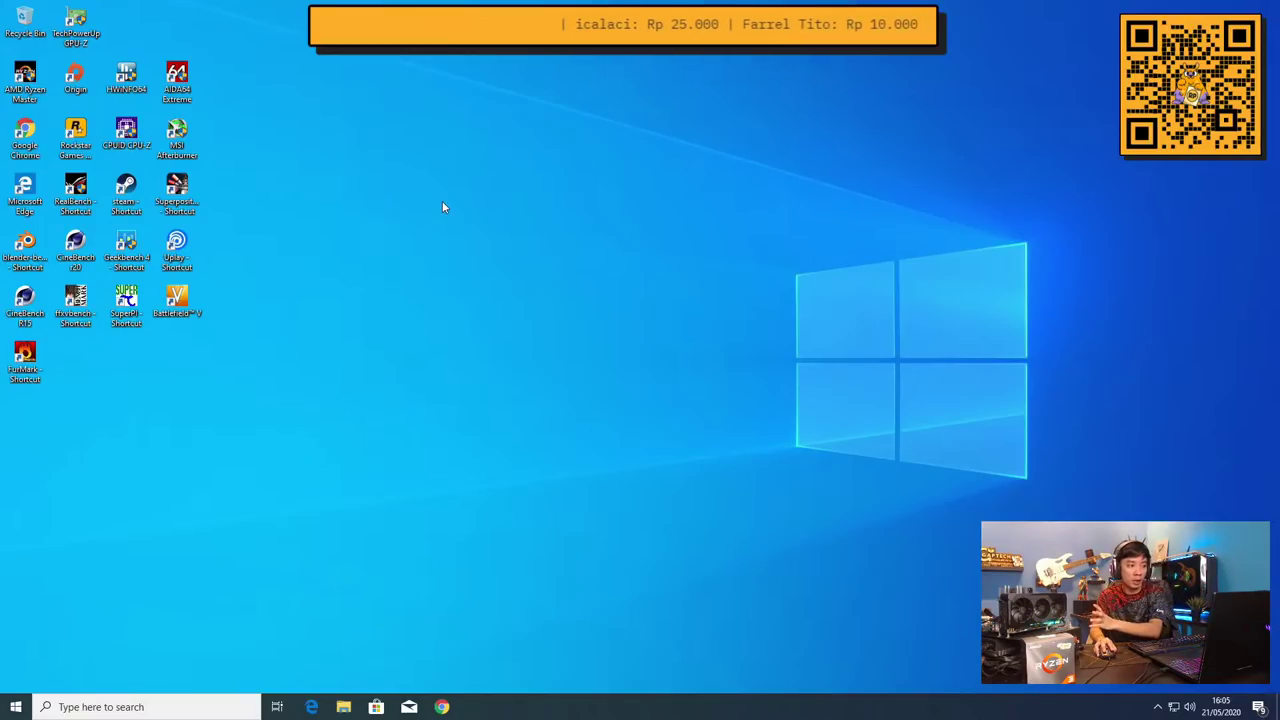
Launch CPU-Z, allowing it to make changes to the device, and start the Windows Magnifier
{"action": "double_click", "coordinate": [130, 128]}
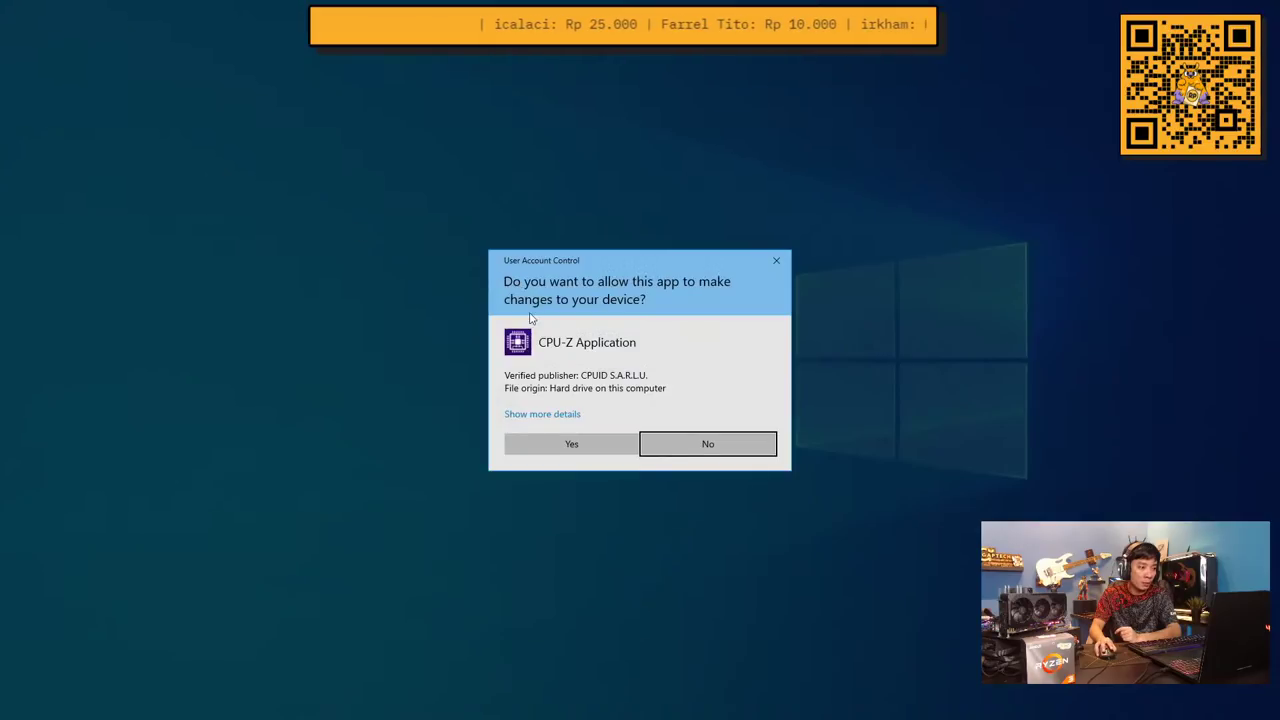
{"action": "left_click", "coordinate": [572, 446]}
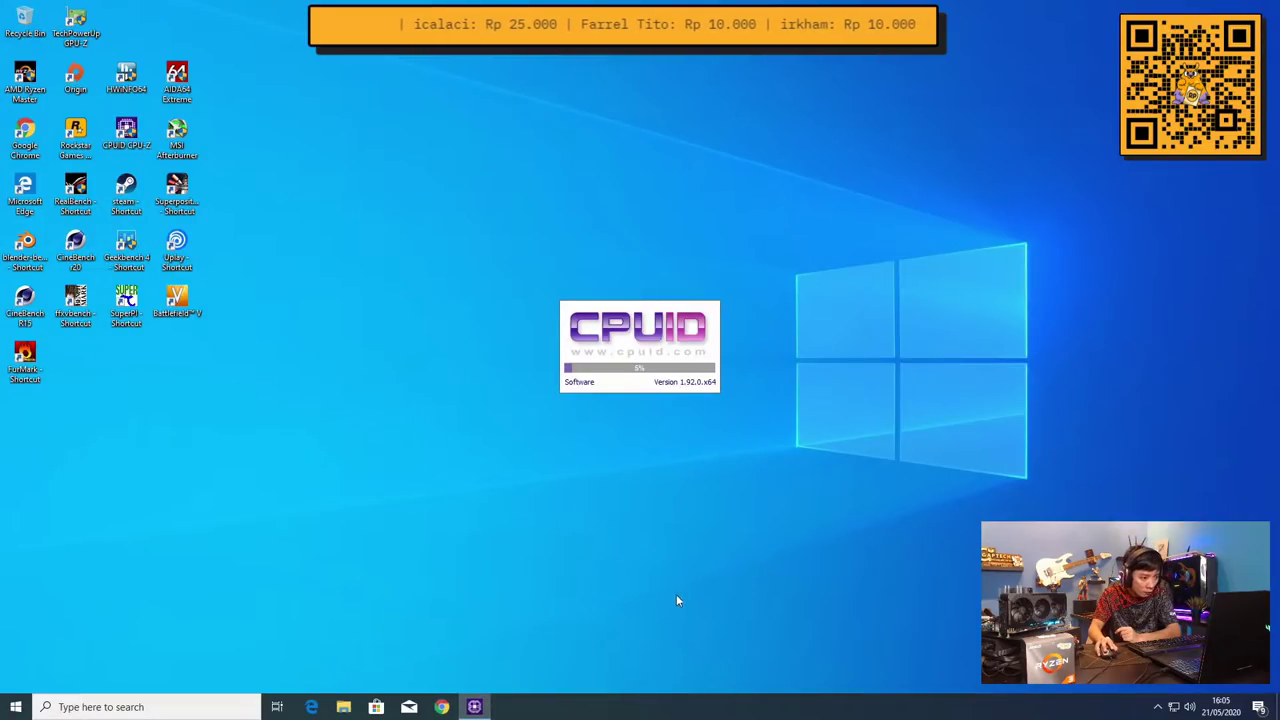
{"action": "left_click", "coordinate": [215, 708]}
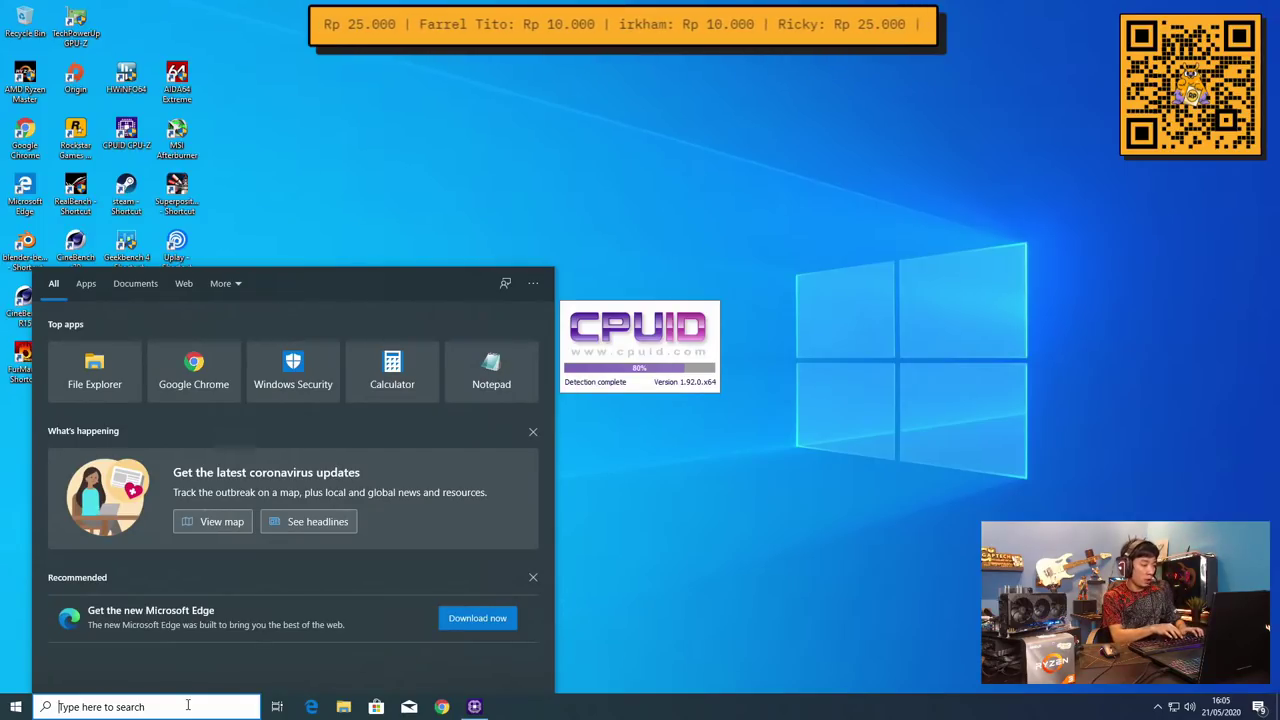
{"action": "type", "text": "magni"}
{"action": "key", "text": "Return"}
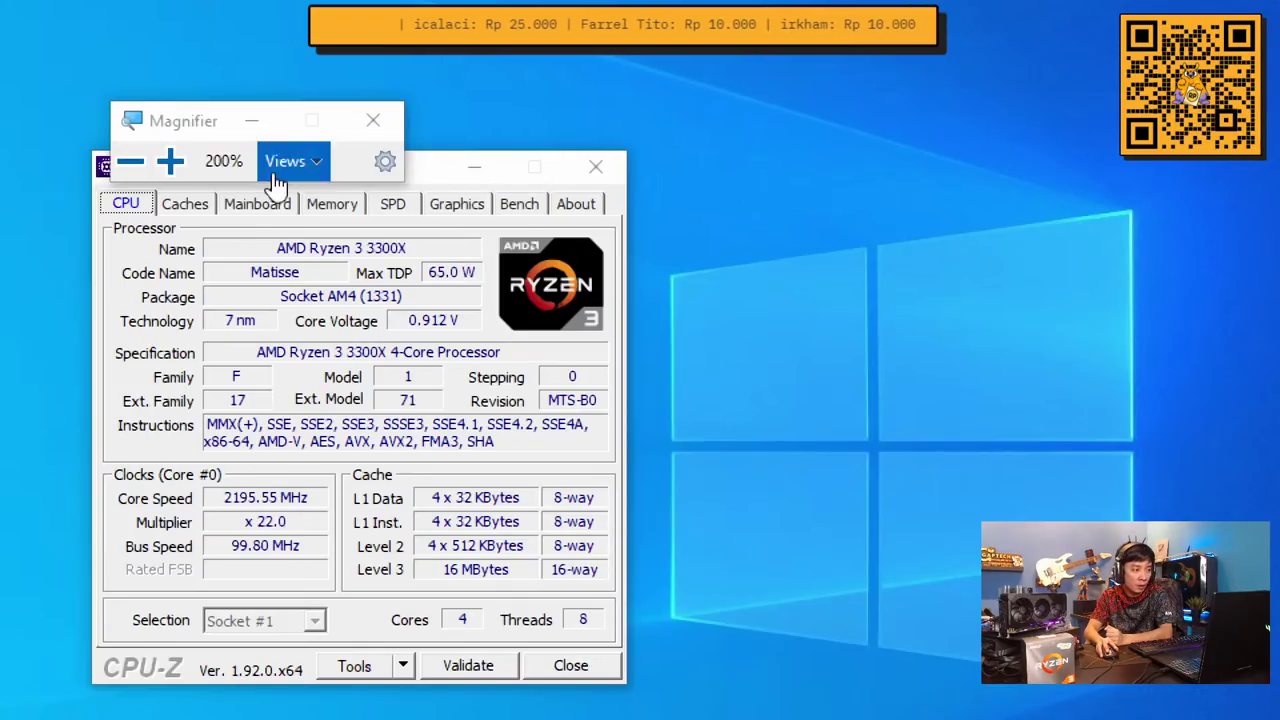
Check the memory and mainboard details in CPU-Z, and launch GPU-Z to view the graphics card's specifications
{"action": "left_click", "coordinate": [318, 206]}
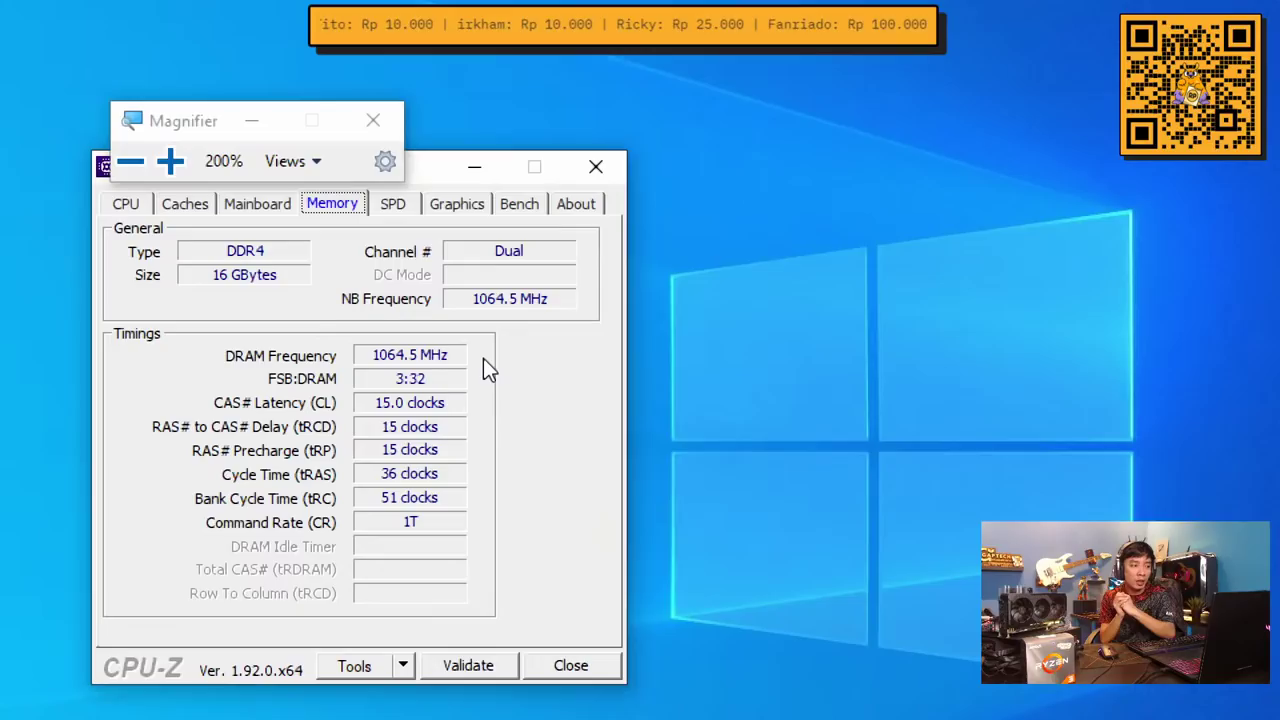
{"action": "left_click", "coordinate": [243, 206]}
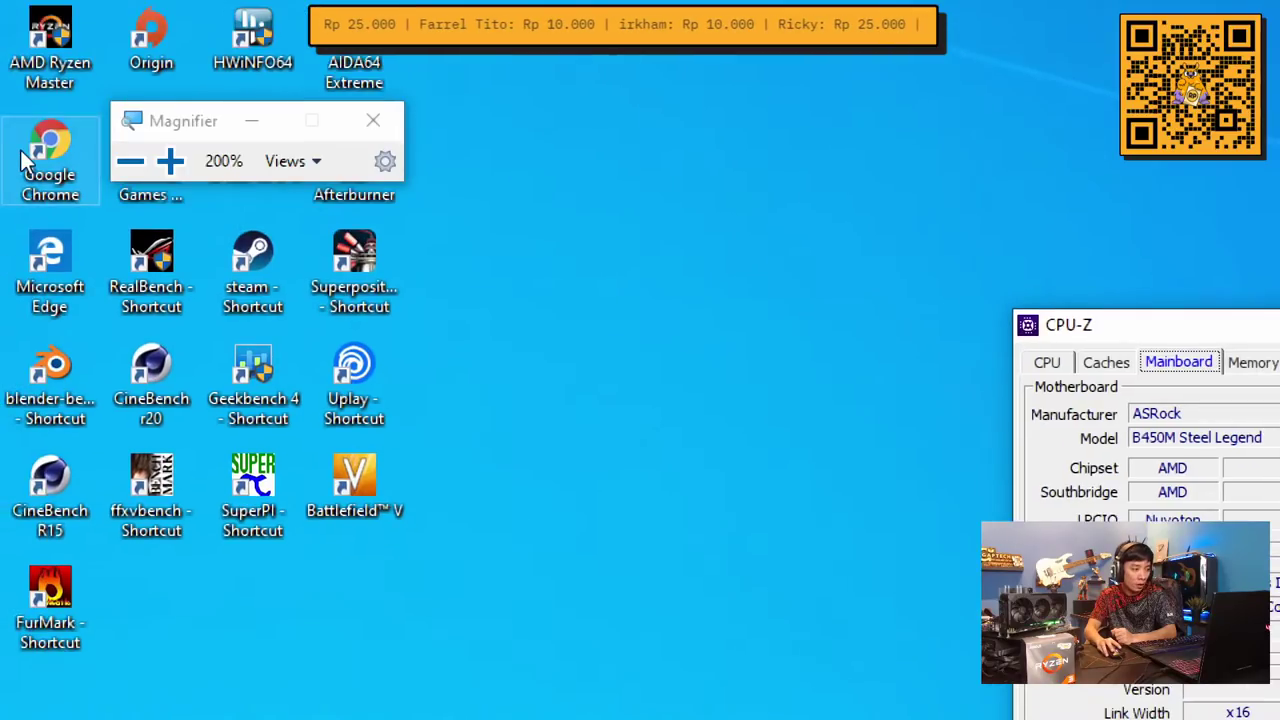
{"action": "double_click", "coordinate": [175, 45]}
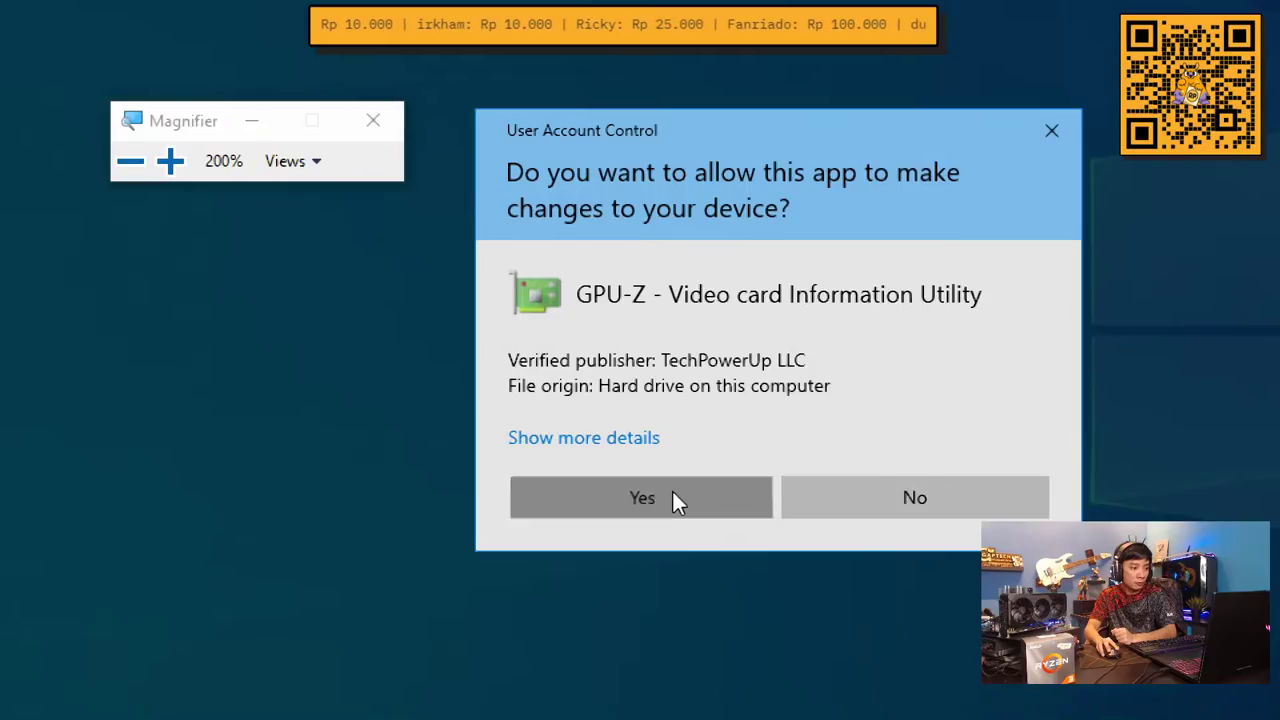
{"action": "left_click", "coordinate": [672, 497]}
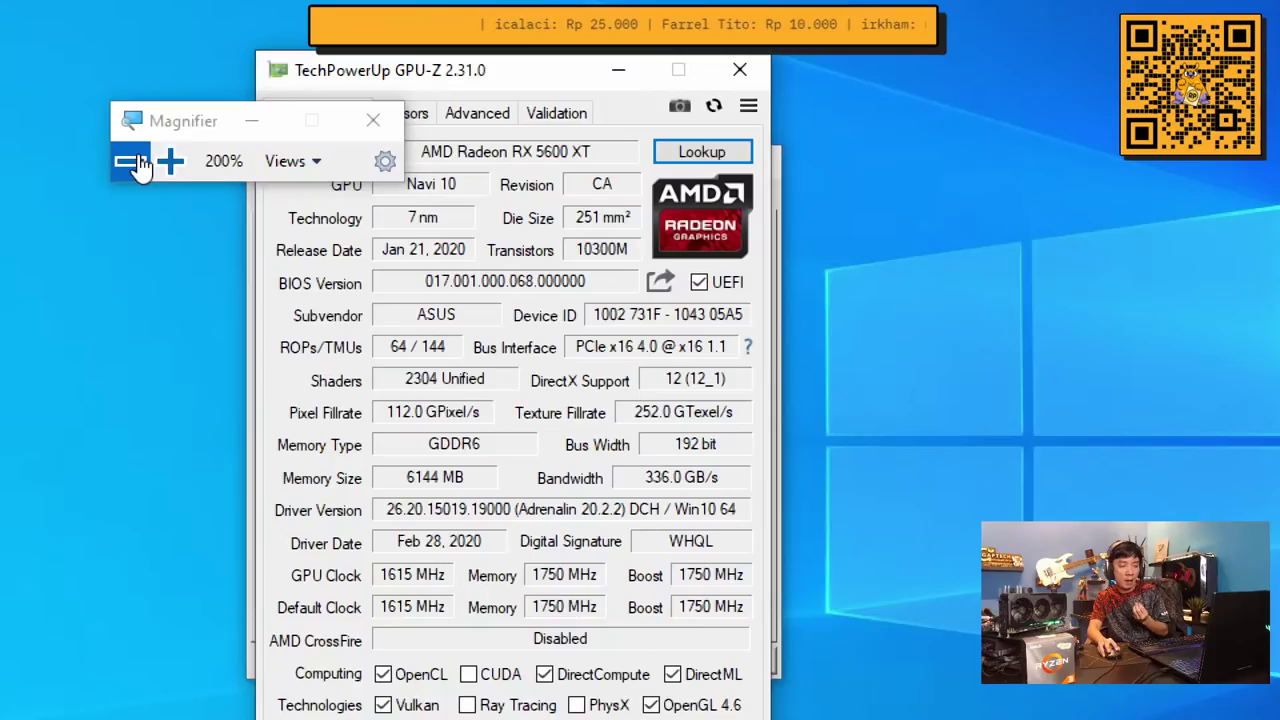
{"action": "left_click", "coordinate": [130, 162]}
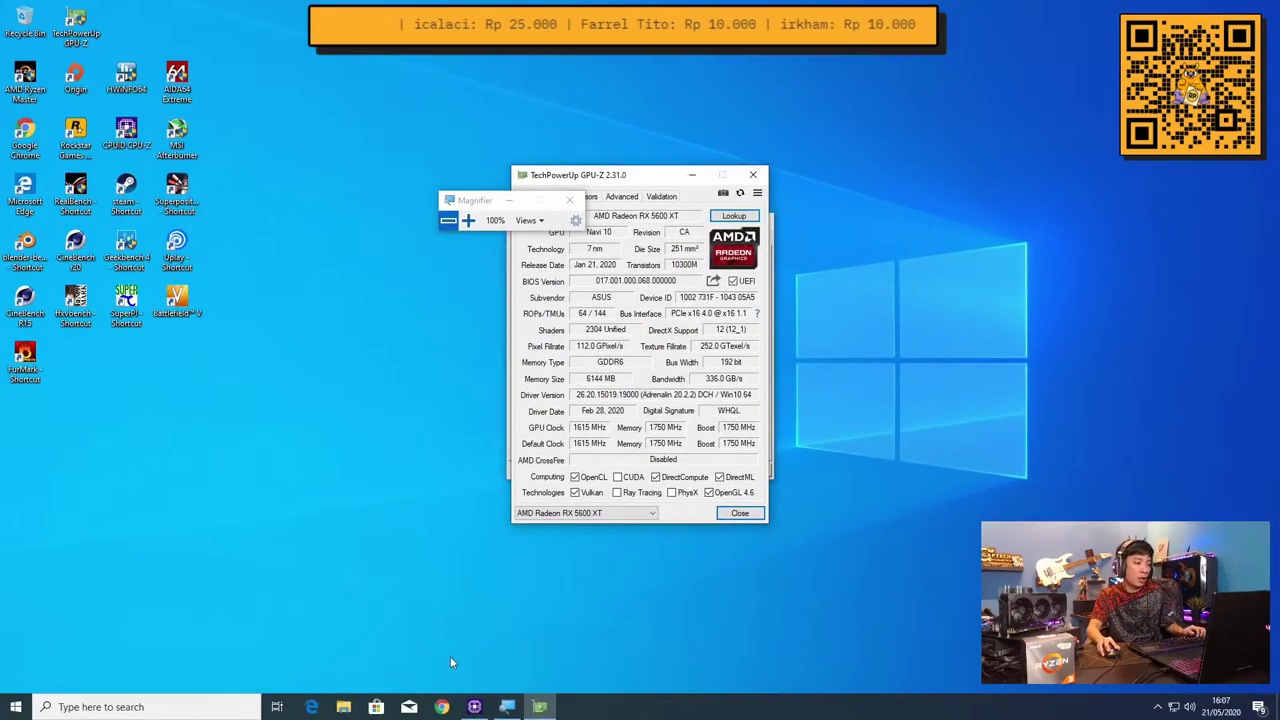
Switch to a maximized Google Chrome window and search the web for "asus tuf gaming rx 5600 xt"
{"action": "left_click", "coordinate": [443, 706]}
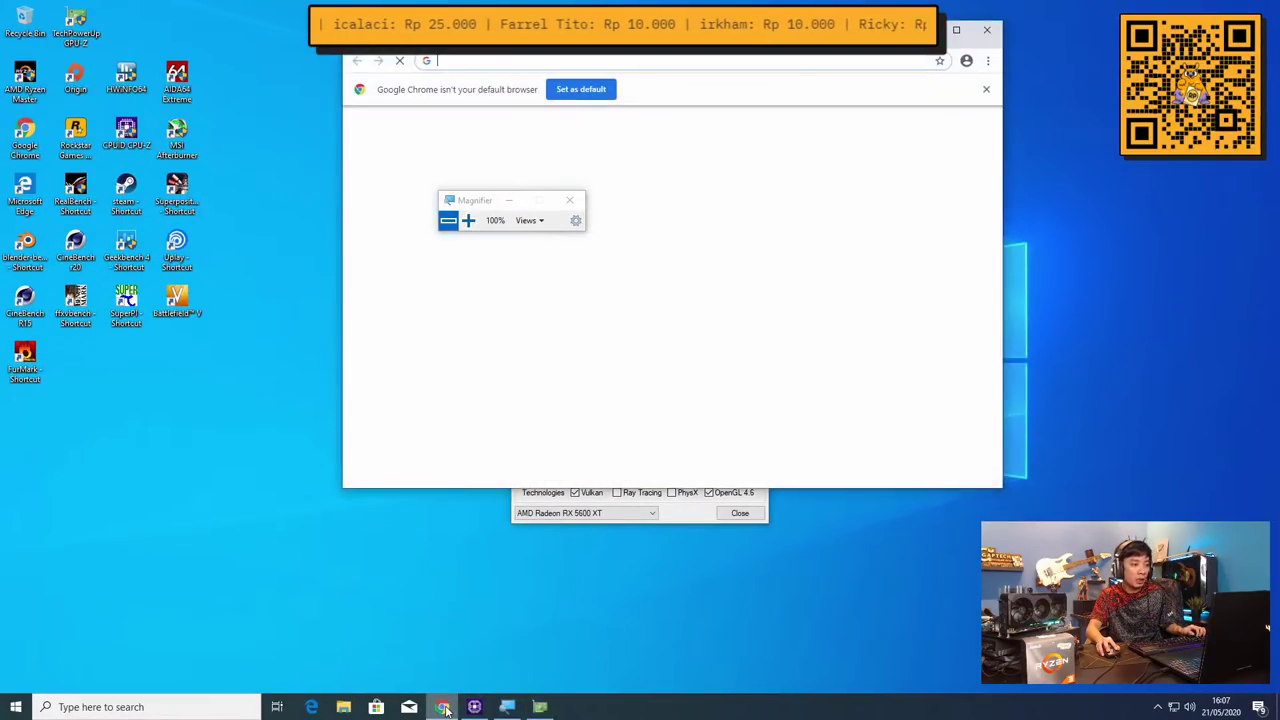
{"action": "left_click", "coordinate": [956, 30]}
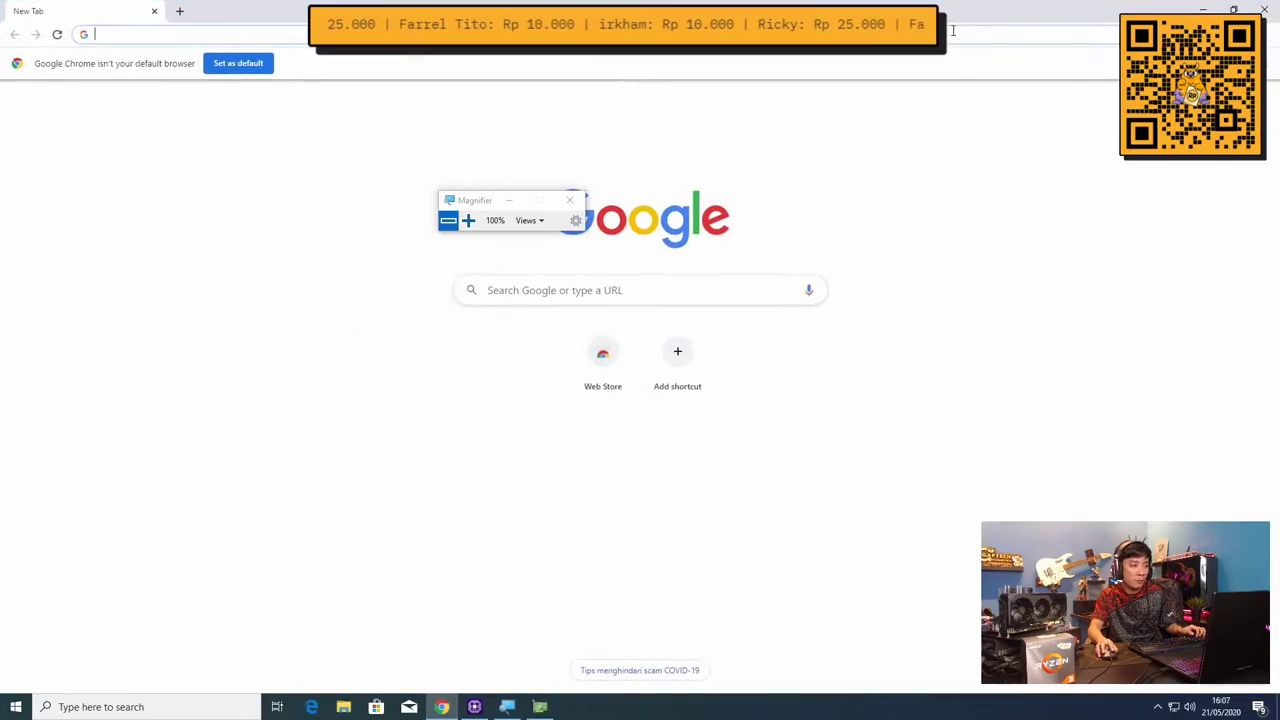
{"action": "left_click", "coordinate": [275, 37]}
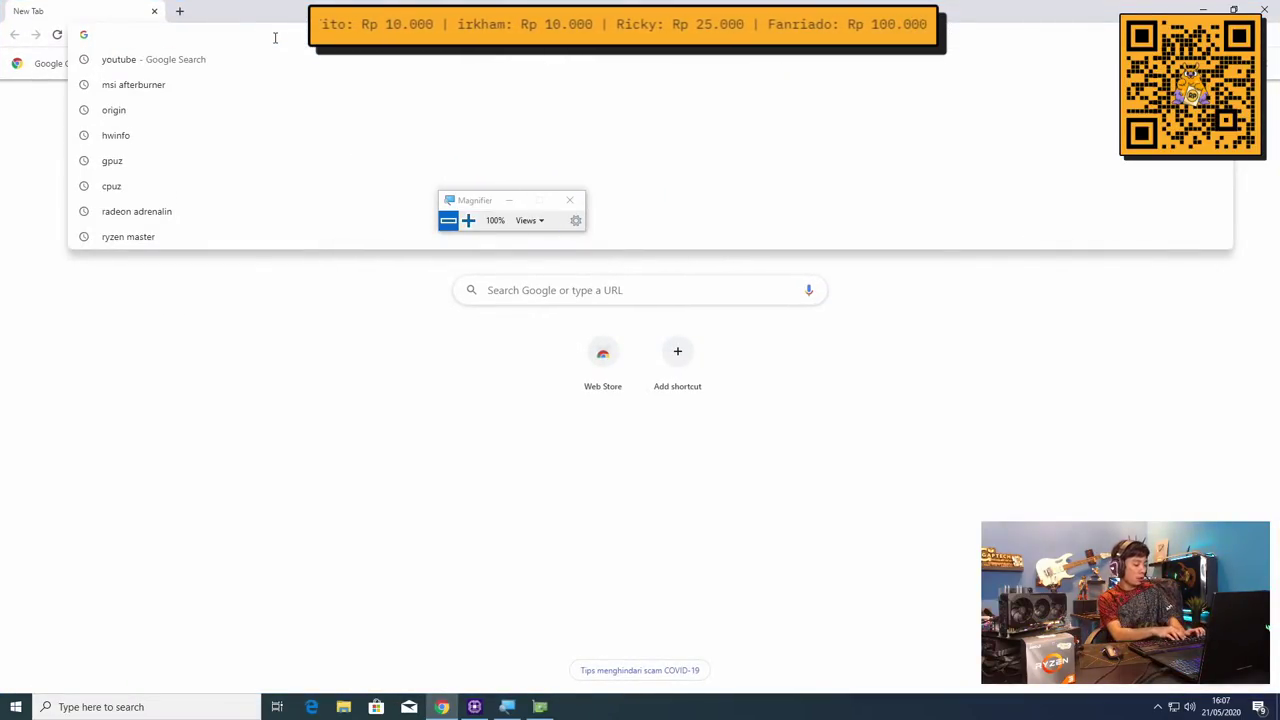
{"action": "type", "text": "asus tuf gaming"}
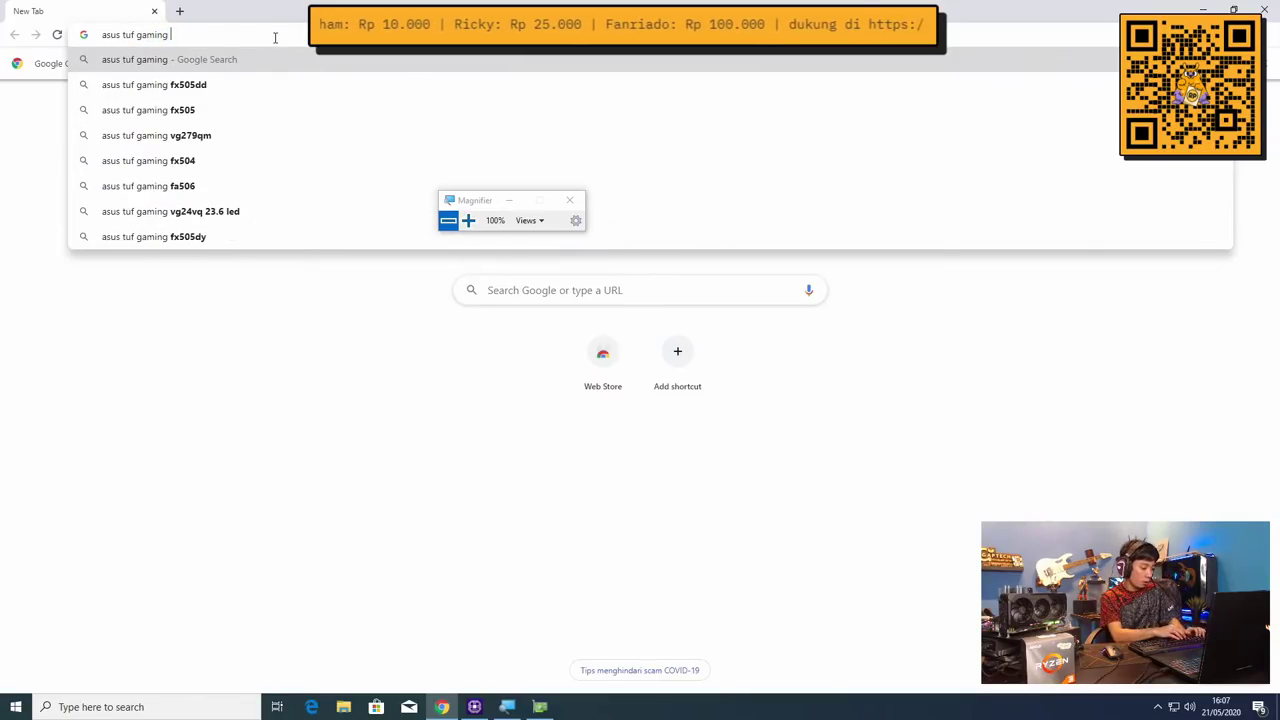
{"action": "type", "text": "rx 5600 xt"}
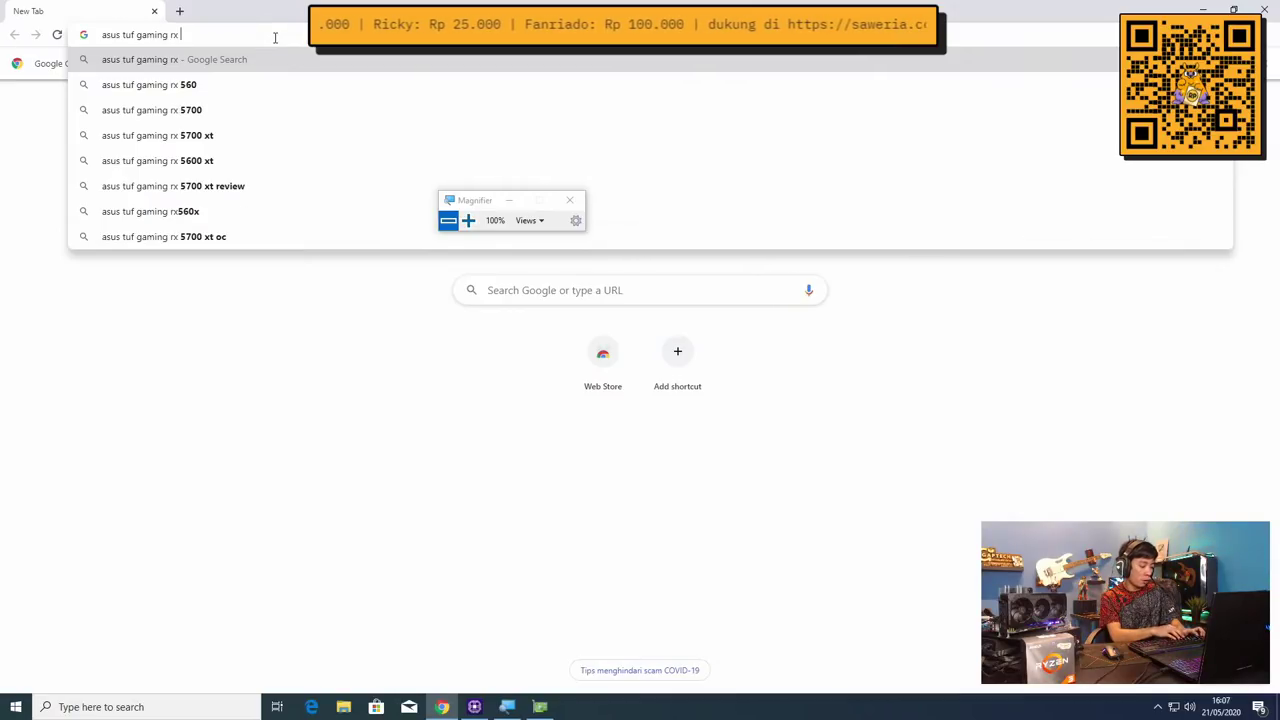
{"action": "key", "text": "Return"}
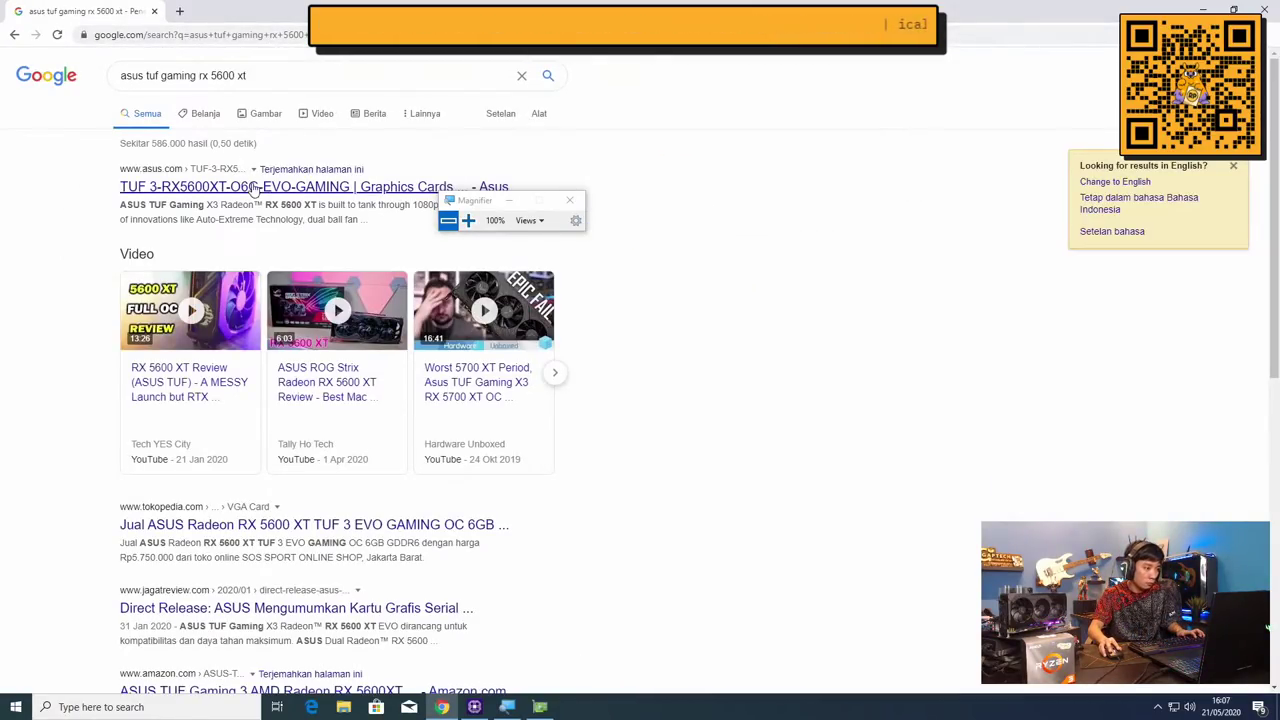
Open the ASUS product page for the TUF 3-RX5600XT-O6G-EVO-GAMING and go to its Support page
{"action": "left_click", "coordinate": [257, 193]}
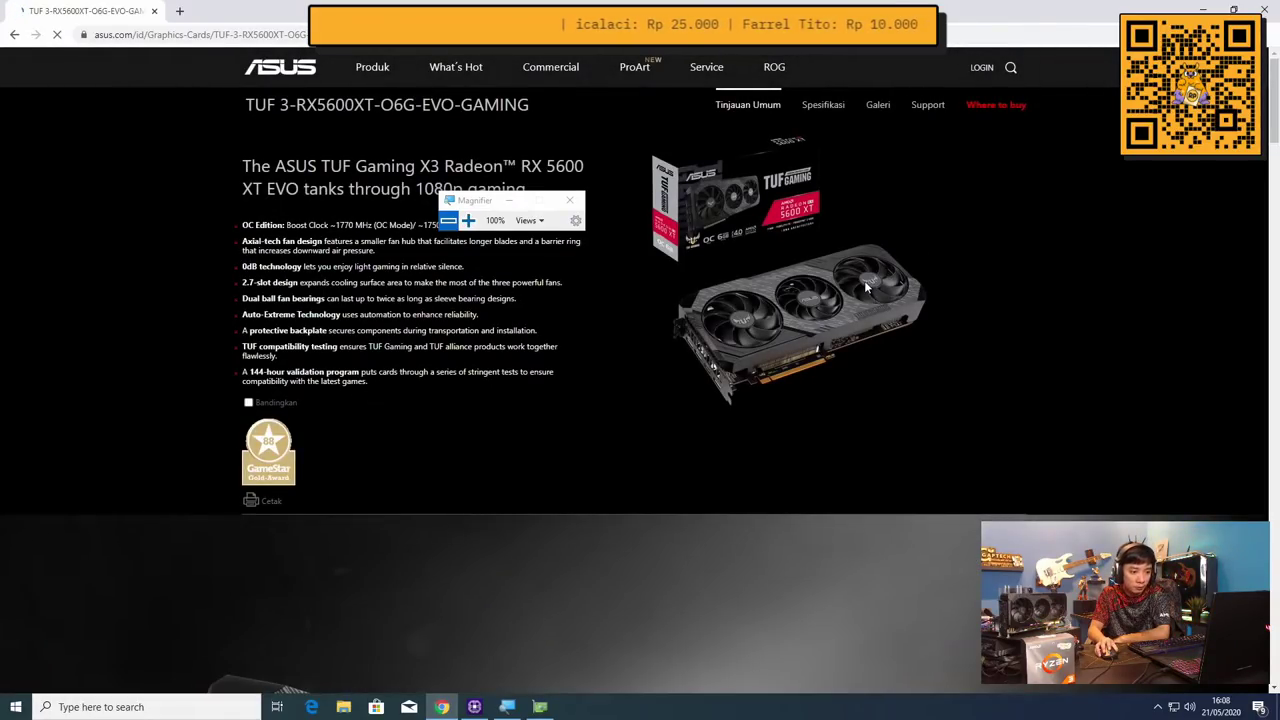
{"action": "left_click", "coordinate": [922, 112]}
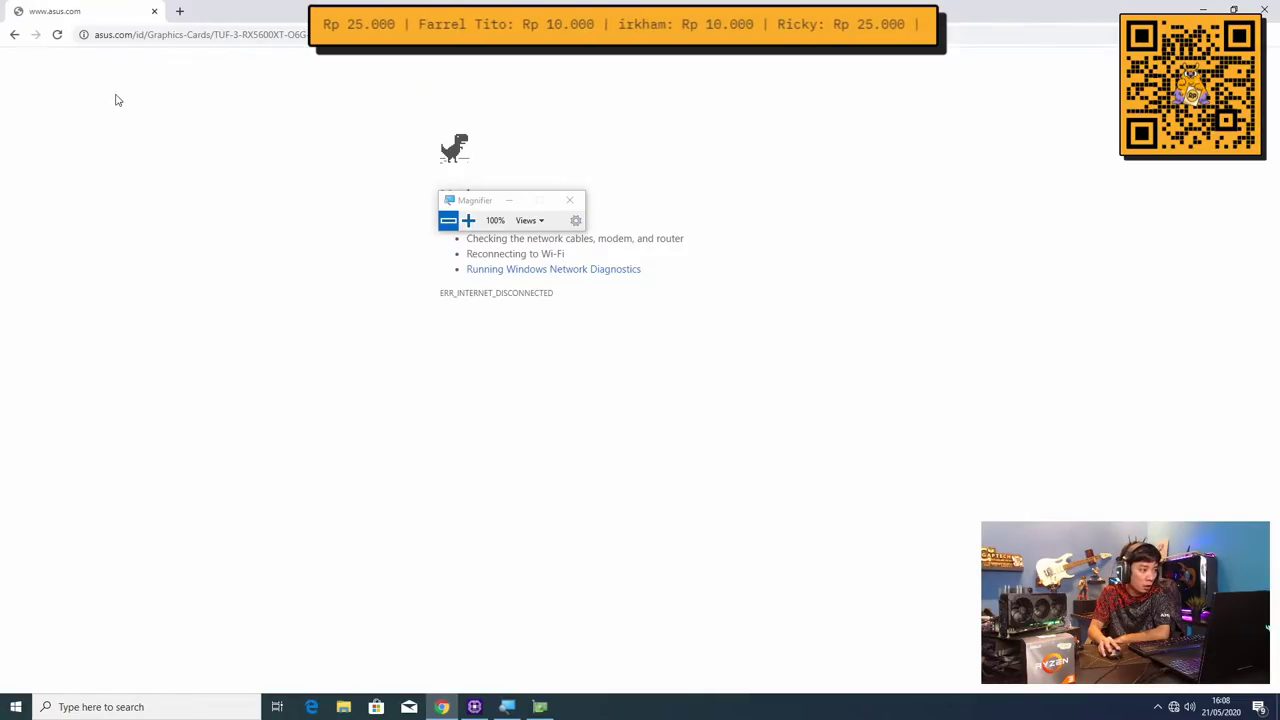
{"action": "left_click", "coordinate": [57, 36]}
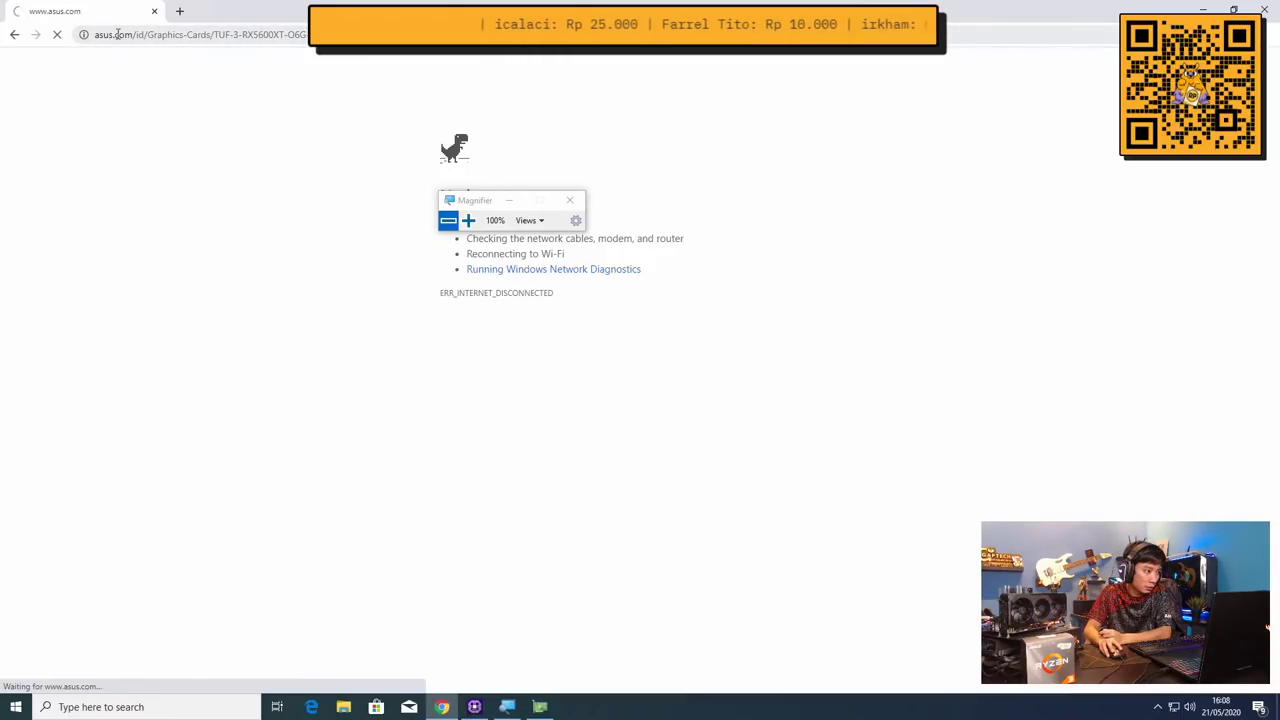
{"action": "left_click", "coordinate": [123, 35]}
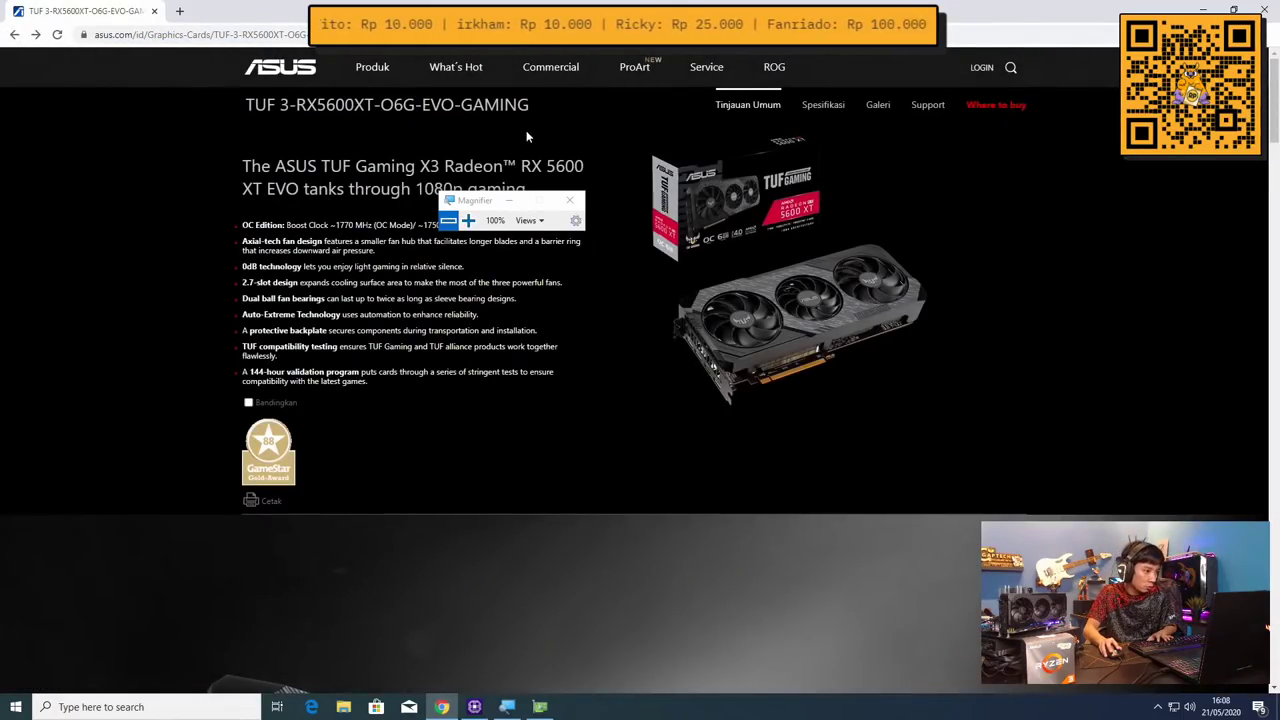
{"action": "left_click", "coordinate": [914, 112]}
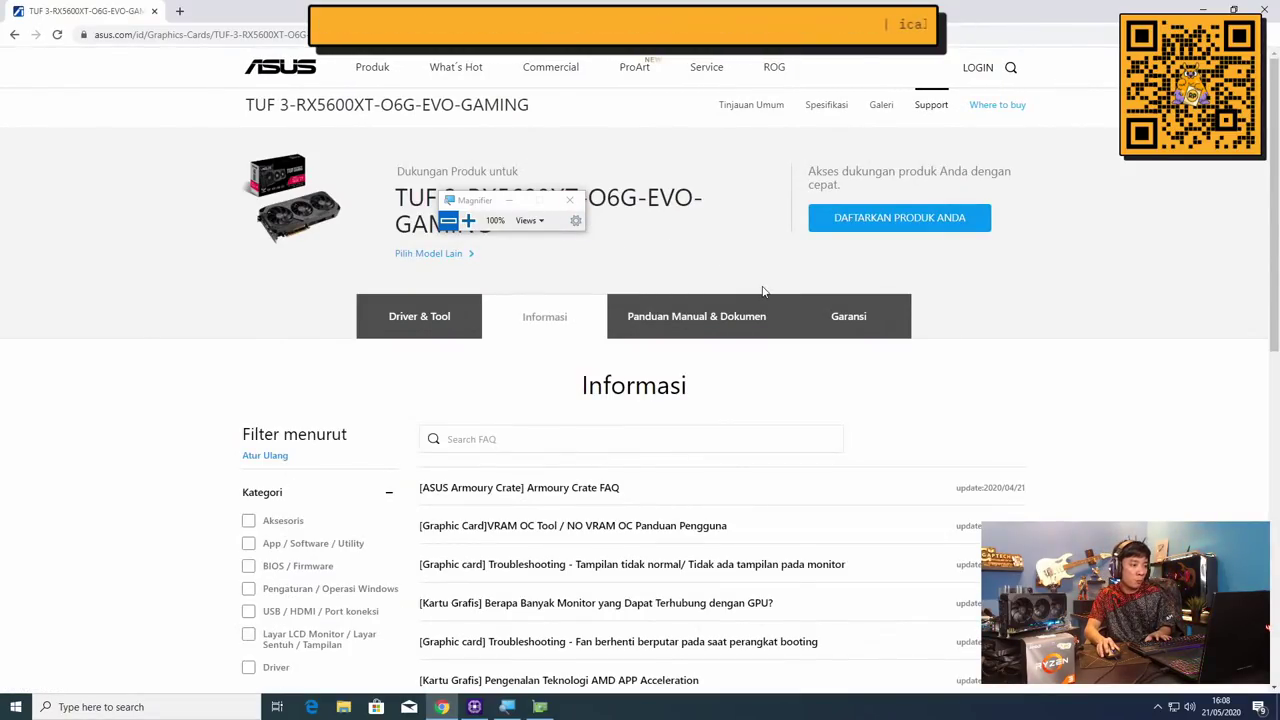
Open the card's Driver & Tool support section and try to show its BIOS & Firmware downloads
{"action": "left_click", "coordinate": [444, 322]}
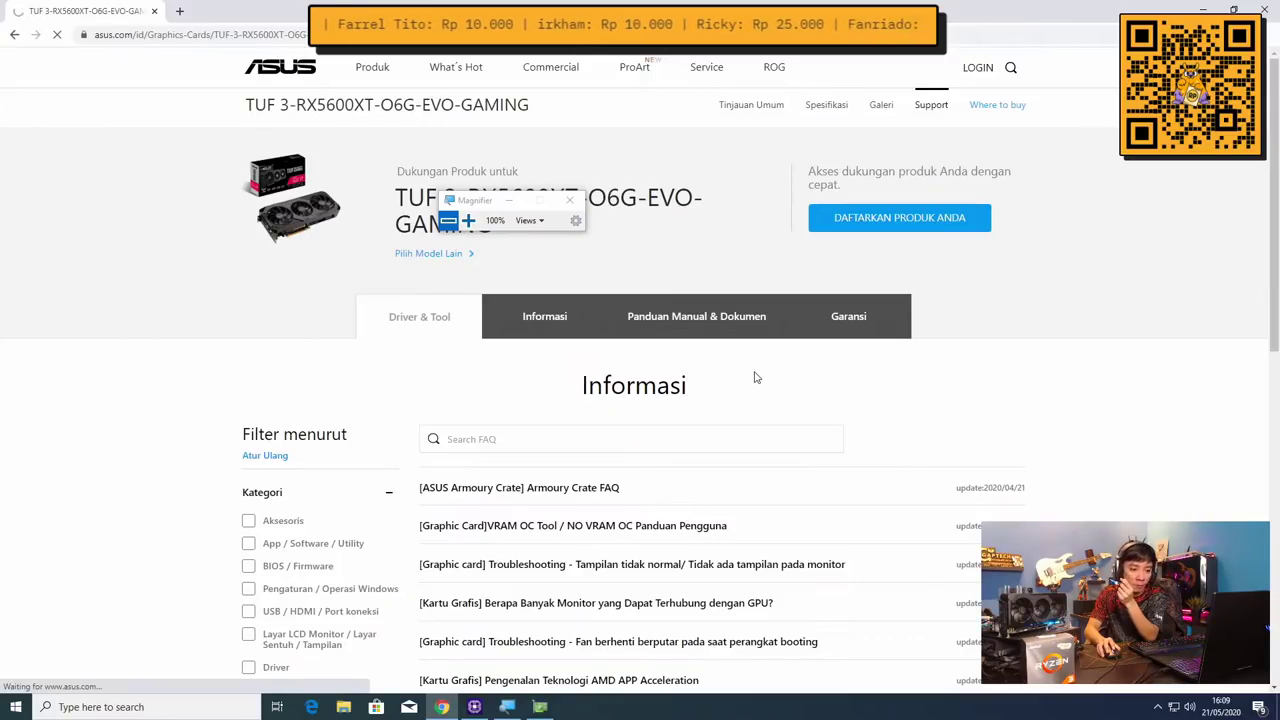
{"action": "left_click", "coordinate": [468, 220]}
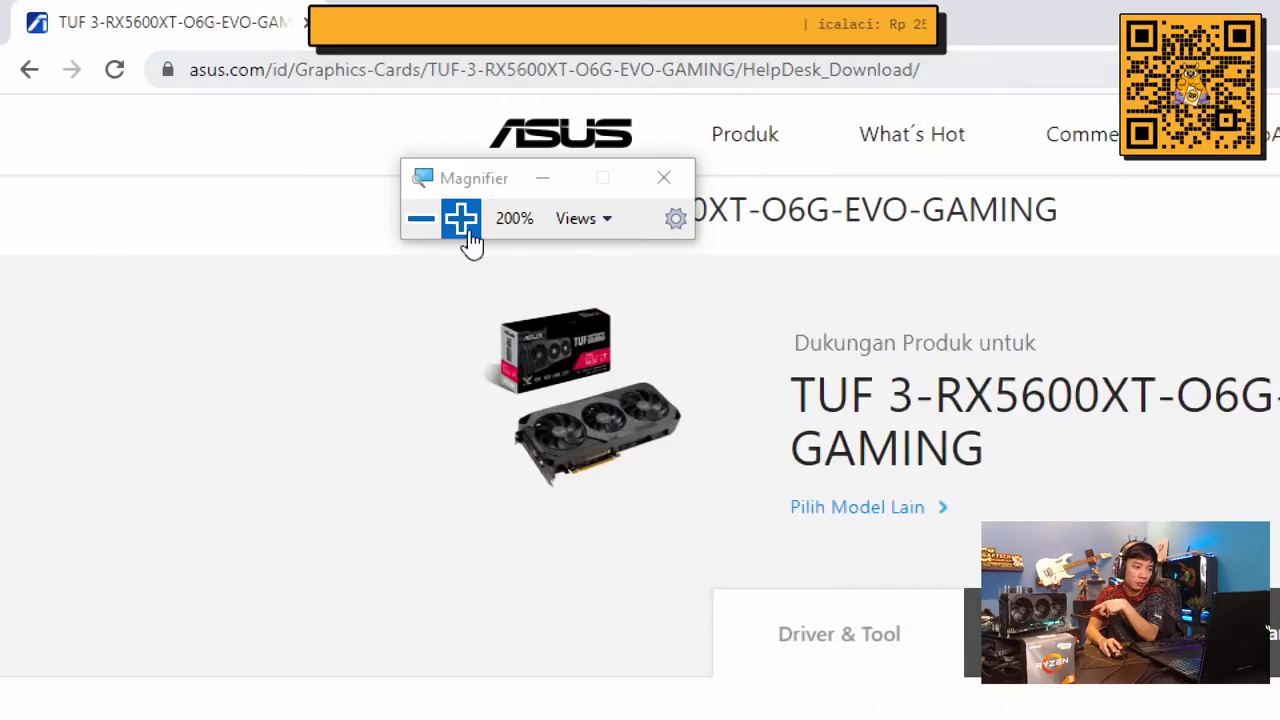
{"action": "scroll", "coordinate": [1156, 474], "scroll_direction": "down", "scroll_amount": 1}
{"action": "scroll", "coordinate": [1156, 474], "scroll_direction": "down", "scroll_amount": 3}
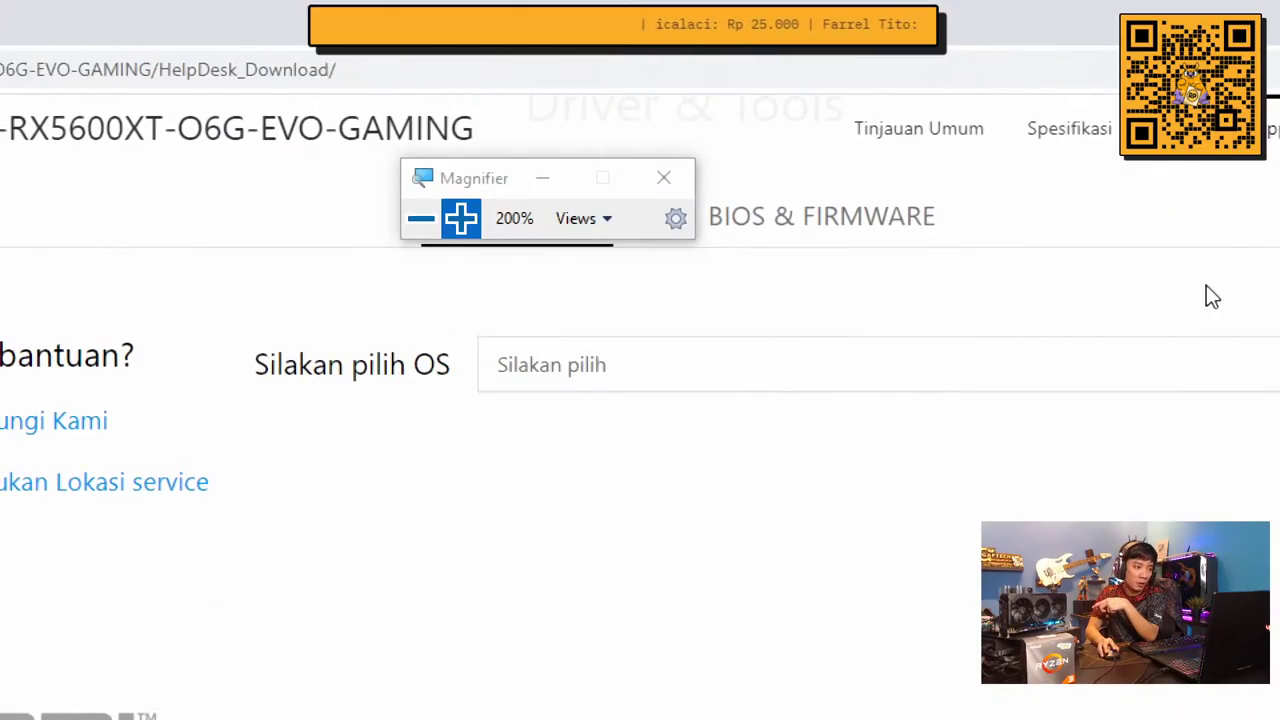
{"action": "left_click", "coordinate": [828, 225]}
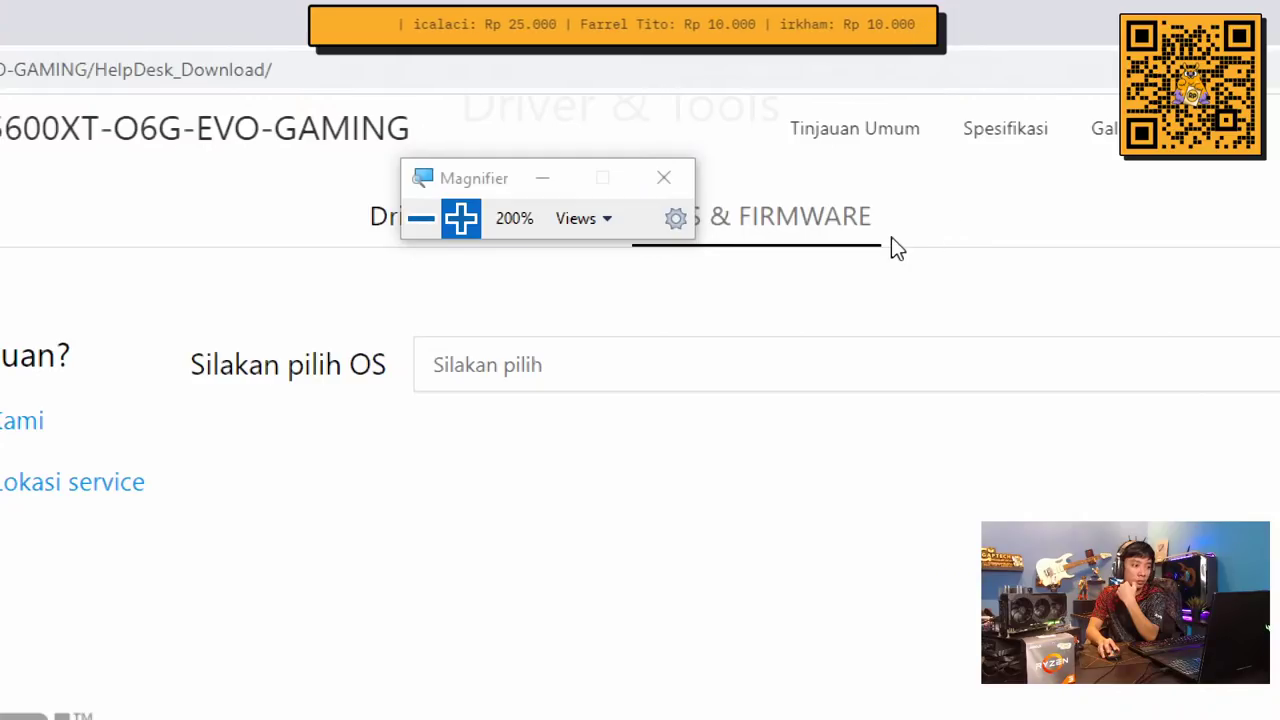
Choose Windows 10 64-bit as the operating system to list the card's drivers, BIOS files and utilities
{"action": "left_click", "coordinate": [422, 219]}
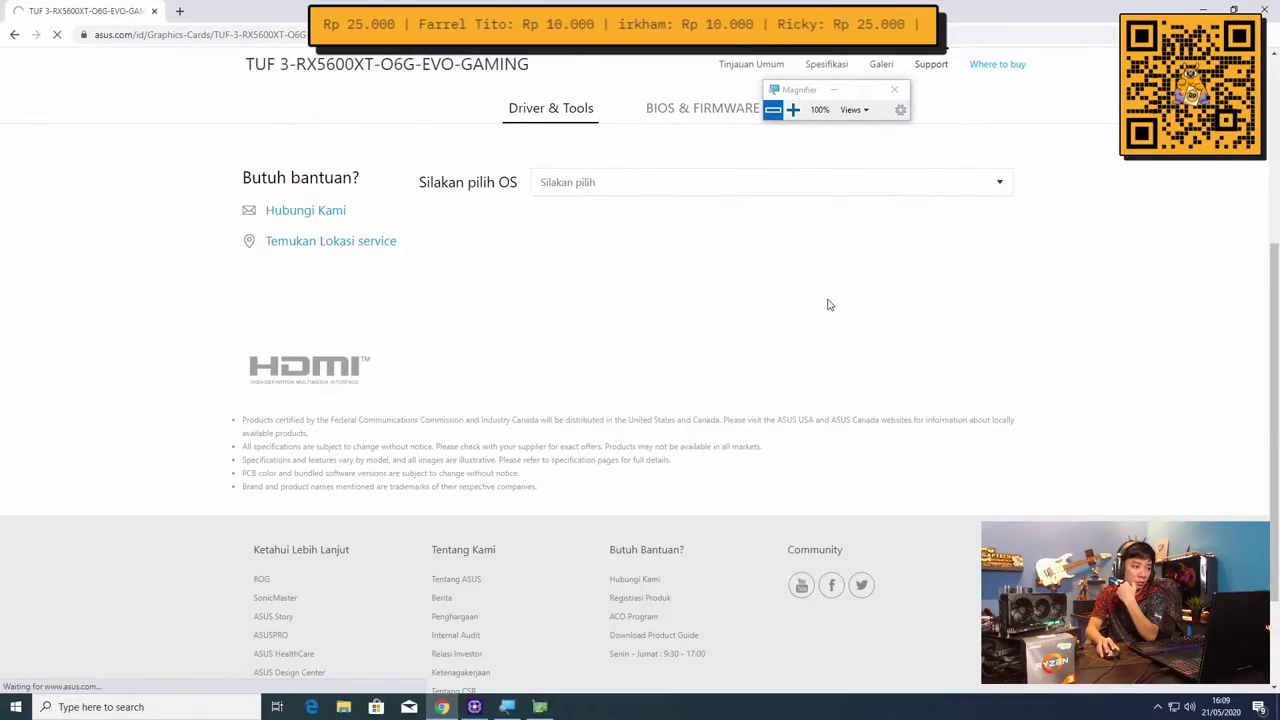
{"action": "left_click", "coordinate": [710, 184]}
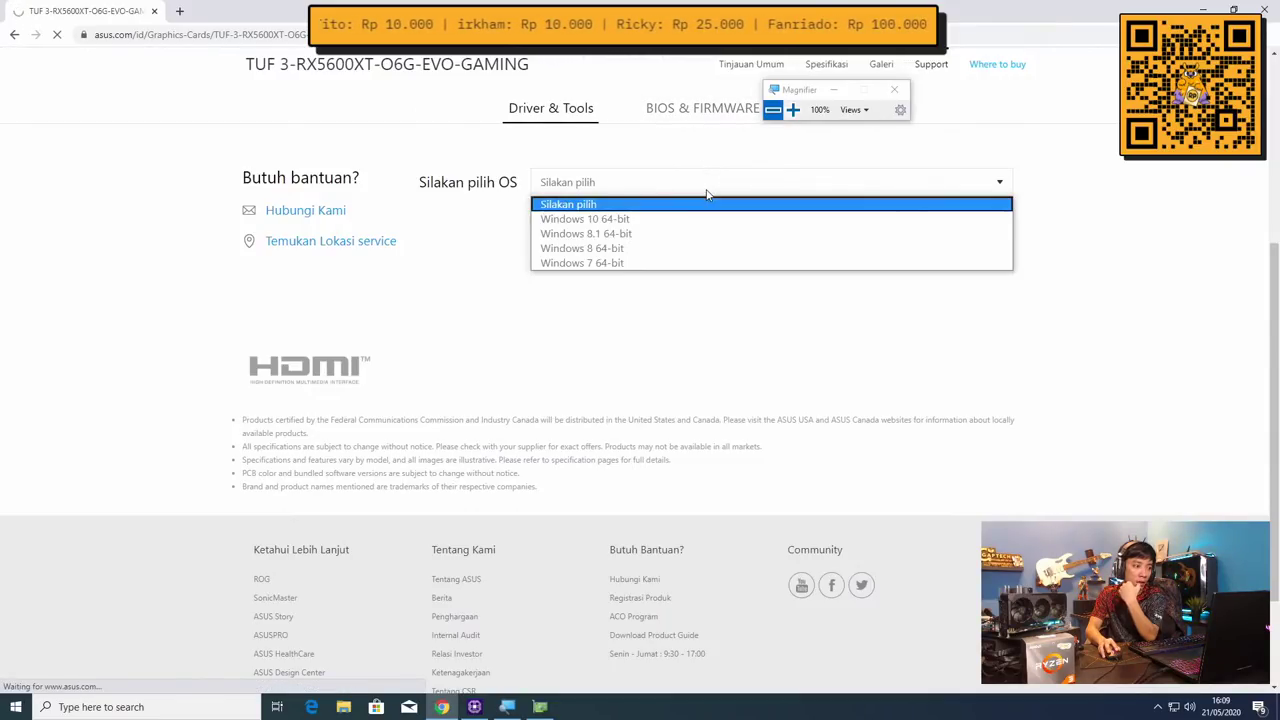
{"action": "left_click", "coordinate": [708, 219]}
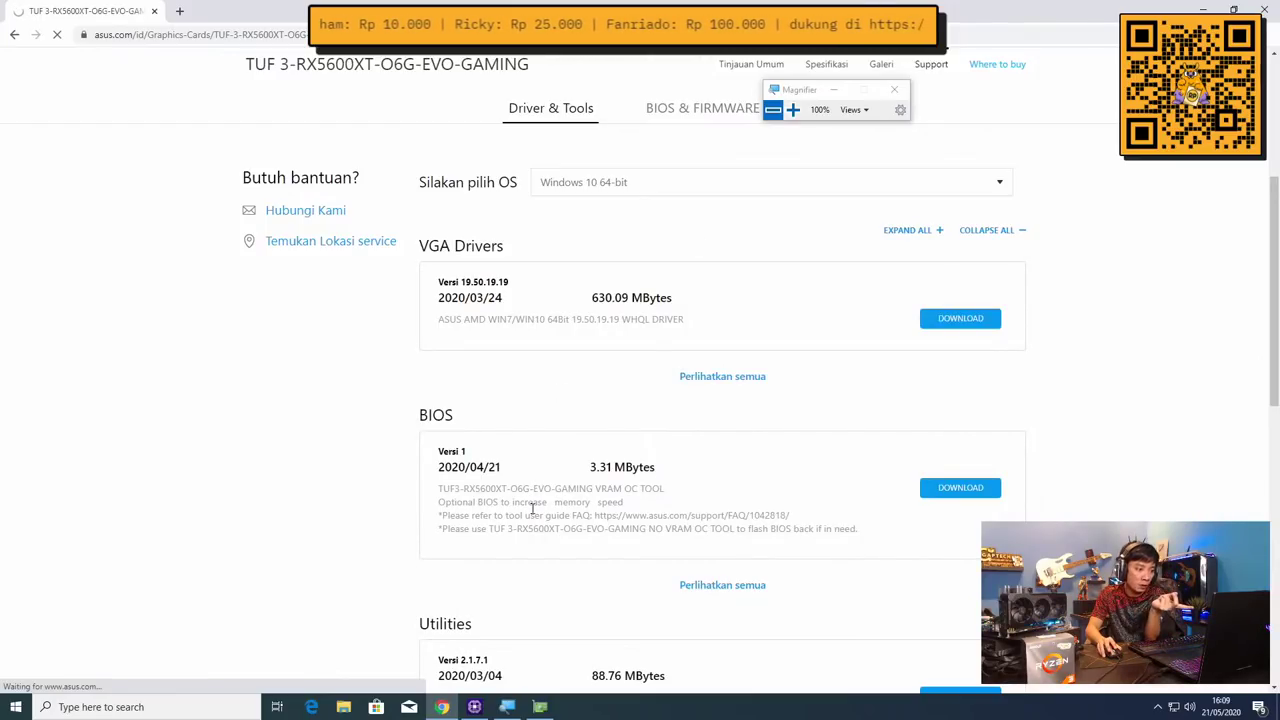
{"action": "scroll", "coordinate": [536, 506], "scroll_direction": "down", "scroll_amount": 1}
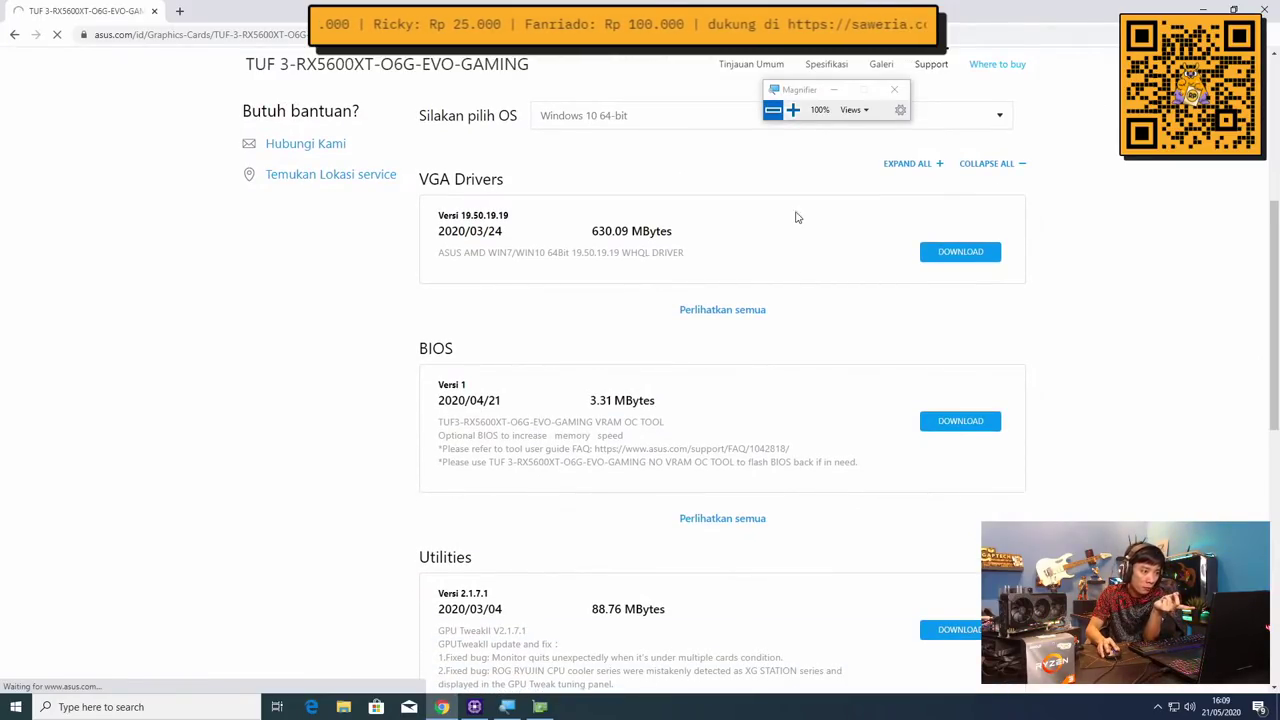
Download version 1 of the TUF3-RX5600XT-O6G-EVO-GAMING VRAM OC TOOL listed under BIOS
{"action": "left_click", "coordinate": [792, 109]}
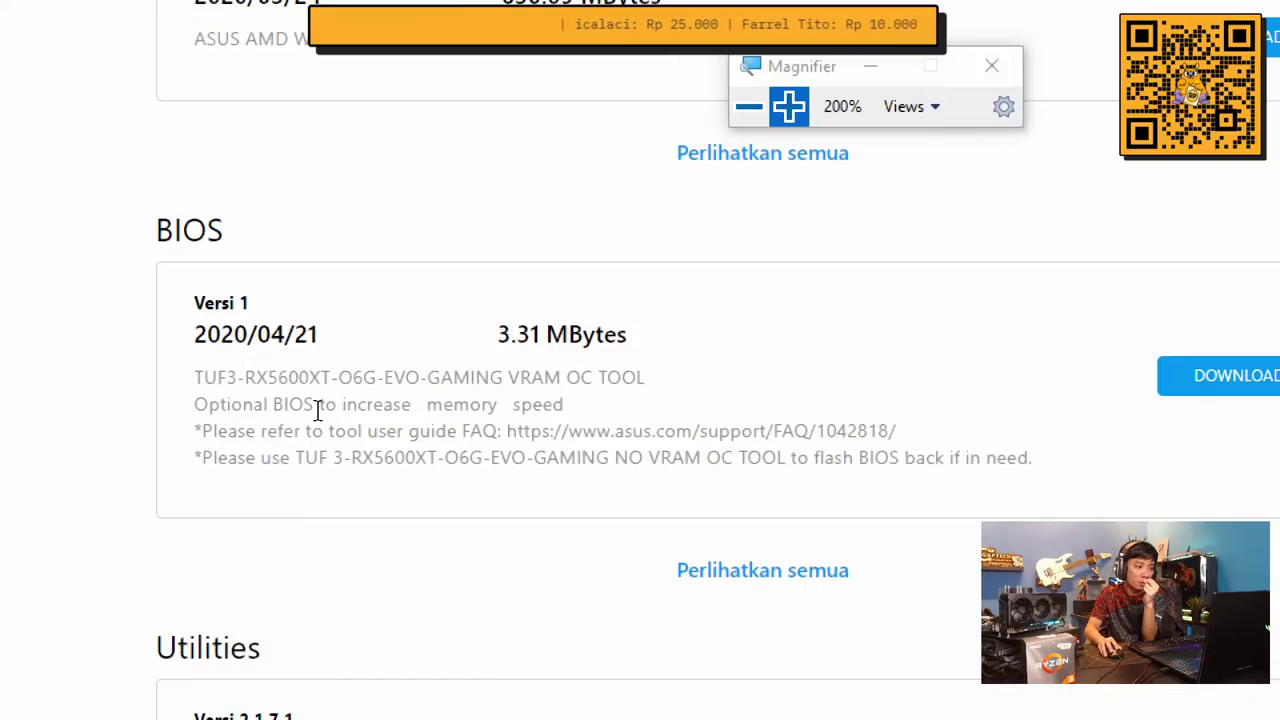
{"action": "left_click", "coordinate": [1221, 383]}
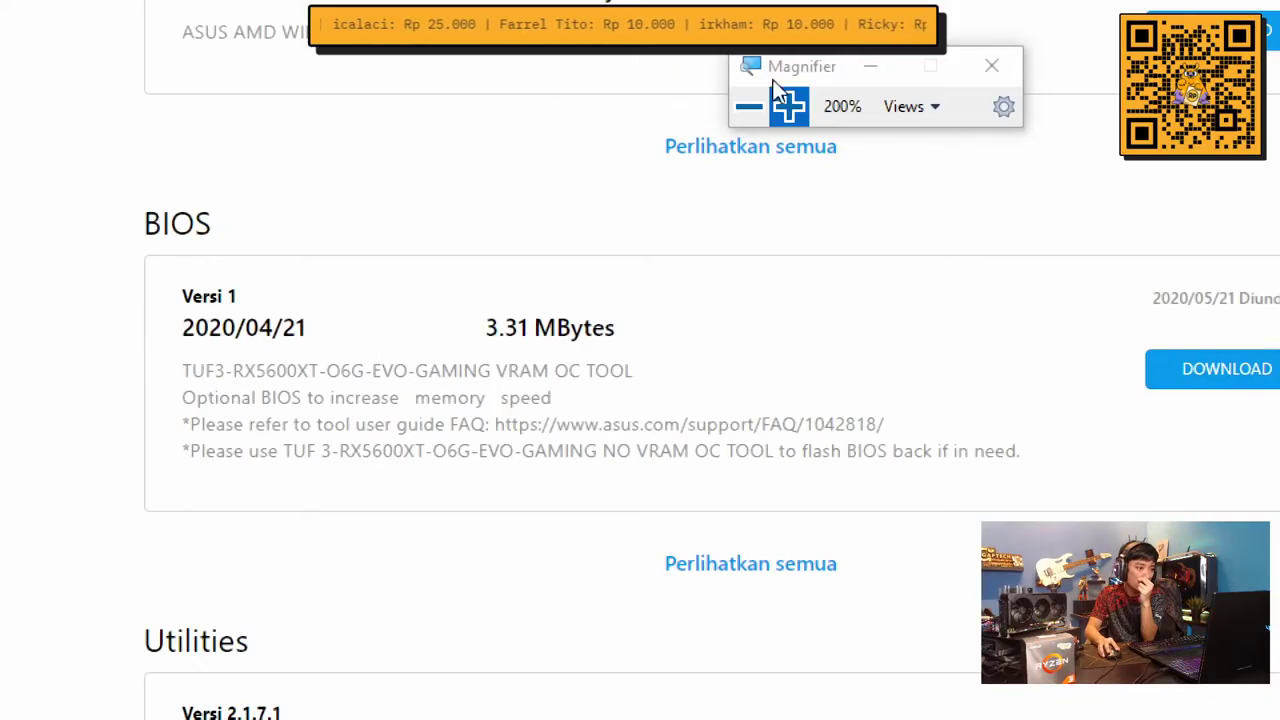
{"action": "left_click", "coordinate": [749, 108]}
{"action": "left_click", "coordinate": [745, 108]}
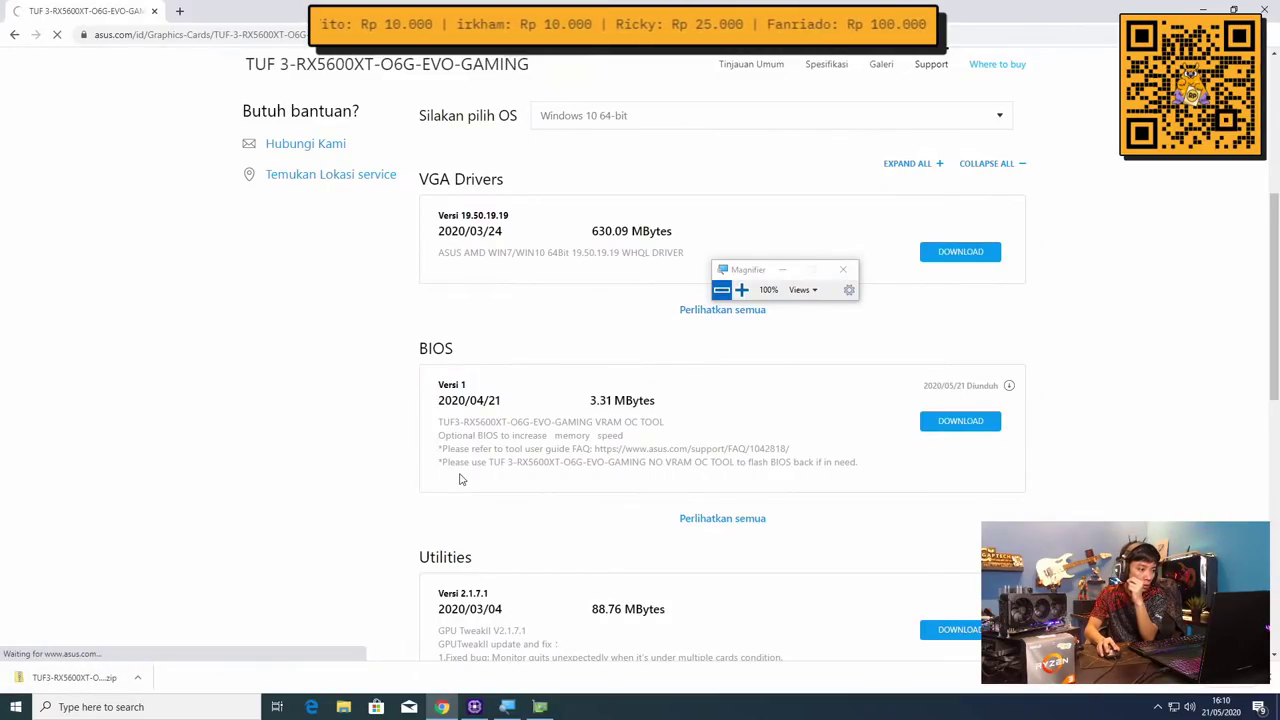
Open the downloaded zip file and copy the VRAM OC tool application from it into the Documents folder
{"action": "left_click", "coordinate": [80, 677]}
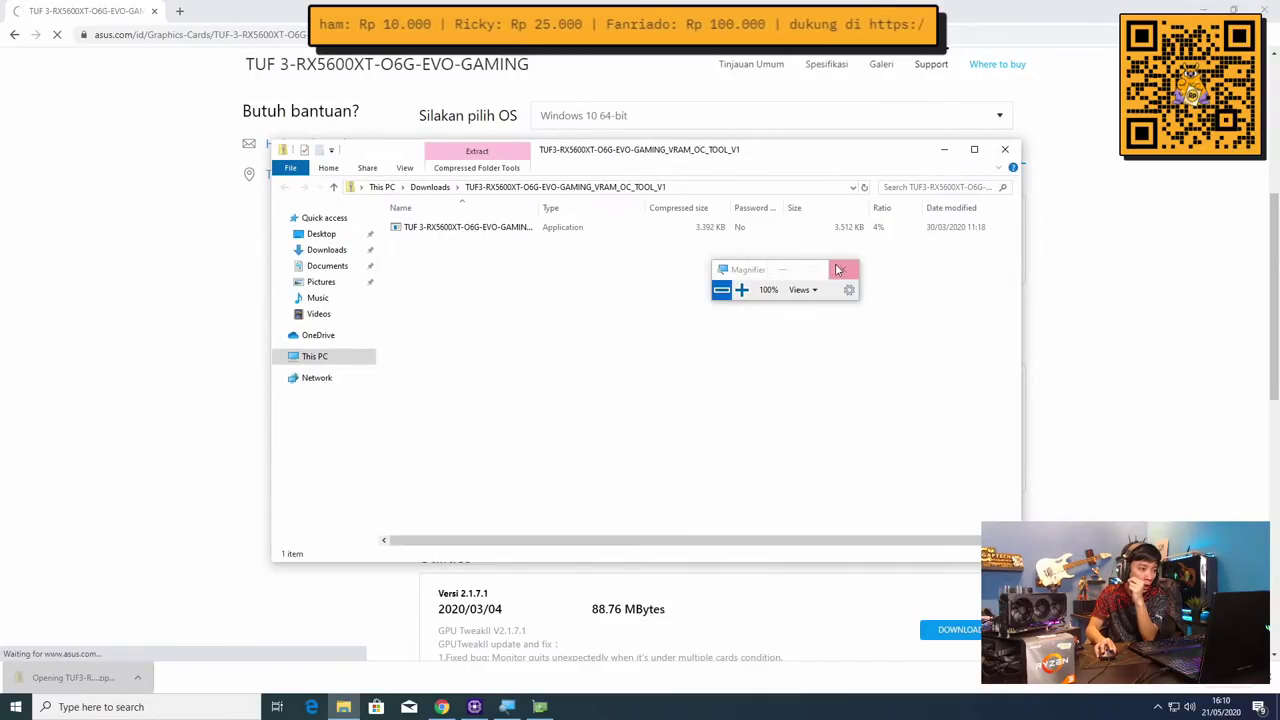
{"action": "left_click", "coordinate": [742, 289]}
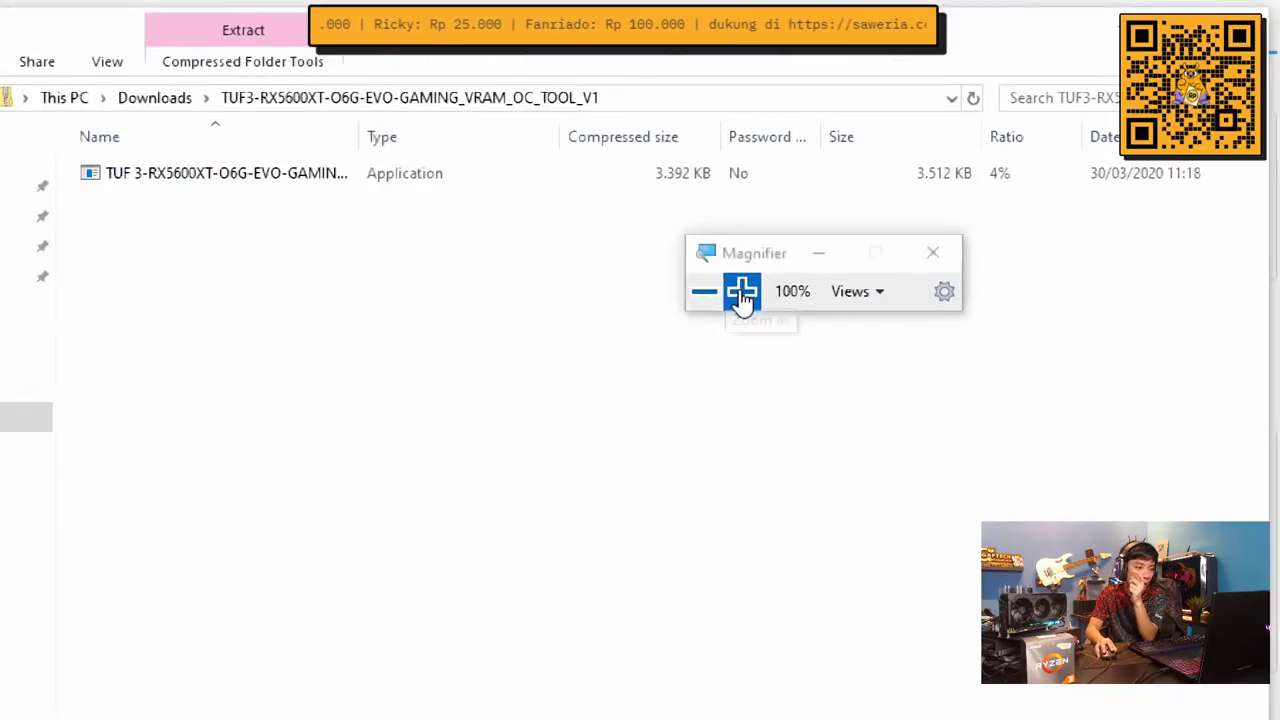
{"action": "right_click", "coordinate": [143, 178]}
{"action": "left_click", "coordinate": [218, 279]}
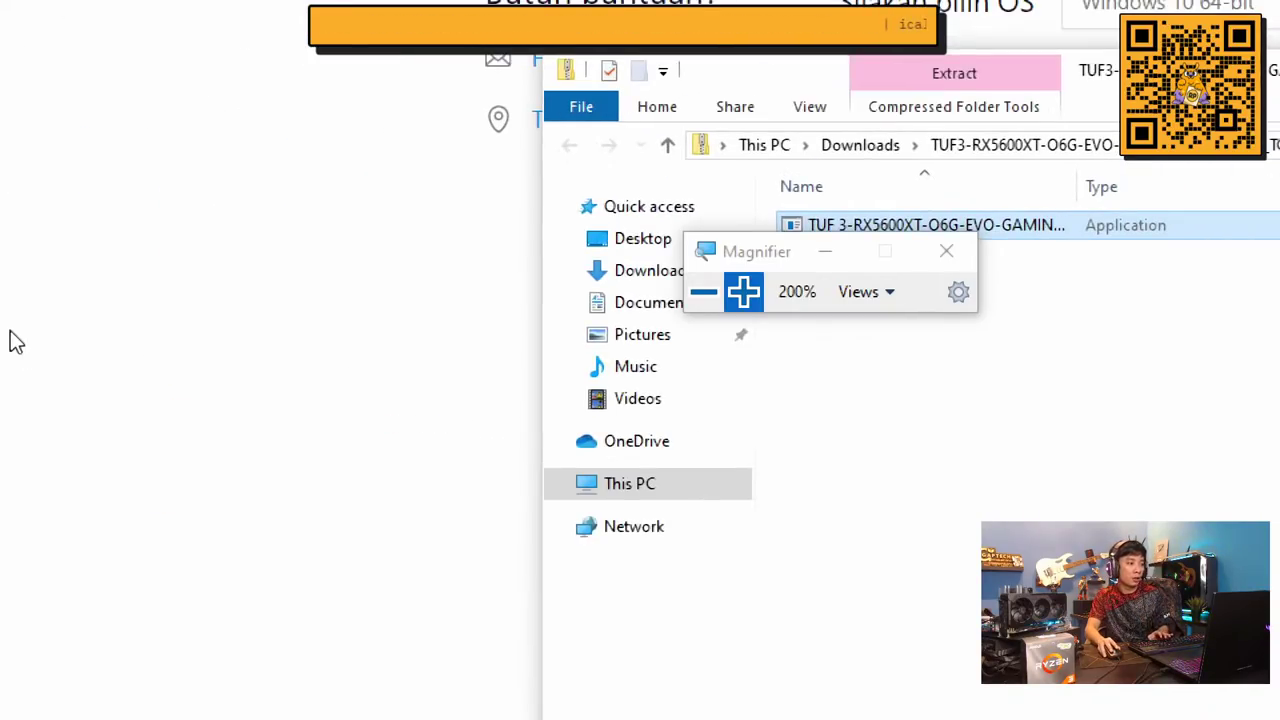
{"action": "left_click", "coordinate": [640, 312]}
{"action": "right_click", "coordinate": [308, 420]}
{"action": "left_click", "coordinate": [400, 642]}
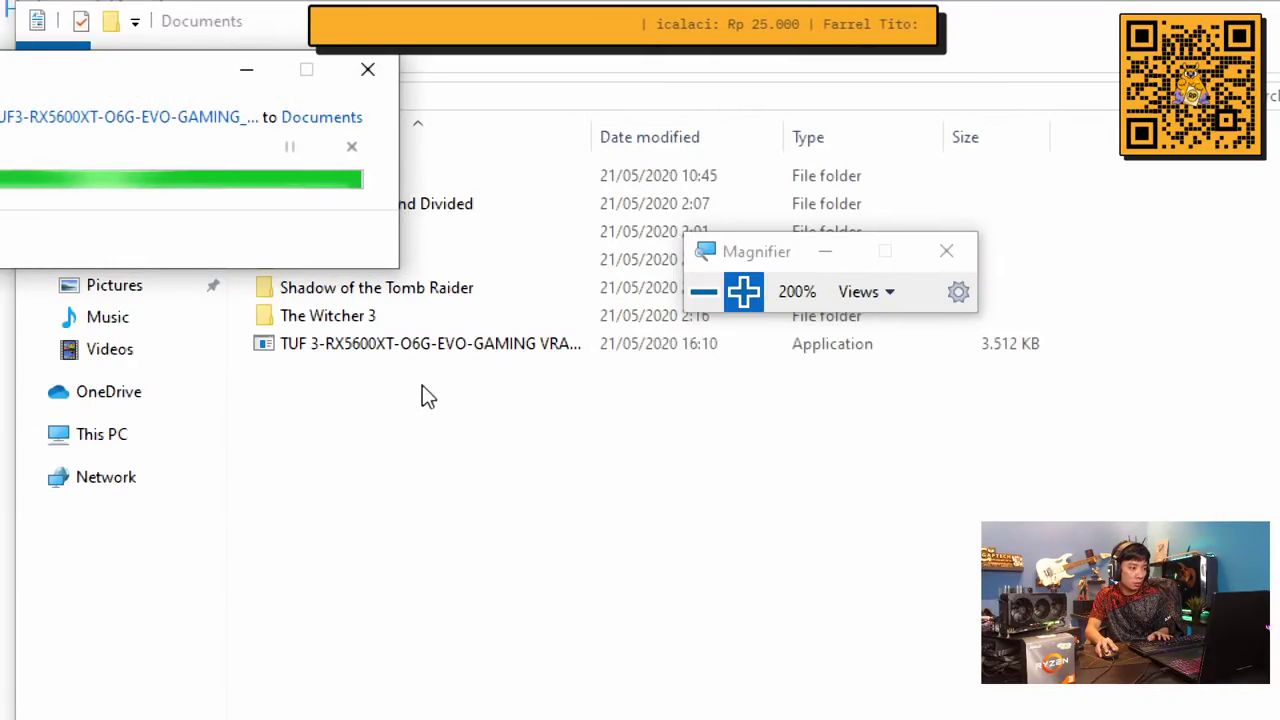
Run the copied VRAM OC tool as administrator, allow its changes, start the VBIOS update and dismiss the closing message
{"action": "right_click", "coordinate": [360, 354]}
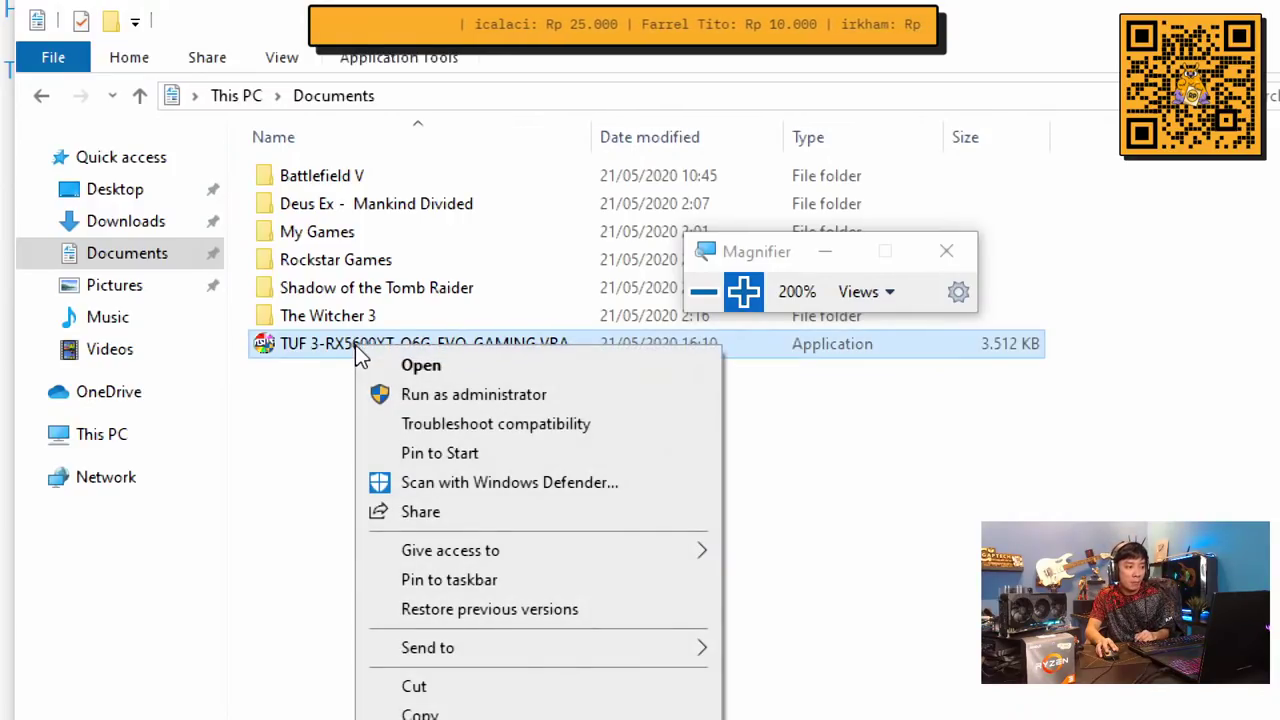
{"action": "left_click", "coordinate": [445, 398]}
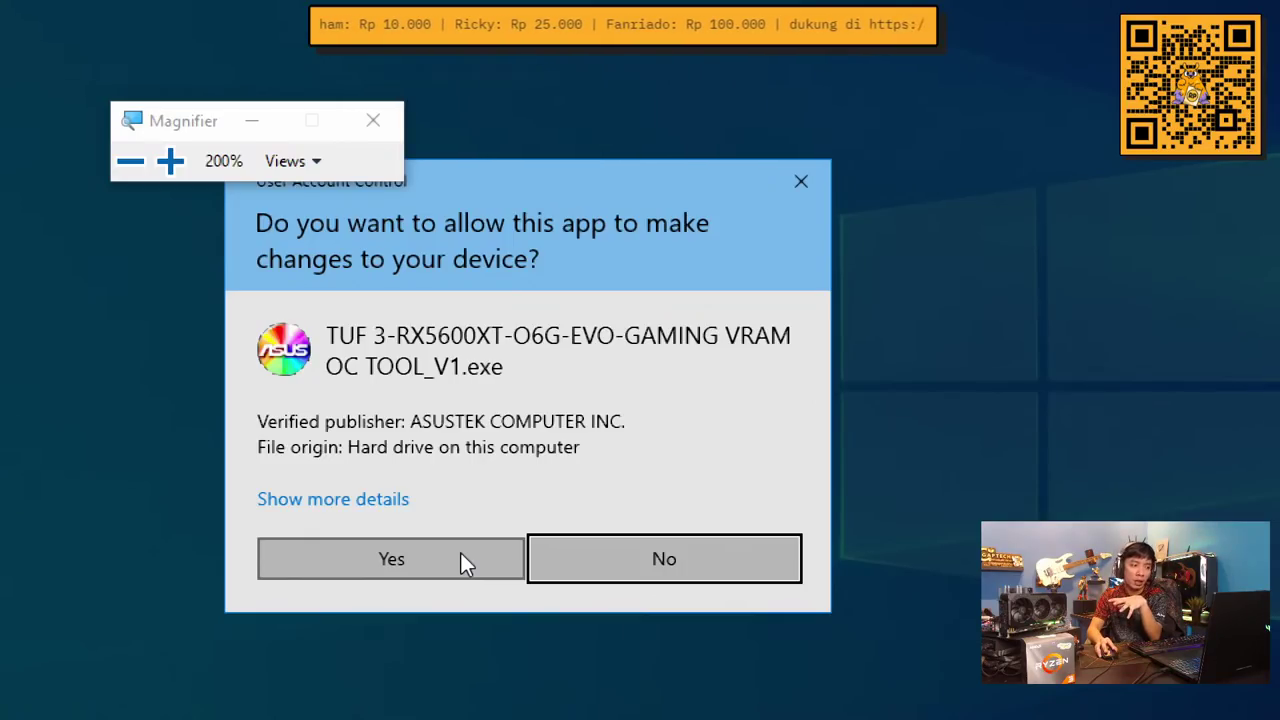
{"action": "left_click", "coordinate": [461, 553]}
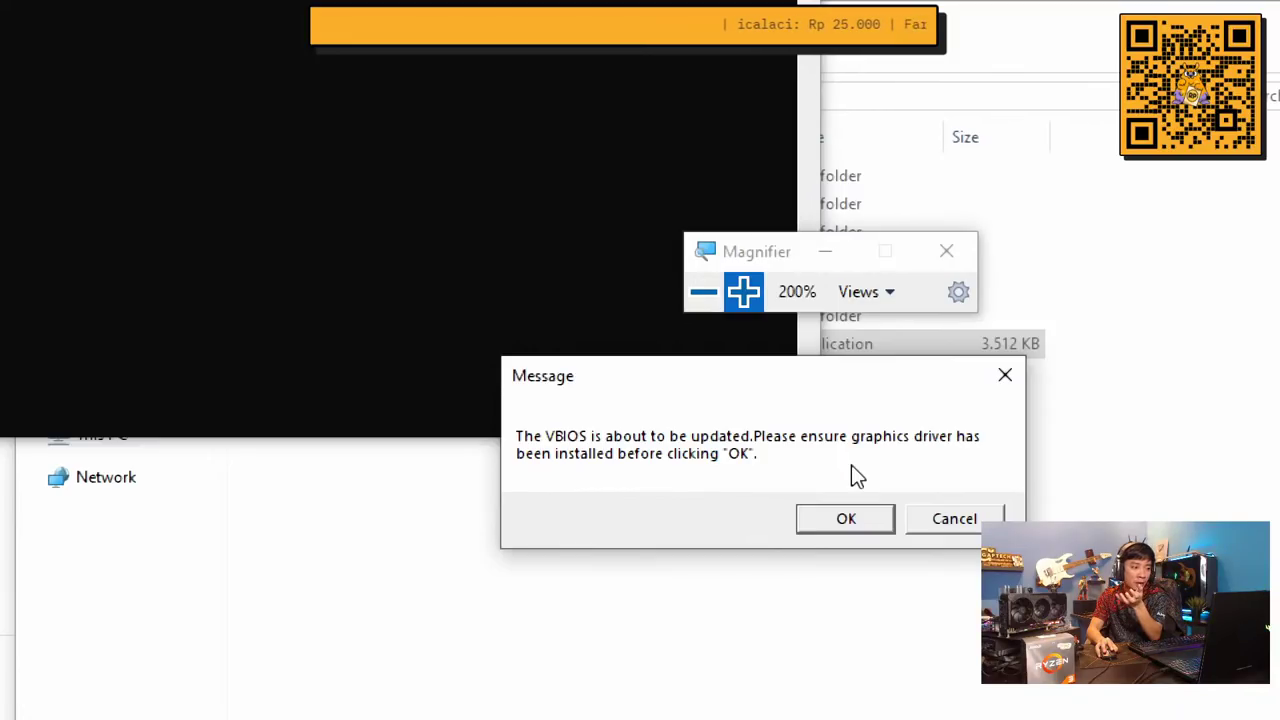
{"action": "left_click", "coordinate": [850, 518]}
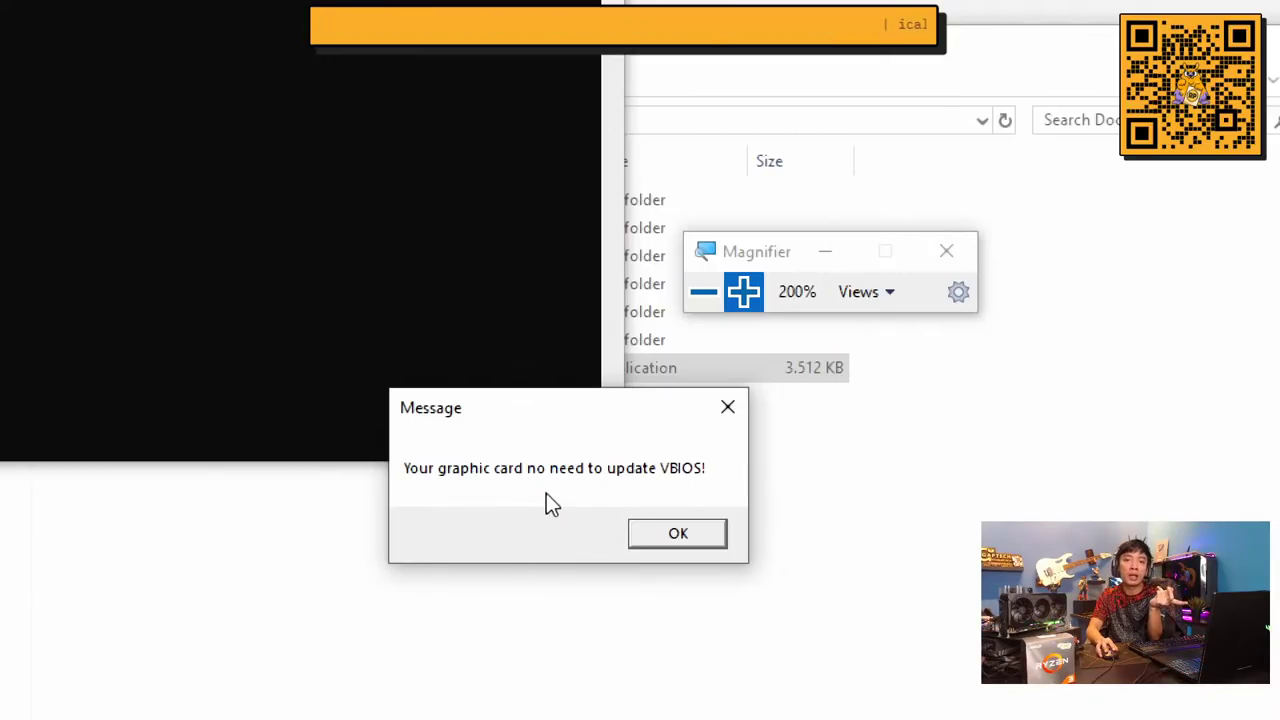
{"action": "key", "text": "Return"}
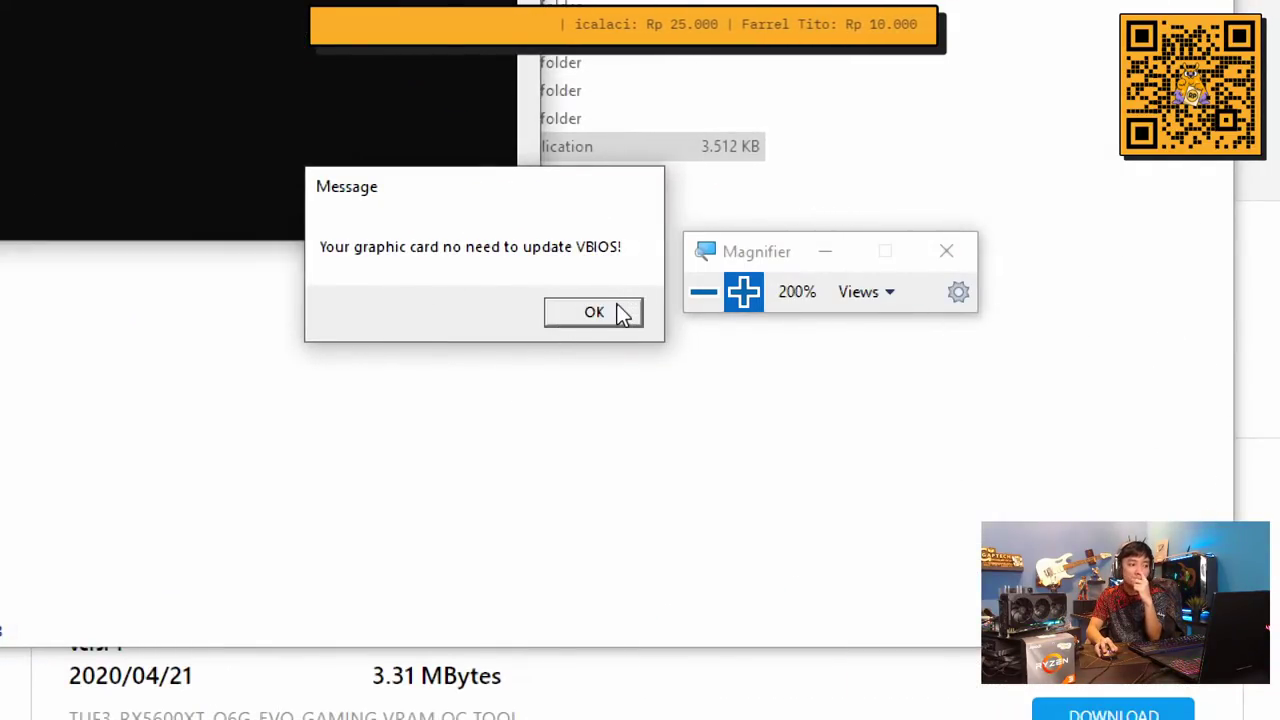
{"action": "left_click", "coordinate": [620, 311]}
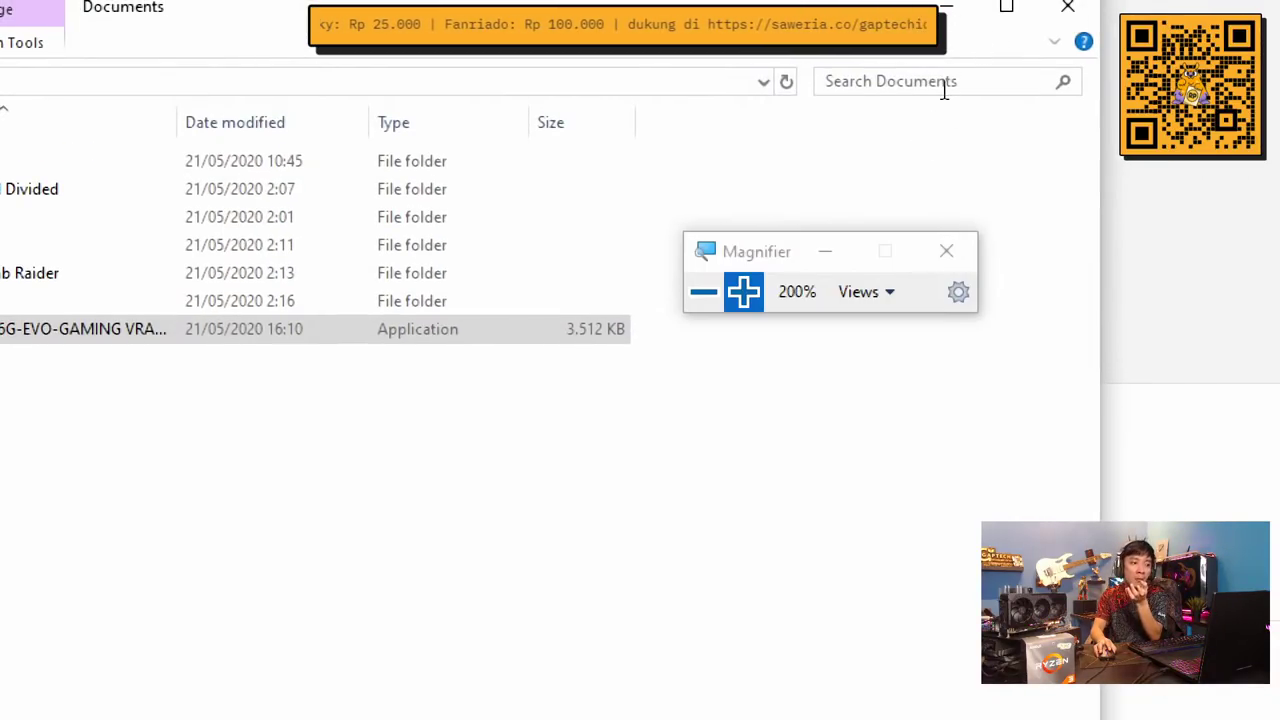
Close the Documents folder and the browser showing the card's support page
{"action": "left_click", "coordinate": [705, 292]}
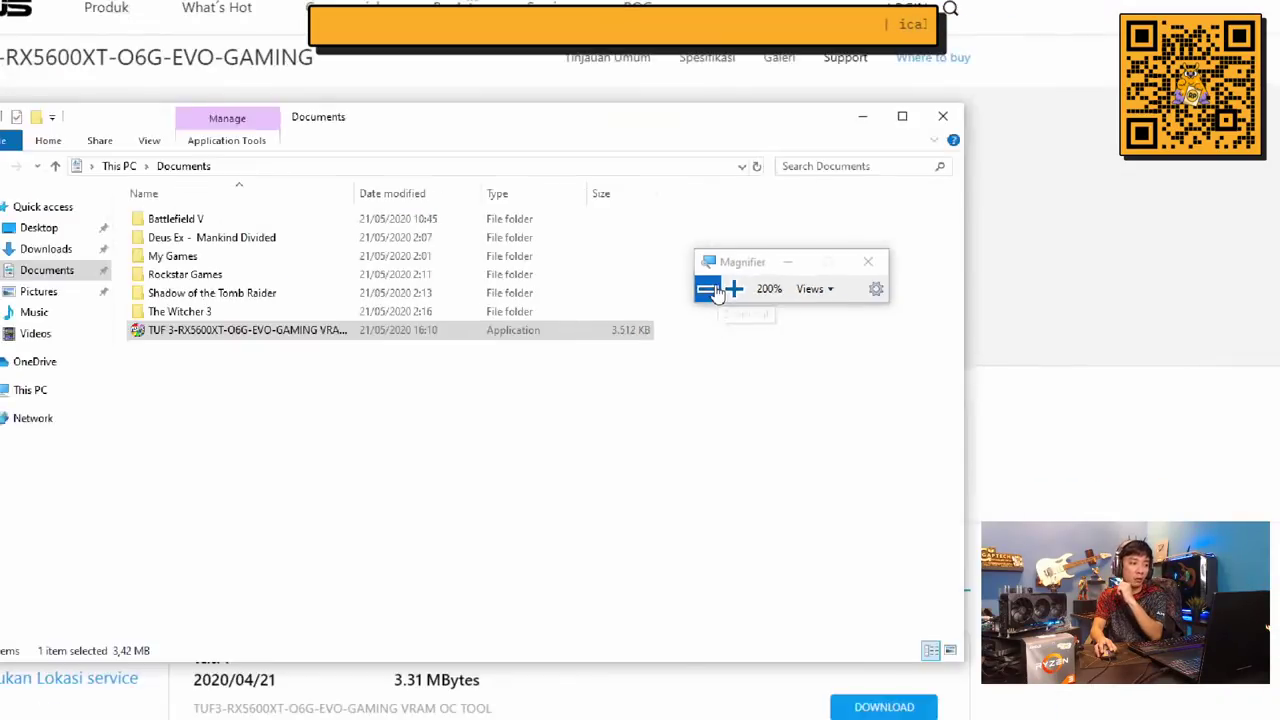
{"action": "left_click", "coordinate": [1005, 149]}
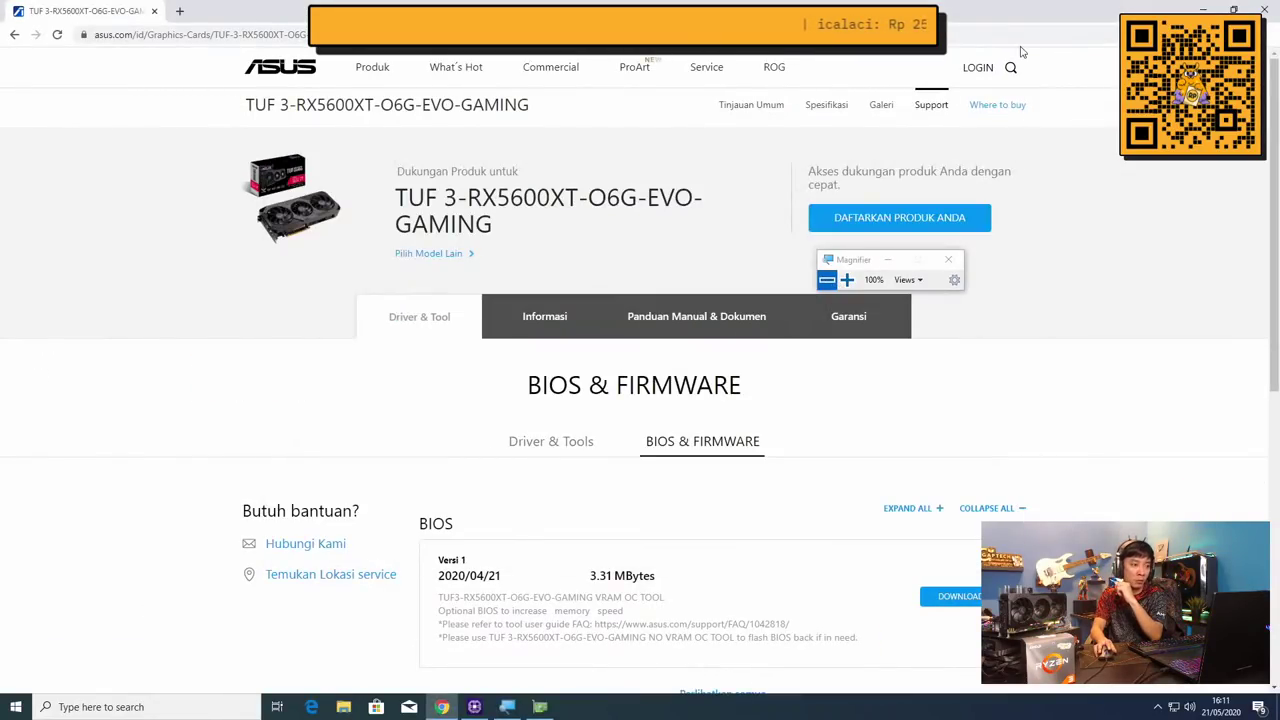
{"action": "left_click", "coordinate": [1205, 9]}
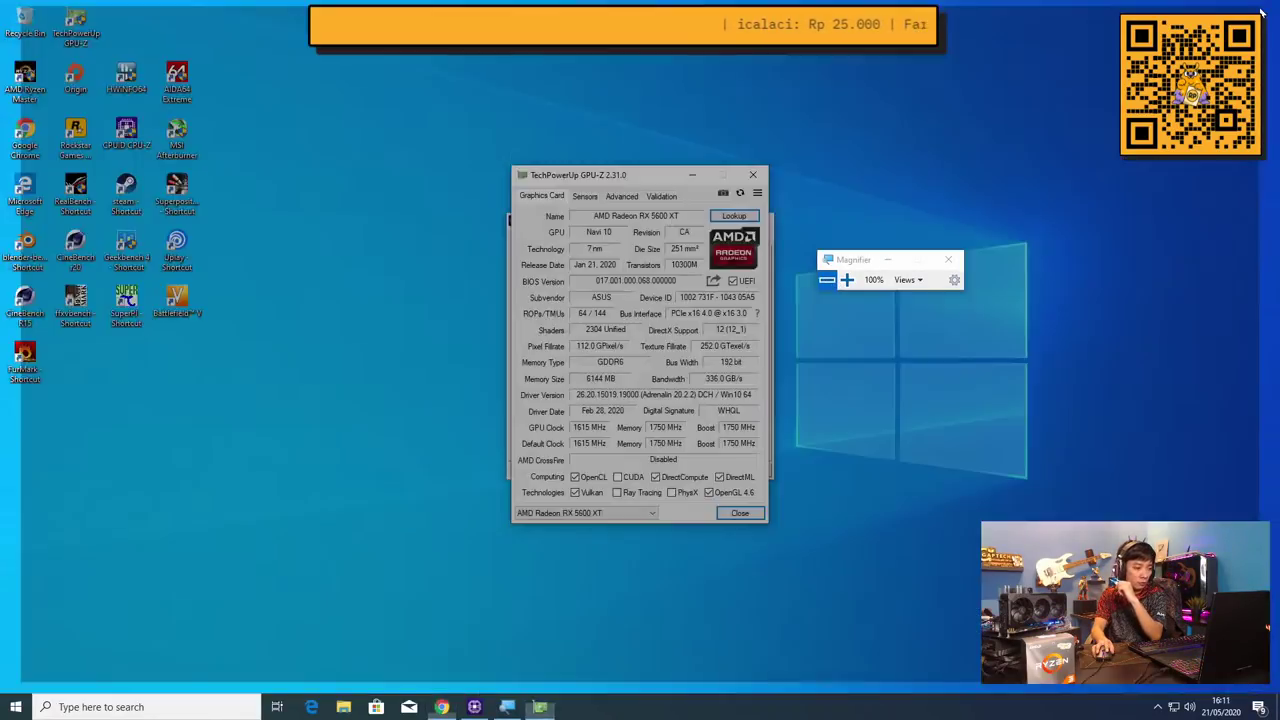
Move GPU-Z aside and examine the RAM frequency and timings in CPU-Z's memory details
{"action": "left_click_drag", "start_coordinate": [640, 176], "coordinate": [373, 178]}
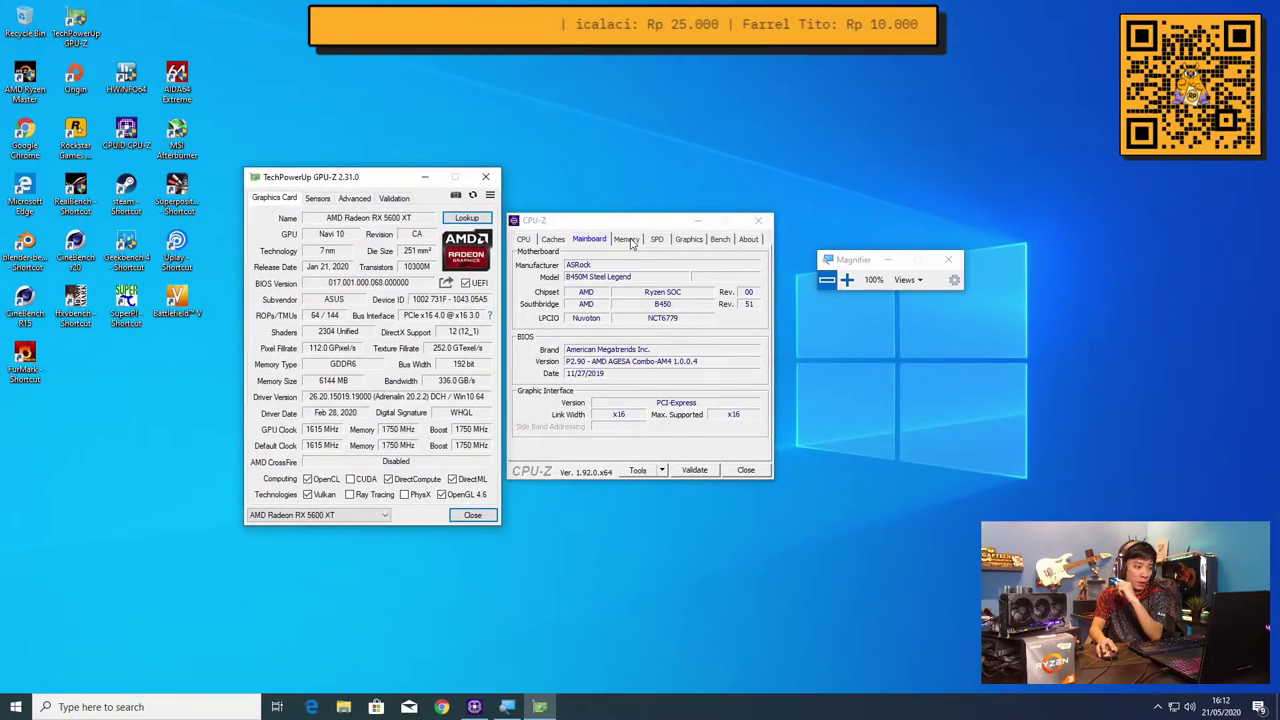
{"action": "left_click", "coordinate": [630, 242]}
{"action": "left_click", "coordinate": [846, 279]}
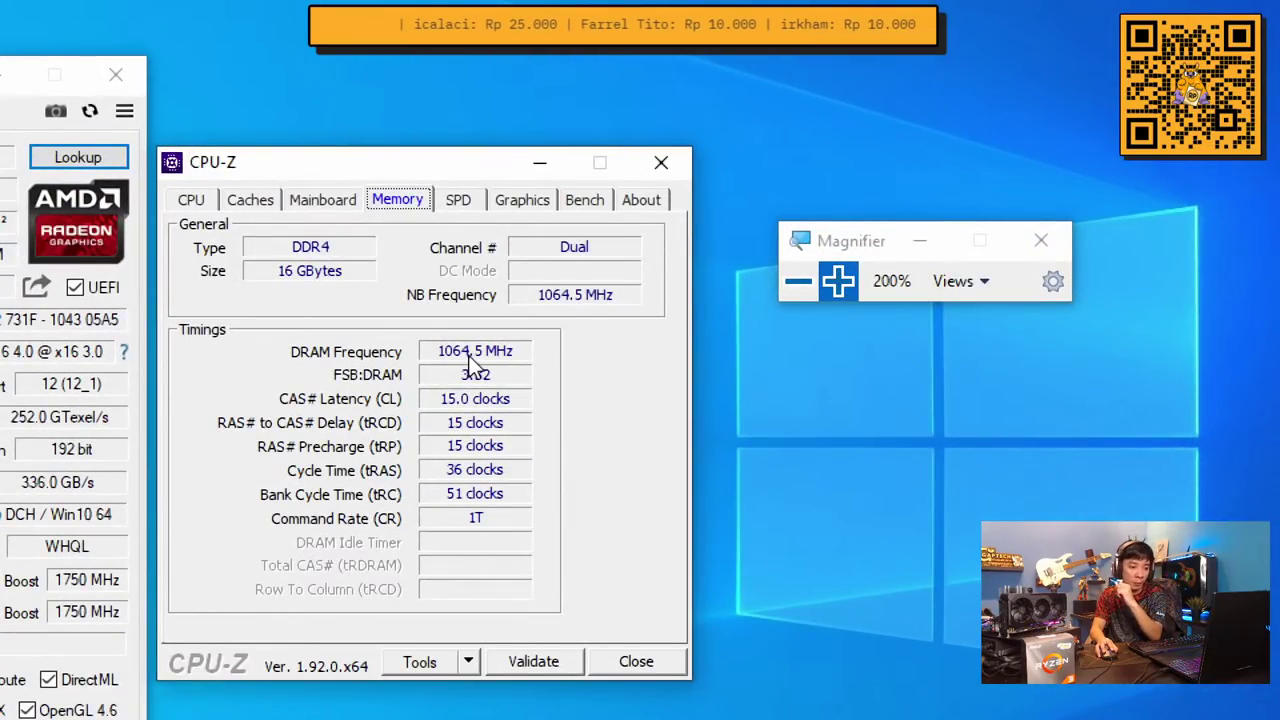
Close both CPU-Z and GPU-Z and return the magnification to 100%
{"action": "left_click", "coordinate": [661, 162]}
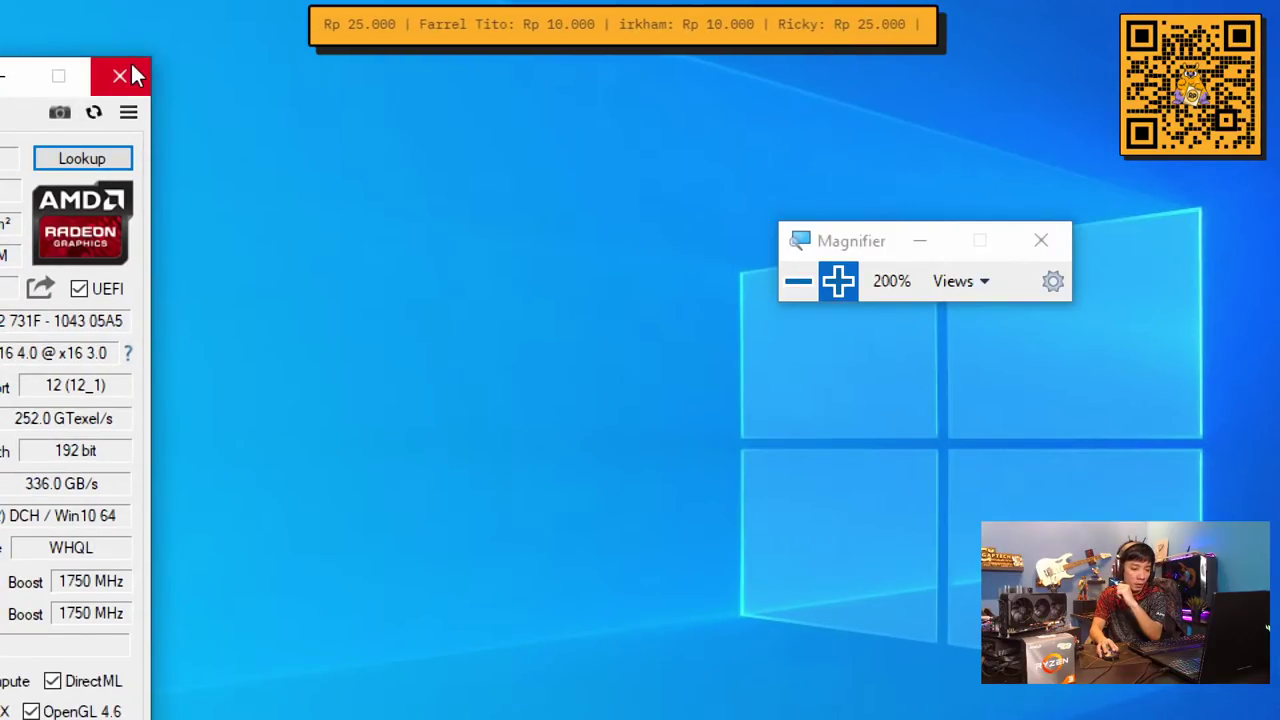
{"action": "left_click", "coordinate": [130, 76]}
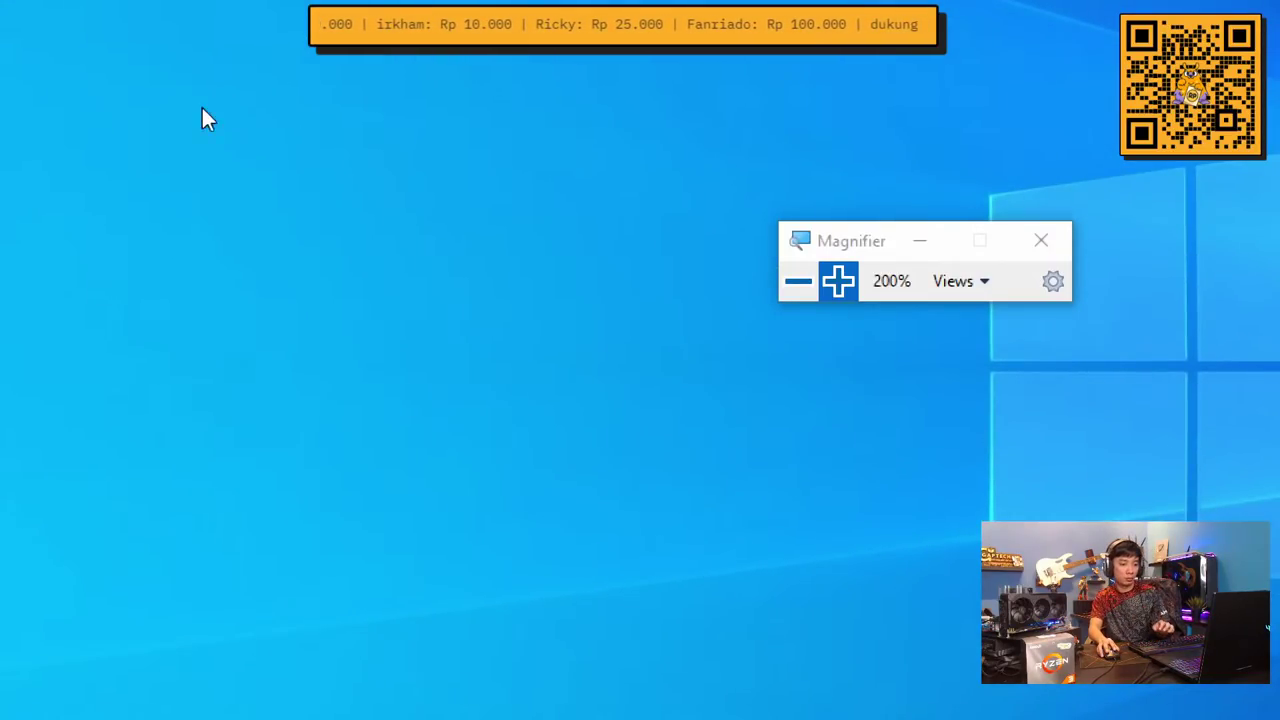
{"action": "left_click", "coordinate": [795, 284]}
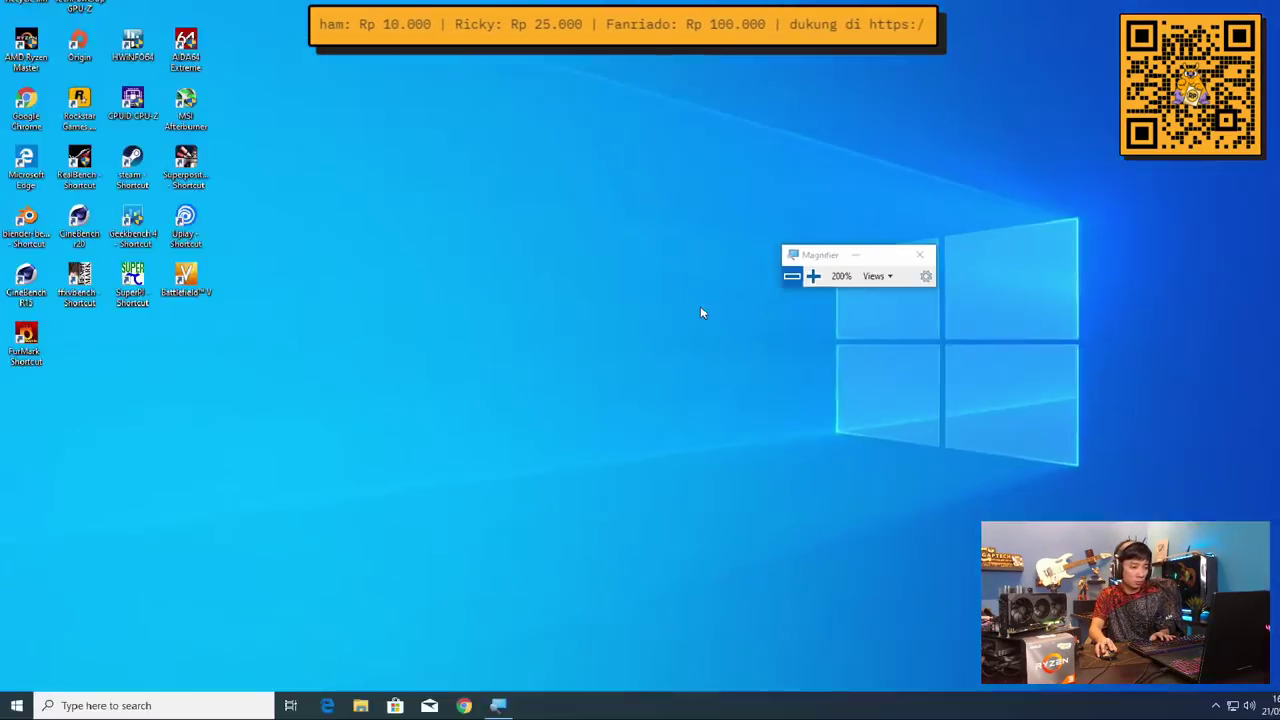
Restart the PC, forcing the Origin app that blocks the restart to close
{"action": "left_click", "coordinate": [16, 707]}
{"action": "left_click", "coordinate": [17, 677]}
{"action": "left_click", "coordinate": [40, 651]}
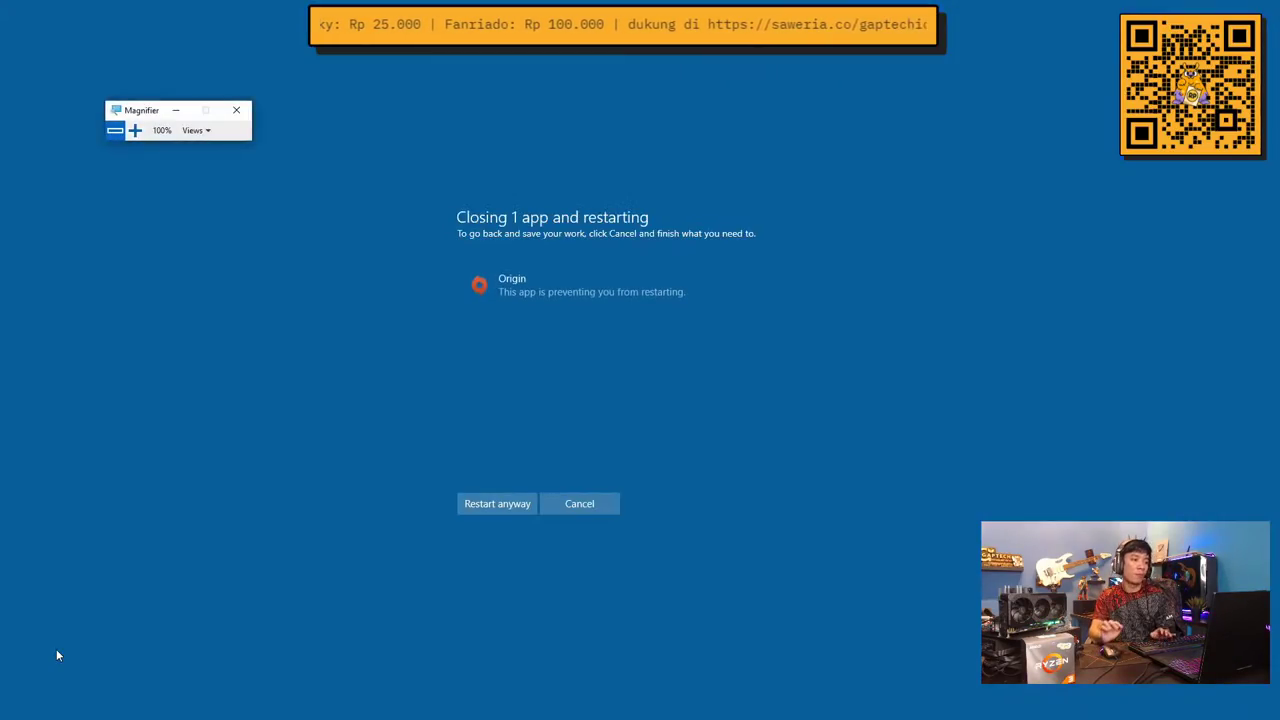
{"action": "key", "text": "Return"}
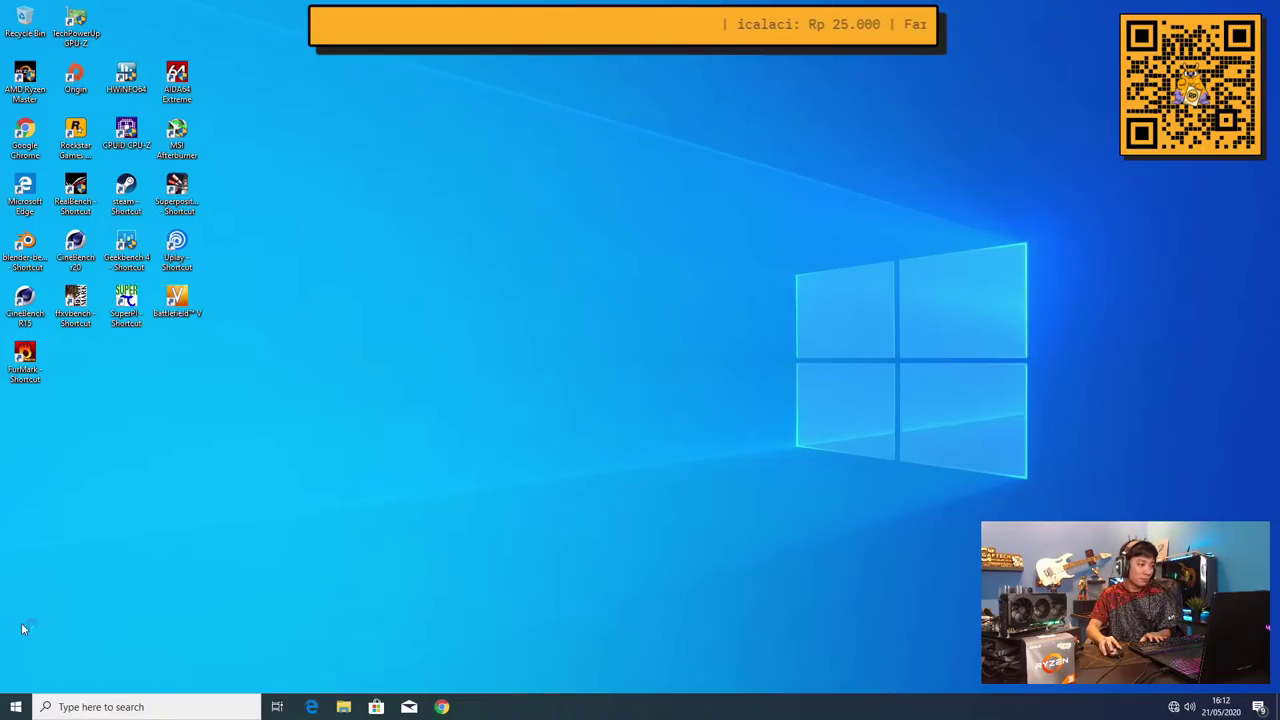
Restart the PC from the desktop again and enter the ASRock UEFI setup
{"action": "left_click", "coordinate": [15, 707]}
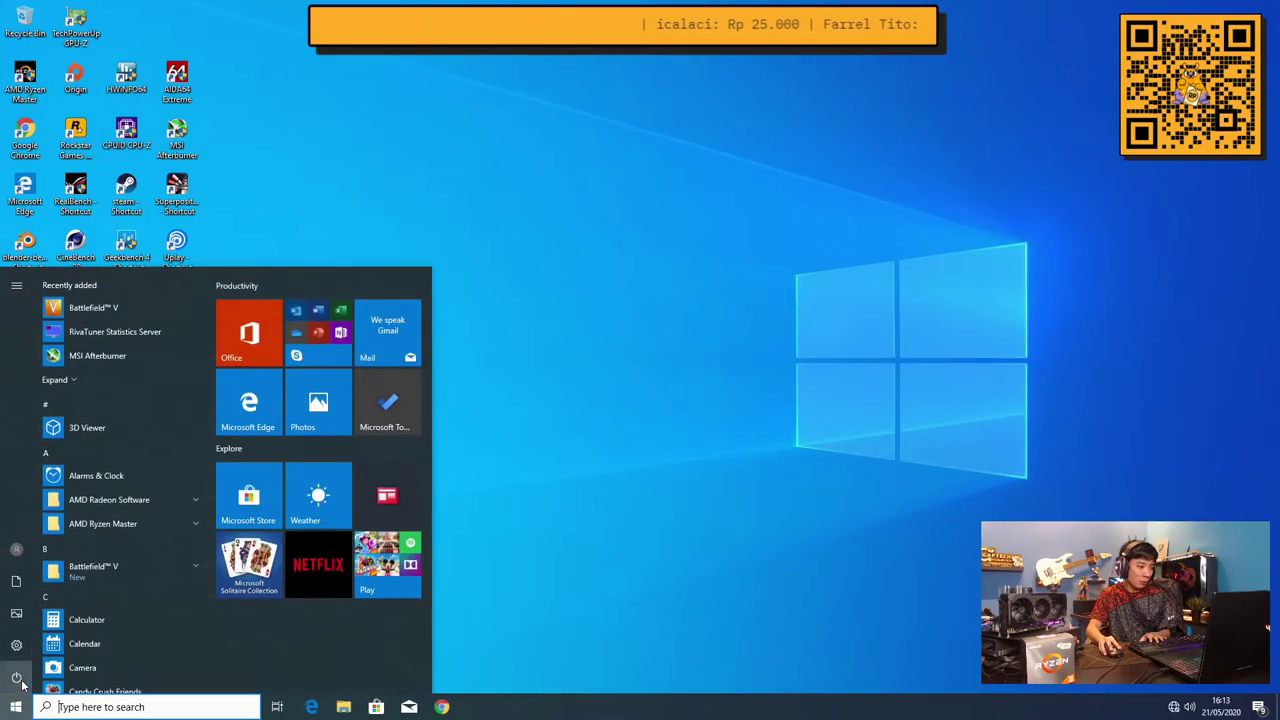
{"action": "left_click", "coordinate": [16, 678]}
{"action": "left_click", "coordinate": [40, 648]}
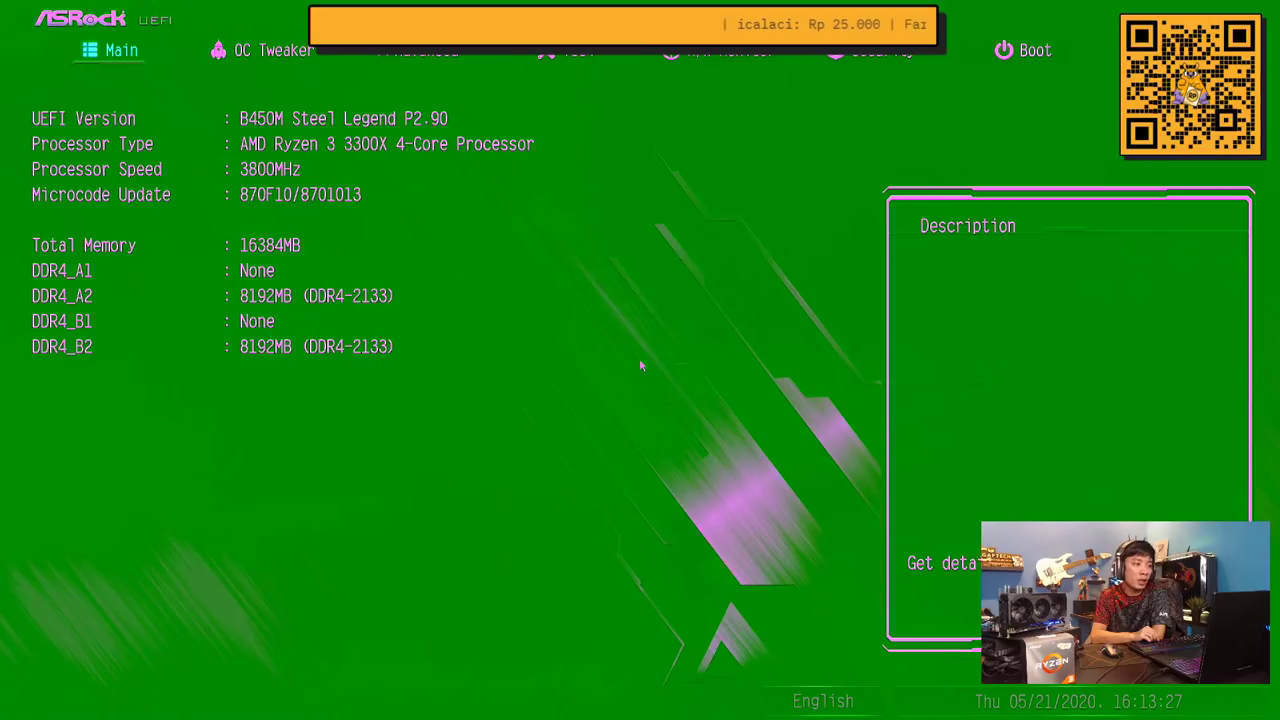
Compare the UEFI's Main and OC Tweaker pages, examining the processor and memory information and the overclocking options
{"action": "key", "text": "Right"}
{"action": "key", "text": "Left"}
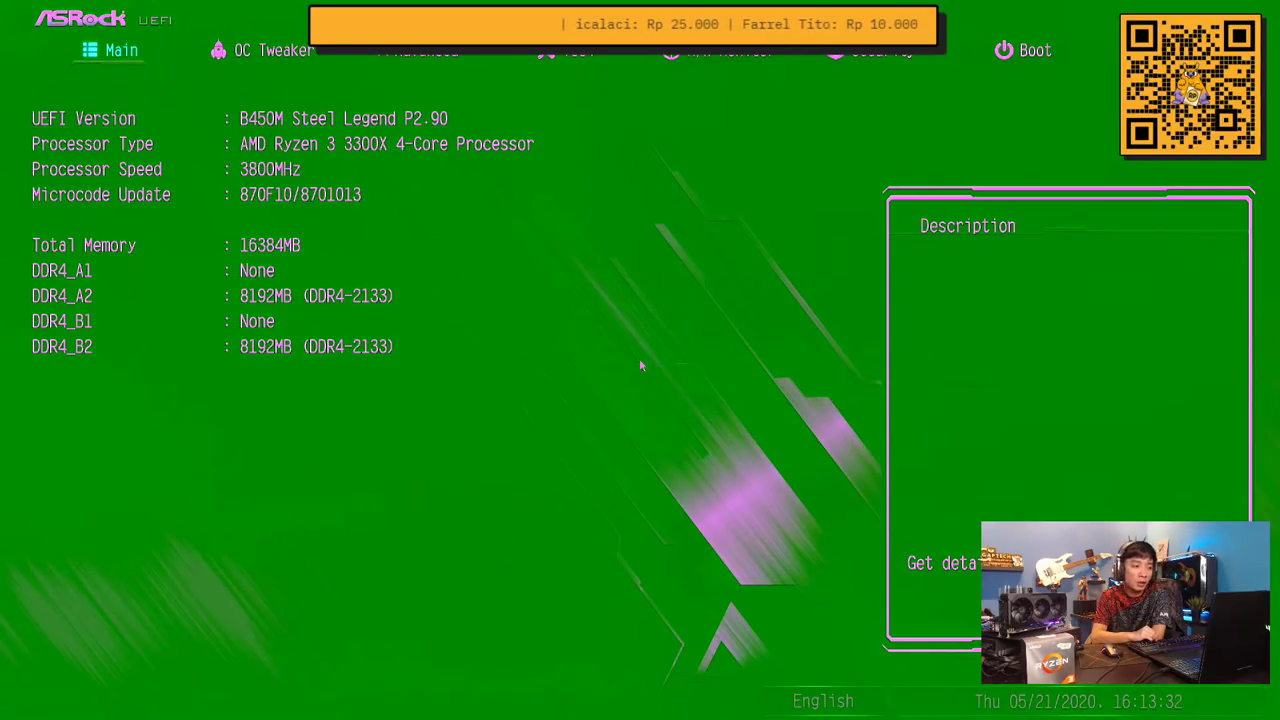
{"action": "key", "text": "Right"}
{"action": "key", "text": "Left"}
{"action": "key", "text": "Right"}
{"action": "key", "text": "Left"}
{"action": "key", "text": "Right"}
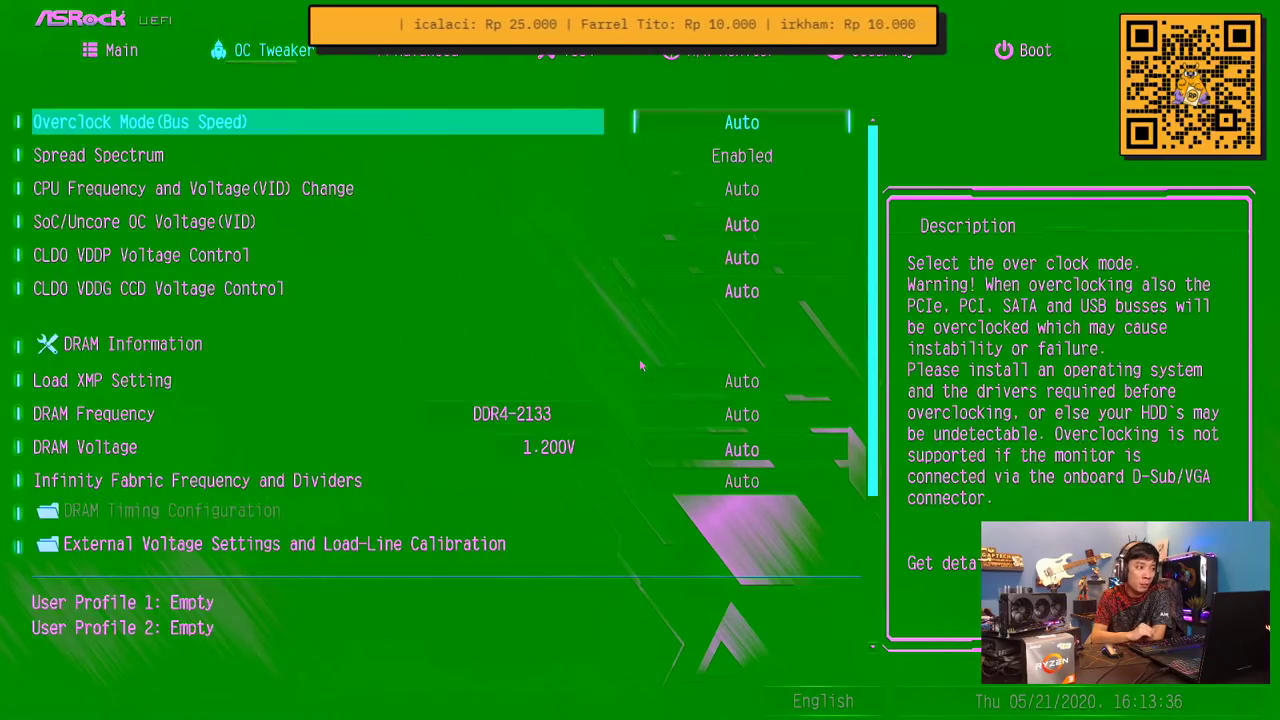
{"action": "key", "text": "Left"}
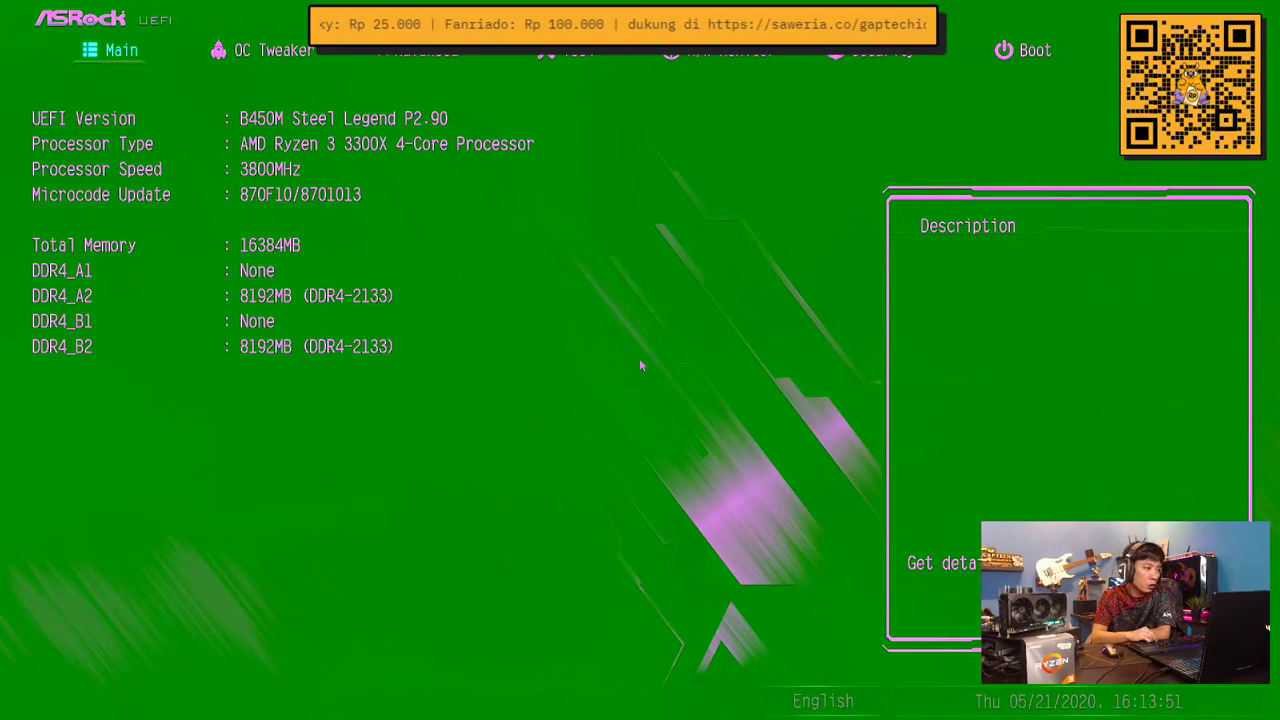
{"action": "key", "text": "Right"}
{"action": "key", "text": "Left"}
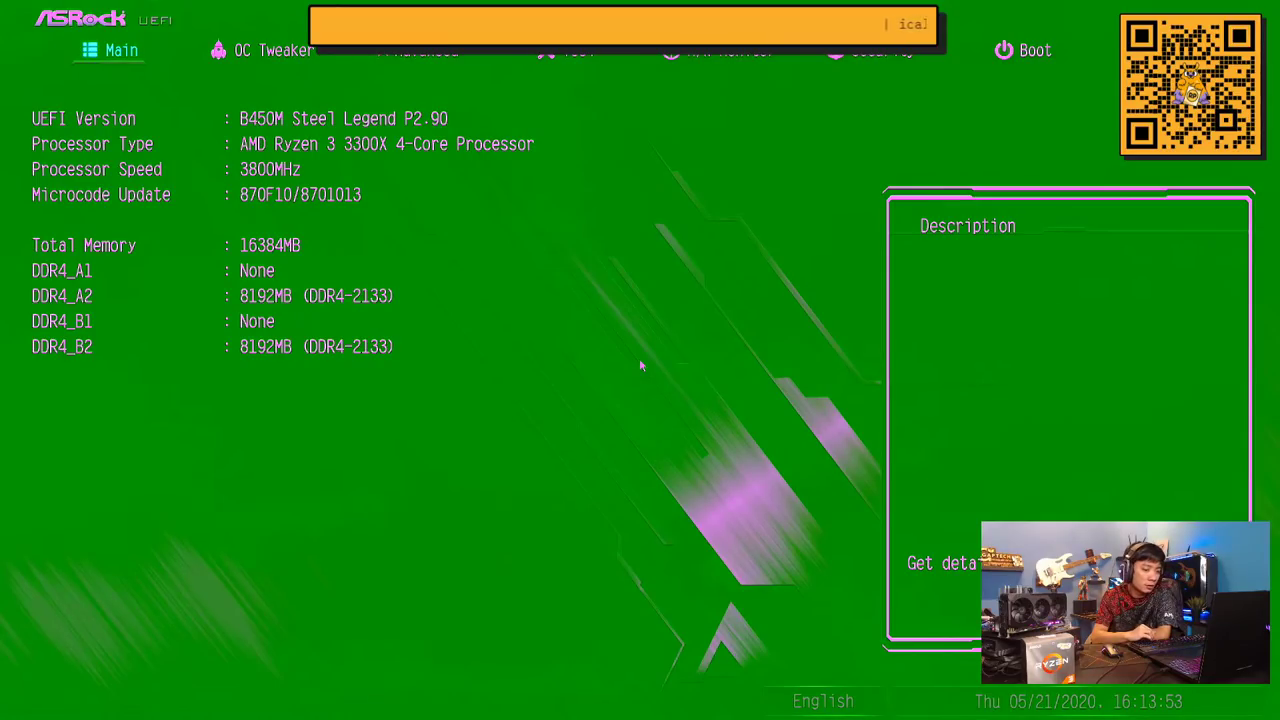
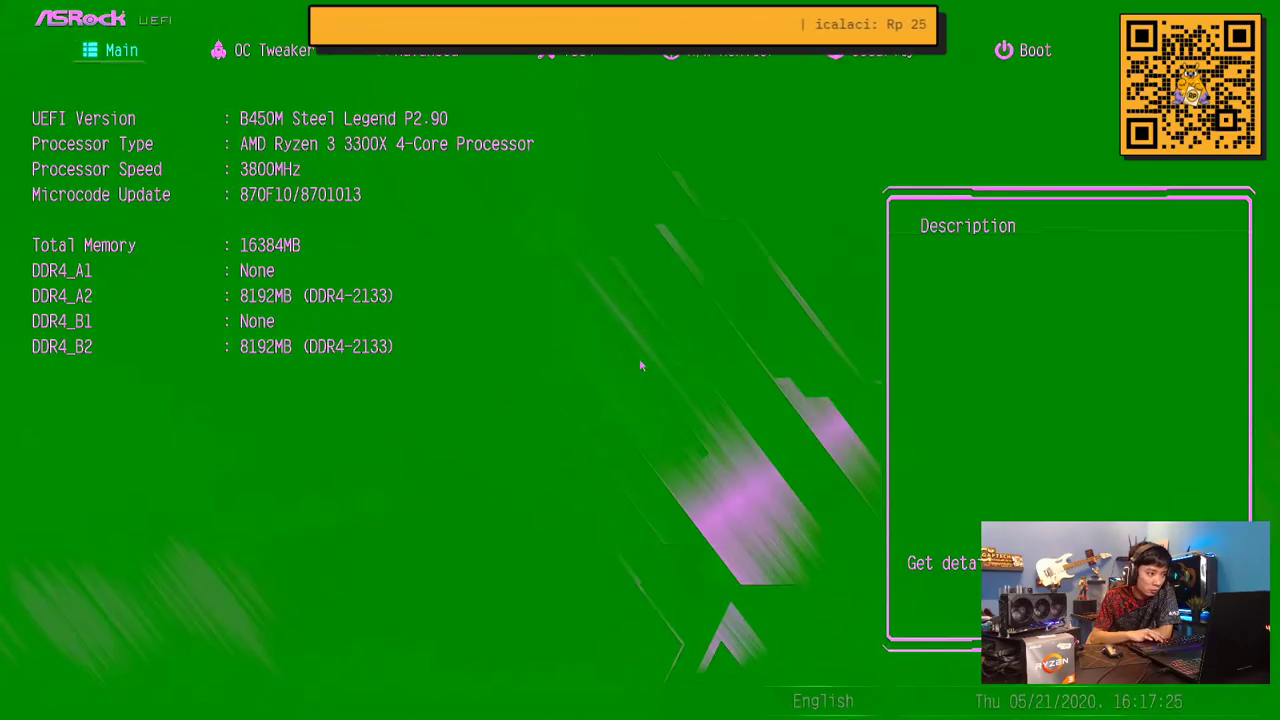
Review the OC Tweaker settings from Overclock Mode(Bus Speed) down to CLDO VDDG CCD Voltage Control
{"action": "key", "text": "Right"}
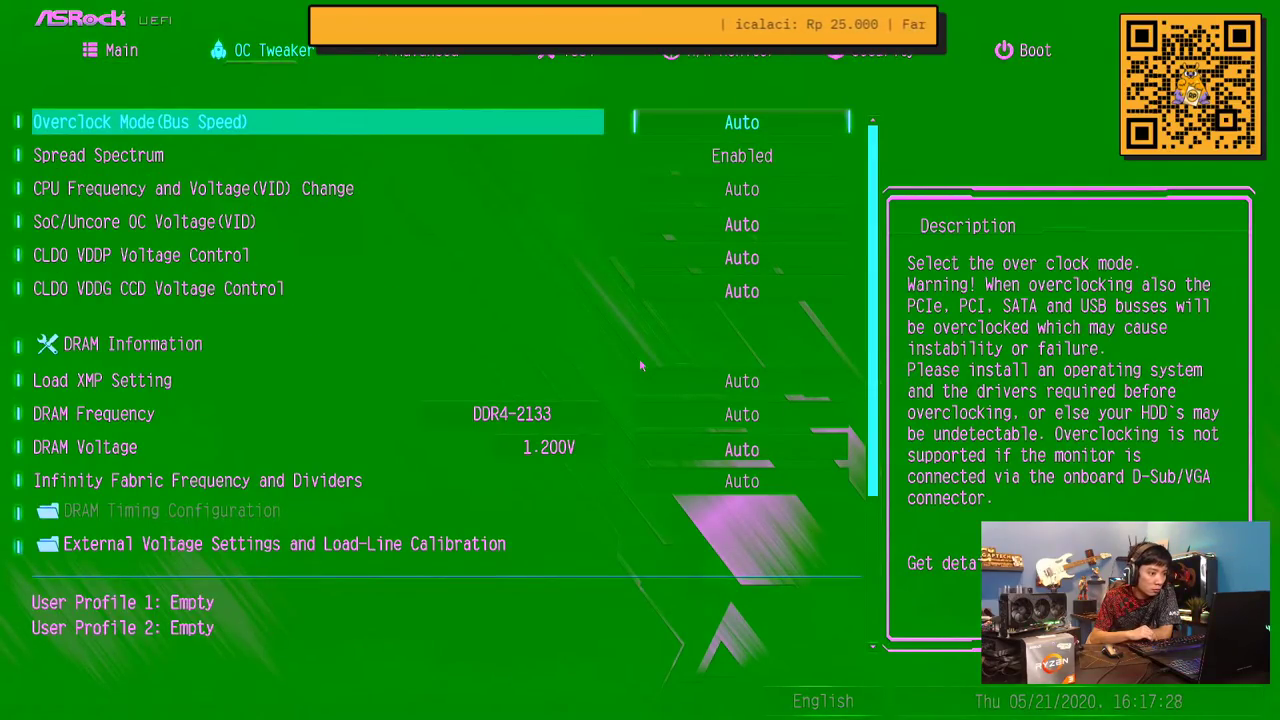
{"action": "key", "text": "Down"}
{"action": "key", "text": "Down"}
{"action": "key", "text": "Down"}
{"action": "key", "text": "Down"}
{"action": "key", "text": "Down"}
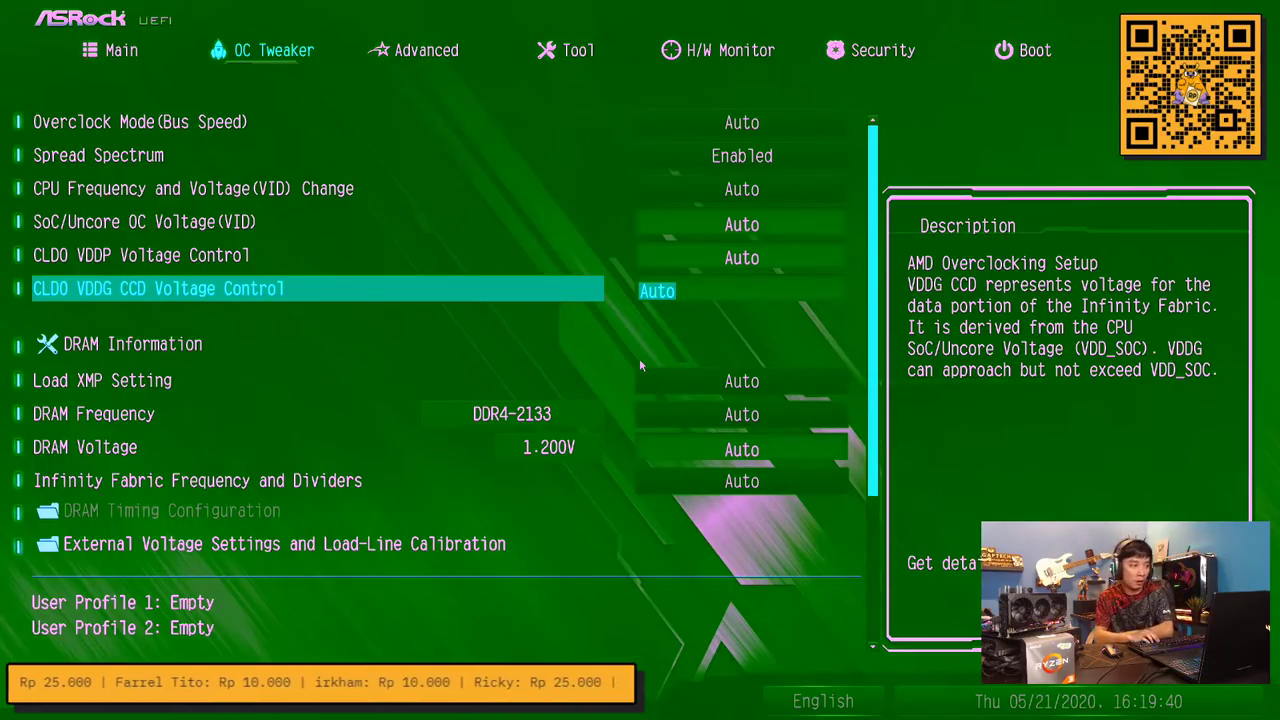
{"action": "key", "text": "Up"}
{"action": "key", "text": "Up"}
{"action": "key", "text": "Up"}
{"action": "key", "text": "Up"}
{"action": "key", "text": "Up"}
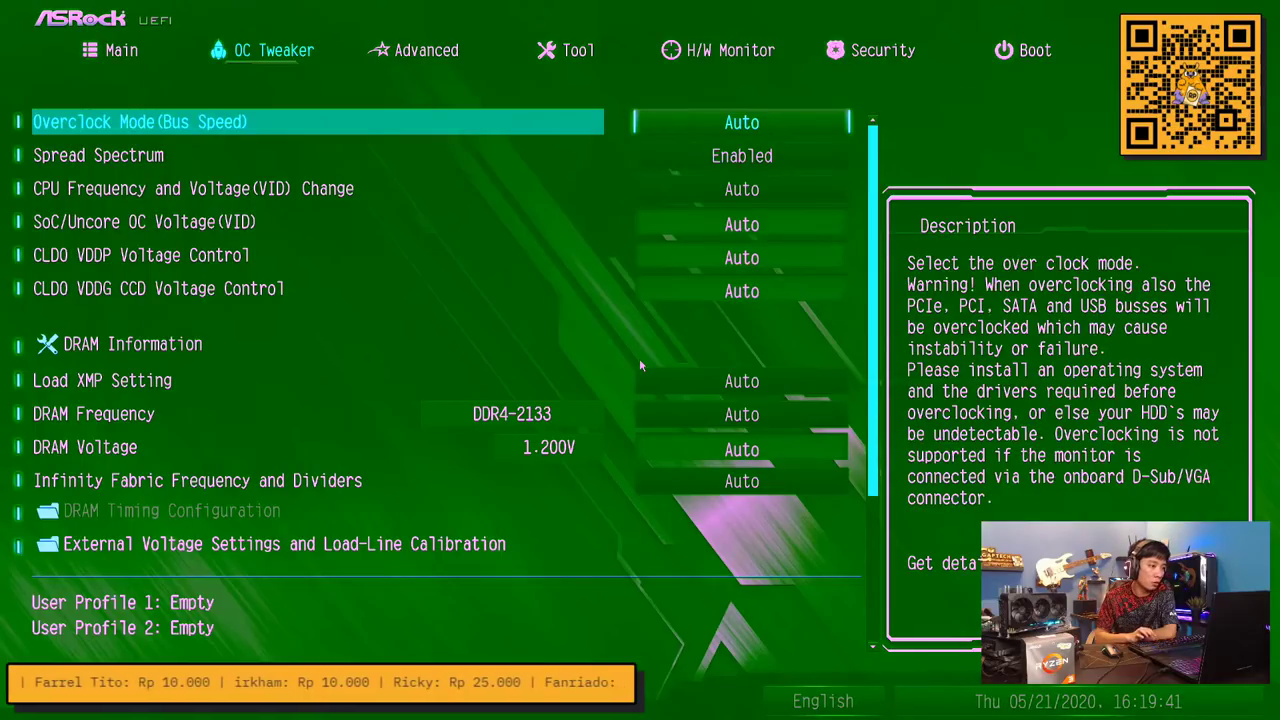
Set Overclock Mode(Bus Speed) in OC Tweaker to Manual
{"action": "key", "text": "Left"}
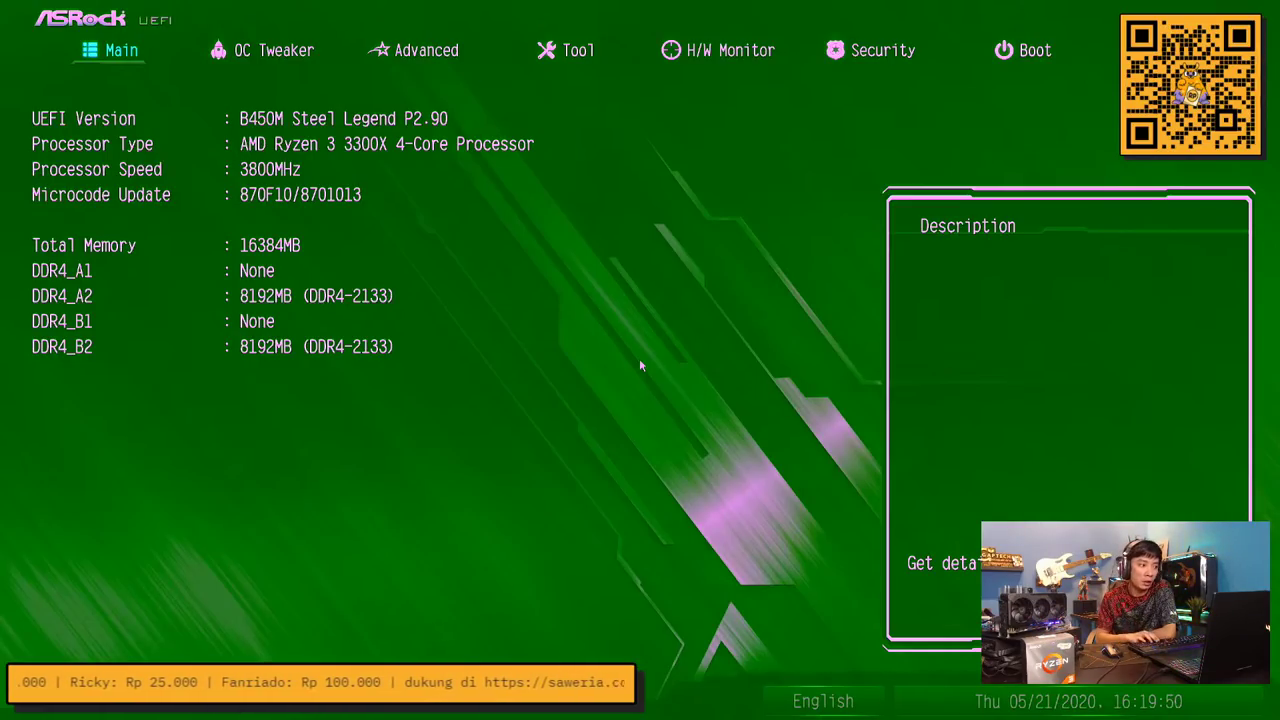
{"action": "key", "text": "Right"}
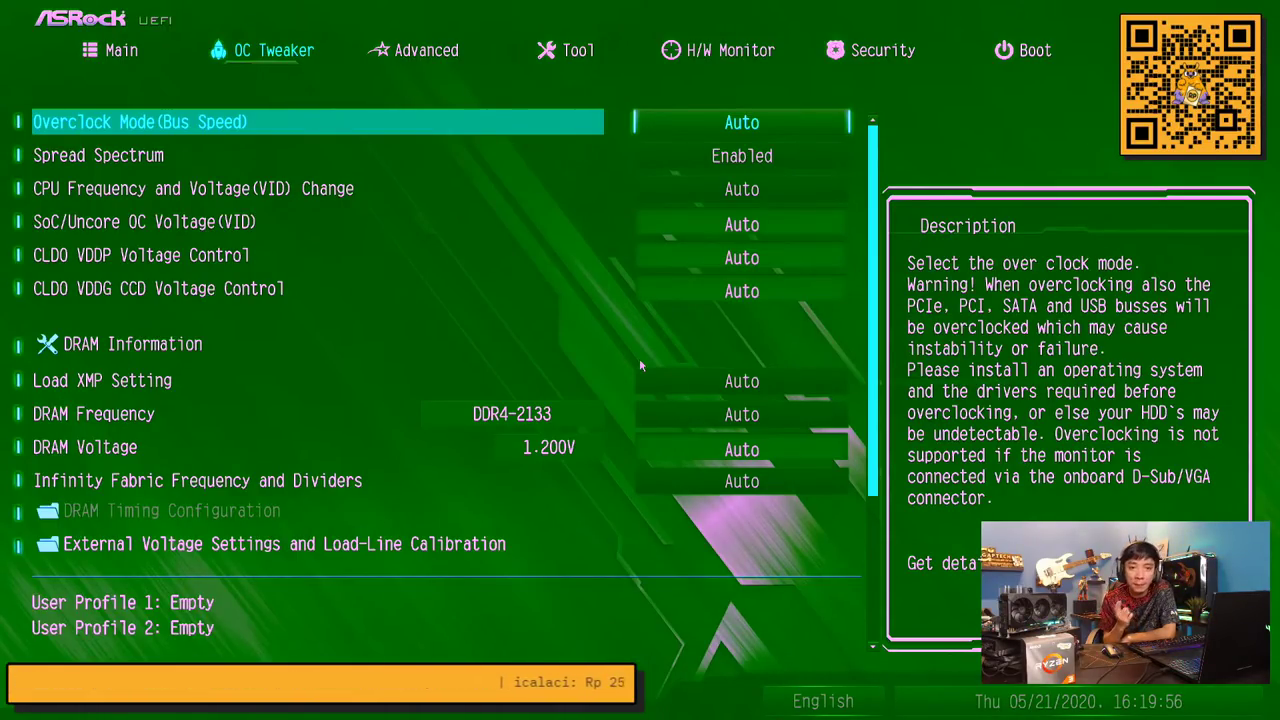
{"action": "key", "text": "Return"}
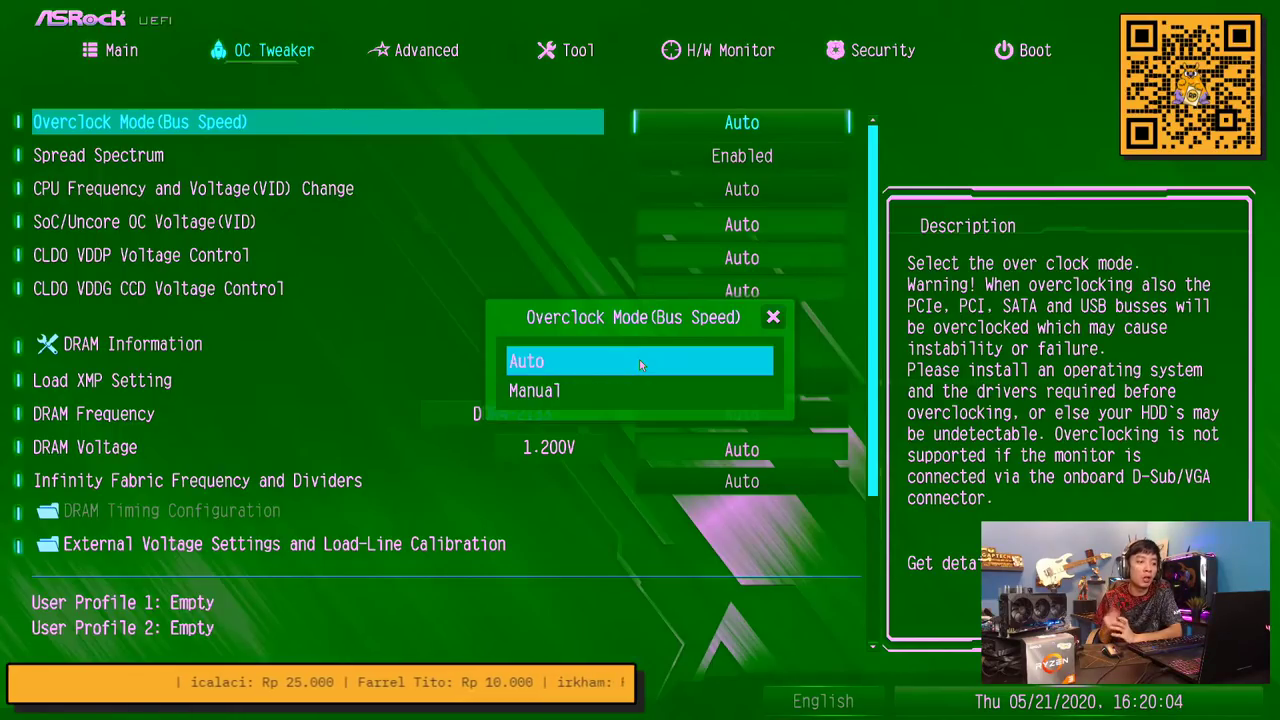
{"action": "key", "text": "Down"}
{"action": "key", "text": "Return"}
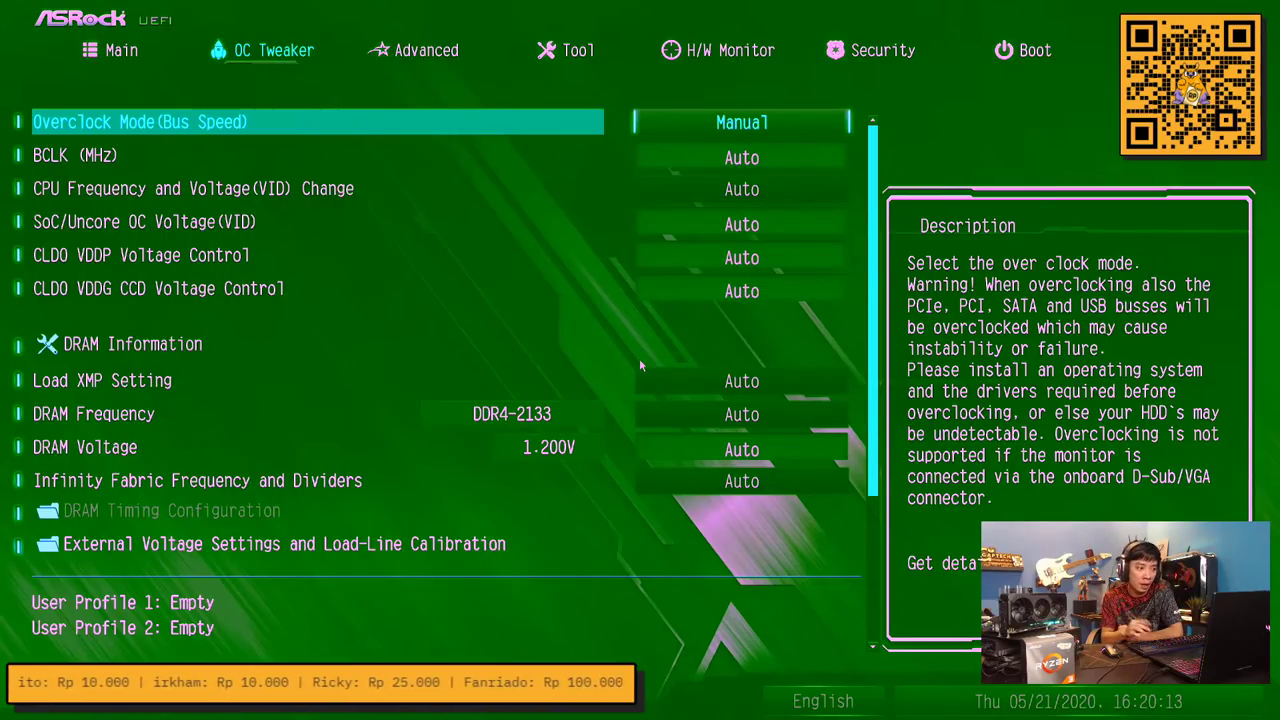
Leave BCLK on Auto and set CPU Frequency and Voltage(VID) Change to Manual
{"action": "key", "text": "Down"}
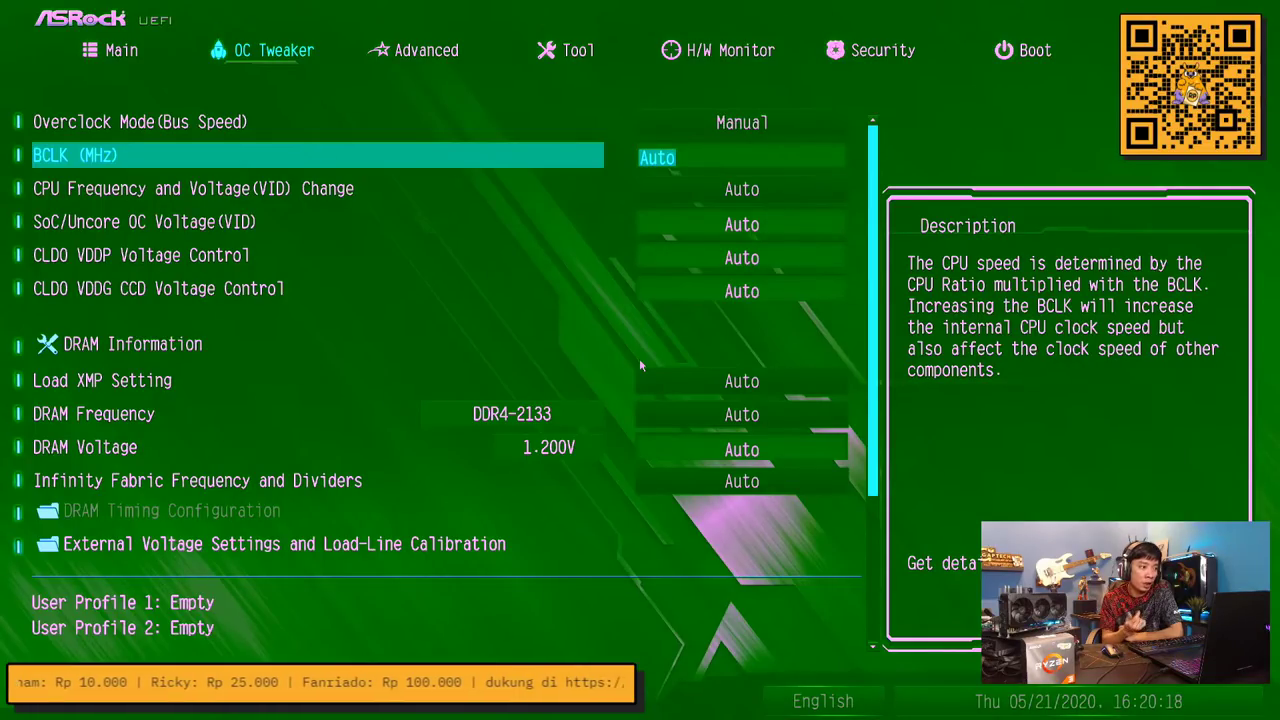
{"action": "key", "text": "Down"}
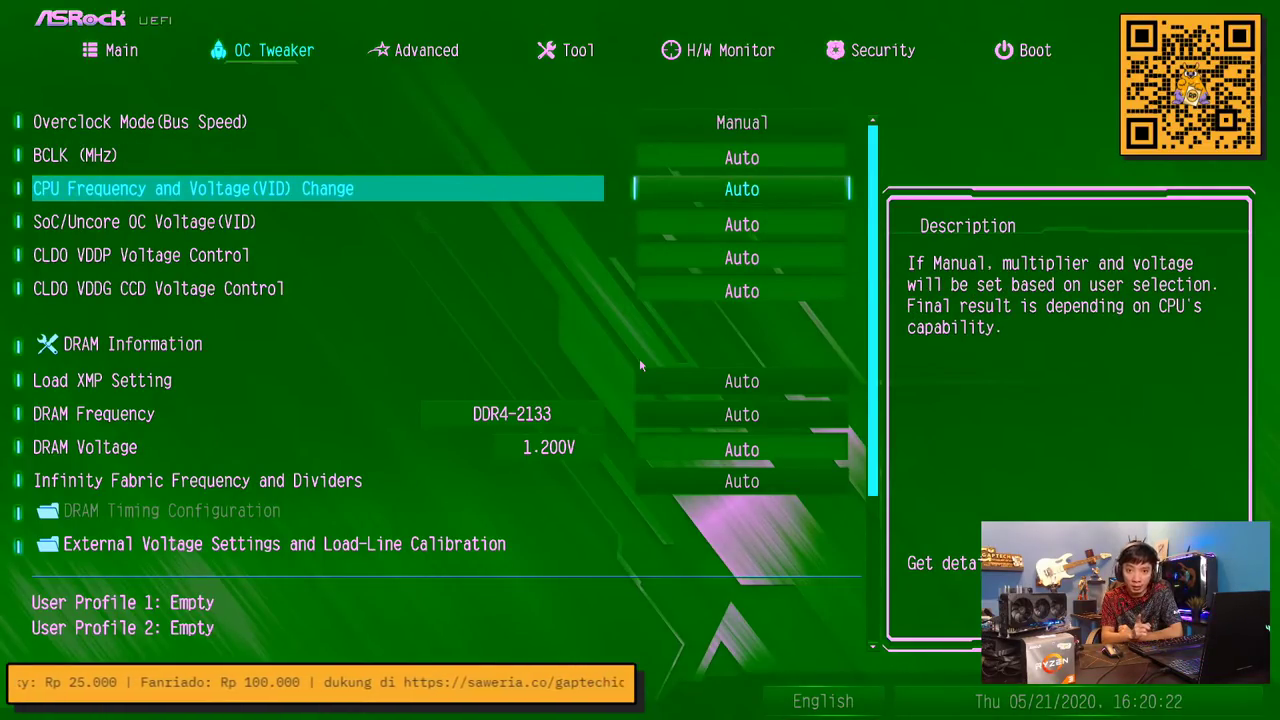
{"action": "key", "text": "Return"}
{"action": "key", "text": "Down"}
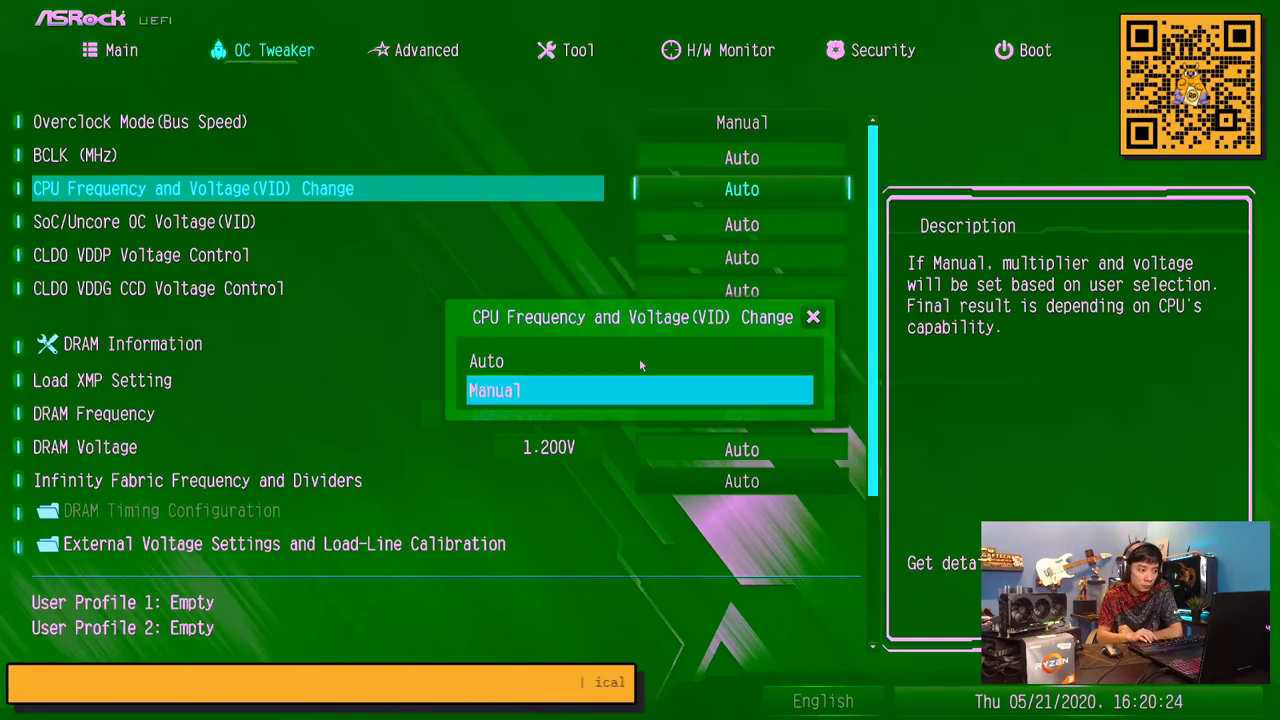
{"action": "key", "text": "Return"}
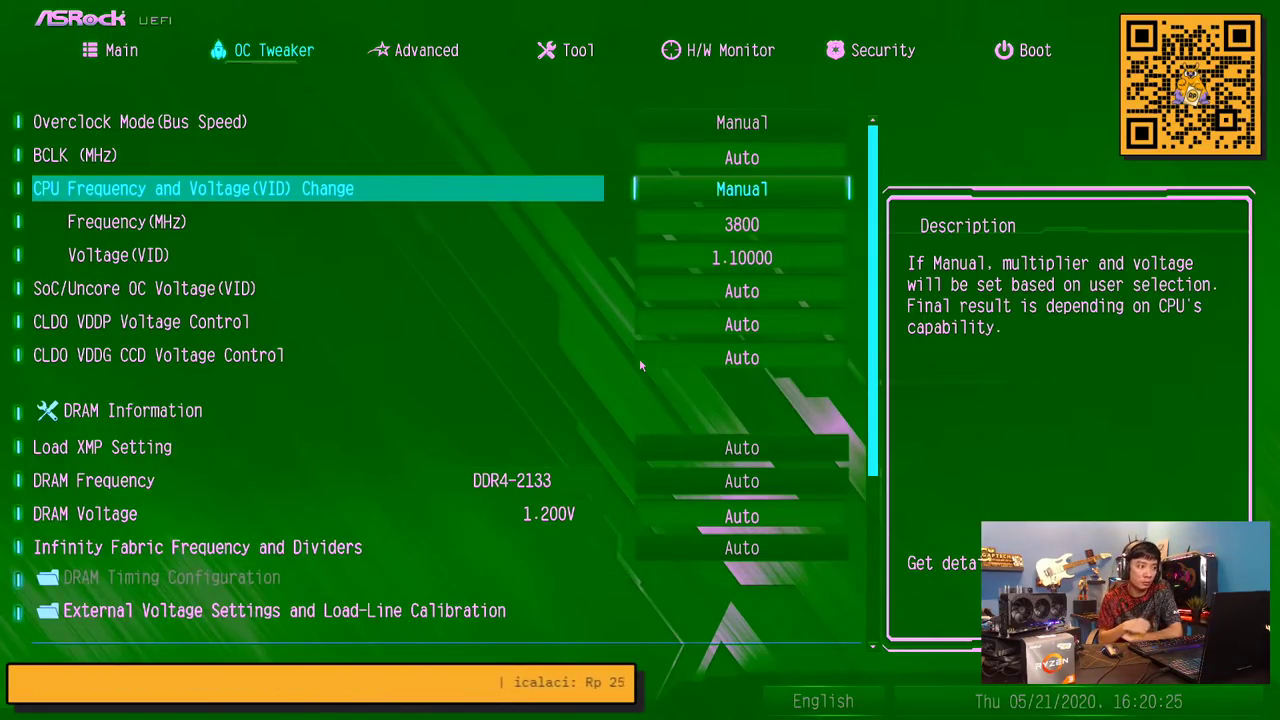
Examine the manual CPU frequency and voltage fields and the SoC and CLDO voltage controls down to DRAM Information
{"action": "key", "text": "Down"}
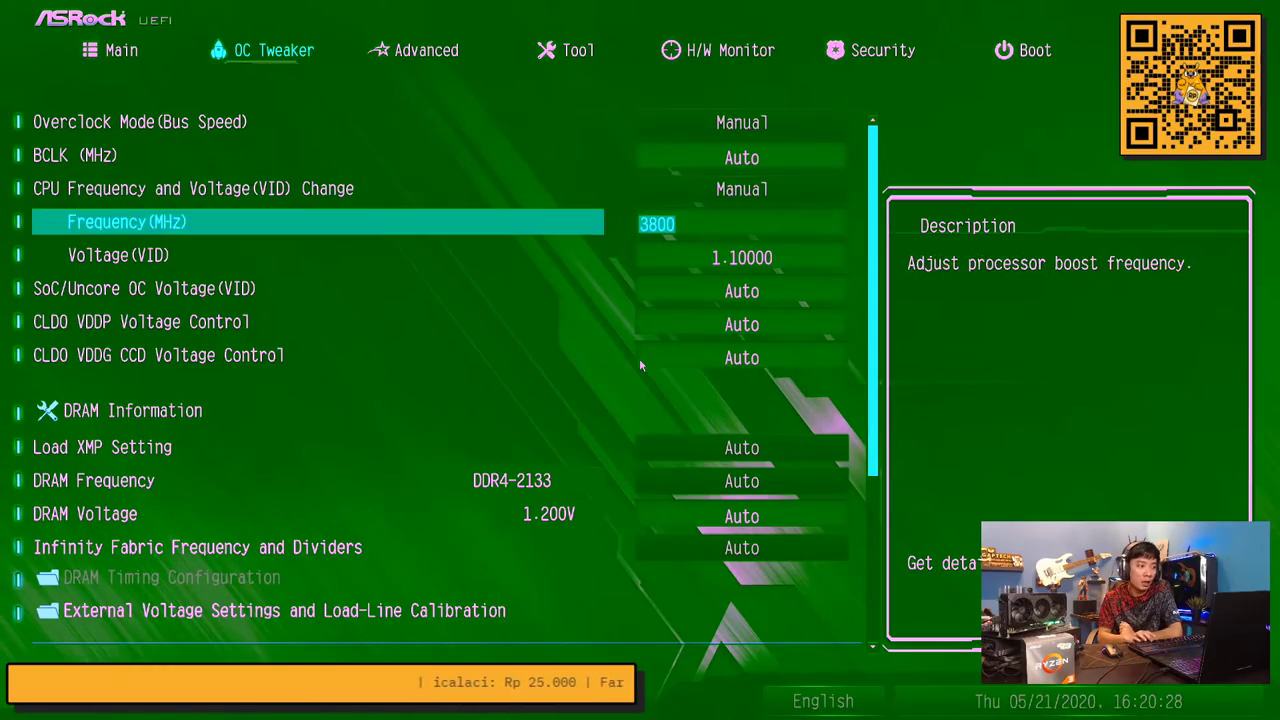
{"action": "key", "text": "Down"}
{"action": "key", "text": "Up"}
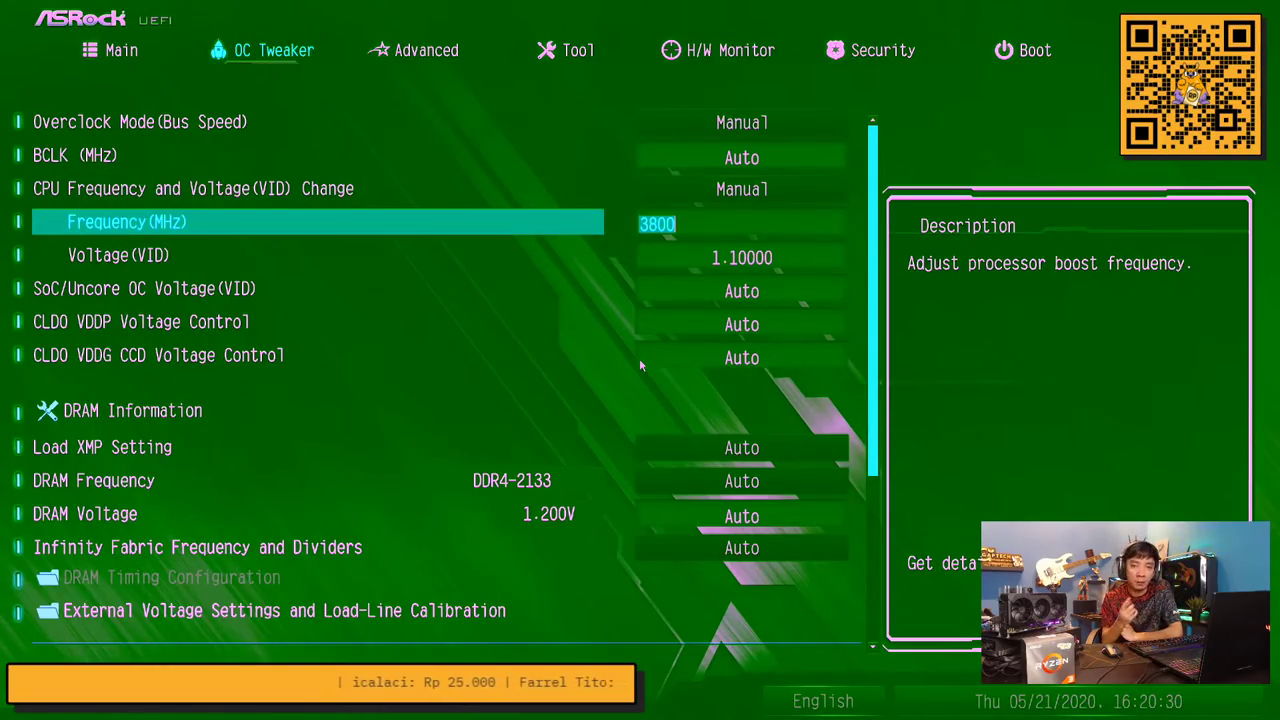
{"action": "key", "text": "Down"}
{"action": "key", "text": "Down"}
{"action": "key", "text": "Down"}
{"action": "key", "text": "Down"}
{"action": "key", "text": "Down"}
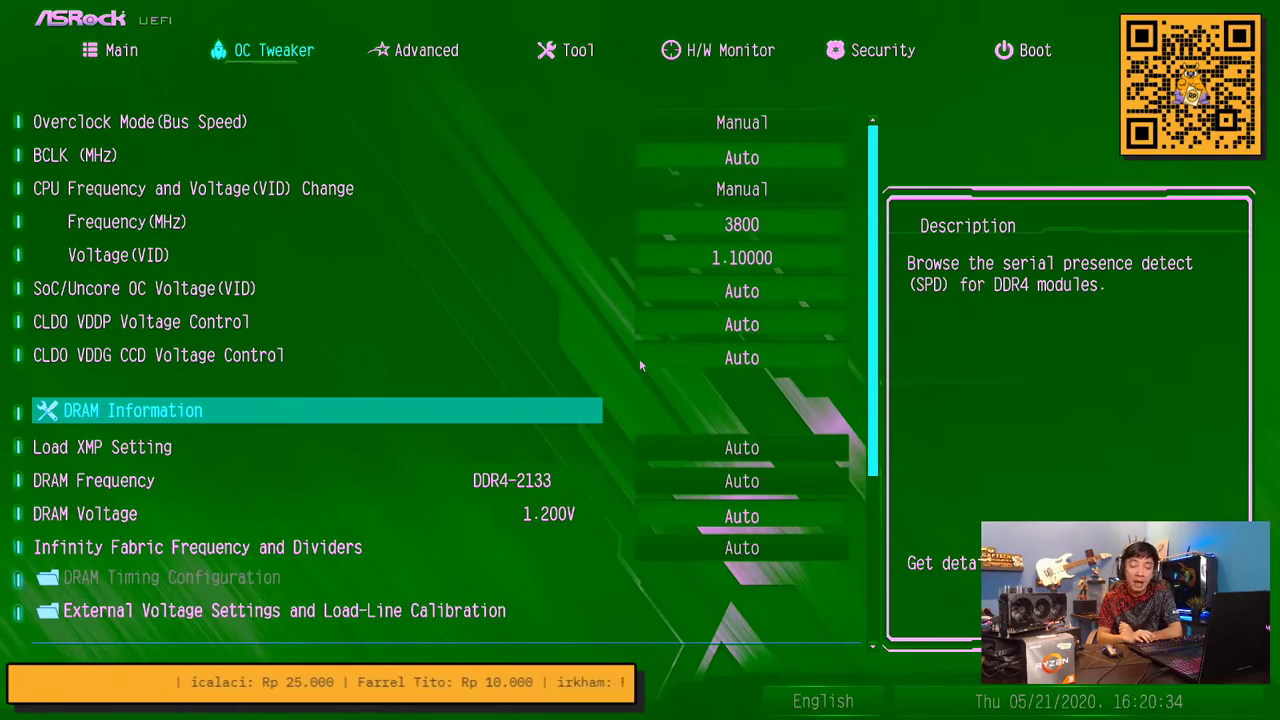
Set CPU Frequency and Voltage(VID) Change back to Auto
{"action": "key", "text": "Up"}
{"action": "key", "text": "Up"}
{"action": "key", "text": "Up"}
{"action": "key", "text": "Up"}
{"action": "key", "text": "Up"}
{"action": "key", "text": "Up"}
{"action": "key", "text": "Up"}
{"action": "key", "text": "Up"}
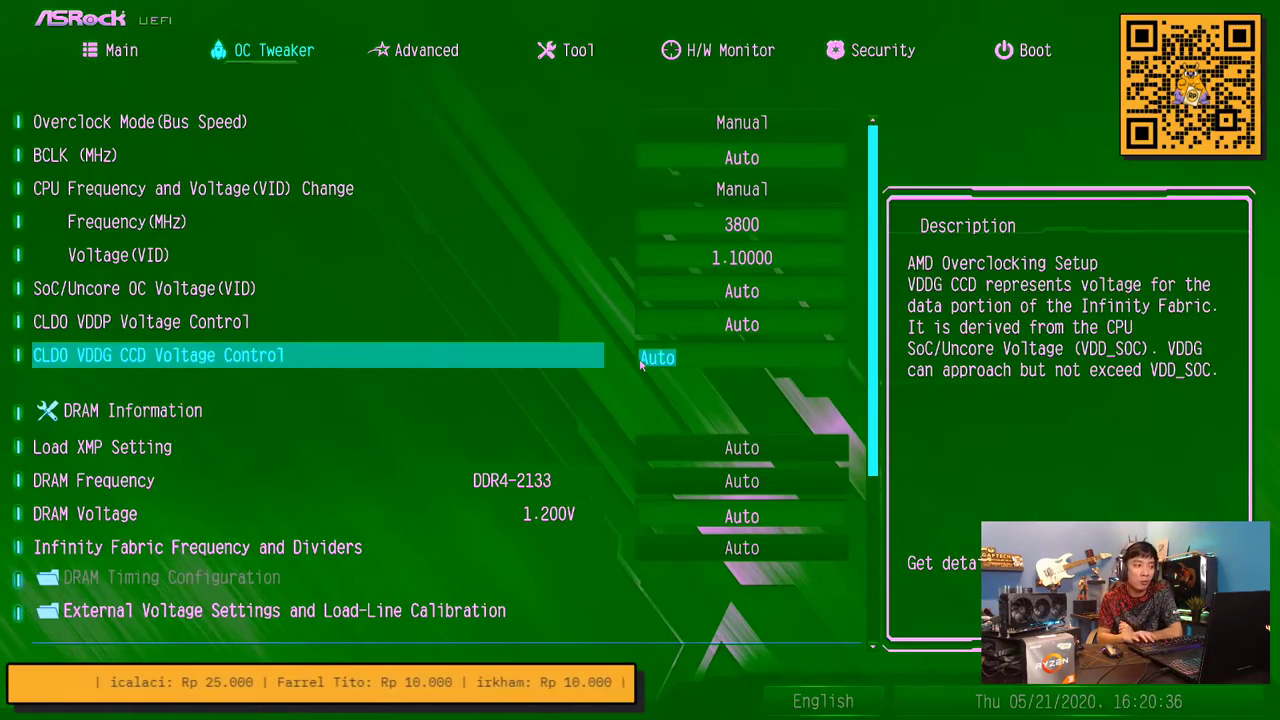
{"action": "key", "text": "Down"}
{"action": "key", "text": "Down"}
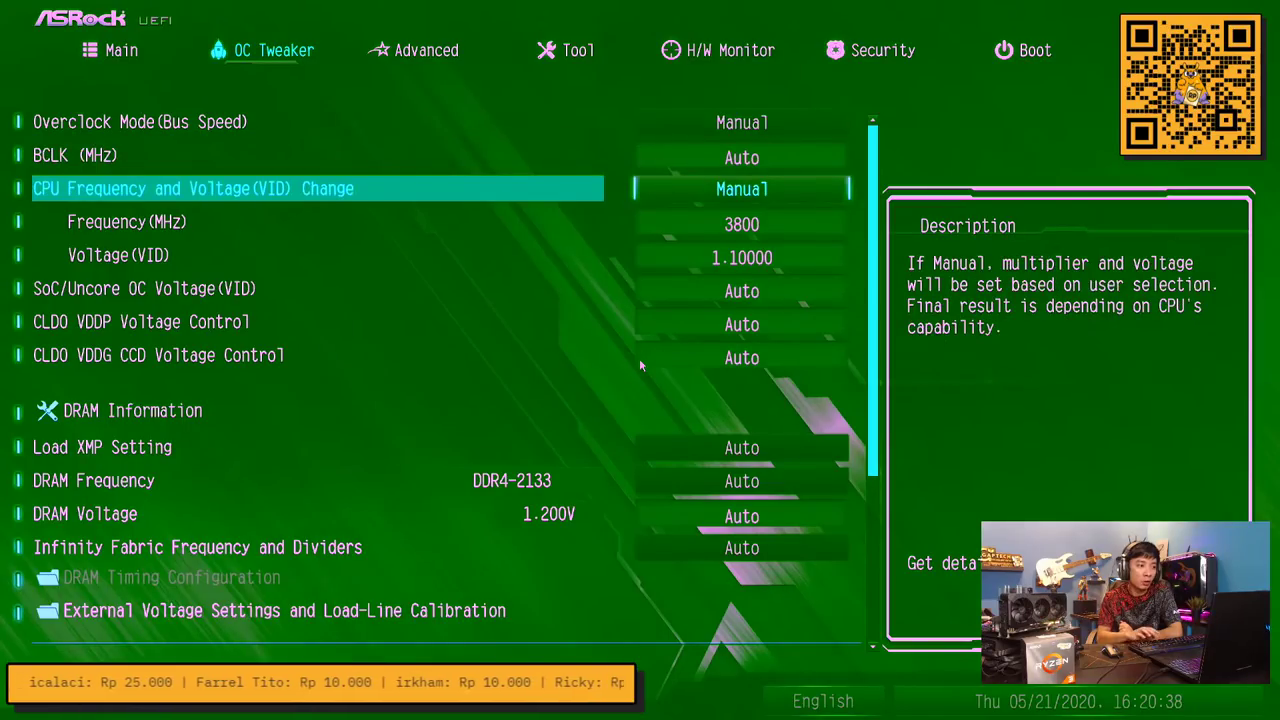
{"action": "key", "text": "Return"}
{"action": "key", "text": "Up"}
{"action": "key", "text": "Return"}
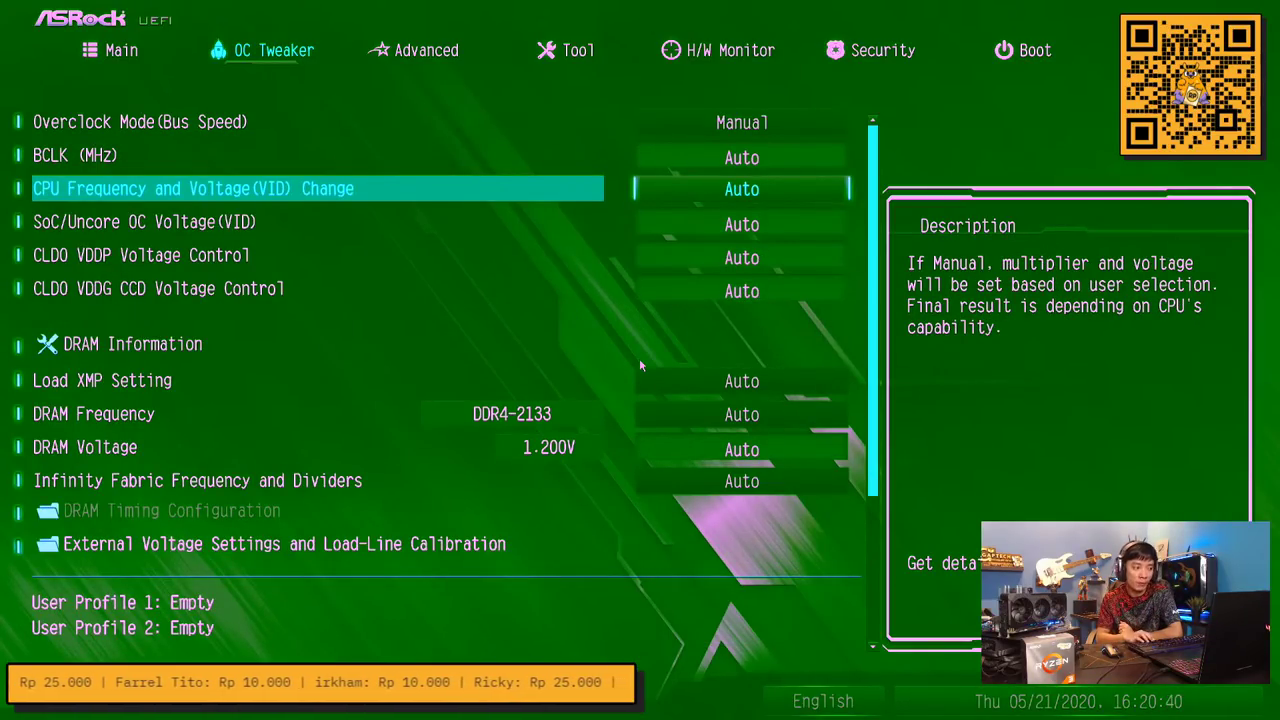
{"action": "key", "text": "Down"}
{"action": "key", "text": "Down"}
{"action": "key", "text": "Down"}
{"action": "key", "text": "Down"}
{"action": "key", "text": "Down"}
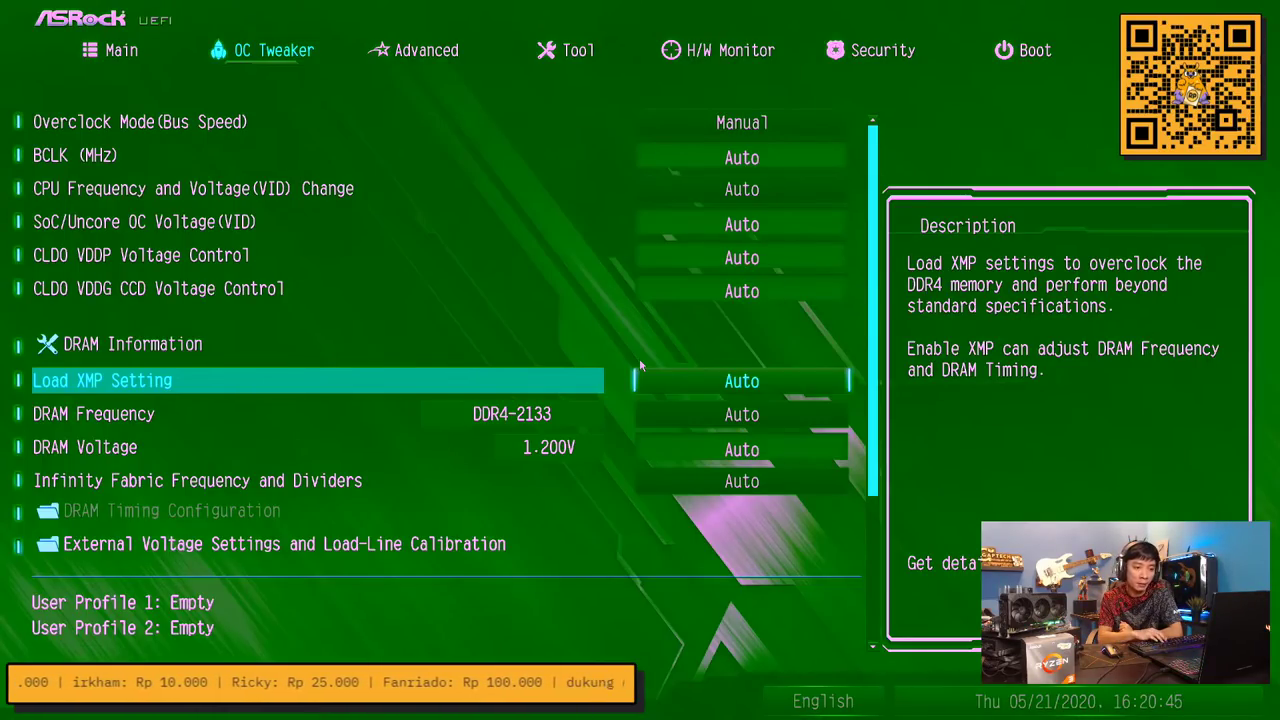
{"action": "left_click", "coordinate": [639, 360]}
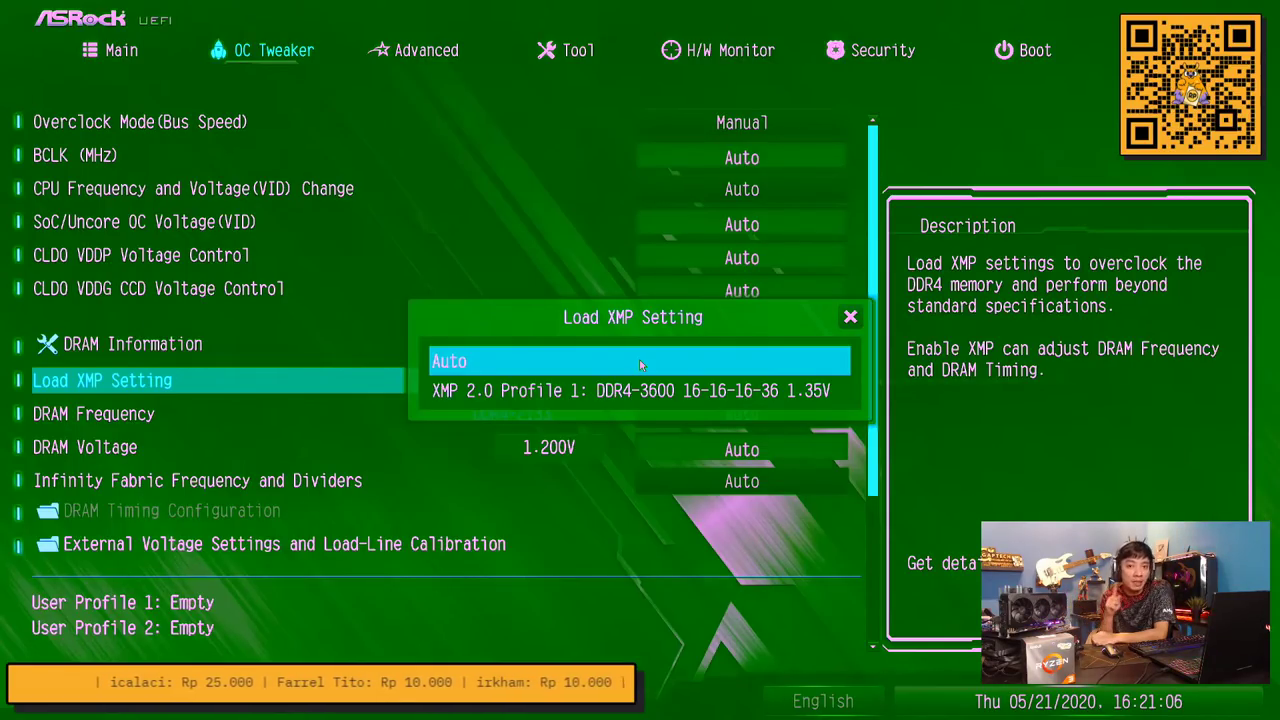
{"action": "key", "text": "Down"}
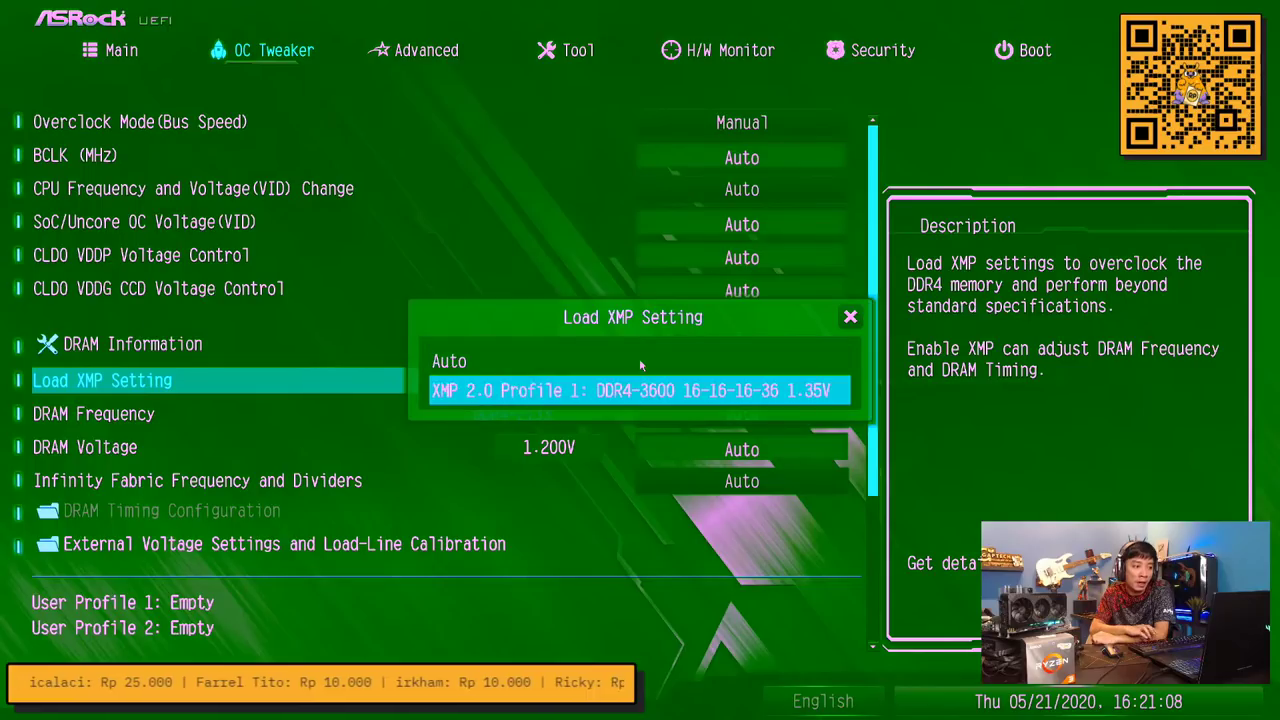
{"action": "key", "text": "Return"}
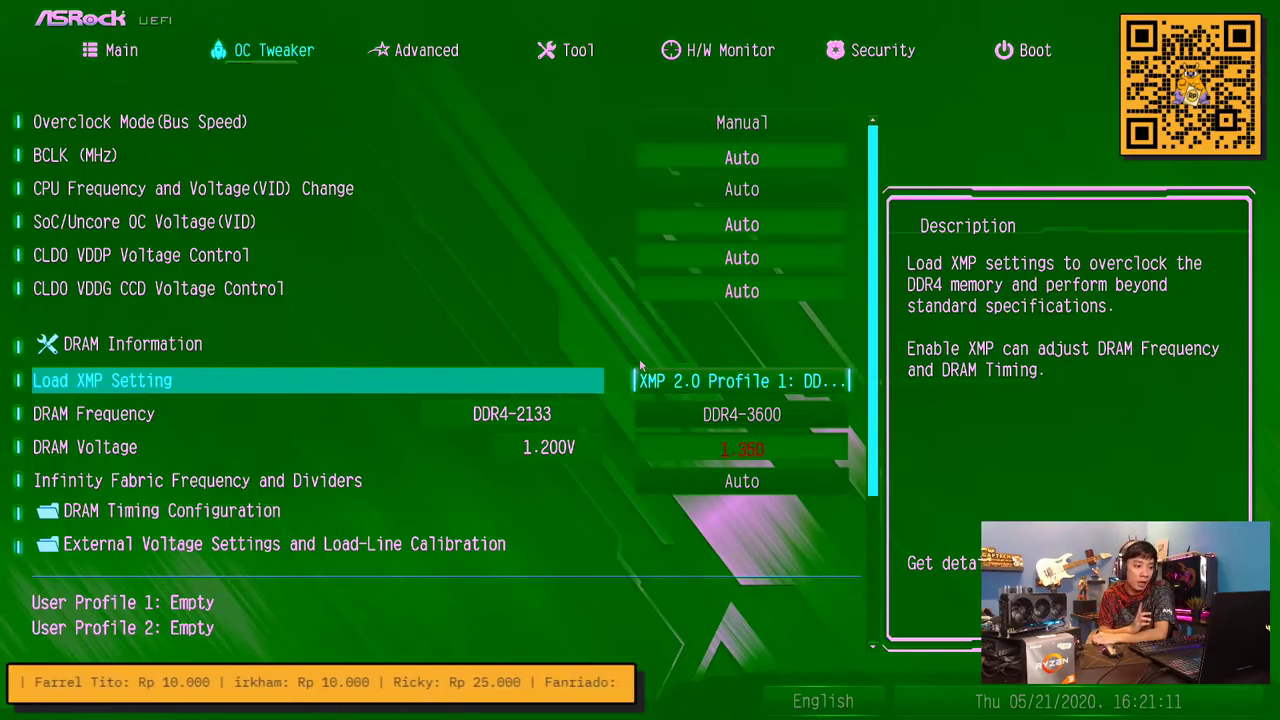
Save the configuration changes and exit UEFI setup, repeating the save and exit from the Main page after the restart
{"action": "key", "text": "Down"}
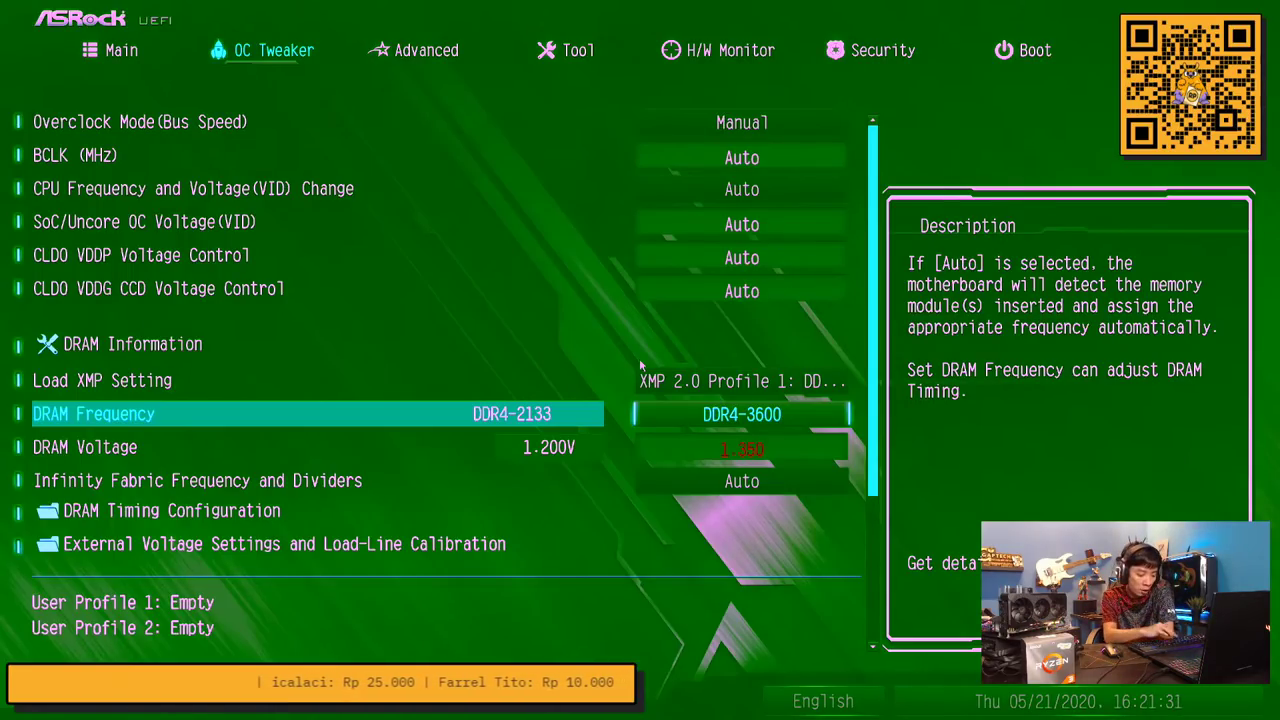
{"action": "key", "text": "F10"}
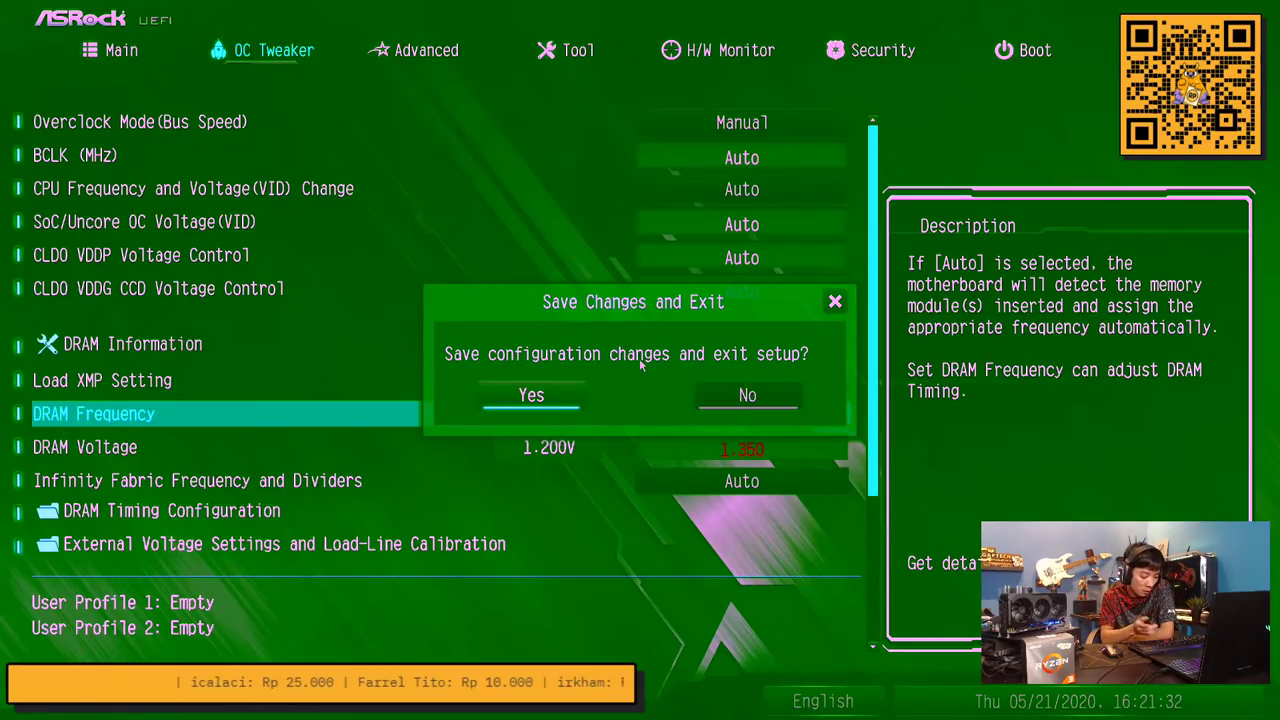
{"action": "key", "text": "Return"}
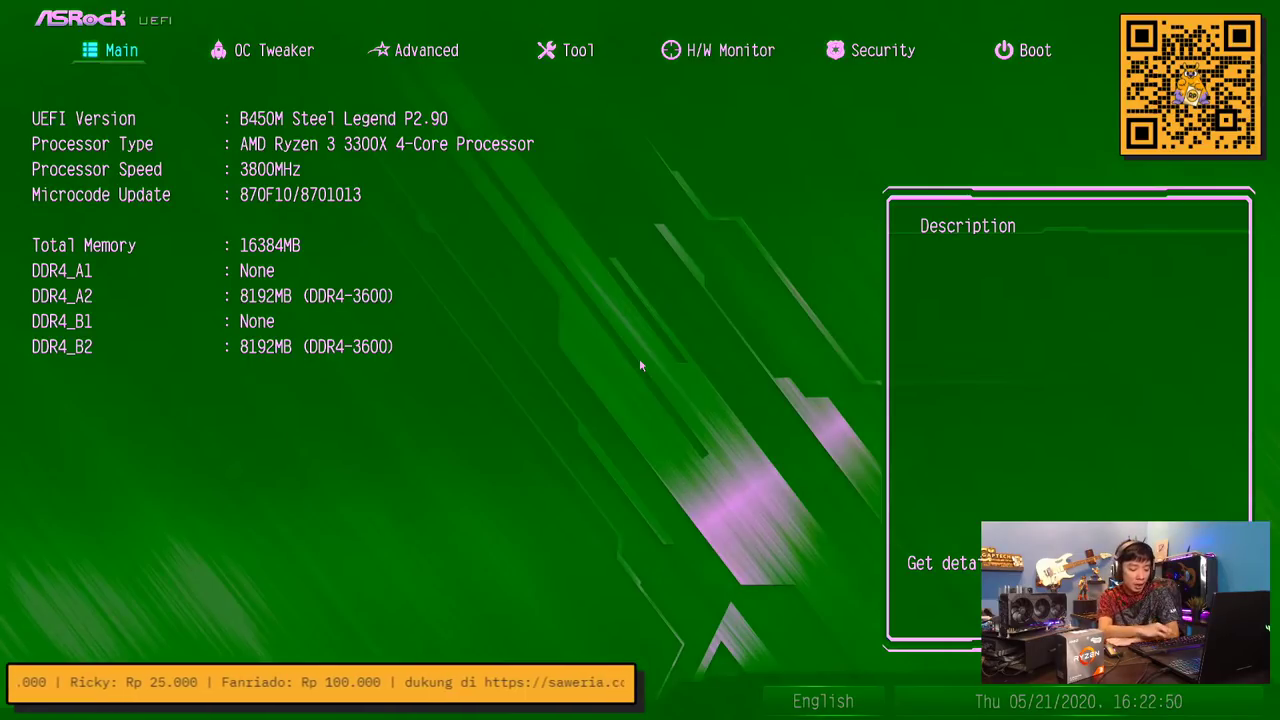
{"action": "key", "text": "F10"}
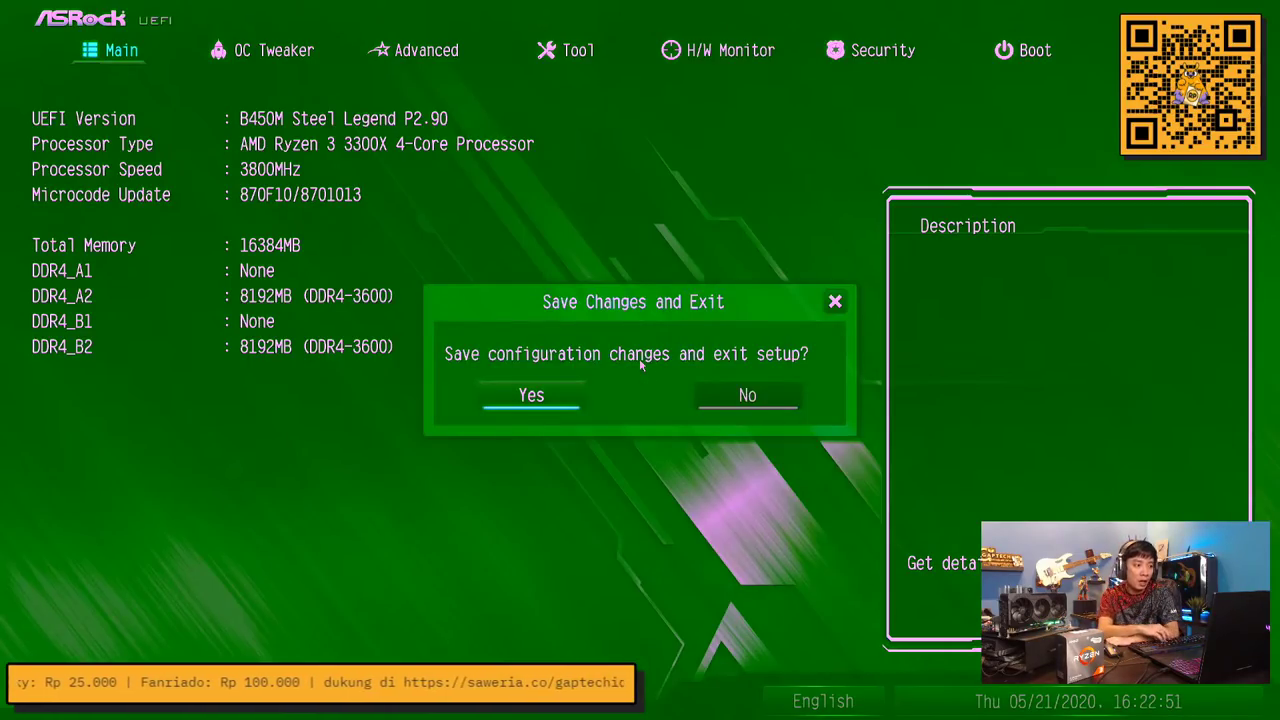
{"action": "key", "text": "Return"}
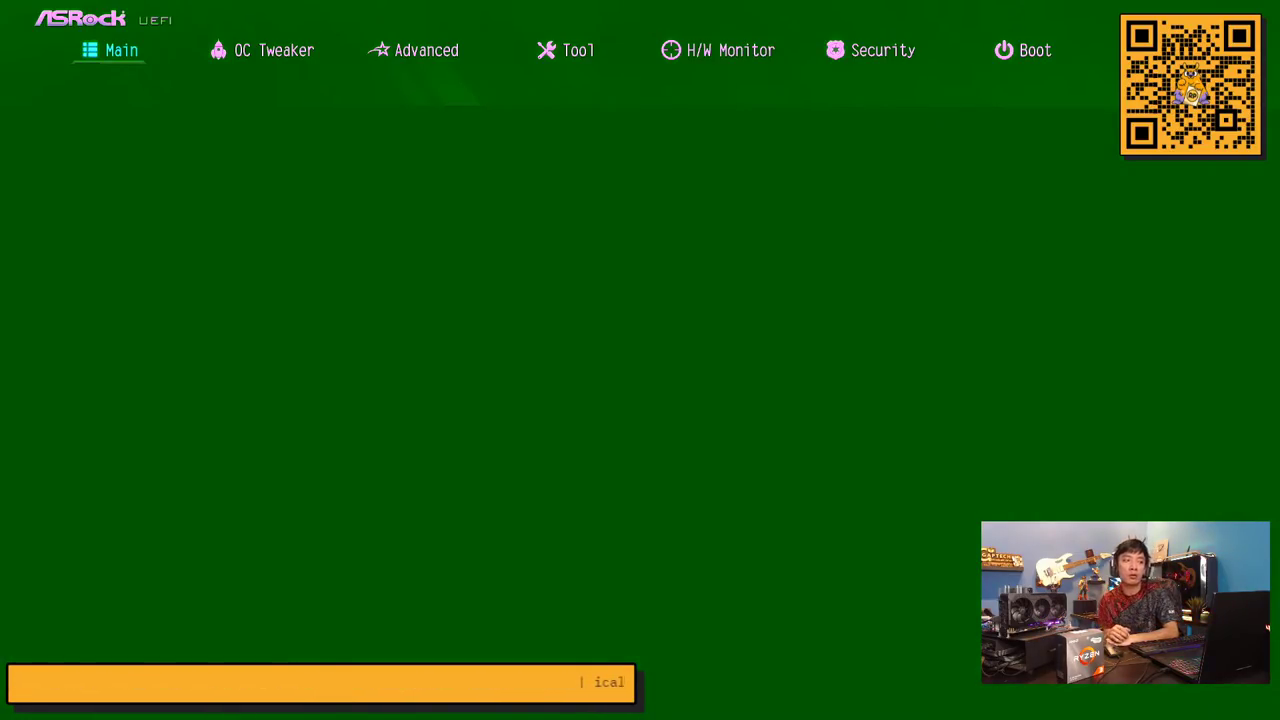
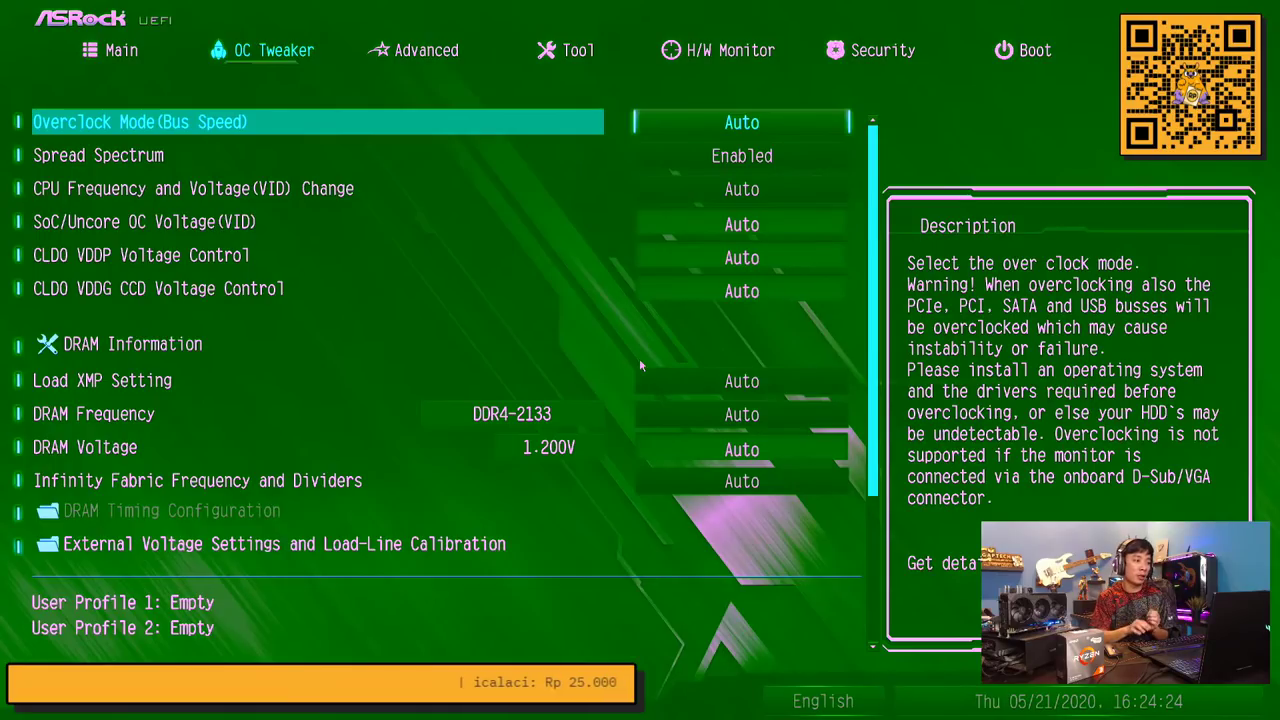
Load XMP 2.0 Profile 1 for the memory again, leaving Overclock Mode(Bus Speed) on Auto
{"action": "key", "text": "Down"}
{"action": "key", "text": "Down"}
{"action": "key", "text": "Down"}
{"action": "key", "text": "Down"}
{"action": "key", "text": "Down"}
{"action": "key", "text": "Down"}
{"action": "key", "text": "Down"}
{"action": "key", "text": "Down"}
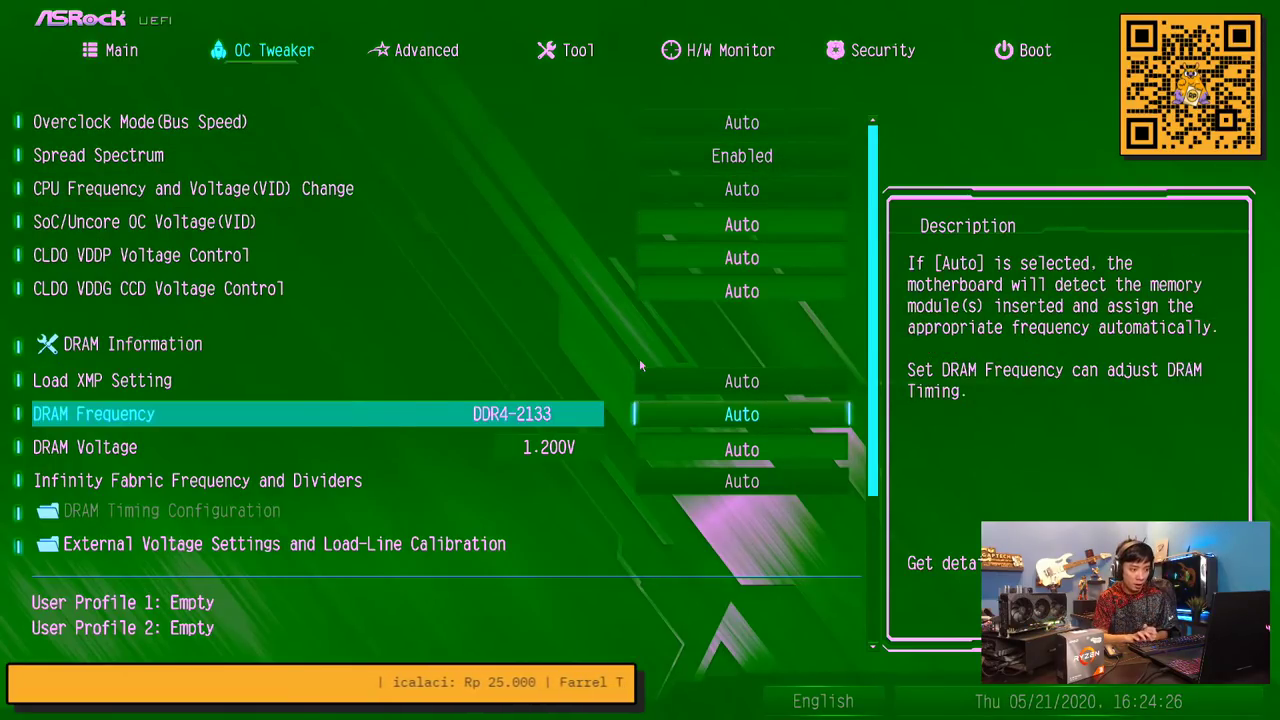
{"action": "key", "text": "Up"}
{"action": "key", "text": "Return"}
{"action": "key", "text": "Down"}
{"action": "key", "text": "Return"}
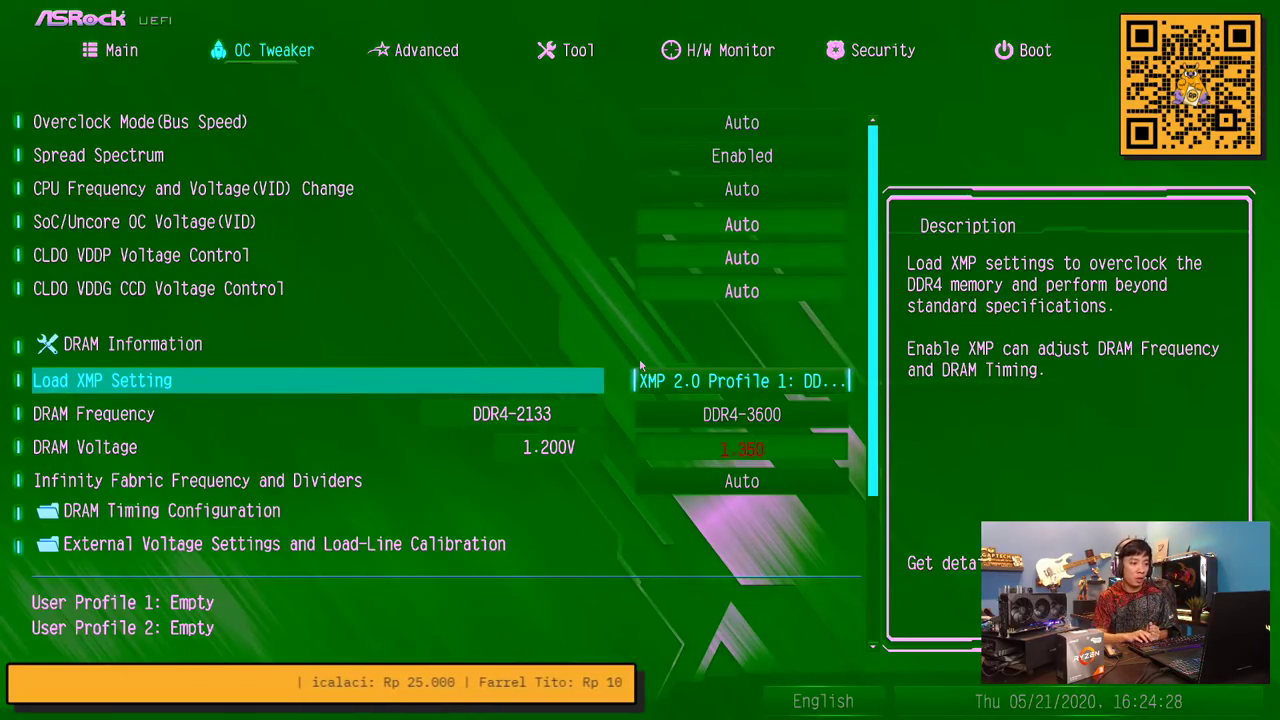
Save the reloaded XMP configuration and exit UEFI setup to boot into Windows
{"action": "key", "text": "Down"}
{"action": "key", "text": "F10"}
{"action": "key", "text": "Return"}
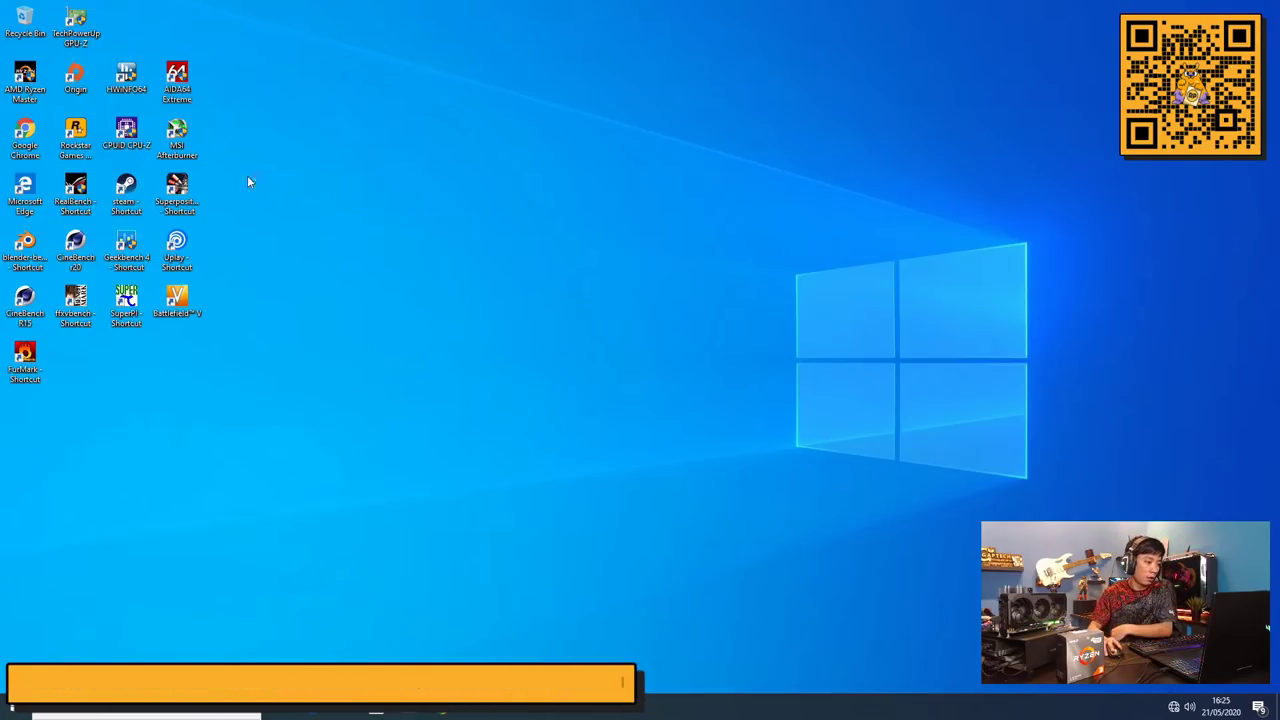
Launch CPU-Z with permission to make changes and magnify the screen to 200%
{"action": "double_click", "coordinate": [126, 138]}
{"action": "left_click", "coordinate": [572, 444]}
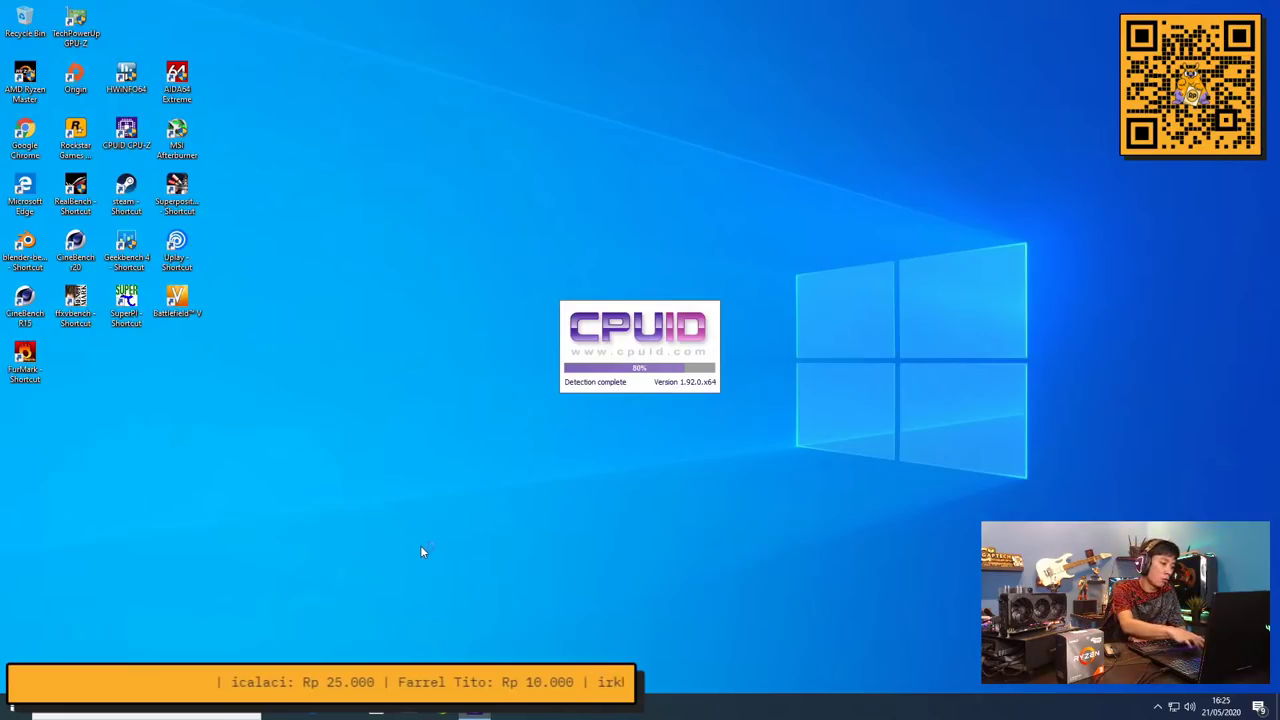
{"action": "key", "text": "super+plus"}
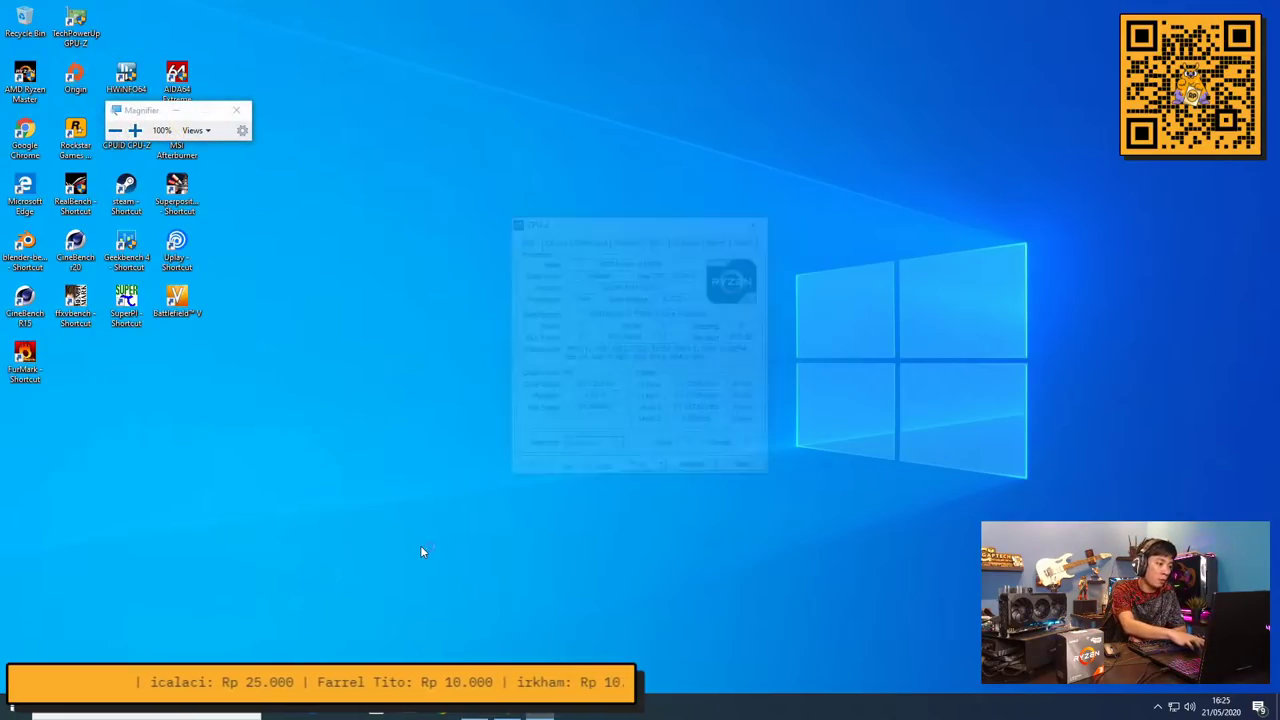
{"action": "left_click", "coordinate": [135, 130]}
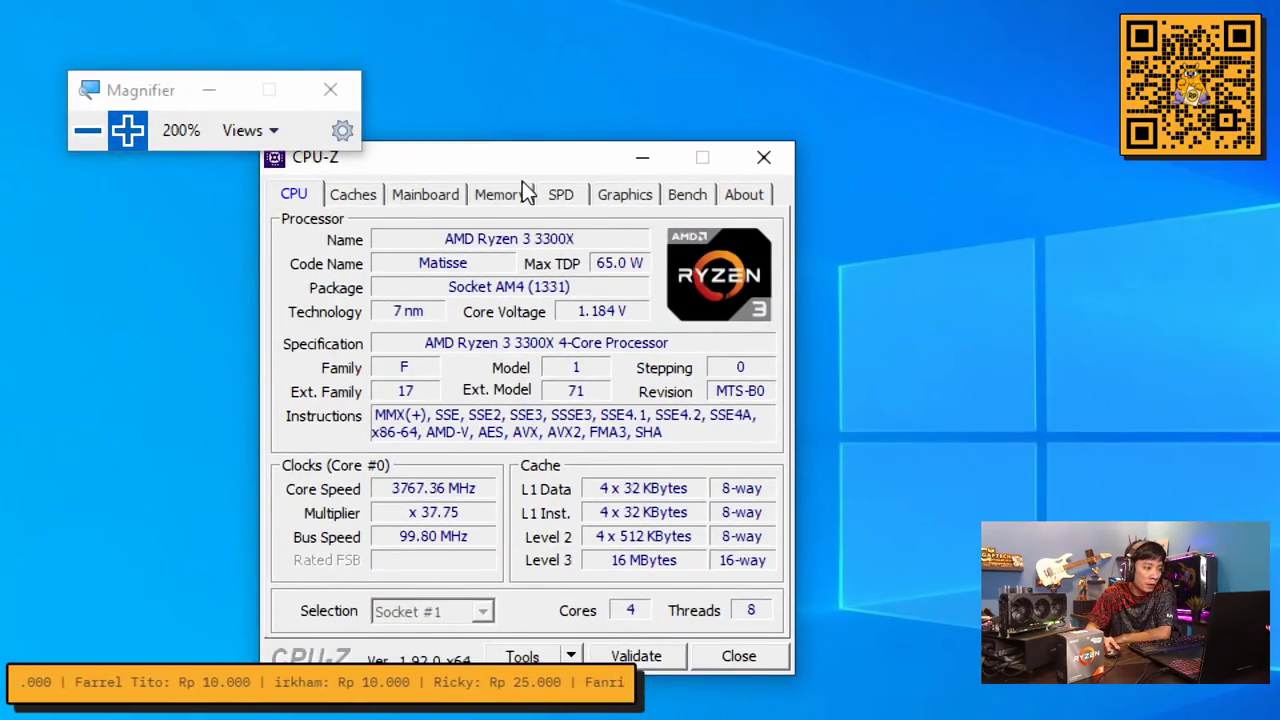
Check the memory frequency and timings and the processor clocks in CPU-Z, and return the magnification to 100%
{"action": "left_click", "coordinate": [515, 196]}
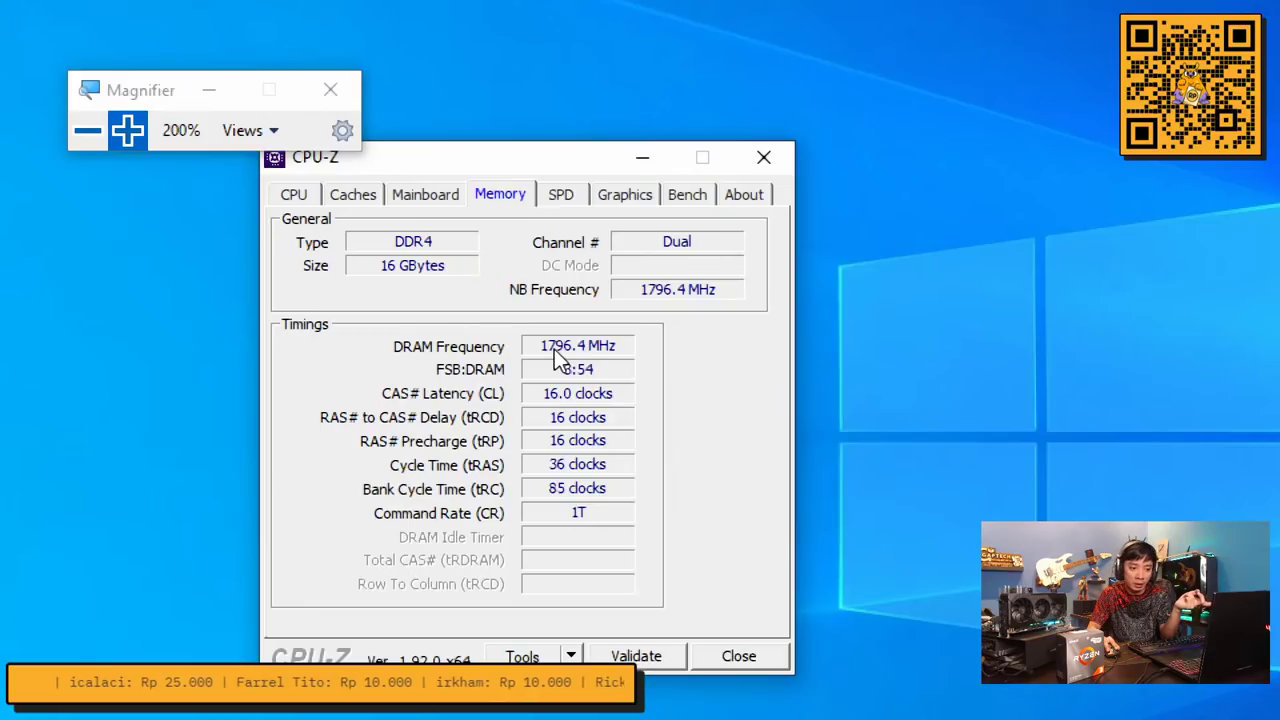
{"action": "left_click", "coordinate": [311, 200]}
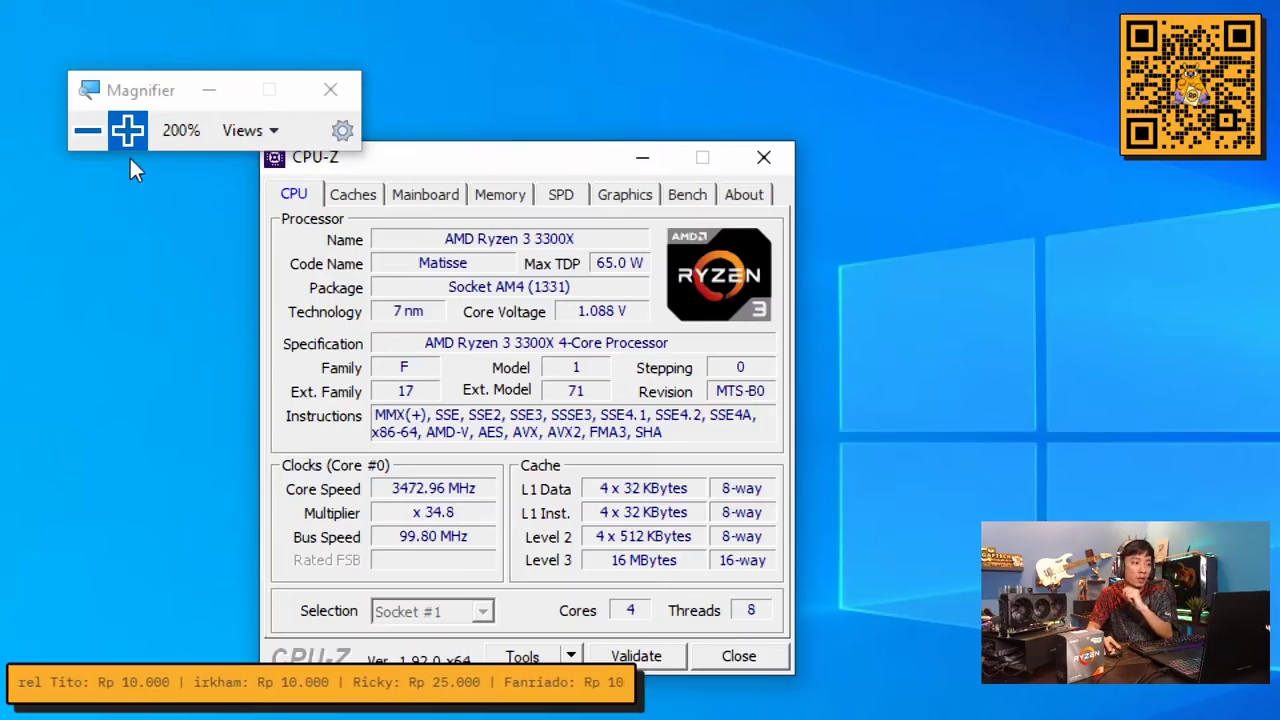
{"action": "left_click", "coordinate": [88, 130]}
{"action": "left_click", "coordinate": [327, 153]}
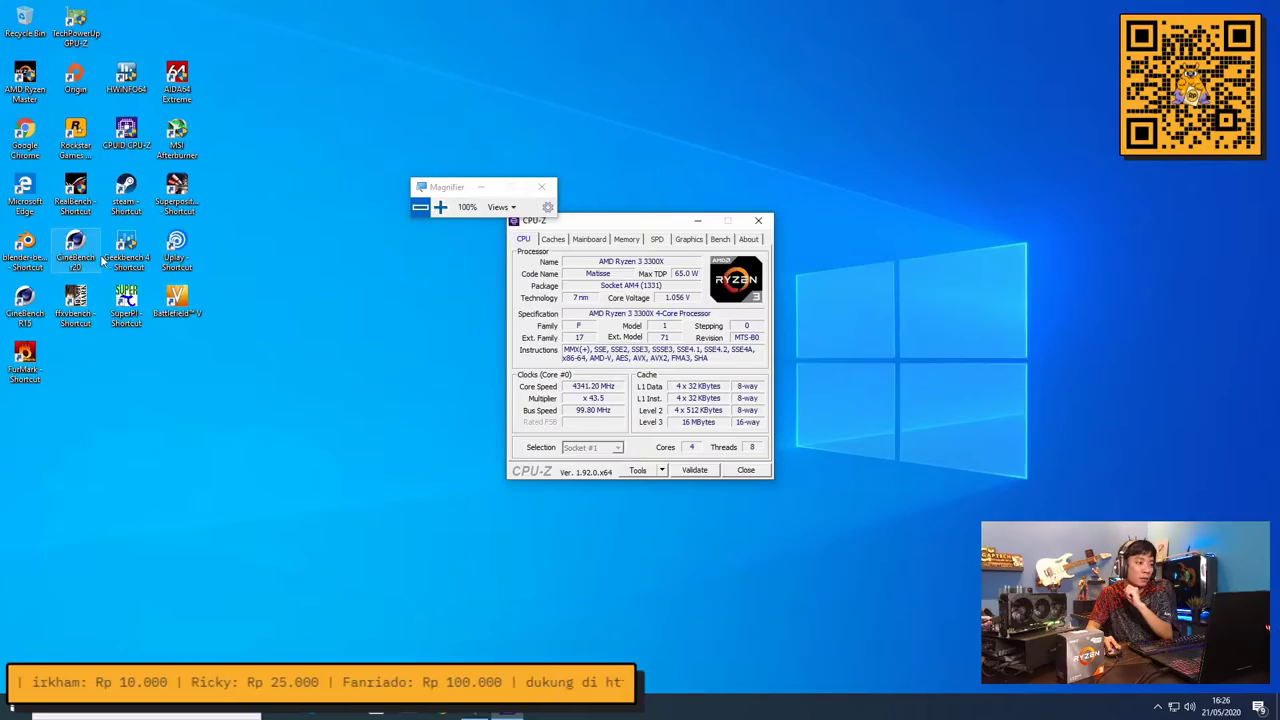
Launch HWiNFO64 in Sensors-only mode with permission to make changes, and place its Sensor Status window beside CPU-Z
{"action": "double_click", "coordinate": [137, 86]}
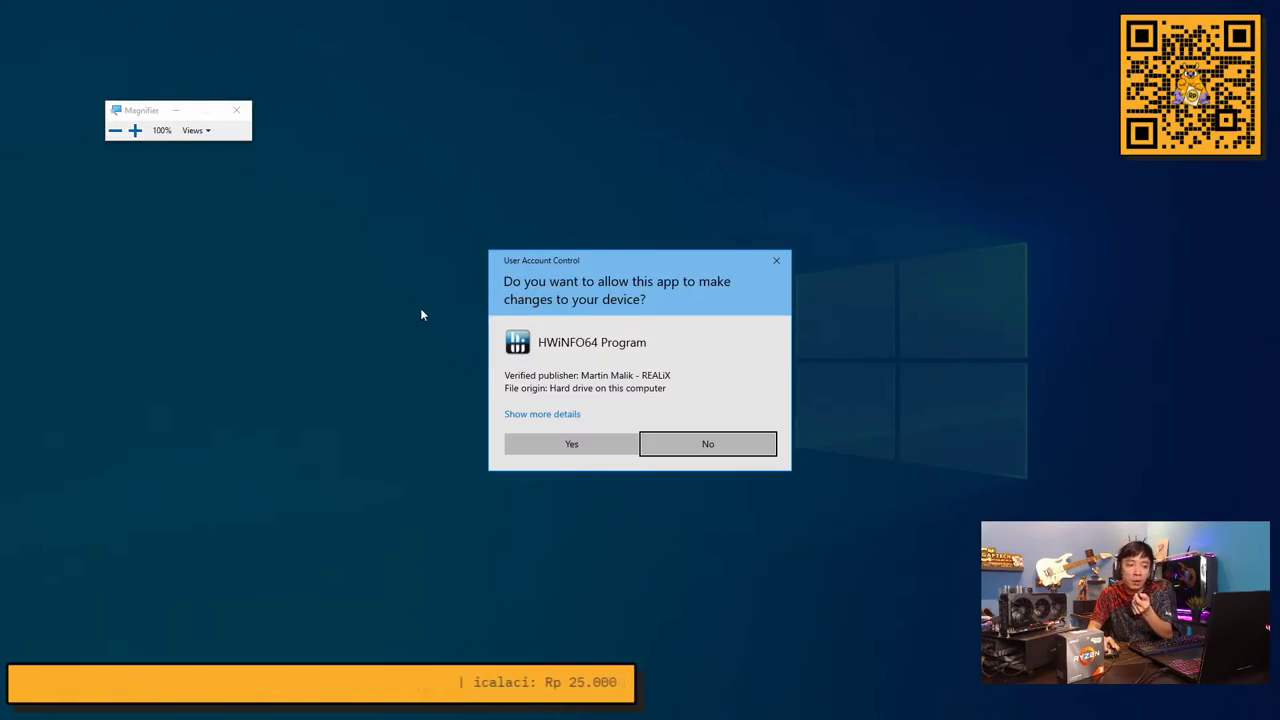
{"action": "left_click", "coordinate": [596, 446]}
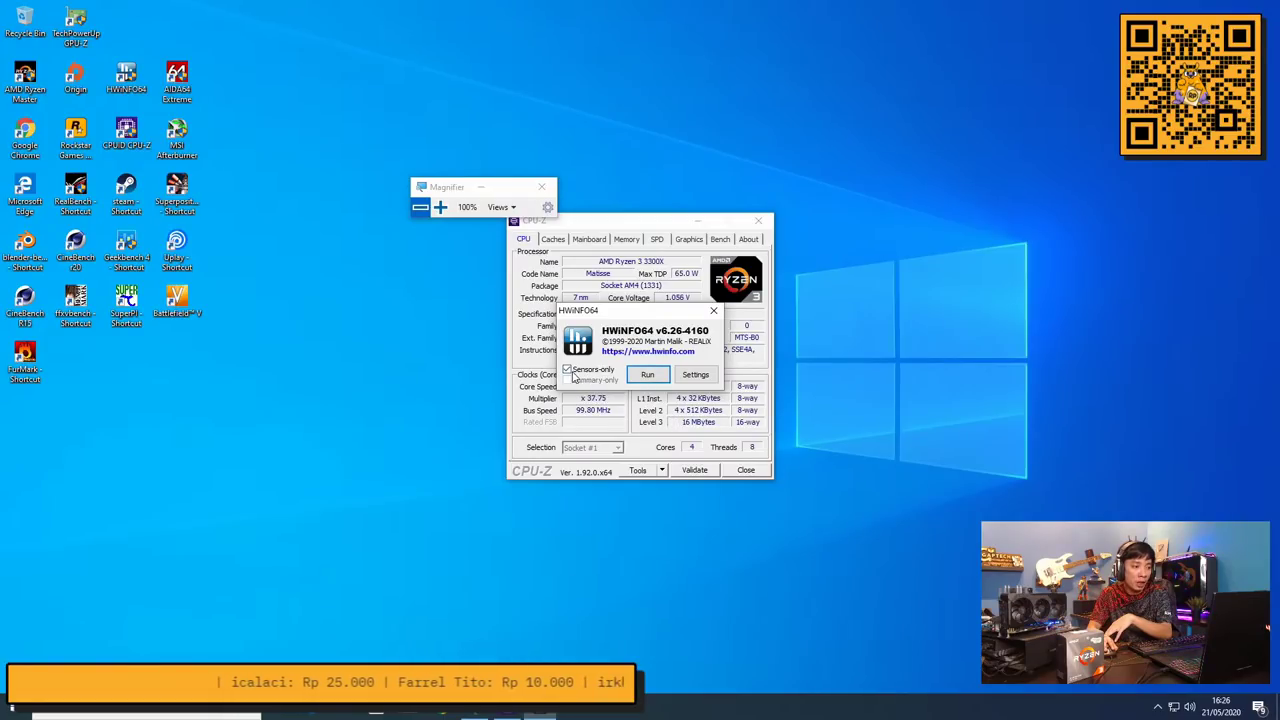
{"action": "left_click", "coordinate": [647, 376]}
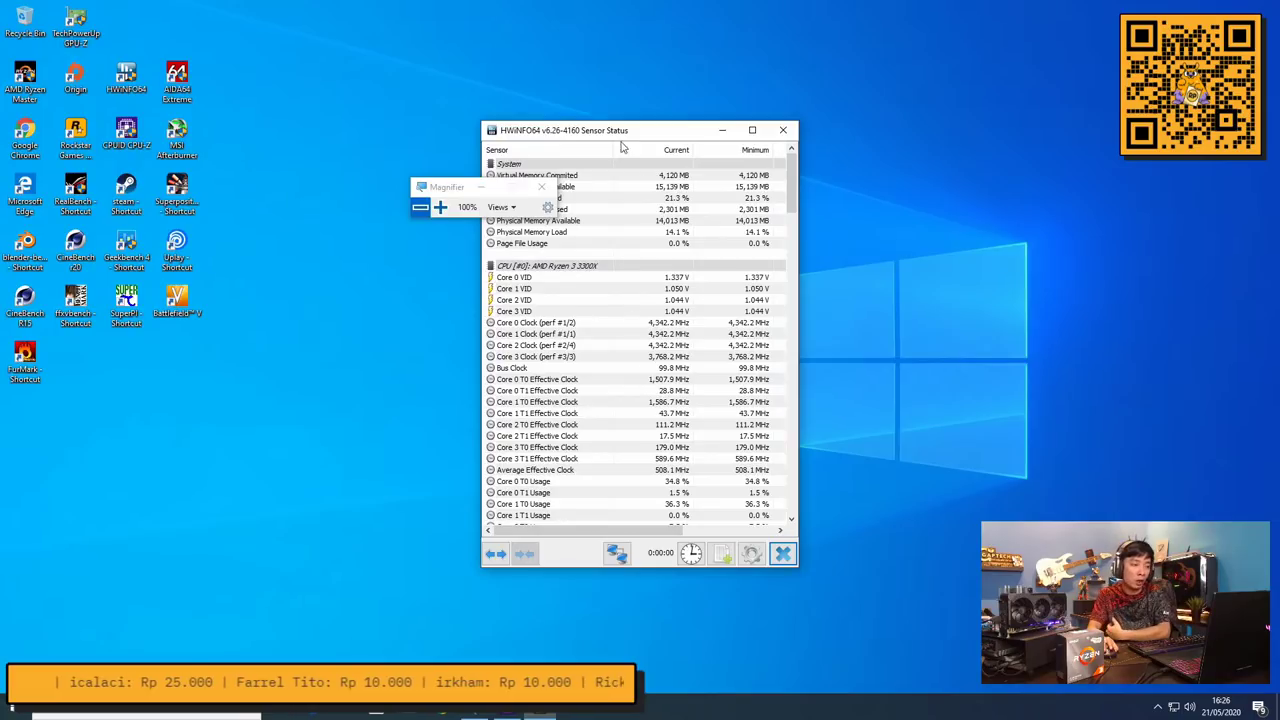
{"action": "left_click_drag", "start_coordinate": [600, 133], "coordinate": [883, 127]}
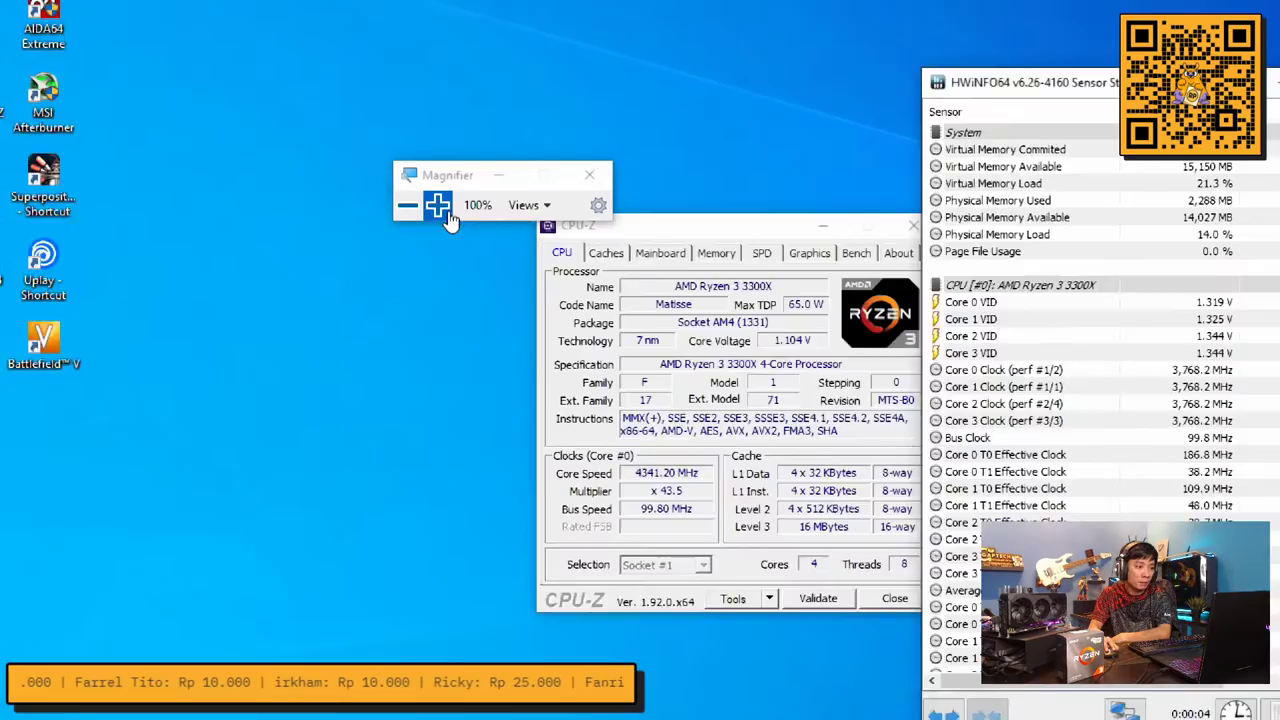
Magnify the screen to 200% and examine the core VIDs, core clocks and memory timings in HWiNFO64's Sensor Status
{"action": "left_click", "coordinate": [440, 207]}
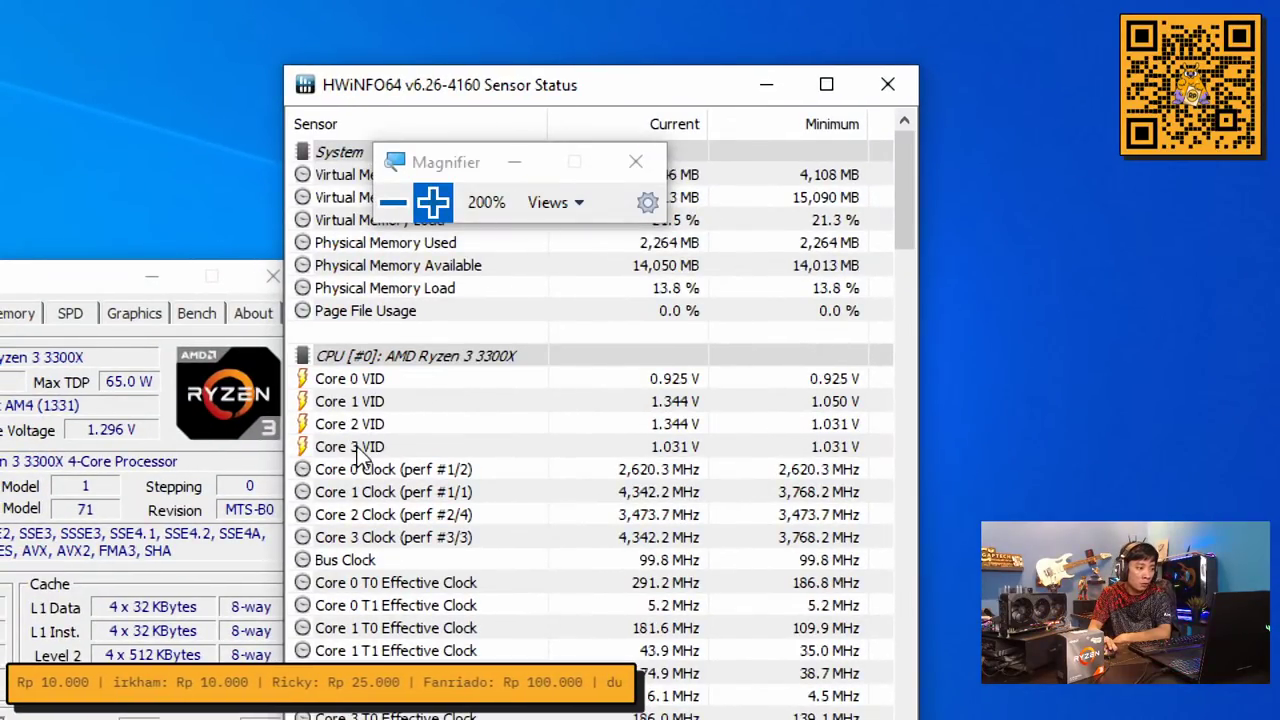
{"action": "scroll", "coordinate": [619, 423], "scroll_direction": "down", "scroll_amount": 3}
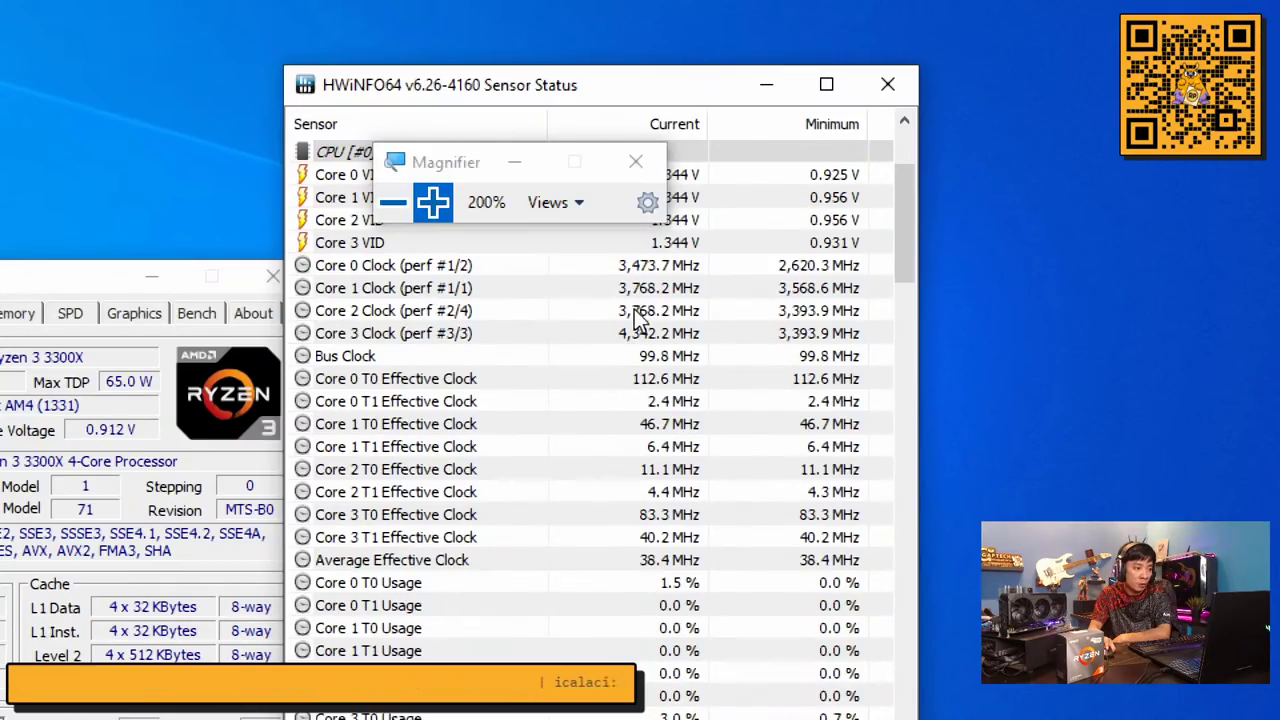
{"action": "scroll", "coordinate": [638, 352], "scroll_direction": "down", "scroll_amount": 3}
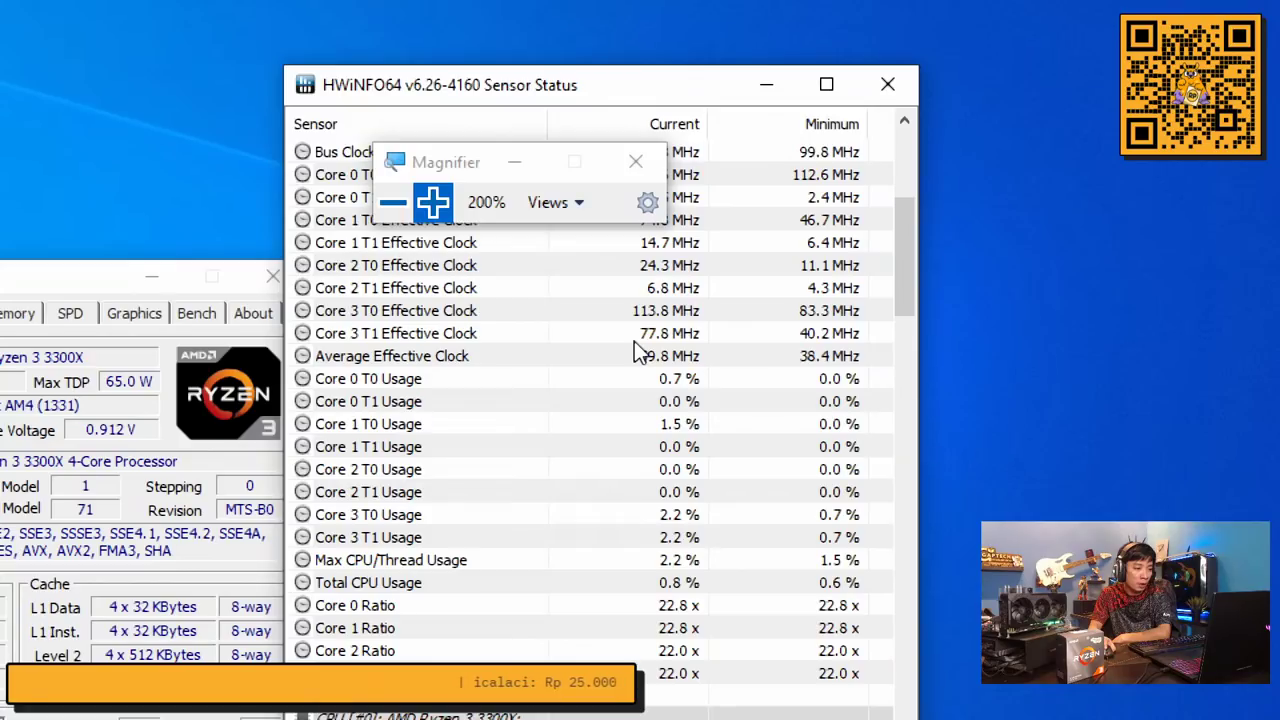
{"action": "scroll", "coordinate": [634, 344], "scroll_direction": "up", "scroll_amount": 4}
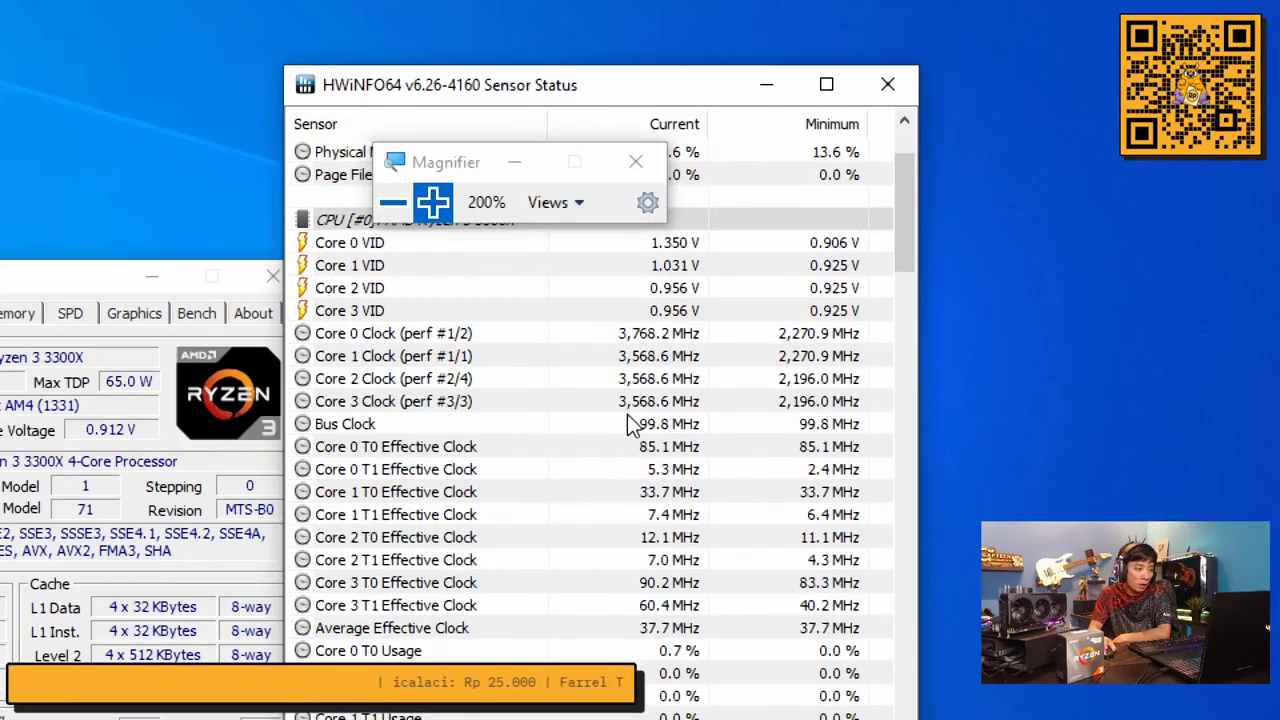
{"action": "scroll", "coordinate": [630, 424], "scroll_direction": "down", "scroll_amount": 13}
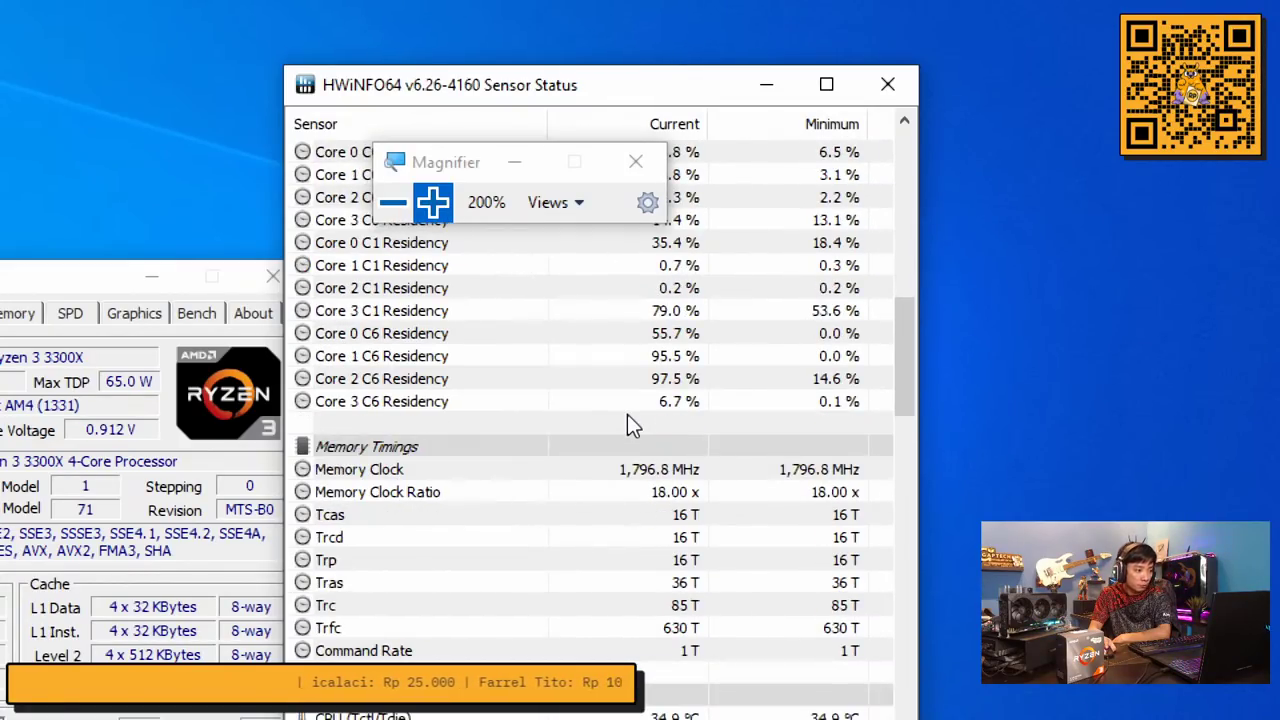
{"action": "scroll", "coordinate": [628, 418], "scroll_direction": "down", "scroll_amount": 1}
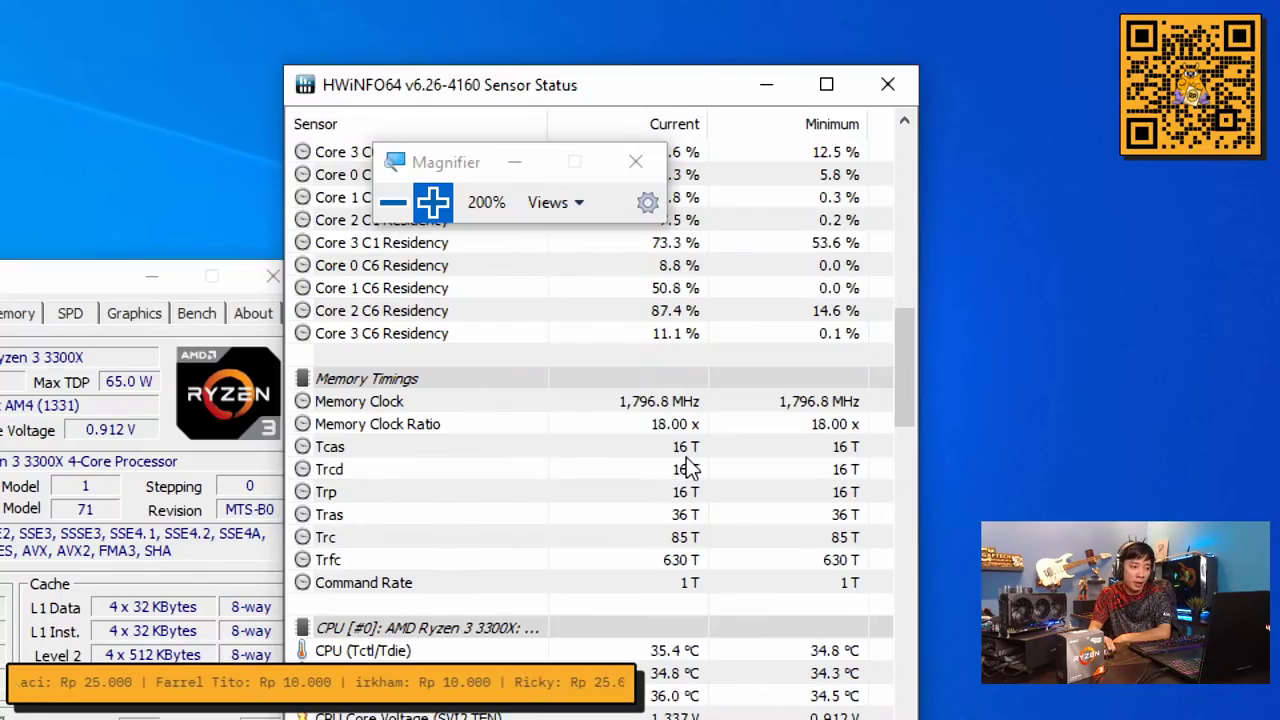
Check the CPU temperatures, voltages, power and Infinity Fabric clock in HWiNFO64's Sensor Status, selecting the CPU Package Power reading
{"action": "scroll", "coordinate": [548, 565], "scroll_direction": "down", "scroll_amount": 5}
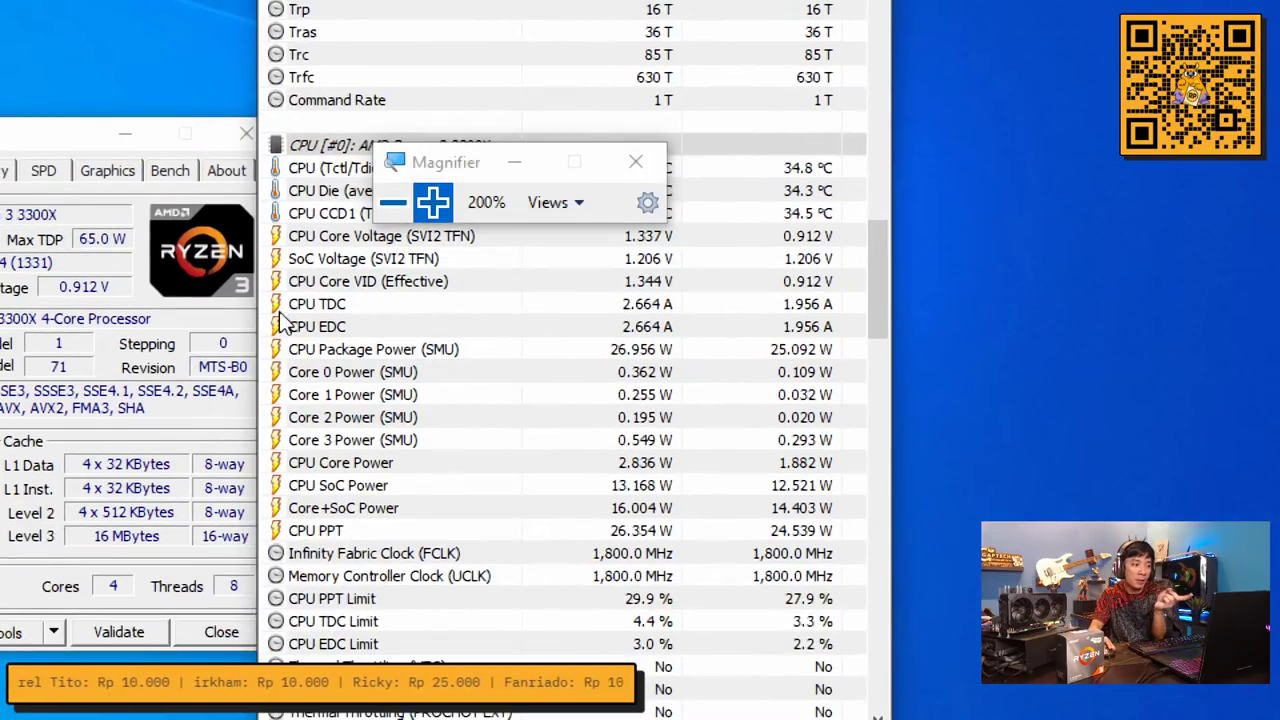
{"action": "left_click", "coordinate": [316, 352]}
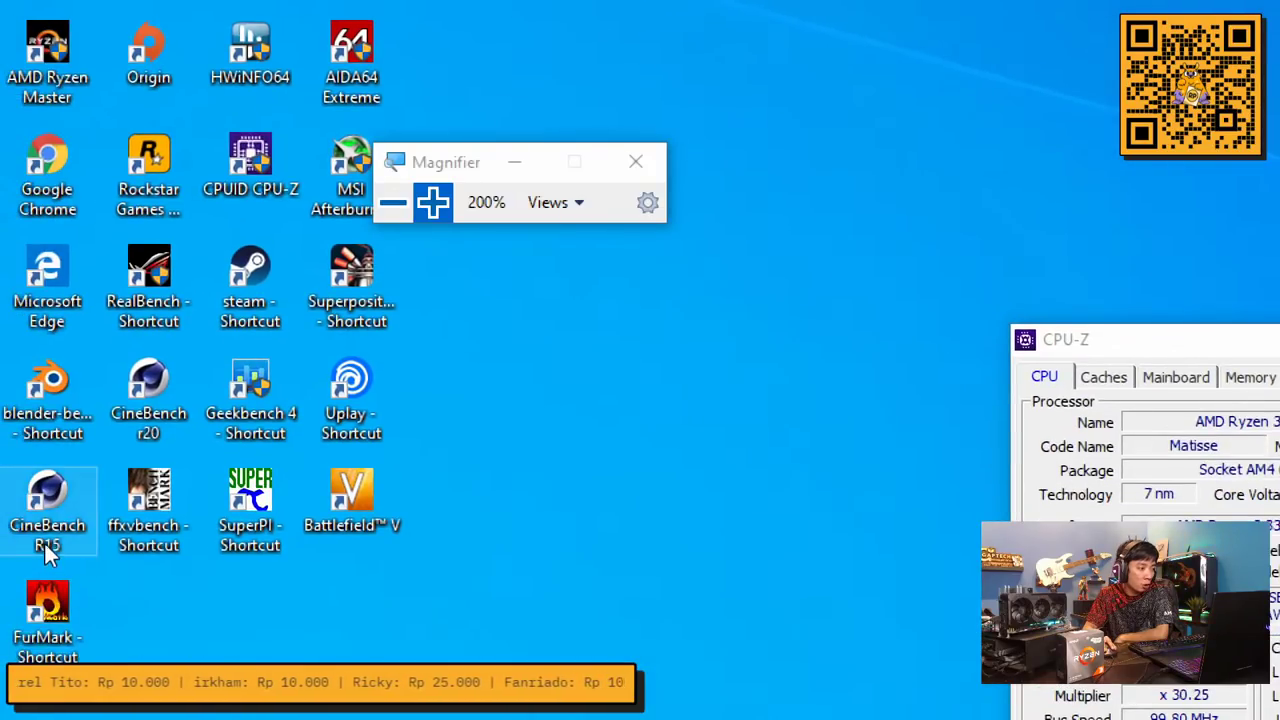
Launch Cinebench R15, return the magnification to 100%, accept the license agreement and run the CPU test
{"action": "double_click", "coordinate": [48, 512]}
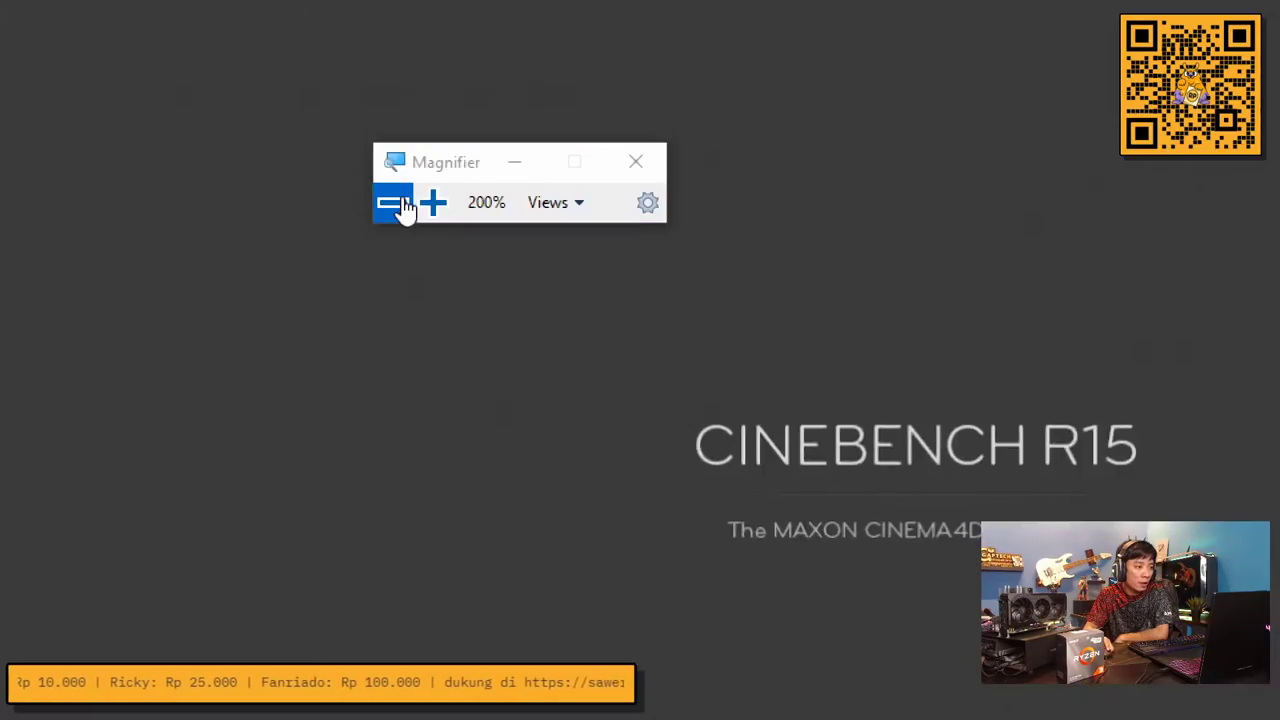
{"action": "left_click", "coordinate": [393, 203]}
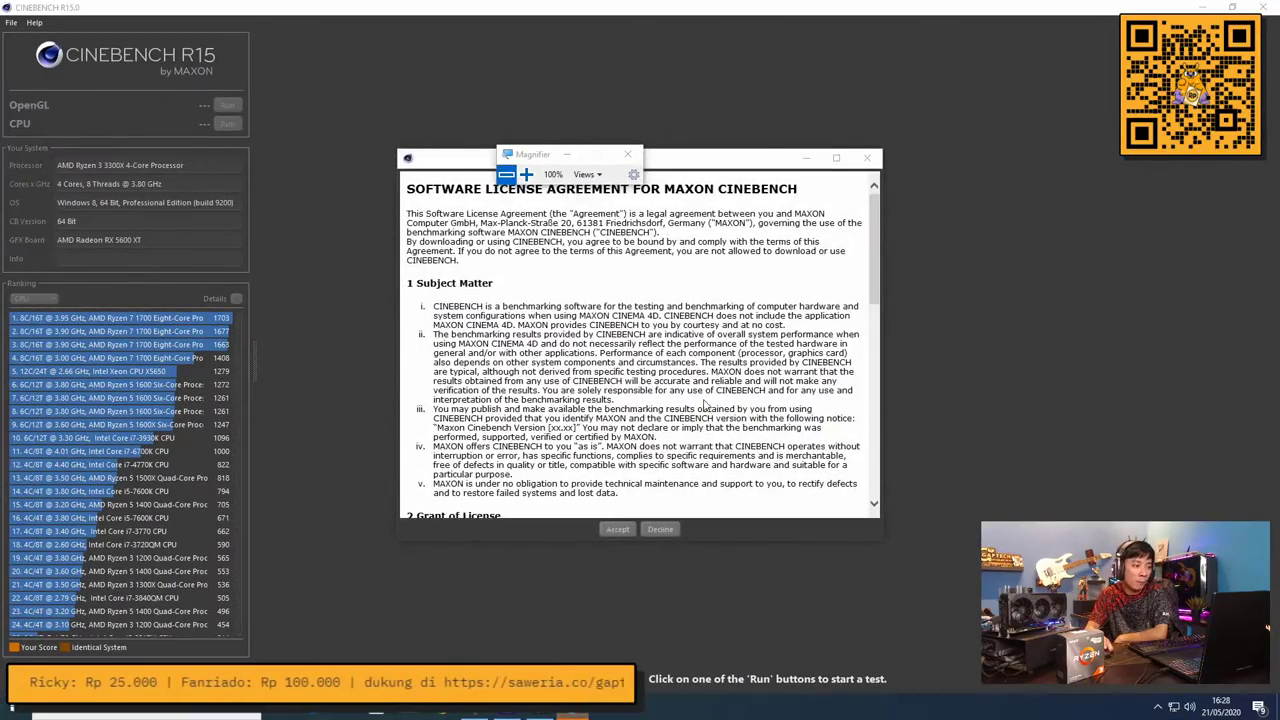
{"action": "left_click", "coordinate": [625, 528]}
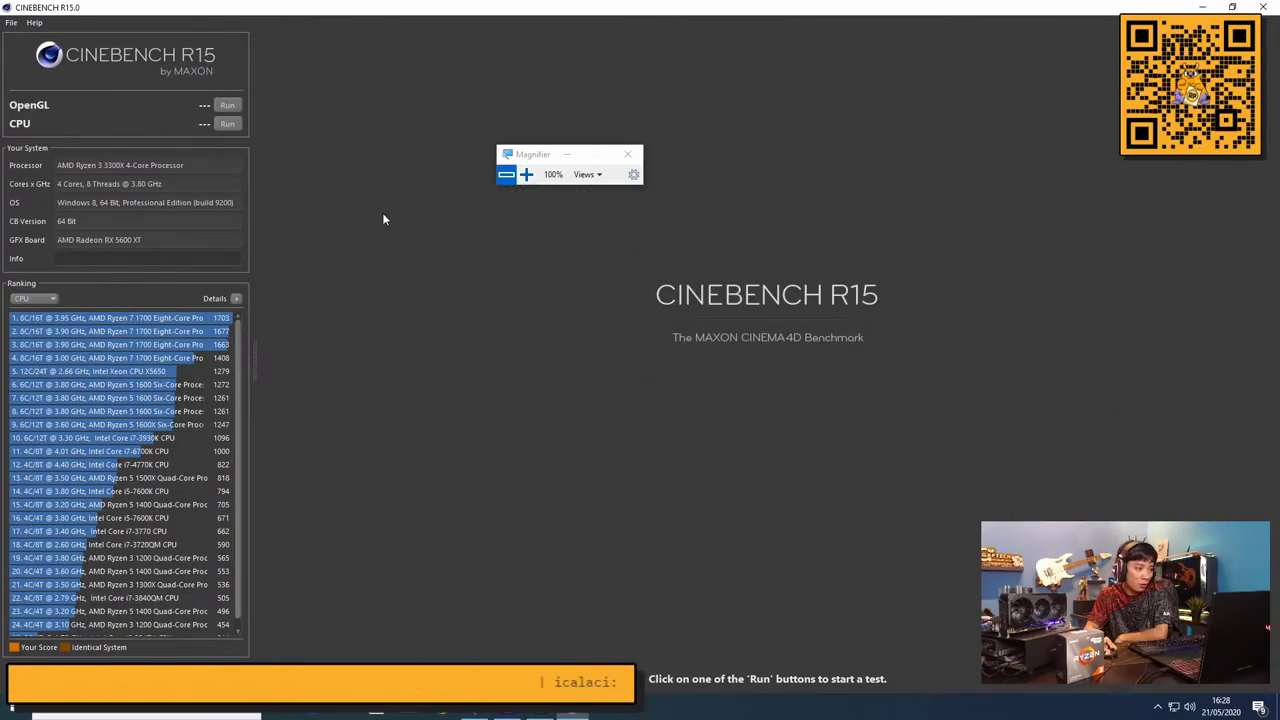
{"action": "left_click", "coordinate": [228, 124]}
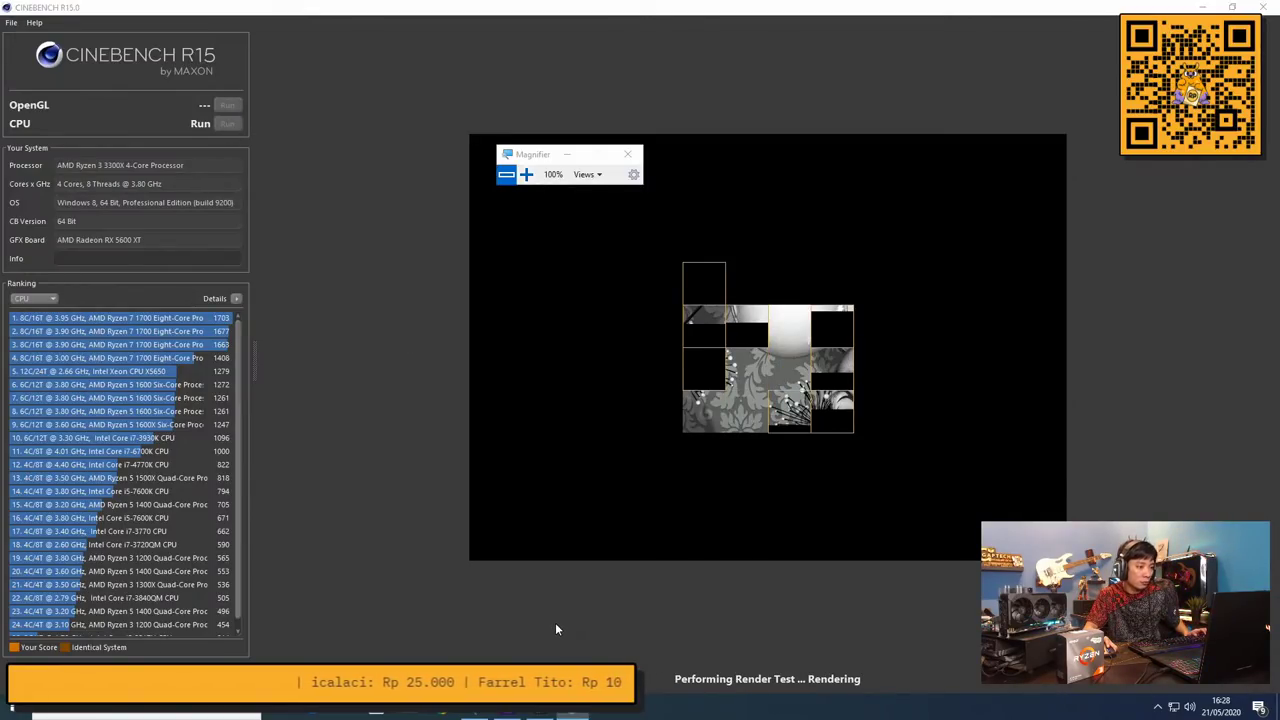
Switch to HWiNFO64 and examine core clocks, VIDs, temperatures and power at 200% magnification around the CPU render, returning to 100% at the end
{"action": "key", "text": "alt+Tab"}
{"action": "scroll", "coordinate": [884, 380], "scroll_direction": "up", "scroll_amount": 5}
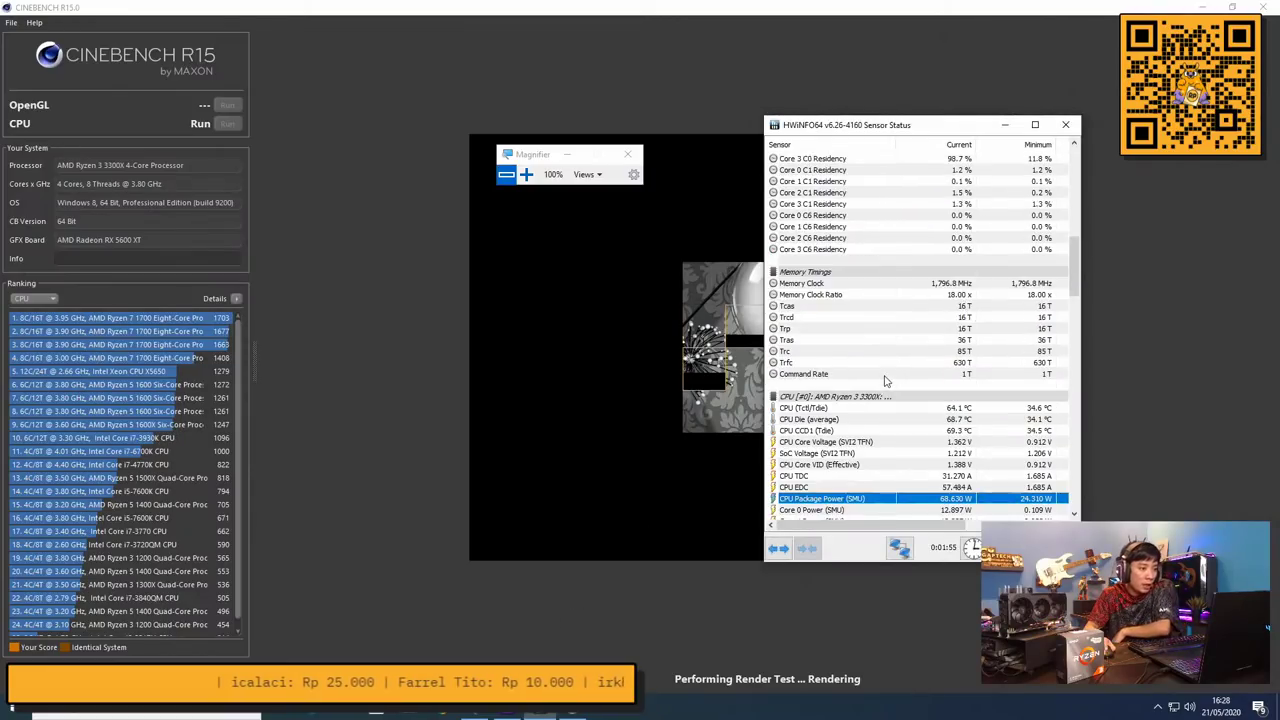
{"action": "scroll", "coordinate": [884, 380], "scroll_direction": "up", "scroll_amount": 8}
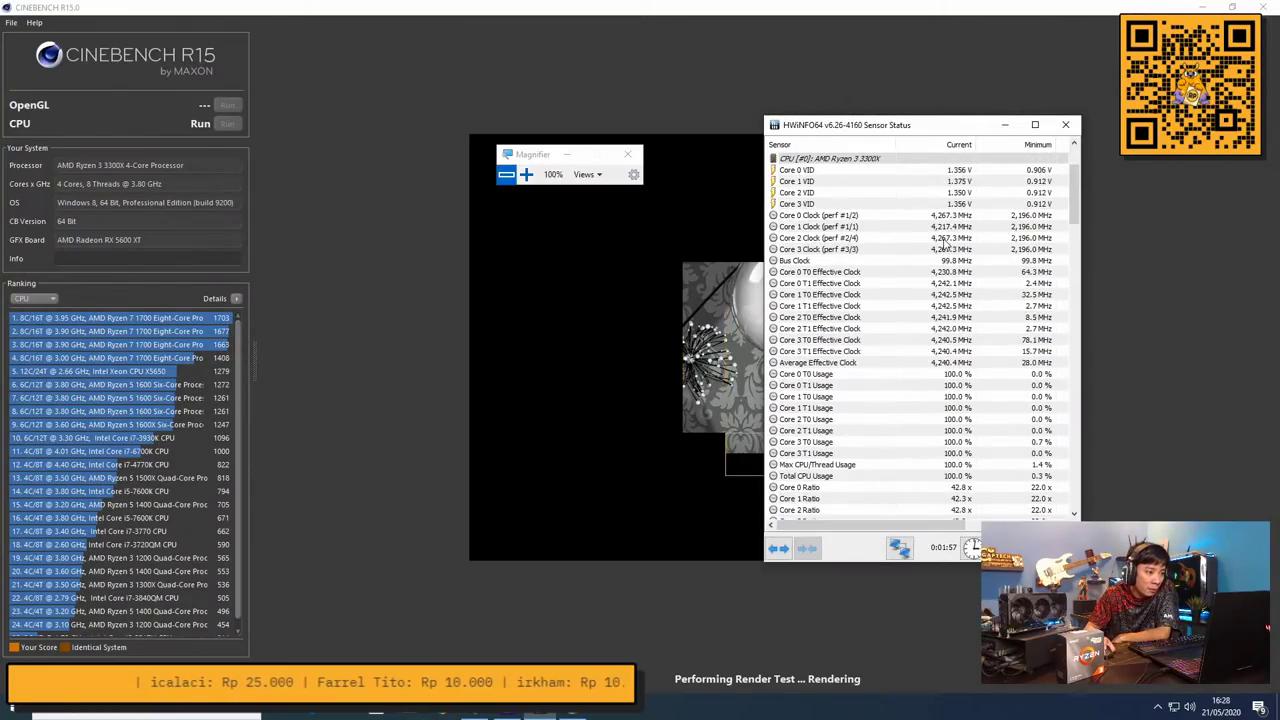
{"action": "scroll", "coordinate": [944, 243], "scroll_direction": "up", "scroll_amount": 1}
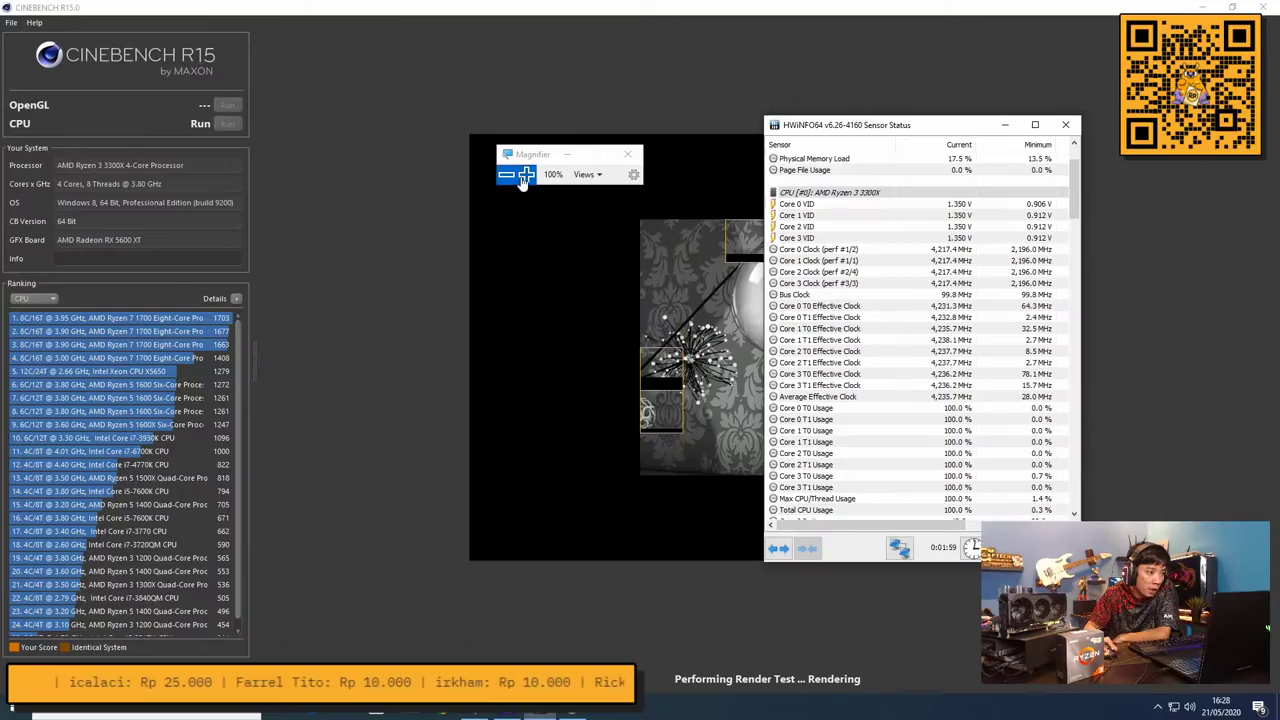
{"action": "left_click", "coordinate": [523, 177]}
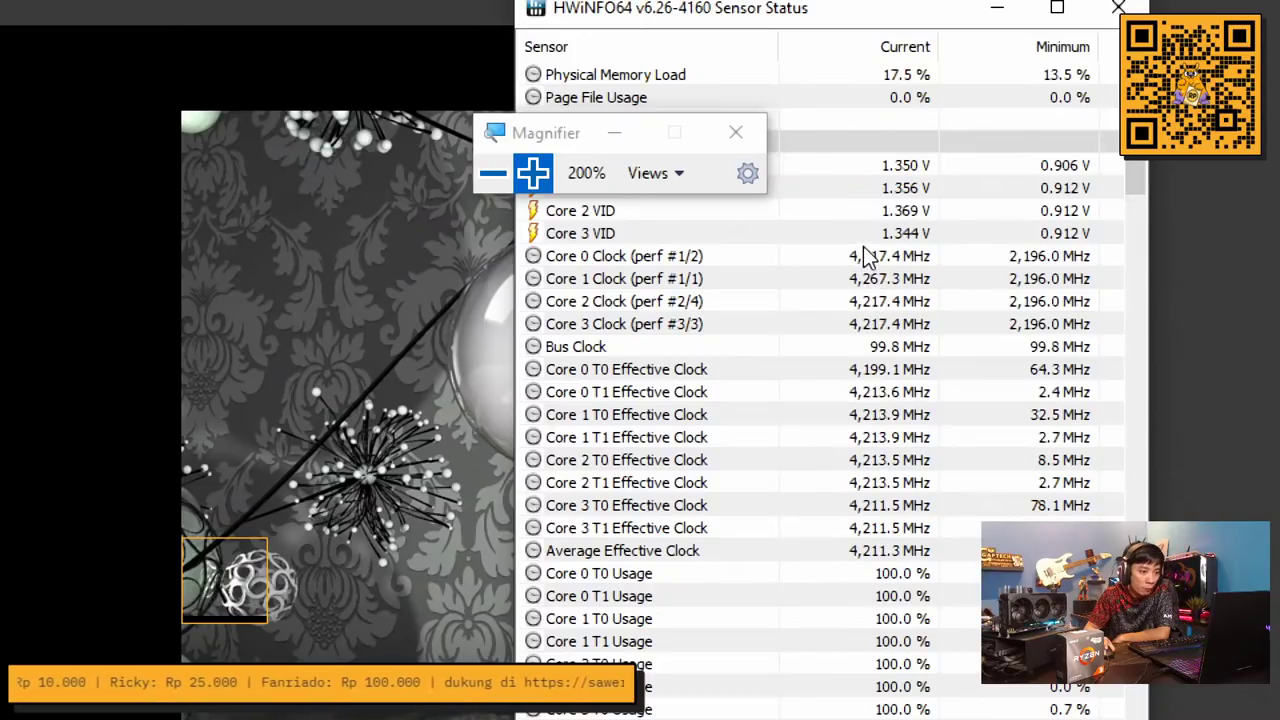
{"action": "scroll", "coordinate": [874, 394], "scroll_direction": "down", "scroll_amount": 20}
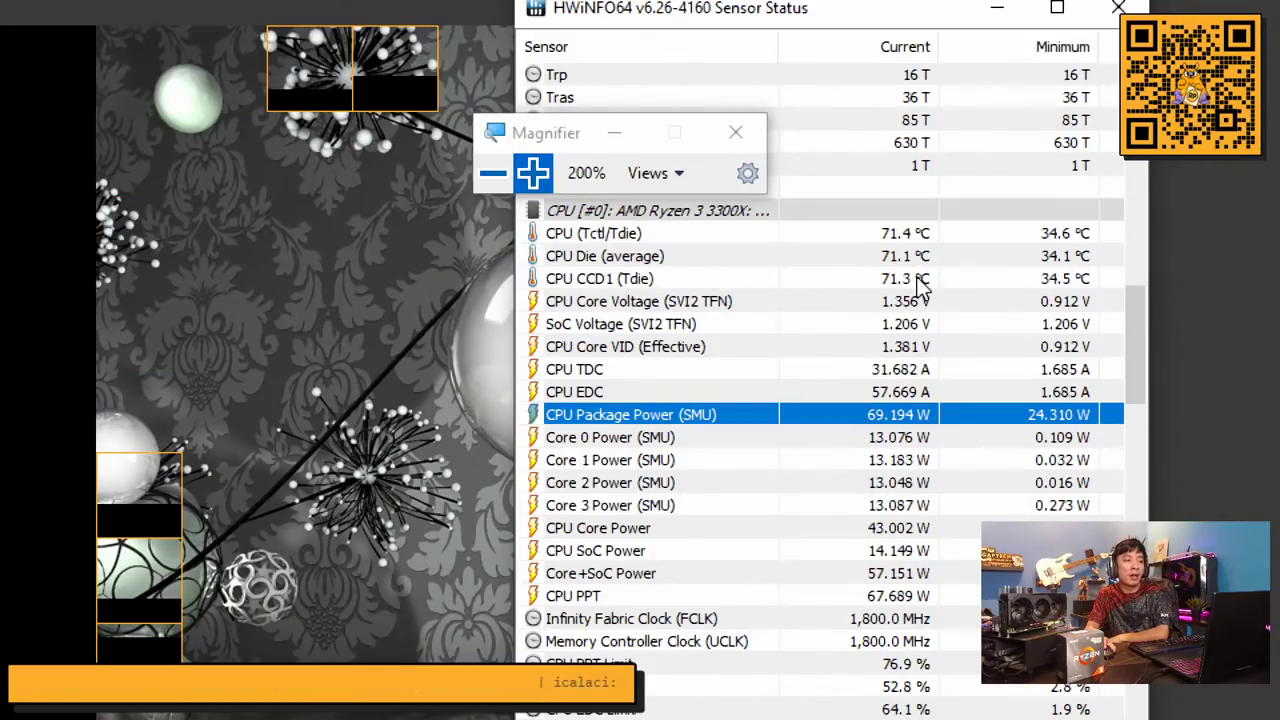
{"action": "scroll", "coordinate": [920, 285], "scroll_direction": "down", "scroll_amount": 2}
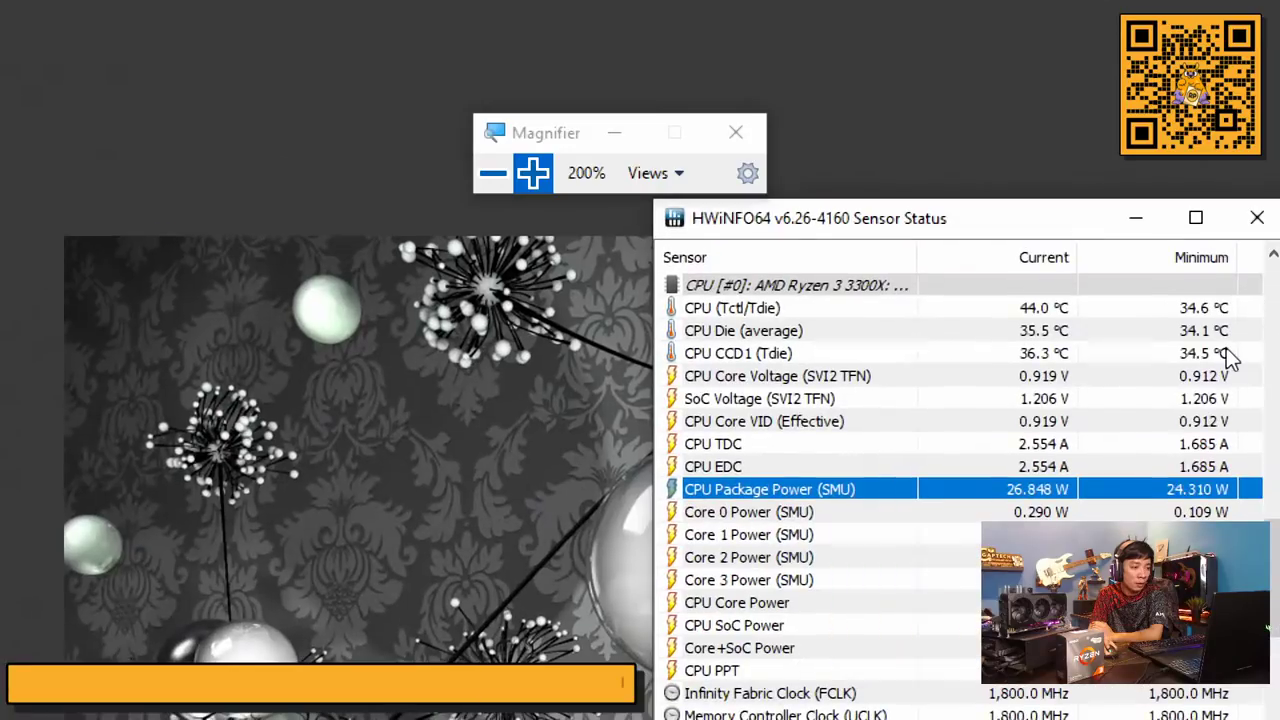
{"action": "left_click", "coordinate": [492, 173]}
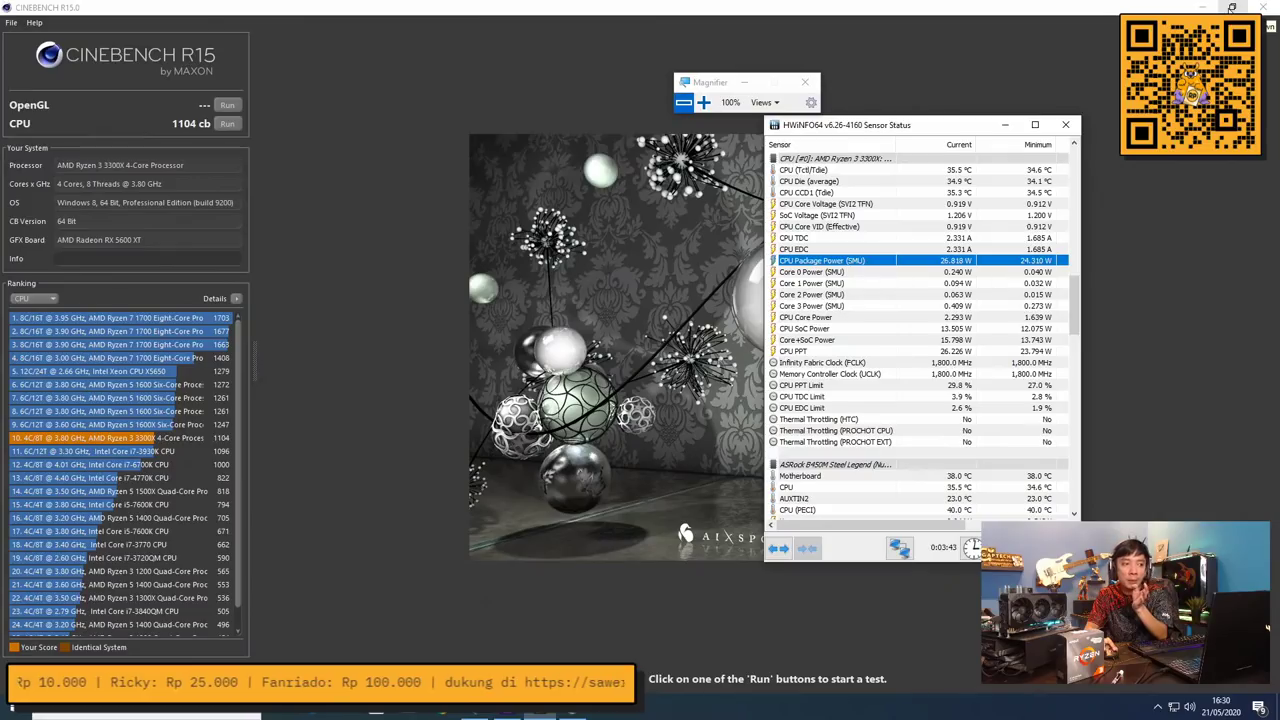
Close Cinebench R15 without saving the benchmark score, and close HWiNFO64 and CPU-Z
{"action": "left_click", "coordinate": [1231, 7]}
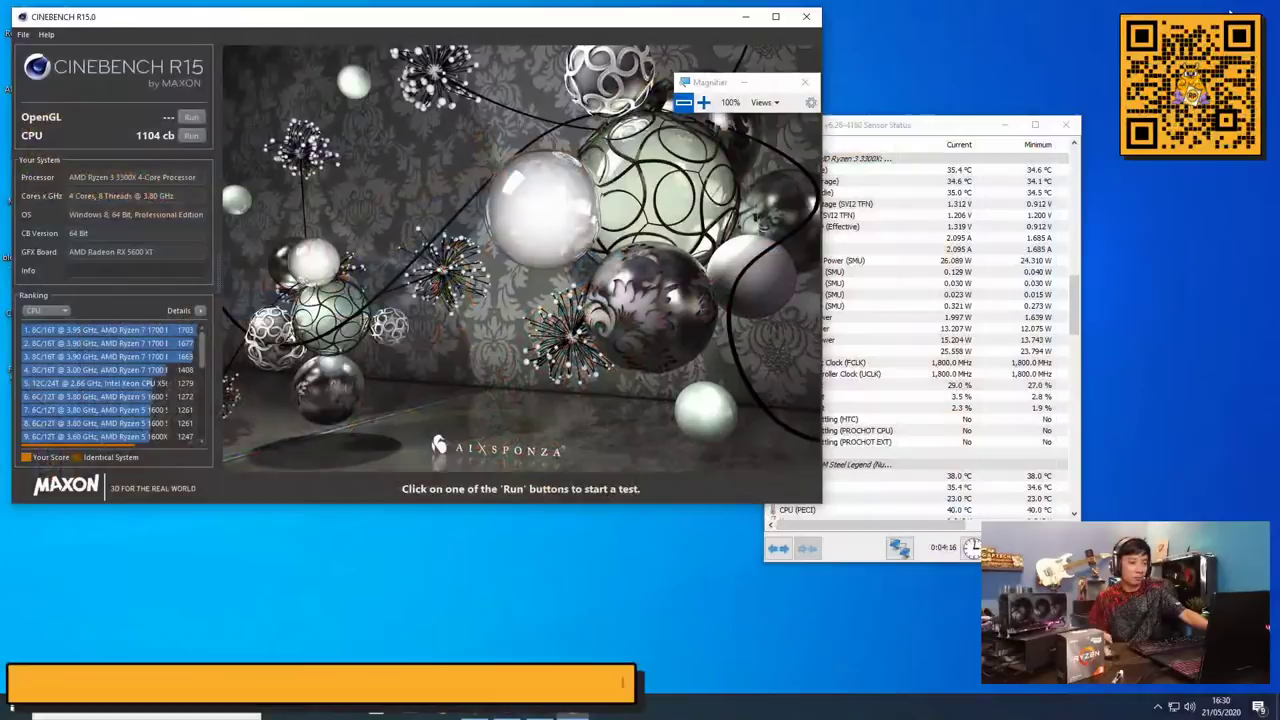
{"action": "left_click", "coordinate": [810, 20]}
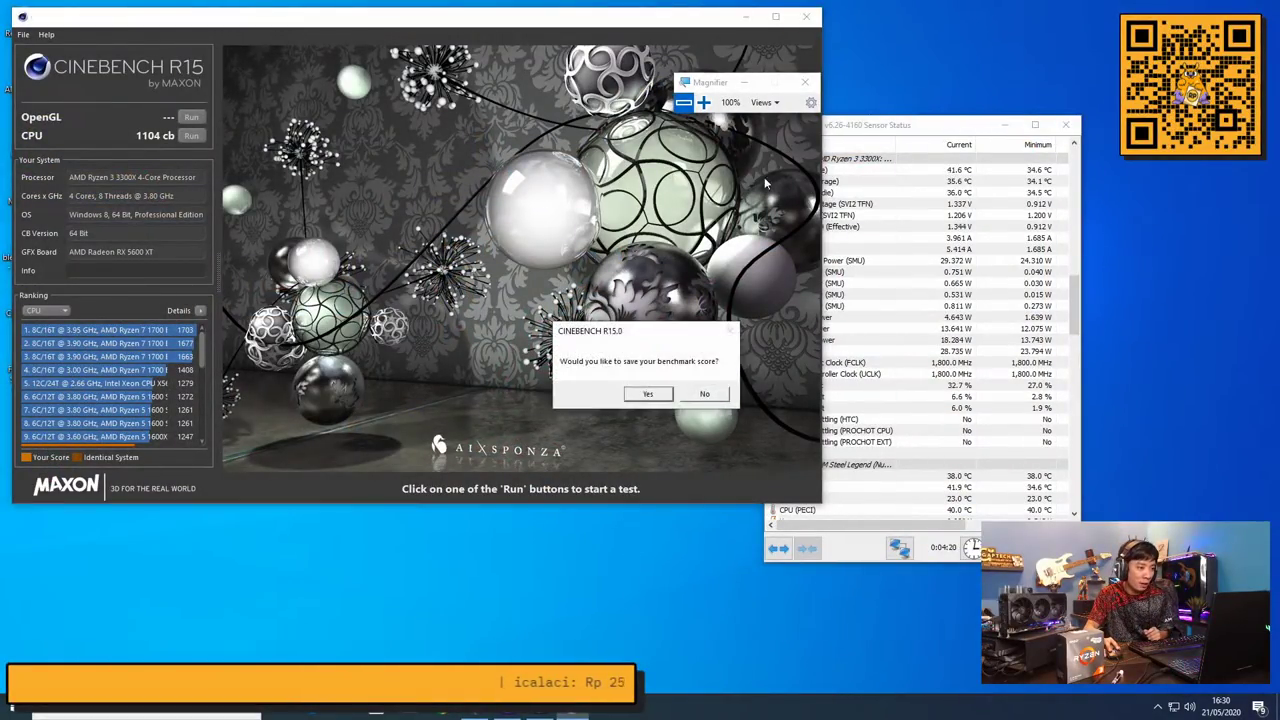
{"action": "left_click", "coordinate": [705, 395]}
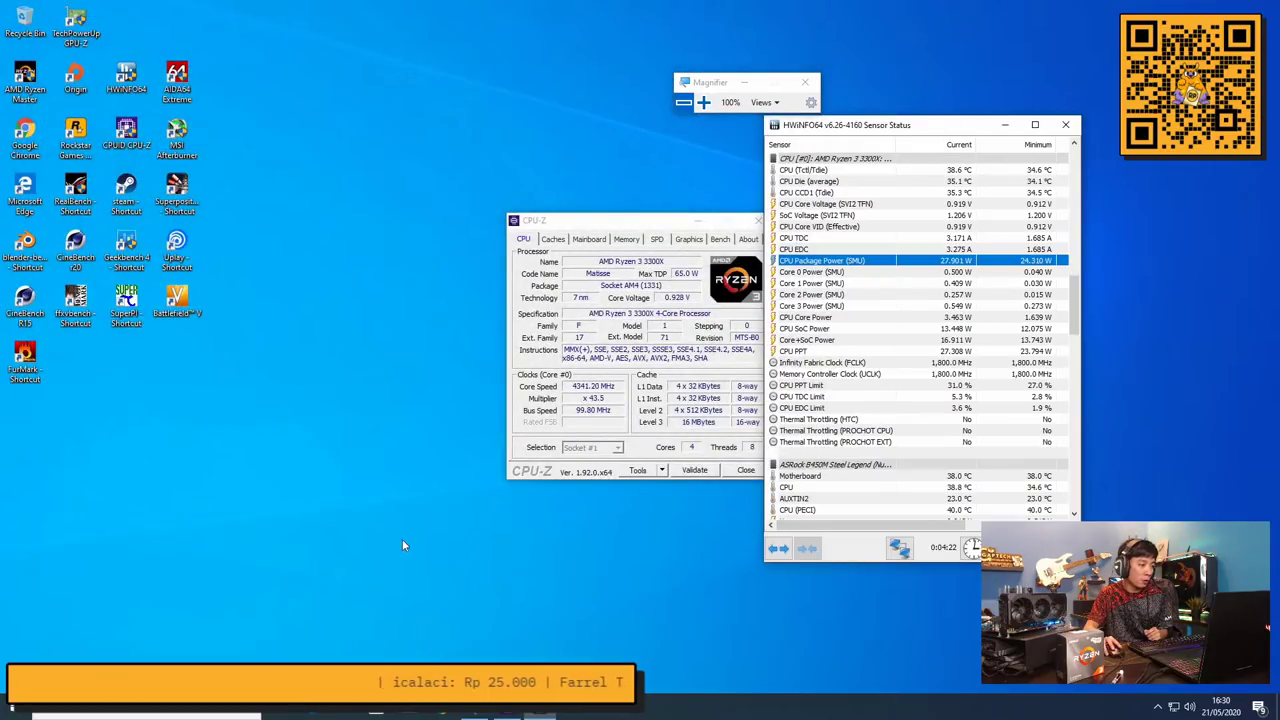
{"action": "key", "text": "alt+F4"}
{"action": "key", "text": "alt+F4"}
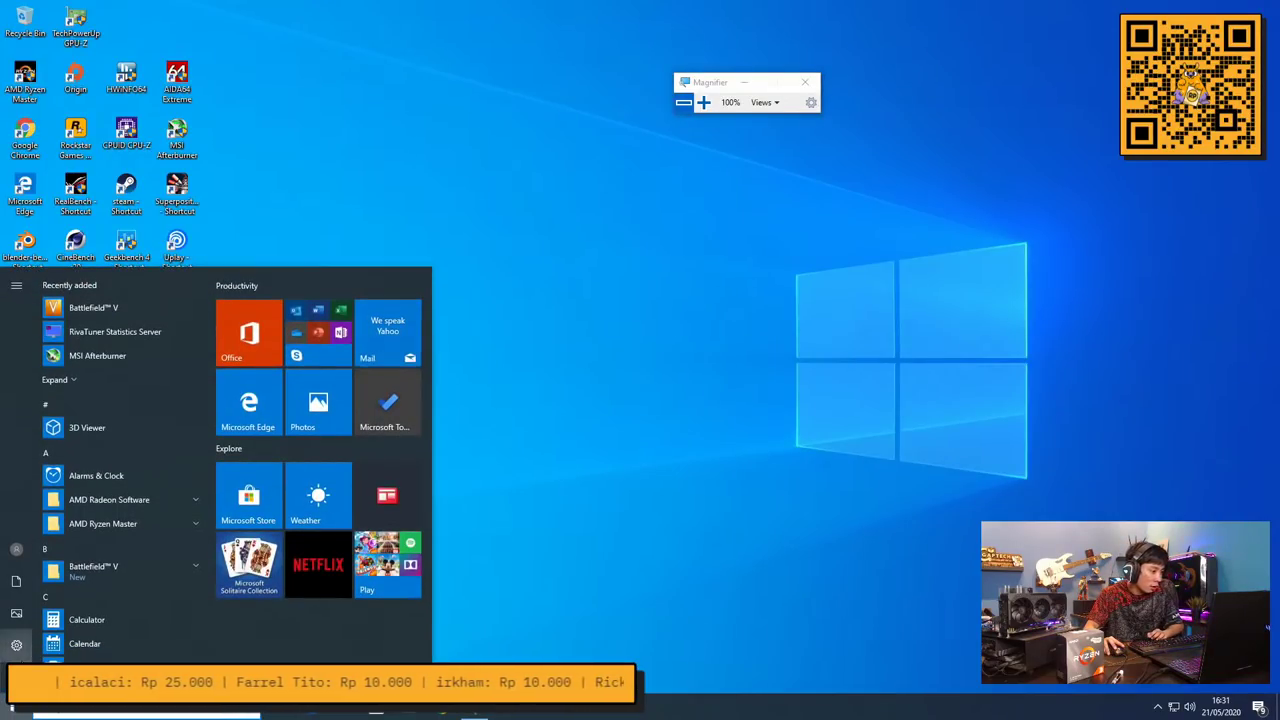
Restart the computer into the ASRock UEFI, forcing the restart despite Origin still running
{"action": "left_click", "coordinate": [16, 670]}
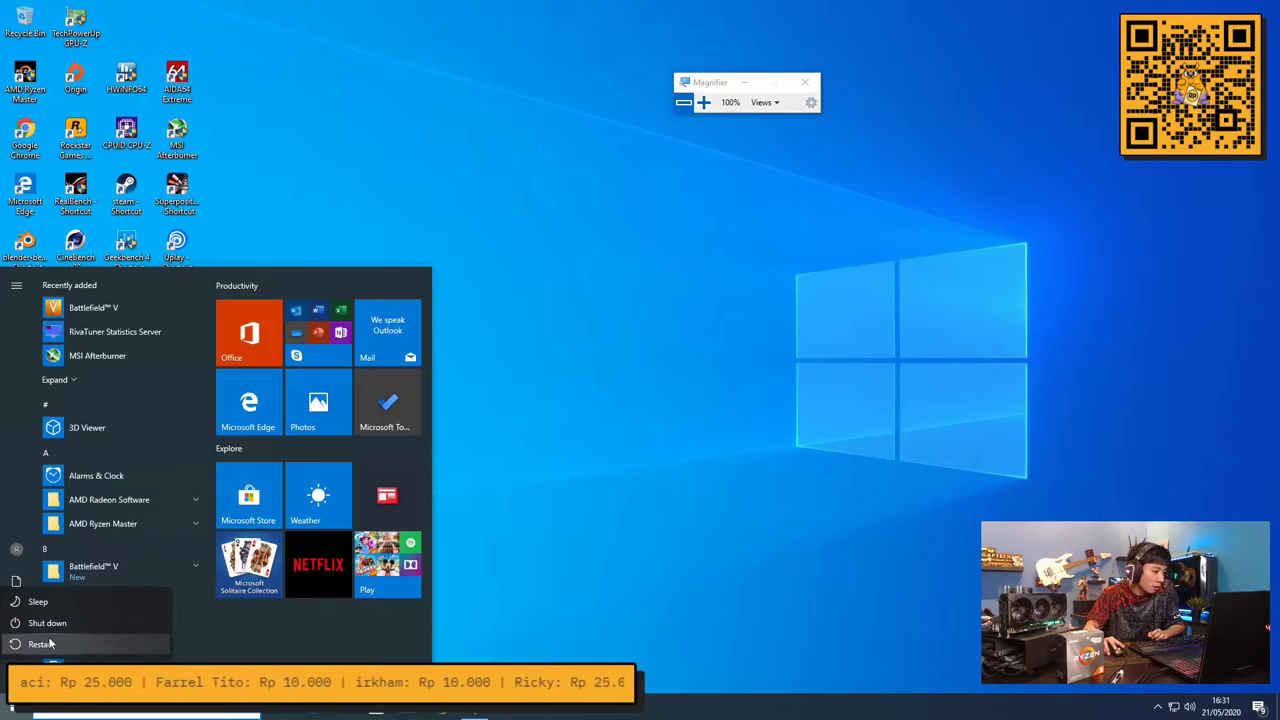
{"action": "left_click", "coordinate": [48, 640]}
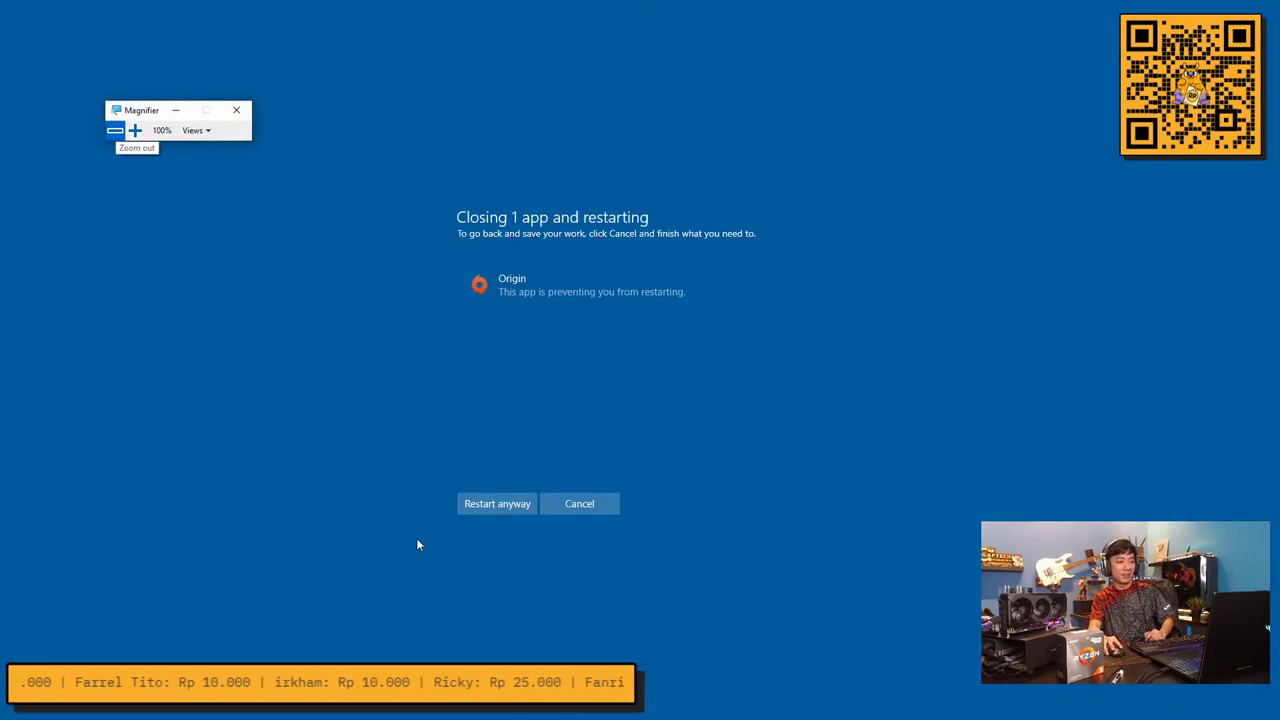
{"action": "left_click", "coordinate": [489, 510]}
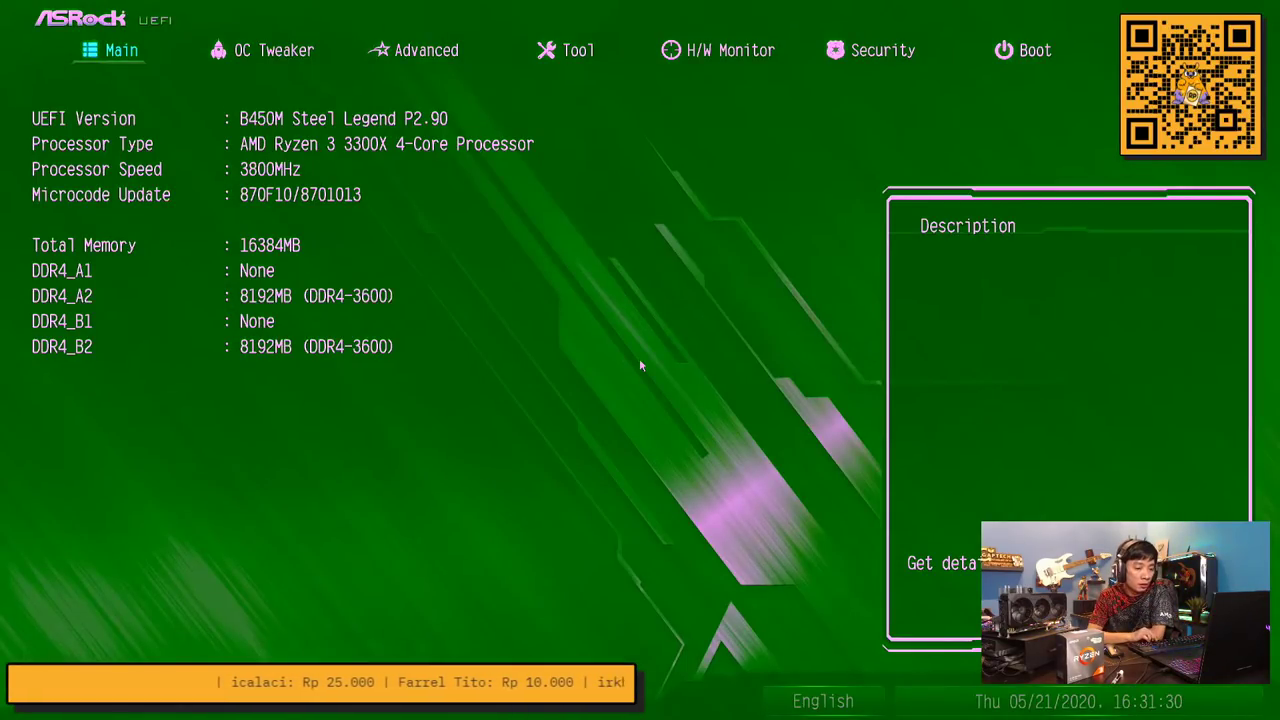
Set Overclock Mode (Bus Speed) to Manual in the OC Tweaker settings
{"action": "key", "text": "Right"}
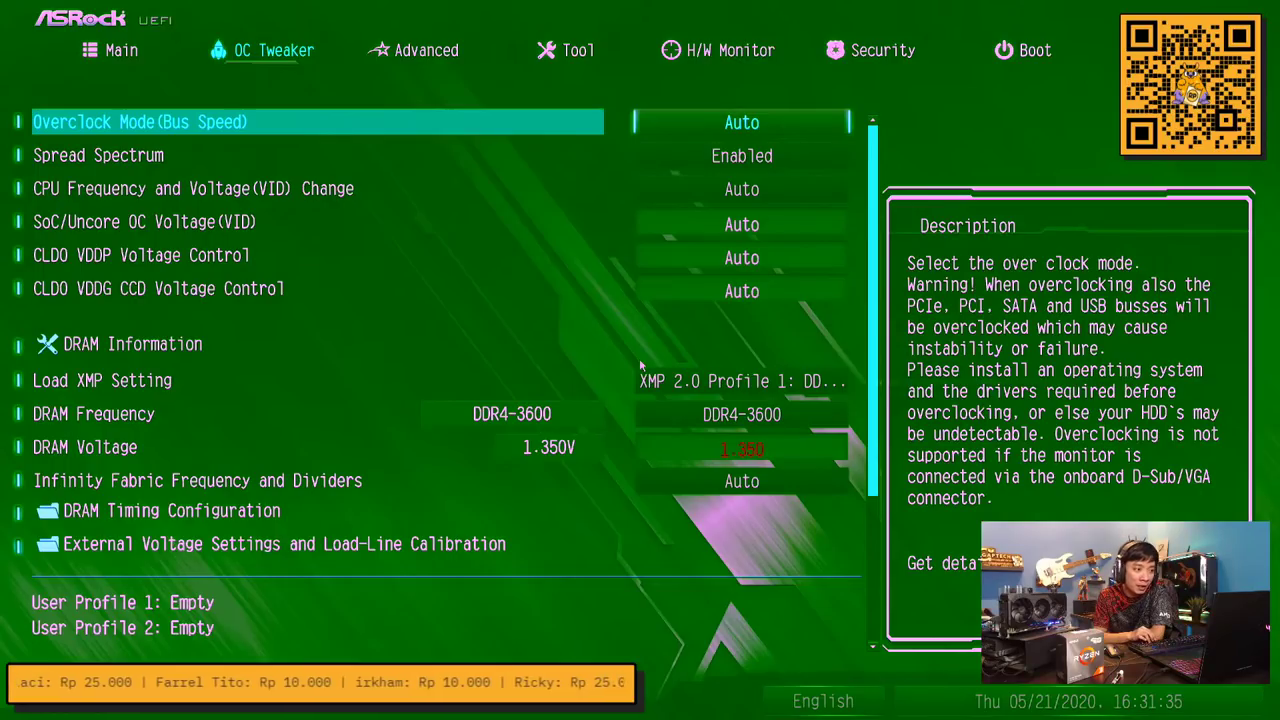
{"action": "key", "text": "Down"}
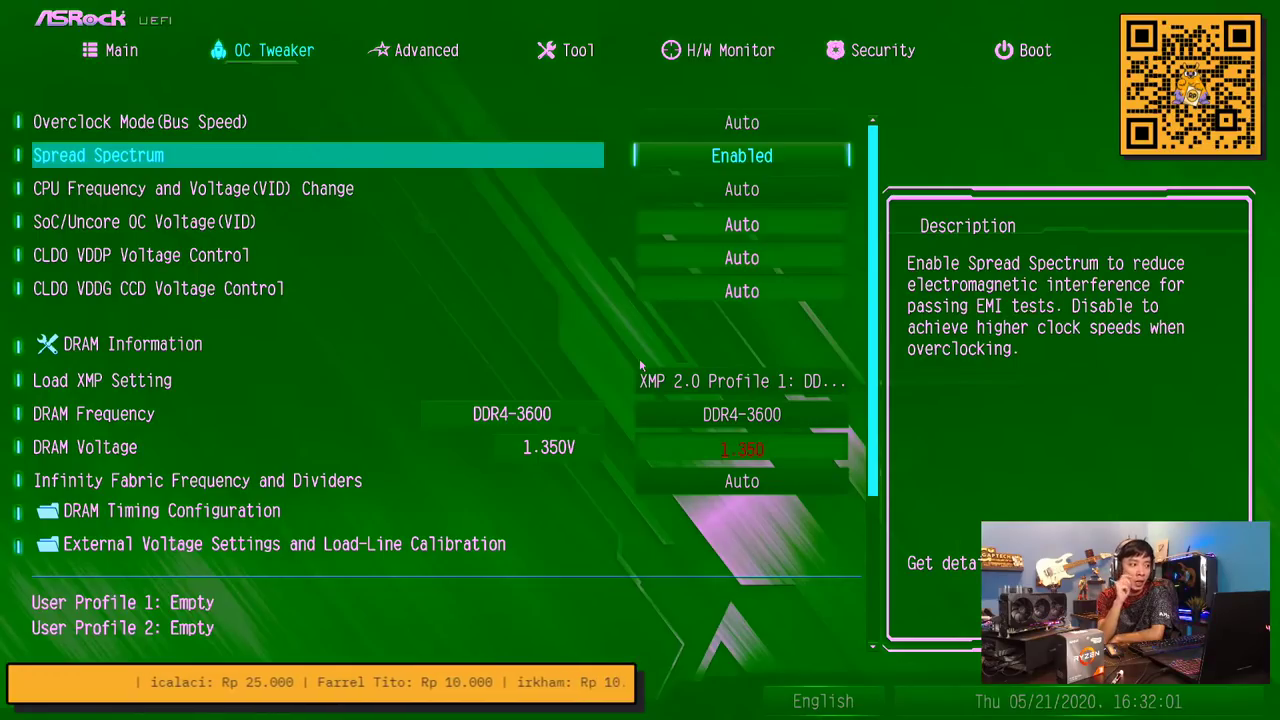
{"action": "key", "text": "Down"}
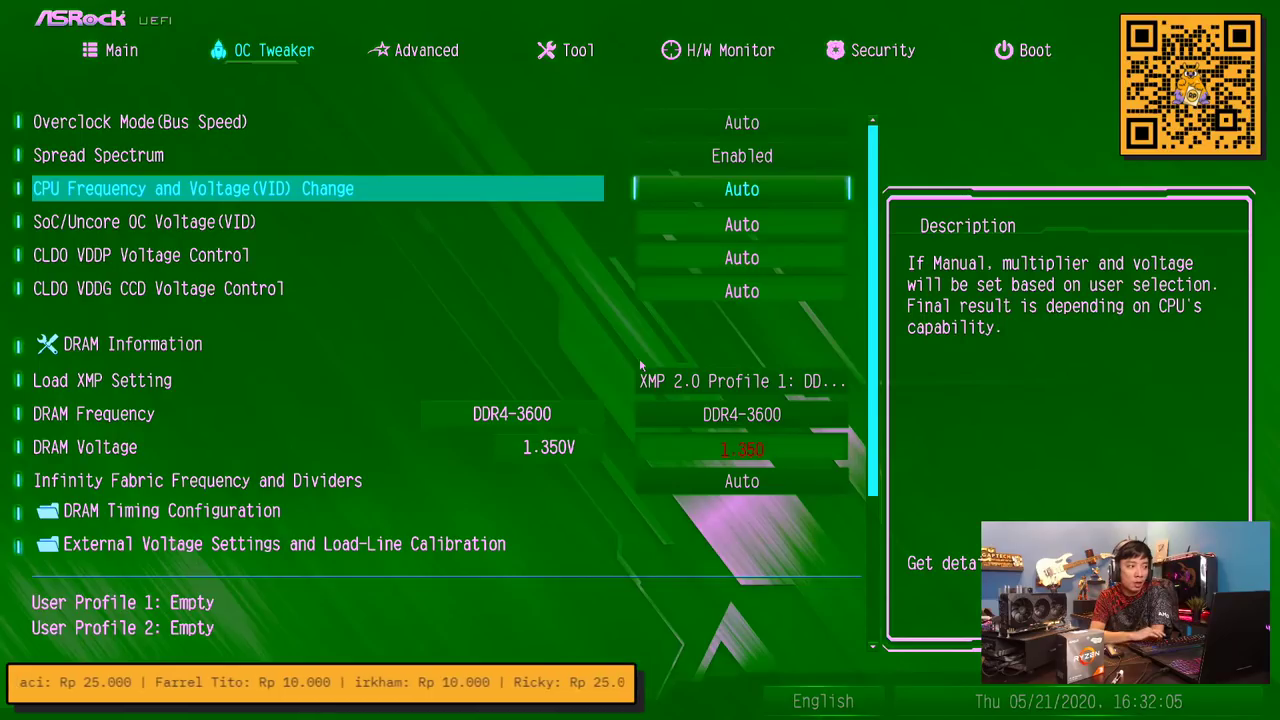
{"action": "key", "text": "Up"}
{"action": "key", "text": "Up"}
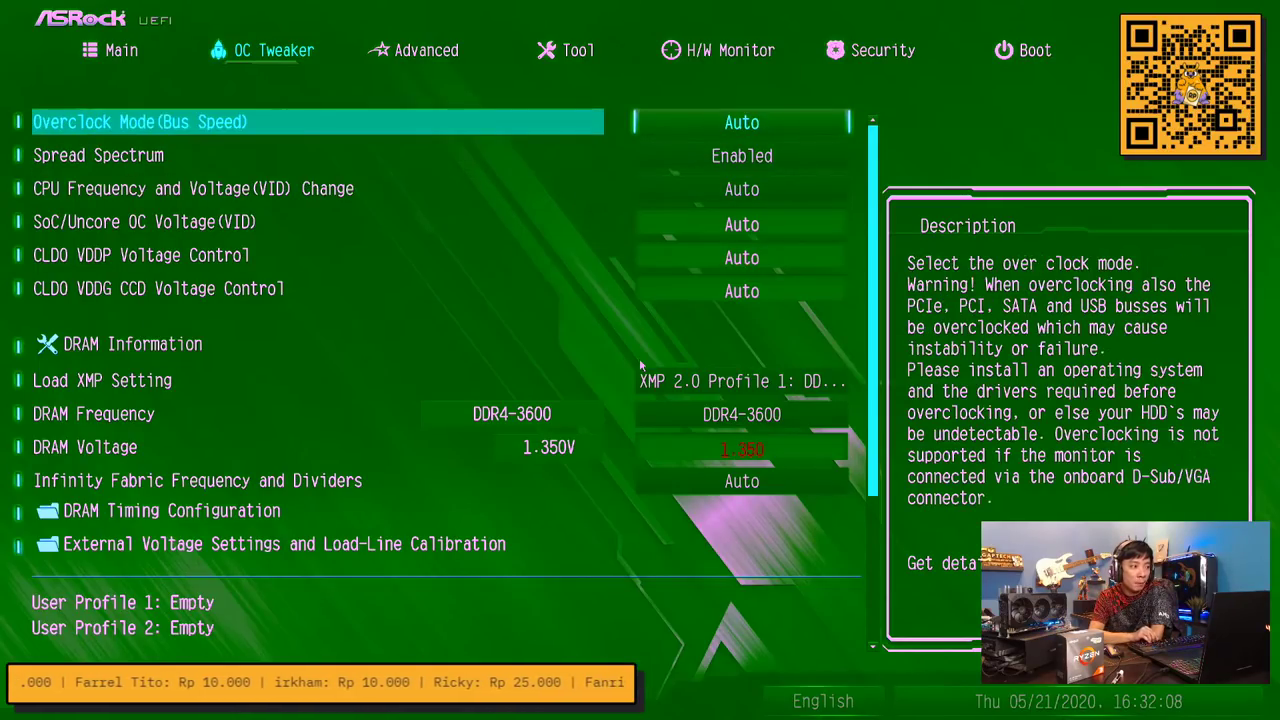
{"action": "key", "text": "Return"}
{"action": "key", "text": "Down"}
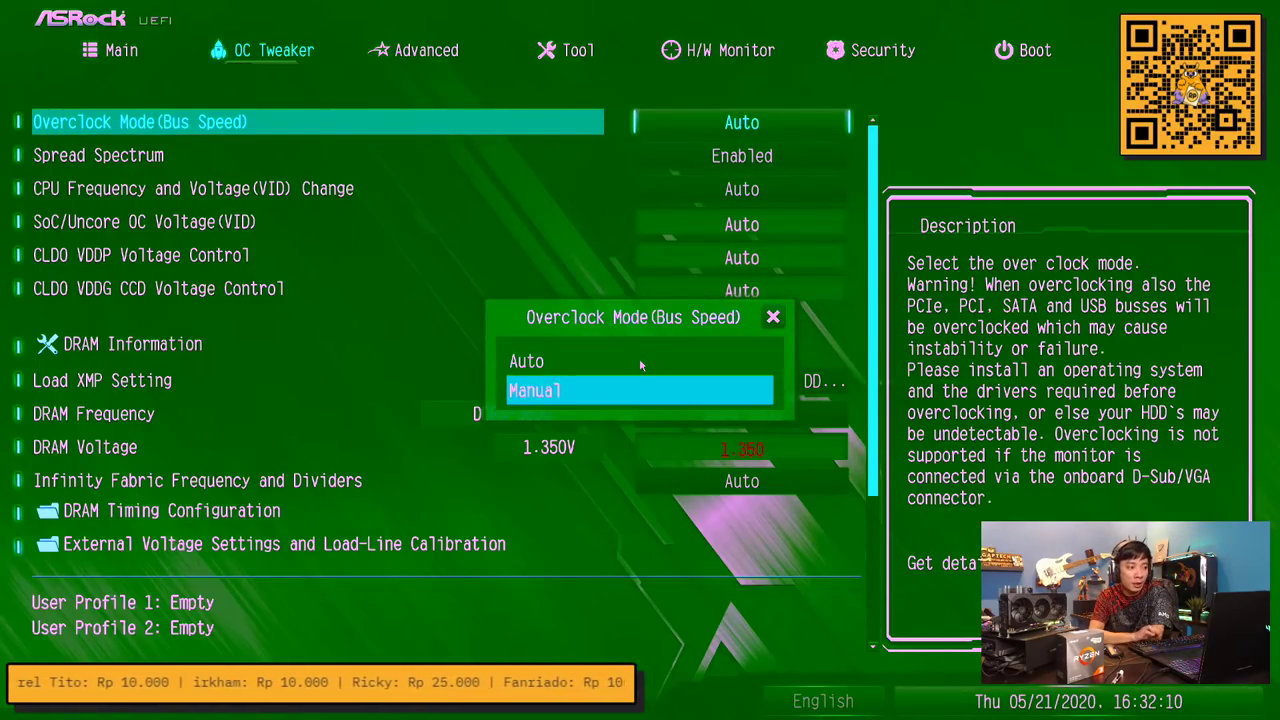
{"action": "key", "text": "Return"}
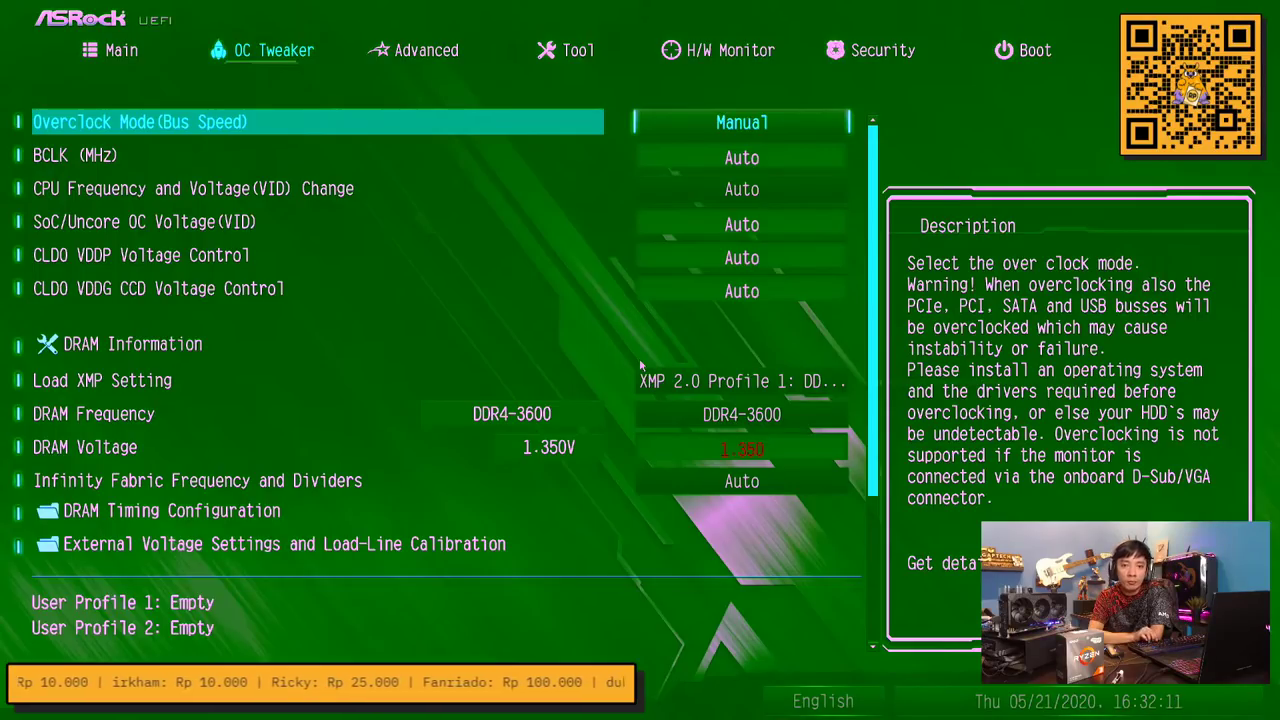
Set CPU Frequency and Voltage (VID) Change to Manual
{"action": "key", "text": "Down"}
{"action": "key", "text": "Down"}
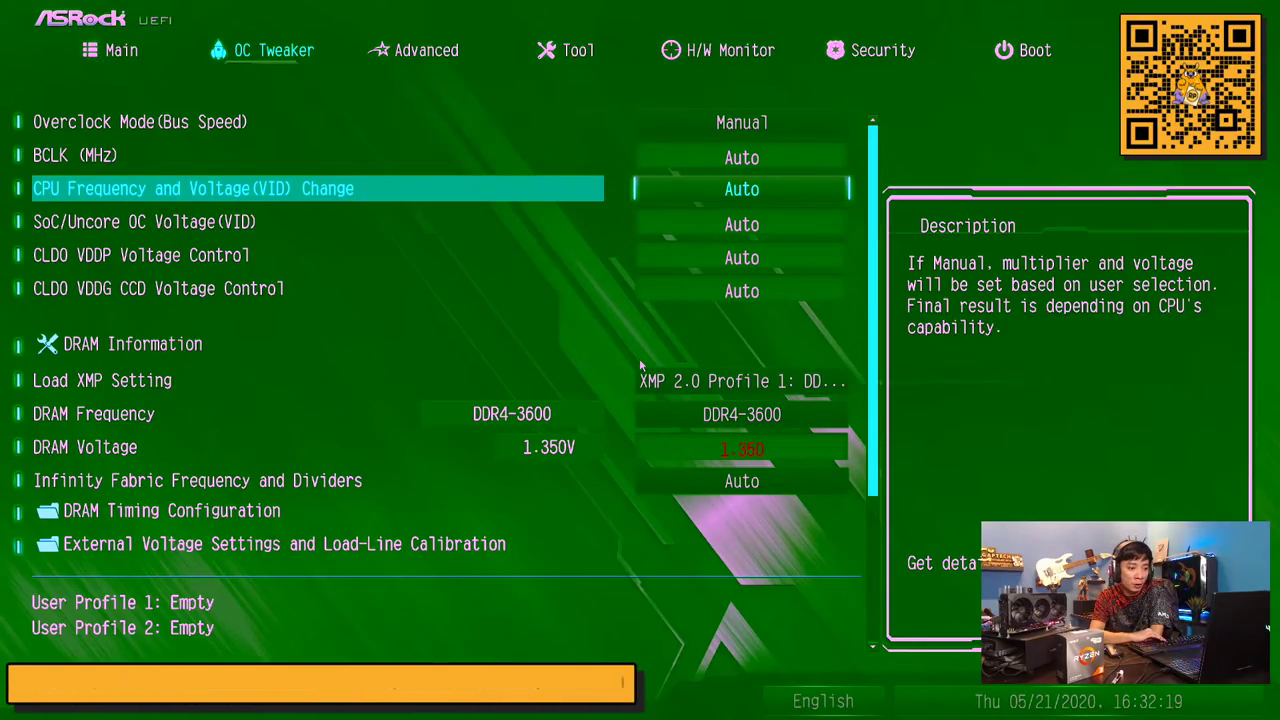
{"action": "key", "text": "Return"}
{"action": "key", "text": "Down"}
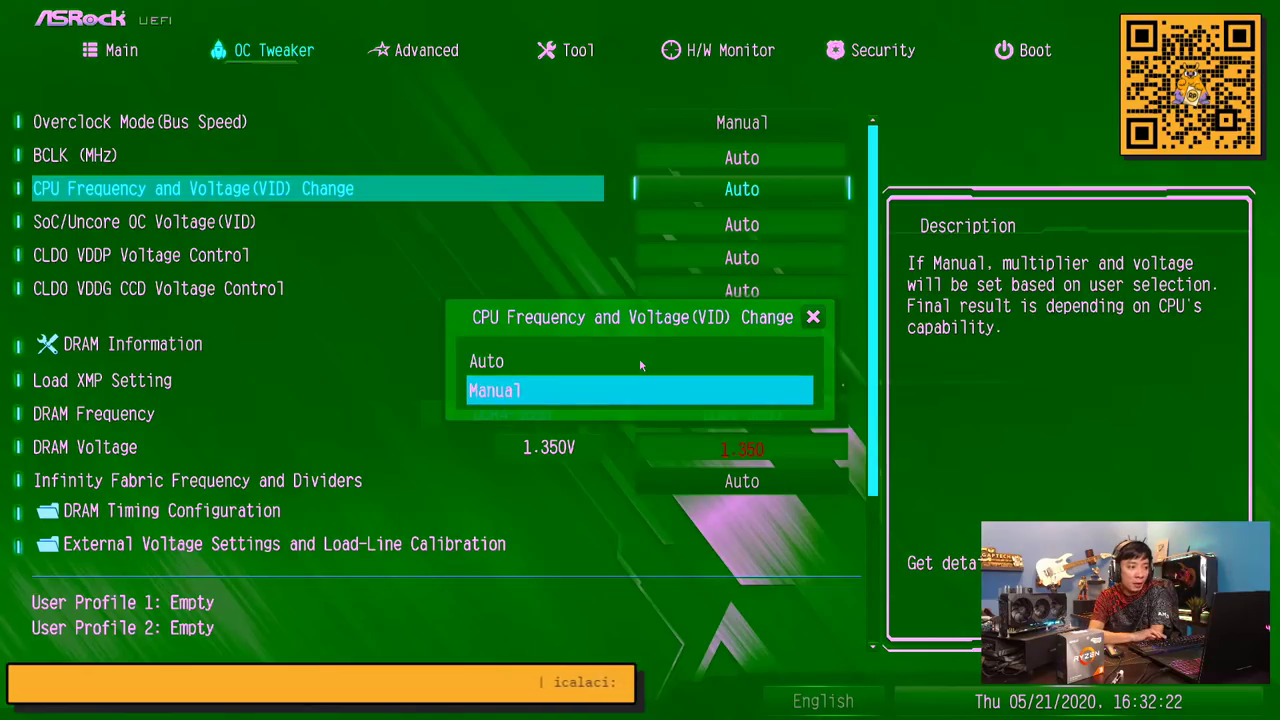
{"action": "key", "text": "Return"}
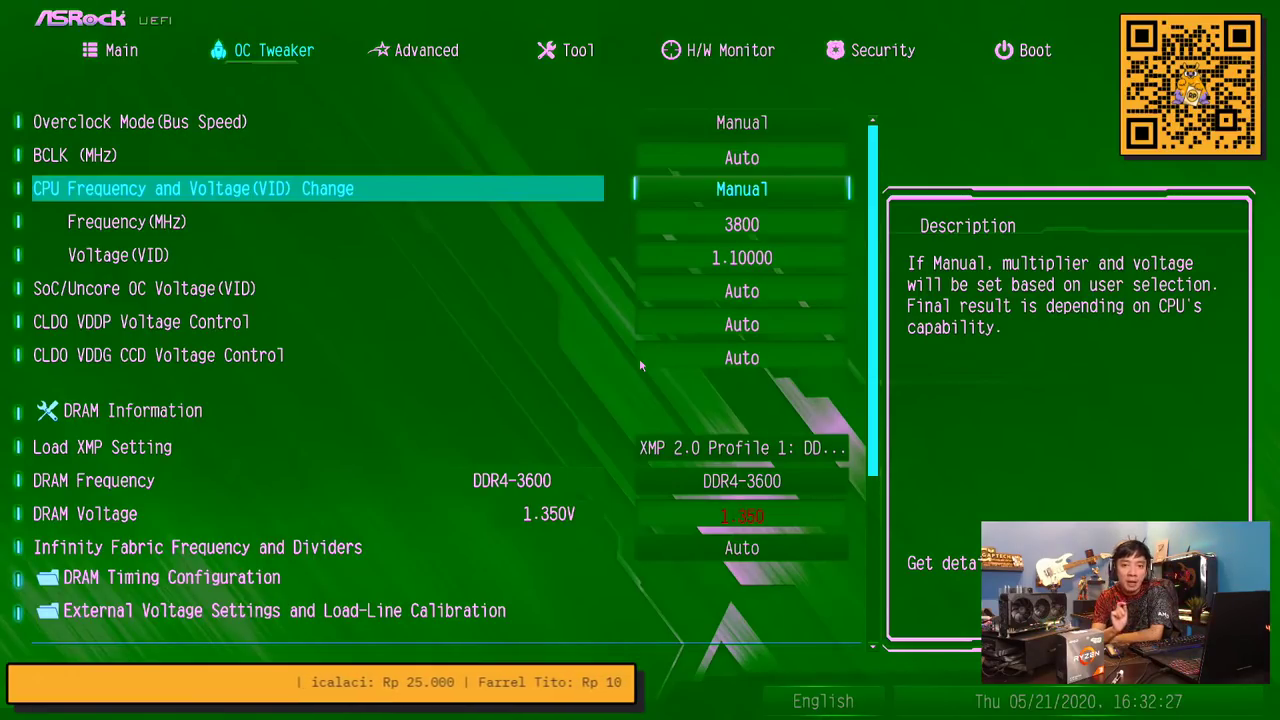
Look through the OC Tweaker settings, from the CPU frequency and voltage entries down to the user profile options and back to the DRAM section
{"action": "key", "text": "Down"}
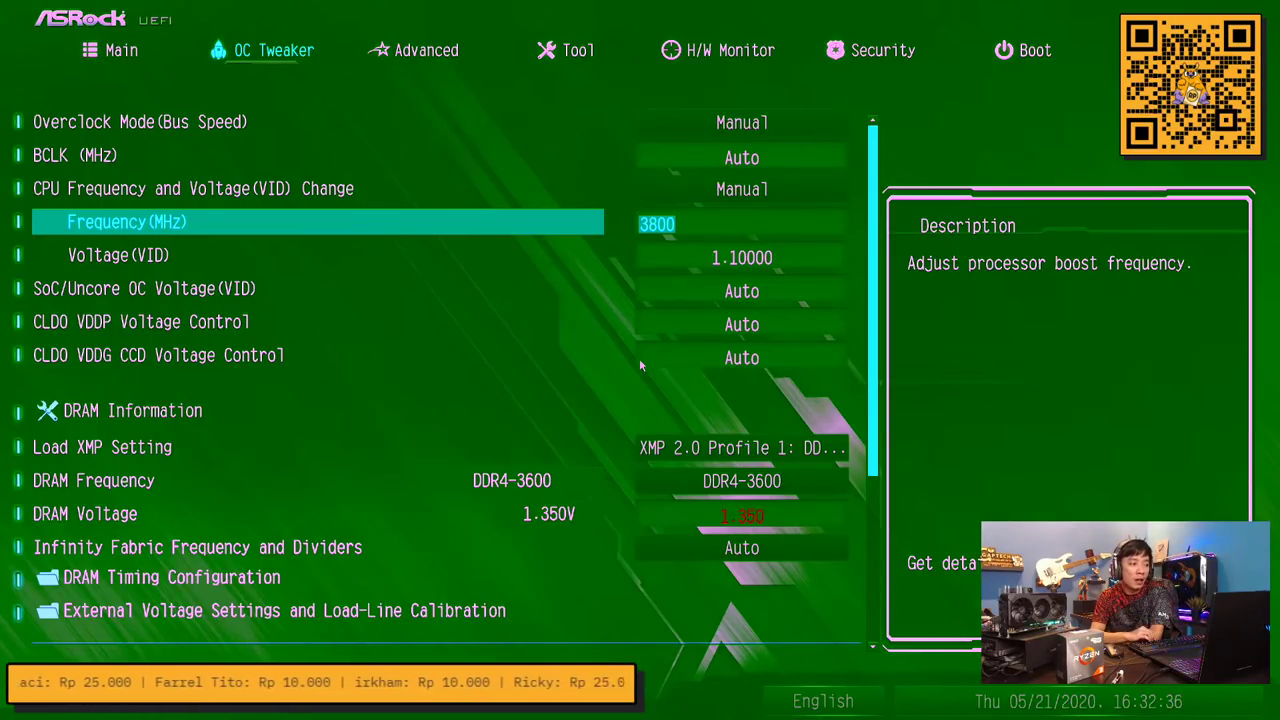
{"action": "key", "text": "Down"}
{"action": "key", "text": "Down"}
{"action": "key", "text": "Down"}
{"action": "key", "text": "Down"}
{"action": "key", "text": "Down"}
{"action": "key", "text": "Down"}
{"action": "key", "text": "Down"}
{"action": "key", "text": "Down"}
{"action": "key", "text": "Down"}
{"action": "key", "text": "Down"}
{"action": "key", "text": "Down"}
{"action": "key", "text": "Down"}
{"action": "key", "text": "Down"}
{"action": "key", "text": "Down"}
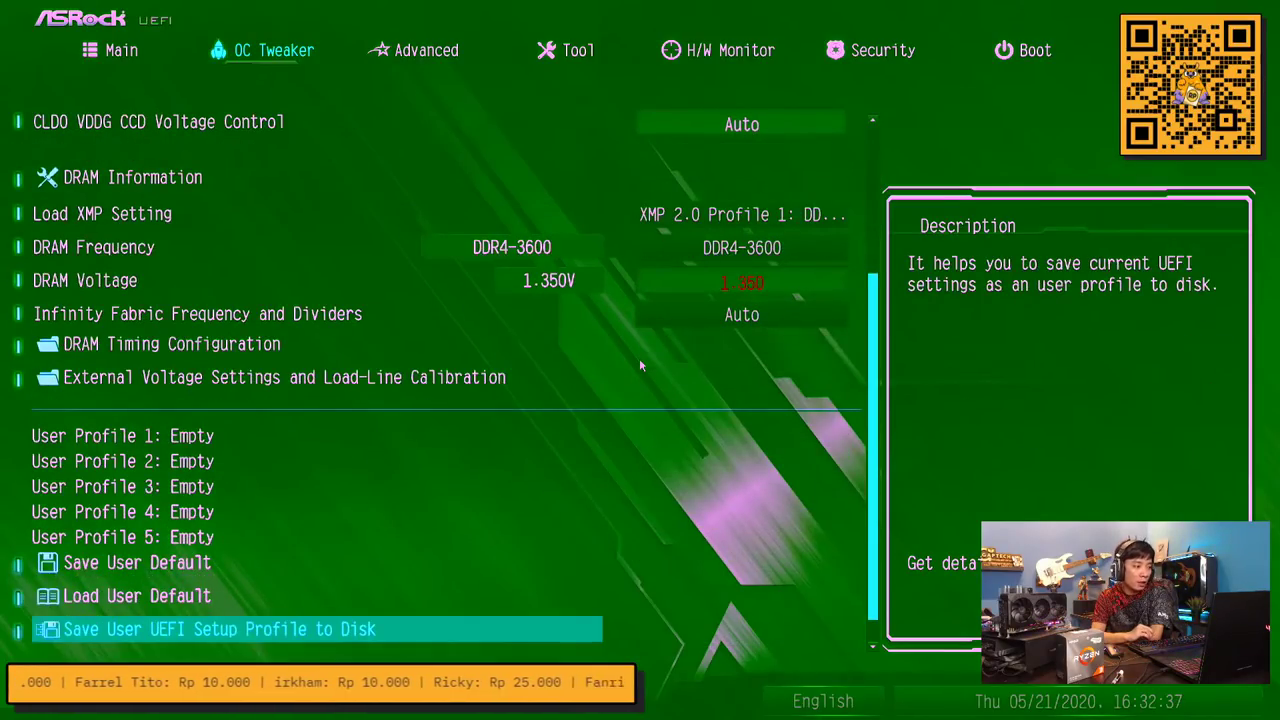
{"action": "key", "text": "Down"}
{"action": "key", "text": "Up"}
{"action": "key", "text": "Up"}
{"action": "key", "text": "Up"}
{"action": "key", "text": "Up"}
{"action": "key", "text": "Up"}
{"action": "key", "text": "Up"}
{"action": "key", "text": "Up"}
{"action": "key", "text": "Up"}
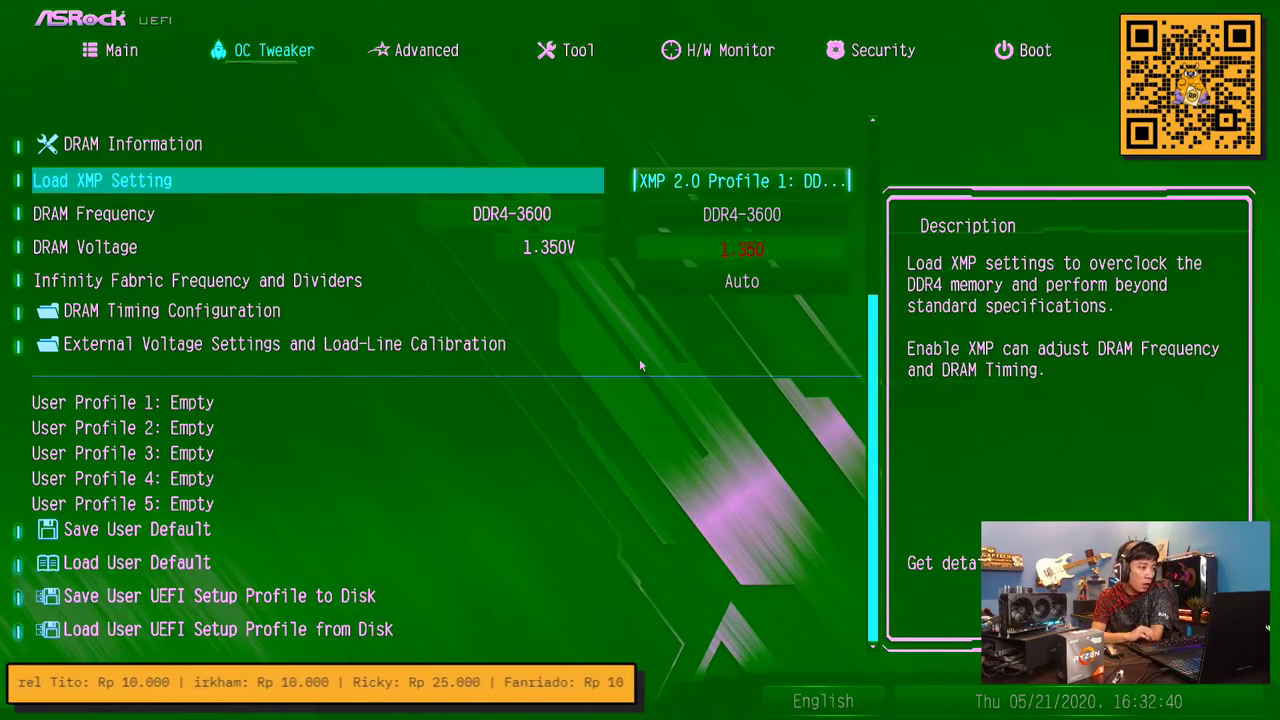
{"action": "key", "text": "Up"}
{"action": "key", "text": "Up"}
Open the External Voltage Settings and Load-Line Calibration page below the DRAM settings
{"action": "key", "text": "Down"}
{"action": "key", "text": "Down"}
{"action": "key", "text": "Down"}
{"action": "key", "text": "Down"}
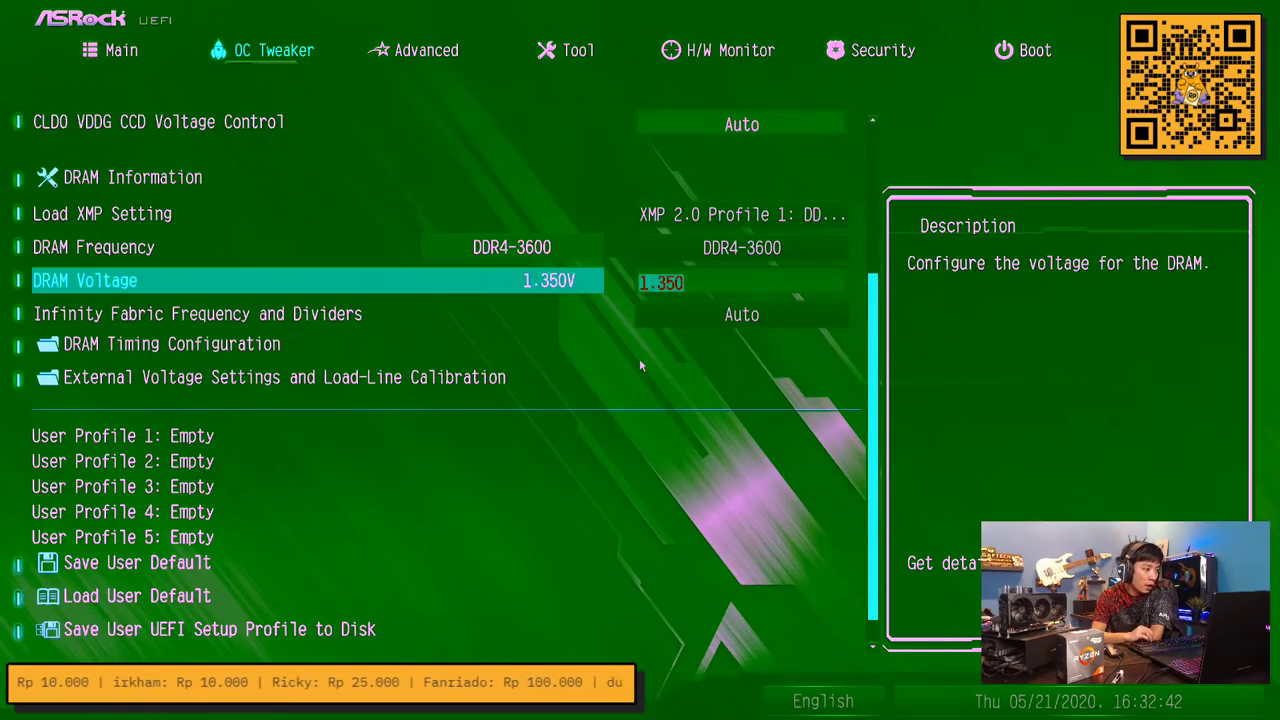
{"action": "key", "text": "Down"}
{"action": "key", "text": "Down"}
{"action": "key", "text": "Down"}
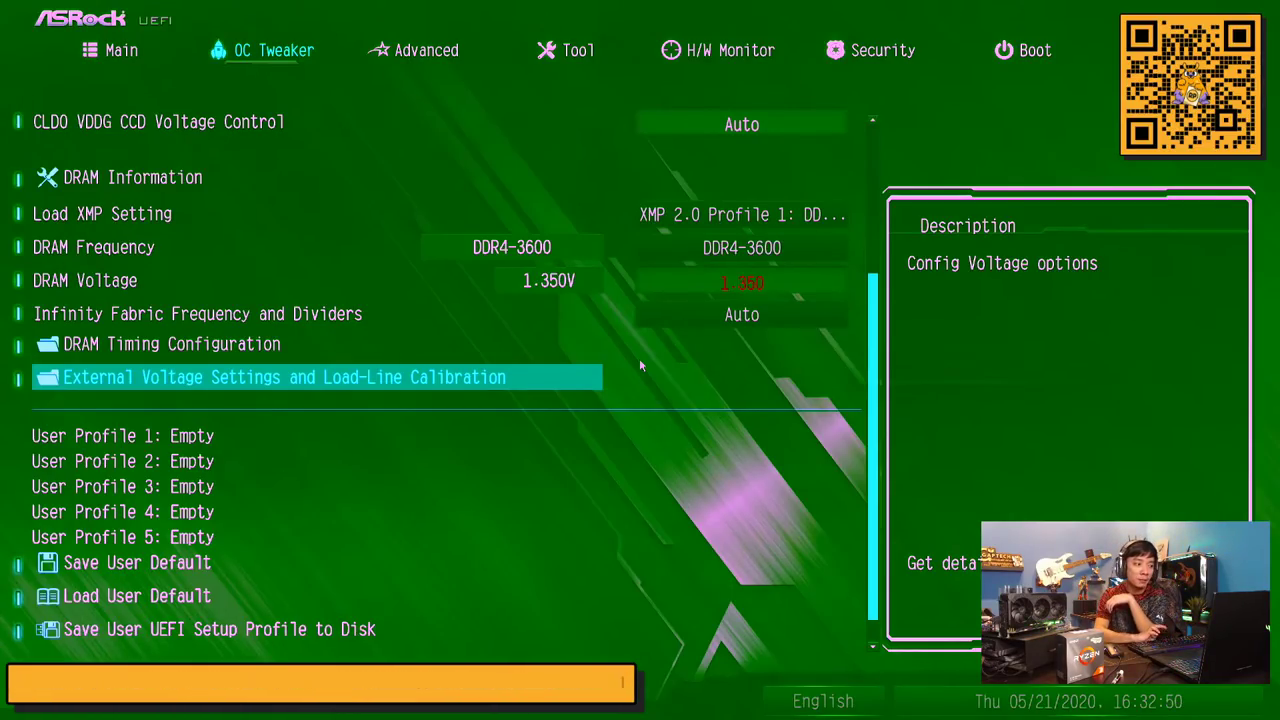
{"action": "key", "text": "Return"}
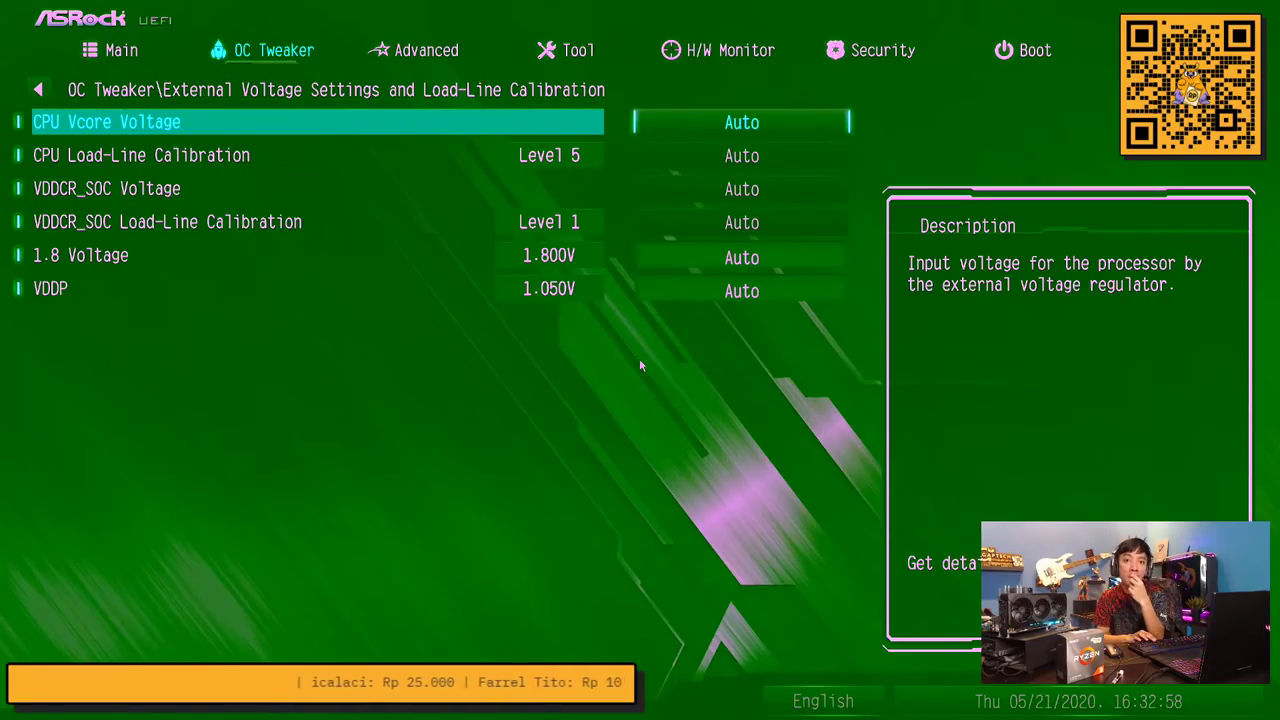
Set CPU Vcore Voltage to Fixed Mode in the External Voltage Settings and Load-Line Calibration page
{"action": "key", "text": "Return"}
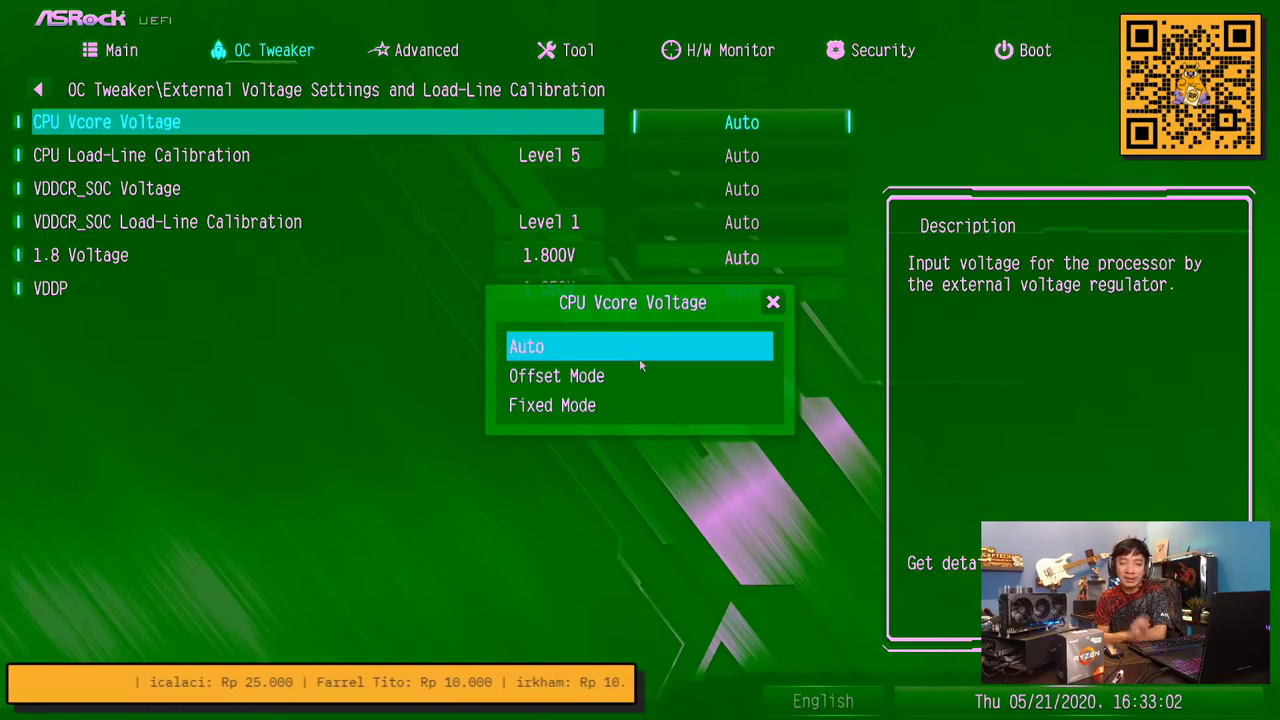
{"action": "key", "text": "Down"}
{"action": "key", "text": "Down"}
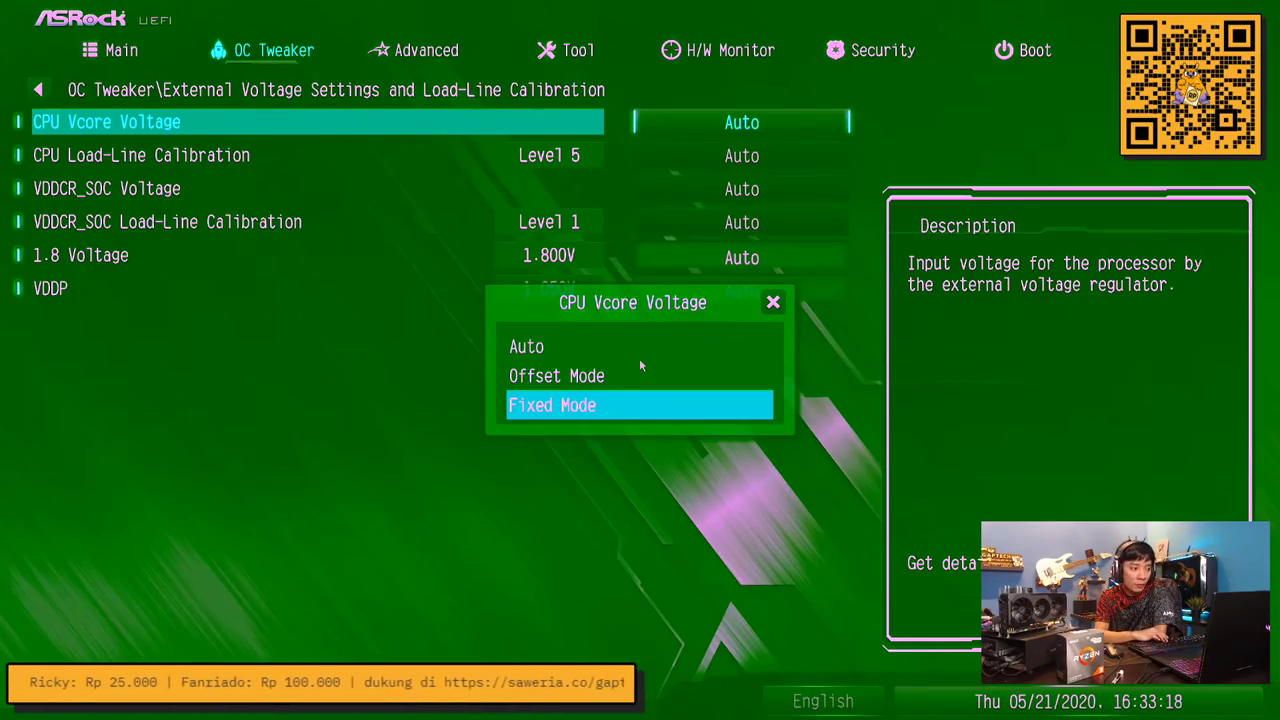
{"action": "key", "text": "Return"}
Set the CPU Vcore Fixed Voltage to 1.35 V and return to the main OC Tweaker settings
{"action": "key", "text": "Down"}
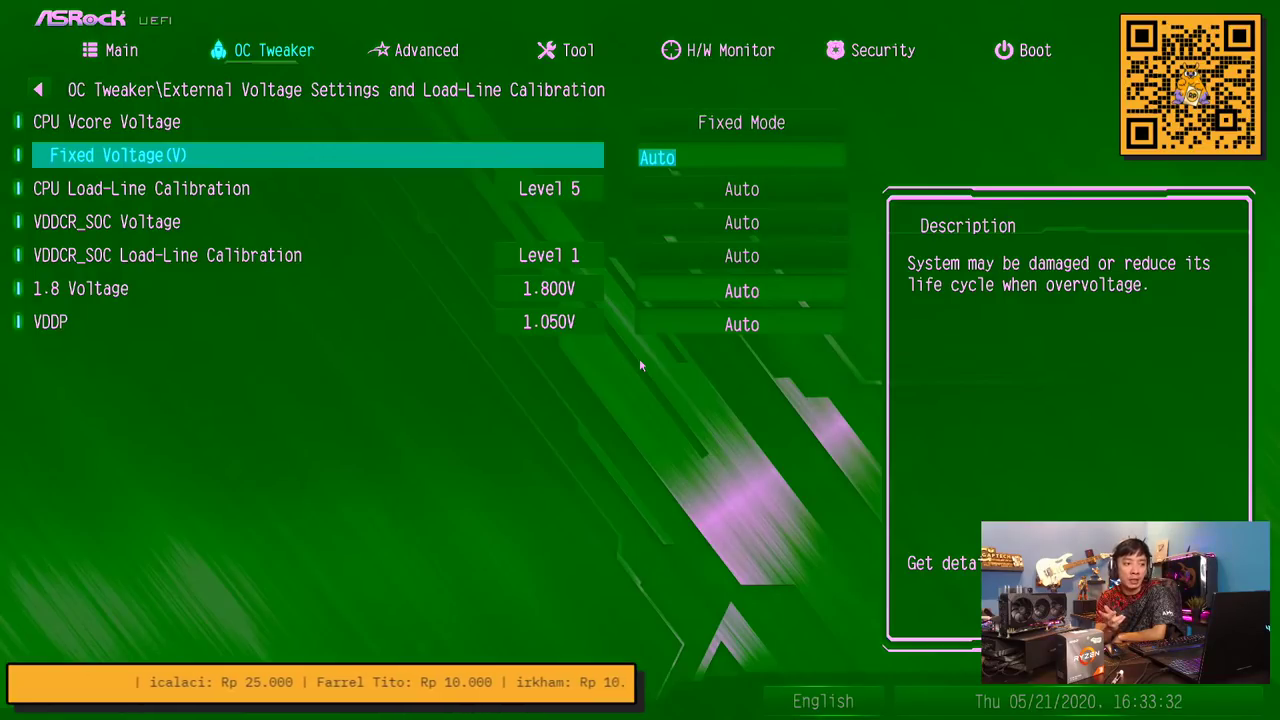
{"action": "type", "text": "1.35"}
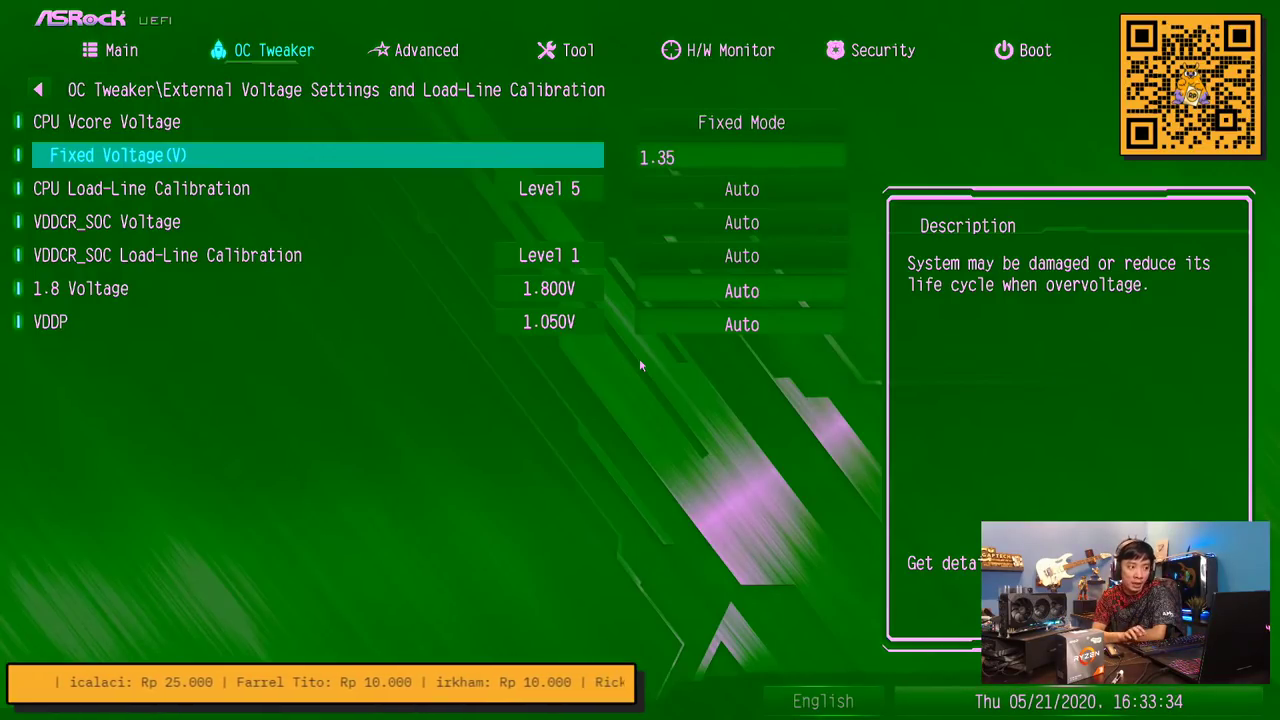
{"action": "key", "text": "Return"}
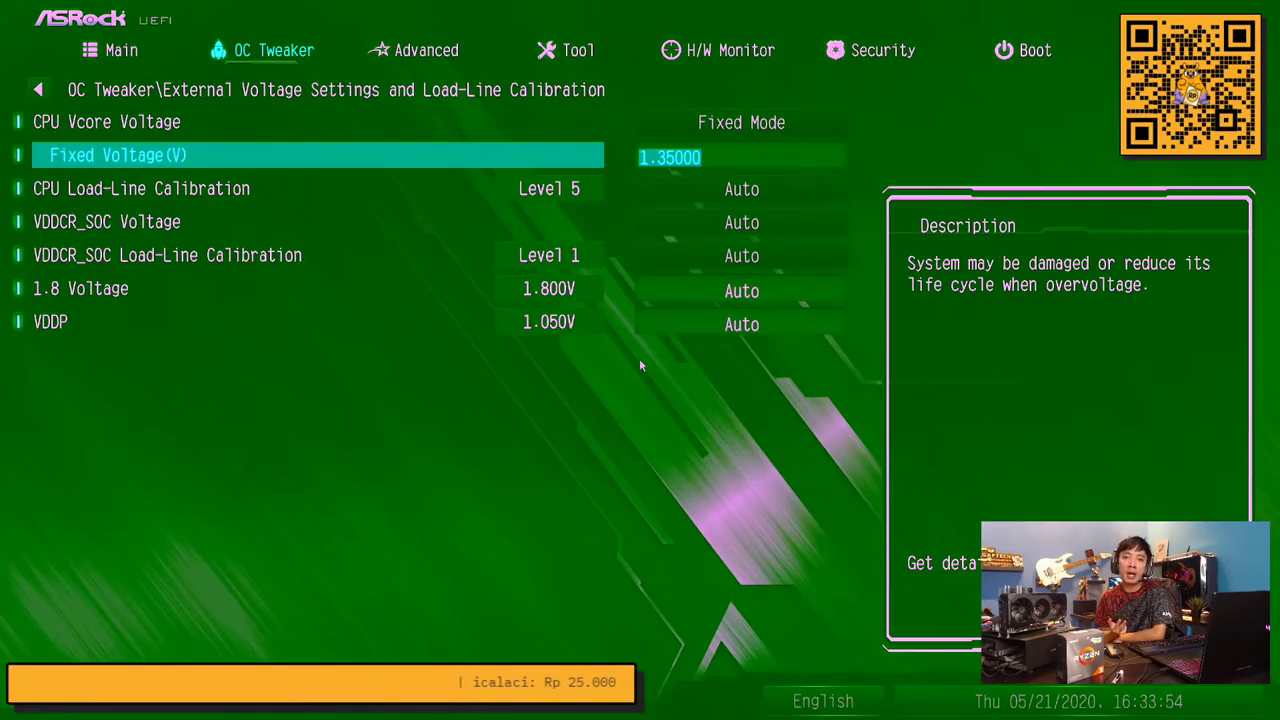
{"action": "key", "text": "Down"}
{"action": "key", "text": "Up"}
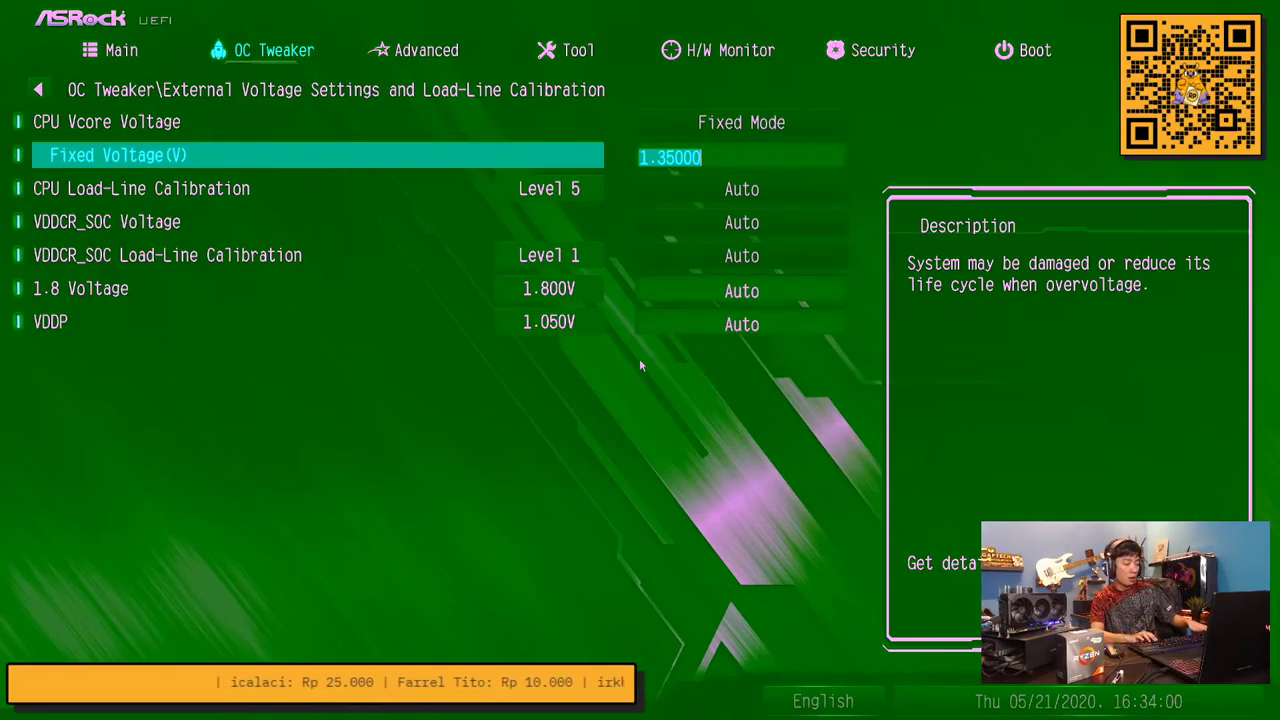
{"action": "key", "text": "Escape"}
Set the CPU Frequency (MHz) to 4300 in the OC Tweaker settings
{"action": "key", "text": "Up"}
{"action": "key", "text": "Up"}
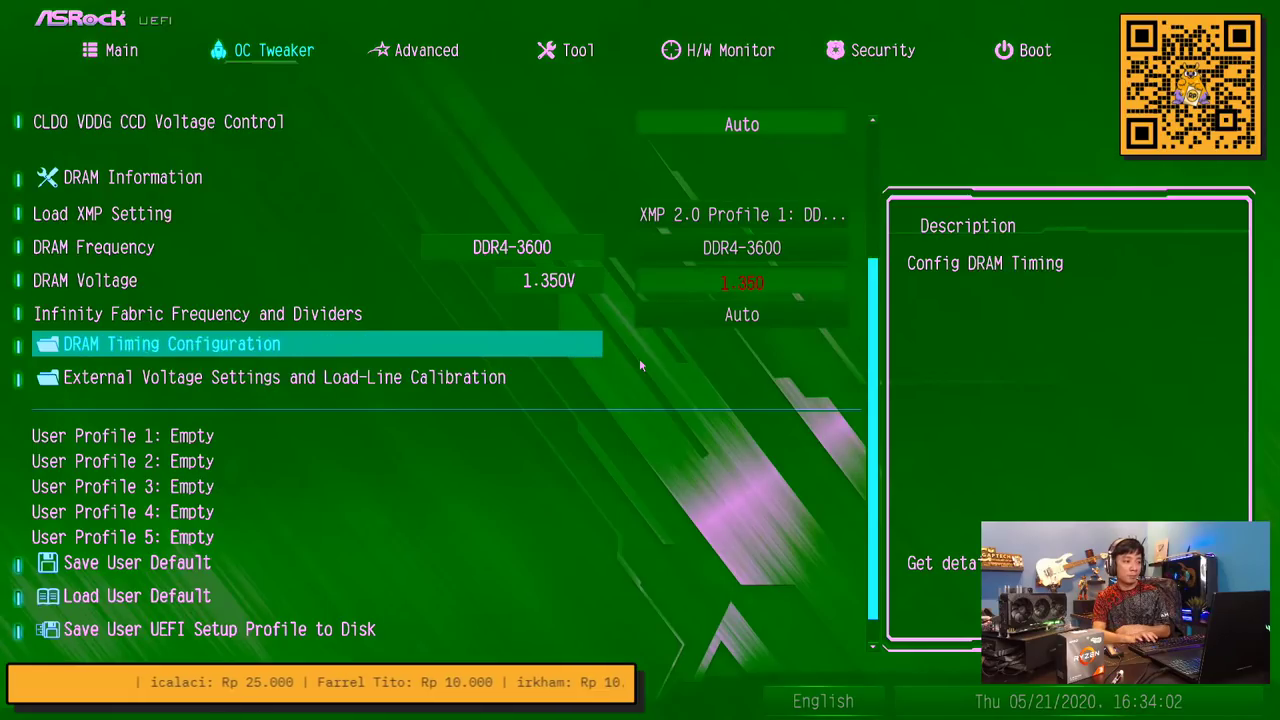
{"action": "key", "text": "Home"}
{"action": "key", "text": "Down"}
{"action": "key", "text": "Down"}
{"action": "key", "text": "Down"}
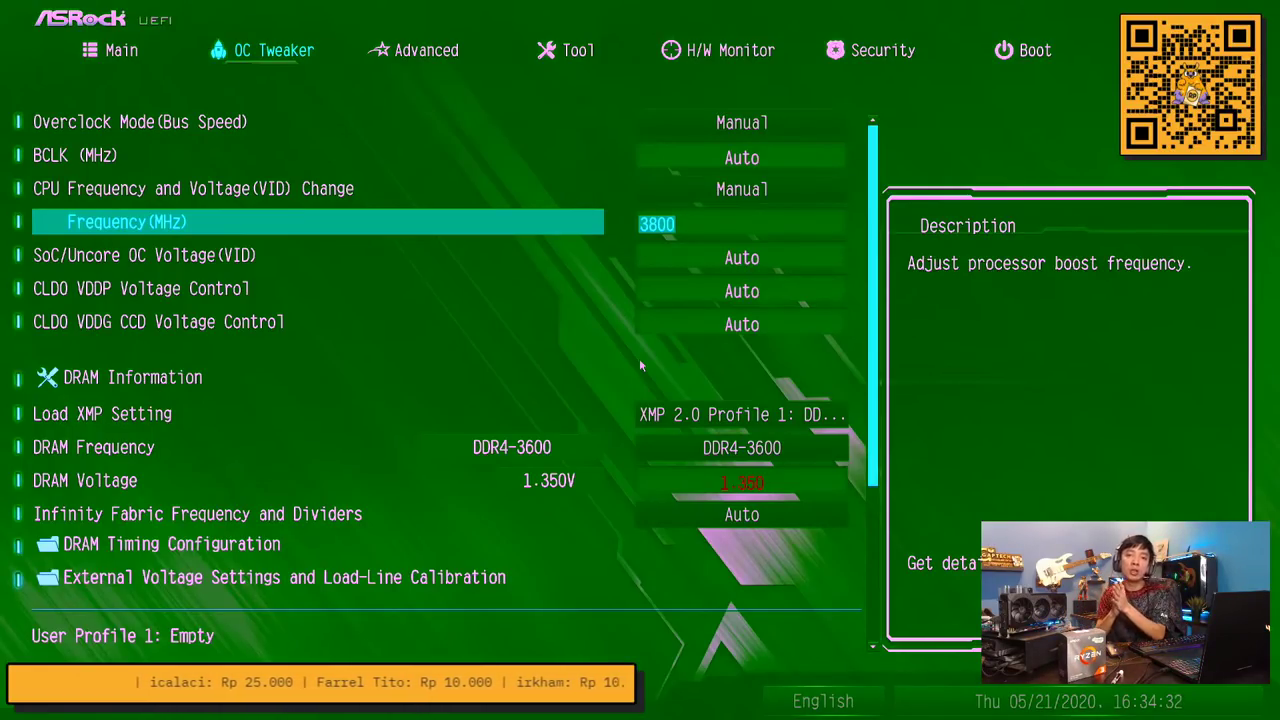
{"action": "type", "text": "4300"}
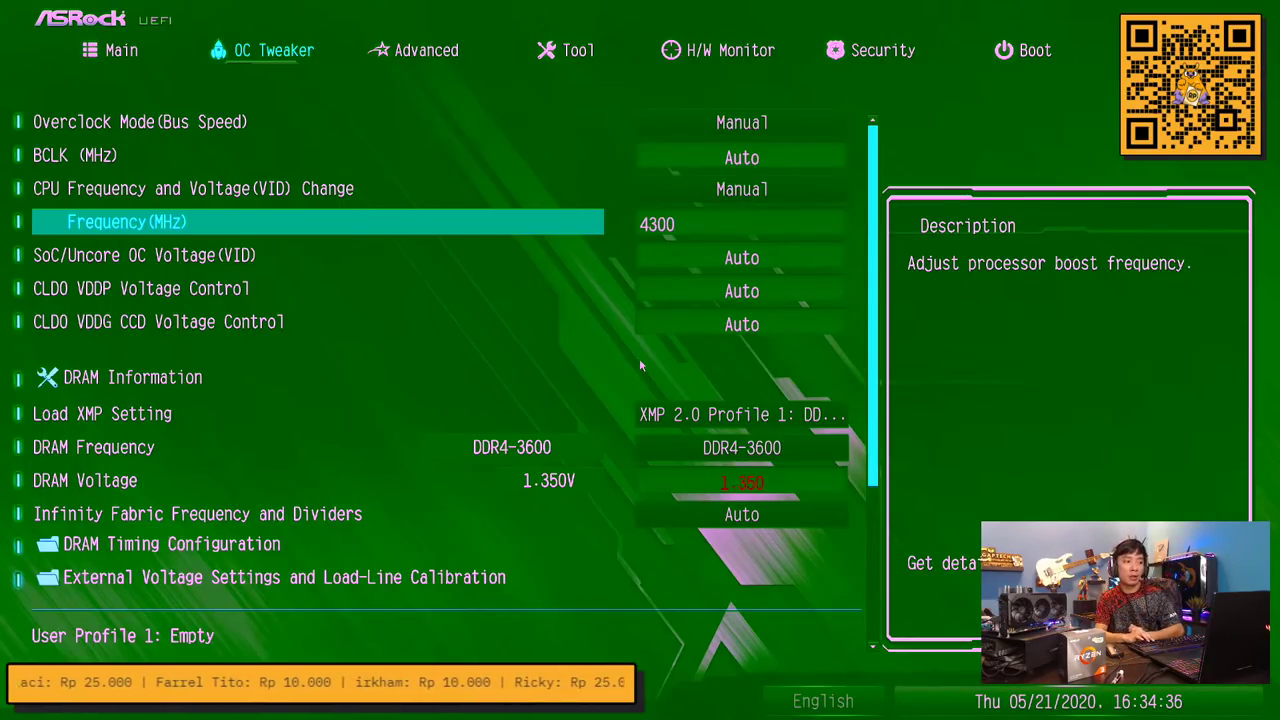
{"action": "key", "text": "Up"}
{"action": "key", "text": "Down"}
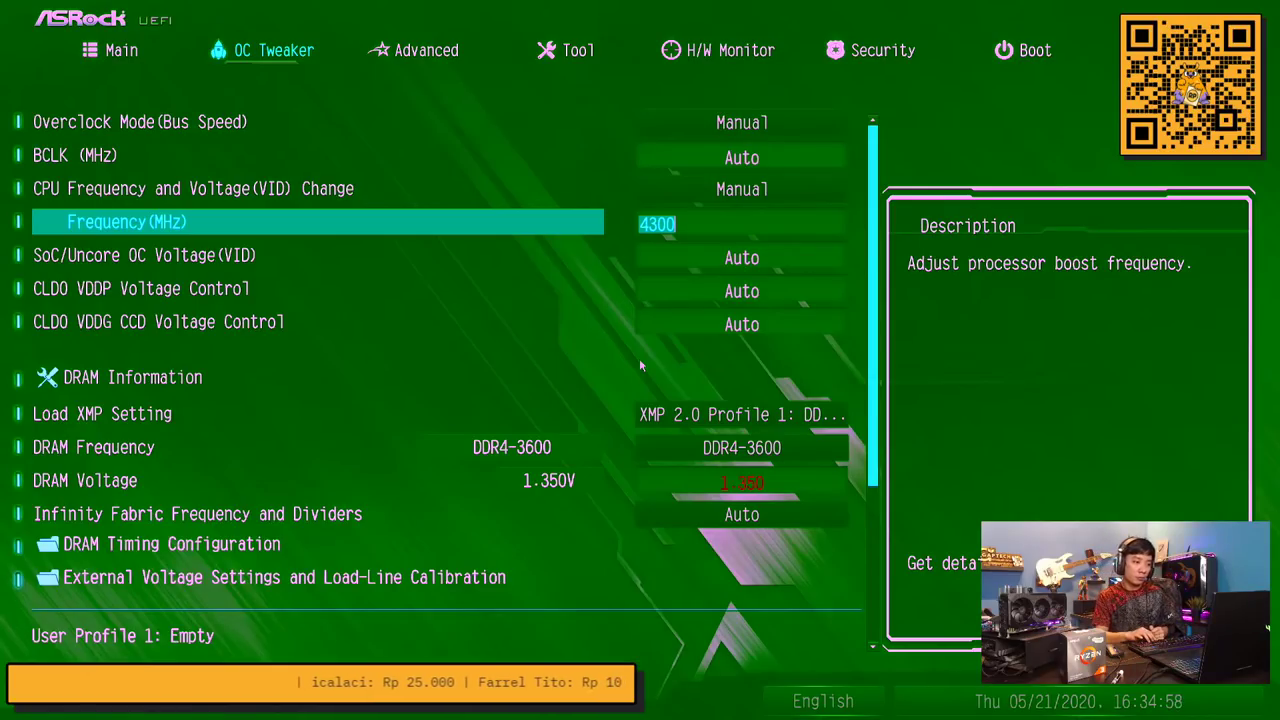
Save the configuration changes, exit the UEFI setup and boot into Windows
{"action": "key", "text": "Down"}
{"action": "key", "text": "Down"}
{"action": "key", "text": "Up"}
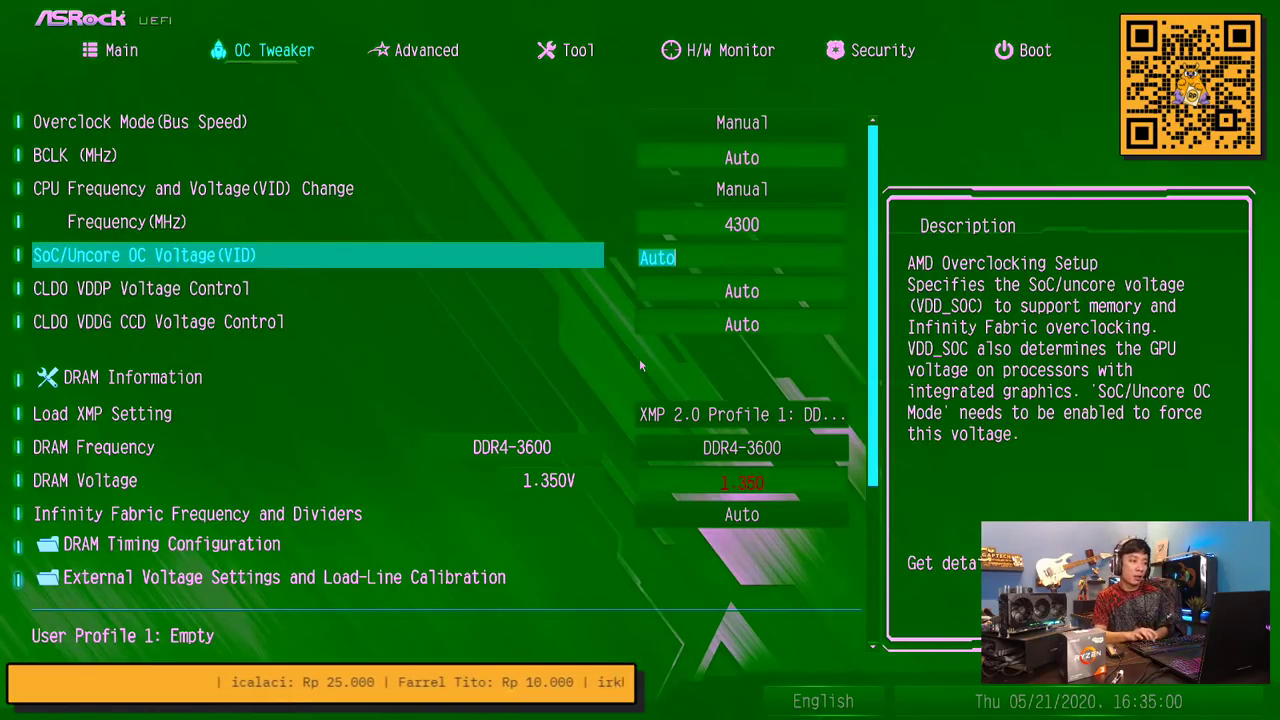
{"action": "key", "text": "Down"}
{"action": "key", "text": "F10"}
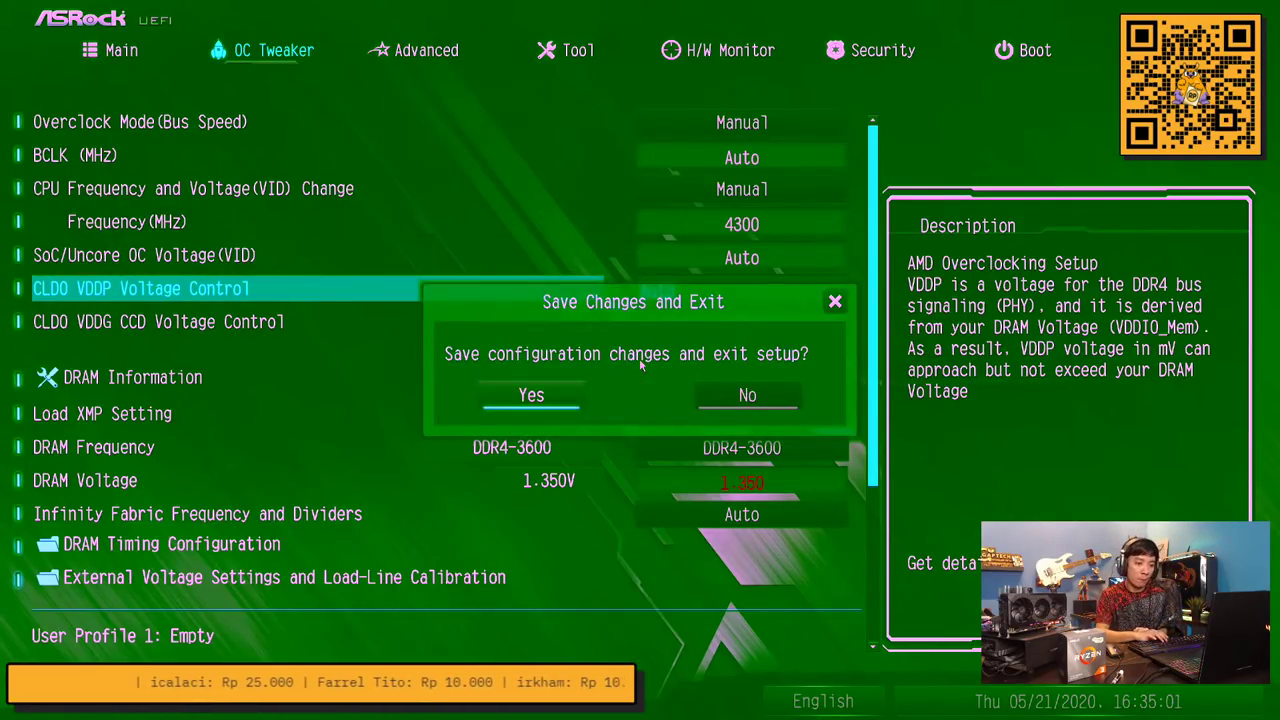
{"action": "key", "text": "Return"}
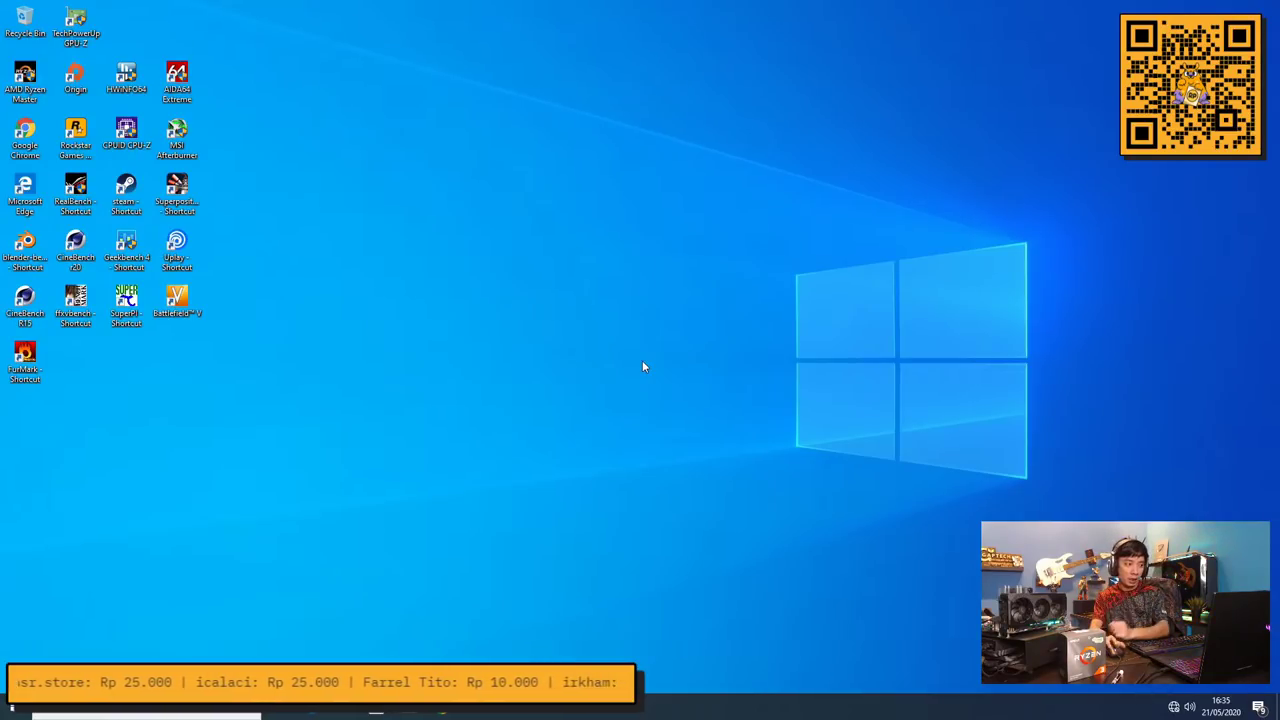
Launch CPU-Z and start HWiNFO64 in sensors-only mode, allowing both apps to make changes
{"action": "double_click", "coordinate": [150, 140]}
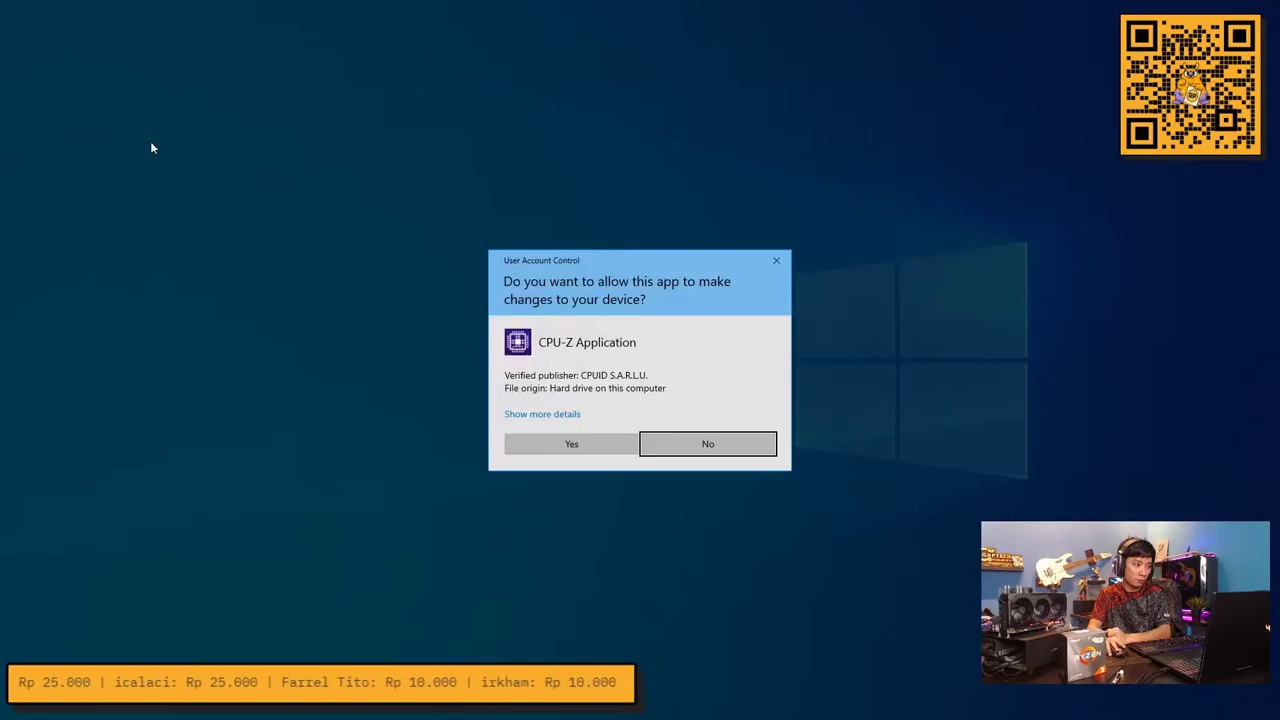
{"action": "left_click", "coordinate": [548, 453]}
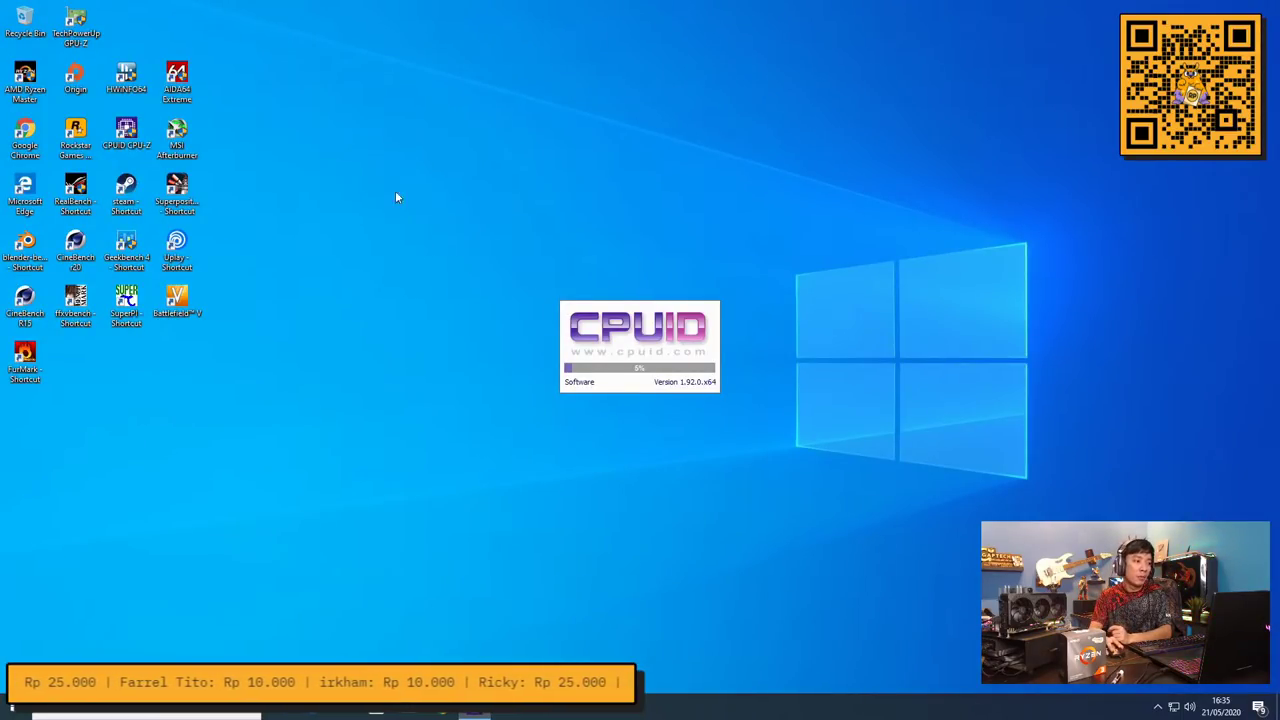
{"action": "double_click", "coordinate": [128, 82]}
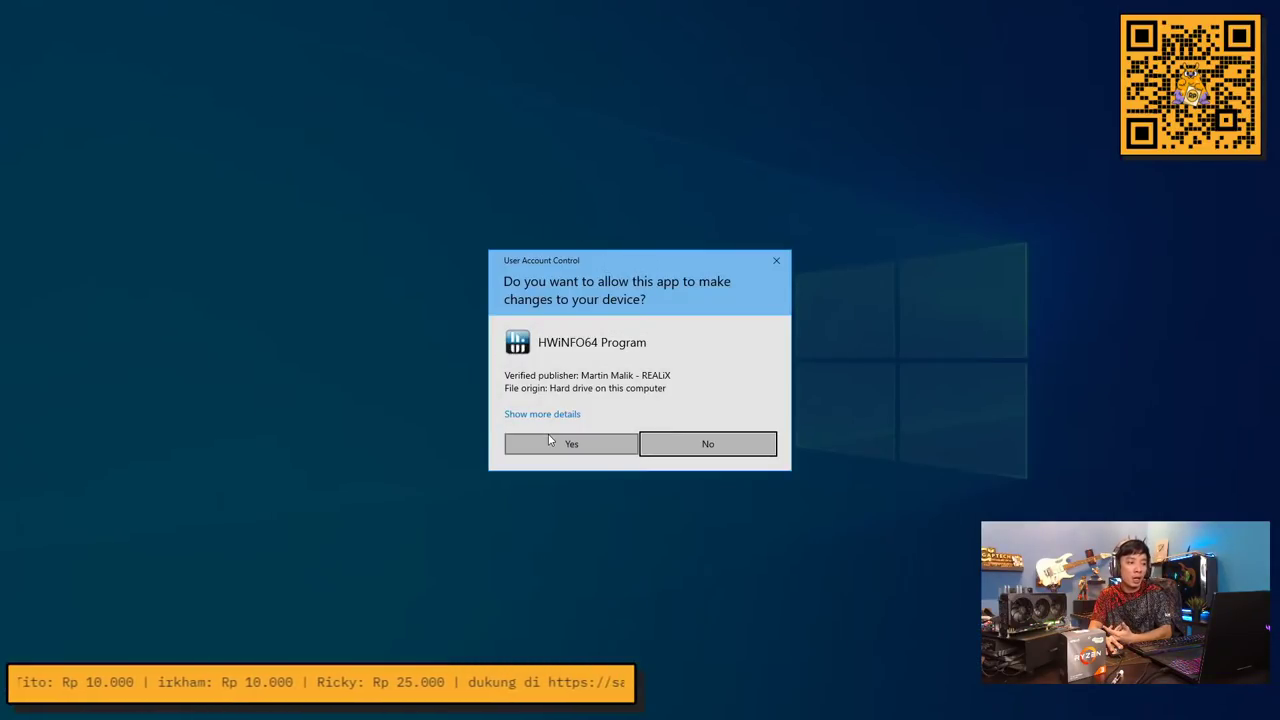
{"action": "left_click", "coordinate": [548, 440]}
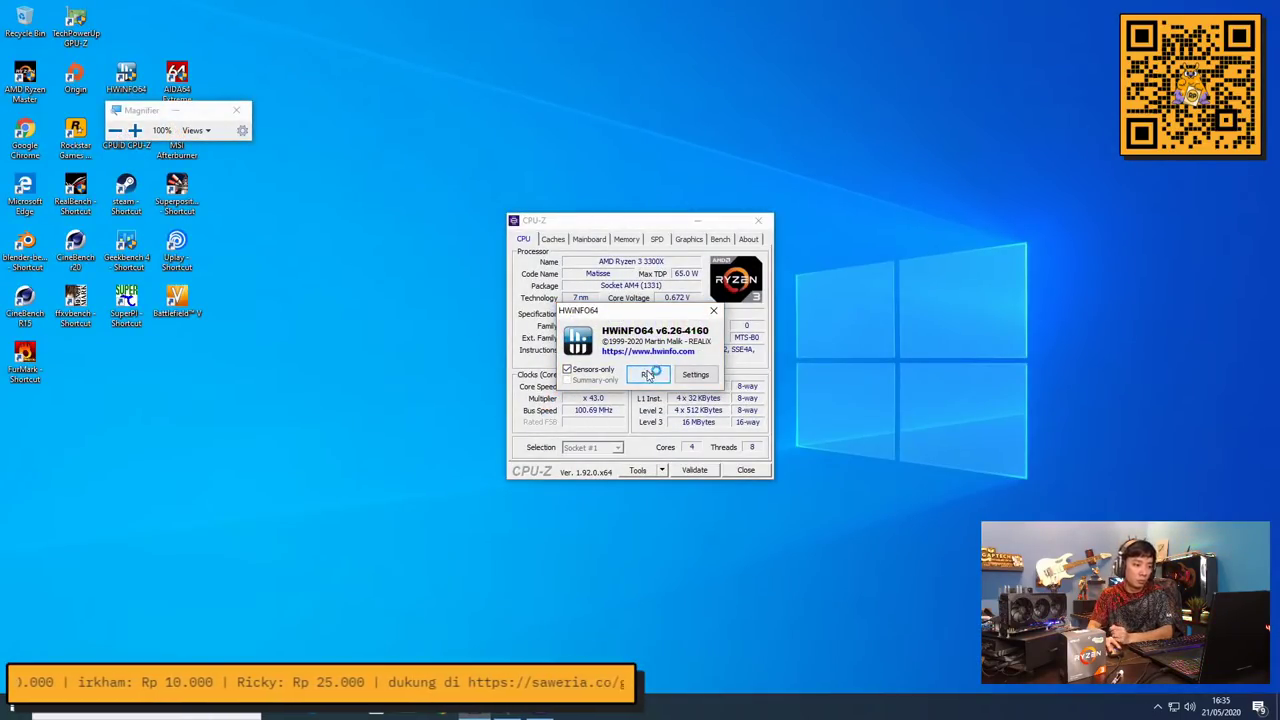
{"action": "left_click", "coordinate": [648, 374]}
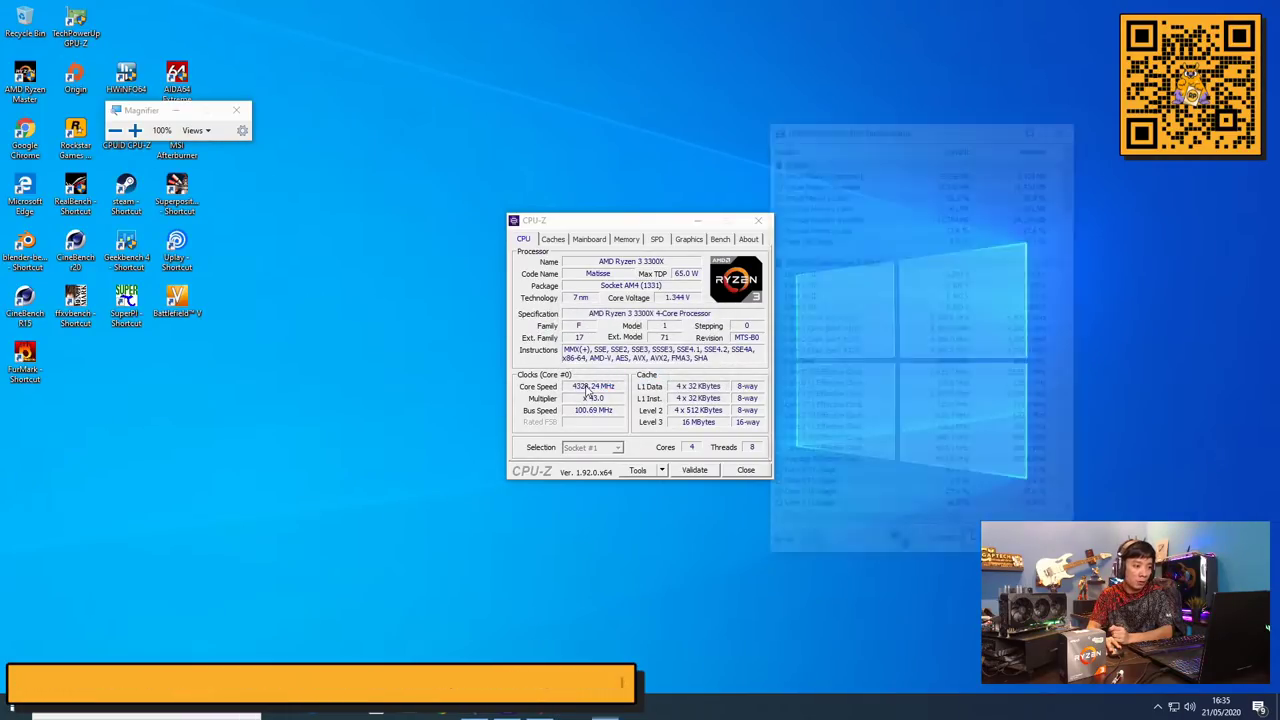
Open Cinebench R15, shrink it to a window that leaves the HWiNFO64 sensors partly visible, and run its CPU test
{"action": "left_click", "coordinate": [134, 130]}
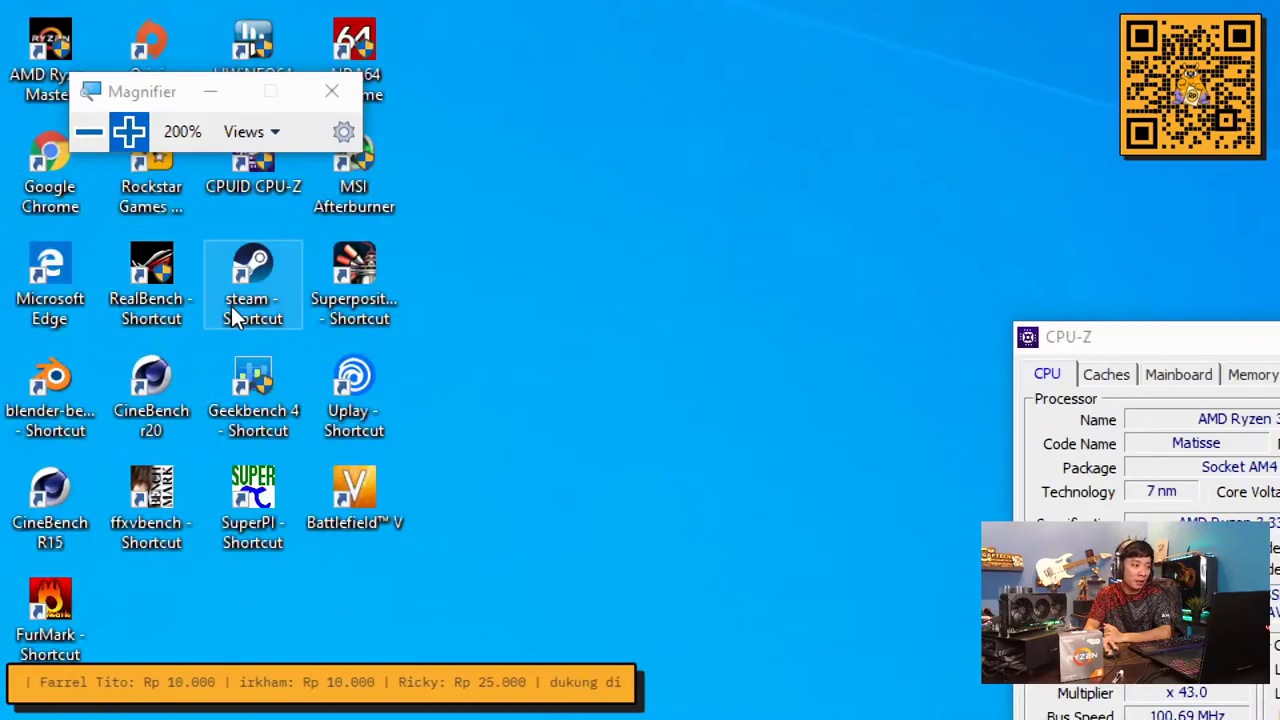
{"action": "left_click", "coordinate": [48, 505]}
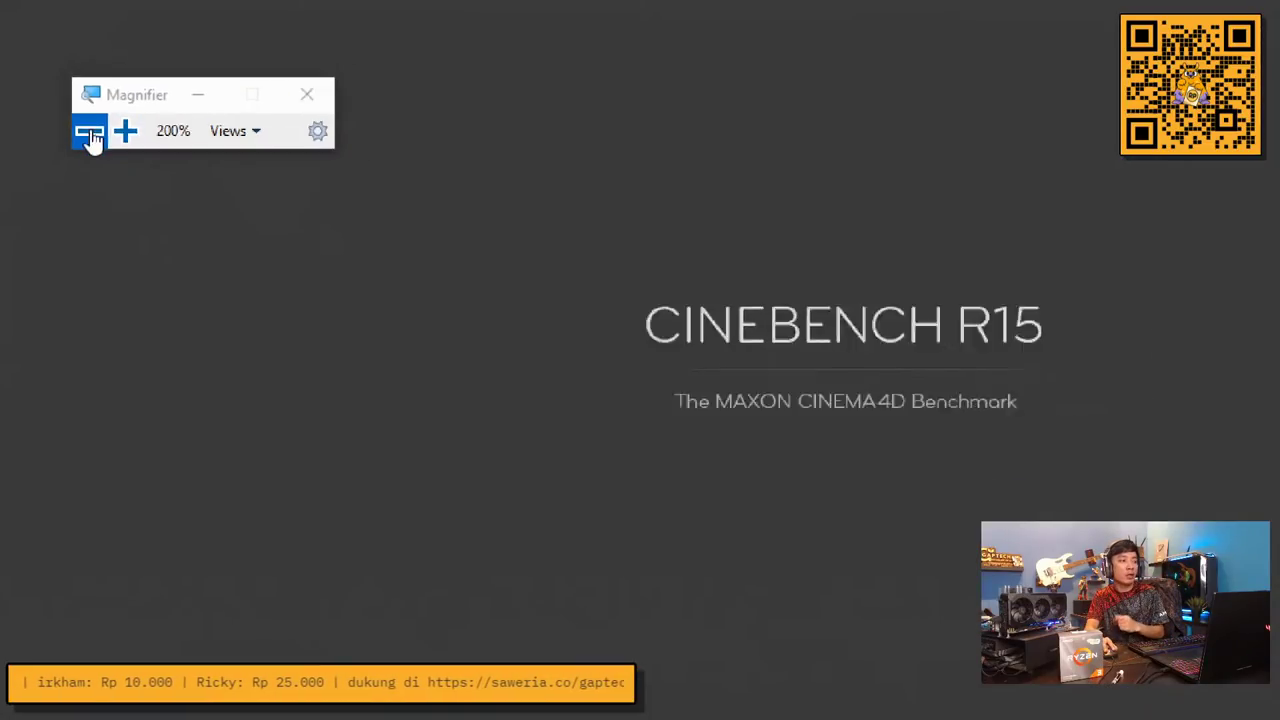
{"action": "left_click", "coordinate": [89, 133]}
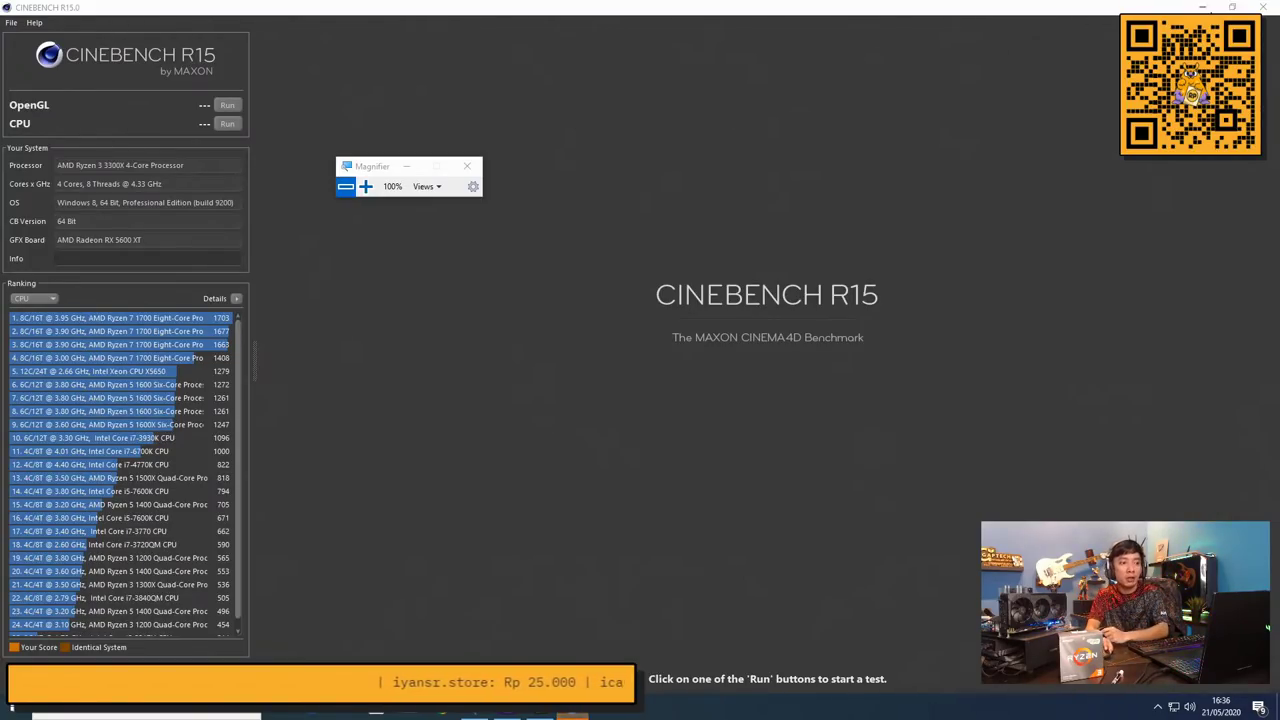
{"action": "left_click", "coordinate": [1232, 7]}
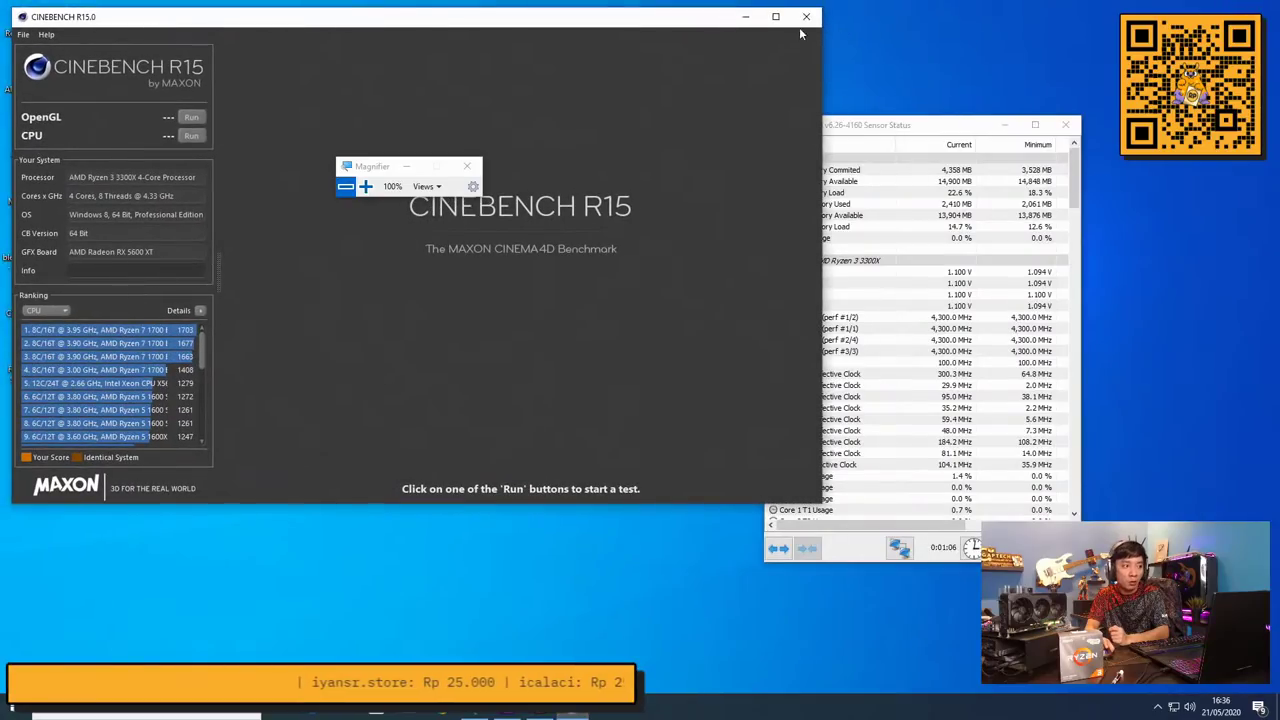
{"action": "left_click_drag", "start_coordinate": [556, 22], "coordinate": [651, 70]}
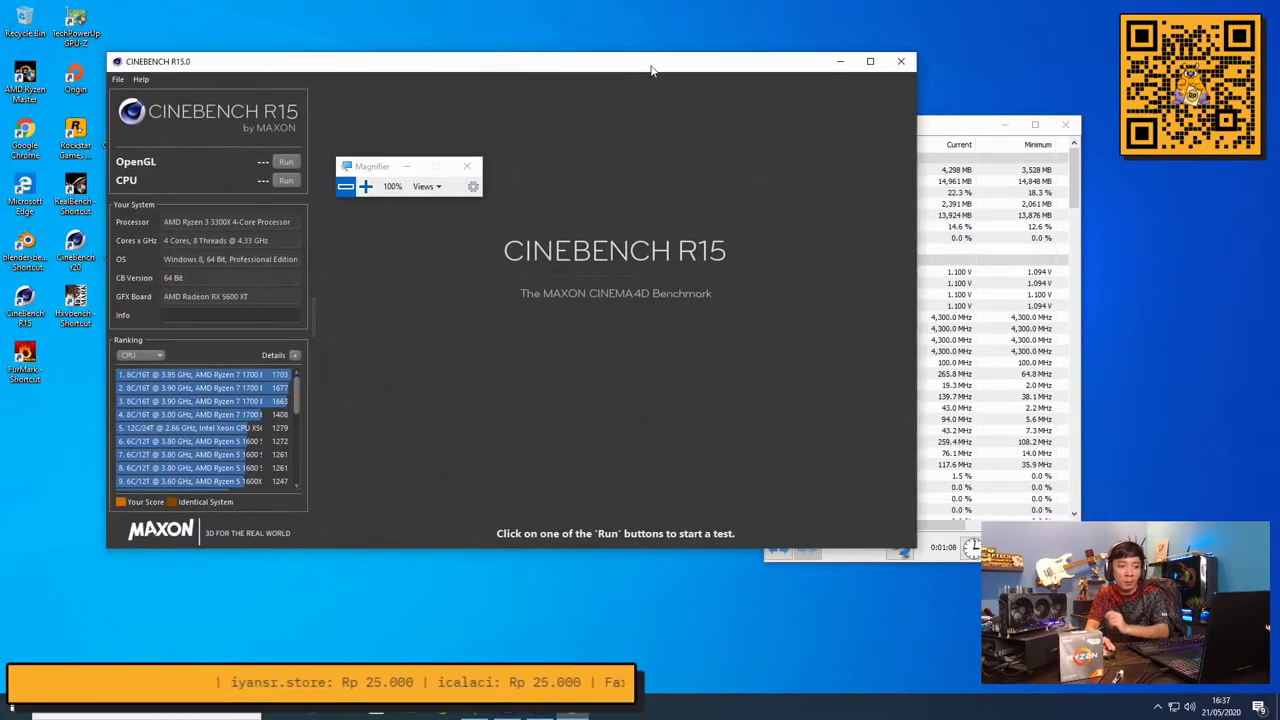
{"action": "left_click", "coordinate": [288, 181]}
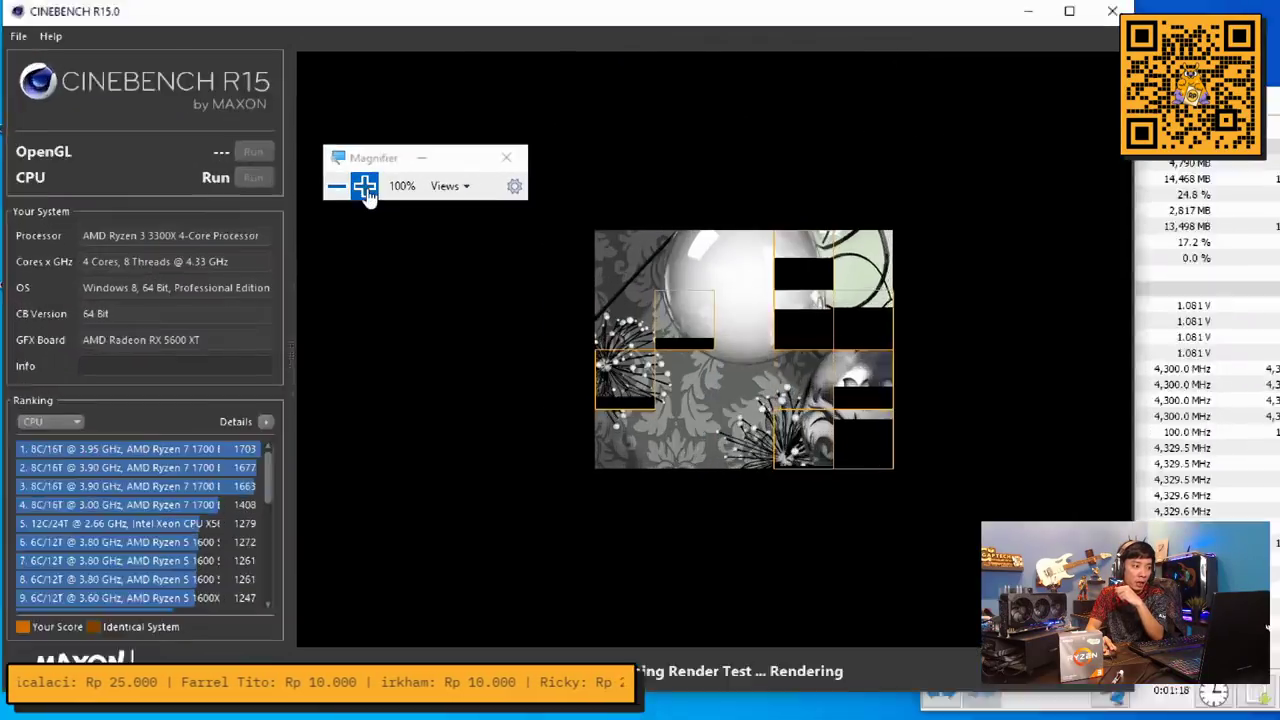
Examine the magnified HWiNFO64 readings for core clocks, usage, memory timings, CPU temperatures, voltages and power around the render
{"action": "left_click", "coordinate": [368, 188]}
{"action": "left_click", "coordinate": [941, 250]}
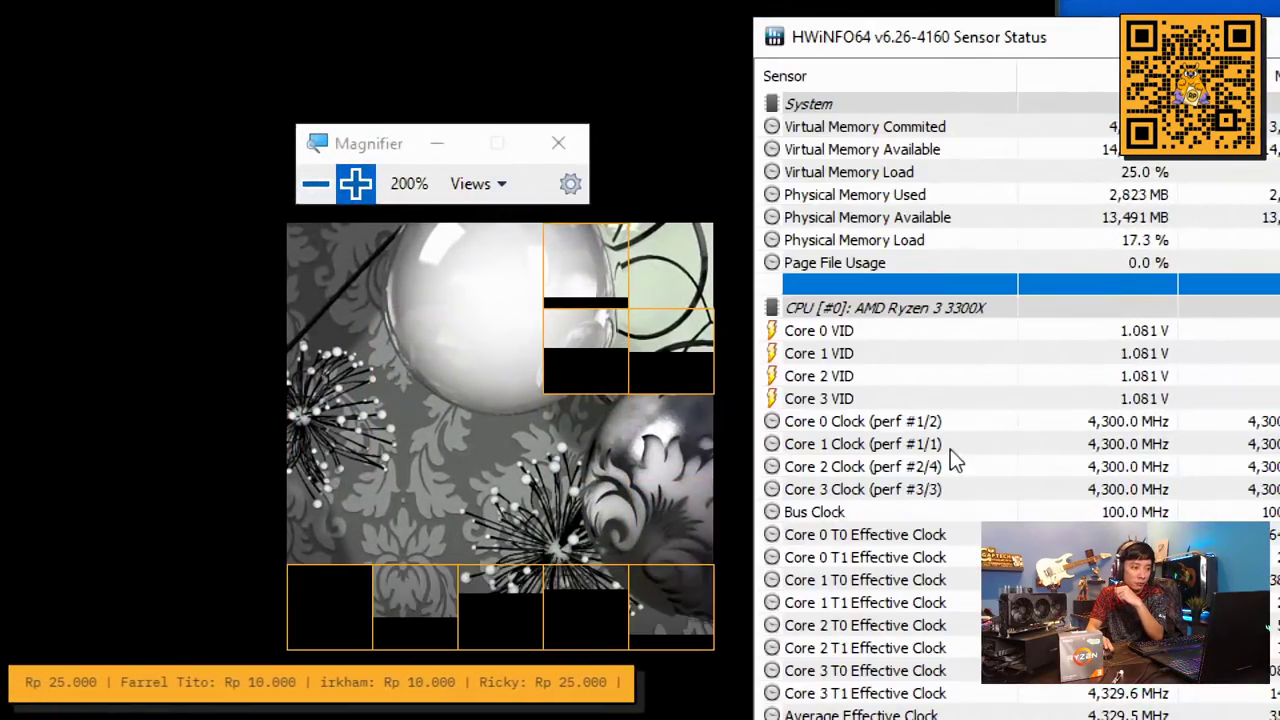
{"action": "scroll", "coordinate": [999, 457], "scroll_direction": "down", "scroll_amount": 5}
{"action": "scroll", "coordinate": [1135, 390], "scroll_direction": "up", "scroll_amount": 3}
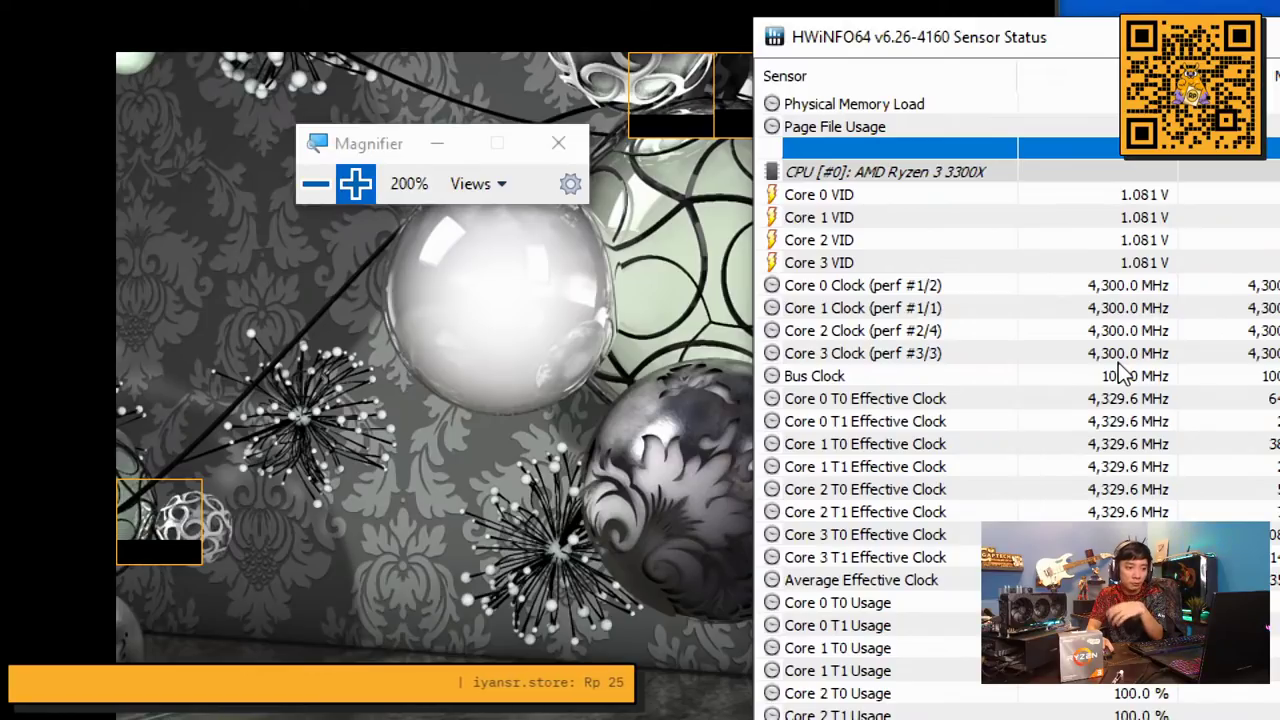
{"action": "scroll", "coordinate": [1122, 373], "scroll_direction": "down", "scroll_amount": 4}
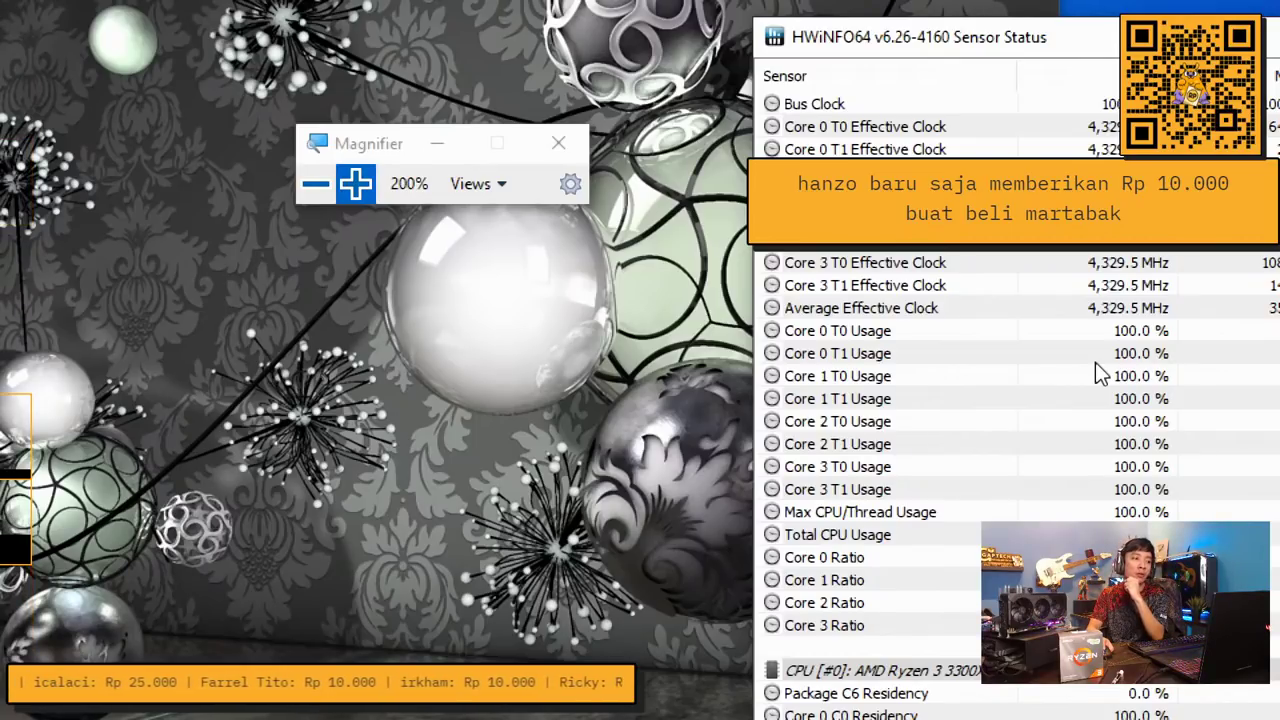
{"action": "scroll", "coordinate": [1097, 370], "scroll_direction": "down", "scroll_amount": 14}
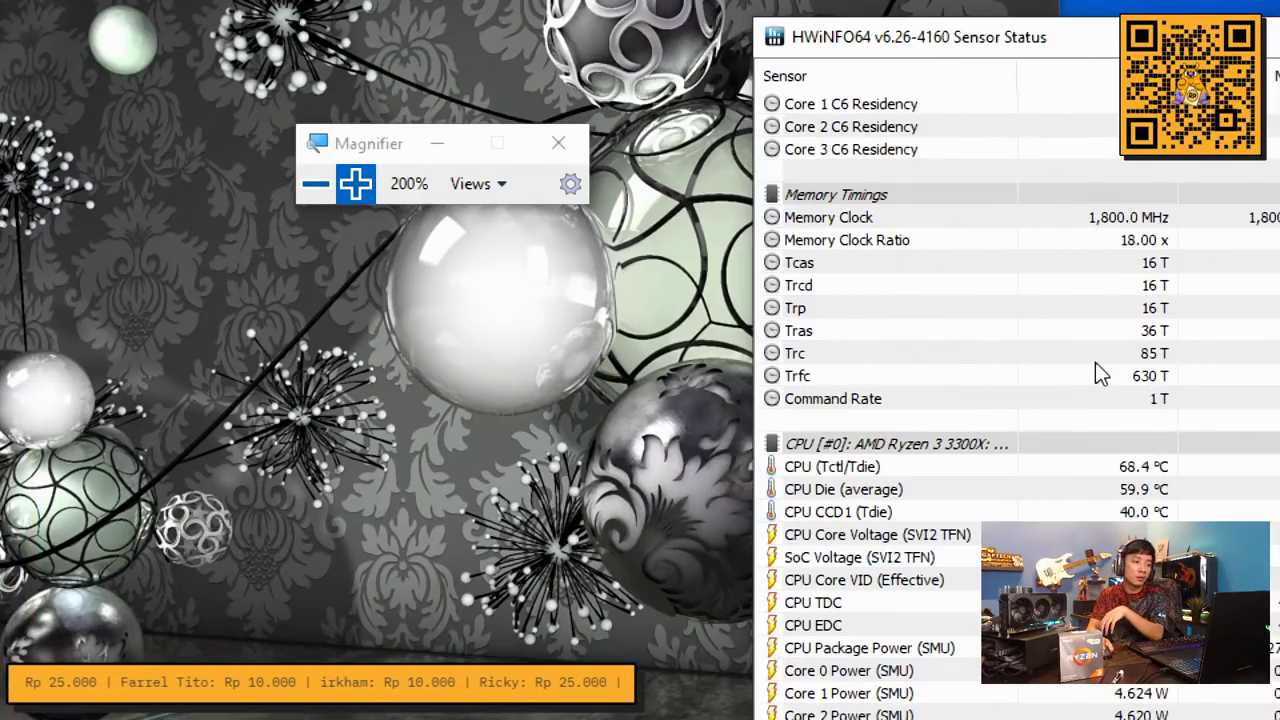
{"action": "scroll", "coordinate": [1097, 370], "scroll_direction": "down", "scroll_amount": 4}
{"action": "scroll", "coordinate": [1095, 362], "scroll_direction": "up", "scroll_amount": 2}
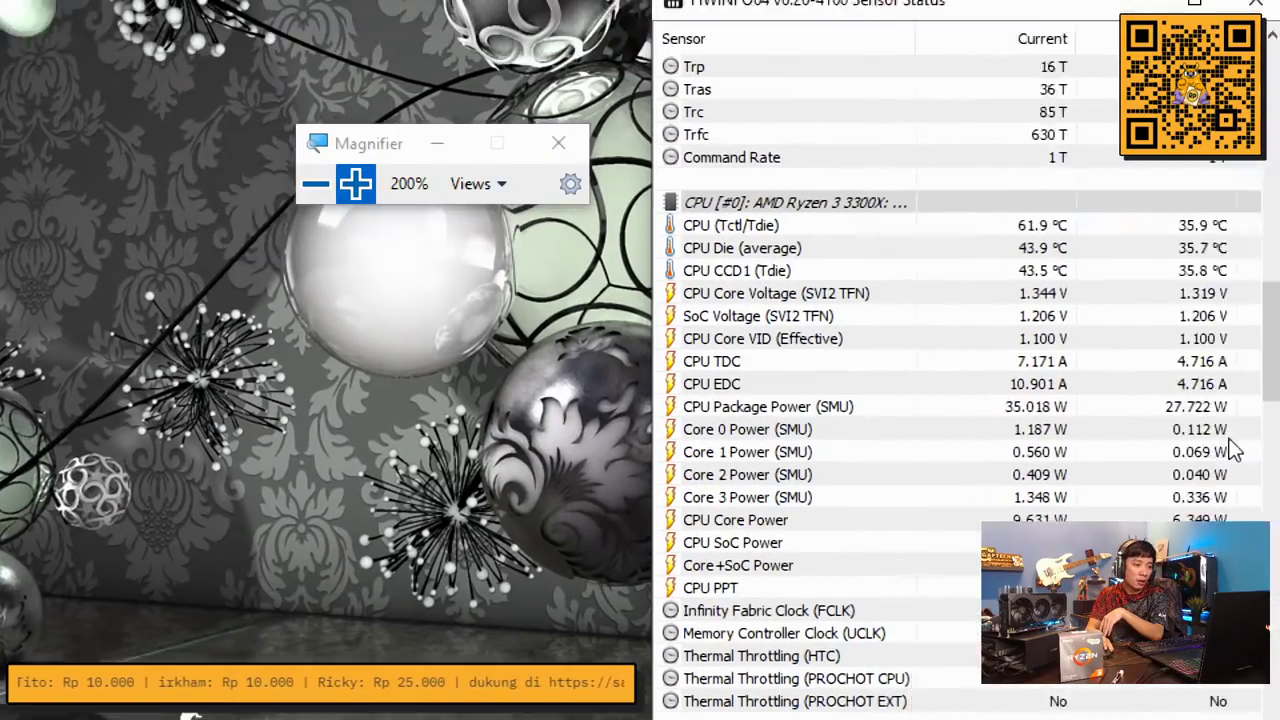
{"action": "scroll", "coordinate": [722, 492], "scroll_direction": "down", "scroll_amount": 4}
{"action": "scroll", "coordinate": [722, 490], "scroll_direction": "up", "scroll_amount": 4}
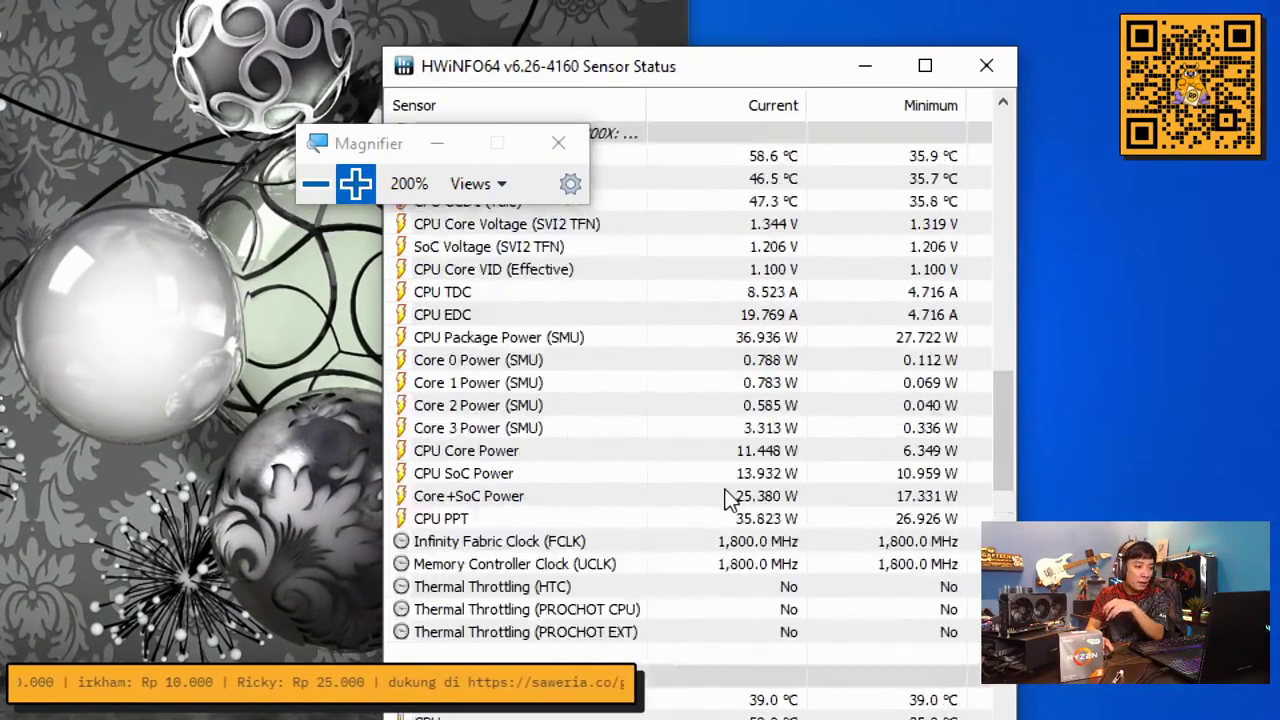
Widen the HWiNFO64 sensor window to include the Maximum column and check the peak CPU temperature, voltage and power values
{"action": "left_click_drag", "start_coordinate": [1017, 325], "coordinate": [1214, 325]}
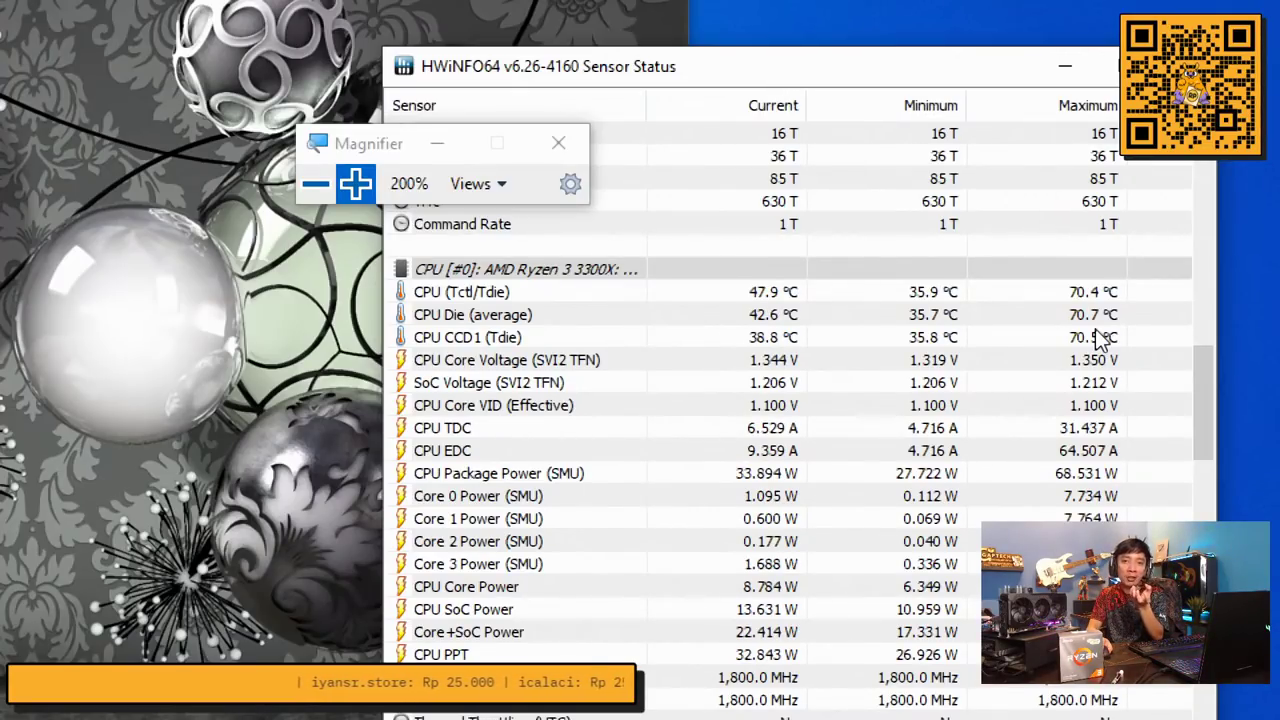
{"action": "scroll", "coordinate": [1094, 340], "scroll_direction": "down", "scroll_amount": 3}
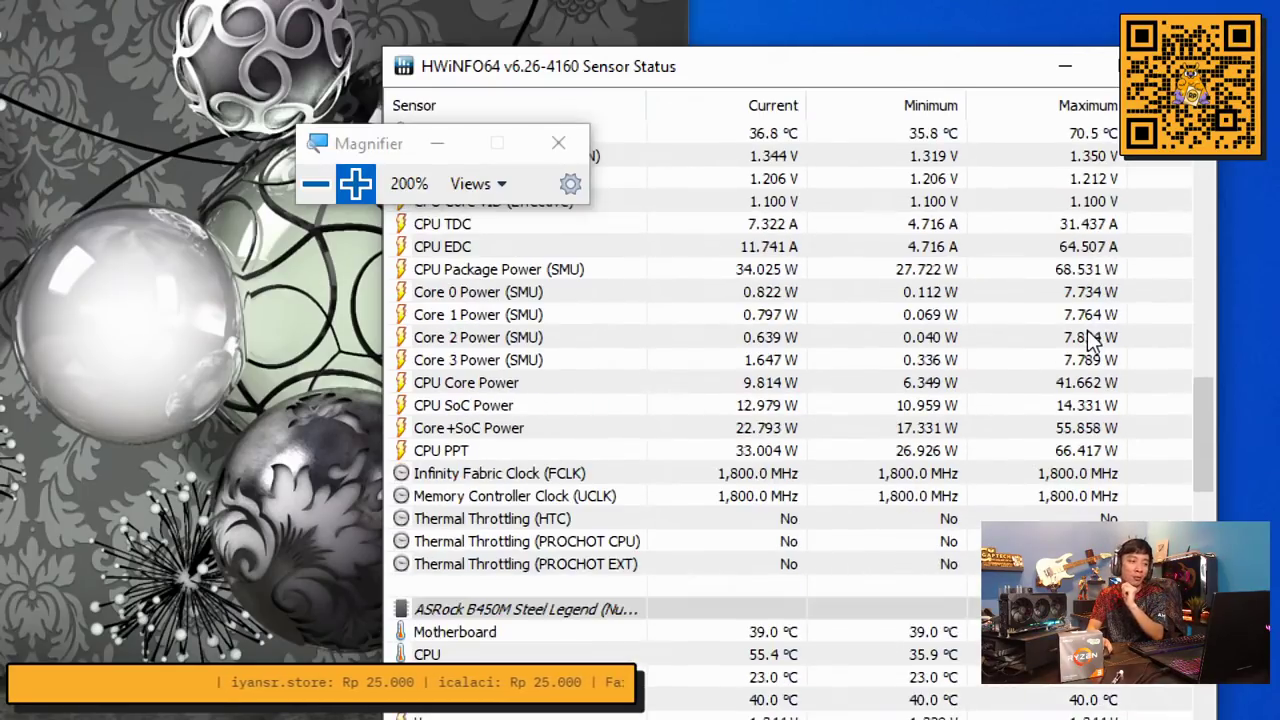
{"action": "left_click", "coordinate": [1072, 271]}
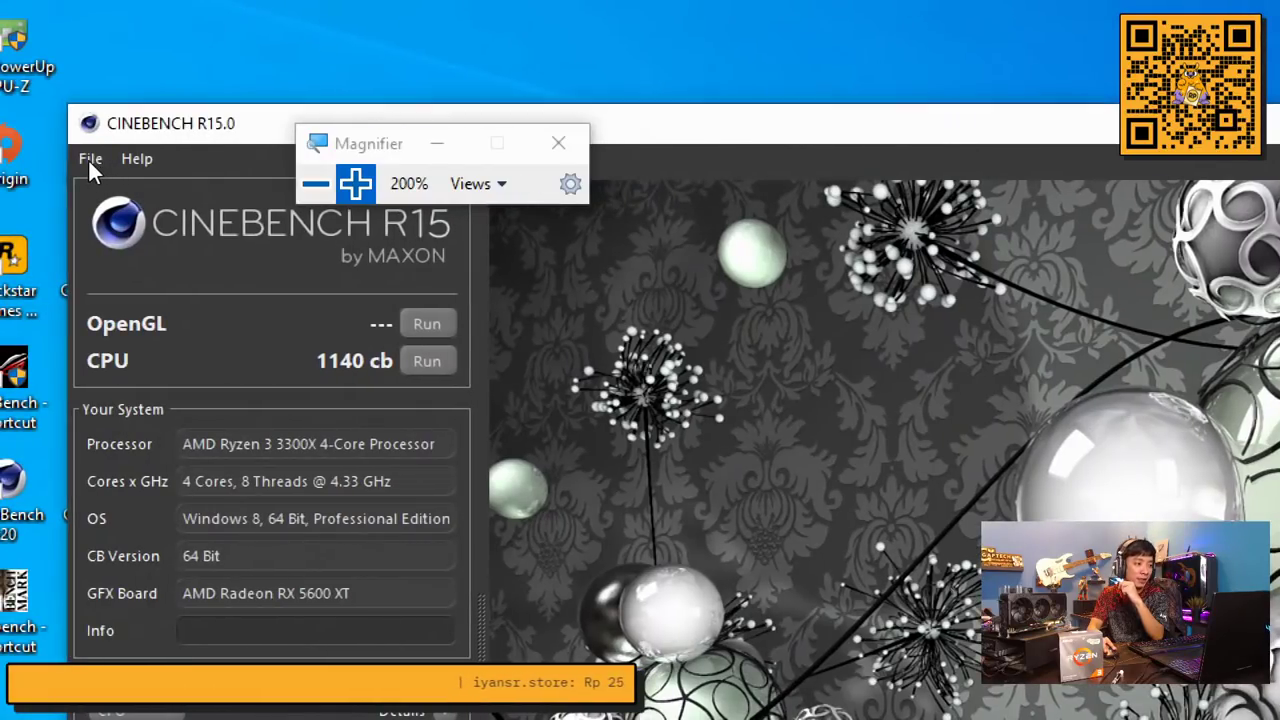
Turn on the advanced benchmark tests in Cinebench R15 and run the CPU (Single Core) test
{"action": "left_click", "coordinate": [89, 158]}
{"action": "left_click", "coordinate": [99, 229]}
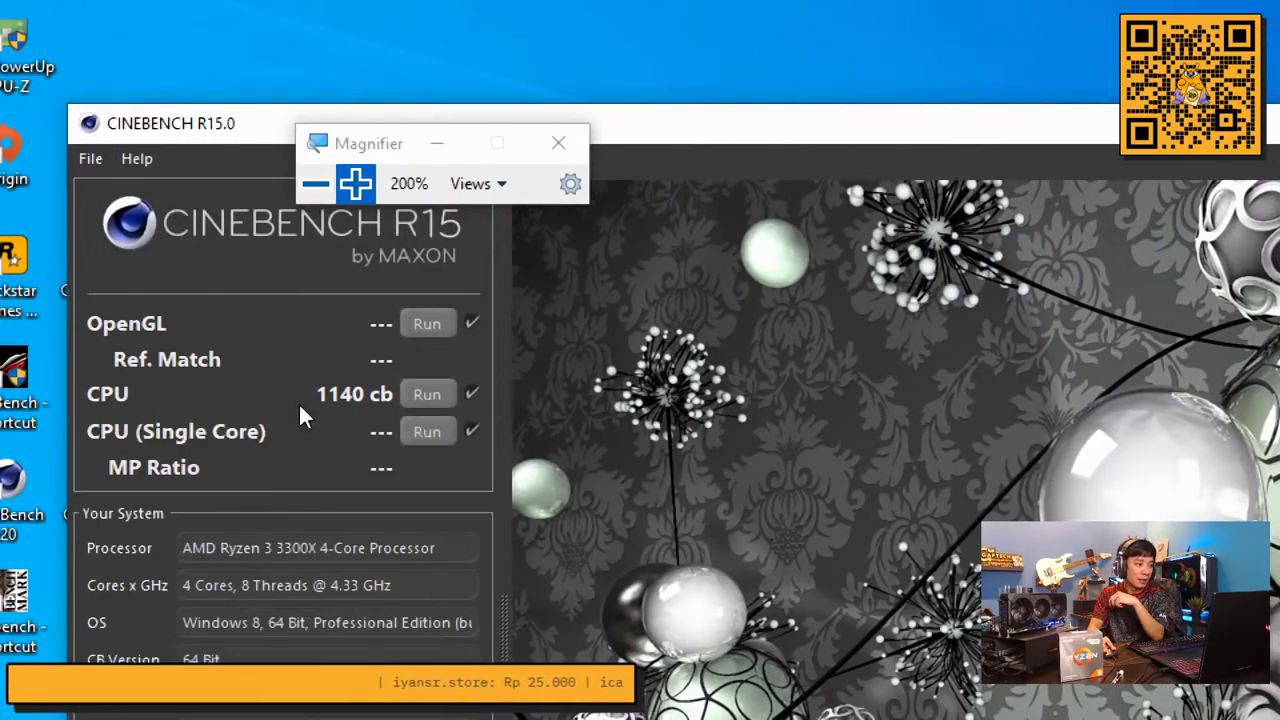
{"action": "left_click", "coordinate": [424, 433]}
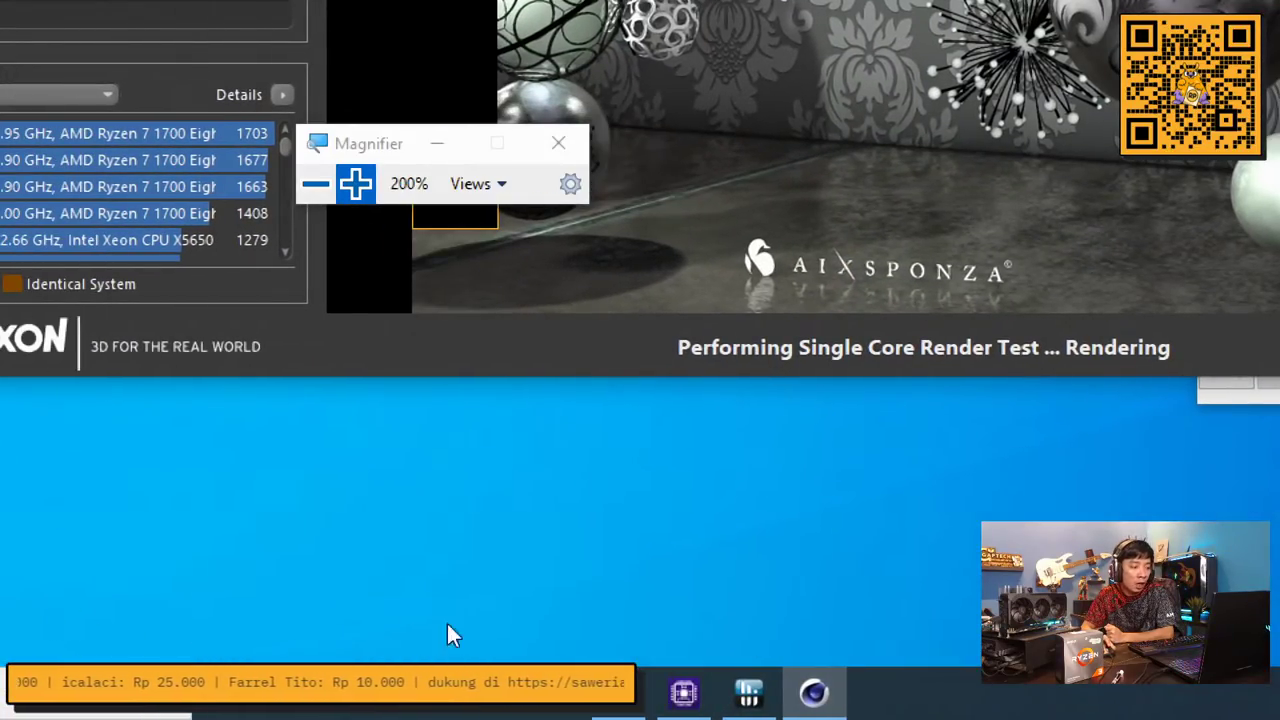
Bring CPU-Z in front of the Cinebench R15 single-core render, examine its core clock and voltage, and hide it again
{"action": "left_click", "coordinate": [686, 691]}
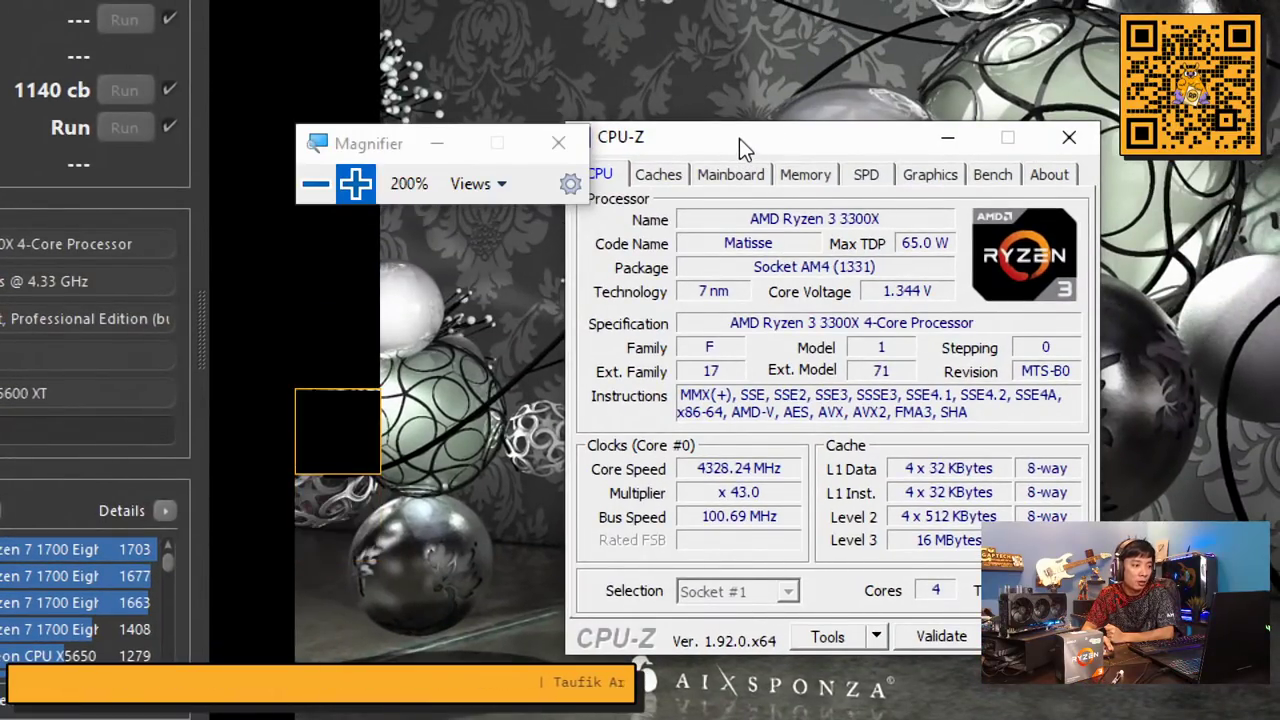
{"action": "left_click_drag", "start_coordinate": [739, 138], "coordinate": [566, 97]}
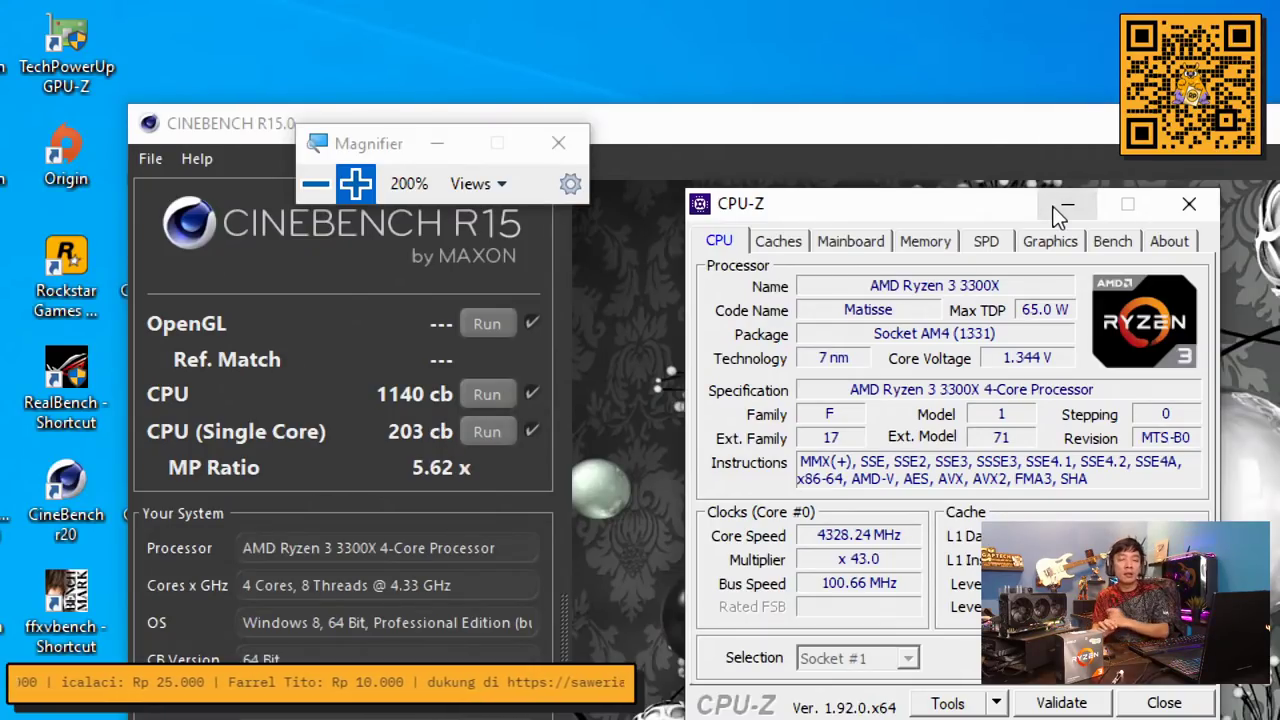
{"action": "left_click", "coordinate": [872, 130]}
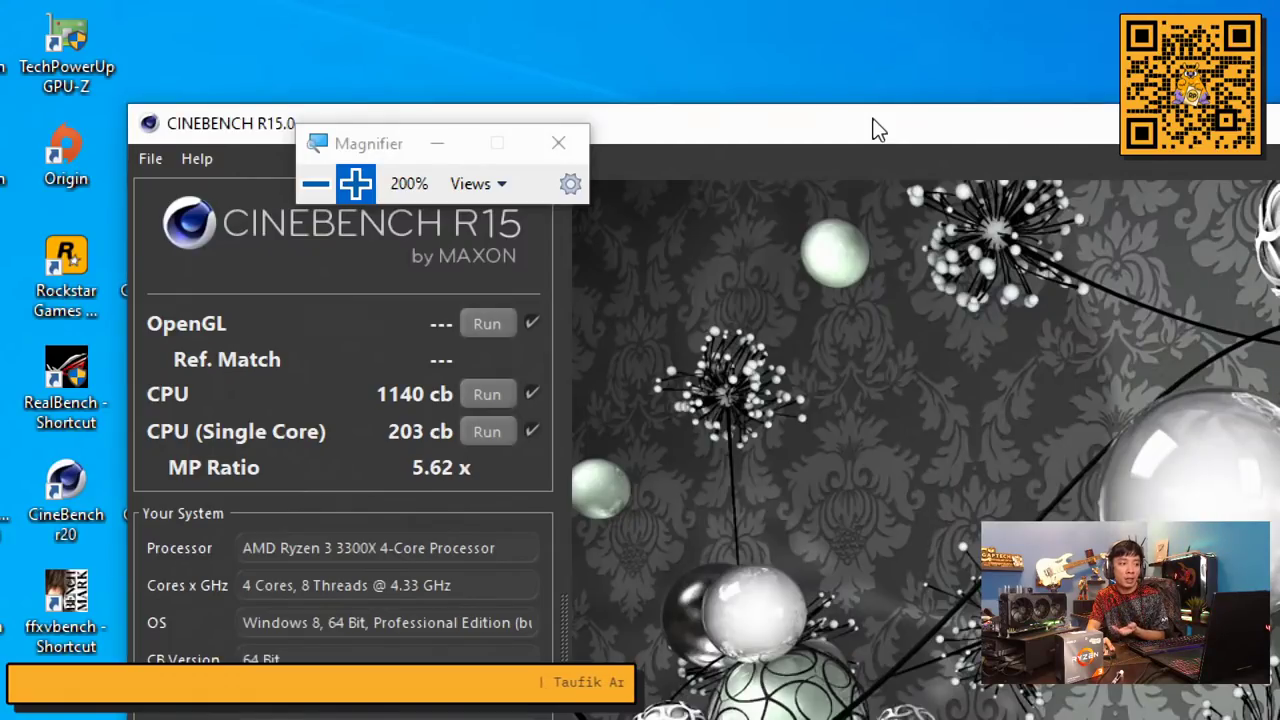
Rerun the Cinebench R15 CPU test and return the Magnifier to 100% with the HWiNFO64 sensor window in front
{"action": "left_click", "coordinate": [485, 394]}
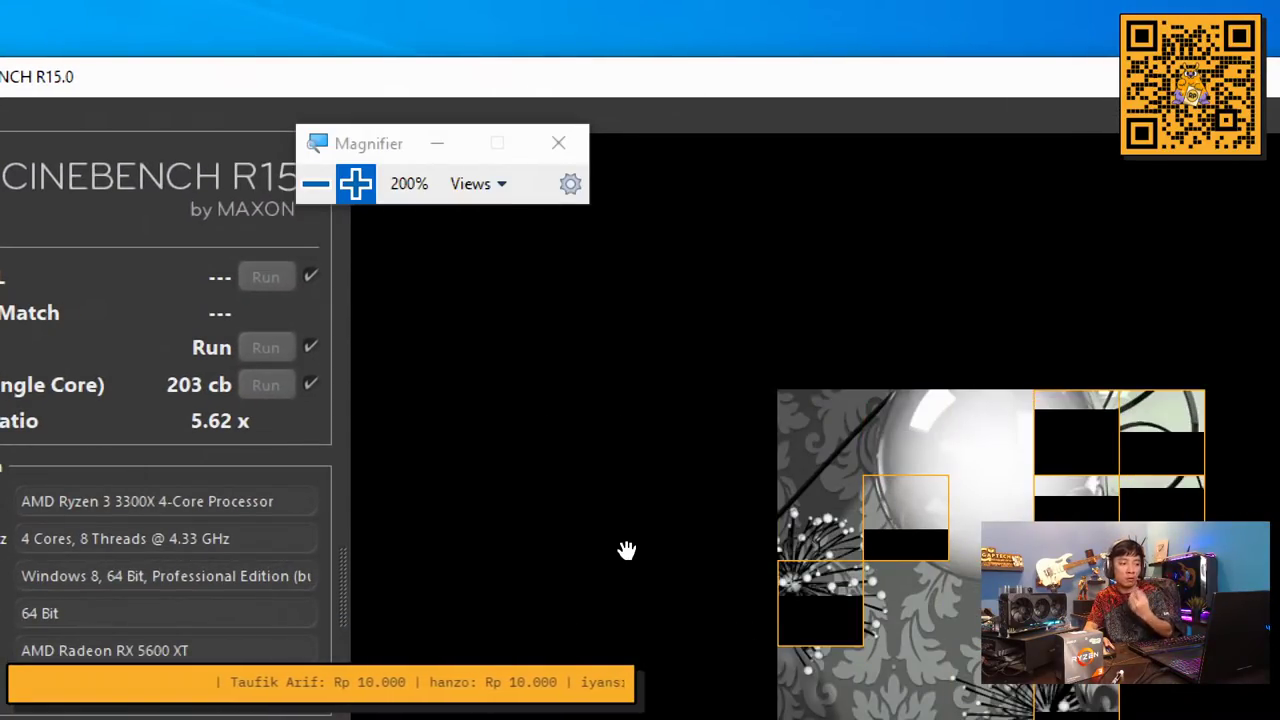
{"action": "left_click", "coordinate": [315, 183]}
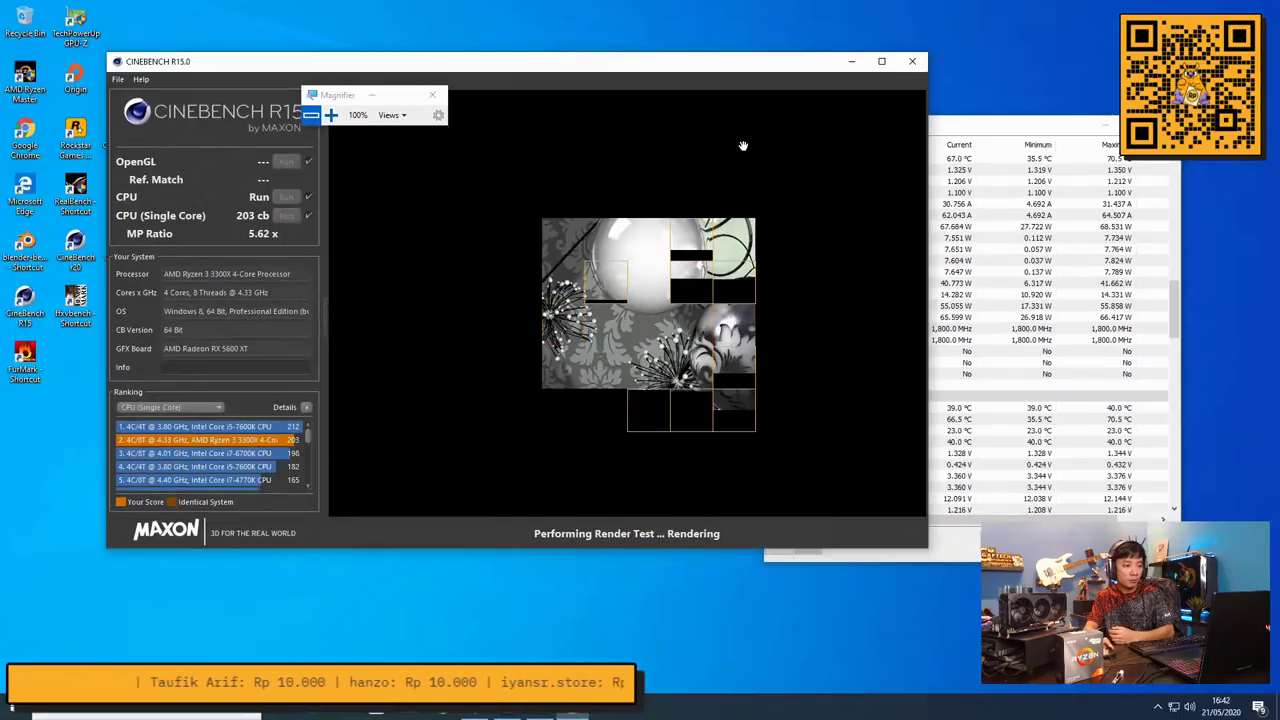
{"action": "left_click", "coordinate": [950, 226]}
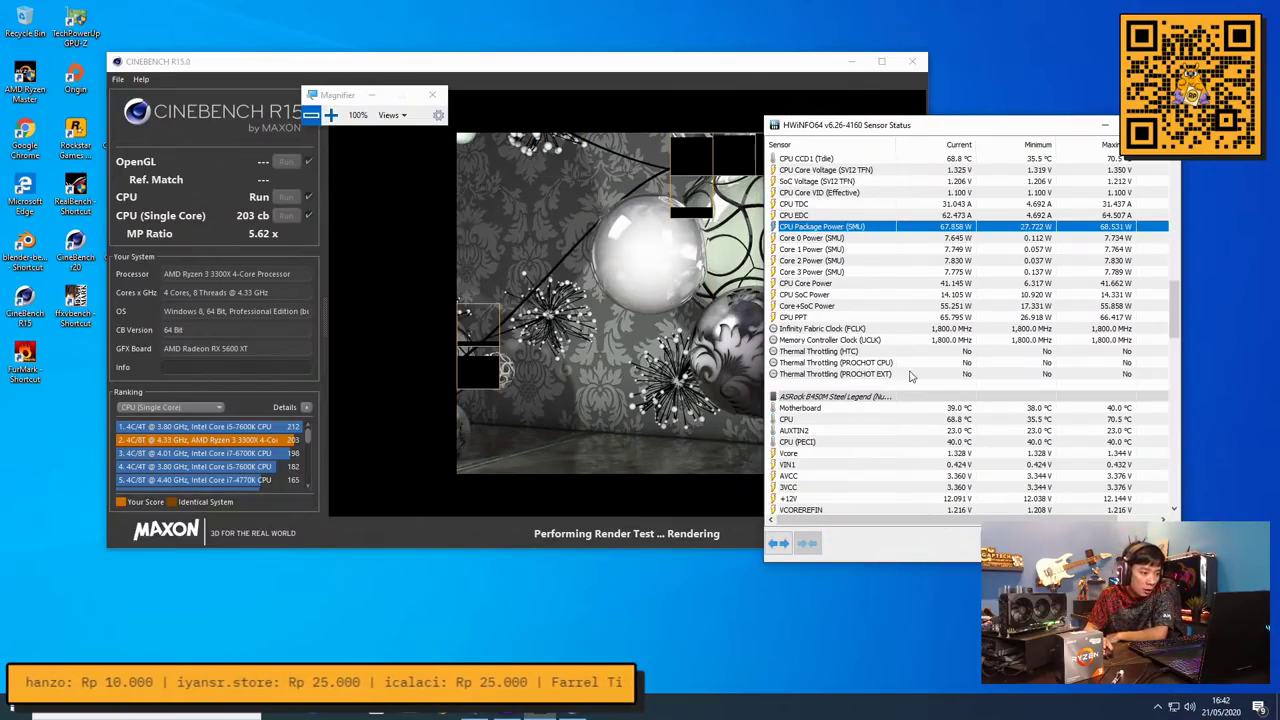
Look through the HWiNFO64 CPU power, motherboard voltage and temperature readings during the render
{"action": "scroll", "coordinate": [962, 436], "scroll_direction": "down", "scroll_amount": 1}
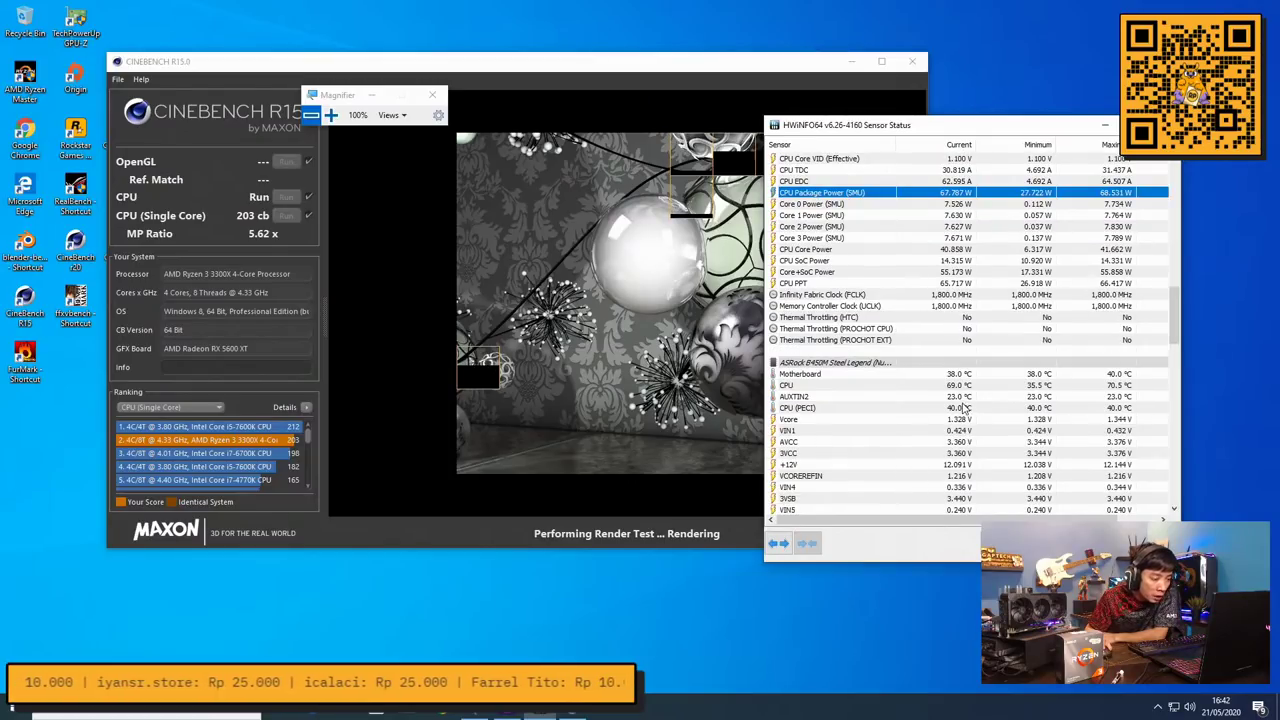
{"action": "scroll", "coordinate": [965, 408], "scroll_direction": "down", "scroll_amount": 4}
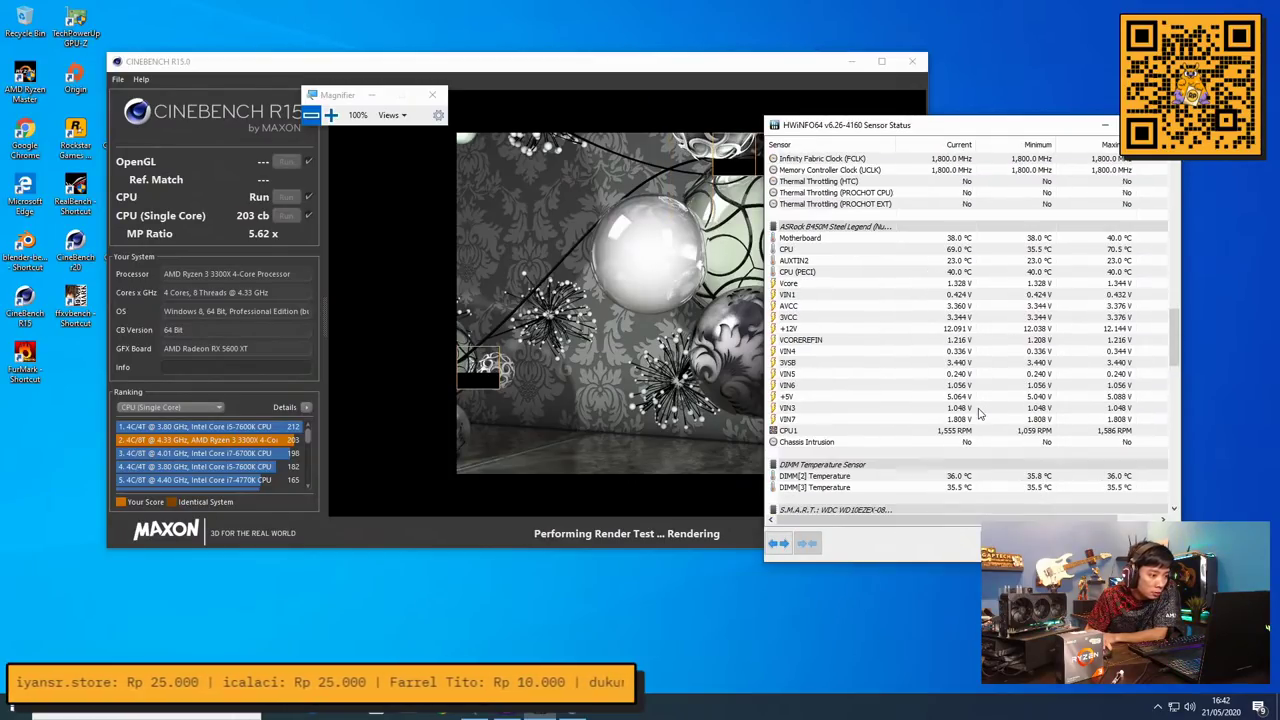
{"action": "scroll", "coordinate": [980, 412], "scroll_direction": "down", "scroll_amount": 2}
{"action": "scroll", "coordinate": [977, 409], "scroll_direction": "up", "scroll_amount": 6}
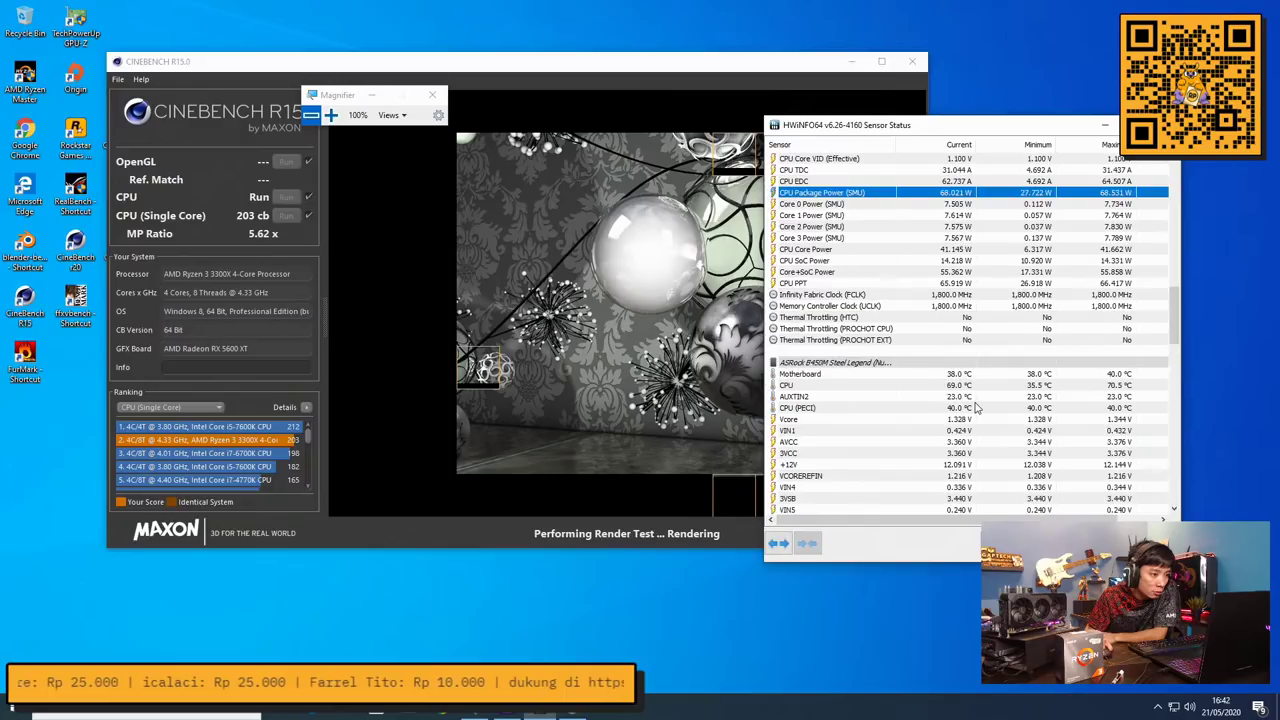
{"action": "scroll", "coordinate": [977, 408], "scroll_direction": "up", "scroll_amount": 3}
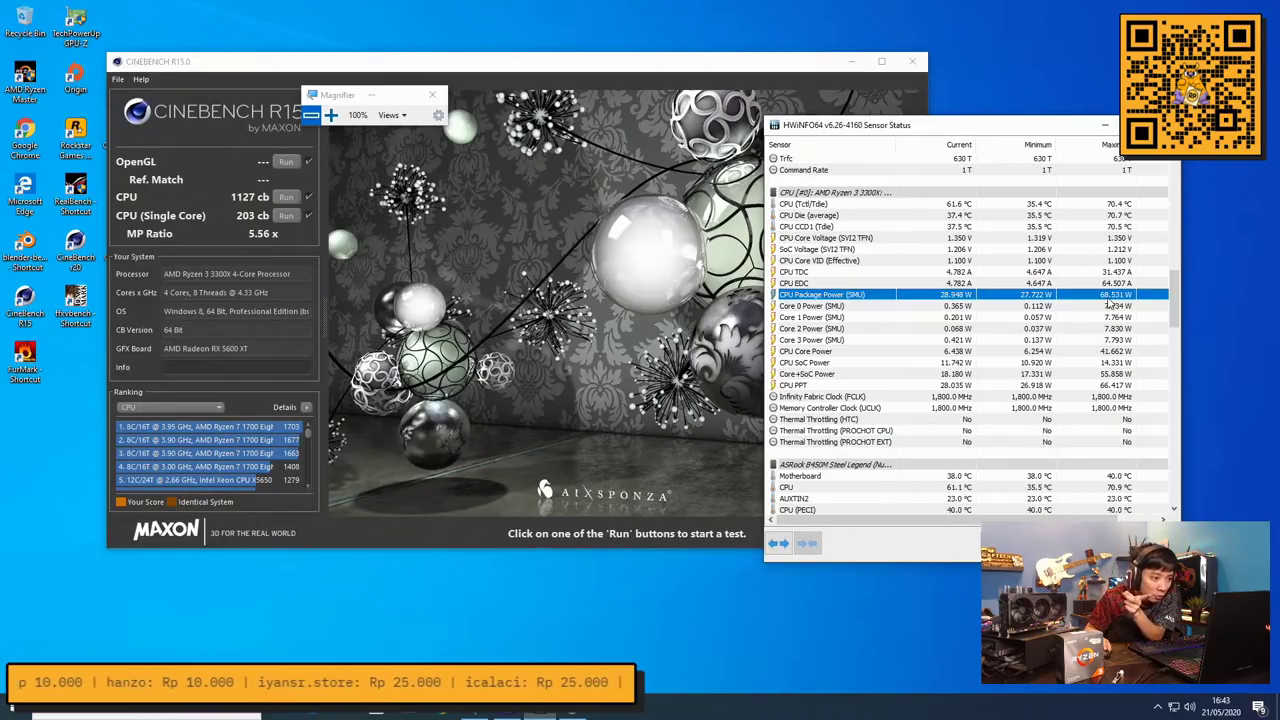
Run the Cinebench R15 CPU test once more and highlight the CPU Package Power row in HWiNFO64
{"action": "left_click", "coordinate": [287, 197]}
{"action": "left_click", "coordinate": [945, 303]}
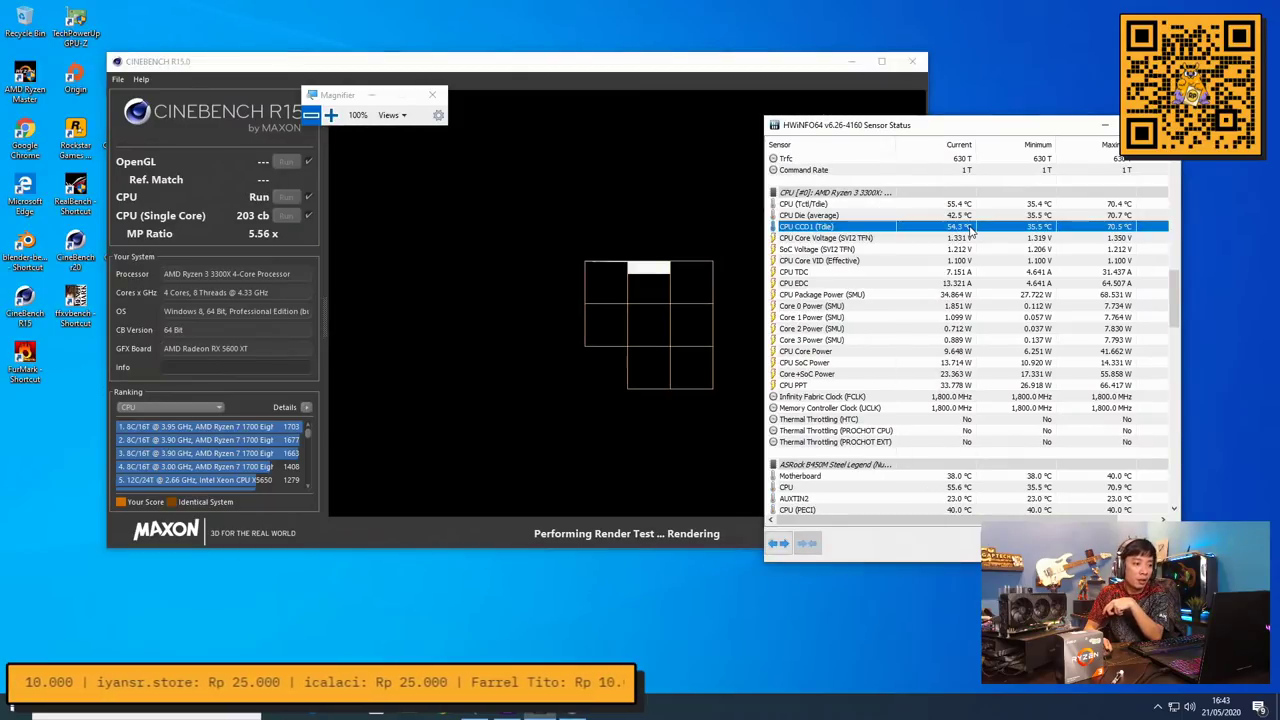
{"action": "left_click", "coordinate": [945, 296]}
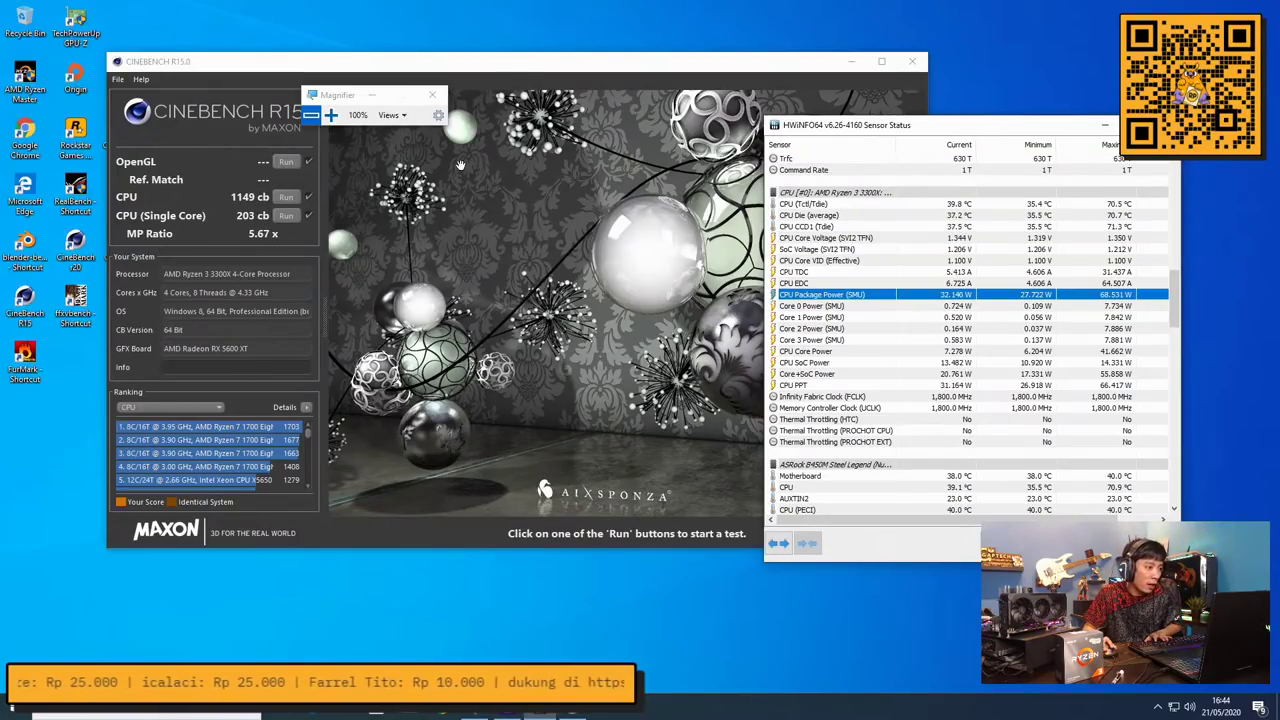
Close Cinebench R15 without saving the benchmark score and restart Windows
{"action": "left_click", "coordinate": [912, 62]}
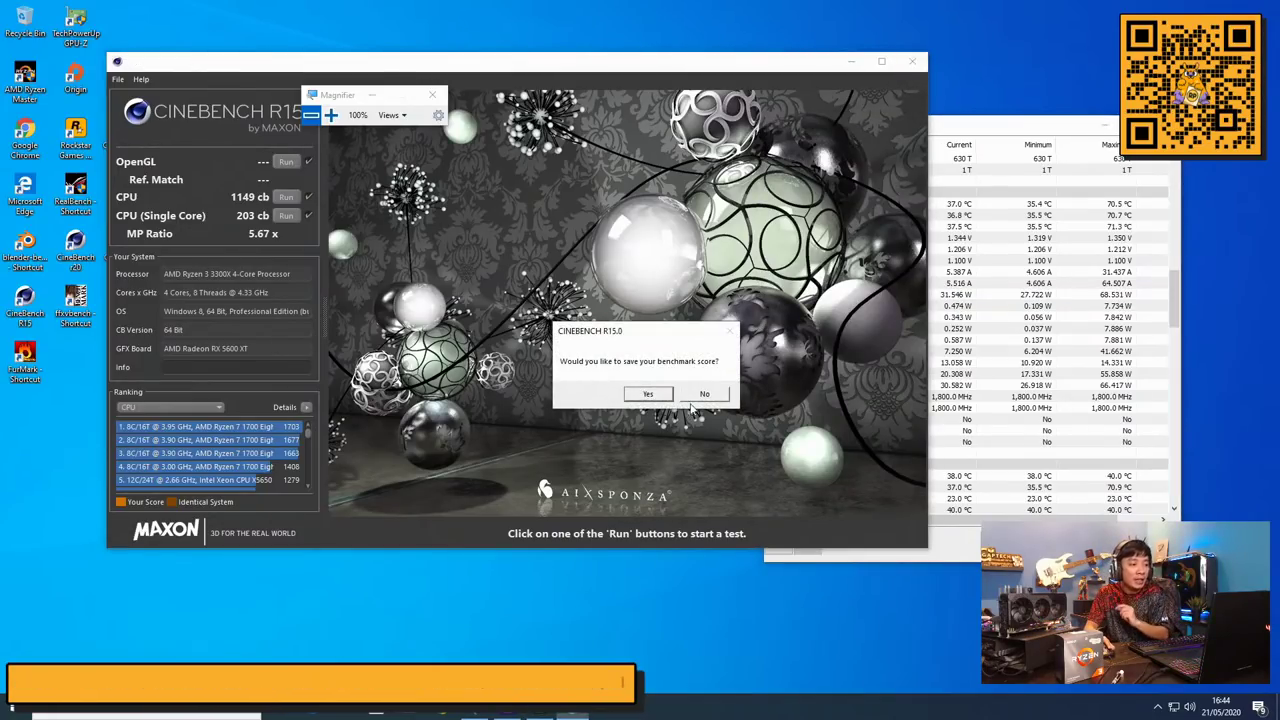
{"action": "left_click", "coordinate": [714, 396]}
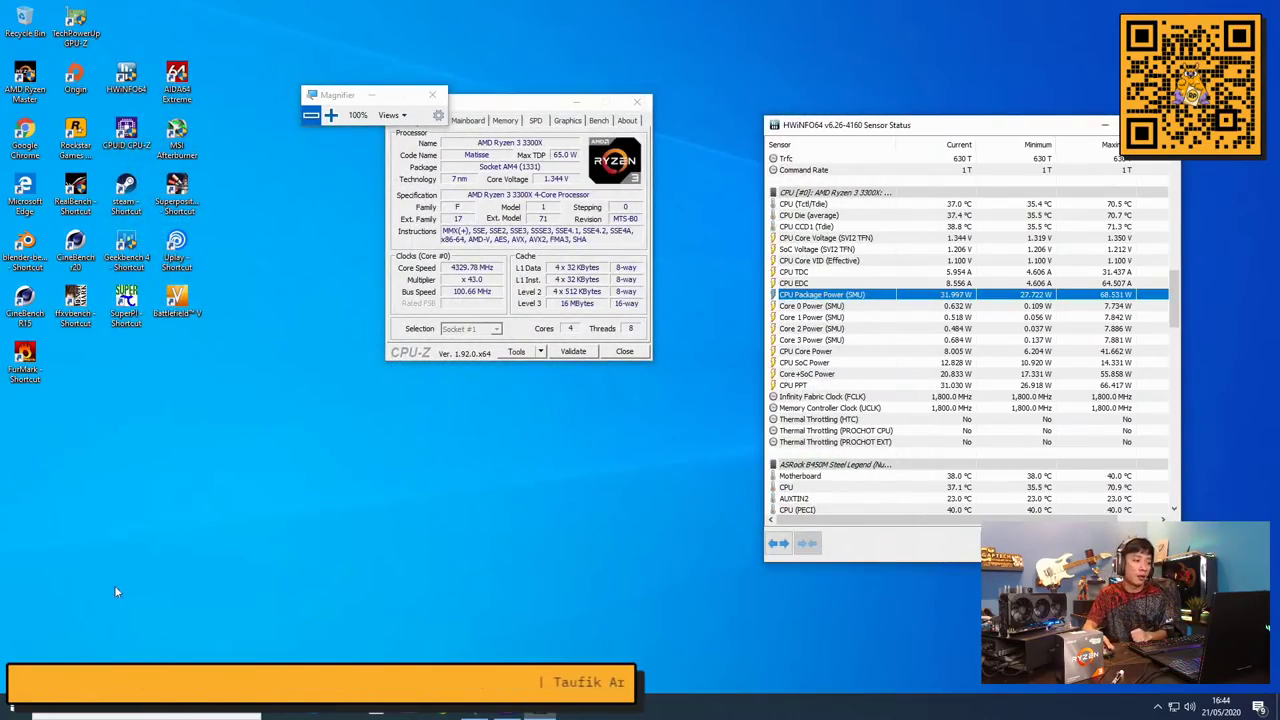
{"action": "left_click", "coordinate": [4, 714]}
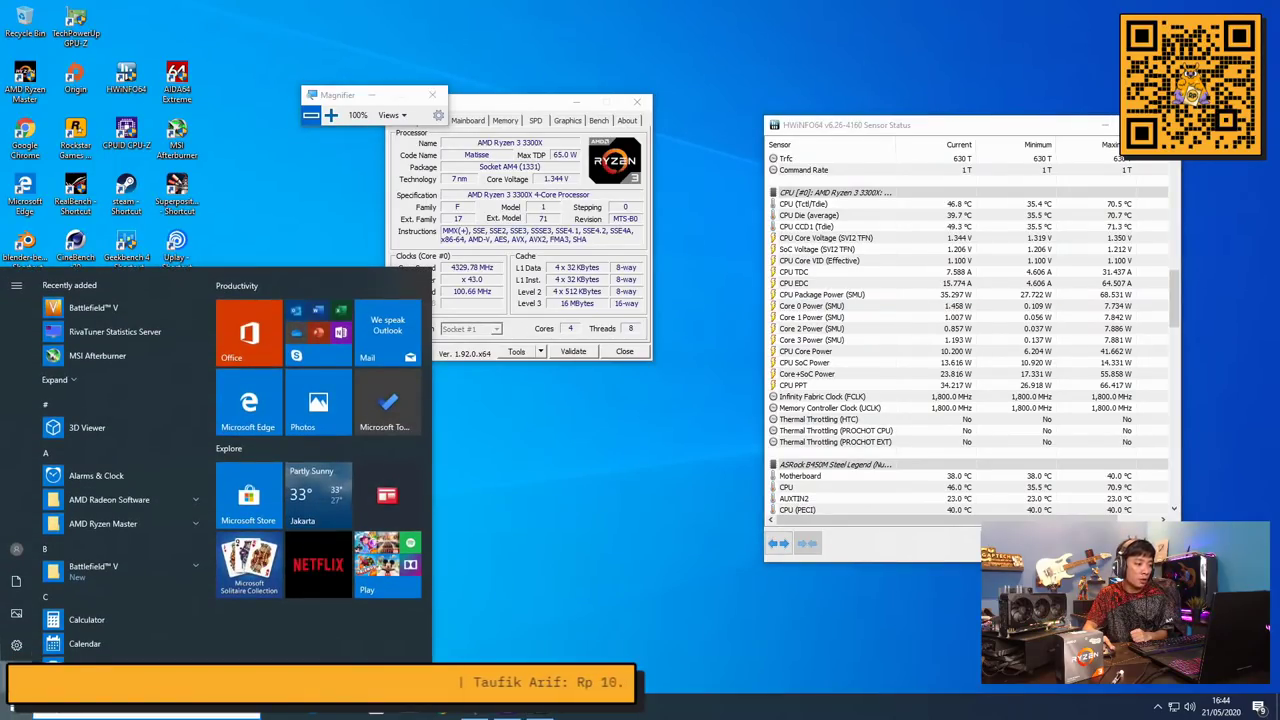
{"action": "left_click", "coordinate": [16, 678]}
{"action": "left_click", "coordinate": [32, 644]}
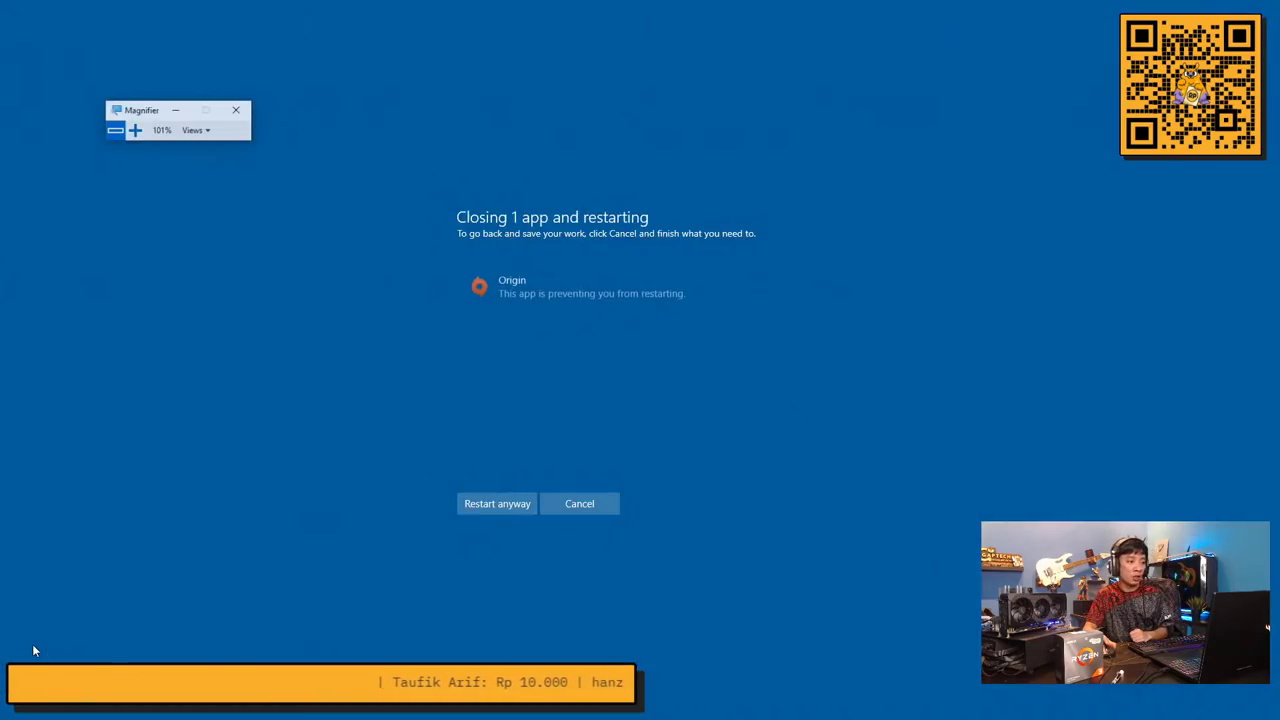
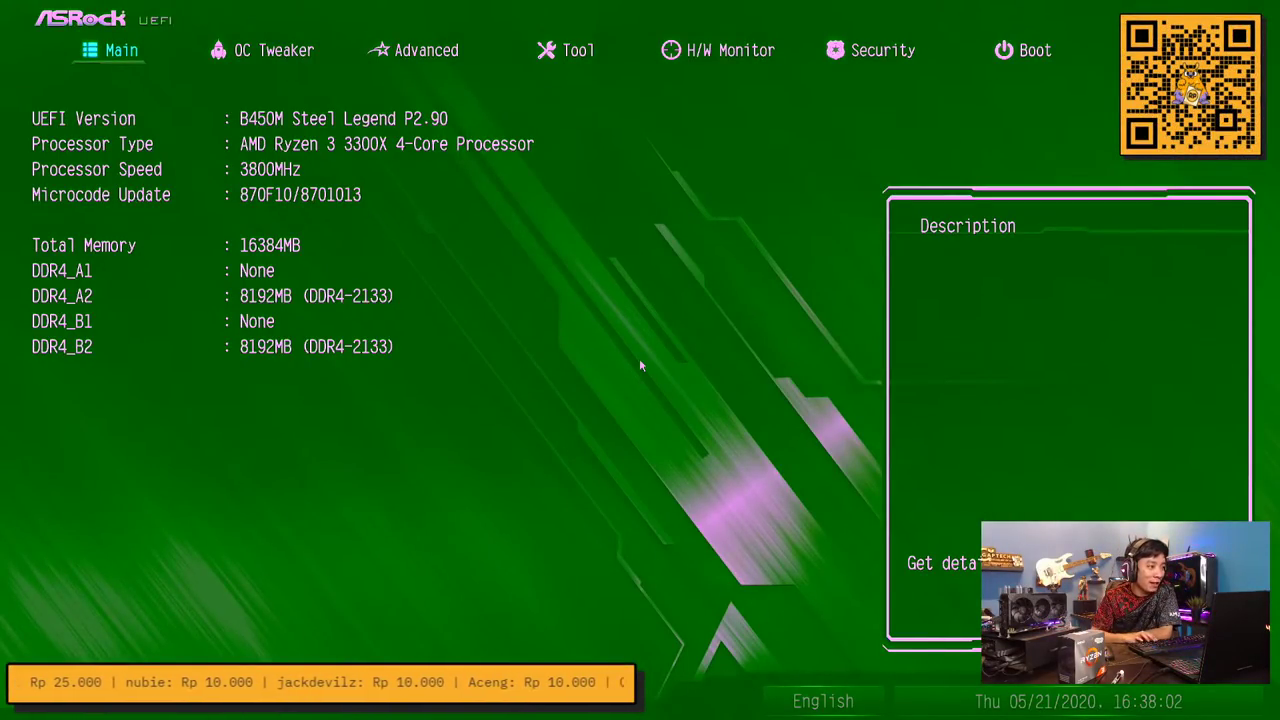
{"action": "key", "text": "Right"}
{"action": "key", "text": "Down"}
{"action": "key", "text": "Down"}
{"action": "key", "text": "Down"}
{"action": "key", "text": "Down"}
{"action": "key", "text": "Down"}
{"action": "key", "text": "Down"}
{"action": "key", "text": "Down"}
{"action": "key", "text": "Up"}
{"action": "key", "text": "Return"}
{"action": "key", "text": "Down"}
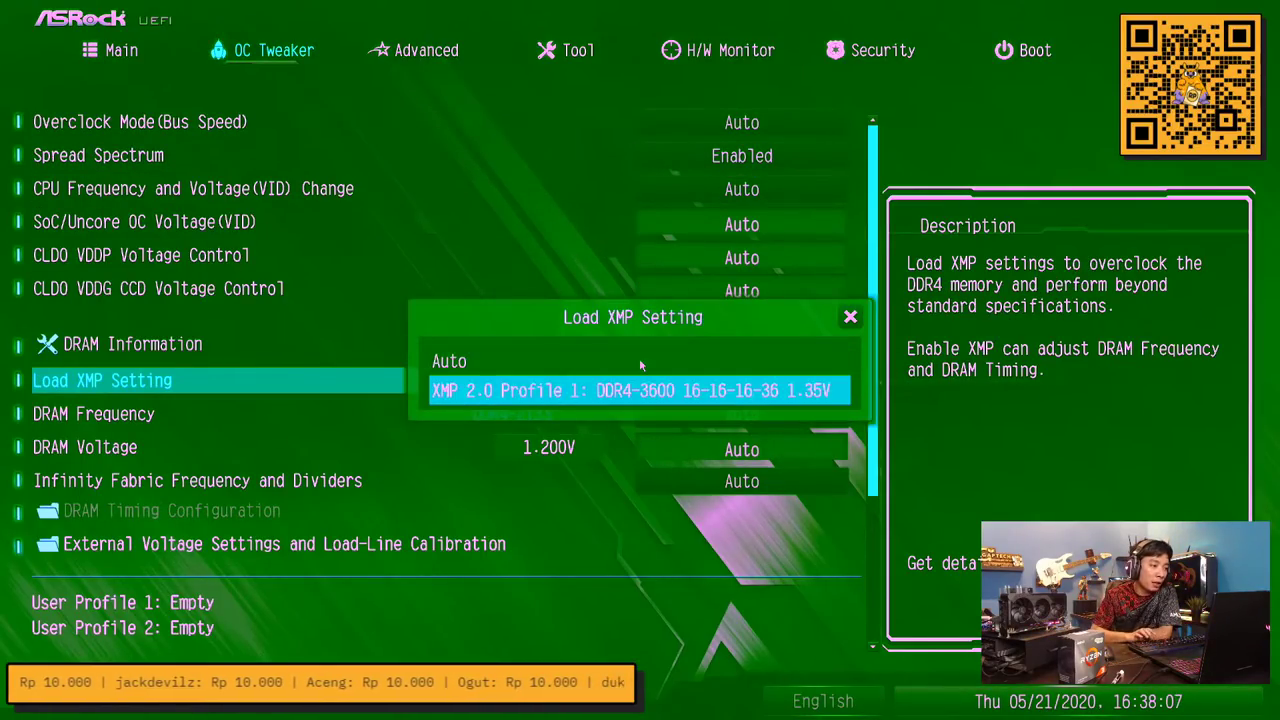
{"action": "key", "text": "Return"}
Set the DRAM Voltage to 1.400 V
{"action": "key", "text": "Down"}
{"action": "key", "text": "Down"}
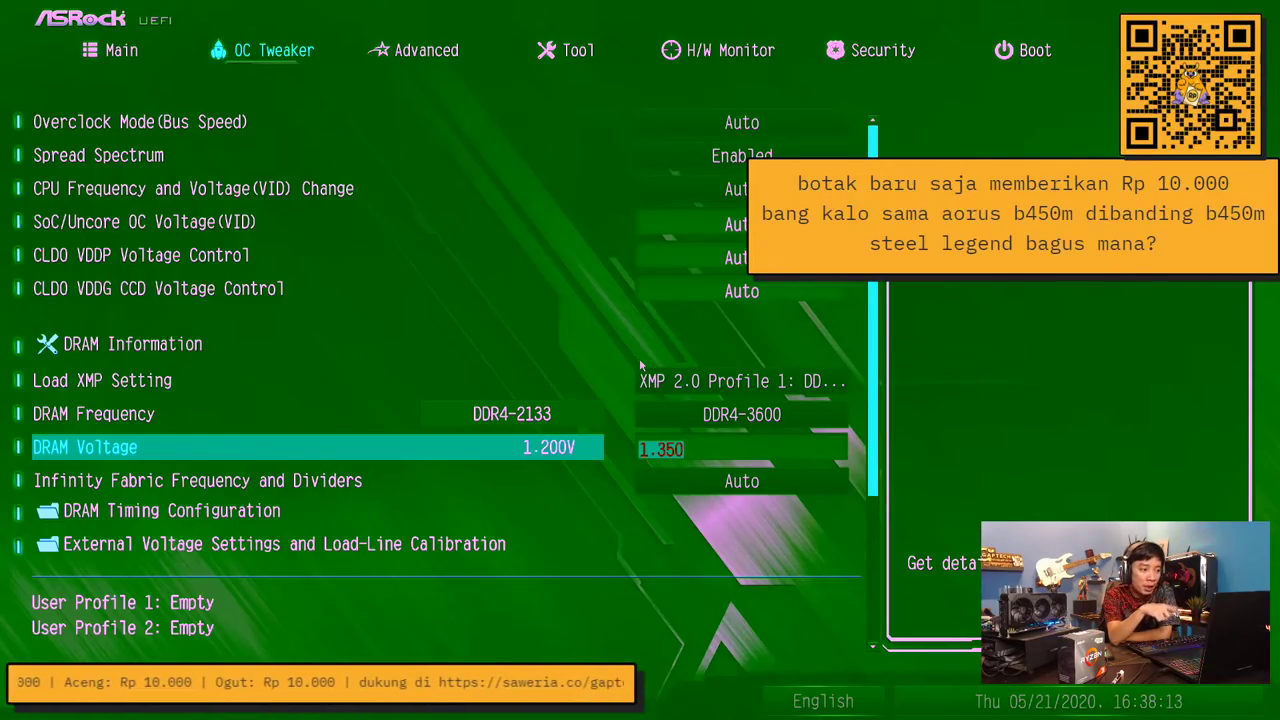
{"action": "type", "text": "1.400"}
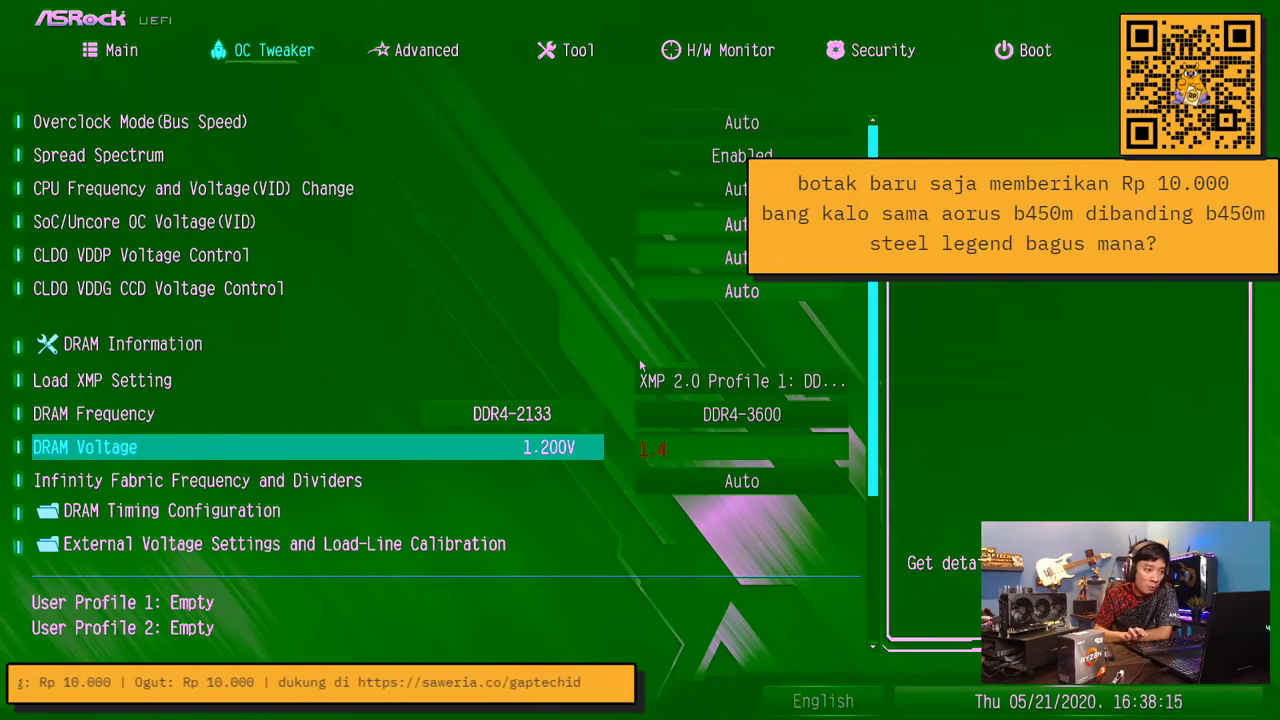
{"action": "key", "text": "Up"}
{"action": "key", "text": "Down"}
{"action": "key", "text": "Up"}
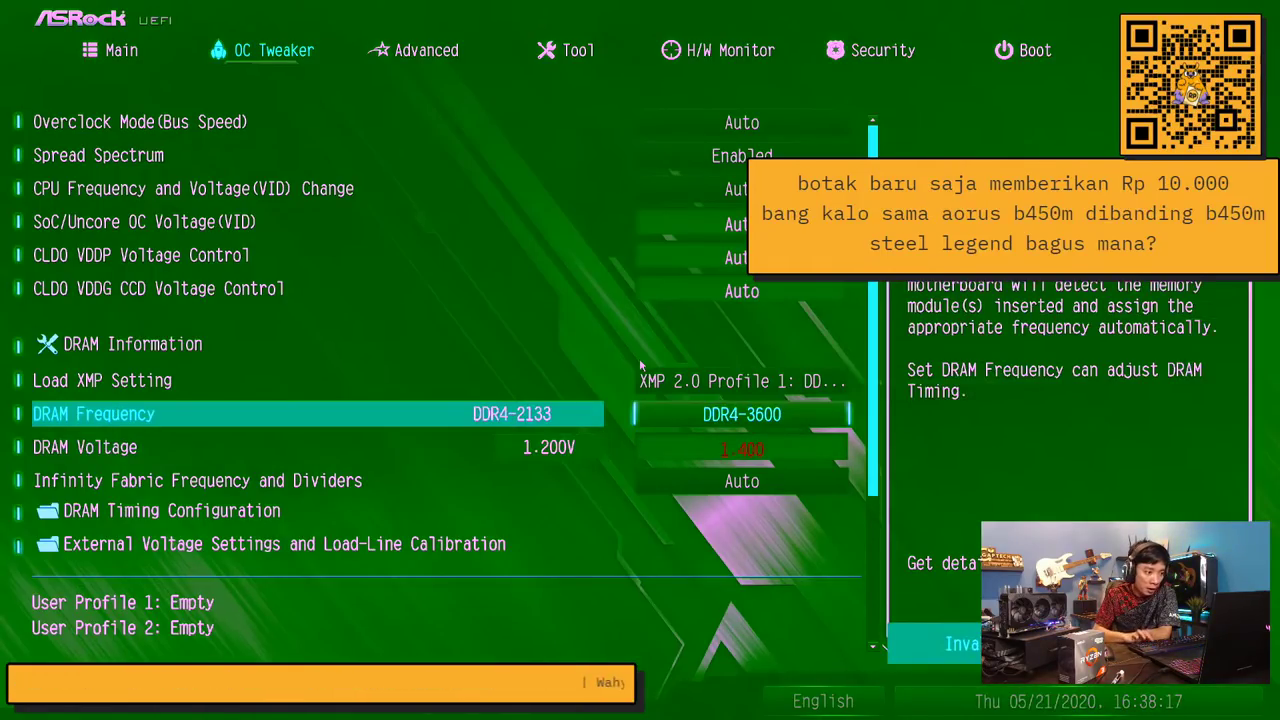
{"action": "key", "text": "Down"}
{"action": "key", "text": "Up"}
{"action": "key", "text": "Down"}
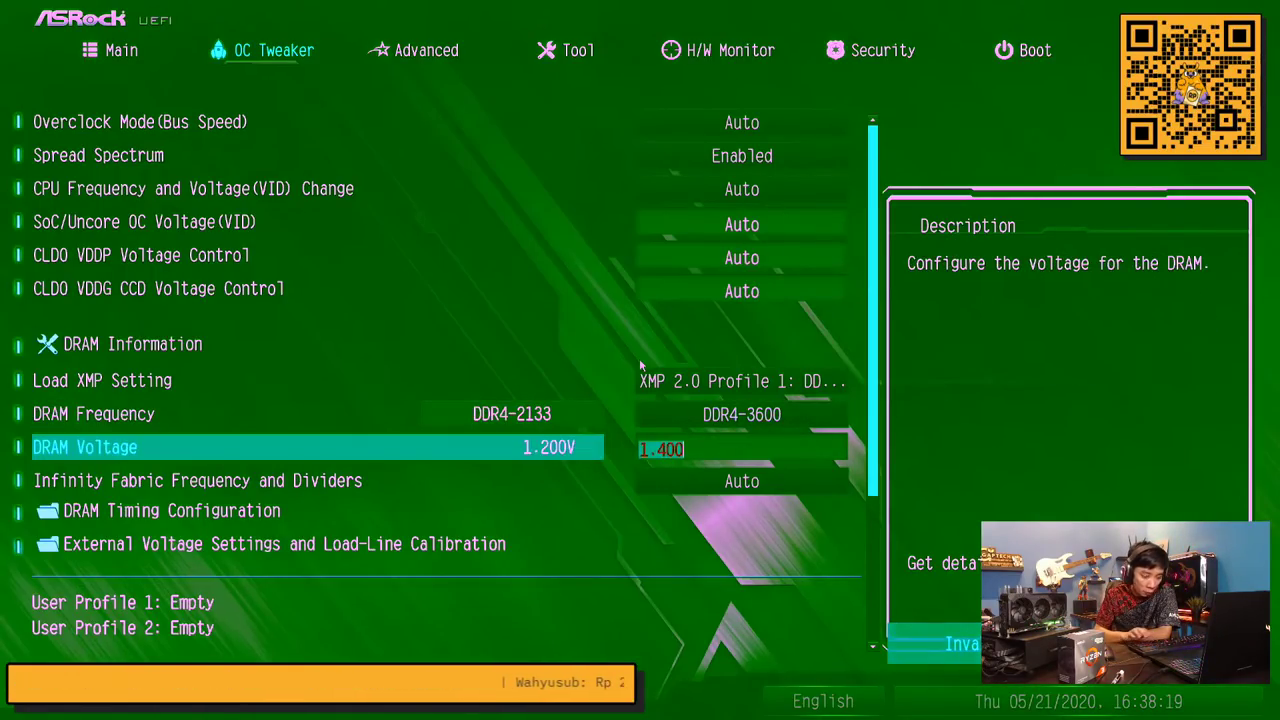
{"action": "key", "text": "Up"}
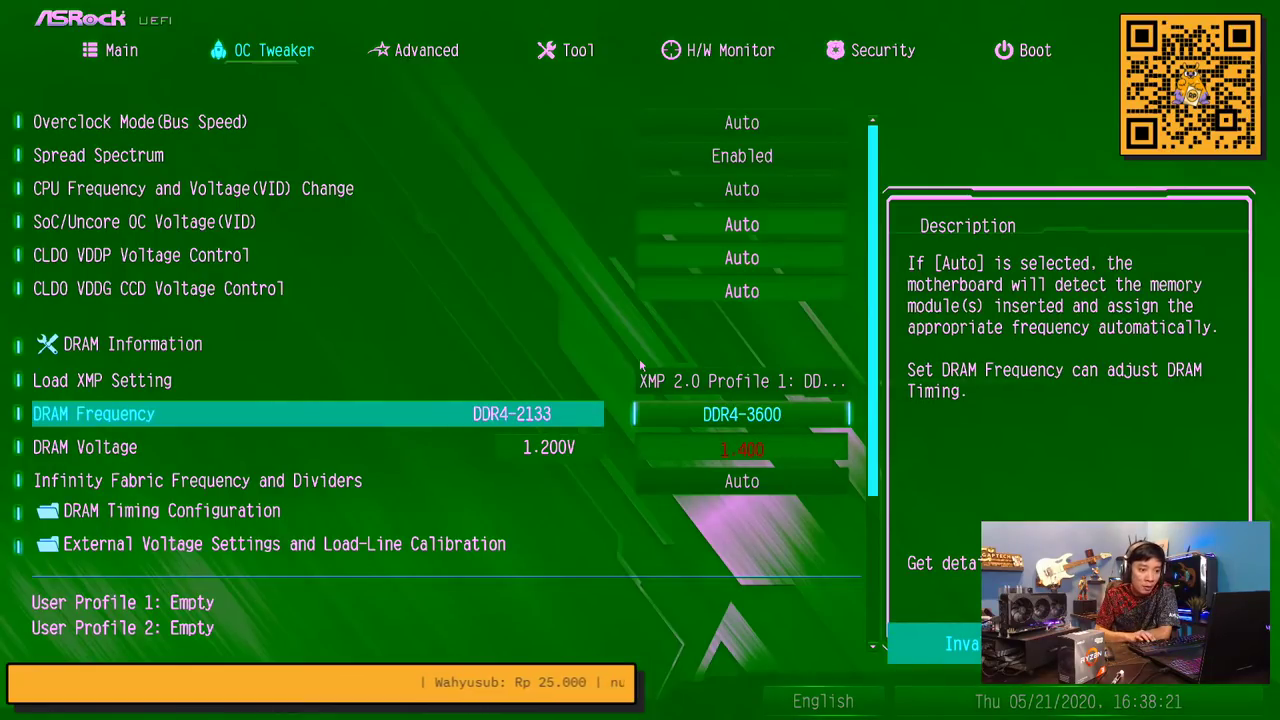
Set the DRAM Voltage to 1.35 V
{"action": "key", "text": "Down"}
{"action": "key", "text": "Up"}
{"action": "key", "text": "Down"}
{"action": "key", "text": "Up"}
{"action": "key", "text": "Down"}
{"action": "type", "text": "1.35"}
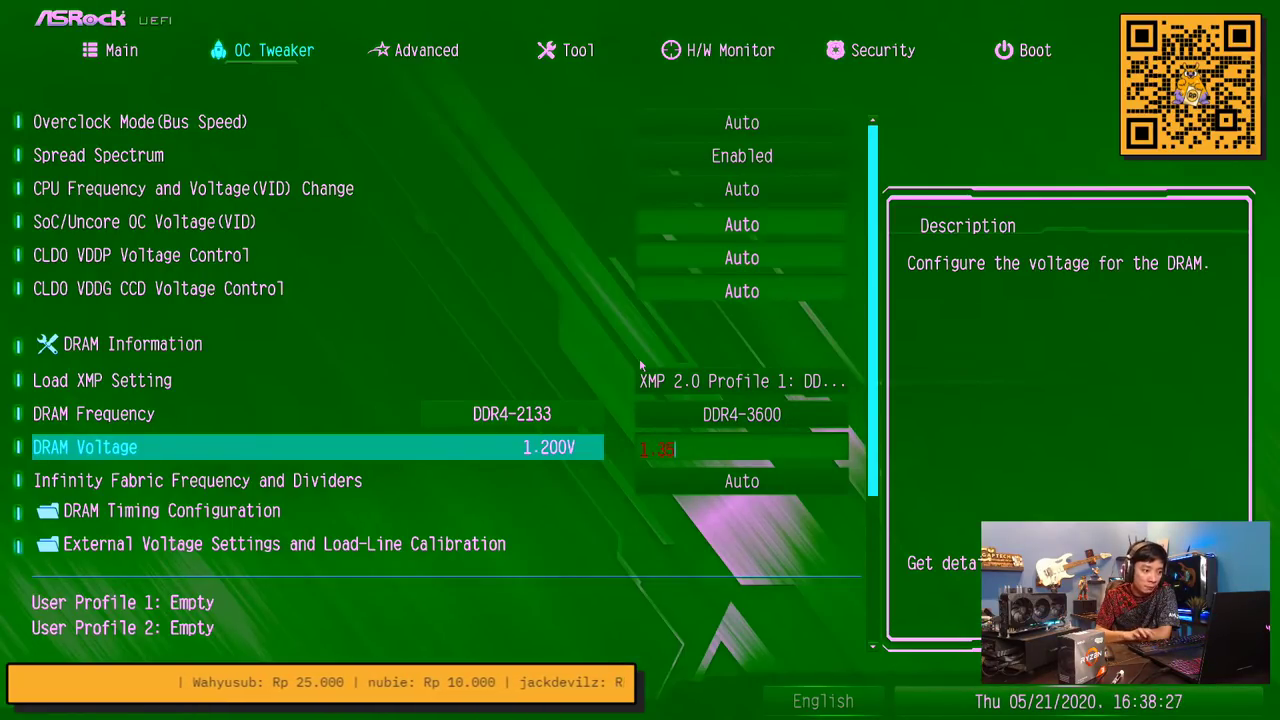
Set the DRAM Frequency to DDR4-3200
{"action": "key", "text": "Up"}
{"action": "key", "text": "Return"}
{"action": "key", "text": "Up"}
{"action": "key", "text": "Up"}
{"action": "key", "text": "Up"}
{"action": "key", "text": "Up"}
{"action": "key", "text": "Up"}
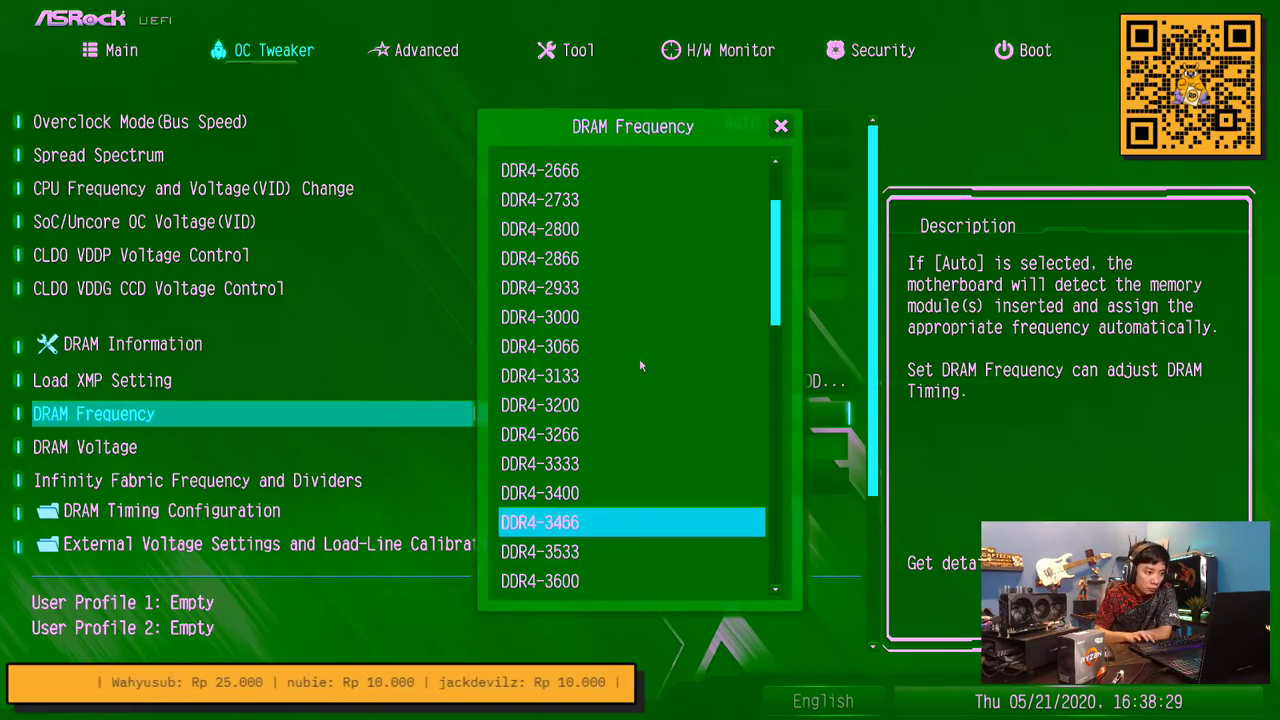
{"action": "key", "text": "Up"}
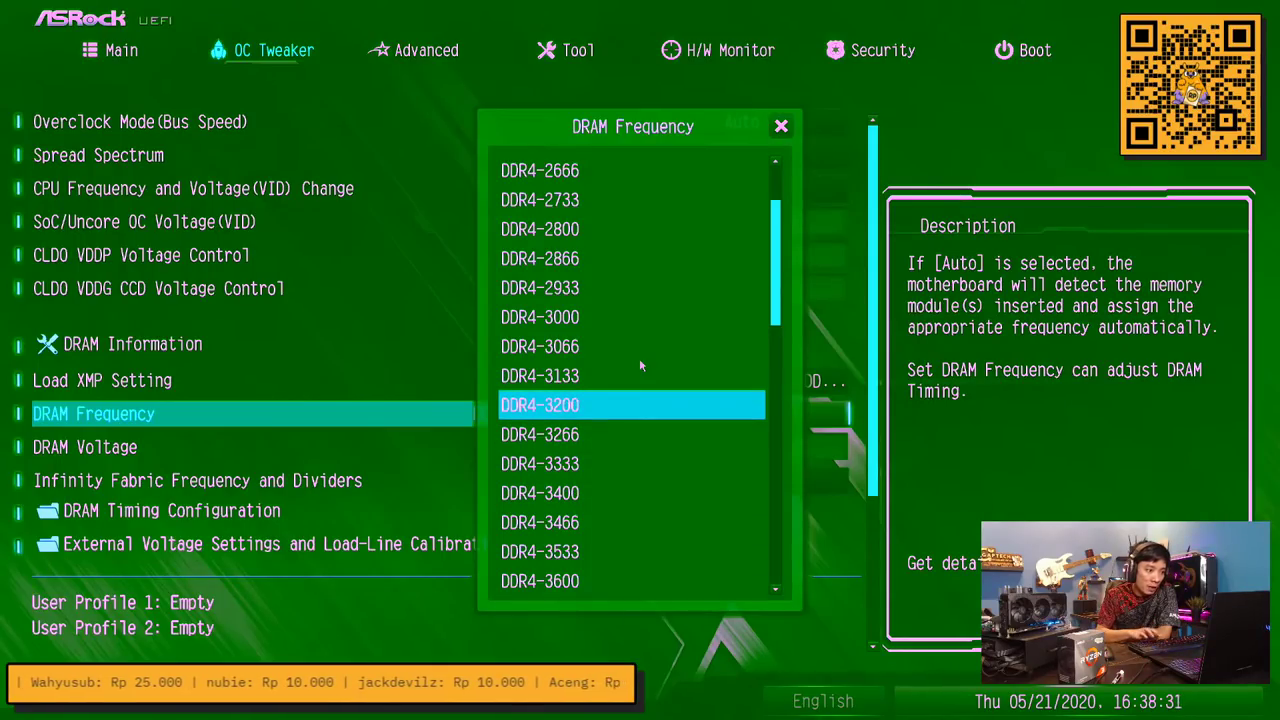
{"action": "key", "text": "Return"}
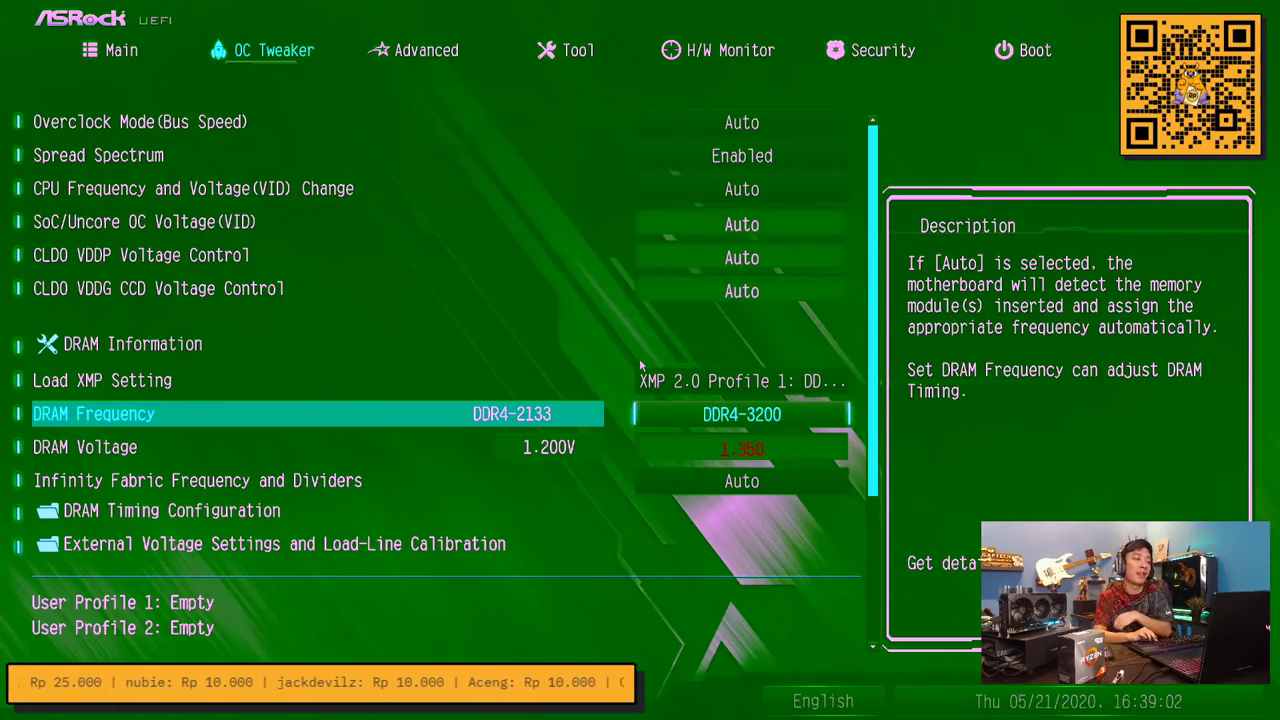
Switch CPU Frequency and Voltage(VID) Change to Manual
{"action": "key", "text": "Up"}
{"action": "key", "text": "Up"}
{"action": "key", "text": "Up"}
{"action": "key", "text": "Up"}
{"action": "key", "text": "Up"}
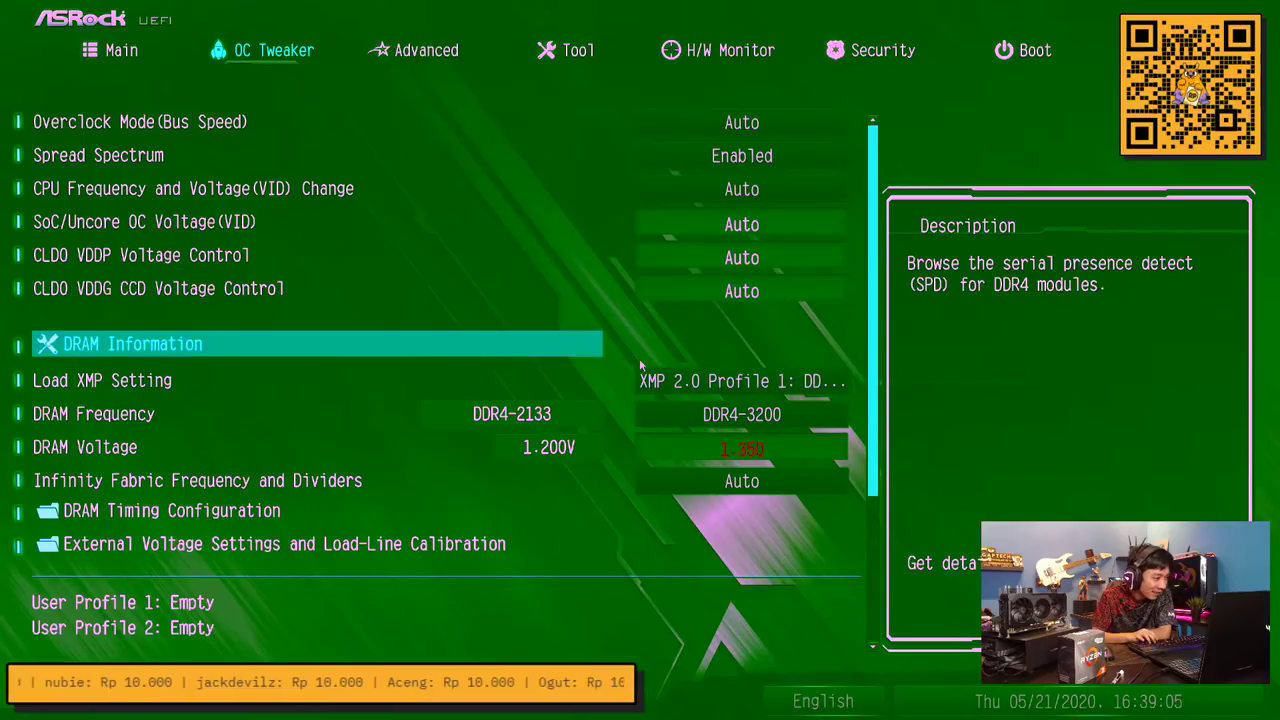
{"action": "key", "text": "Up"}
{"action": "key", "text": "Return"}
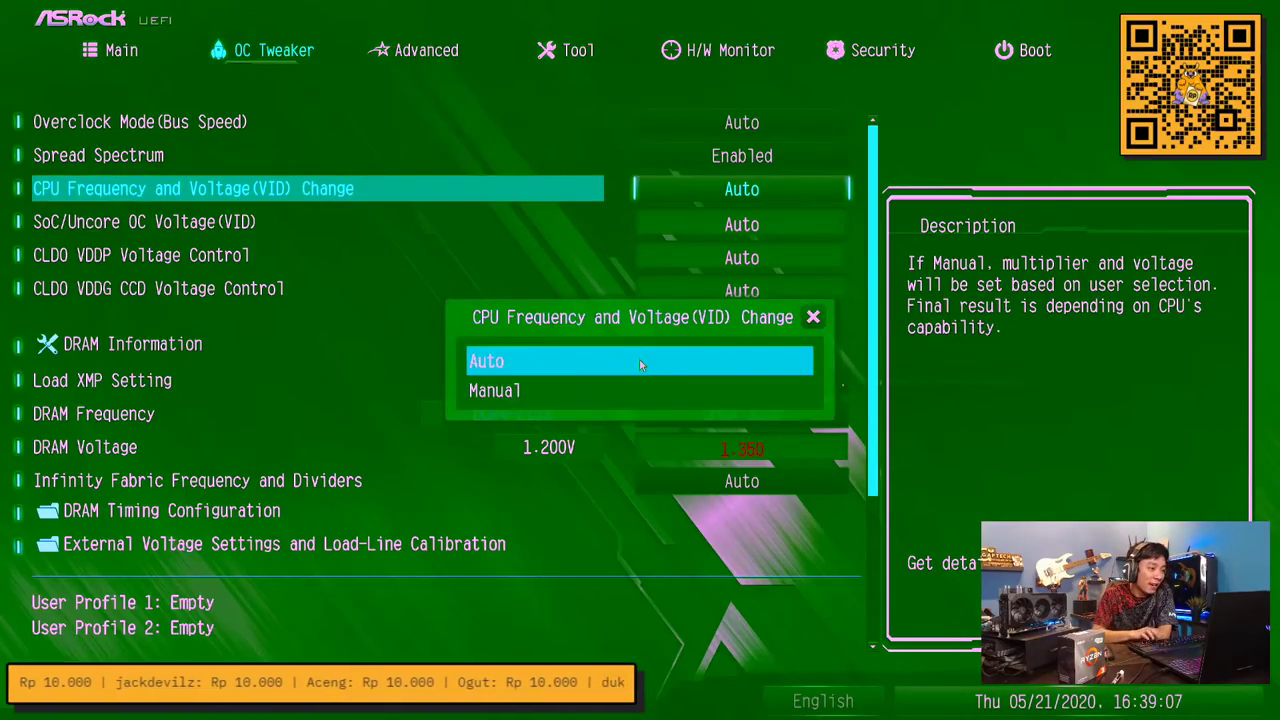
{"action": "key", "text": "Down"}
{"action": "key", "text": "Return"}
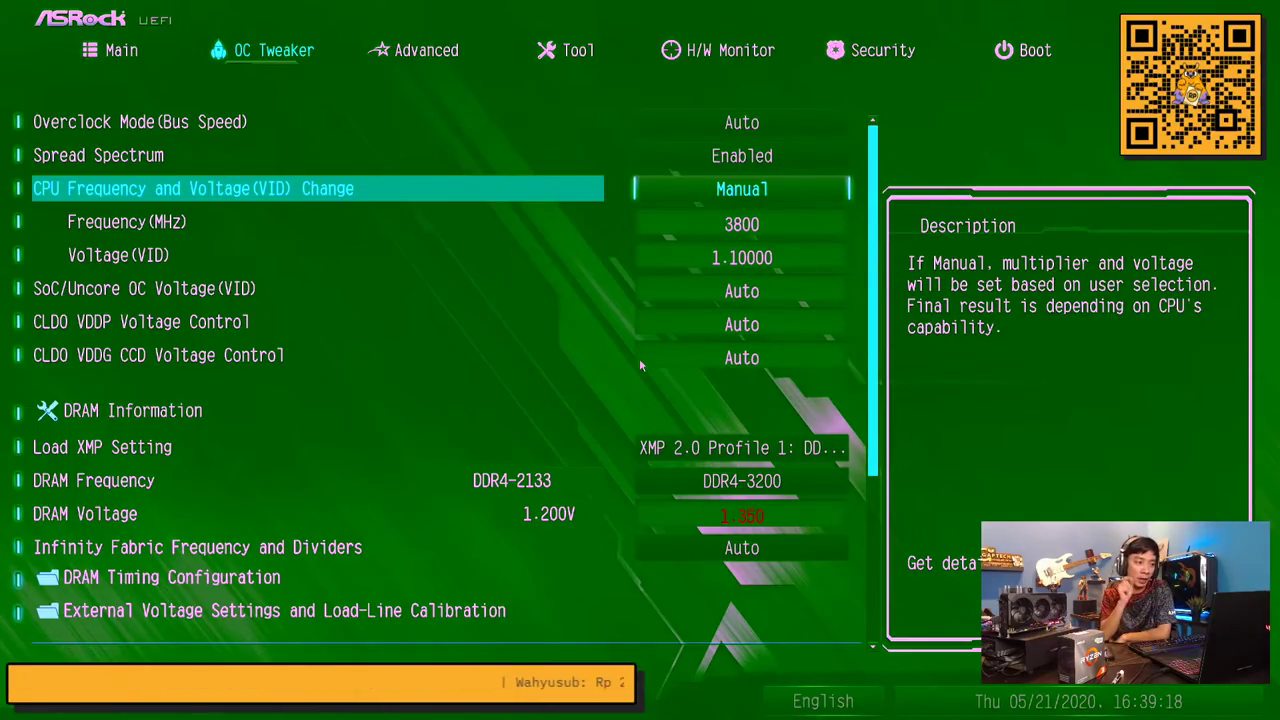
Open the External Voltage Settings and Load-Line Calibration page of OC Tweaker
{"action": "key", "text": "Down"}
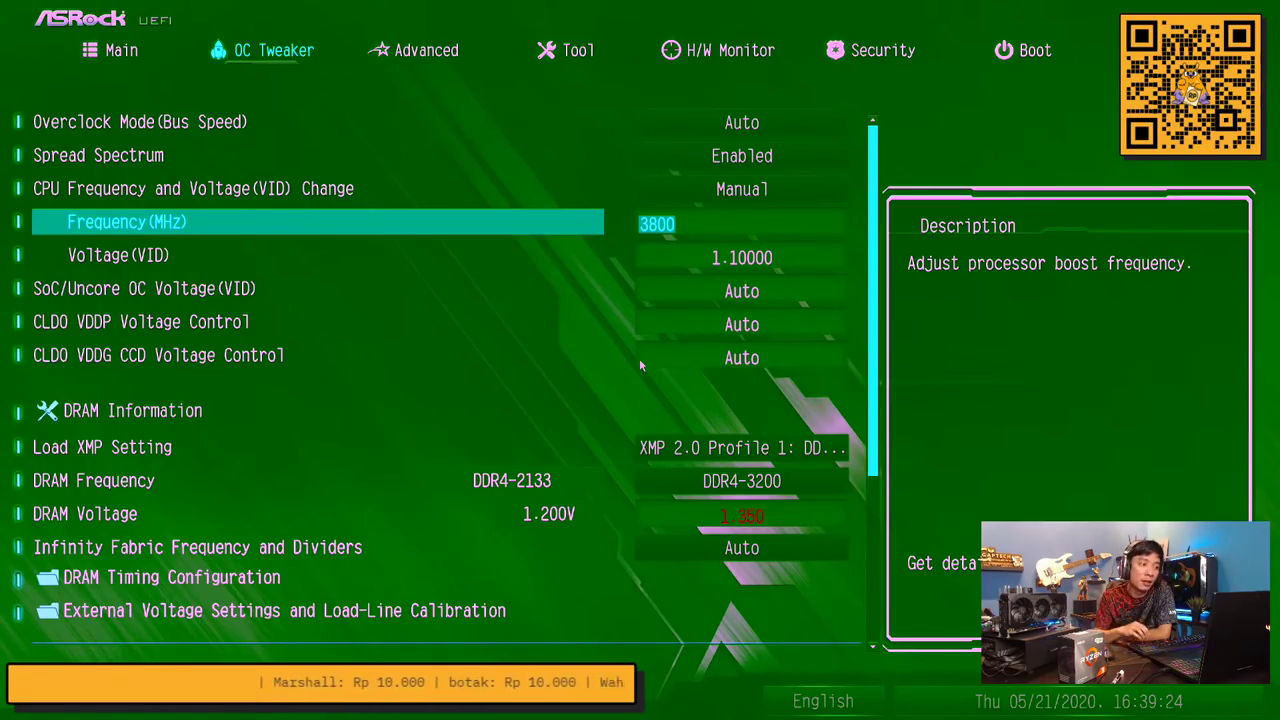
{"action": "key", "text": "Down"}
{"action": "key", "text": "Down"}
{"action": "key", "text": "Down"}
{"action": "key", "text": "Down"}
{"action": "key", "text": "Down"}
{"action": "key", "text": "Down"}
{"action": "key", "text": "Down"}
{"action": "key", "text": "Down"}
{"action": "key", "text": "Down"}
{"action": "key", "text": "Down"}
{"action": "key", "text": "Down"}
{"action": "key", "text": "Down"}
{"action": "key", "text": "Down"}
{"action": "key", "text": "Down"}
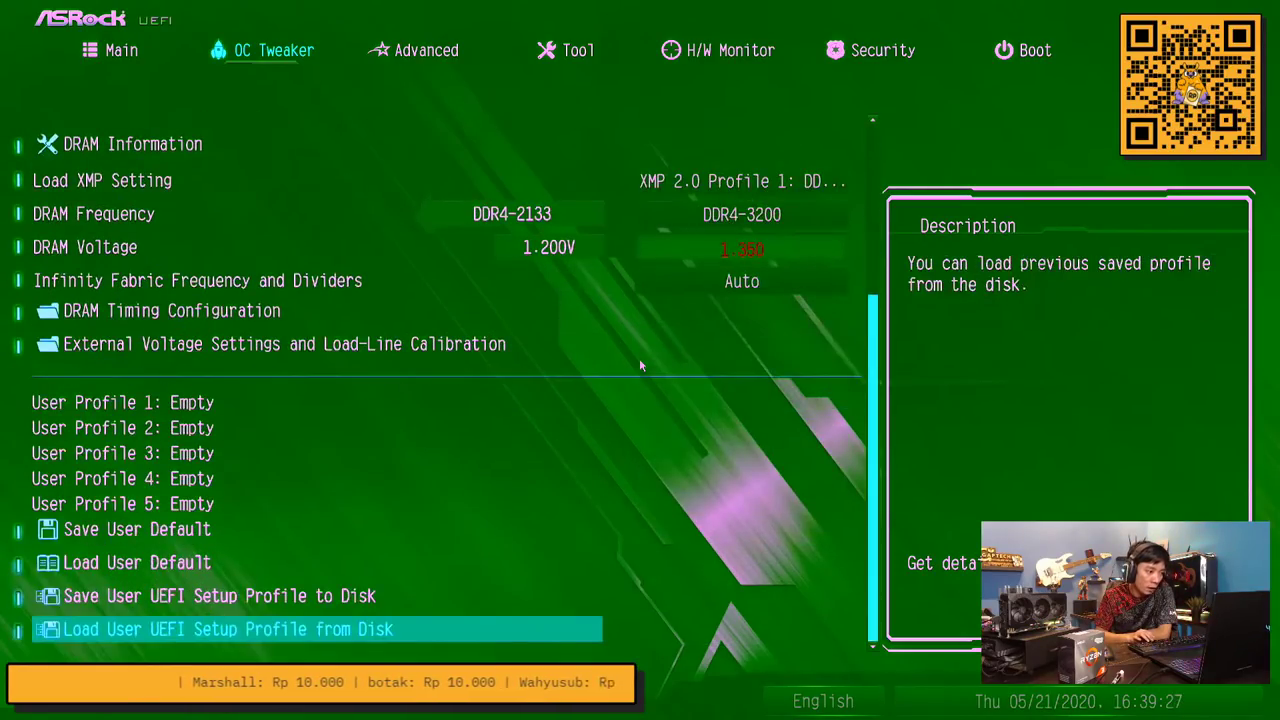
{"action": "key", "text": "Up"}
{"action": "key", "text": "Up"}
{"action": "key", "text": "Up"}
{"action": "key", "text": "Up"}
{"action": "key", "text": "Up"}
{"action": "key", "text": "Down"}
{"action": "key", "text": "Down"}
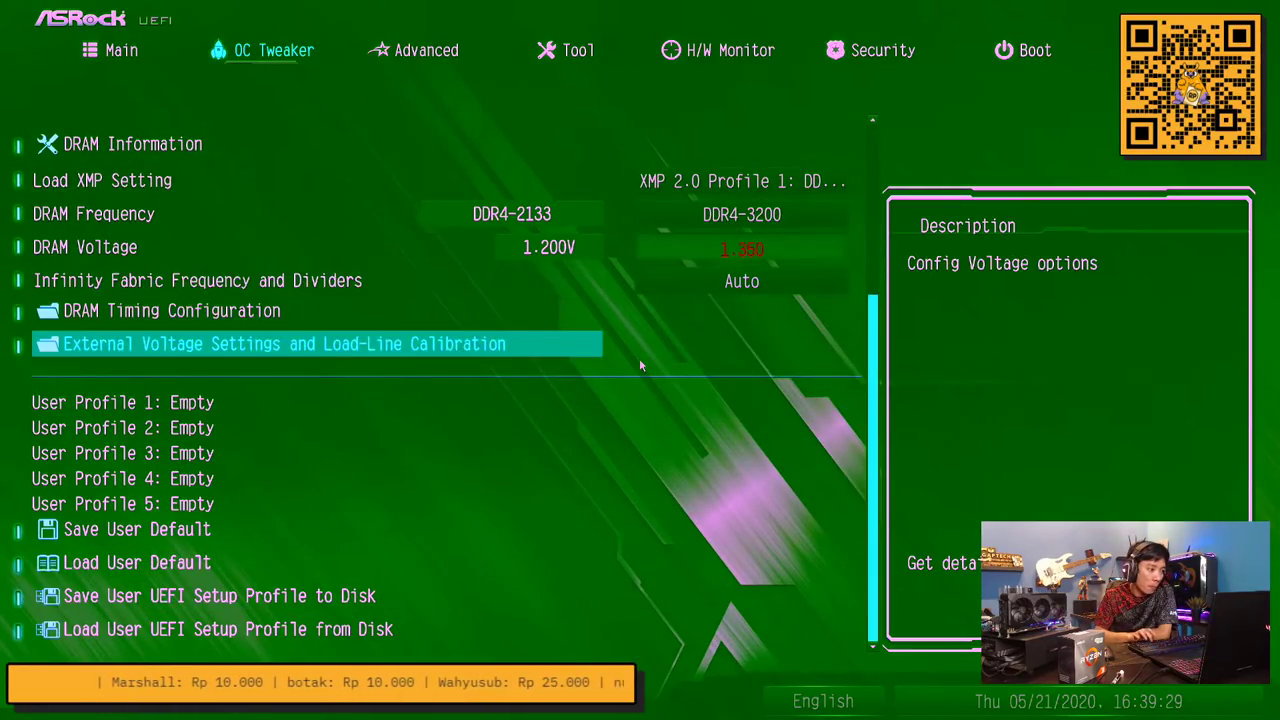
{"action": "key", "text": "Return"}
Set the CPU Vcore Voltage to Fixed Mode
{"action": "key", "text": "Return"}
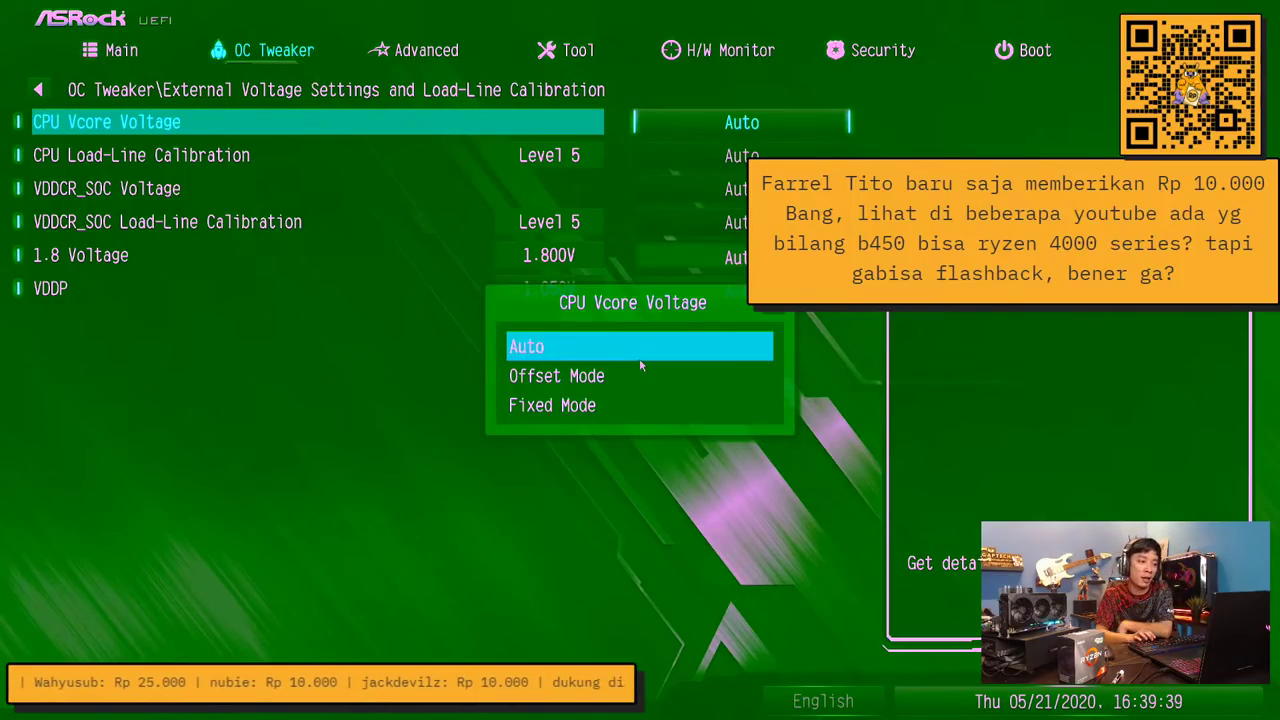
{"action": "key", "text": "Down"}
{"action": "key", "text": "Down"}
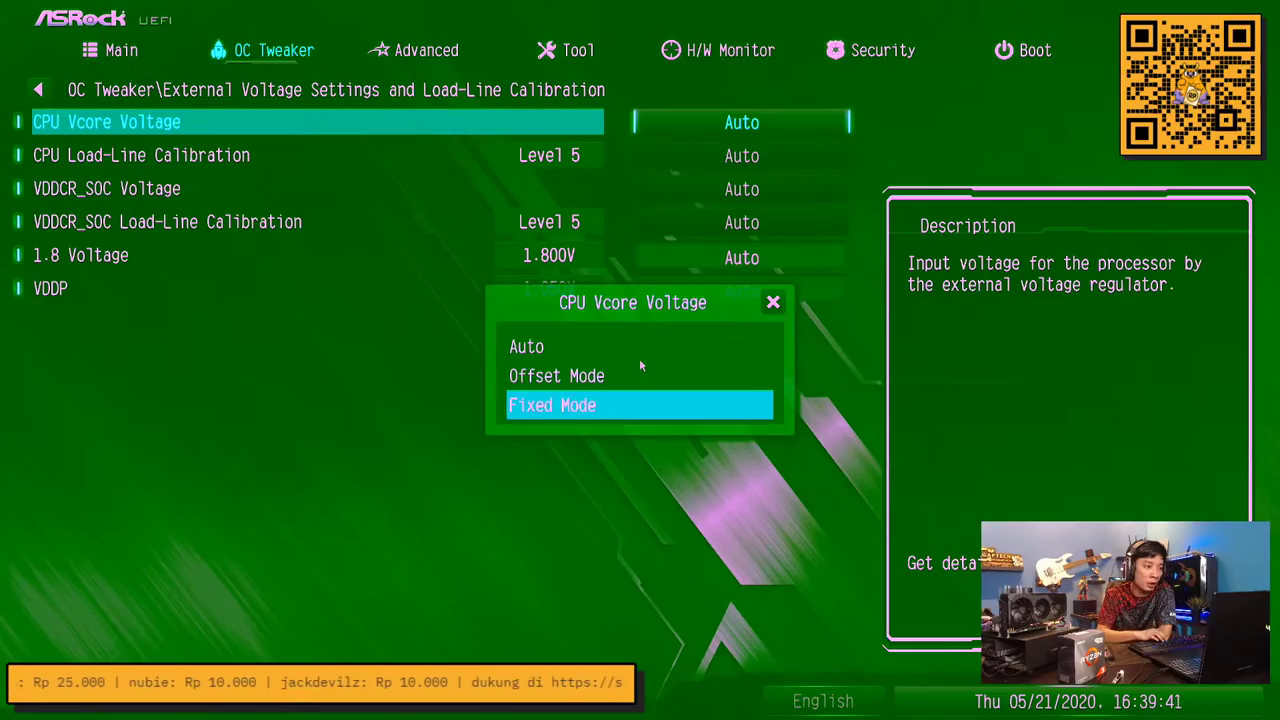
{"action": "key", "text": "Return"}
Set the CPU Vcore Fixed Voltage to 1.35 V and return to the main OC Tweaker page
{"action": "key", "text": "Down"}
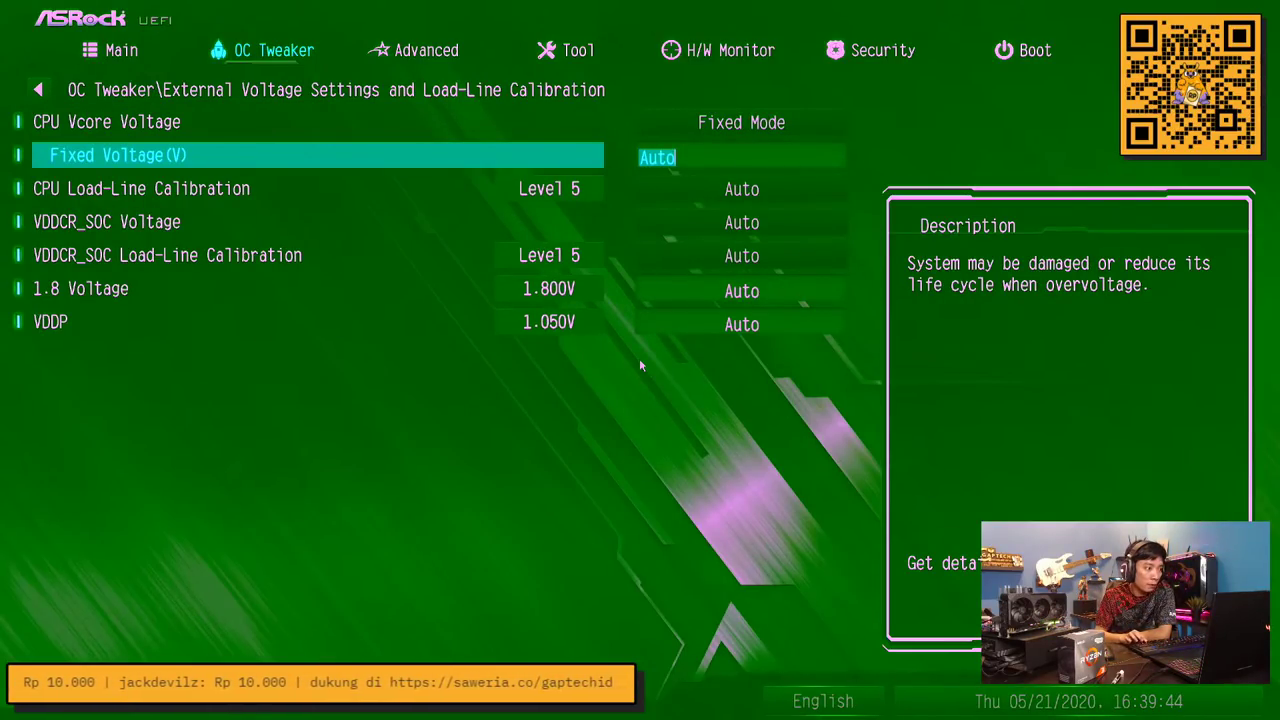
{"action": "key", "text": "Up"}
{"action": "key", "text": "Down"}
{"action": "type", "text": "1.35"}
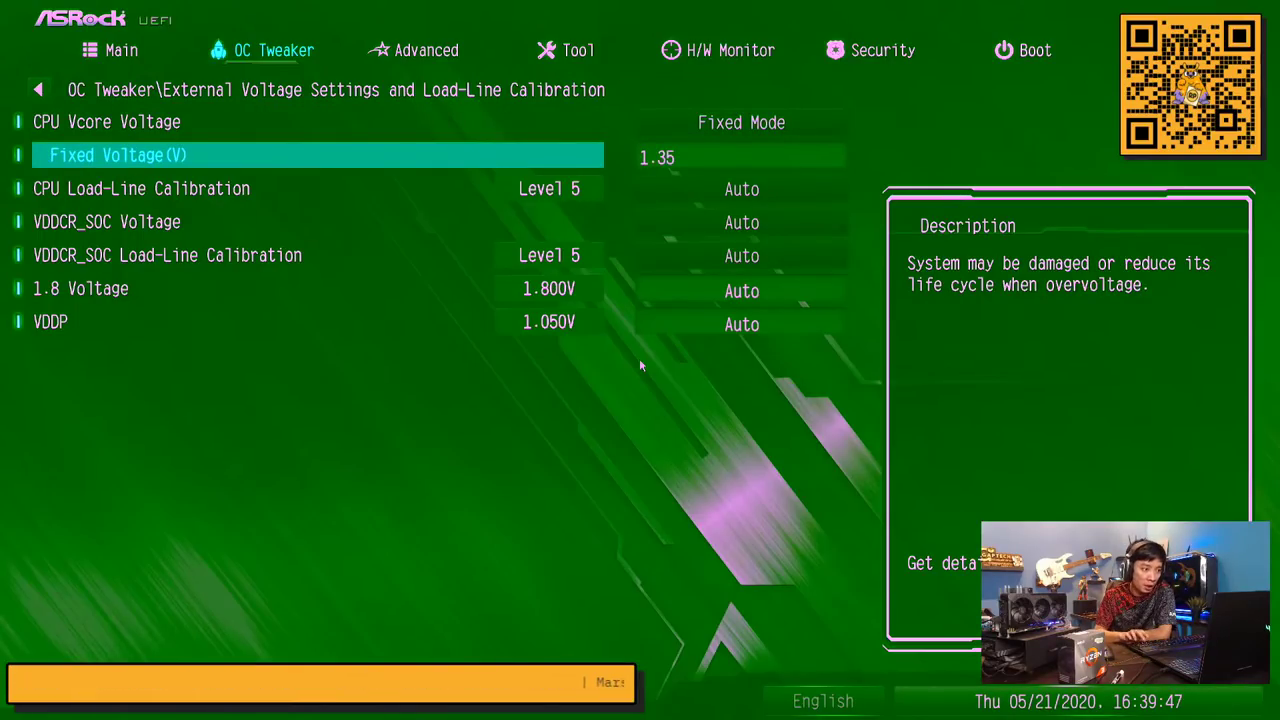
{"action": "key", "text": "Up"}
{"action": "key", "text": "Down"}
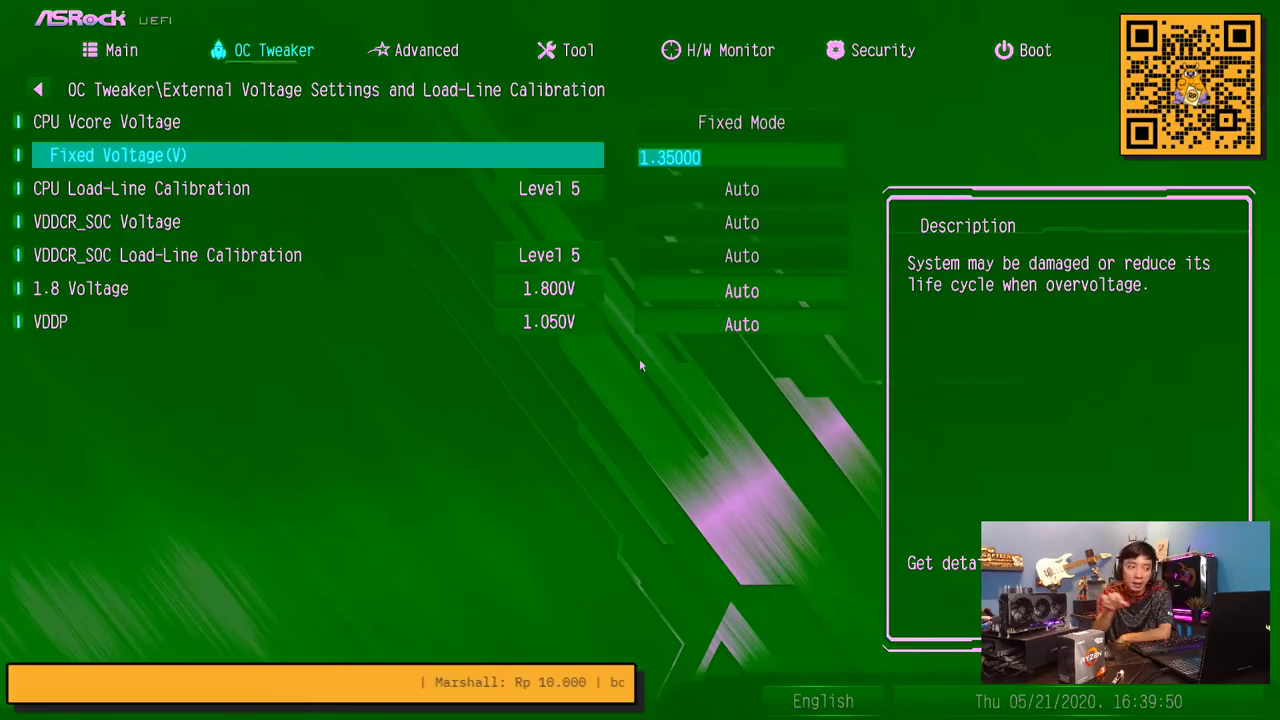
{"action": "key", "text": "Escape"}
Set the manual CPU Frequency to 4400 MHz
{"action": "key", "text": "Up"}
{"action": "key", "text": "Up"}
{"action": "key", "text": "Up"}
{"action": "key", "text": "Up"}
{"action": "key", "text": "Home"}
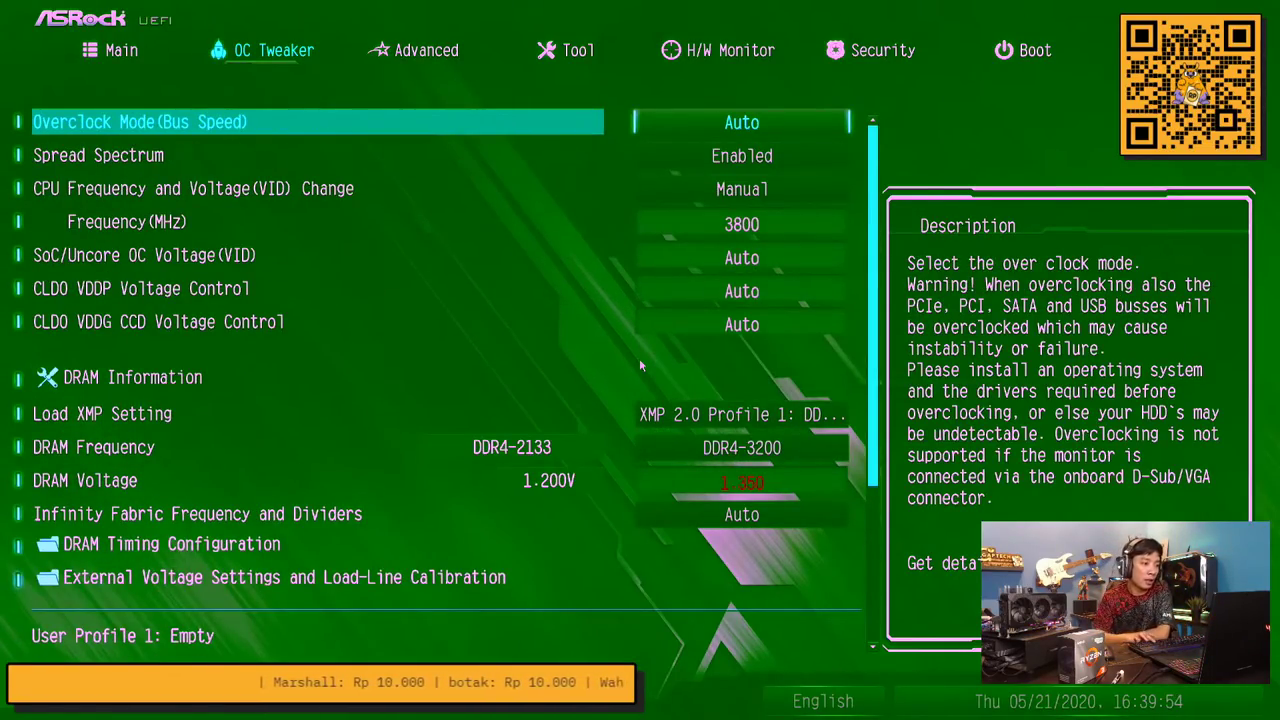
{"action": "key", "text": "Down"}
{"action": "key", "text": "Down"}
{"action": "key", "text": "Down"}
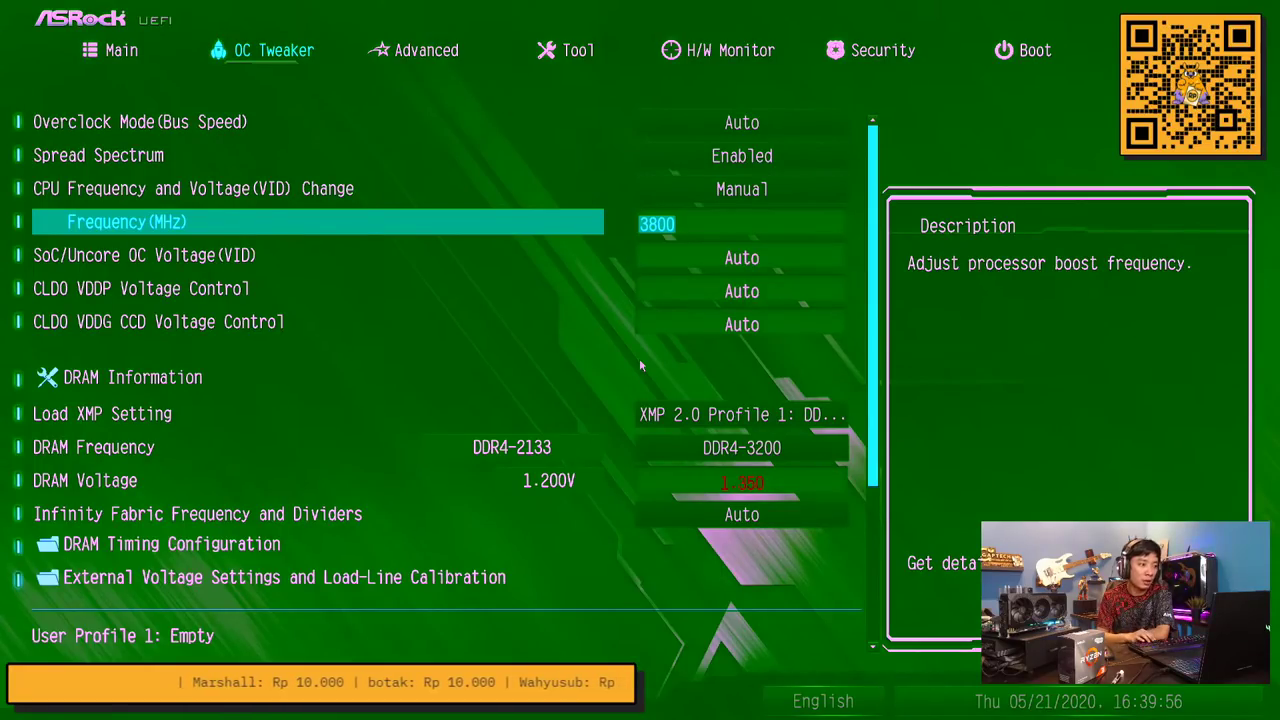
{"action": "key", "text": "Up"}
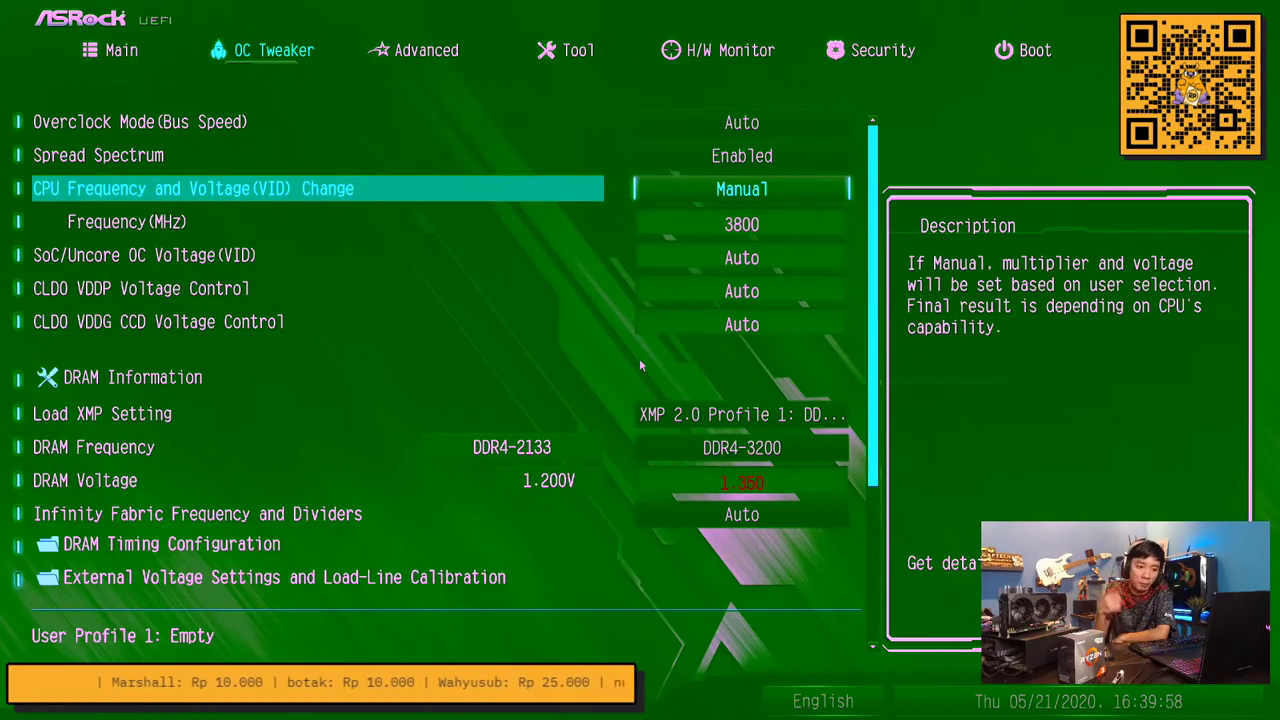
{"action": "key", "text": "Up"}
{"action": "key", "text": "Down"}
{"action": "key", "text": "Down"}
{"action": "type", "text": "4400"}
{"action": "key", "text": "Up"}
{"action": "key", "text": "Down"}
{"action": "key", "text": "Down"}
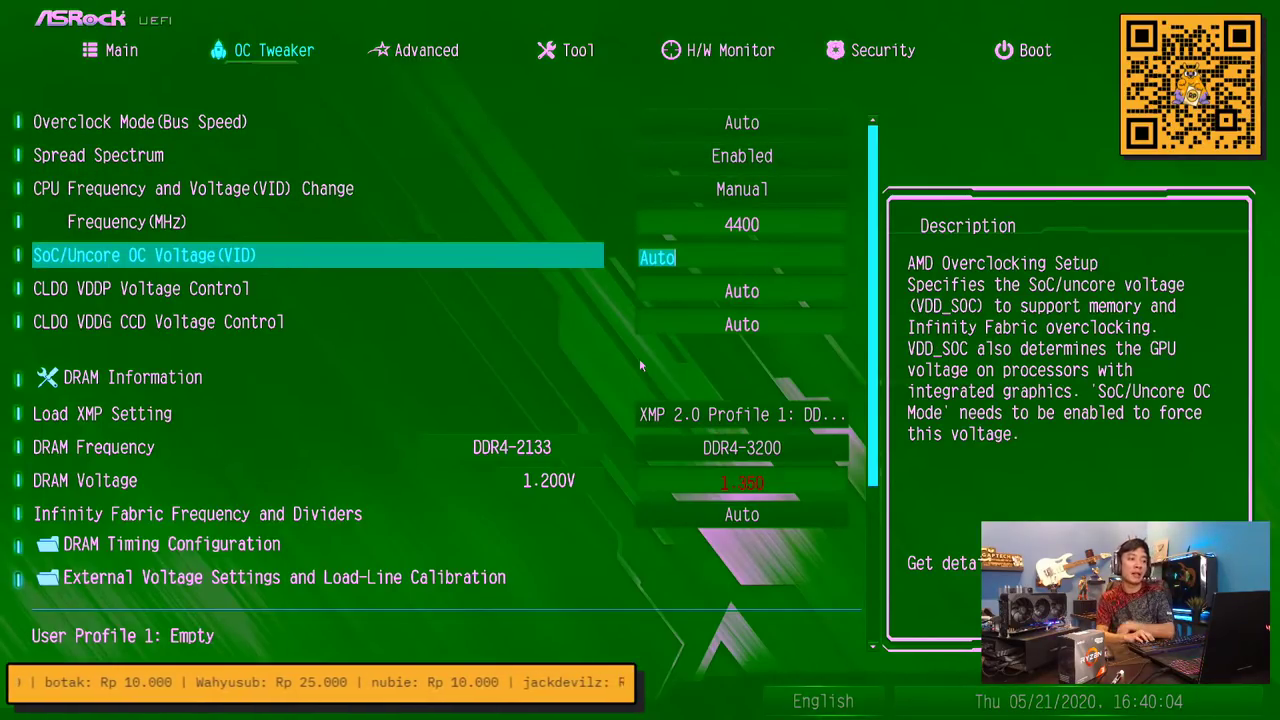
Save the configuration changes and exit the UEFI setup
{"action": "key", "text": "Down"}
{"action": "key", "text": "Down"}
{"action": "key", "text": "Down"}
{"action": "key", "text": "Down"}
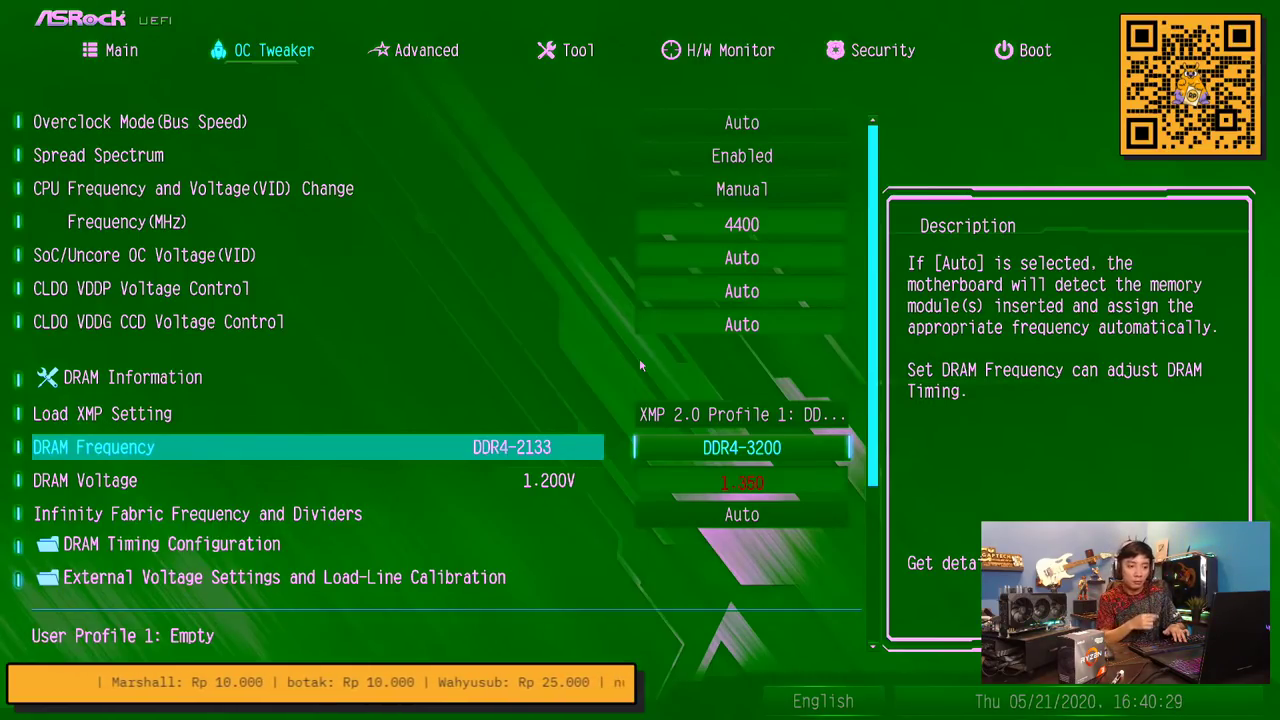
{"action": "key", "text": "F10"}
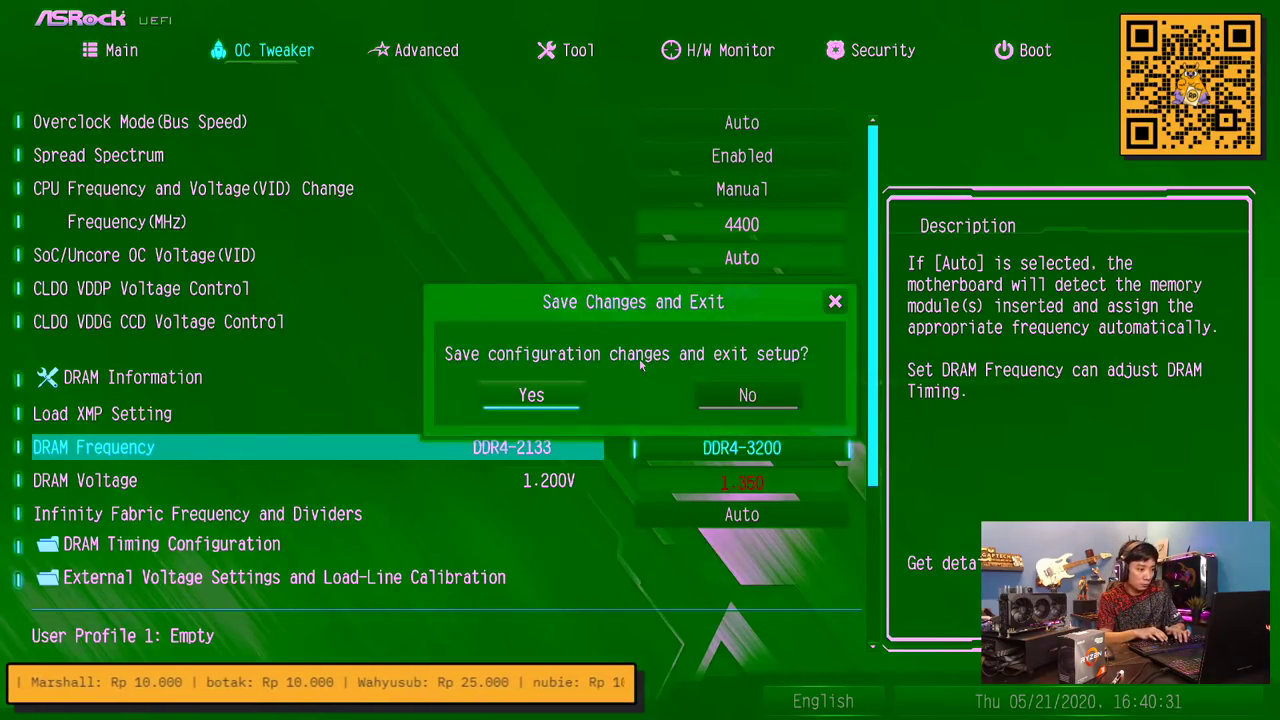
{"action": "key", "text": "Return"}
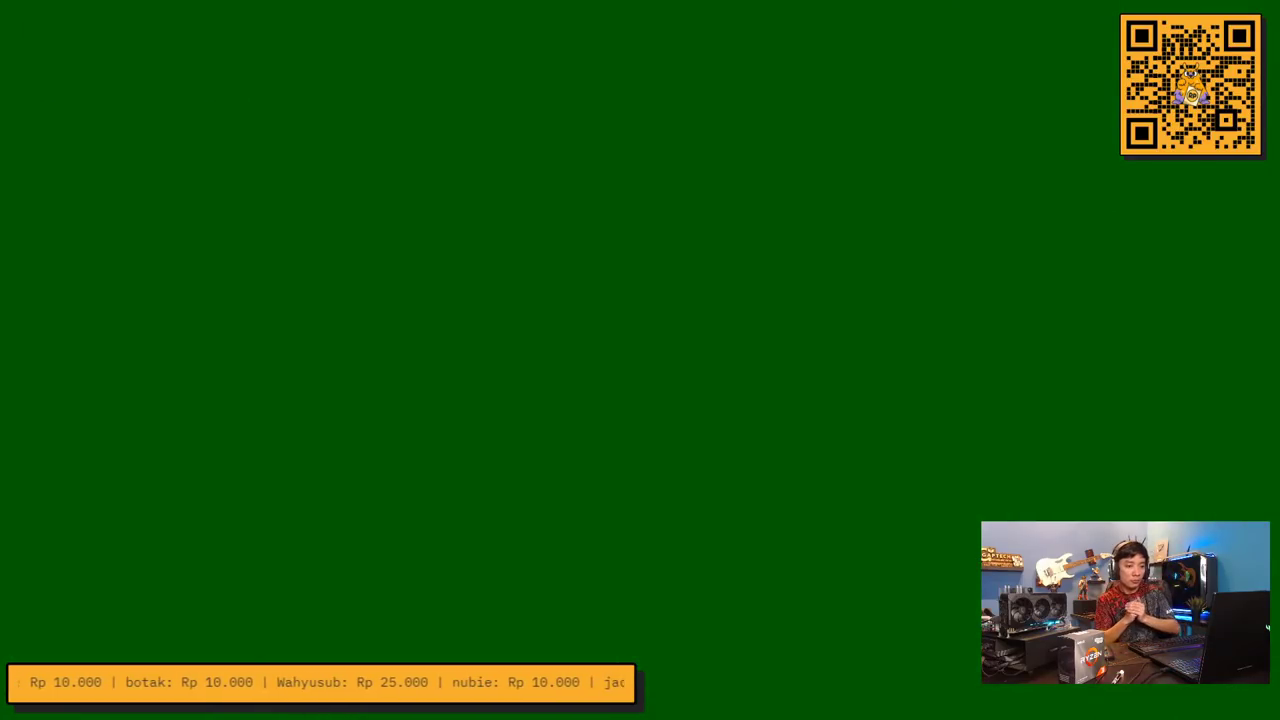
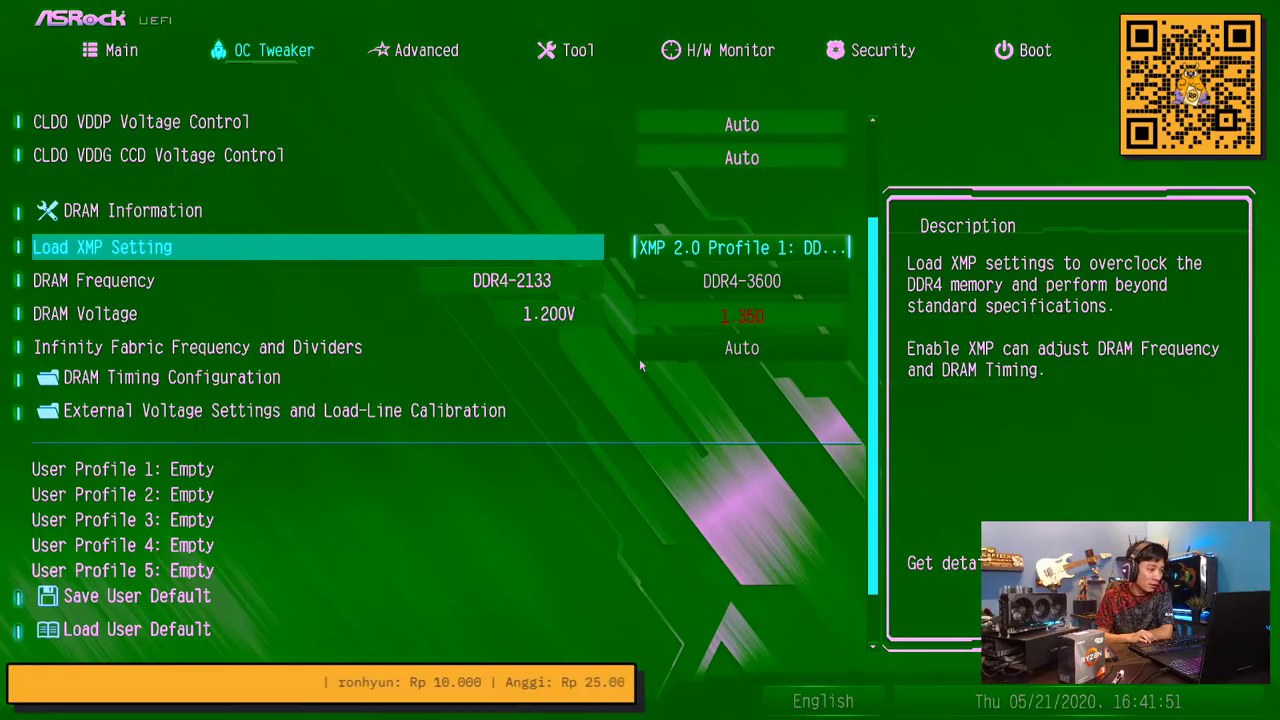
Set the SoC/Uncore OC Voltage(VID) to 1.15 V
{"action": "key", "text": "Up"}
{"action": "key", "text": "Up"}
{"action": "key", "text": "Up"}
{"action": "key", "text": "Up"}
{"action": "key", "text": "Up"}
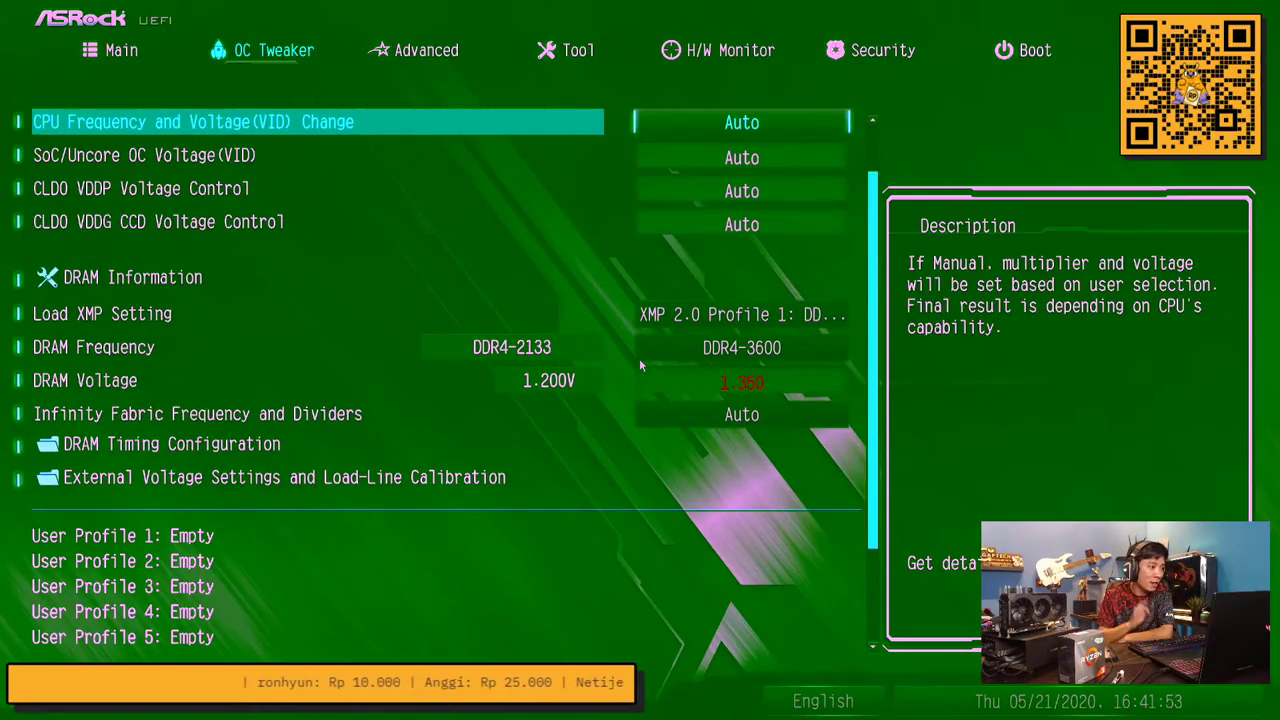
{"action": "key", "text": "Down"}
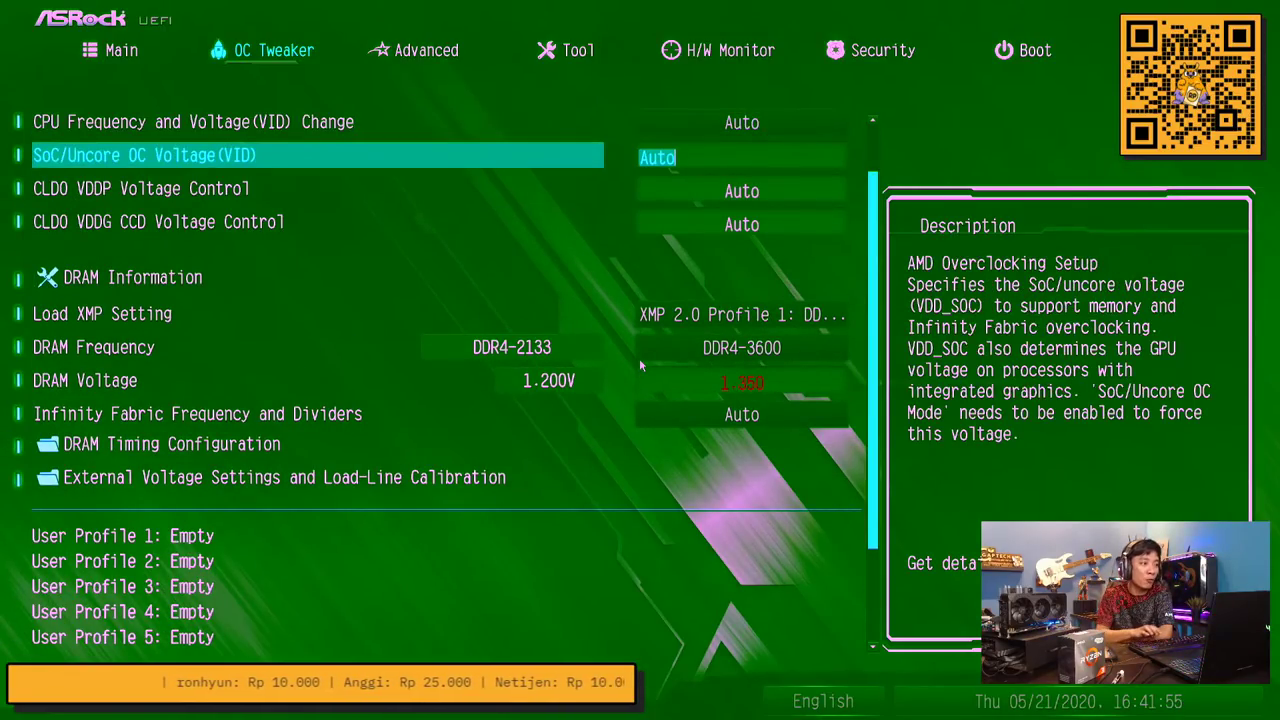
{"action": "type", "text": "1.15"}
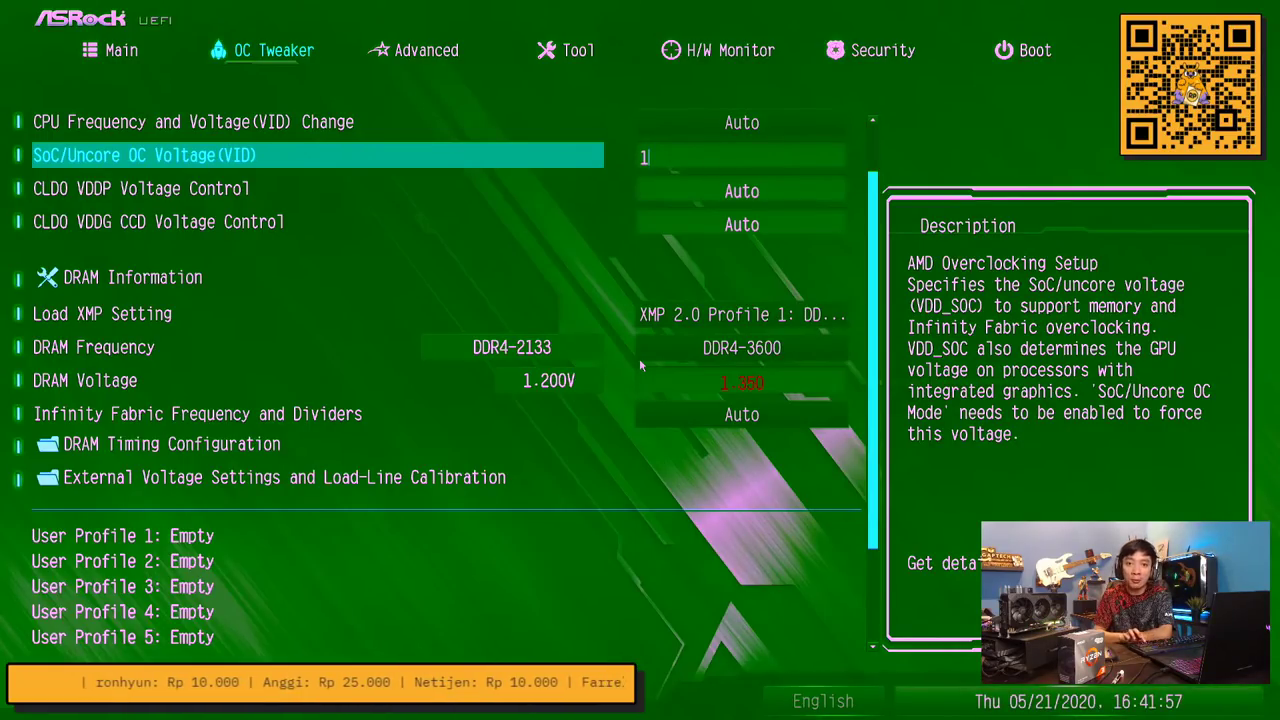
{"action": "key", "text": "Up"}
{"action": "key", "text": "Down"}
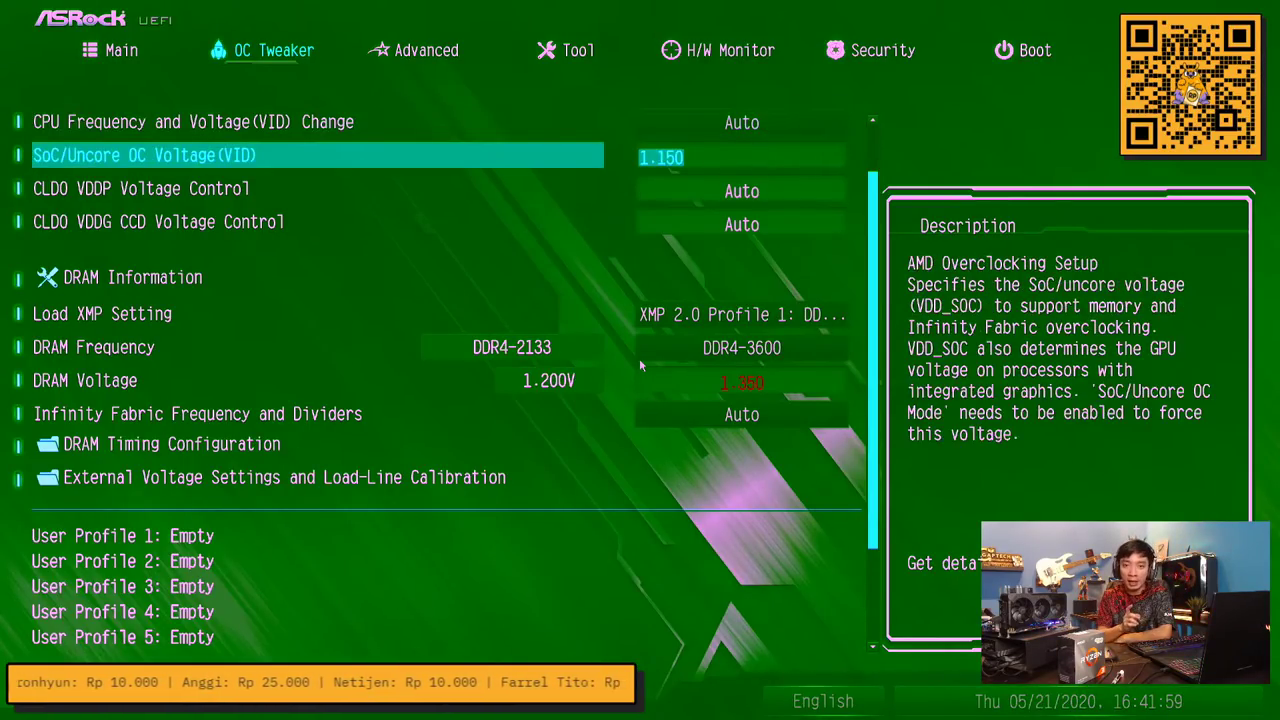
Set the DRAM Frequency to DDR4-3200
{"action": "key", "text": "Down"}
{"action": "key", "text": "Down"}
{"action": "key", "text": "Down"}
{"action": "key", "text": "Down"}
{"action": "key", "text": "Down"}
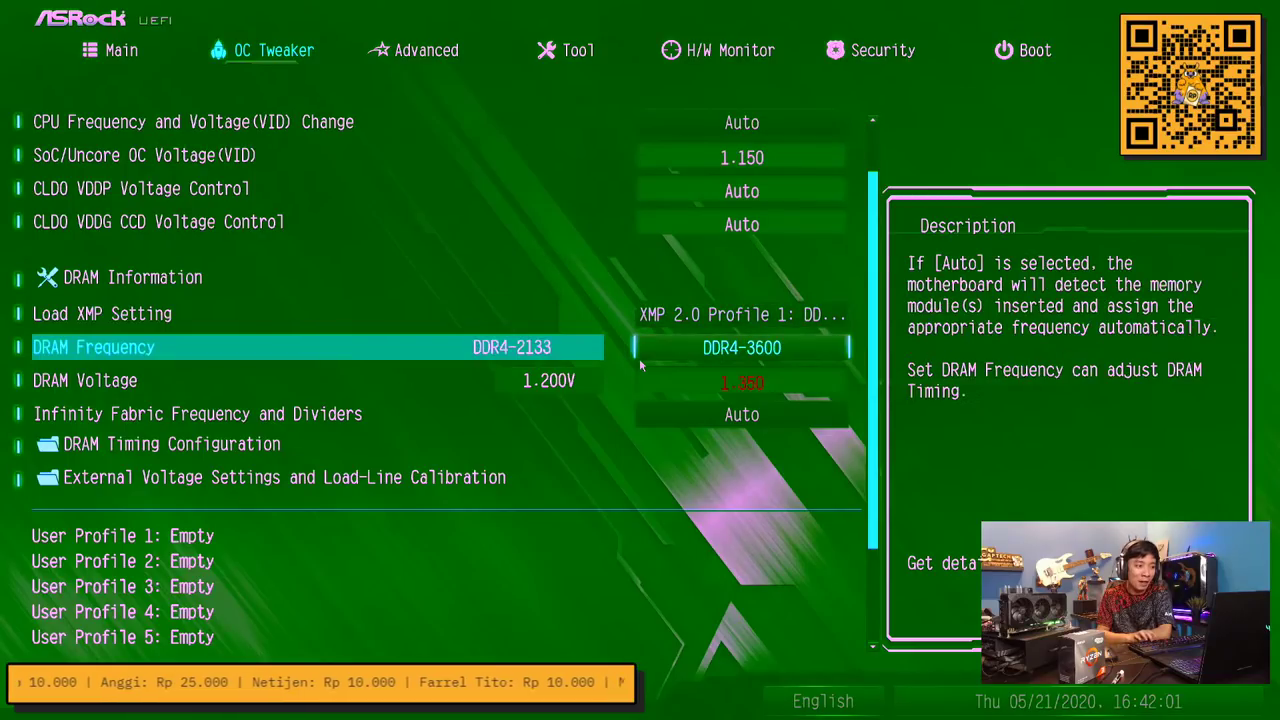
{"action": "key", "text": "Return"}
{"action": "key", "text": "Up"}
{"action": "key", "text": "Up"}
{"action": "key", "text": "Up"}
{"action": "key", "text": "Up"}
{"action": "key", "text": "Up"}
{"action": "key", "text": "Up"}
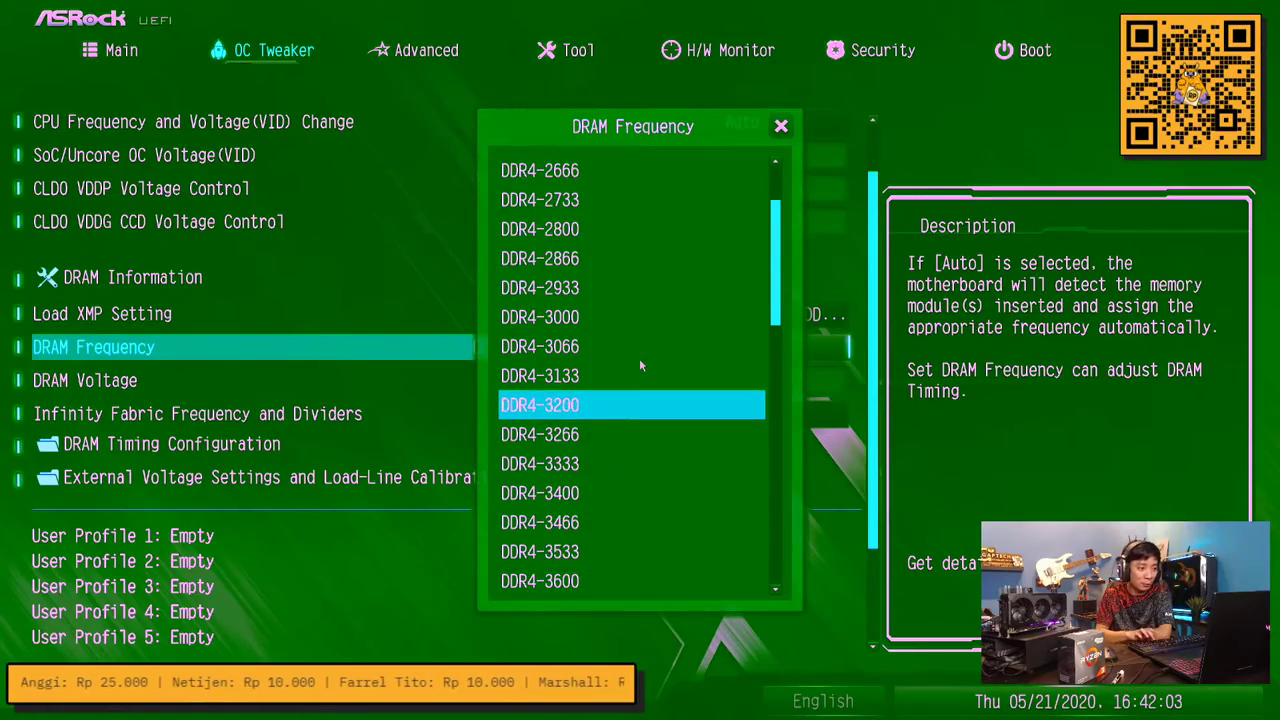
{"action": "key", "text": "Return"}
Switch CPU Frequency and Voltage(VID) Change to Manual
{"action": "key", "text": "Up"}
{"action": "key", "text": "Up"}
{"action": "key", "text": "Up"}
{"action": "key", "text": "Up"}
{"action": "key", "text": "Up"}
{"action": "key", "text": "Up"}
{"action": "key", "text": "Up"}
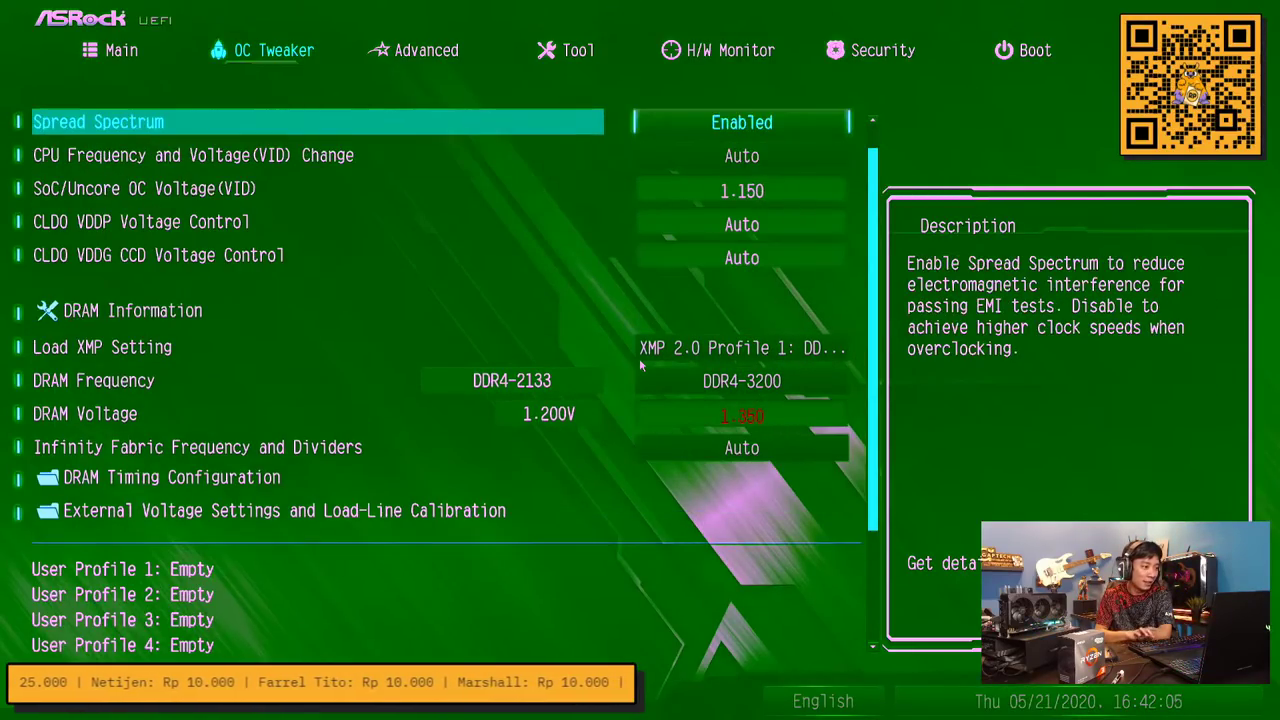
{"action": "key", "text": "Up"}
{"action": "key", "text": "Down"}
{"action": "key", "text": "Down"}
{"action": "key", "text": "Return"}
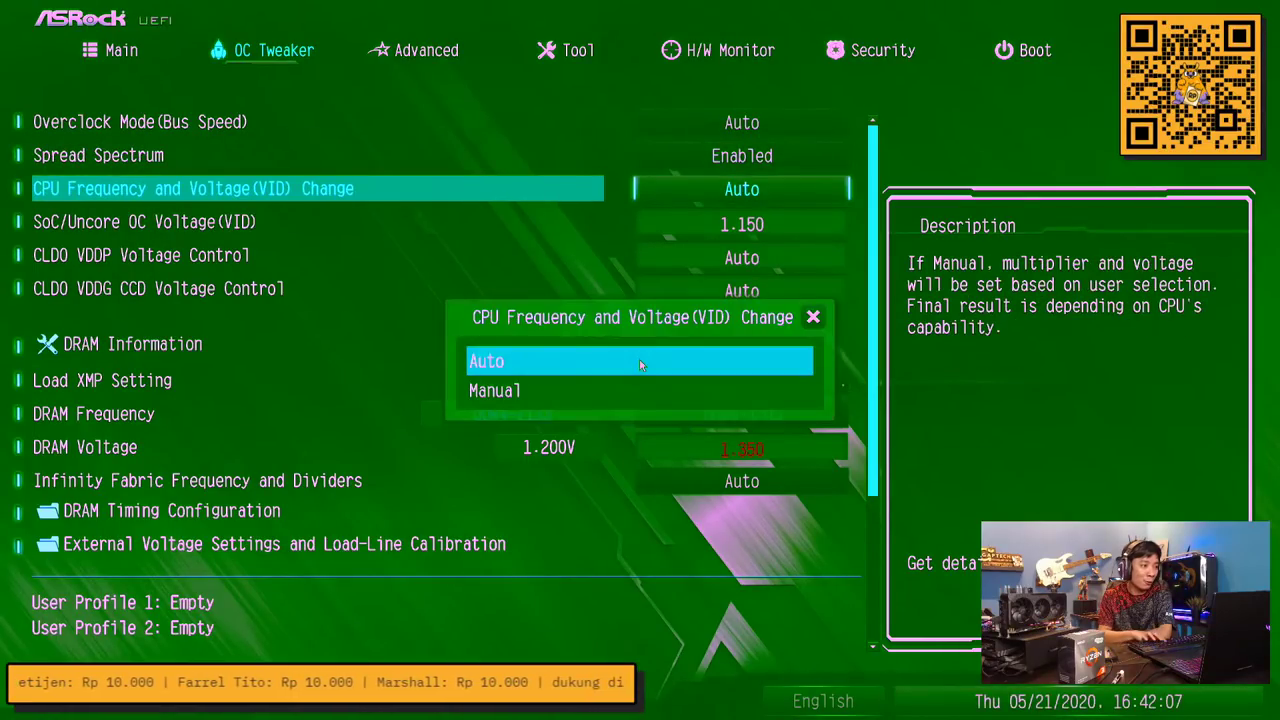
{"action": "key", "text": "Down"}
{"action": "key", "text": "Return"}
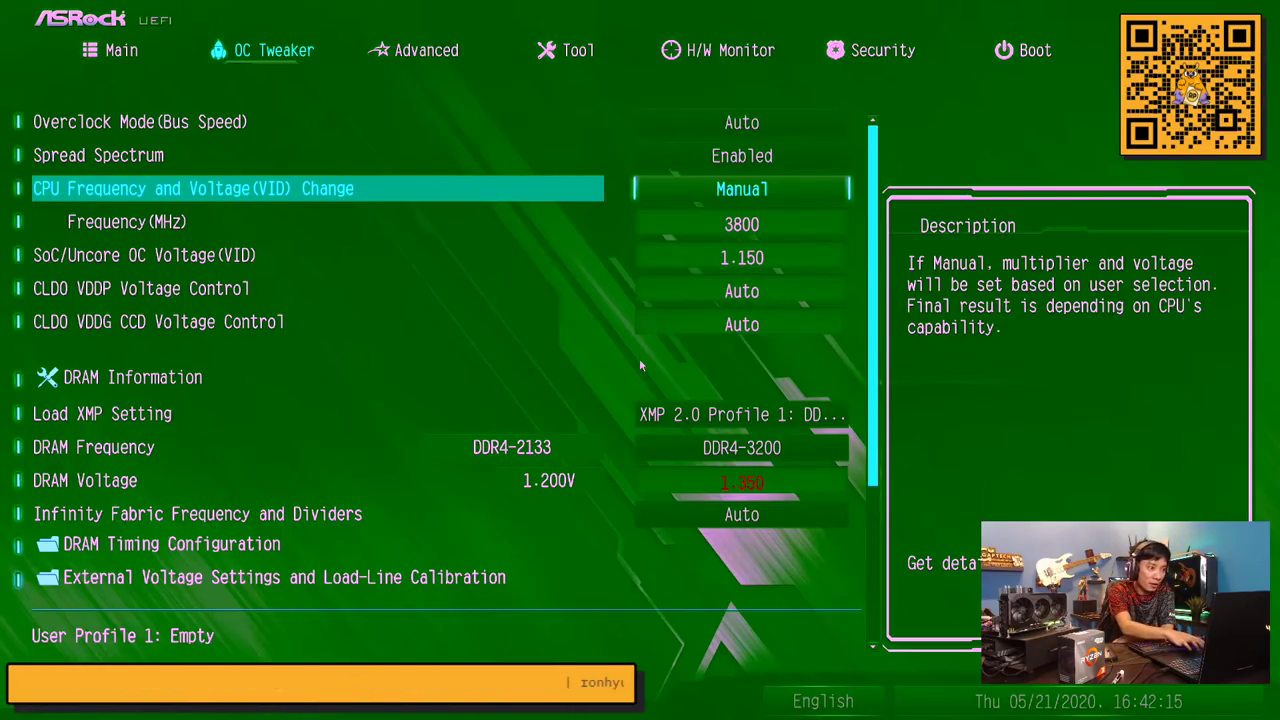
Set the manual CPU Frequency to 4400 MHz
{"action": "key", "text": "Down"}
{"action": "key", "text": "Down"}
{"action": "key", "text": "Down"}
{"action": "key", "text": "Down"}
{"action": "key", "text": "Down"}
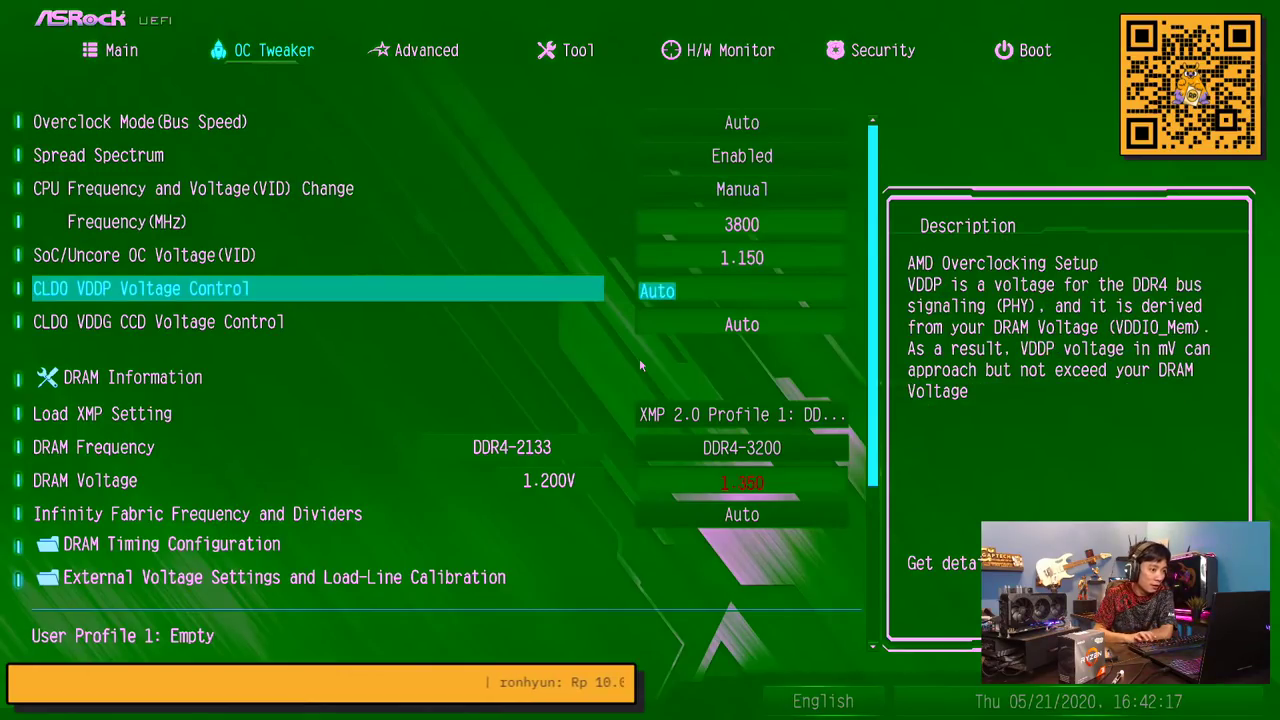
{"action": "key", "text": "Up"}
{"action": "key", "text": "Up"}
{"action": "key", "text": "Up"}
{"action": "key", "text": "Up"}
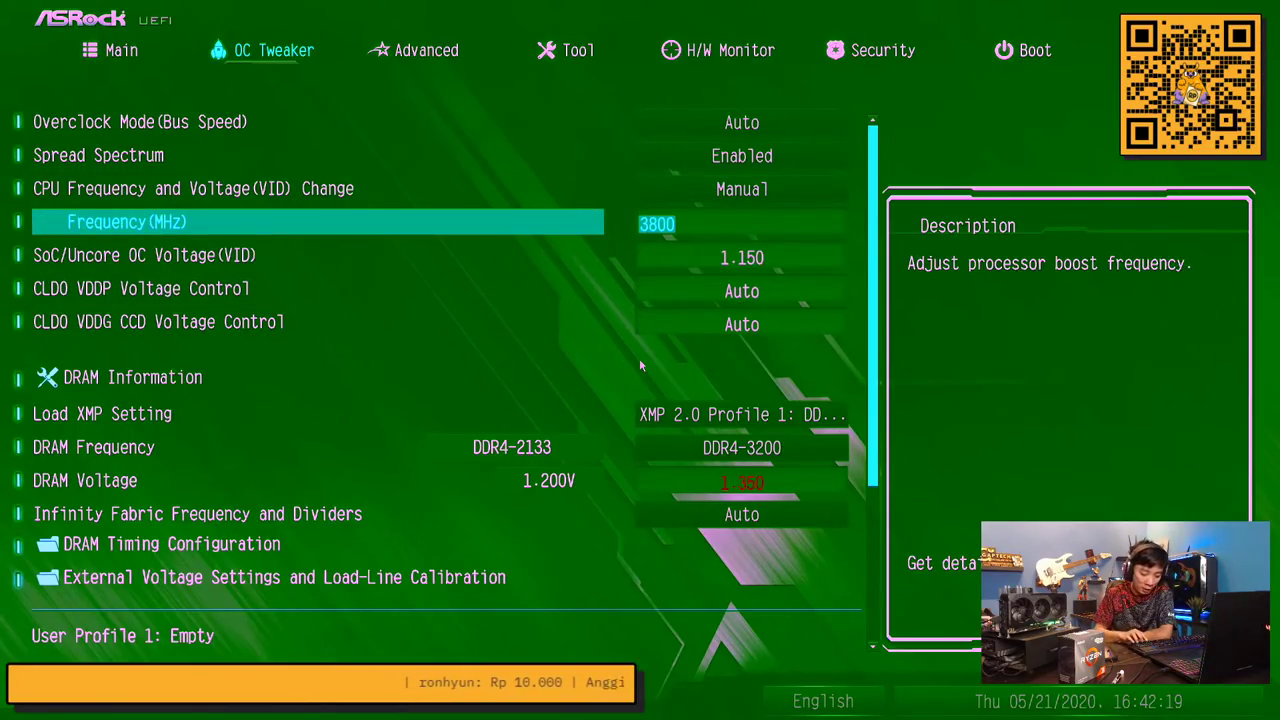
{"action": "type", "text": "4400"}
{"action": "key", "text": "Up"}
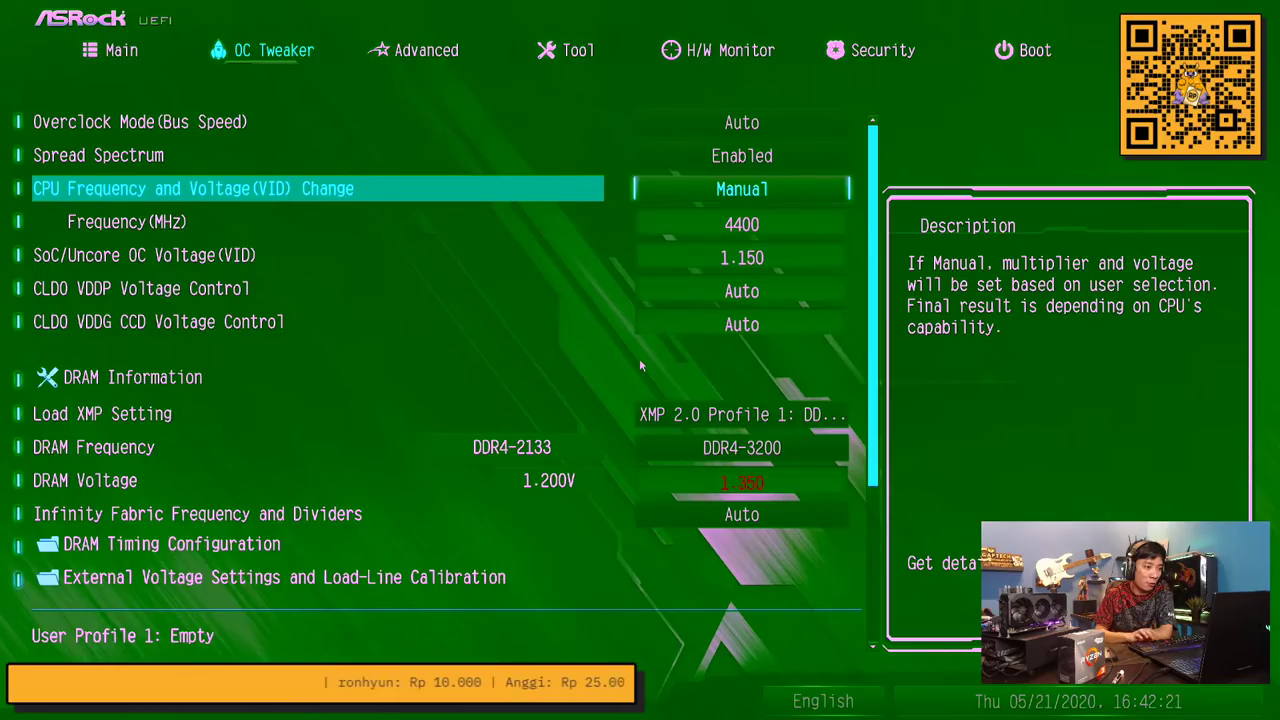
Open the External Voltage Settings and Load-Line Calibration page of OC Tweaker
{"action": "key", "text": "Down"}
{"action": "key", "text": "Down"}
{"action": "key", "text": "Down"}
{"action": "key", "text": "Down"}
{"action": "key", "text": "Down"}
{"action": "key", "text": "Down"}
{"action": "key", "text": "Down"}
{"action": "key", "text": "Down"}
{"action": "key", "text": "Down"}
{"action": "key", "text": "Down"}
{"action": "key", "text": "Down"}
{"action": "key", "text": "Down"}
{"action": "key", "text": "Down"}
{"action": "key", "text": "Up"}
{"action": "key", "text": "Up"}
{"action": "key", "text": "Up"}
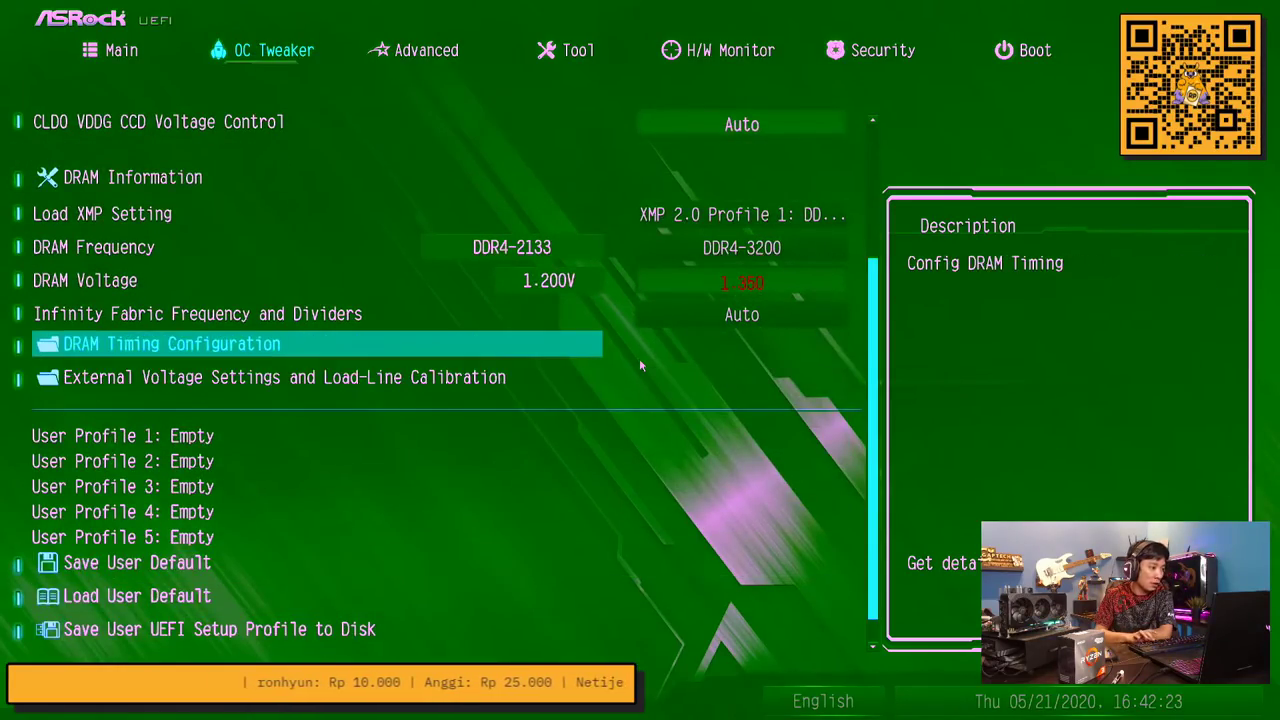
{"action": "key", "text": "Down"}
{"action": "key", "text": "Return"}
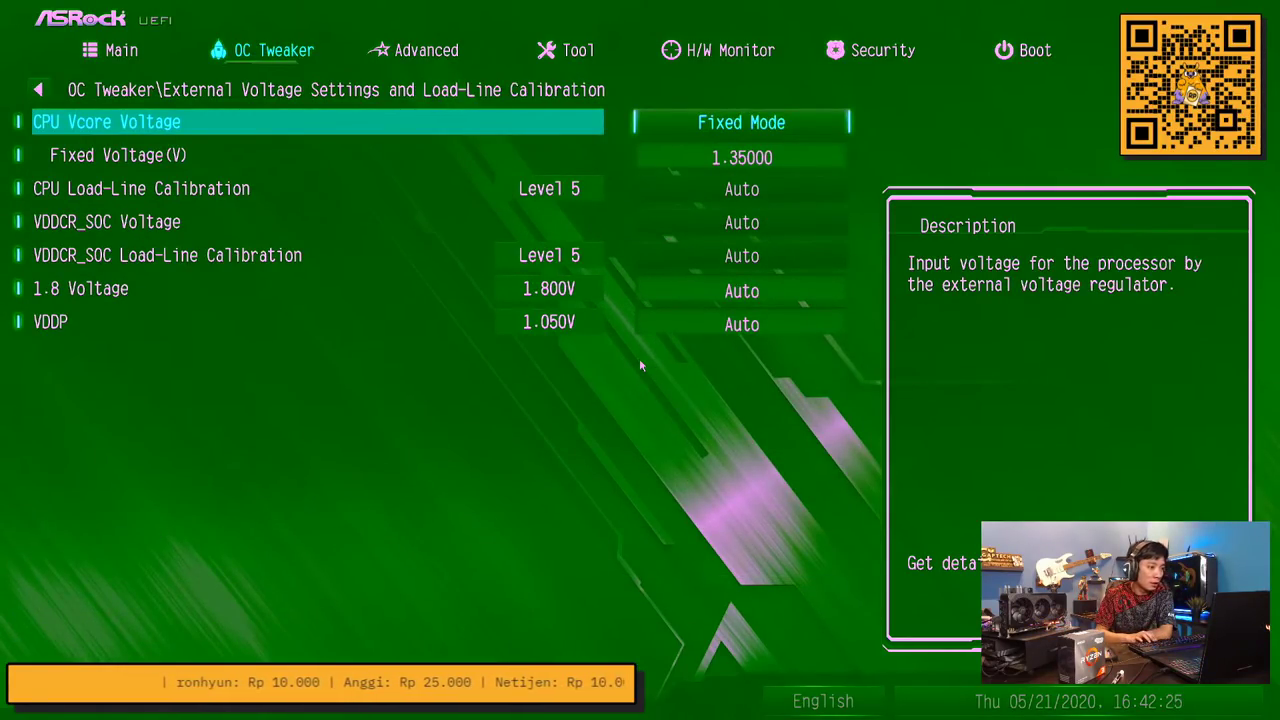
Set the VDDCR_SOC Voltage to Fixed Mode
{"action": "key", "text": "Down"}
{"action": "key", "text": "Down"}
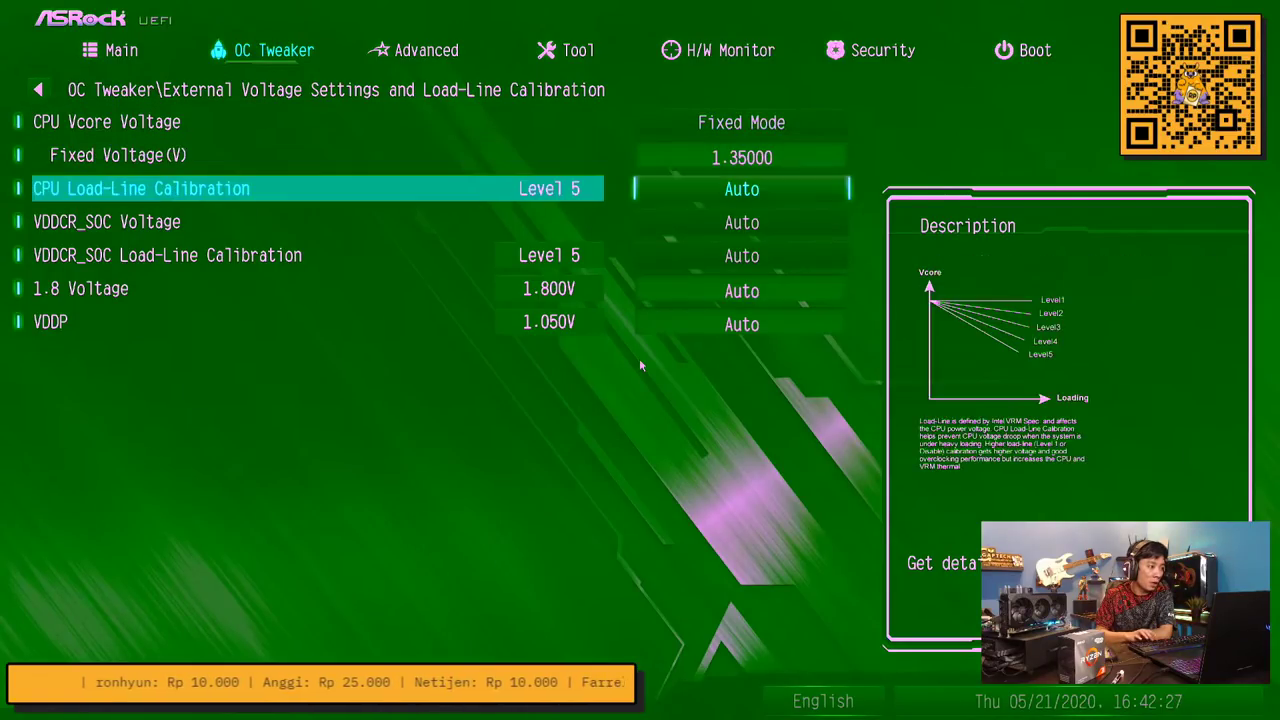
{"action": "key", "text": "Return"}
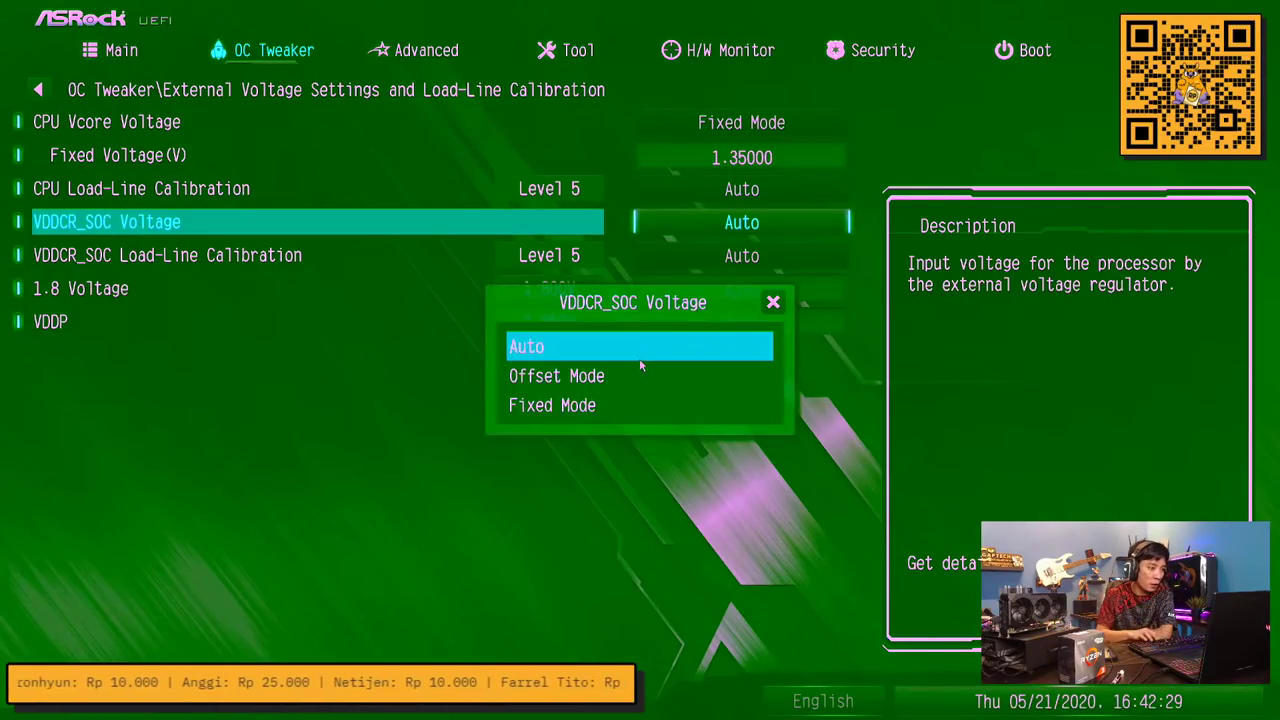
{"action": "key", "text": "Down"}
{"action": "key", "text": "Down"}
{"action": "key", "text": "Return"}
Set the VDDCR_SOC Fixed Voltage to 1.2 V and return to the main OC Tweaker page
{"action": "key", "text": "Down"}
{"action": "type", "text": "1."}
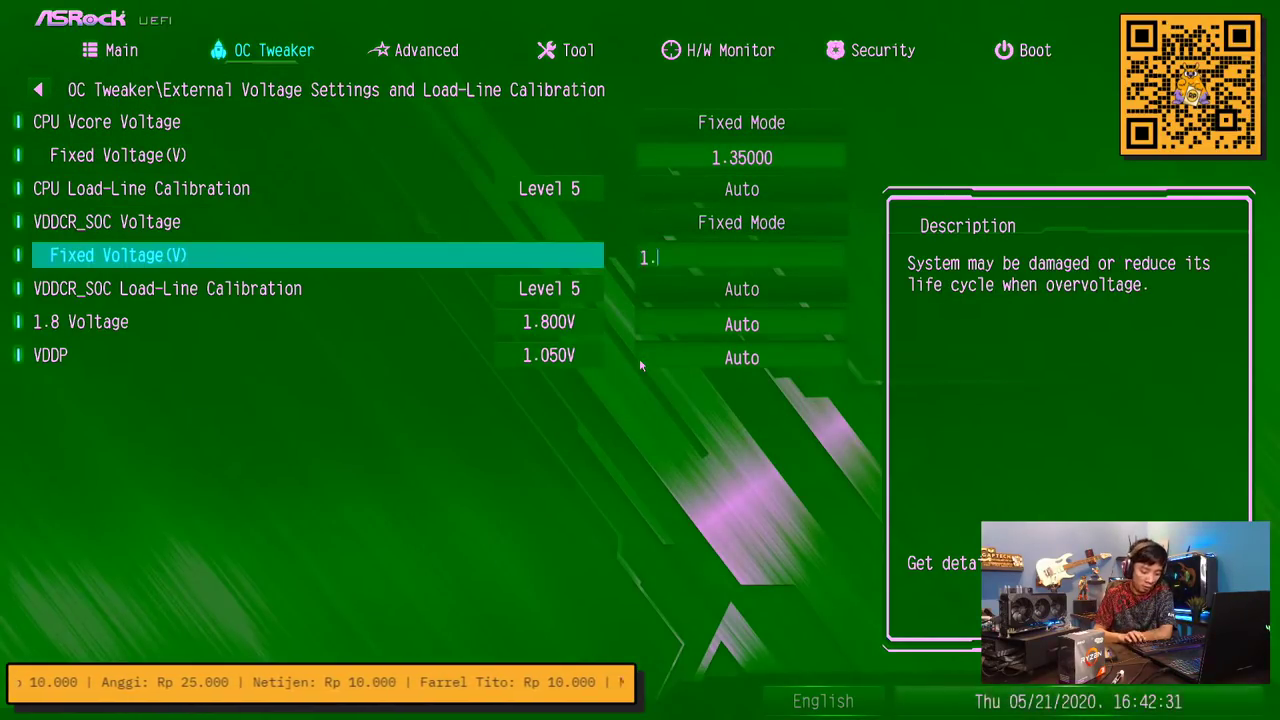
{"action": "type", "text": "150001.25"}
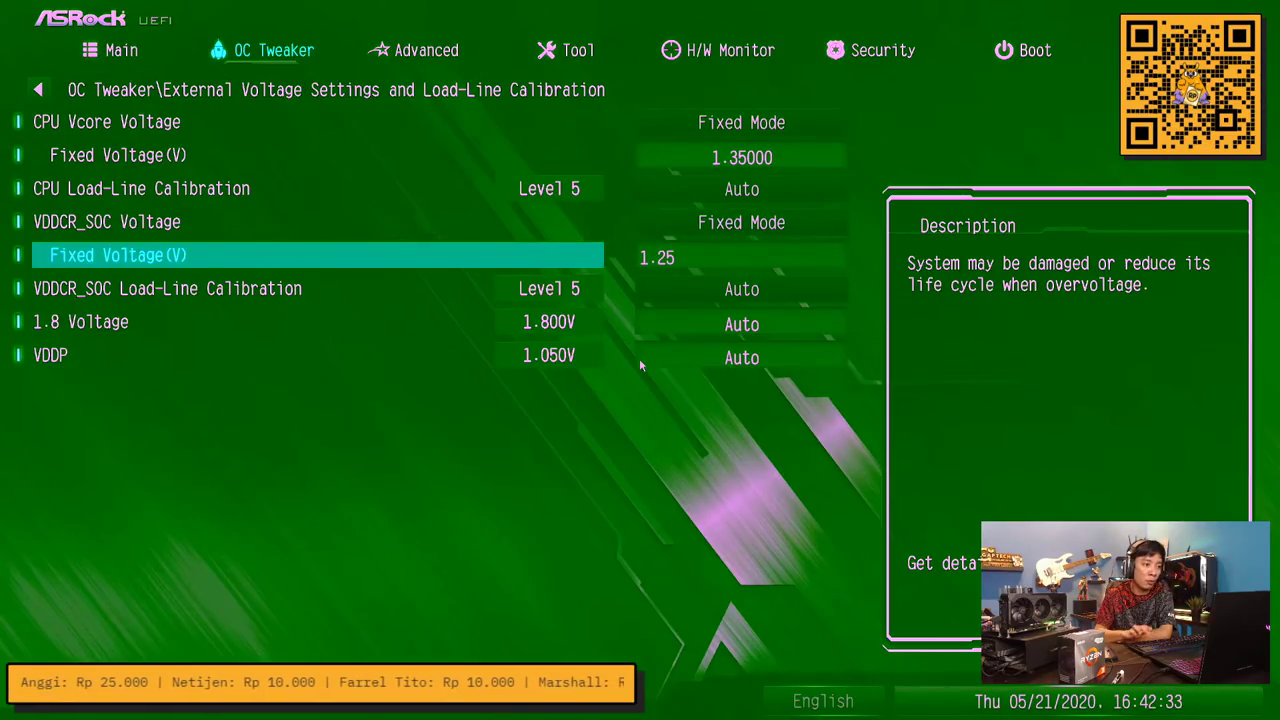
{"action": "key", "text": "Up"}
{"action": "key", "text": "Down"}
{"action": "type", "text": "1.2"}
{"action": "key", "text": "Up"}
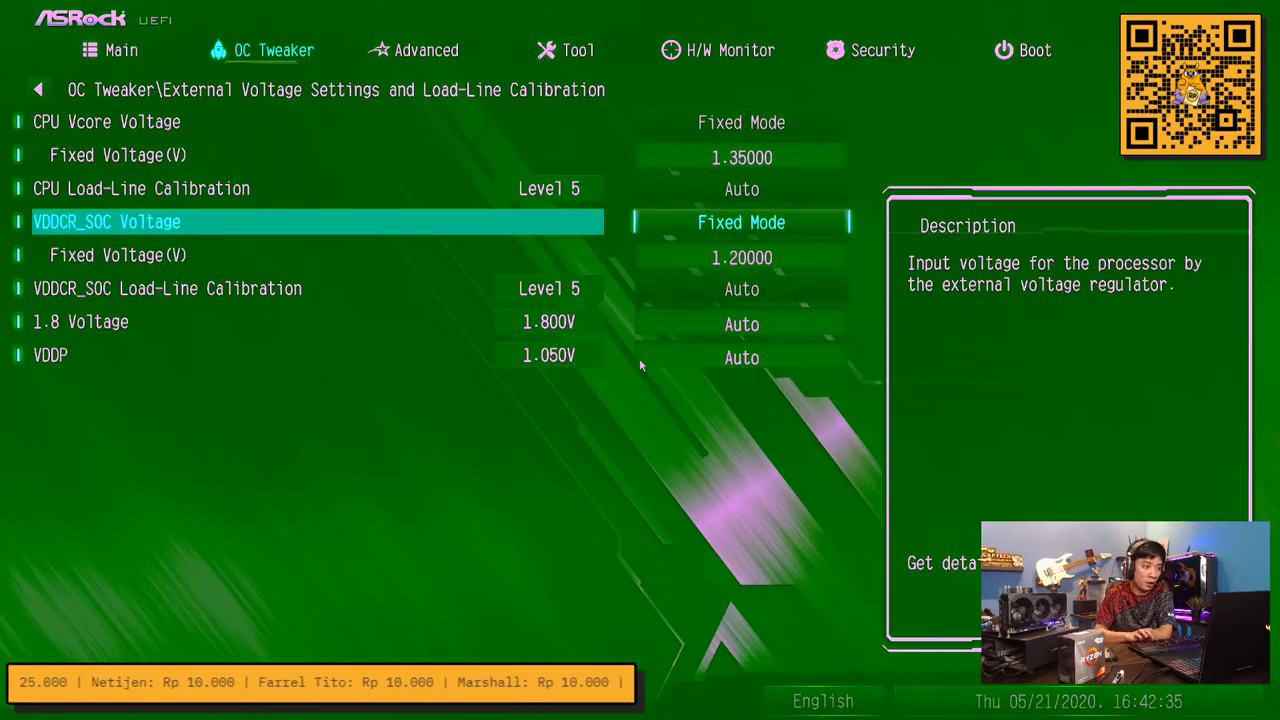
{"action": "key", "text": "Down"}
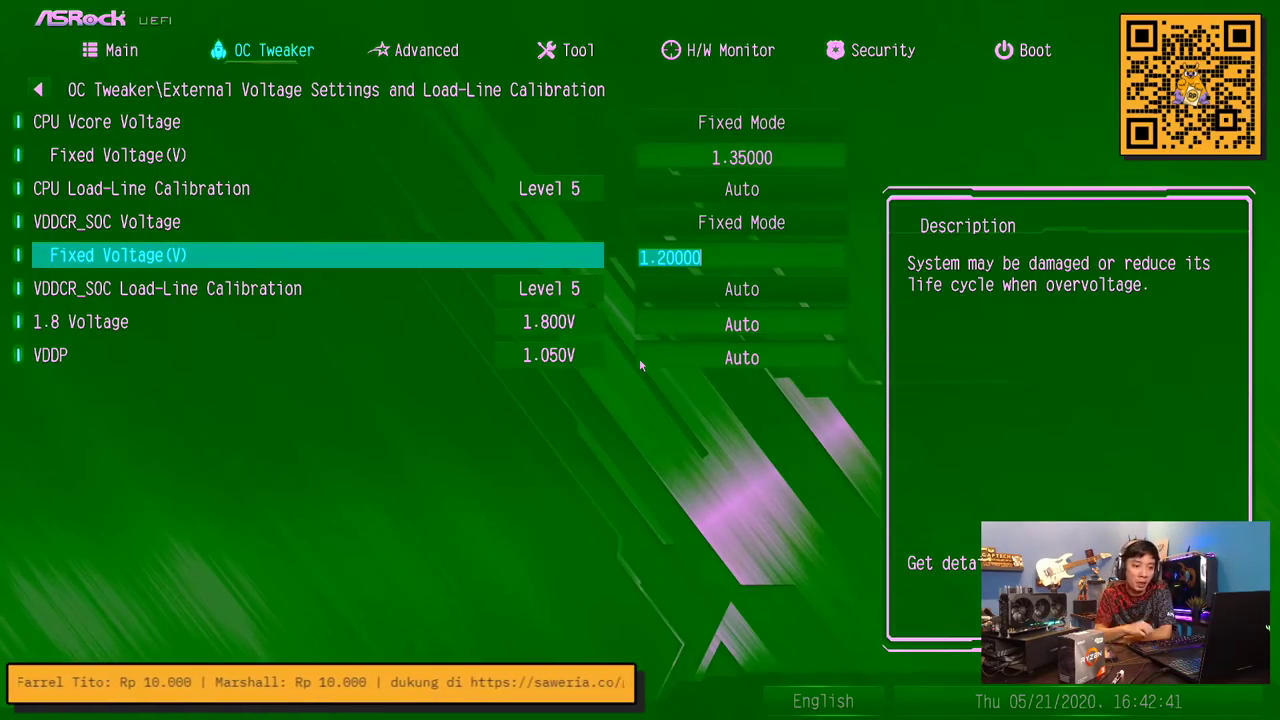
{"action": "key", "text": "Up"}
{"action": "key", "text": "Down"}
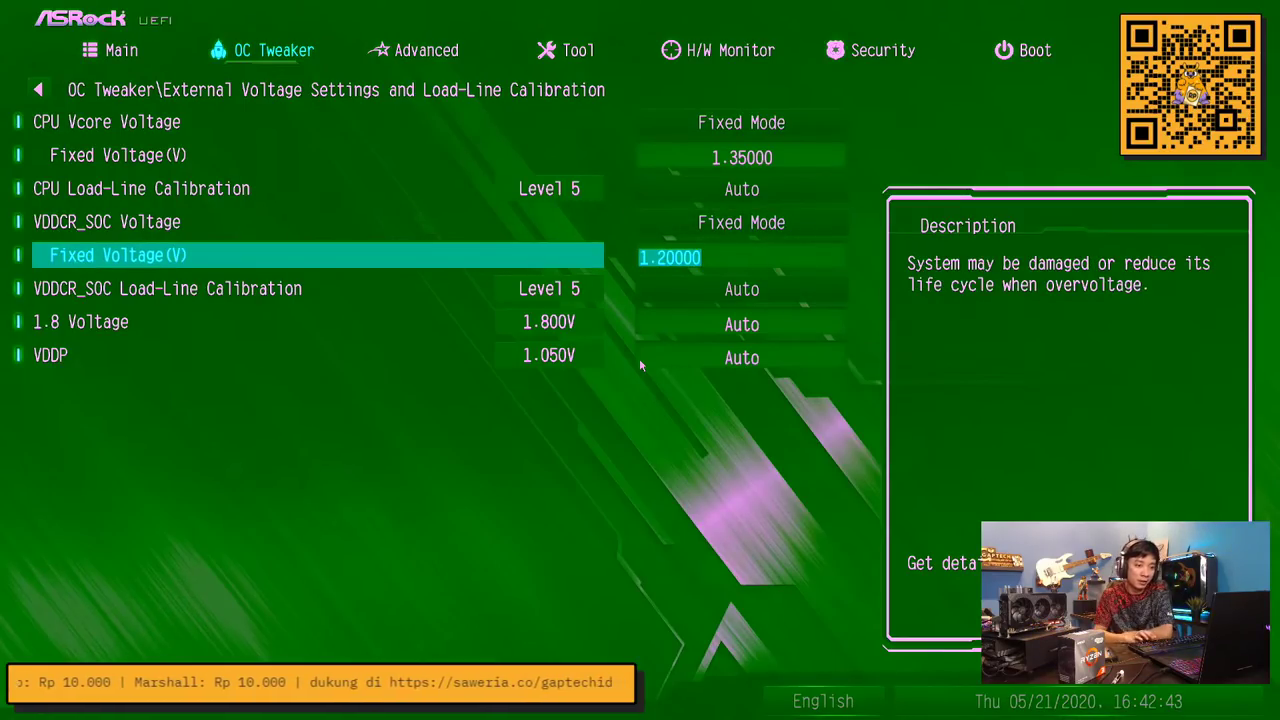
{"action": "key", "text": "Escape"}
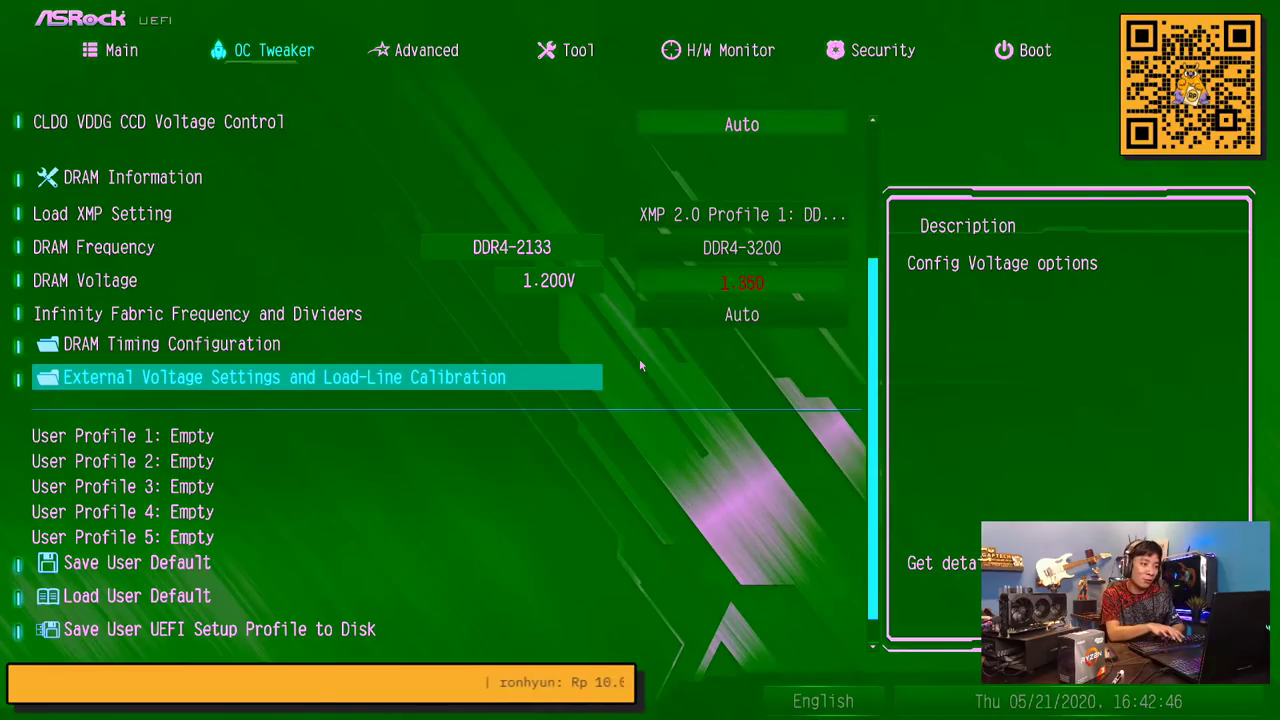
Save the UEFI configuration changes, exit setup to boot into Windows, and open CPU-Z with administrator permission
{"action": "key", "text": "F10"}
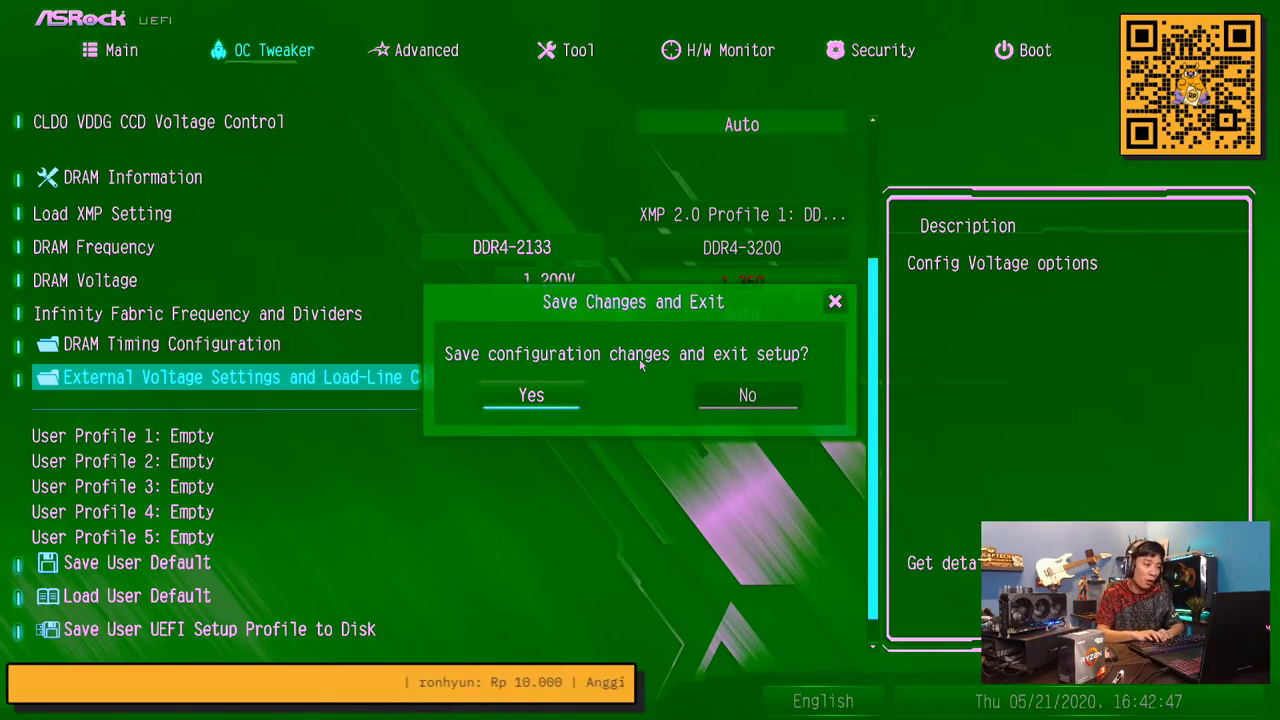
{"action": "key", "text": "Return"}
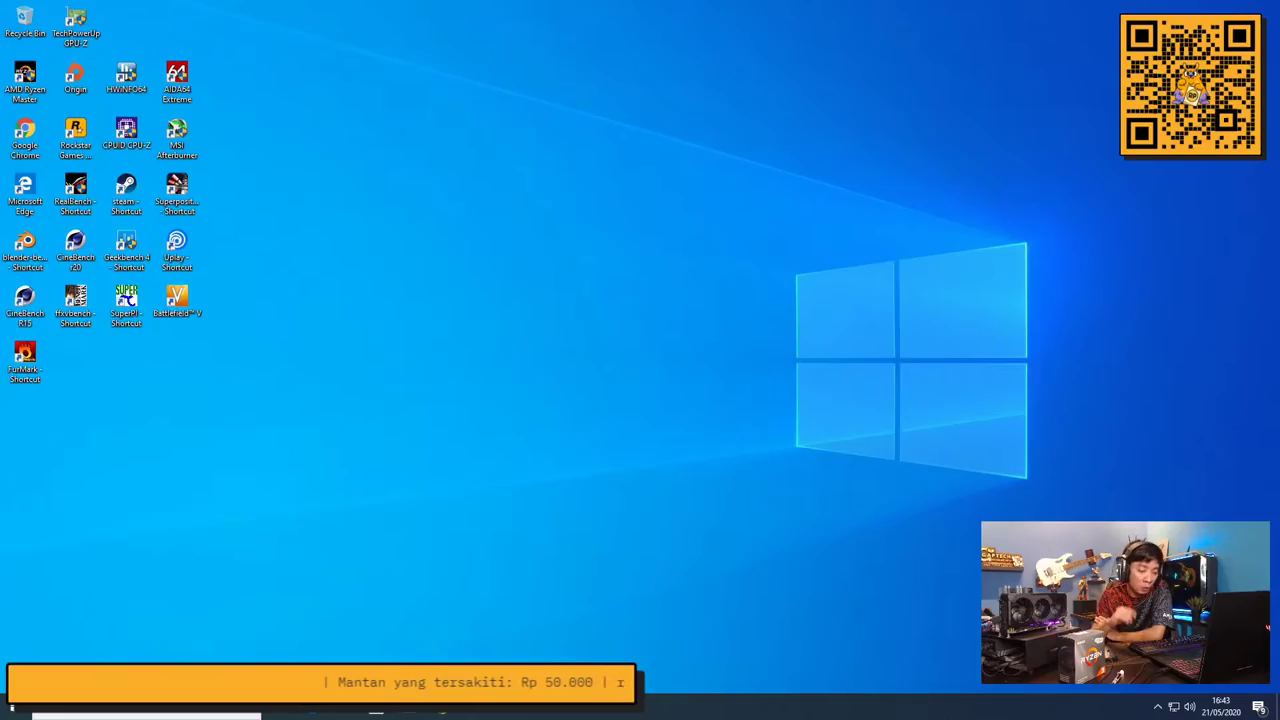
{"action": "double_click", "coordinate": [125, 133]}
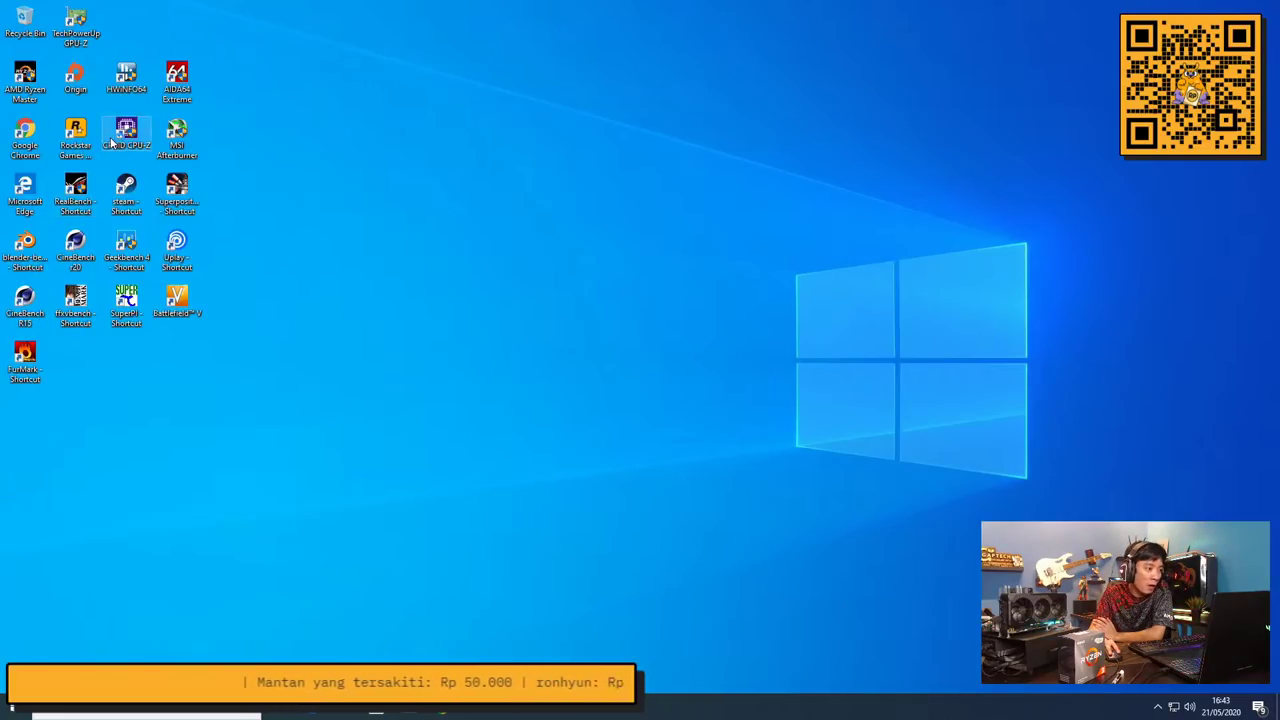
{"action": "left_click", "coordinate": [544, 449]}
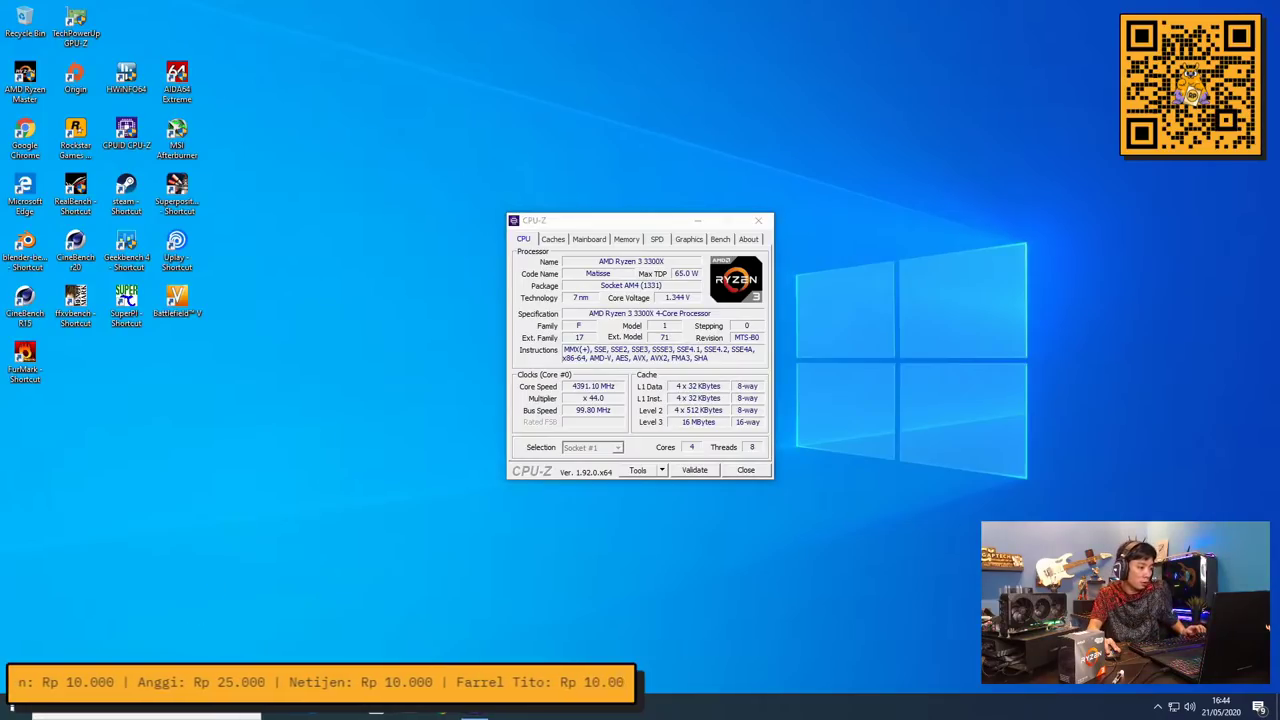
Open Windows Magnifier, enlarge the screen to 200%, and view the processor and memory details in CPU-Z
{"action": "key", "text": "super+s"}
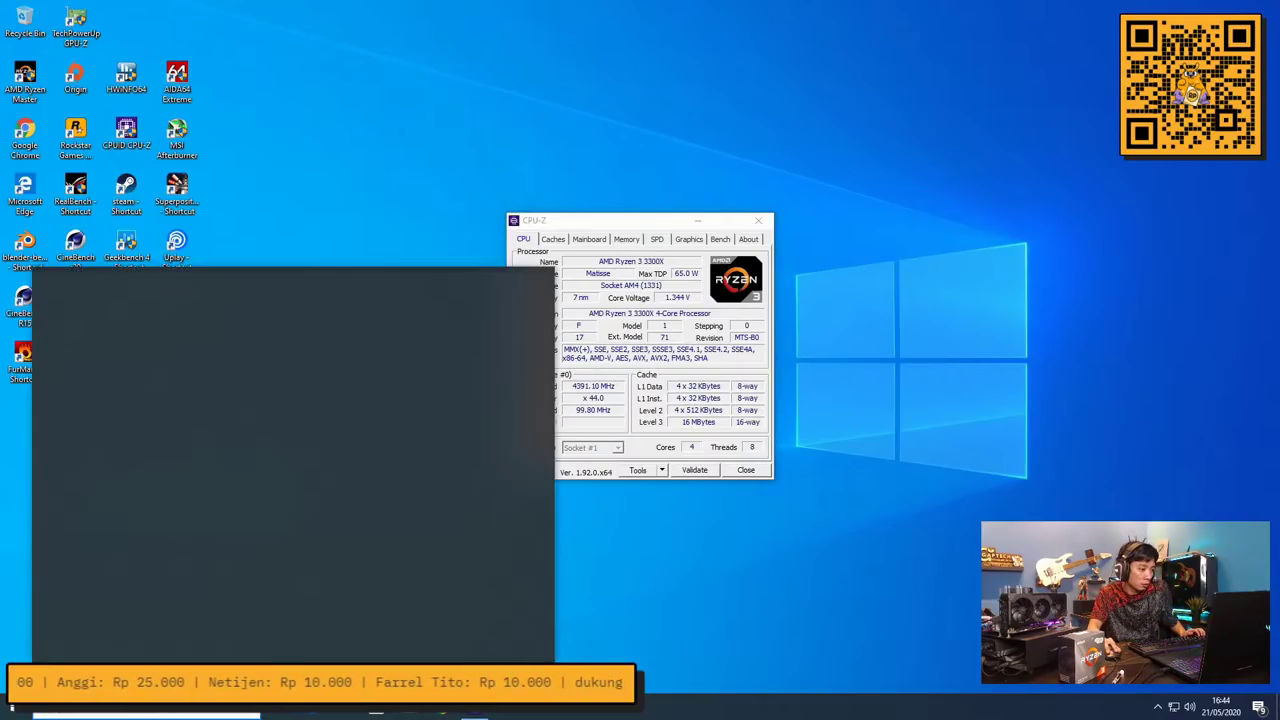
{"action": "type", "text": "magnifier"}
{"action": "key", "text": "Return"}
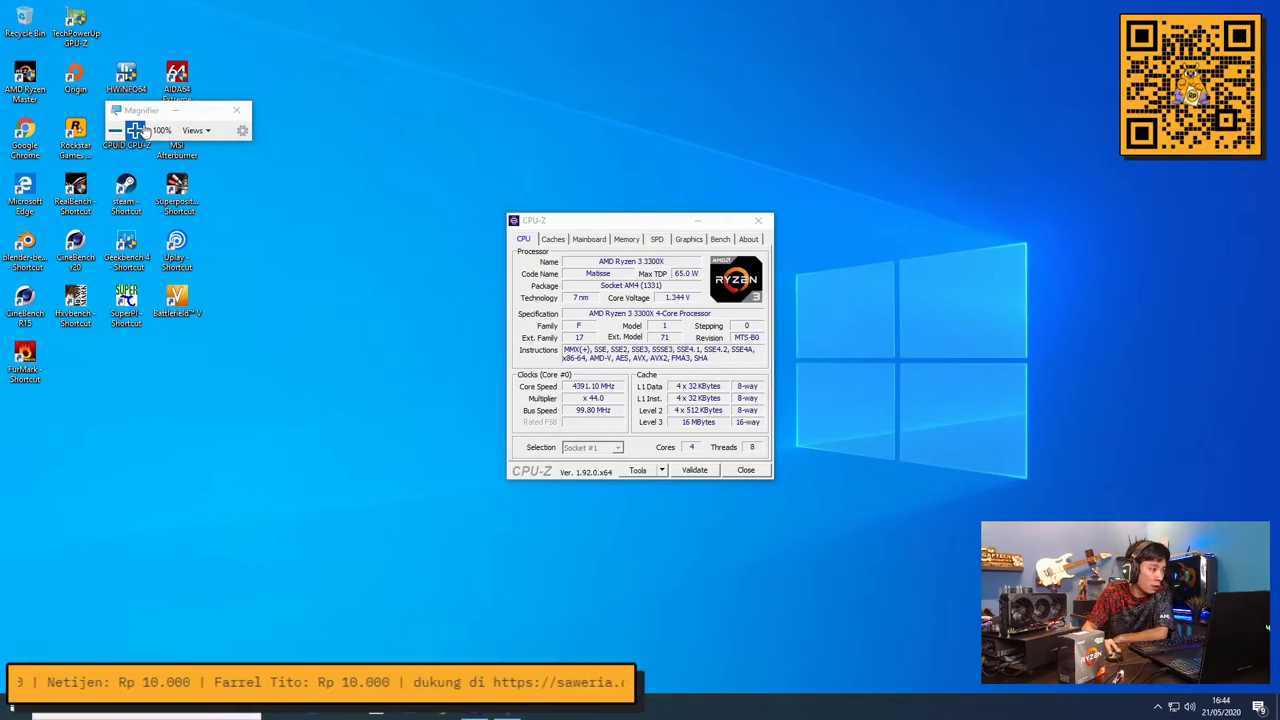
{"action": "left_click", "coordinate": [135, 130]}
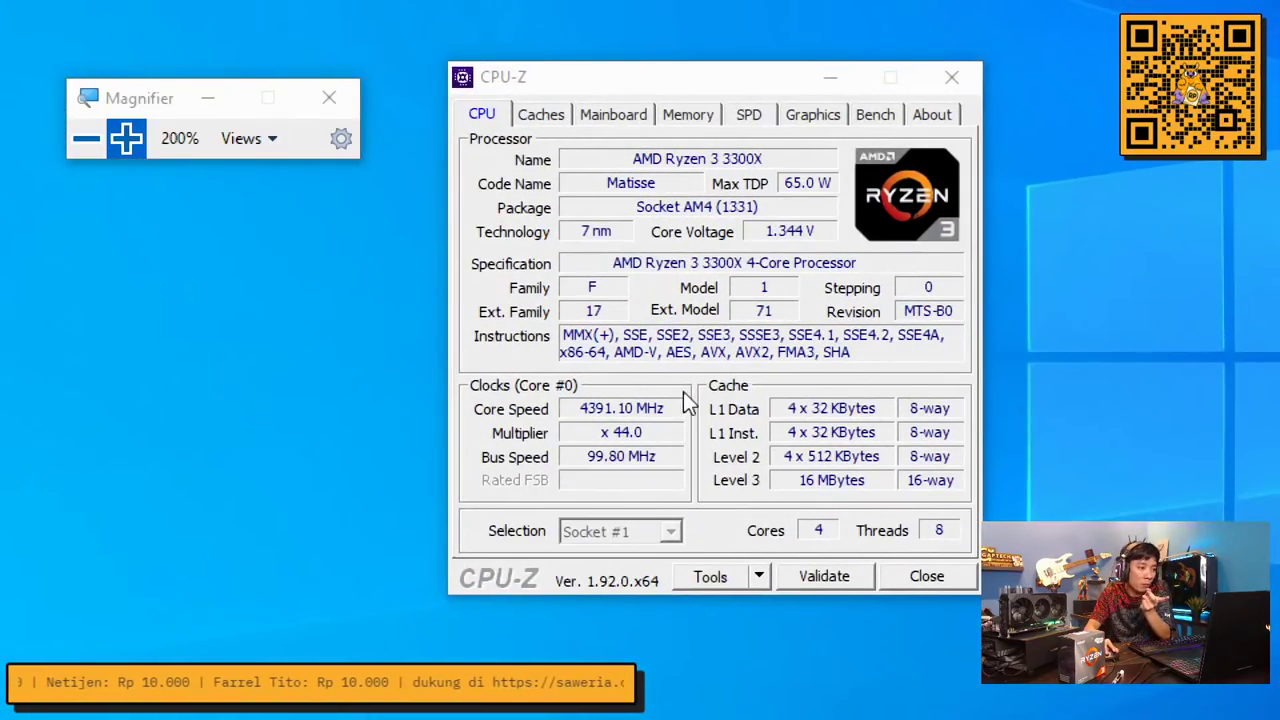
{"action": "left_click", "coordinate": [711, 115]}
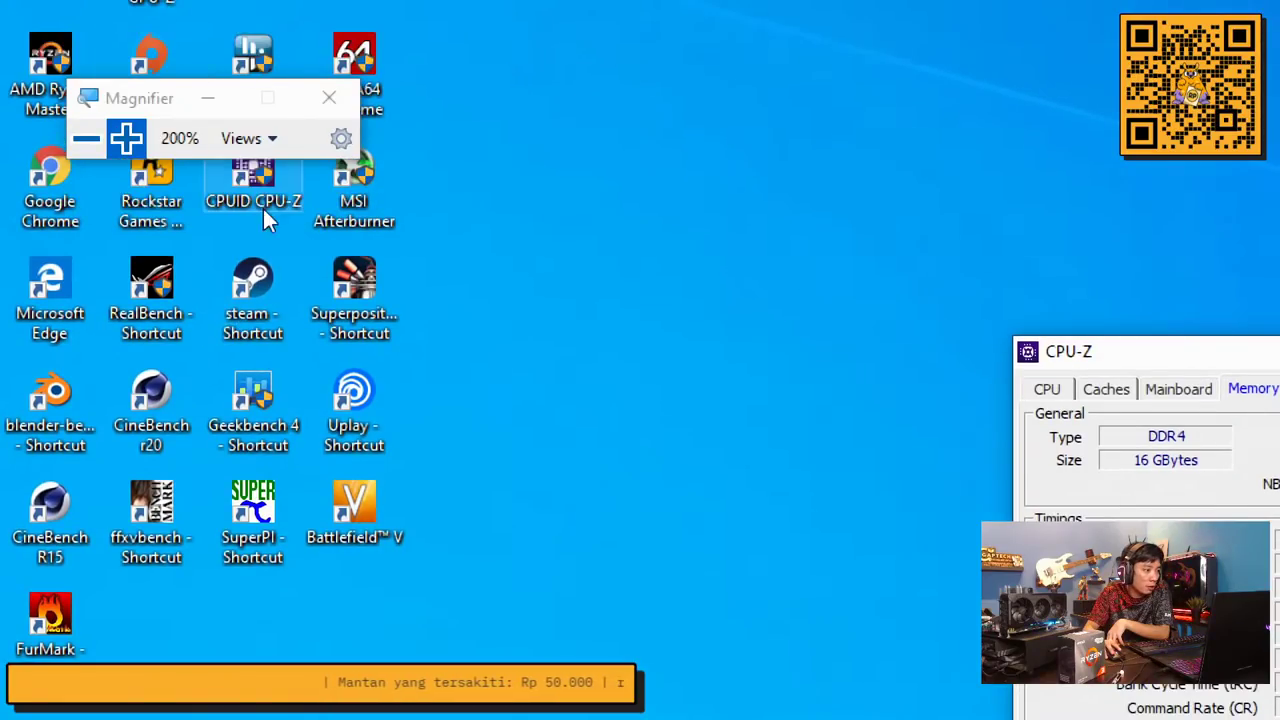
Launch HWiNFO64 in sensors-only mode and look through the CPU voltage, power and motherboard temperature readings
{"action": "double_click", "coordinate": [271, 55]}
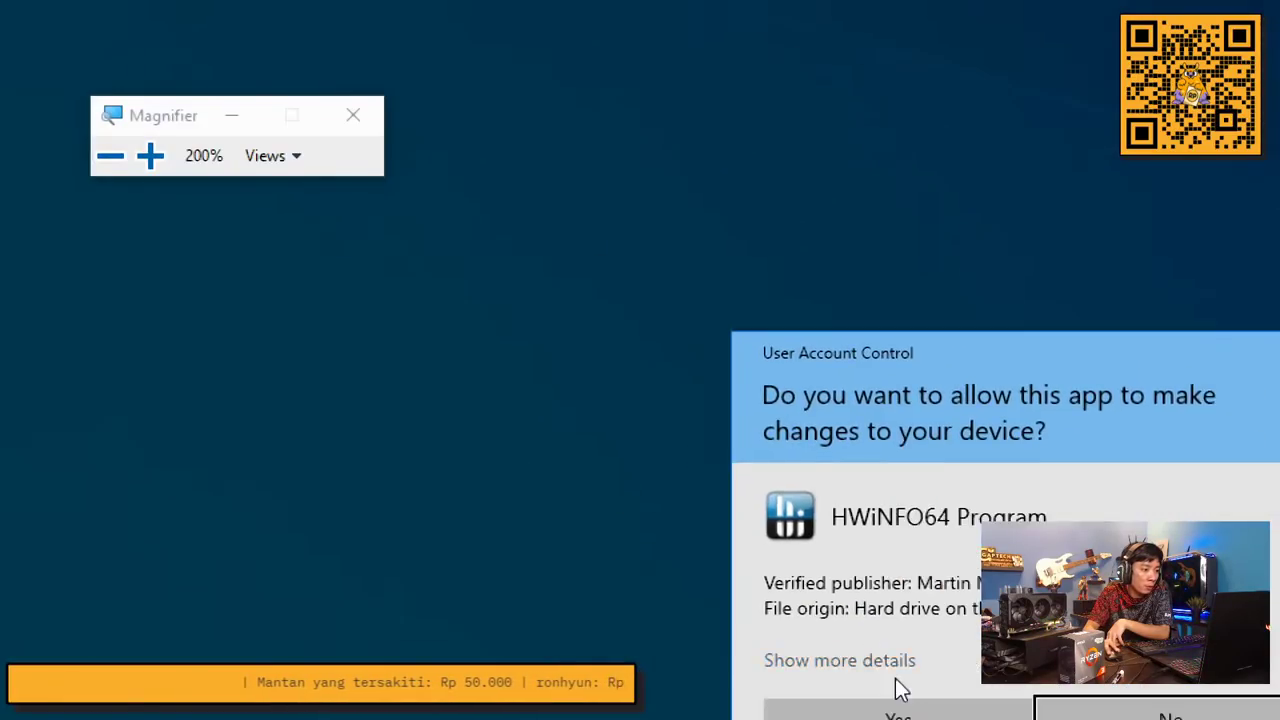
{"action": "left_click", "coordinate": [893, 648]}
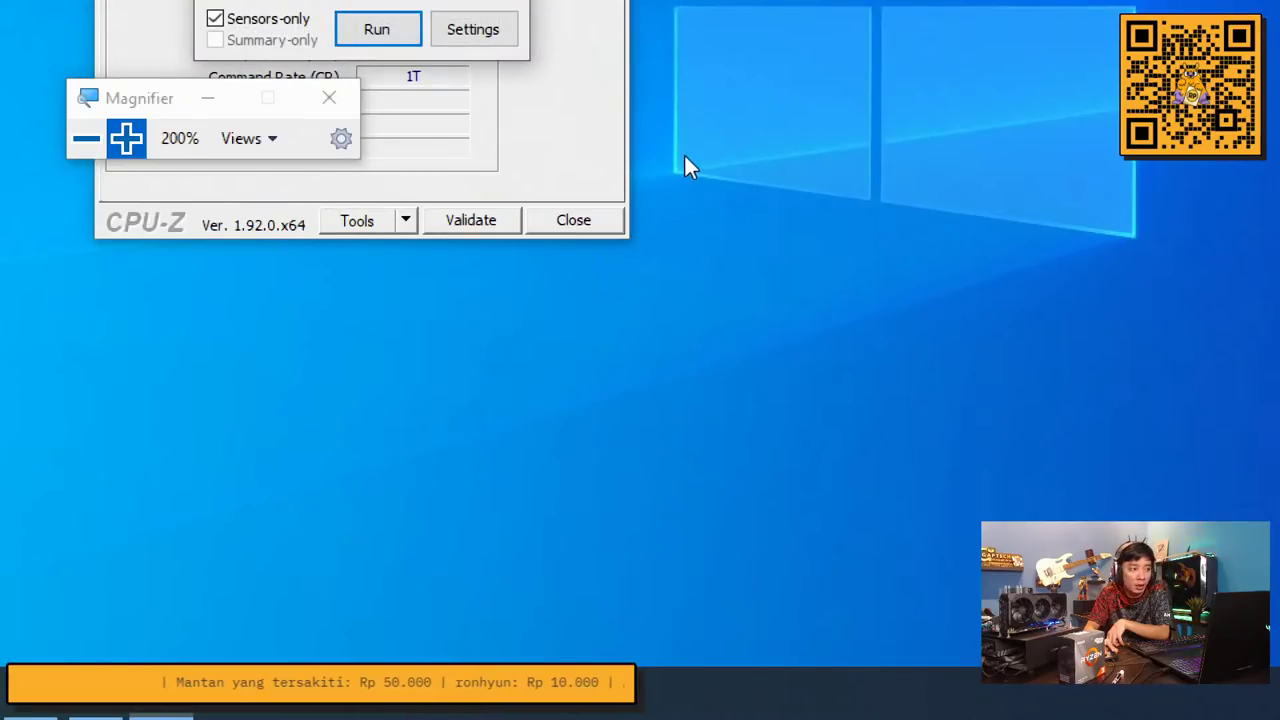
{"action": "left_click", "coordinate": [468, 80]}
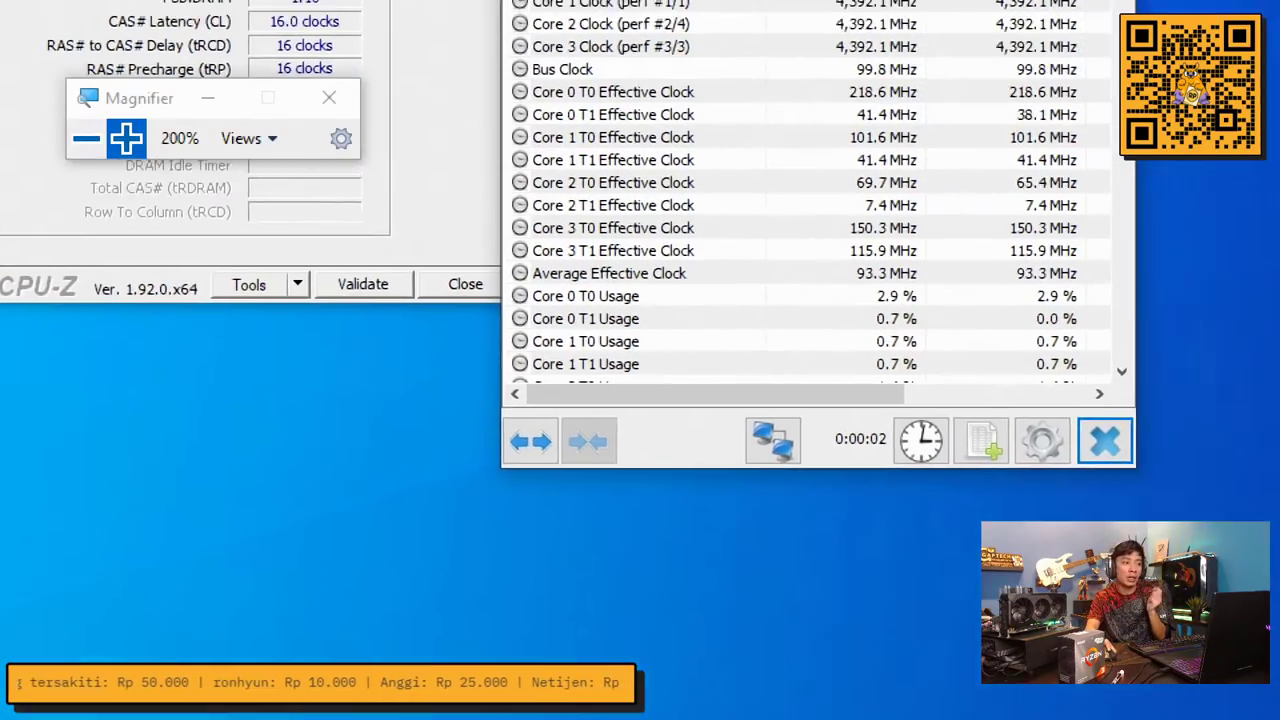
{"action": "scroll", "coordinate": [818, 414], "scroll_direction": "down", "scroll_amount": 20}
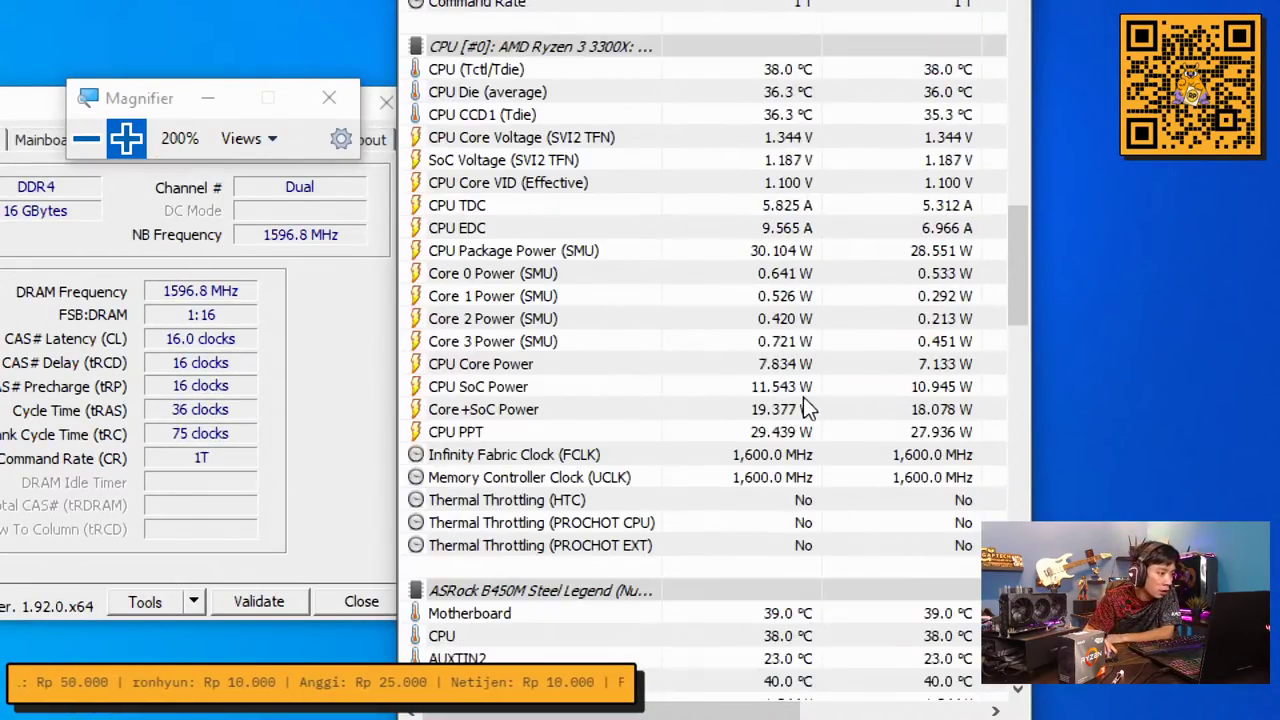
{"action": "scroll", "coordinate": [808, 405], "scroll_direction": "down", "scroll_amount": 10}
{"action": "scroll", "coordinate": [808, 405], "scroll_direction": "up", "scroll_amount": 3}
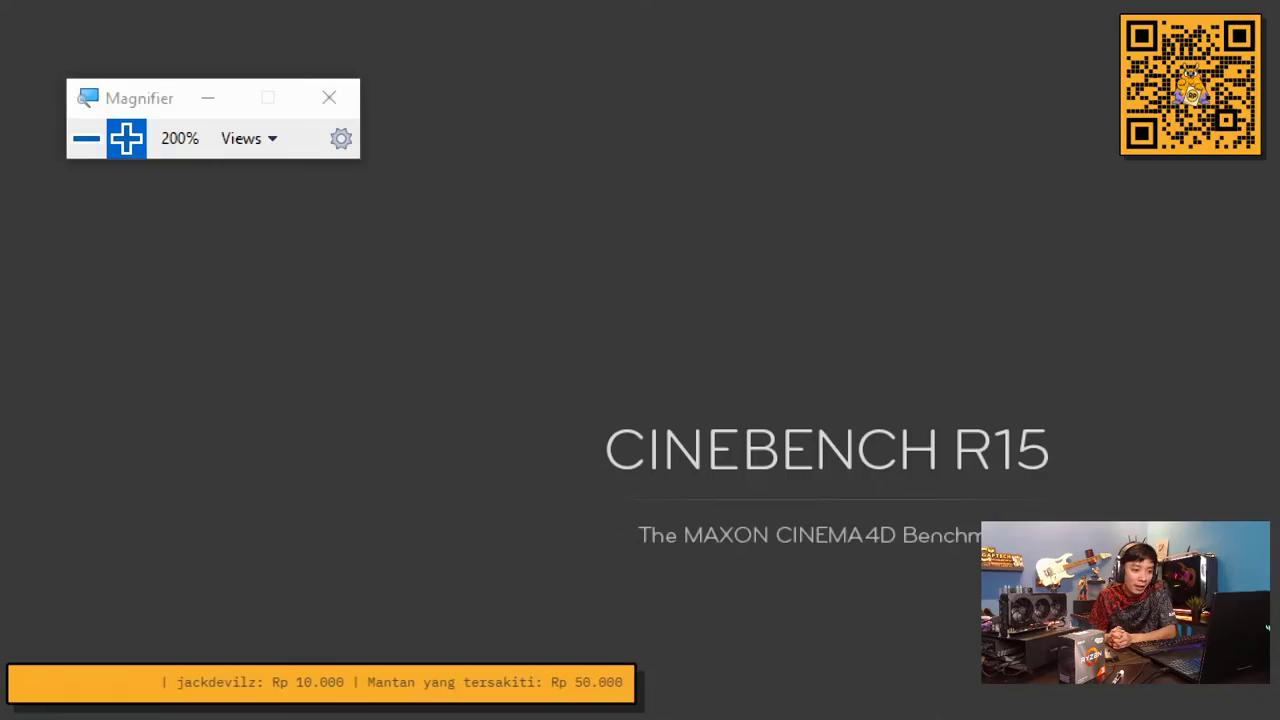
Reset the magnification to 100%, restore the Cinebench R15 window to a smaller size, and run the multi-core CPU test
{"action": "left_click", "coordinate": [86, 140]}
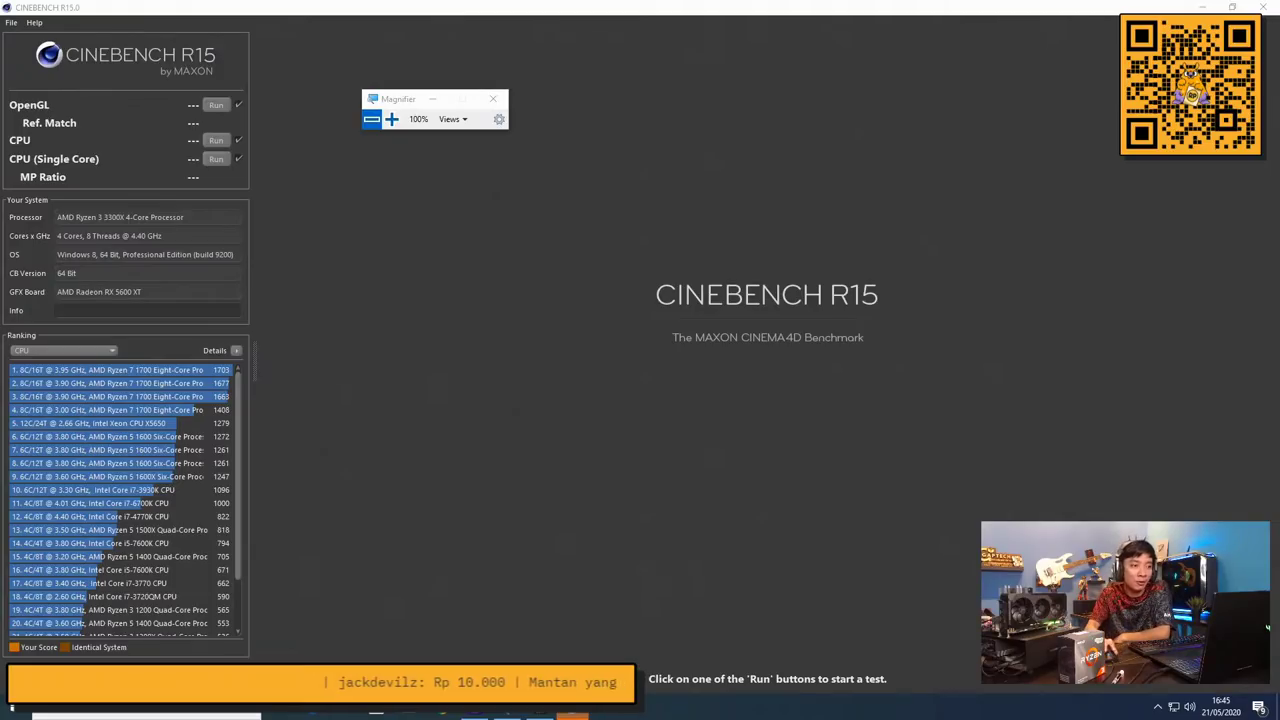
{"action": "left_click", "coordinate": [1232, 7]}
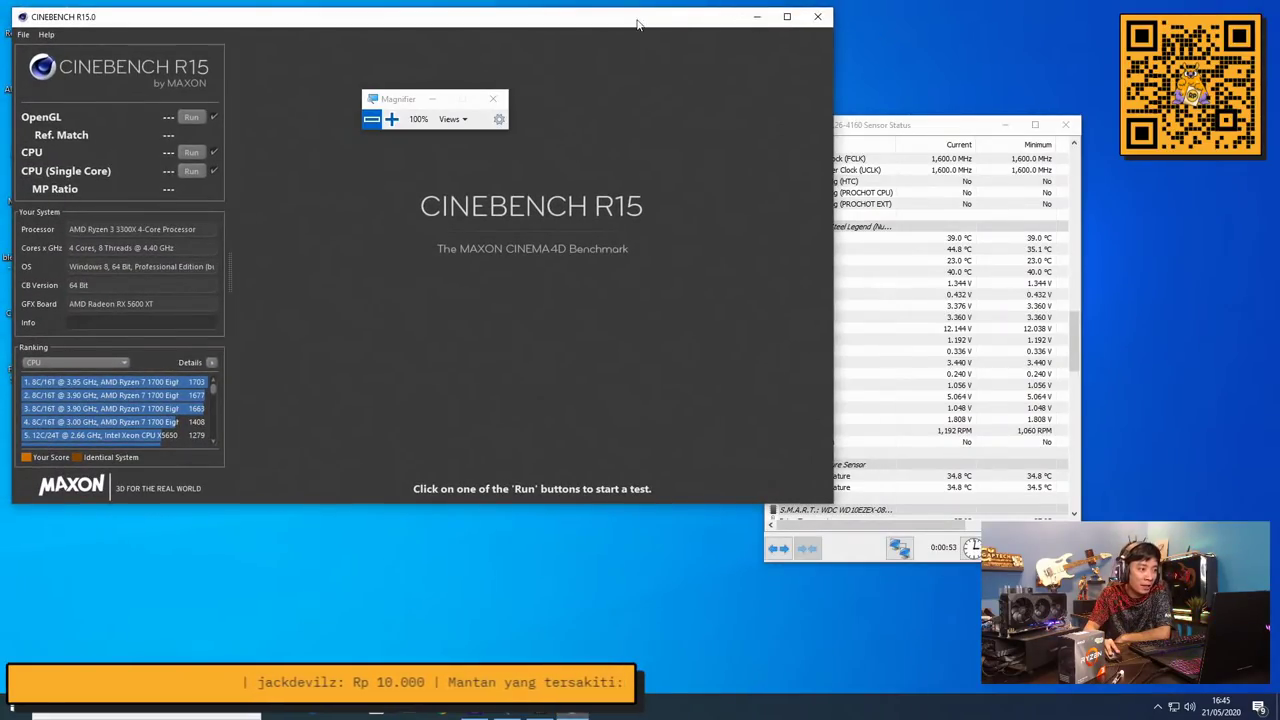
{"action": "left_click", "coordinate": [189, 153]}
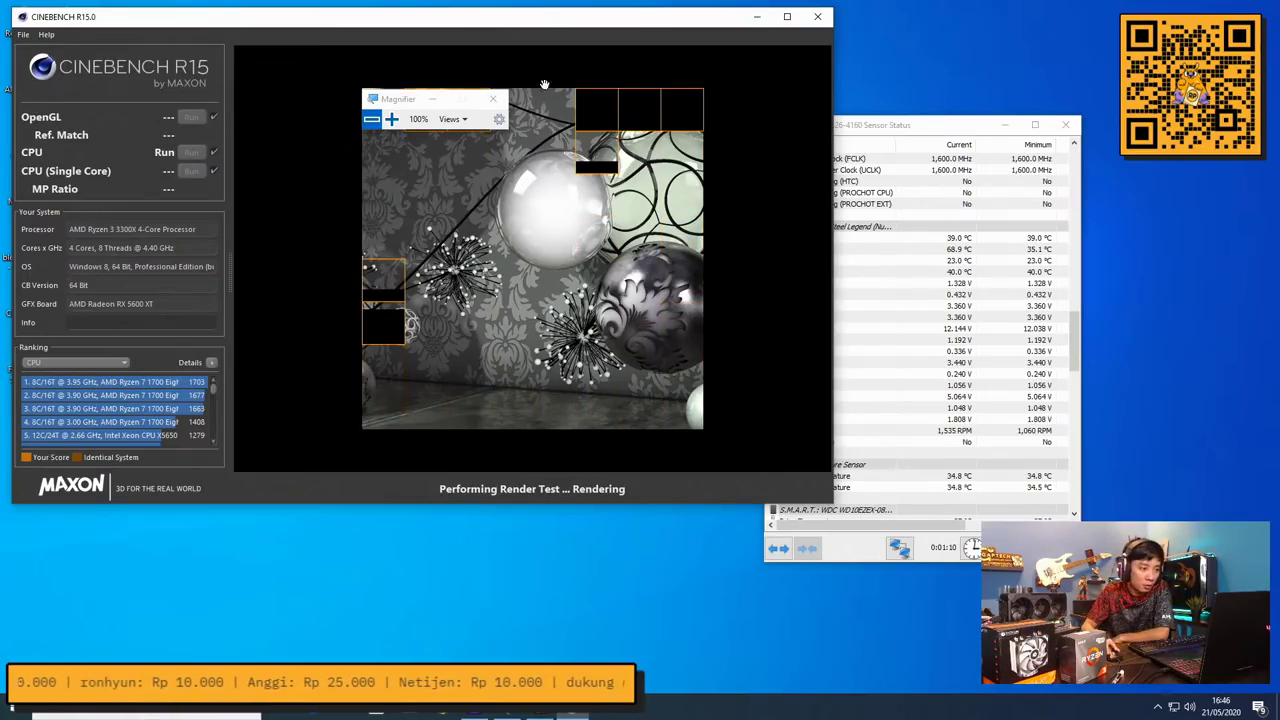
Magnify the HWiNFO64 sensors to 200%, examine the CPU readings under load, and widen the window to include the Maximum column
{"action": "left_click", "coordinate": [966, 263]}
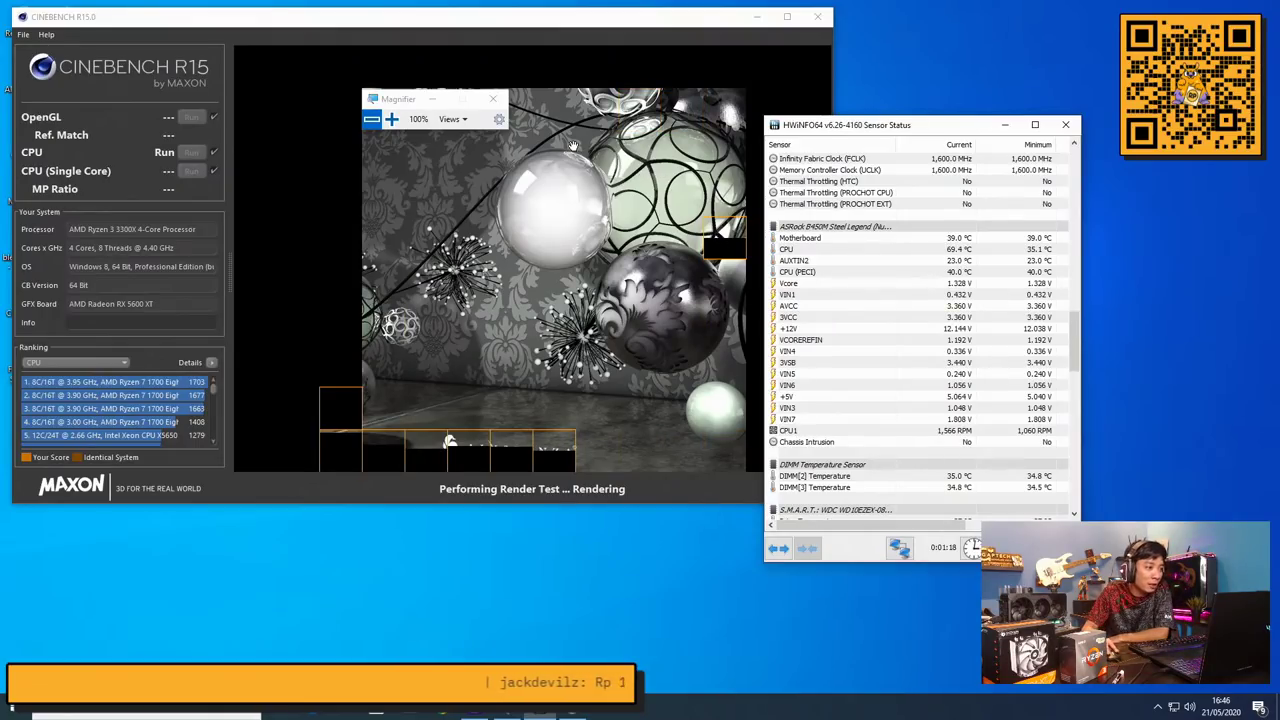
{"action": "left_click", "coordinate": [391, 119]}
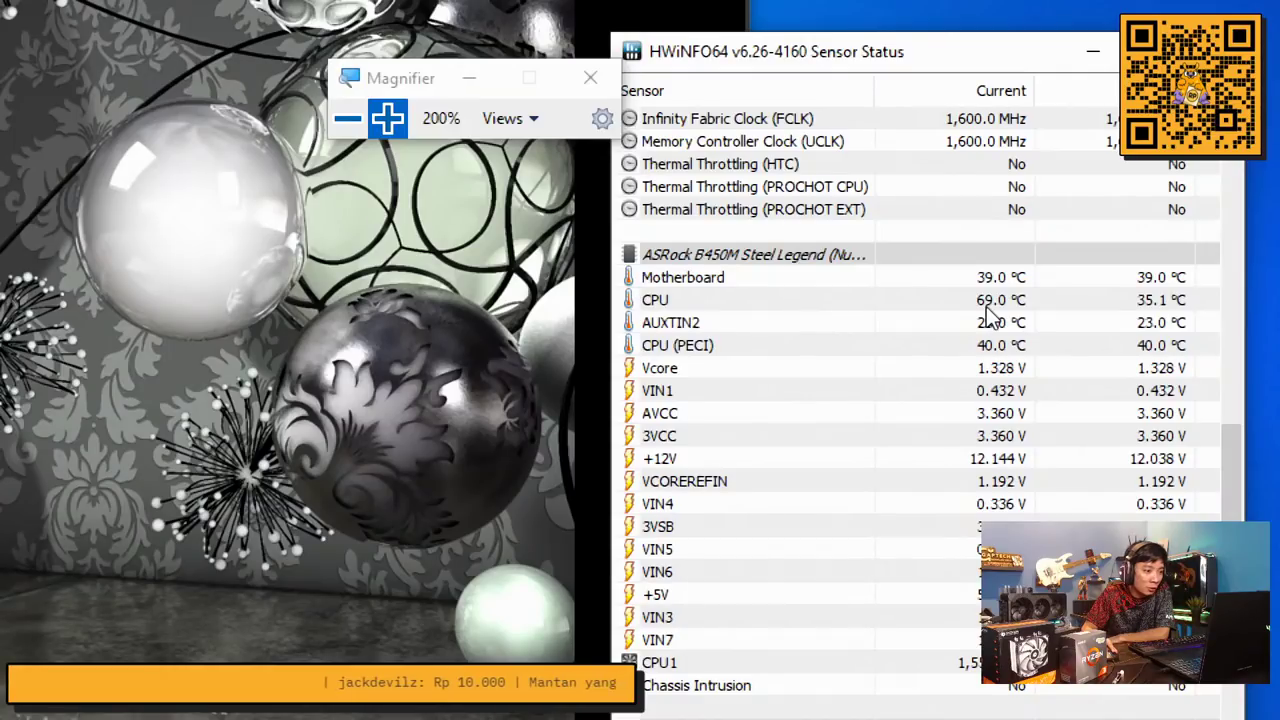
{"action": "scroll", "coordinate": [988, 316], "scroll_direction": "up", "scroll_amount": 10}
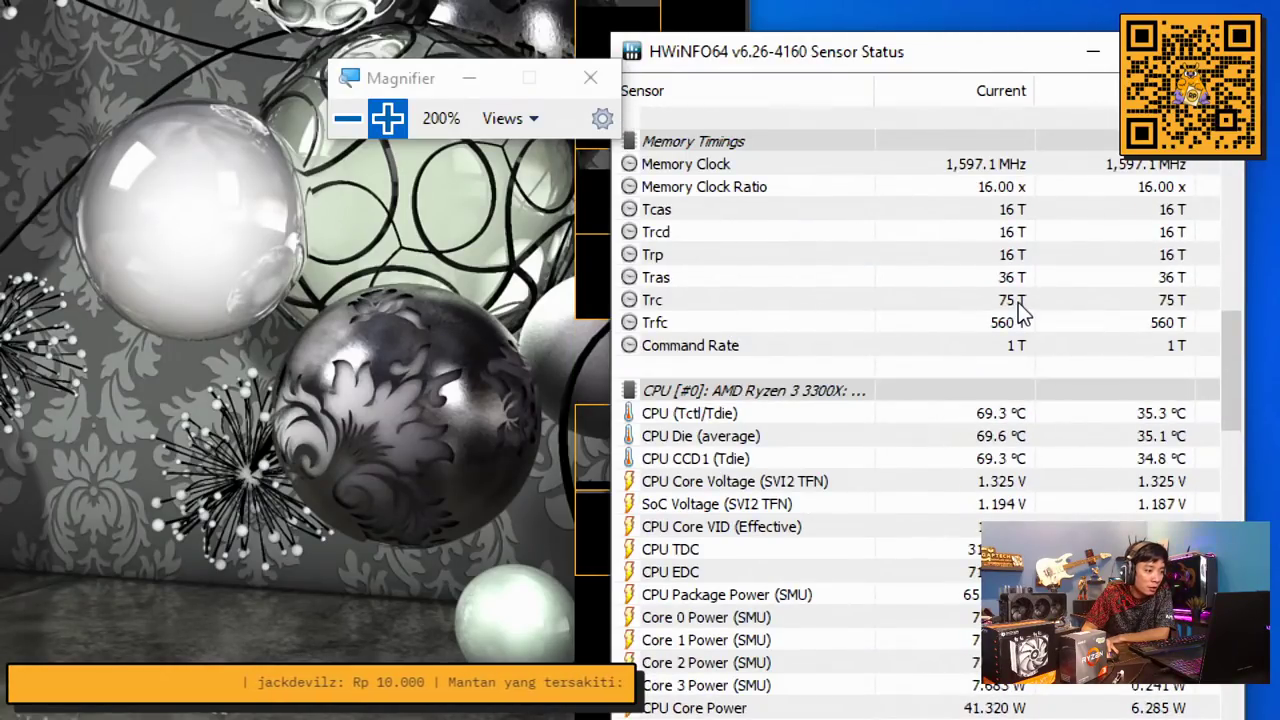
{"action": "scroll", "coordinate": [1022, 312], "scroll_direction": "down", "scroll_amount": 4}
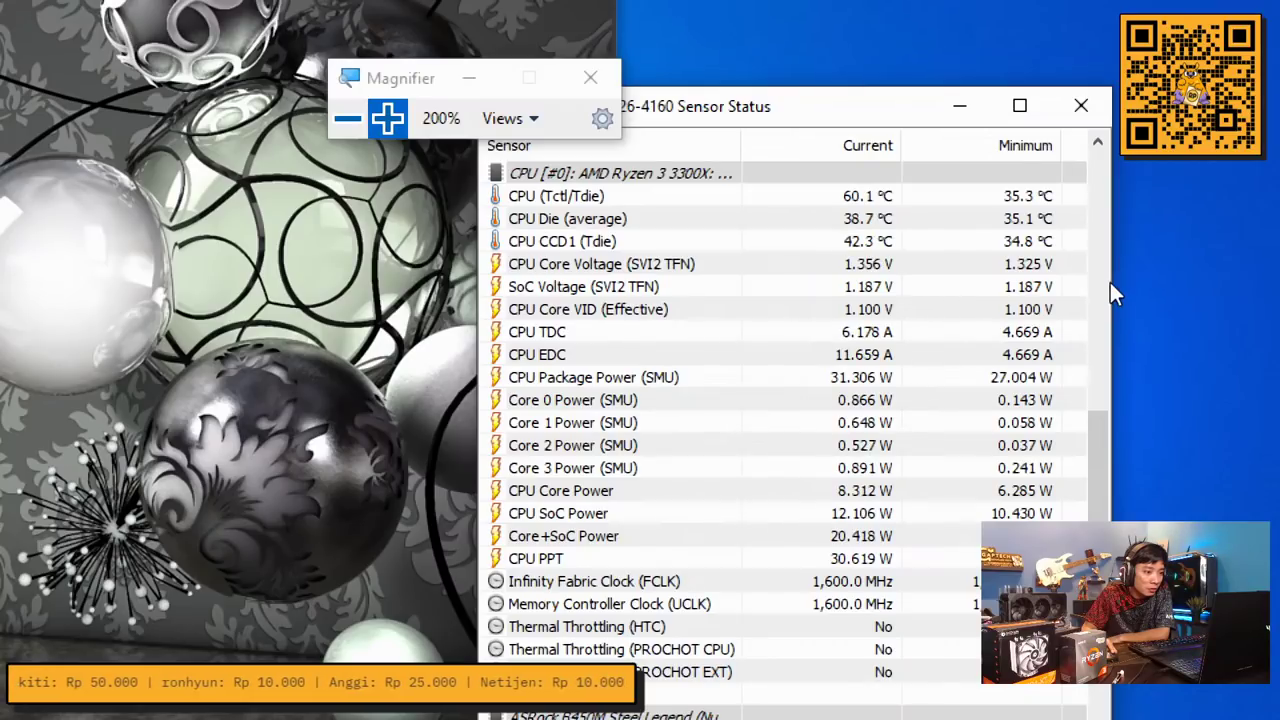
{"action": "left_click_drag", "start_coordinate": [1110, 277], "coordinate": [1258, 277]}
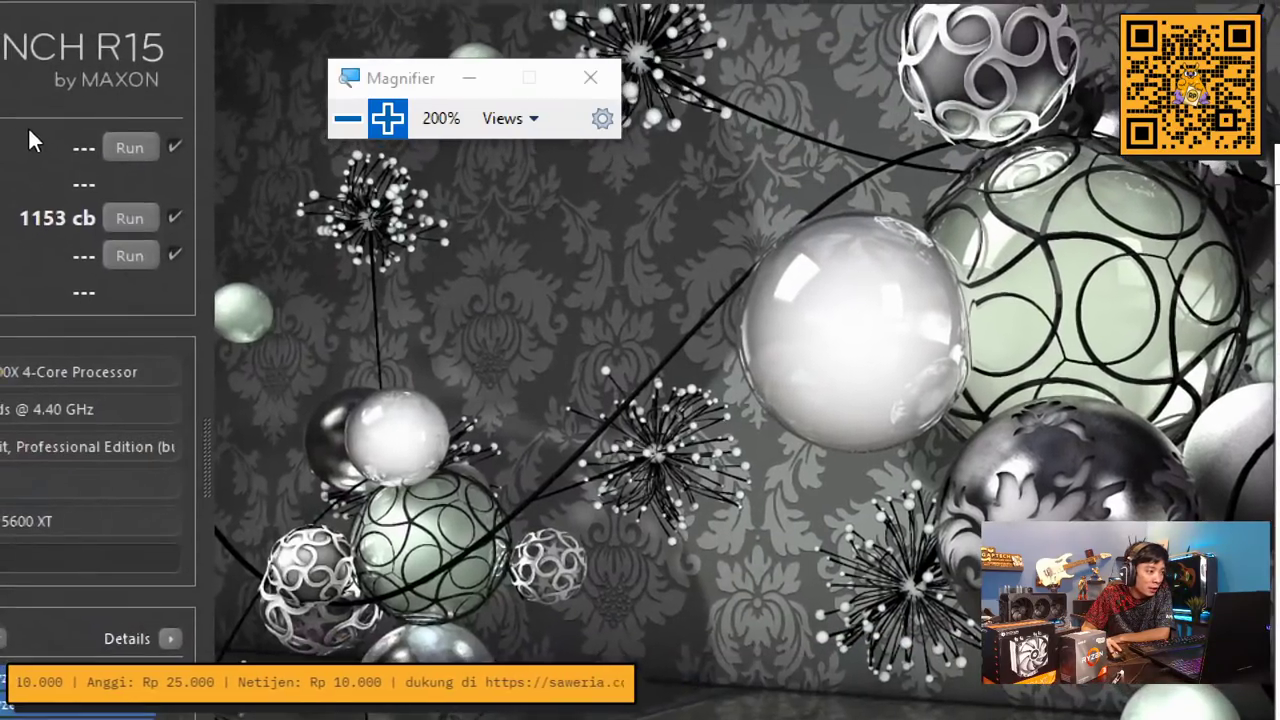
Rerun the Cinebench R15 CPU test while checking CPU die temperature, core clocks and package power in HWiNFO64
{"action": "left_click", "coordinate": [129, 219]}
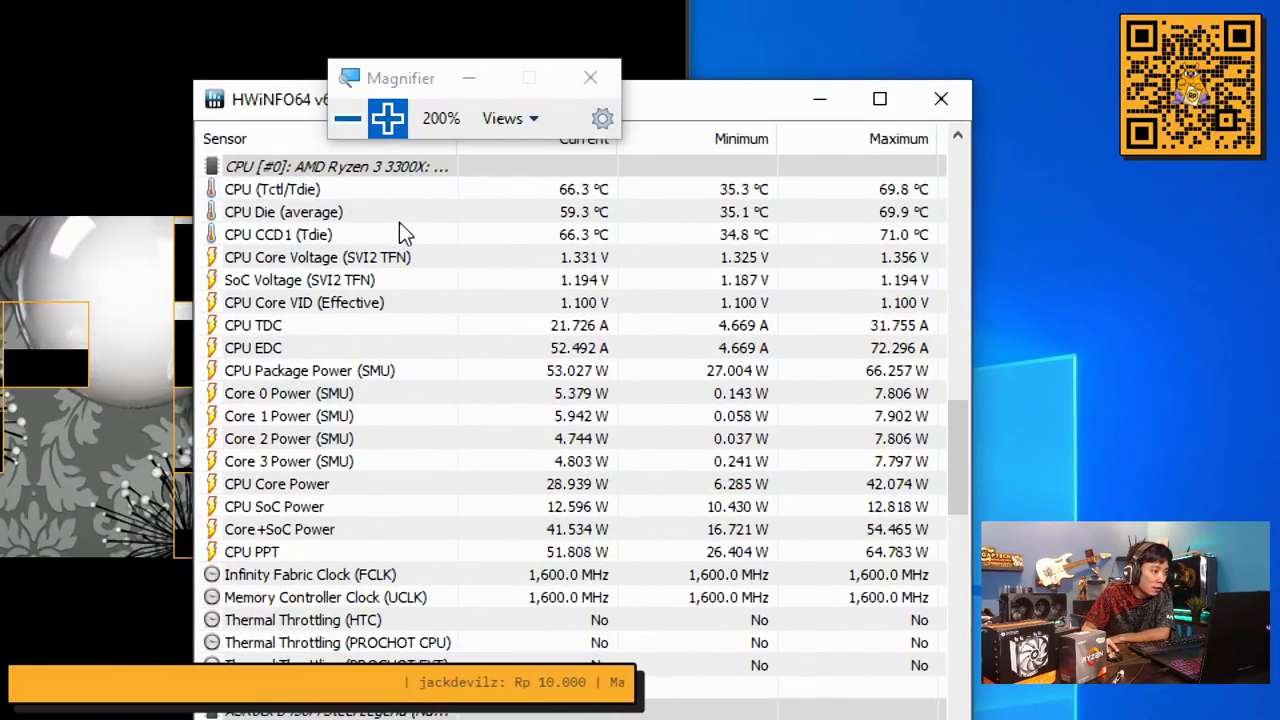
{"action": "left_click", "coordinate": [270, 216]}
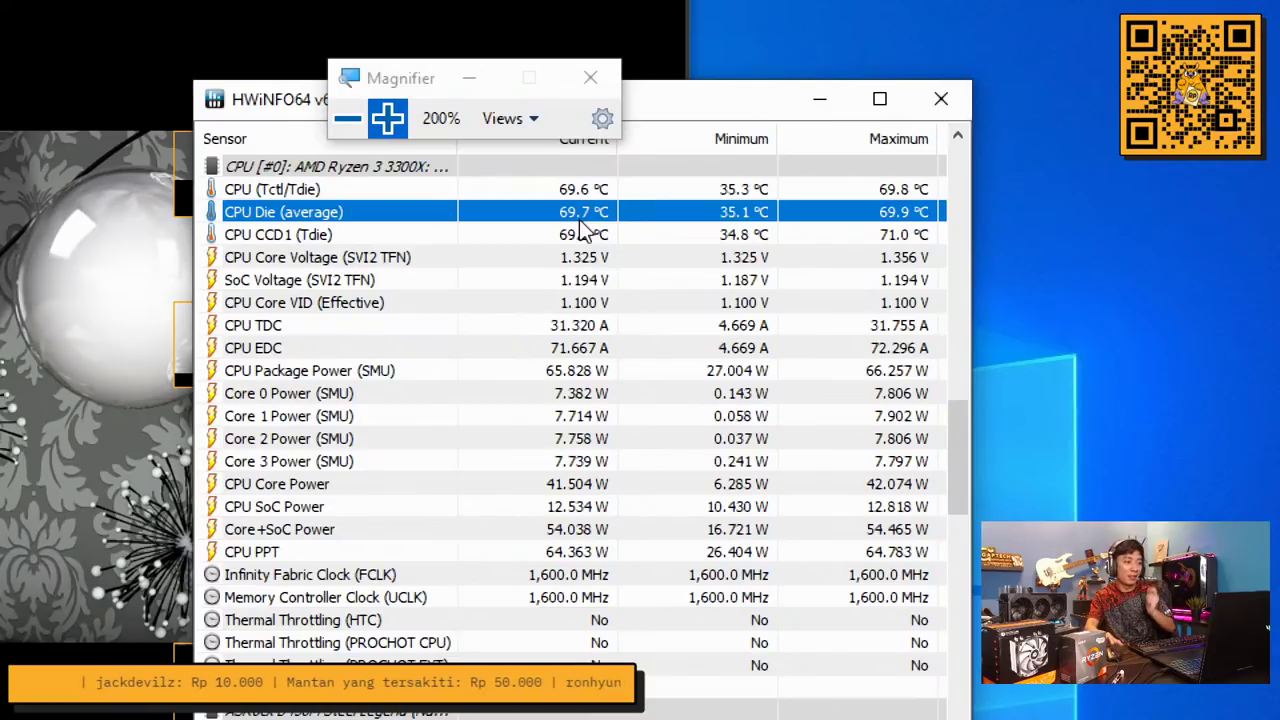
{"action": "scroll", "coordinate": [575, 316], "scroll_direction": "up", "scroll_amount": 15}
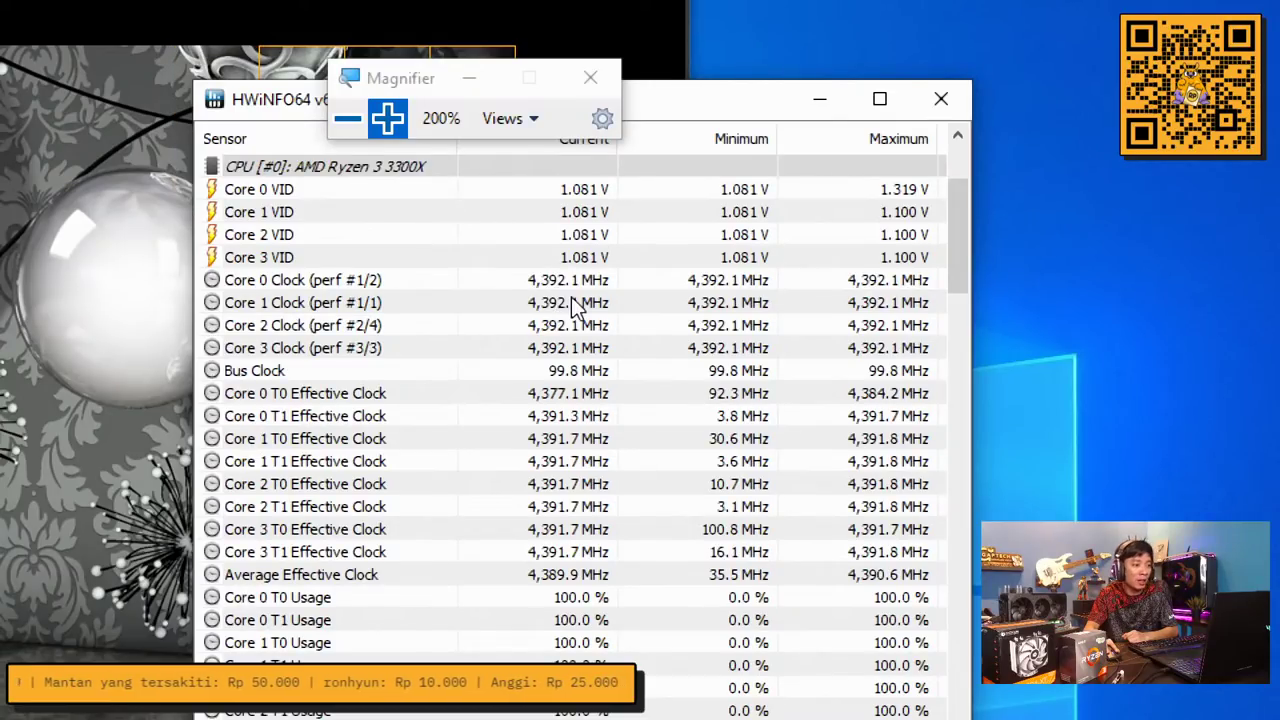
{"action": "scroll", "coordinate": [575, 310], "scroll_direction": "down", "scroll_amount": 20}
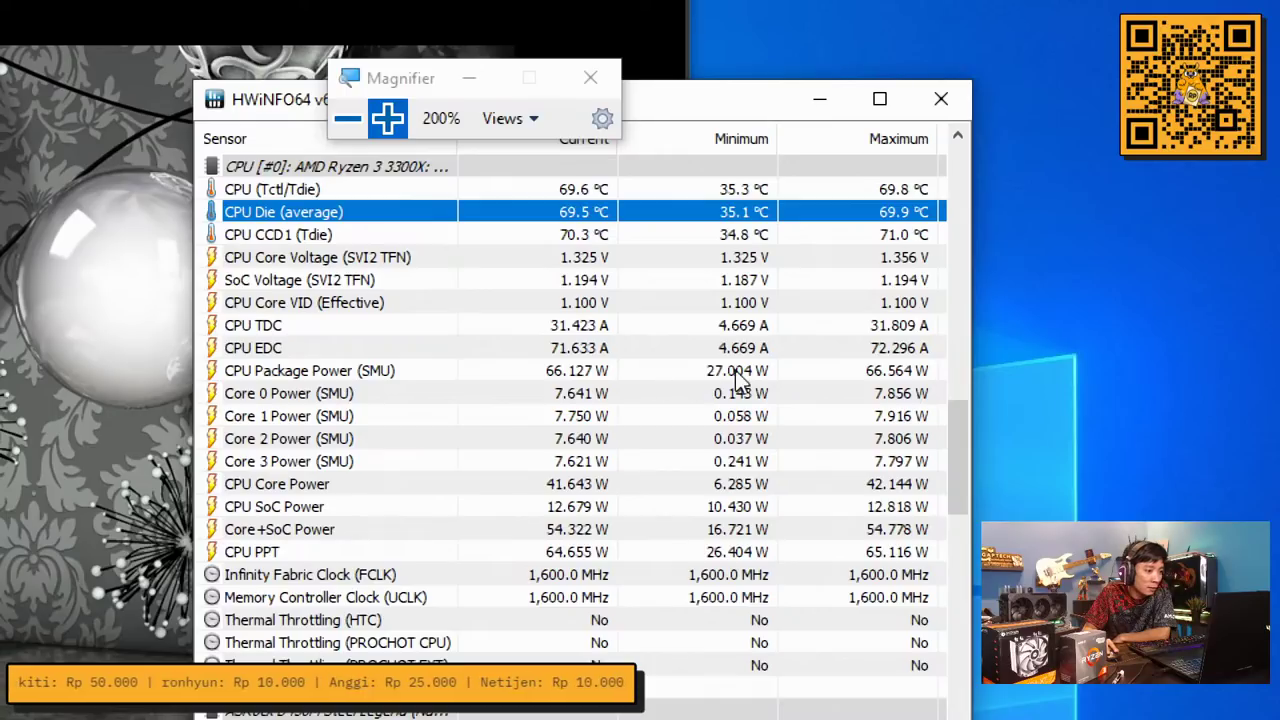
{"action": "left_click", "coordinate": [897, 372]}
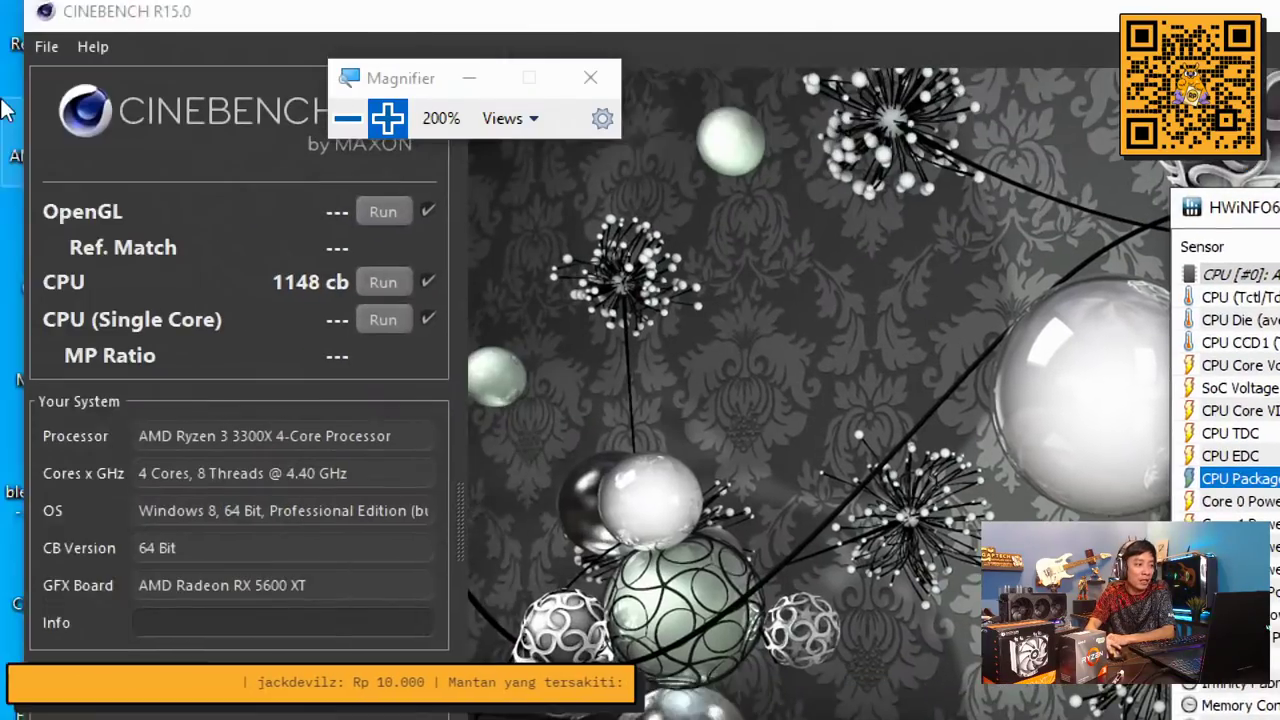
Repeat the Cinebench R15 CPU test at 100% magnification with the HWiNFO64 sensor window in front
{"action": "left_click", "coordinate": [386, 284]}
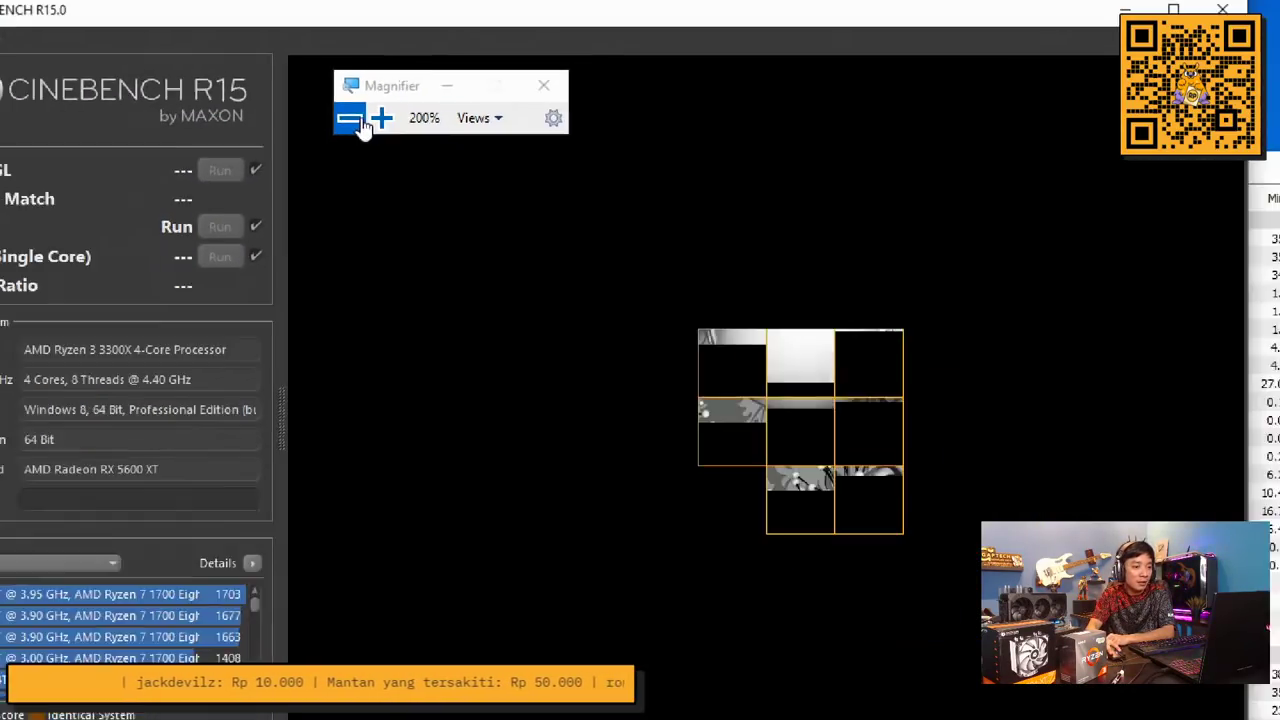
{"action": "left_click", "coordinate": [350, 119]}
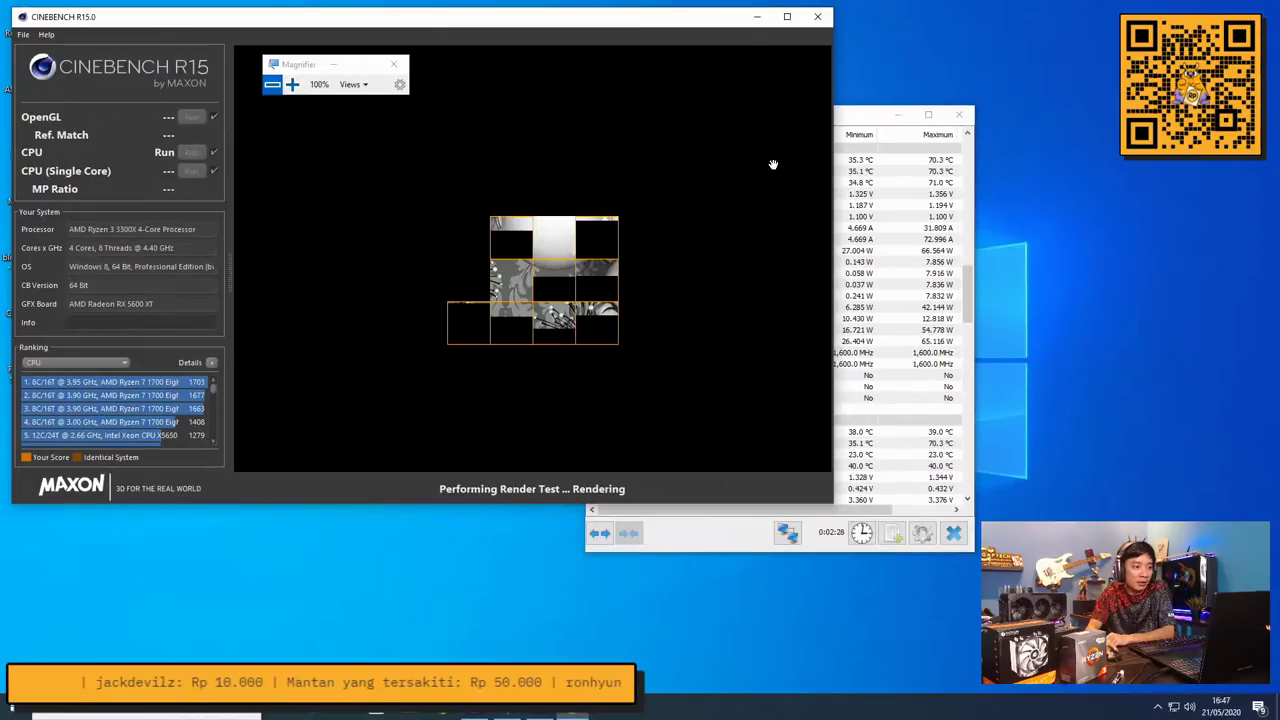
{"action": "left_click", "coordinate": [840, 130]}
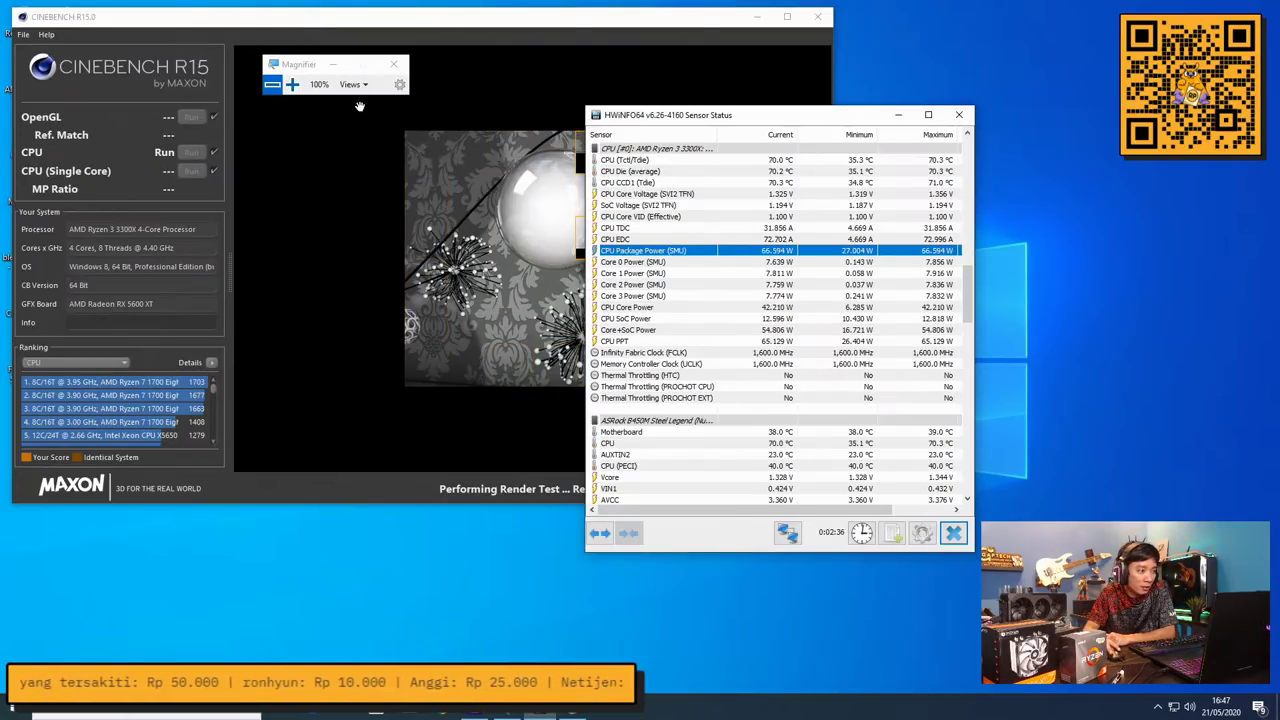
Magnify the Cinebench R15 score to 200% and run the CPU test once more while monitoring the HWiNFO64 sensors
{"action": "left_click", "coordinate": [292, 84]}
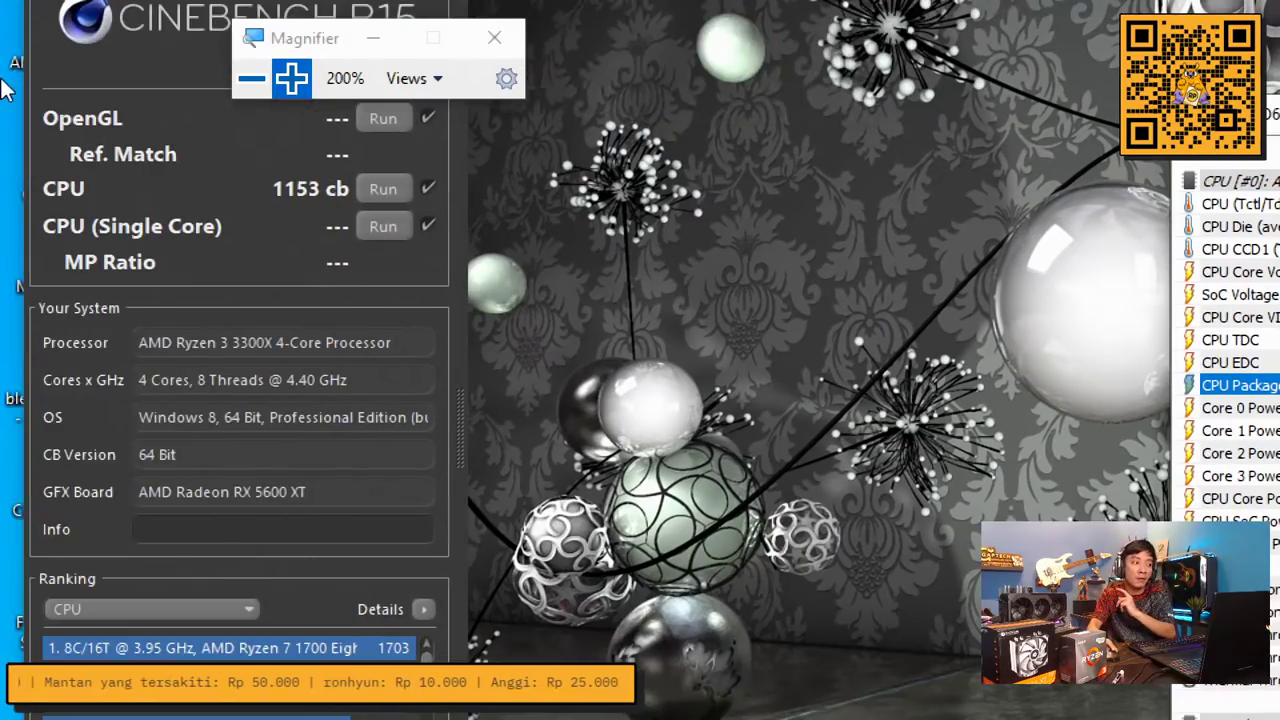
{"action": "left_click", "coordinate": [392, 188]}
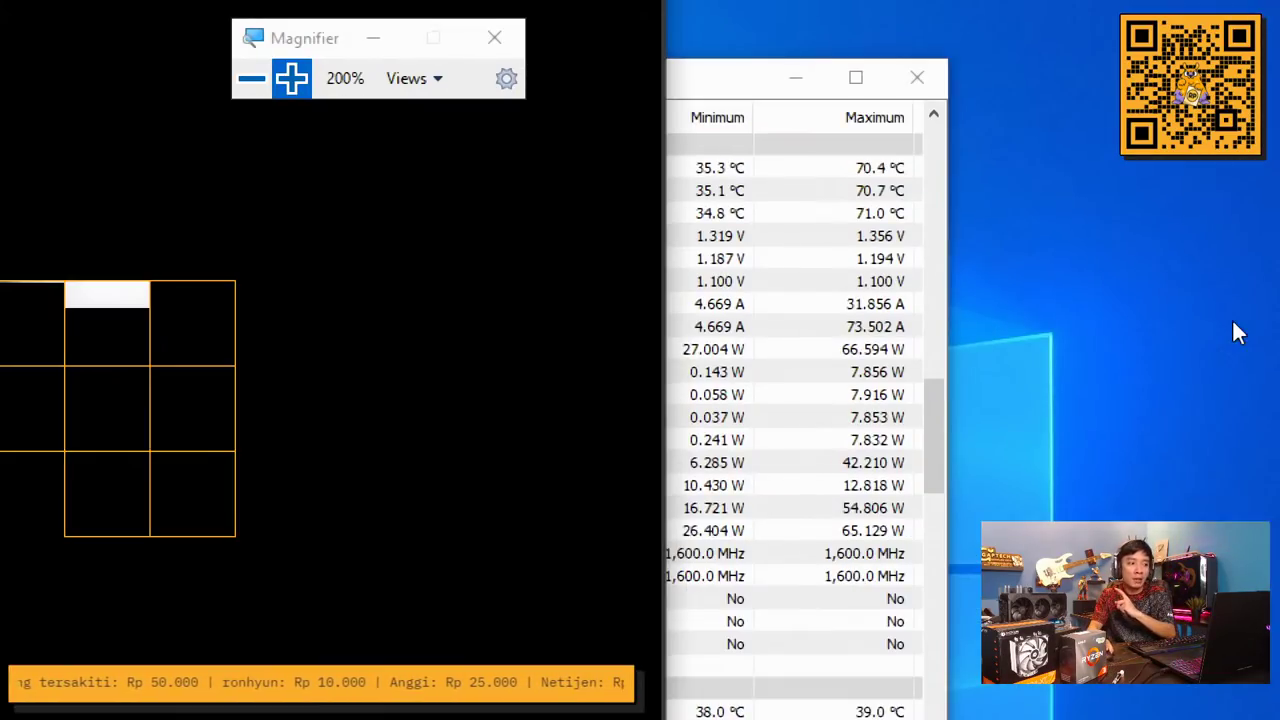
{"action": "left_click", "coordinate": [694, 84]}
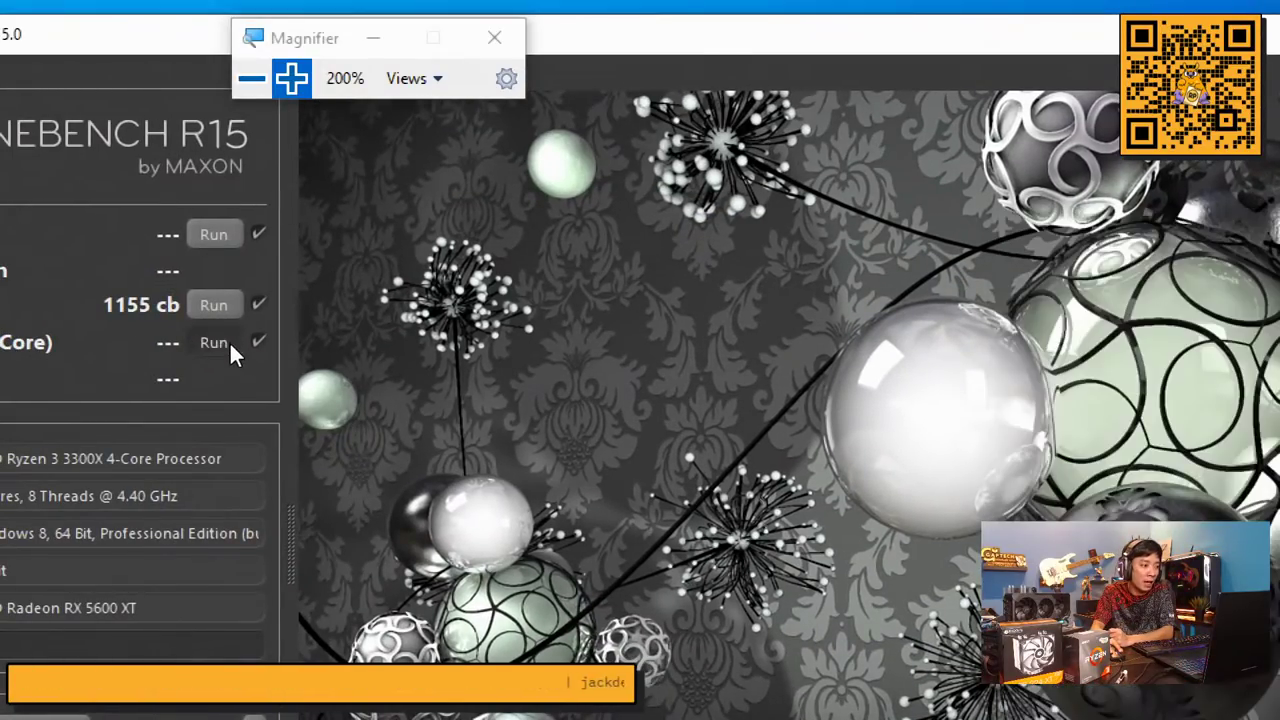
Run the Cinebench R15 single-core CPU test while checking the SoC voltage and average CPU die temperature in HWiNFO64
{"action": "left_click", "coordinate": [229, 343]}
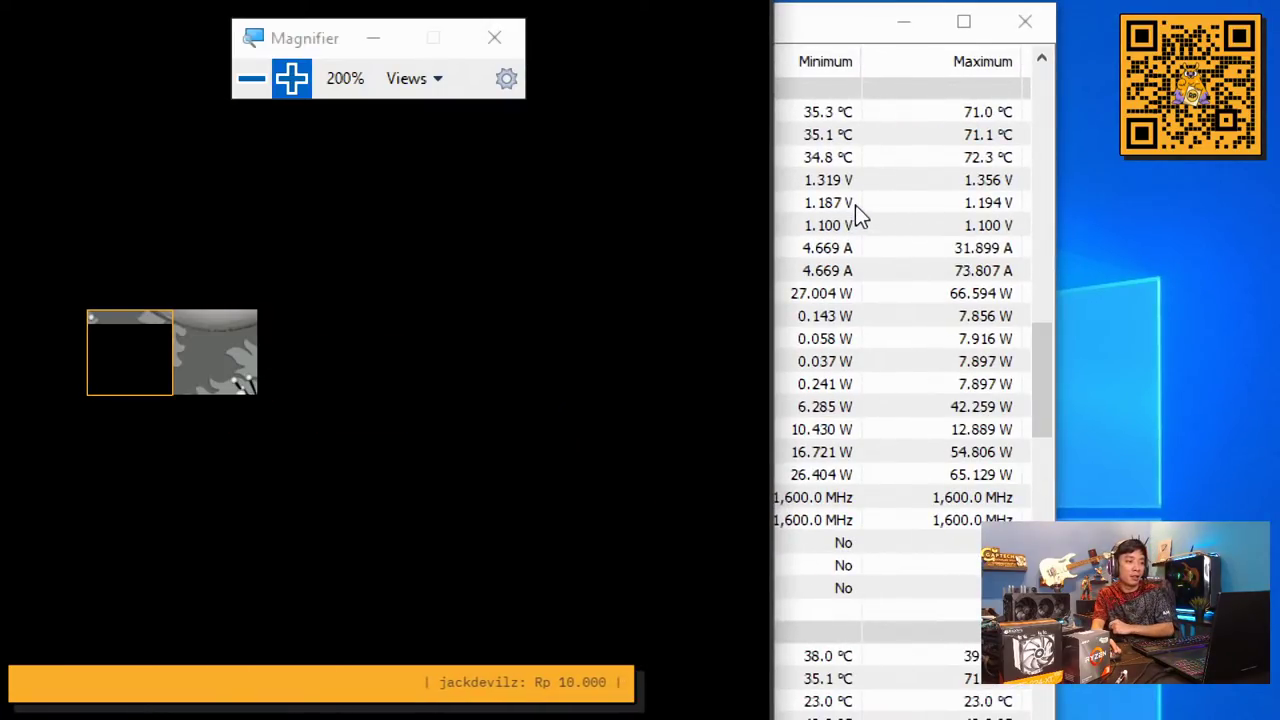
{"action": "left_click", "coordinate": [855, 205]}
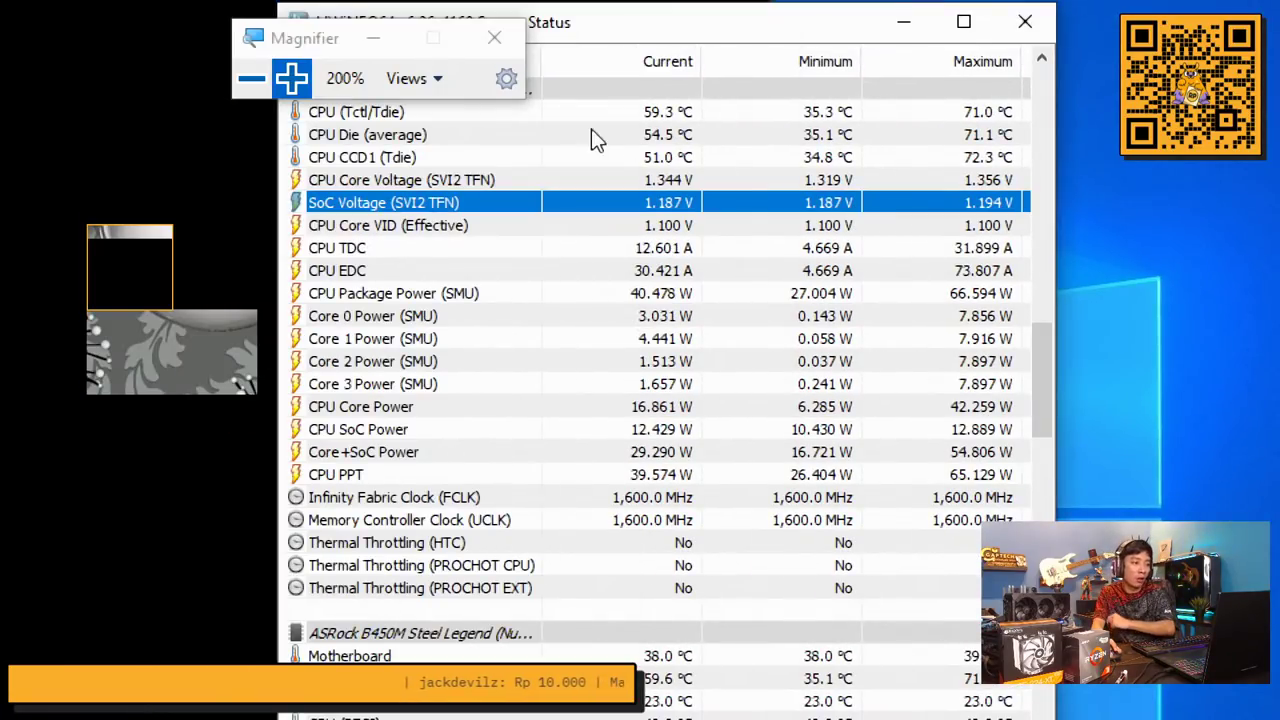
{"action": "left_click", "coordinate": [575, 135]}
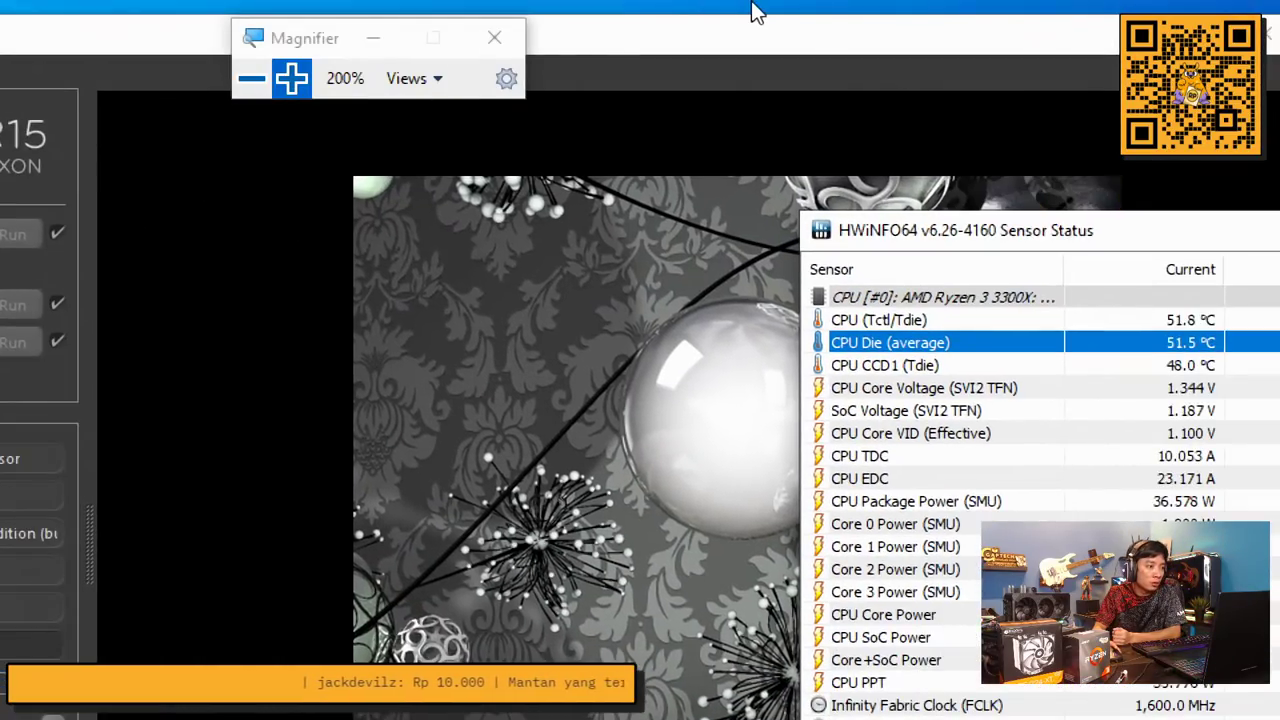
Return the screen magnification to 100% and close Cinebench R15, the HWiNFO64 sensor window and CPU-Z
{"action": "left_click", "coordinate": [251, 79]}
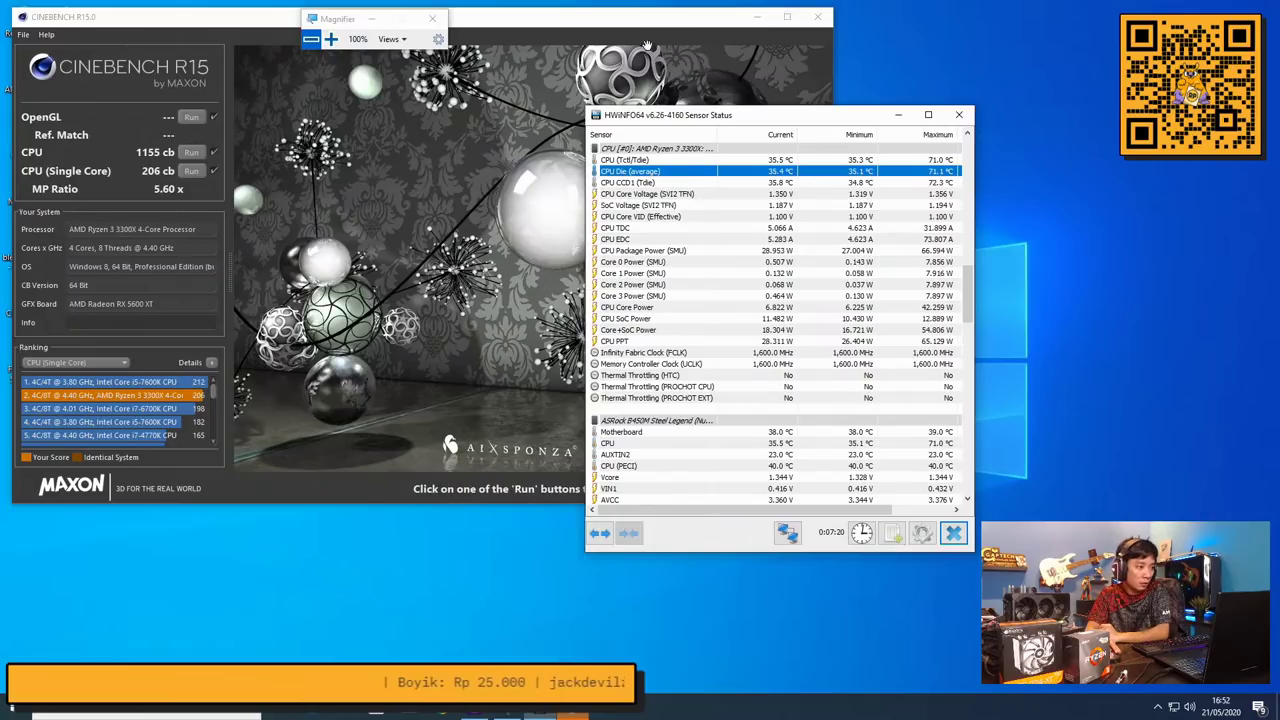
{"action": "left_click", "coordinate": [817, 17]}
{"action": "left_click", "coordinate": [705, 393]}
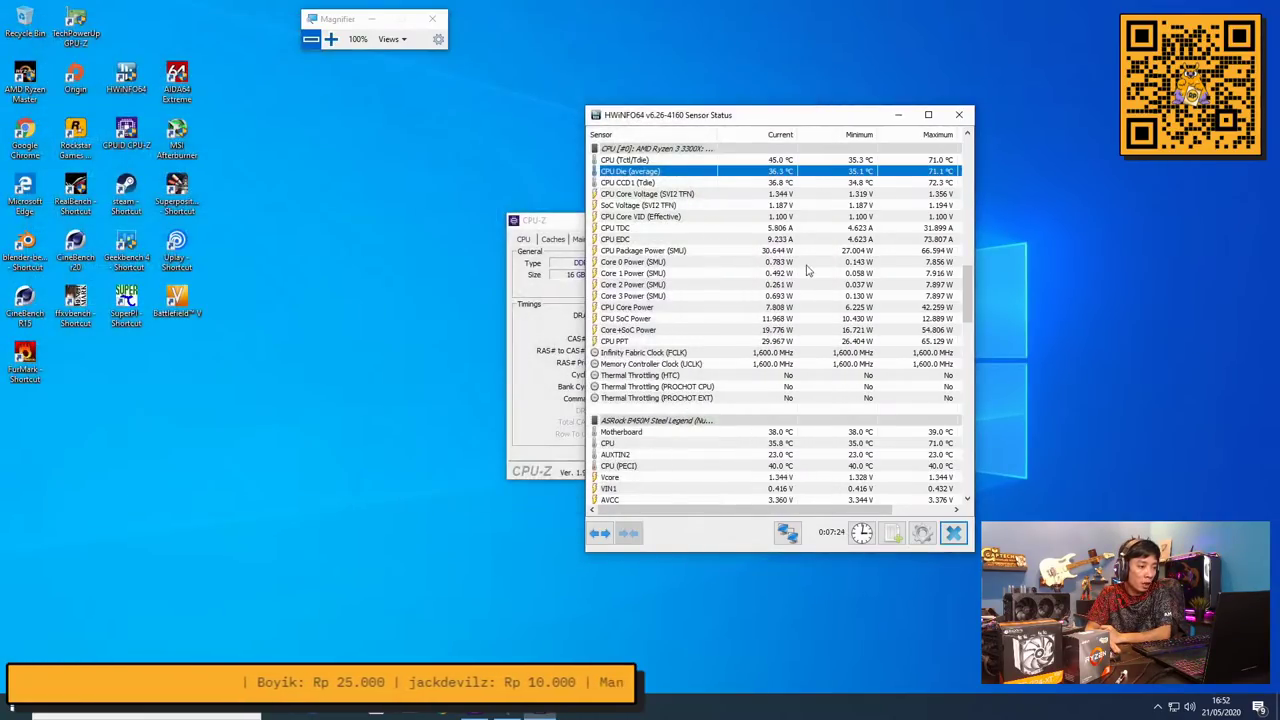
{"action": "left_click", "coordinate": [961, 116]}
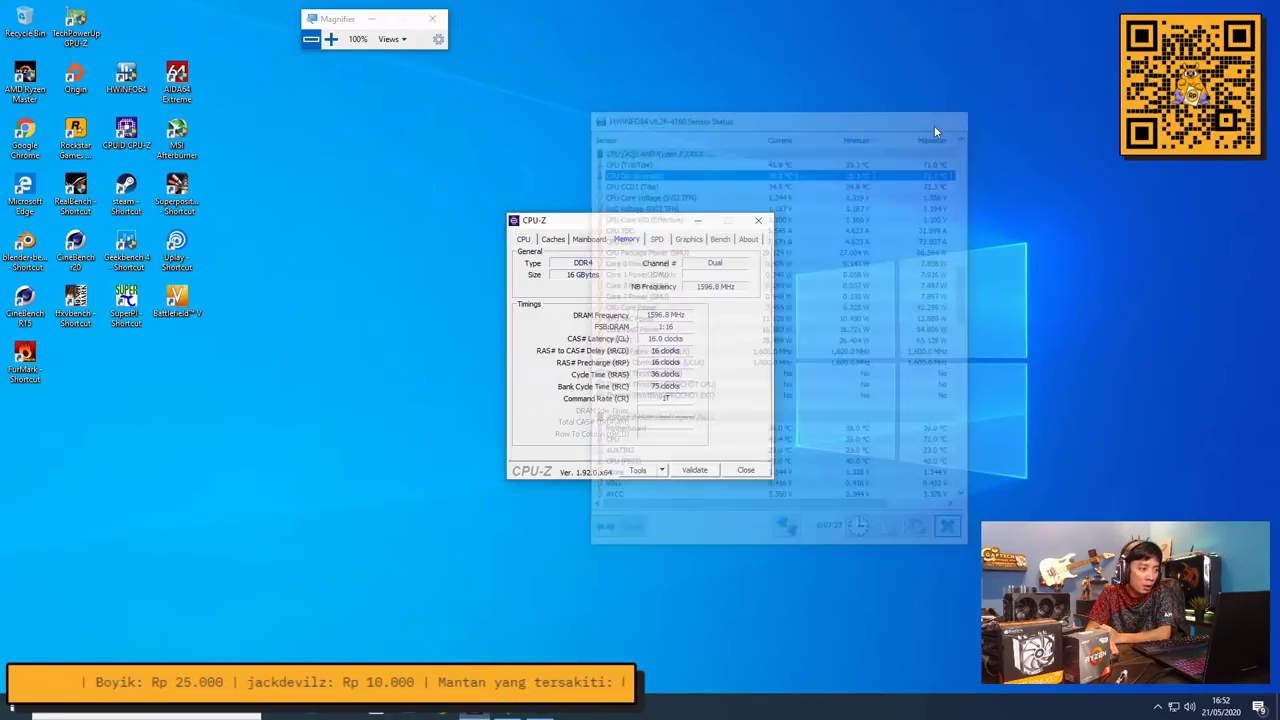
{"action": "left_click", "coordinate": [758, 220]}
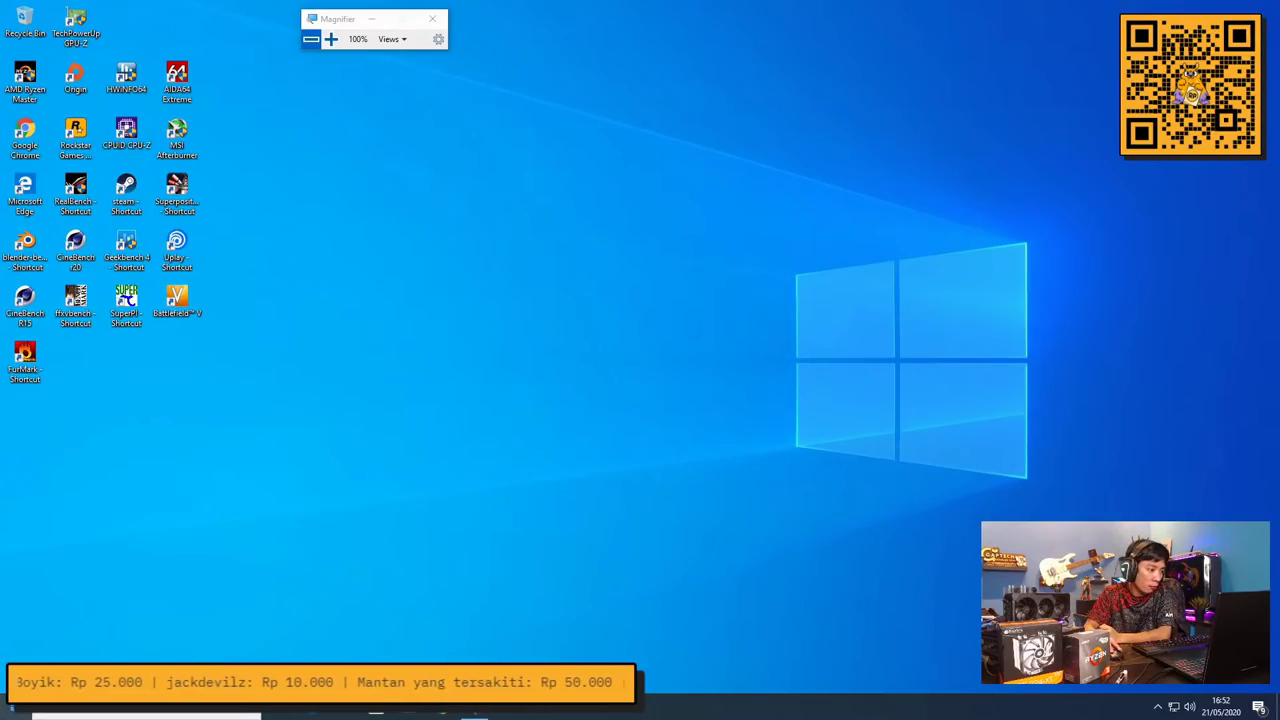
Restart Windows and enter the ASRock UEFI setup during boot
{"action": "left_click", "coordinate": [6, 714]}
{"action": "left_click", "coordinate": [15, 672]}
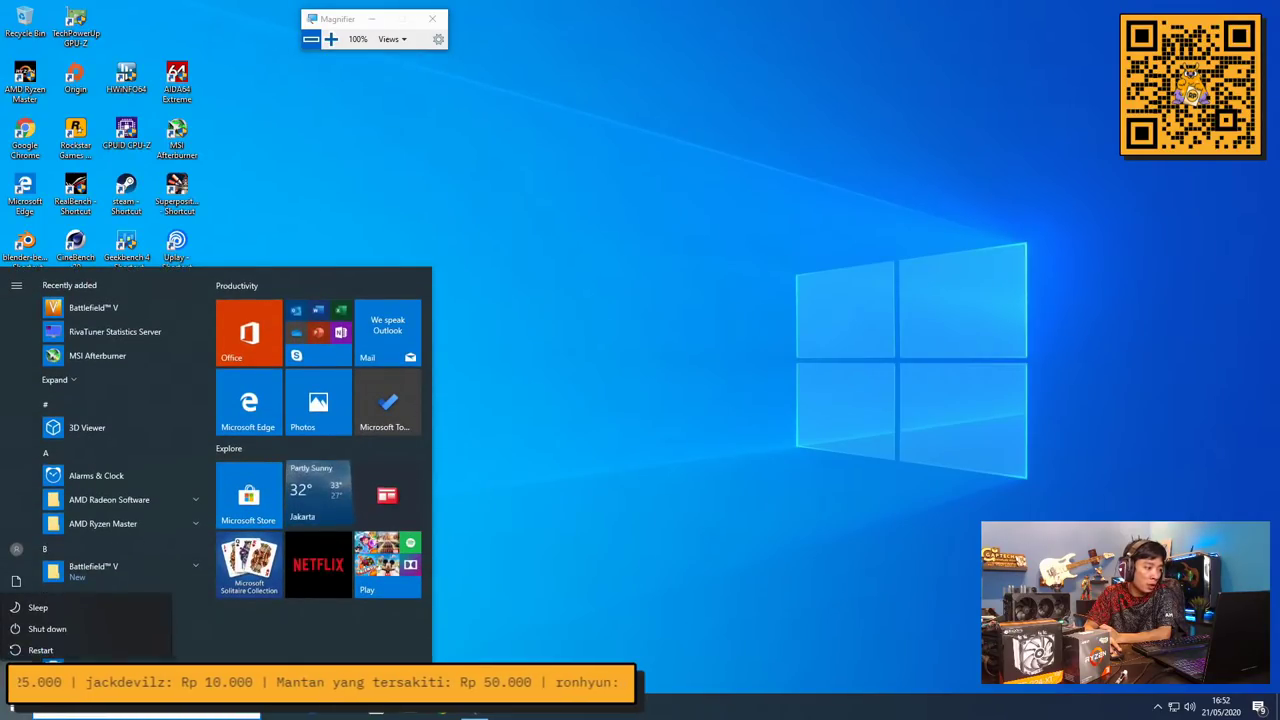
{"action": "left_click", "coordinate": [40, 643]}
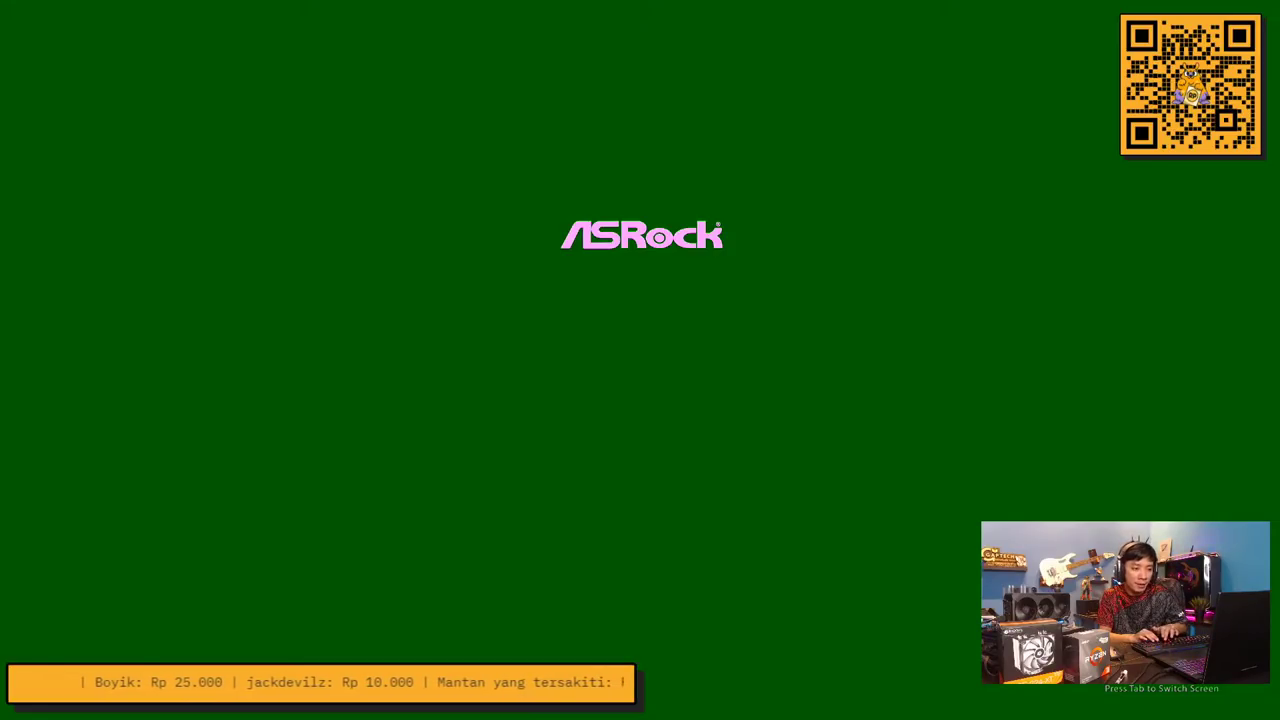
{"action": "key", "text": "Delete"}
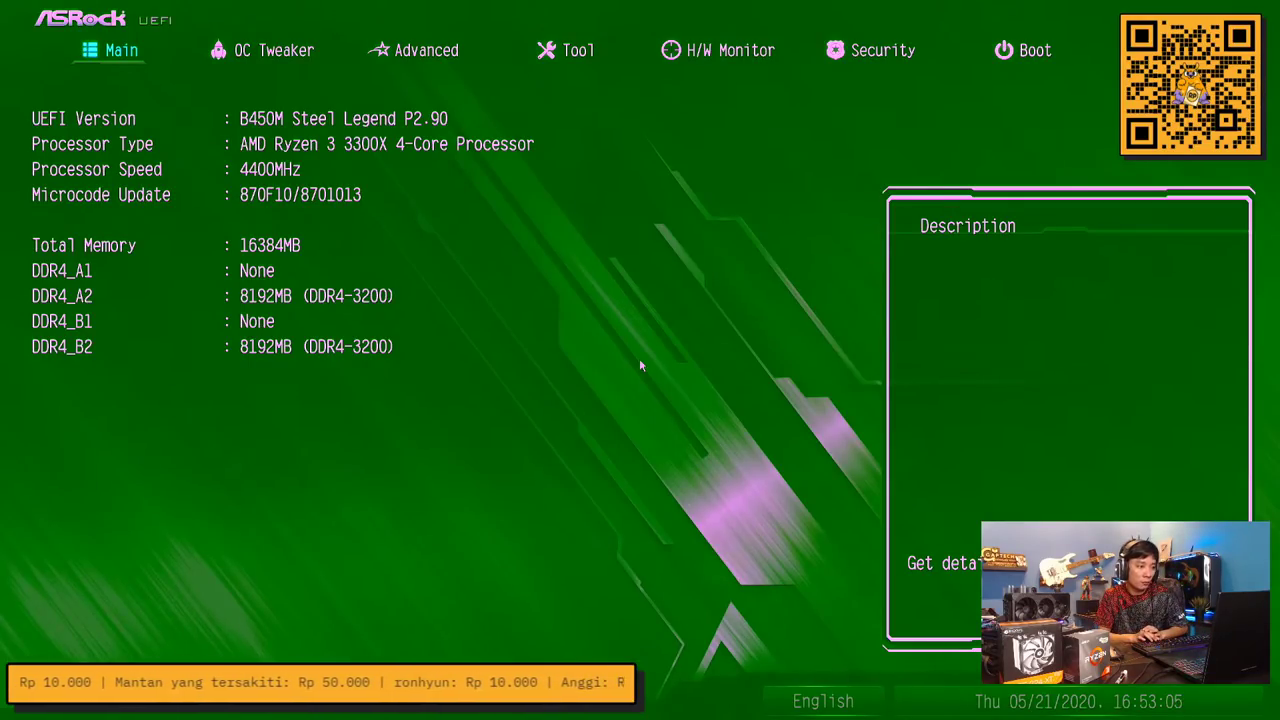
Set the manual CPU frequency to 4500 MHz in the OC Tweaker settings
{"action": "key", "text": "Right"}
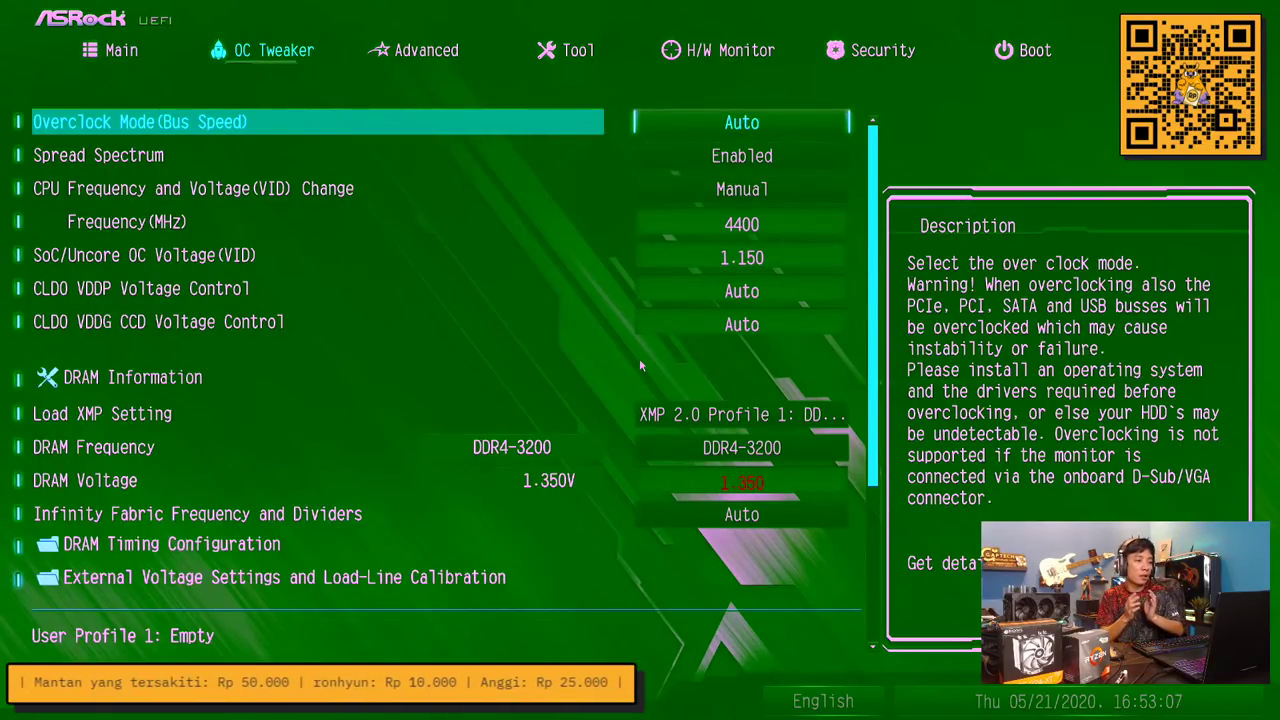
{"action": "key", "text": "Down"}
{"action": "key", "text": "Down"}
{"action": "key", "text": "Down"}
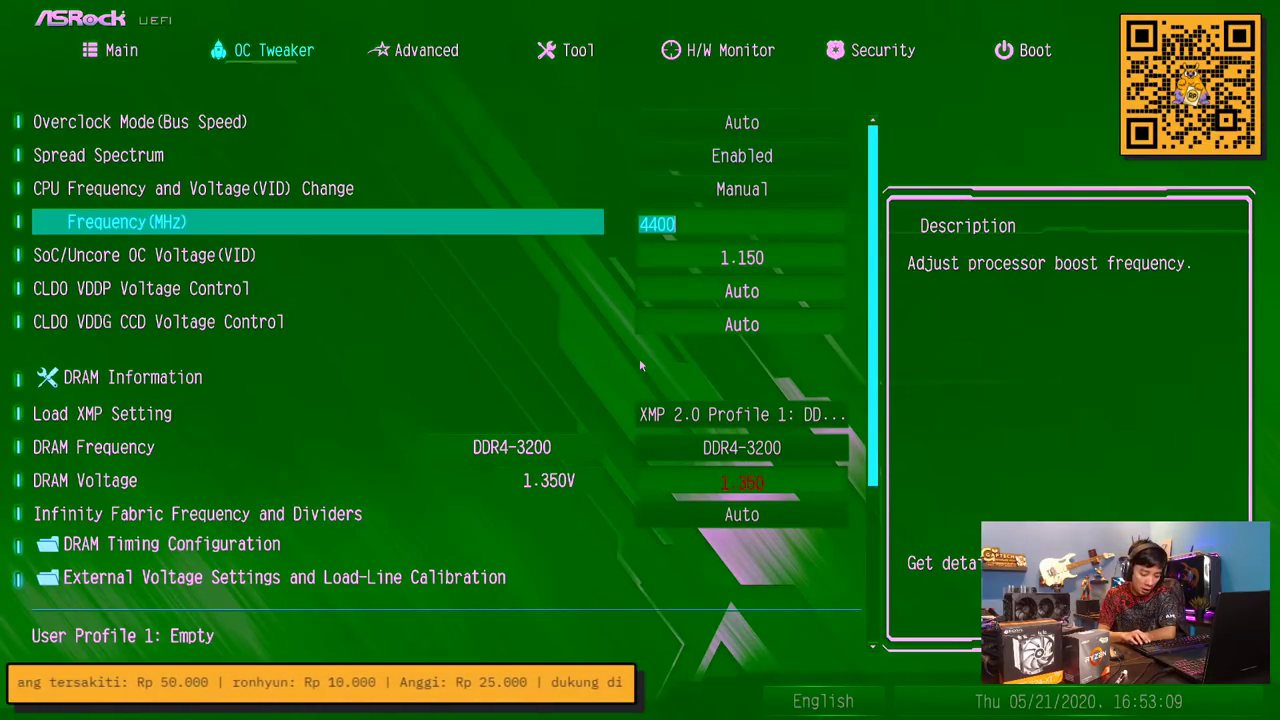
{"action": "type", "text": "4500"}
{"action": "key", "text": "Return"}
{"action": "key", "text": "Up"}
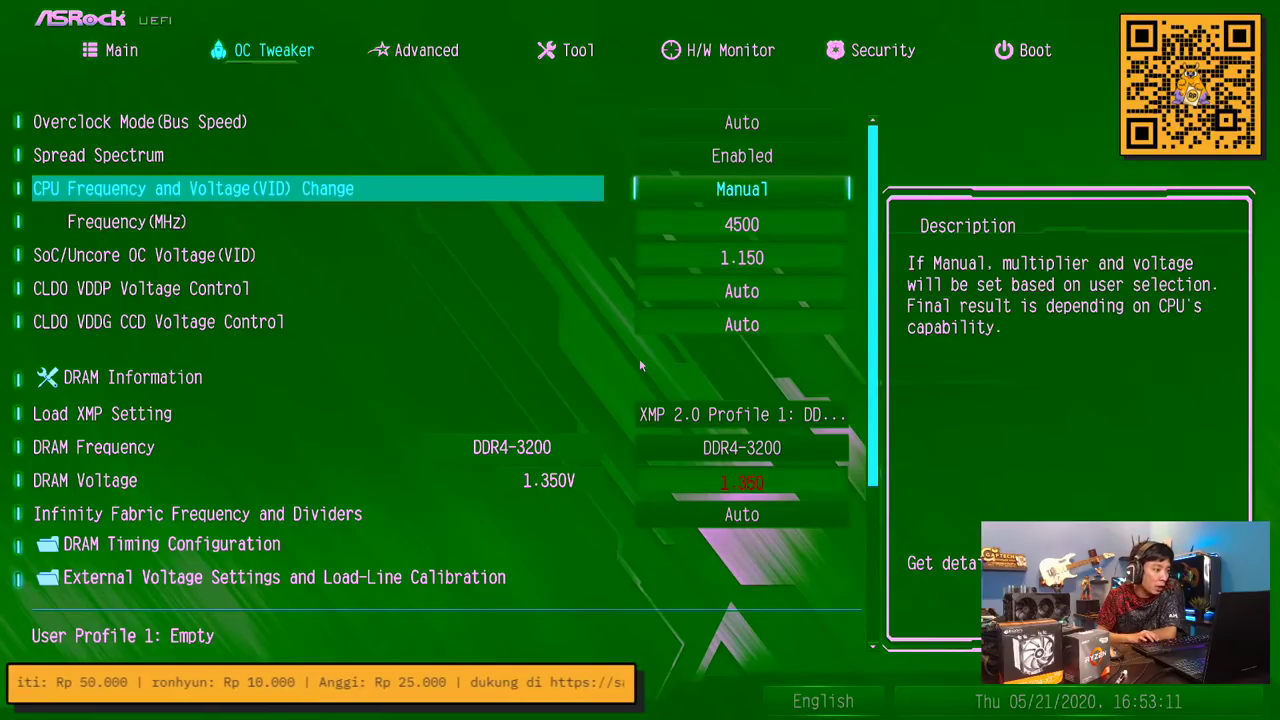
Set the CPU_FAN1 fan mode to Full Speed in the hardware monitor settings
{"action": "key", "text": "Right"}
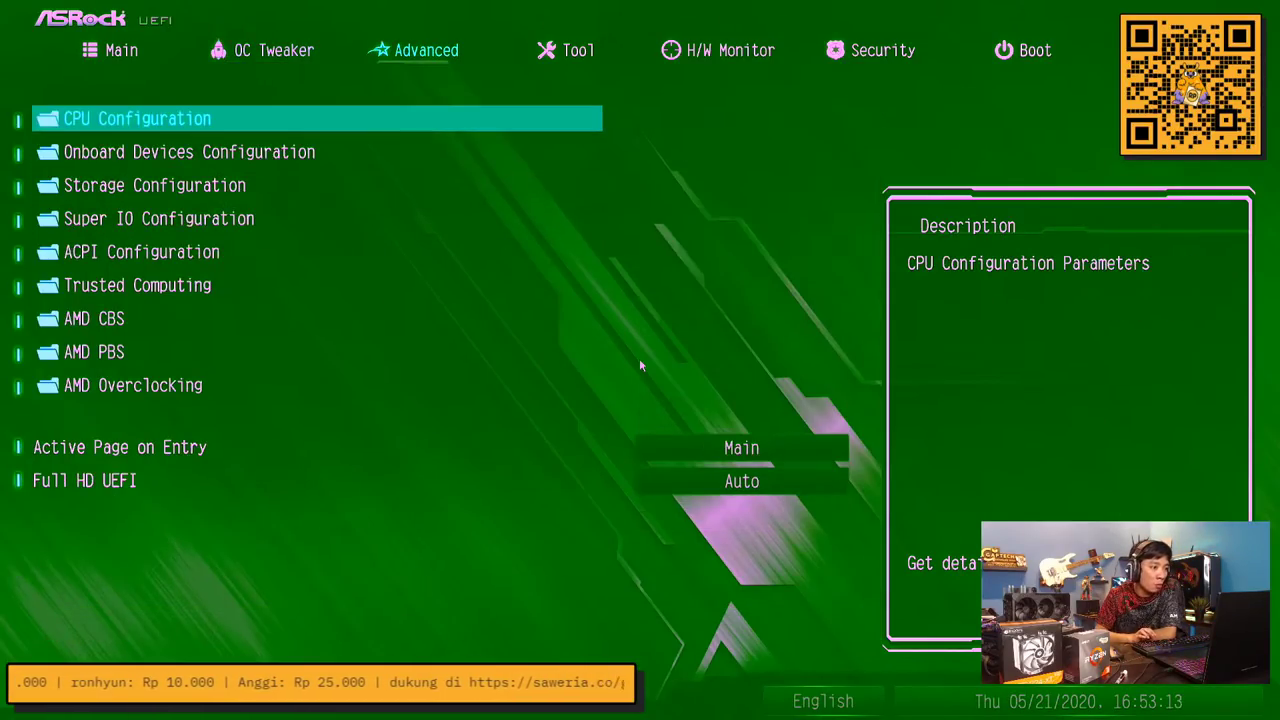
{"action": "key", "text": "Right"}
{"action": "key", "text": "Right"}
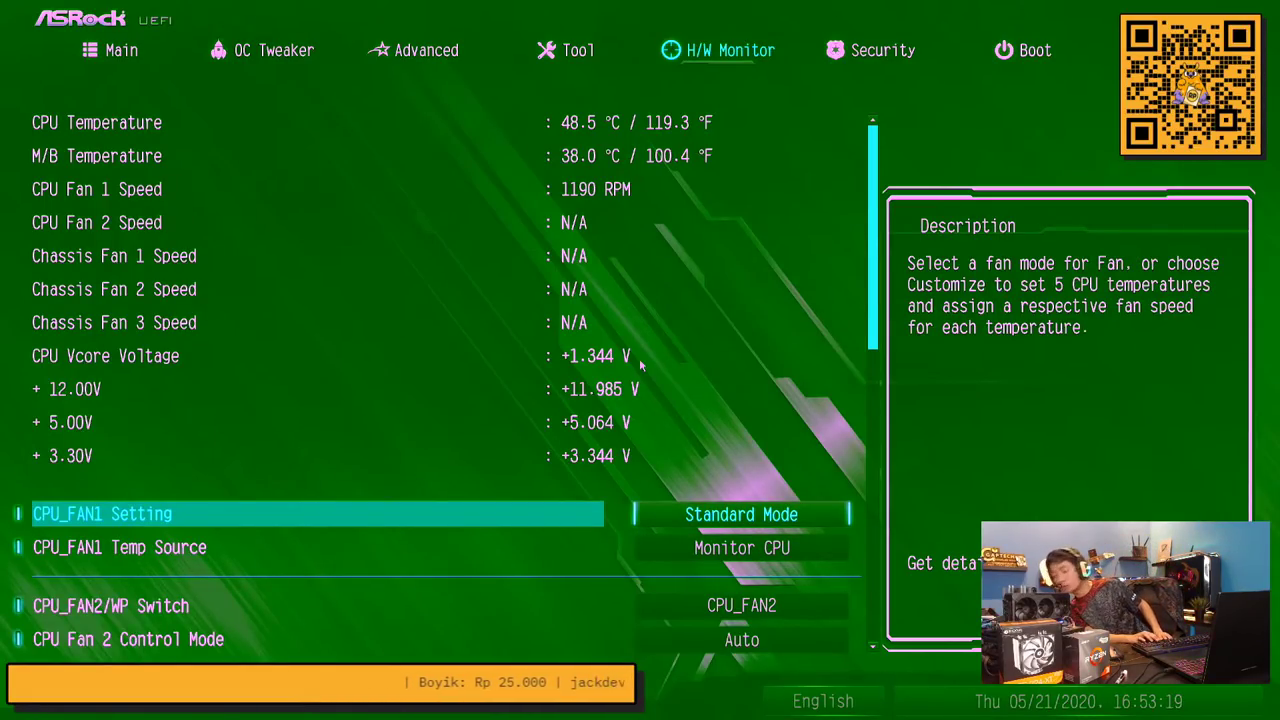
{"action": "key", "text": "Return"}
{"action": "key", "text": "Down"}
{"action": "key", "text": "Down"}
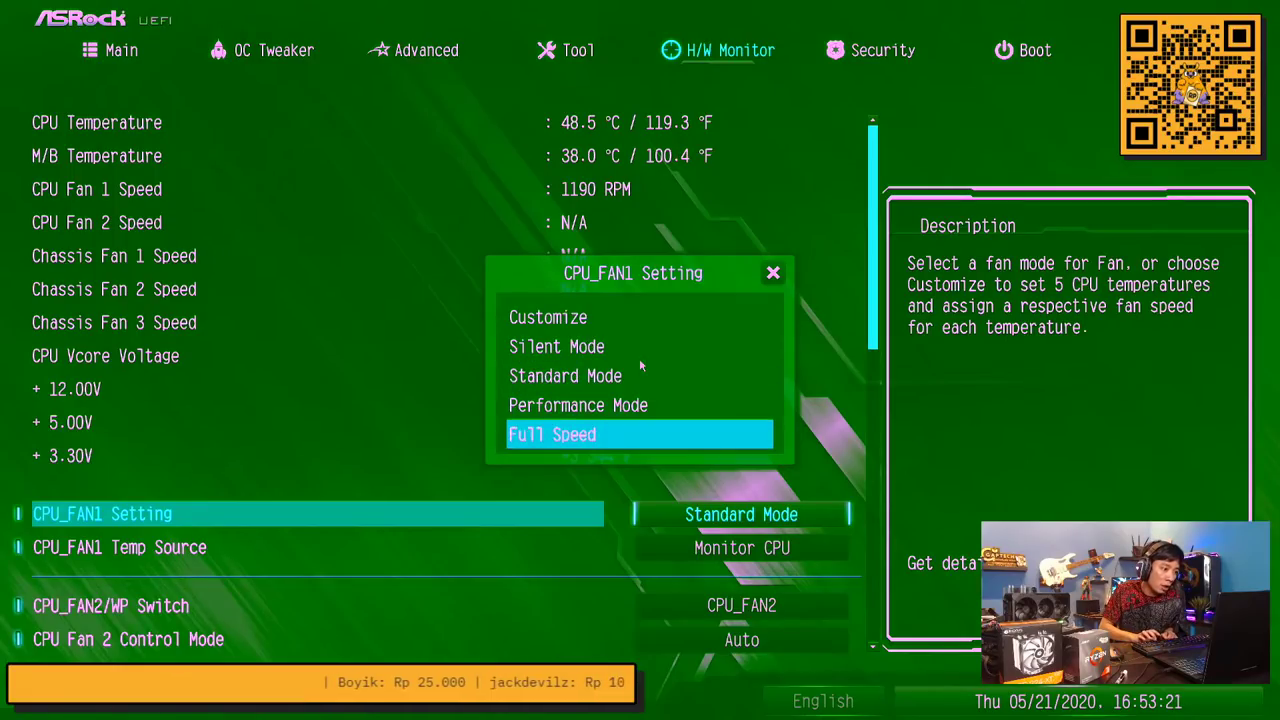
{"action": "key", "text": "Return"}
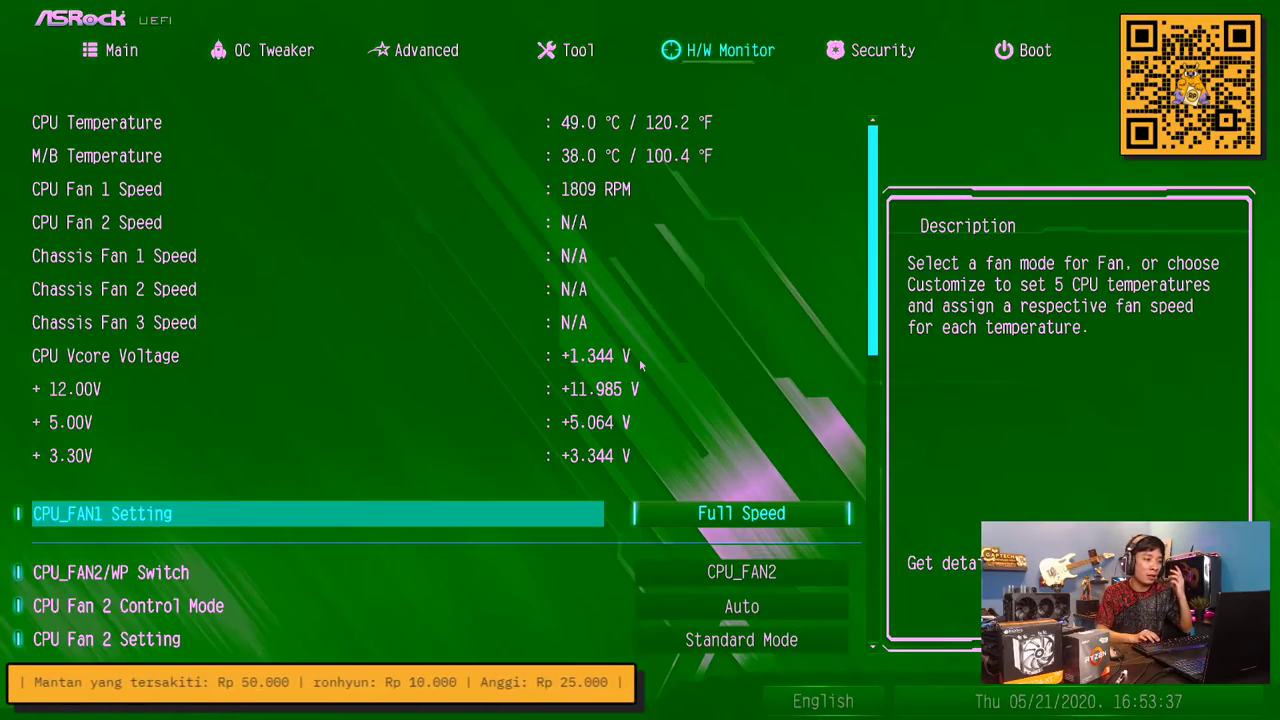
Check the CPU Vcore and VDDCR_SOC fixed voltages in the OC Tweaker's external voltage and load-line calibration settings
{"action": "key", "text": "Left"}
{"action": "key", "text": "Left"}
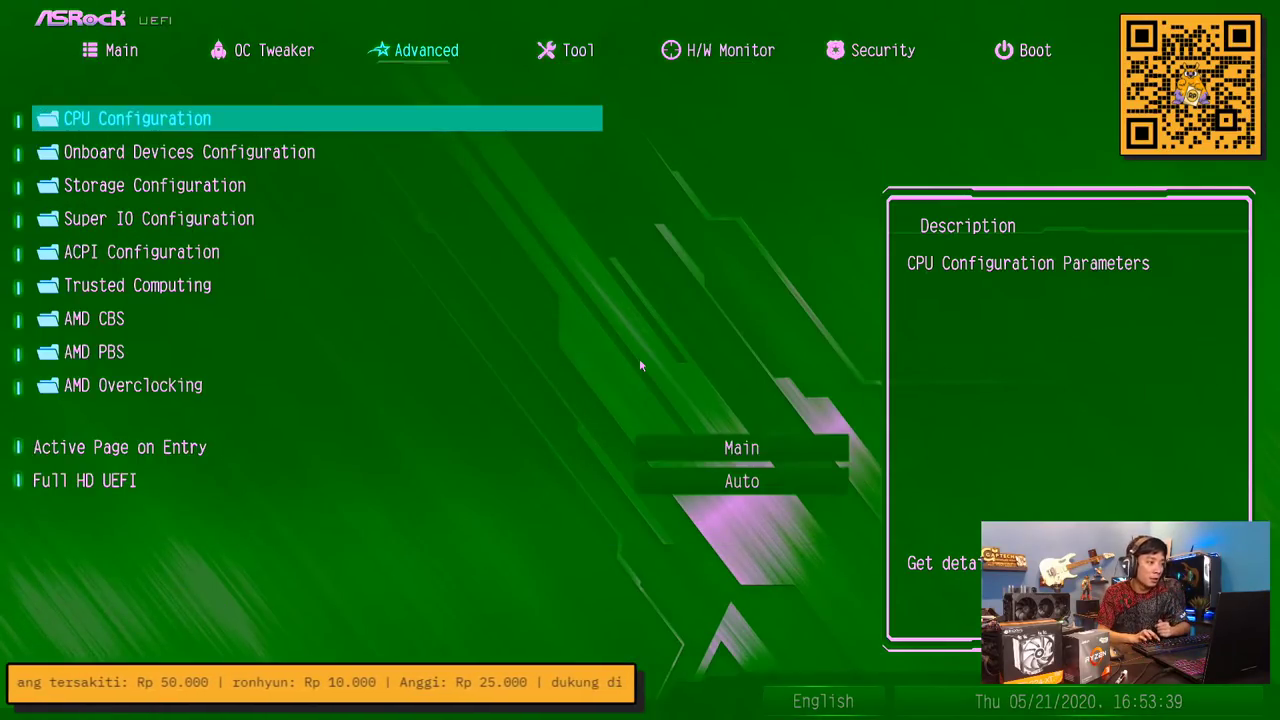
{"action": "key", "text": "Left"}
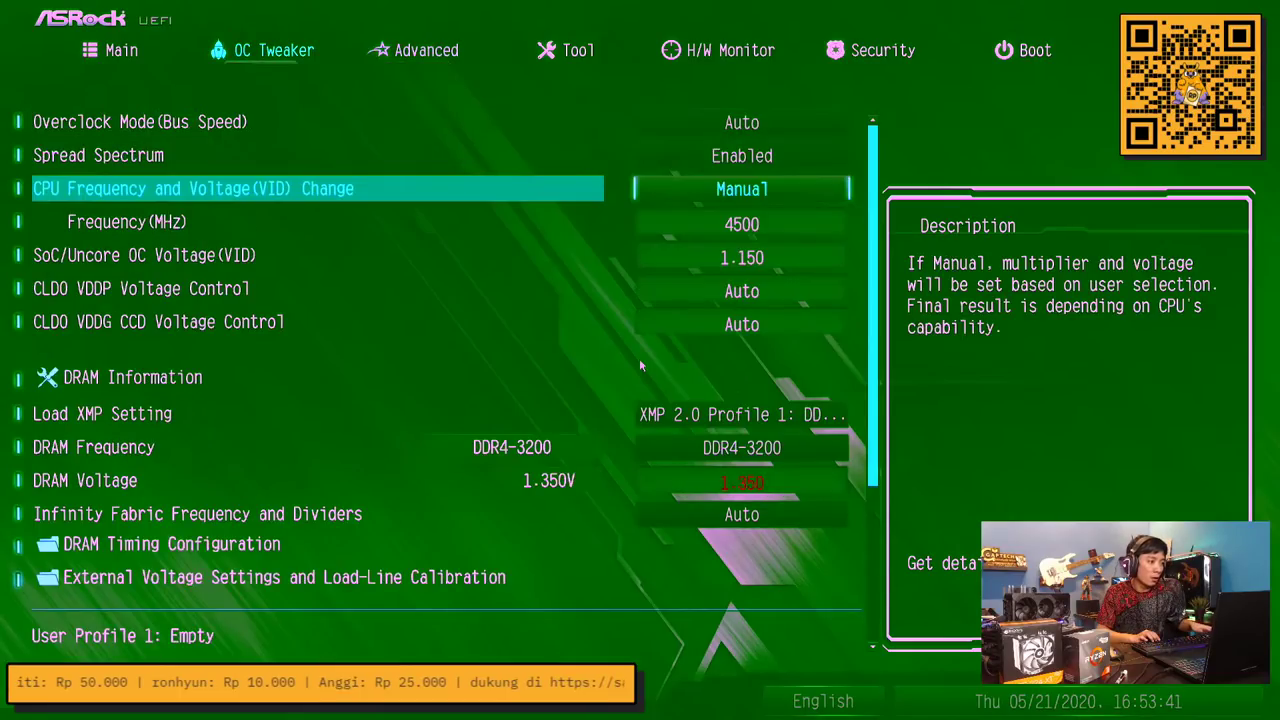
{"action": "key", "text": "Down"}
{"action": "key", "text": "Down"}
{"action": "key", "text": "Down"}
{"action": "key", "text": "Down"}
{"action": "key", "text": "Down"}
{"action": "key", "text": "Down"}
{"action": "key", "text": "Down"}
{"action": "key", "text": "Down"}
{"action": "key", "text": "Down"}
{"action": "key", "text": "Down"}
{"action": "key", "text": "Down"}
{"action": "key", "text": "Down"}
{"action": "key", "text": "Down"}
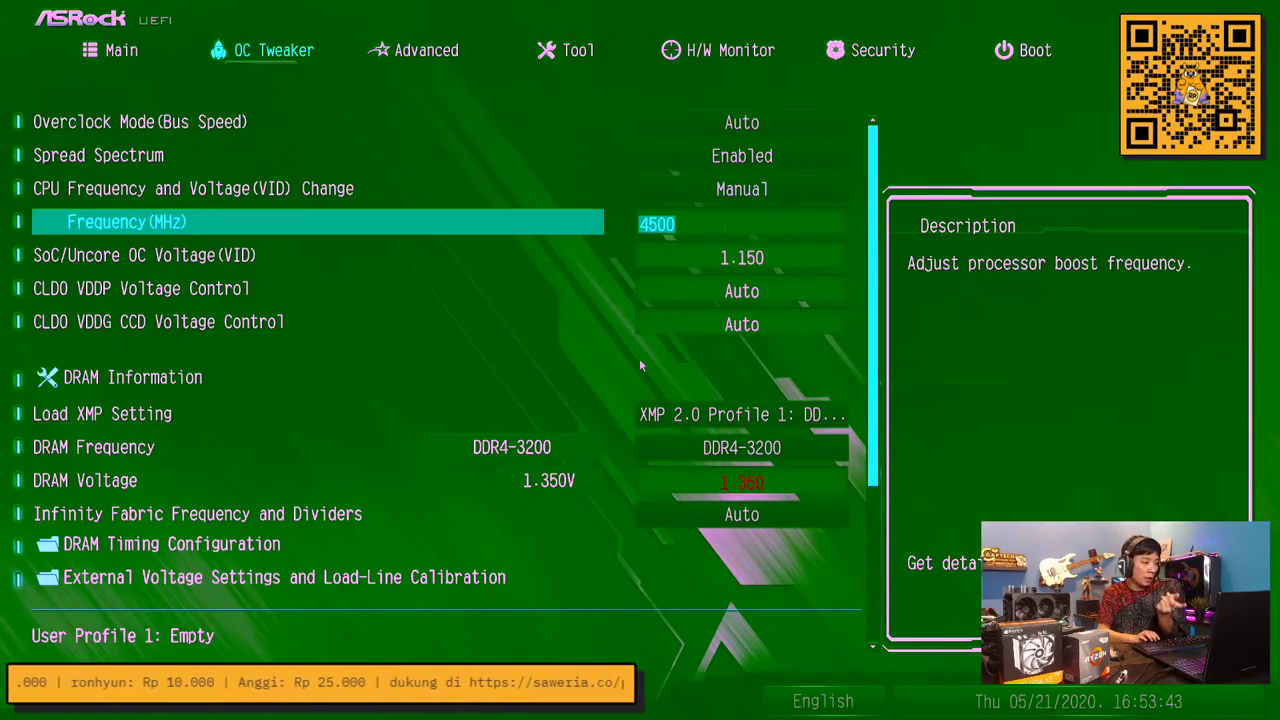
{"action": "key", "text": "Up"}
{"action": "key", "text": "Up"}
{"action": "key", "text": "Up"}
{"action": "key", "text": "Up"}
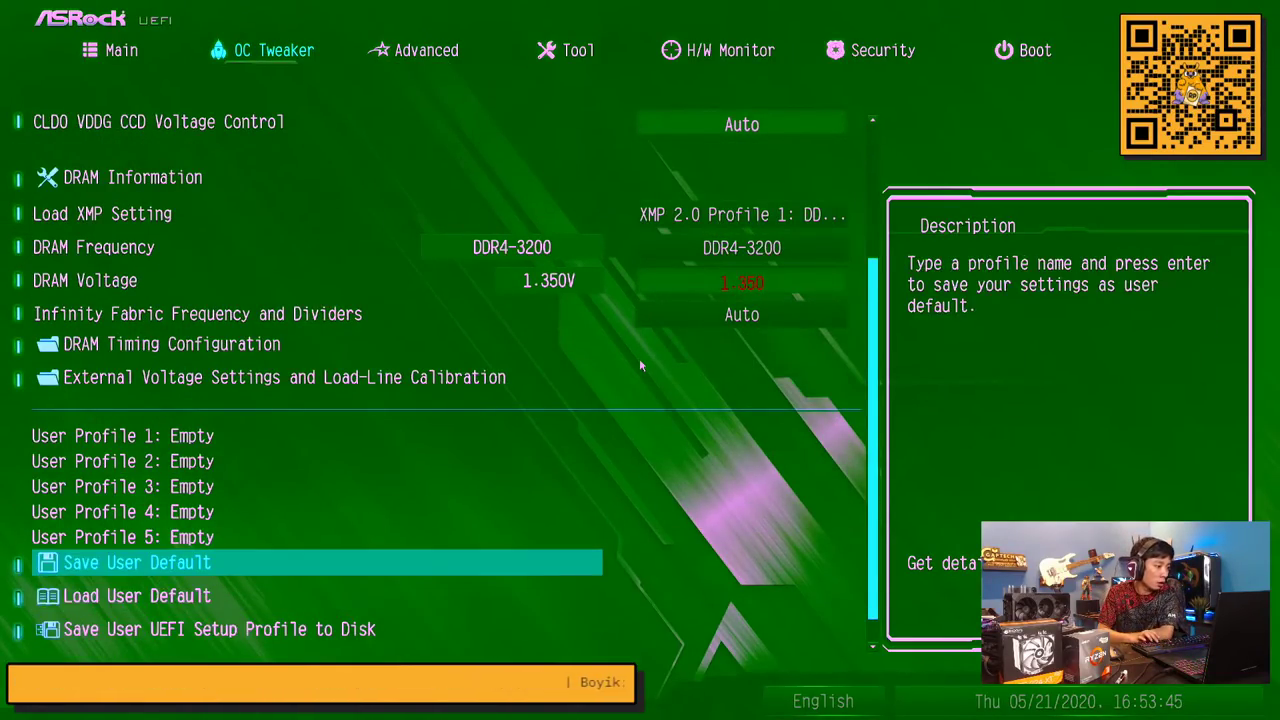
{"action": "key", "text": "Down"}
{"action": "key", "text": "Return"}
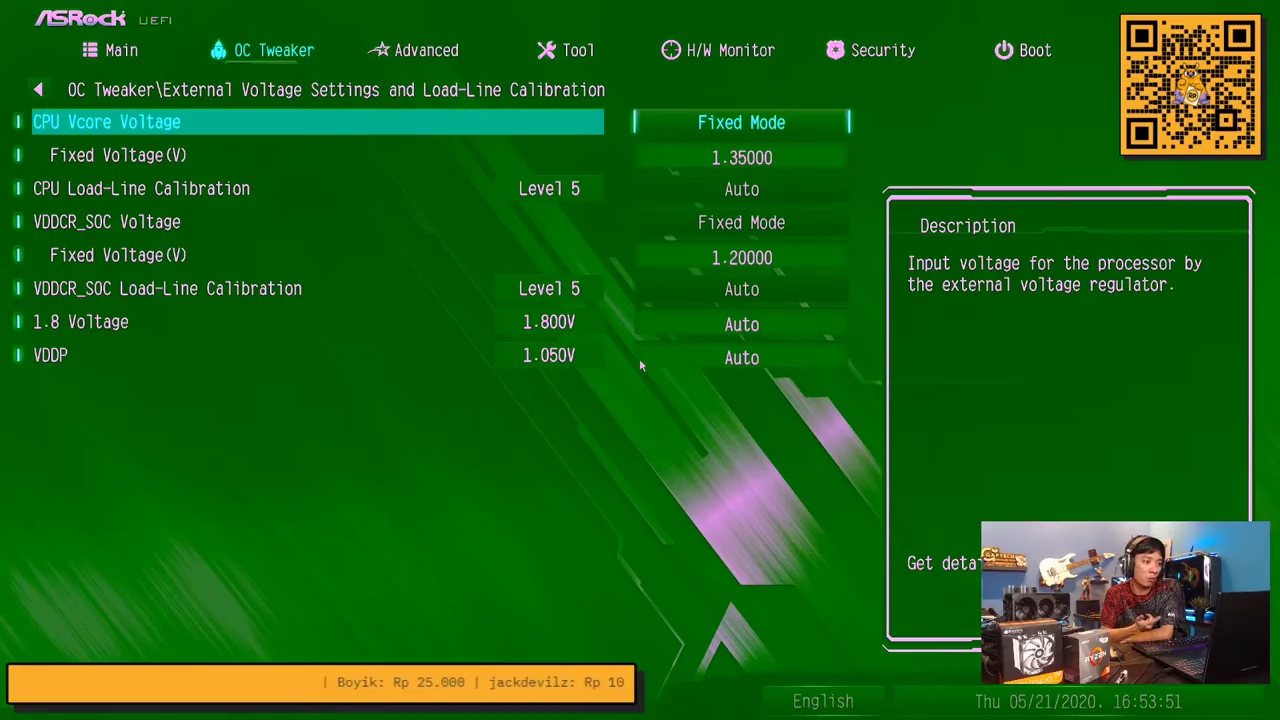
Save the UEFI configuration changes and exit setup to boot into Windows
{"action": "key", "text": "F10"}
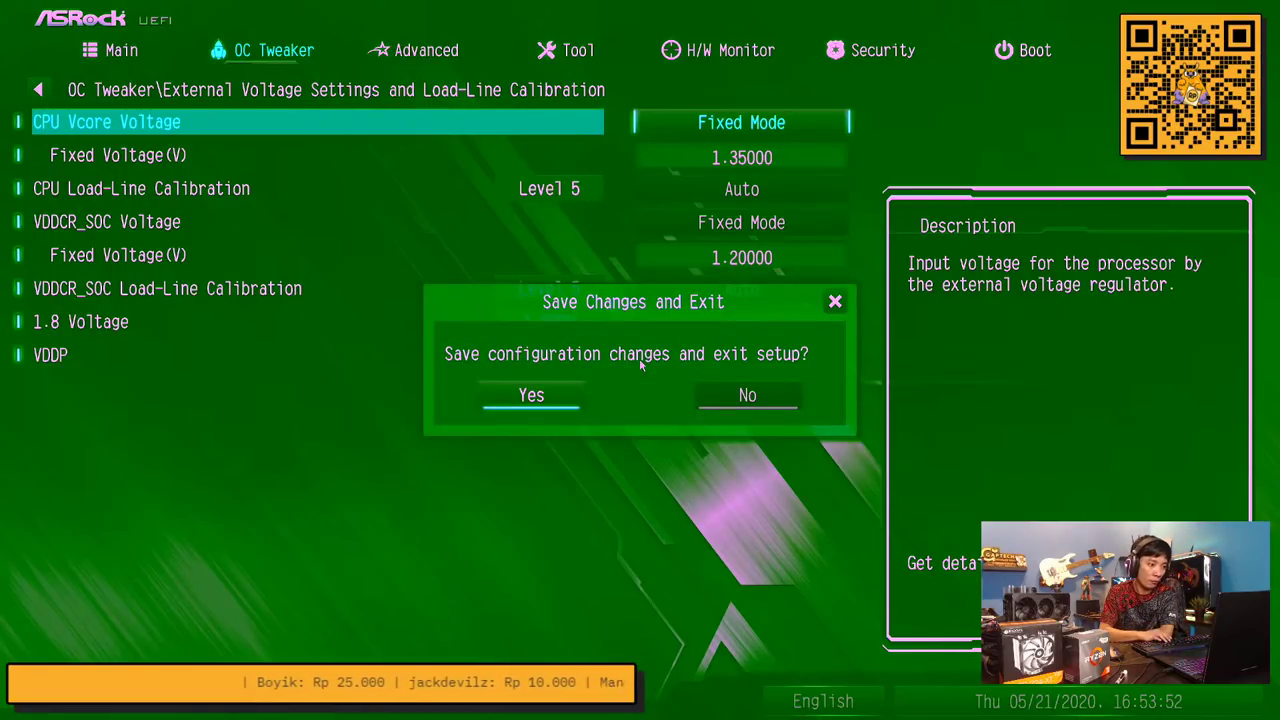
{"action": "key", "text": "Escape"}
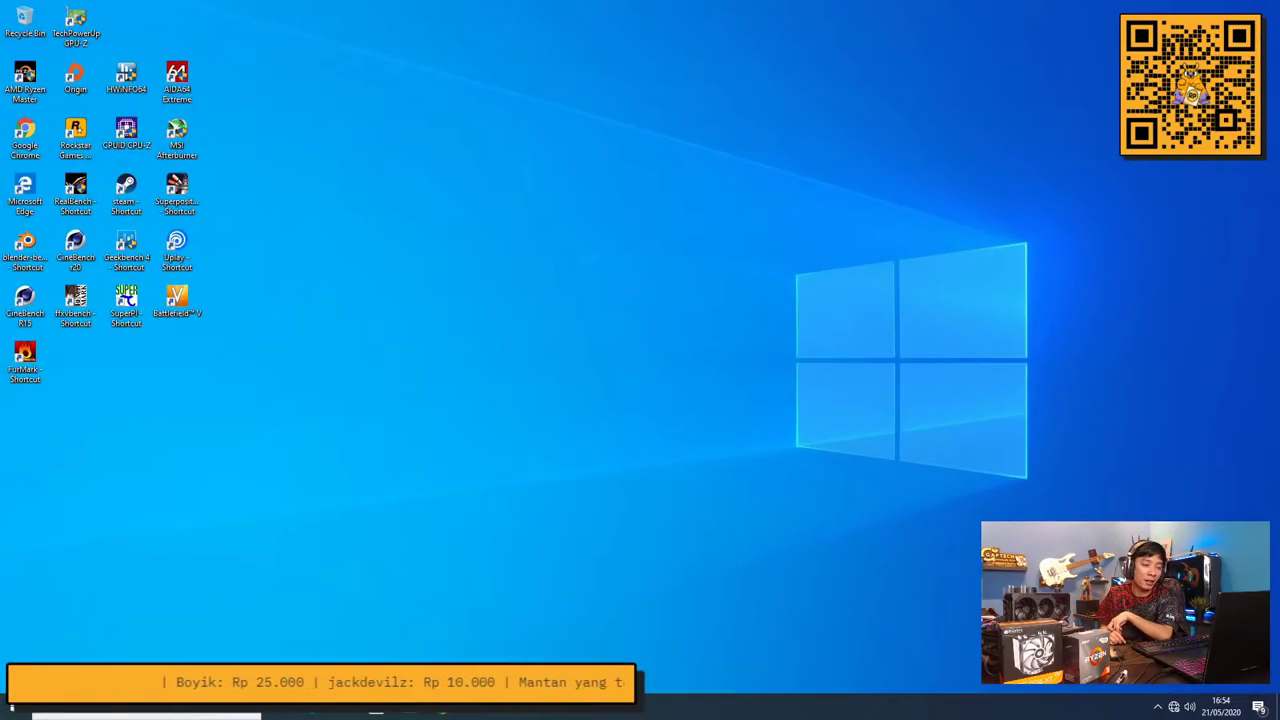
Launch CPU-Z with administrator permission to check the CPU core speed, and magnify the screen to 200%
{"action": "double_click", "coordinate": [127, 130]}
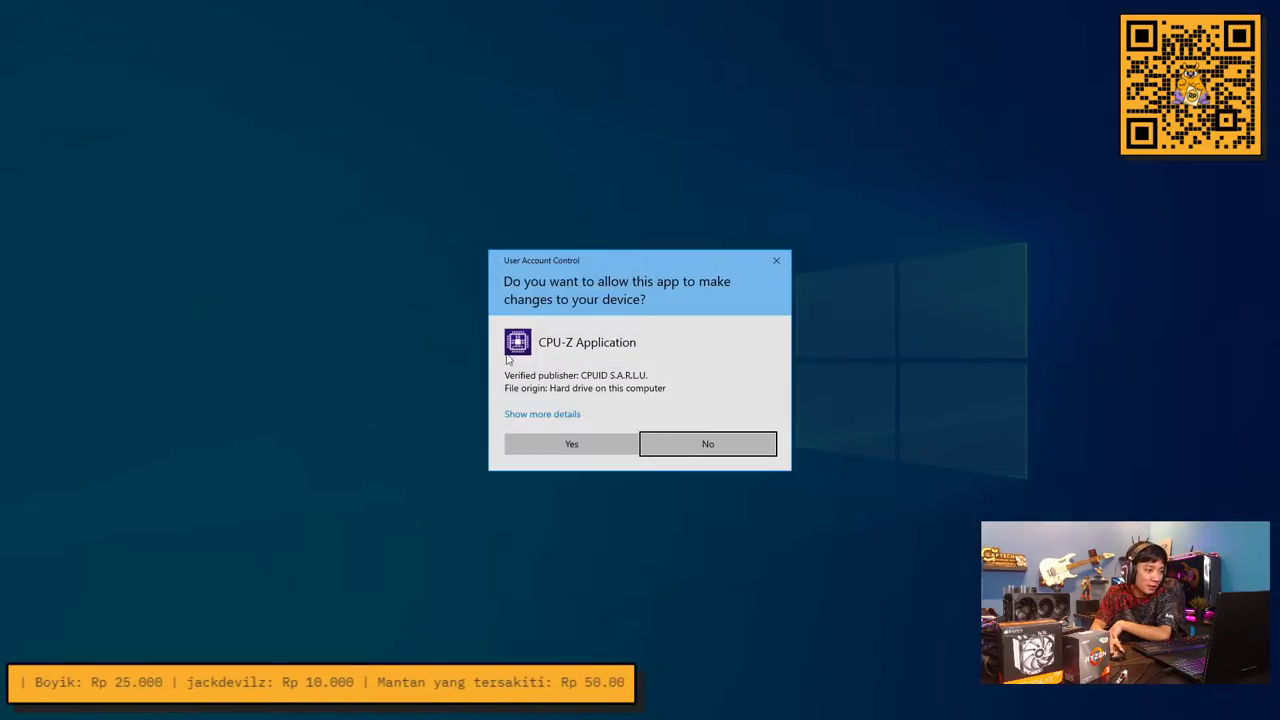
{"action": "left_click", "coordinate": [564, 450]}
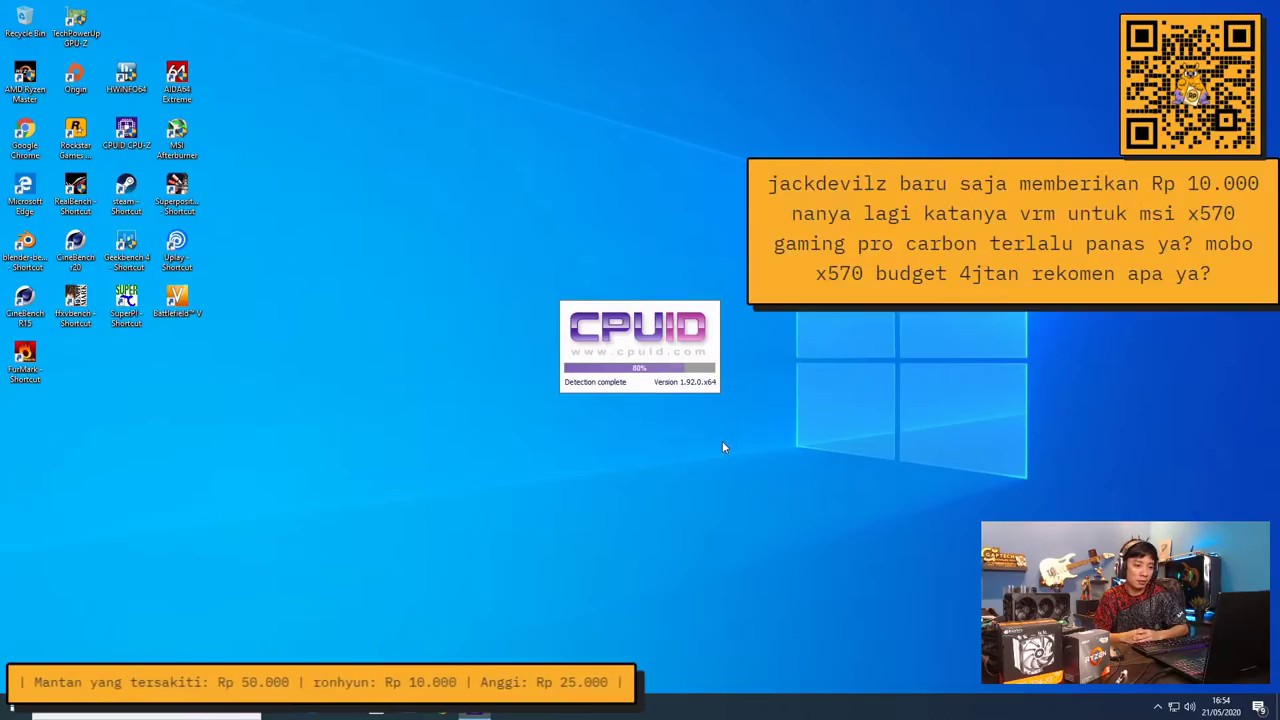
{"action": "key", "text": "super+plus"}
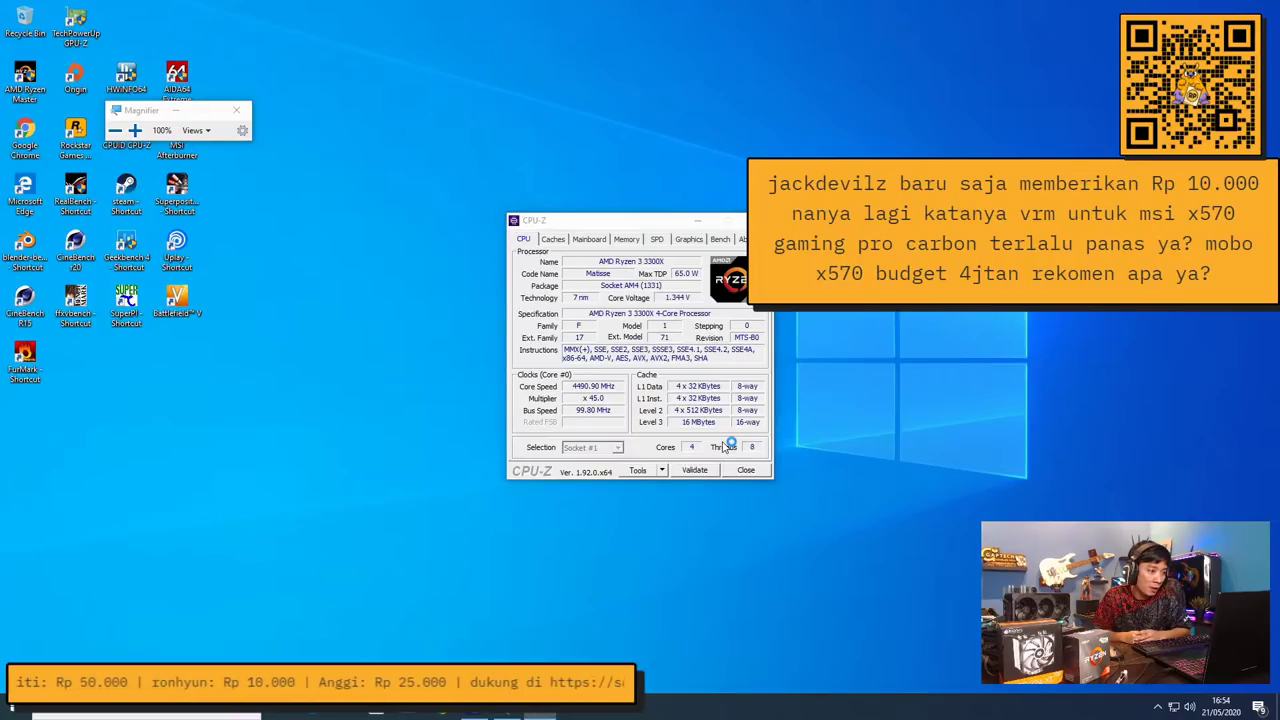
{"action": "left_click", "coordinate": [726, 447]}
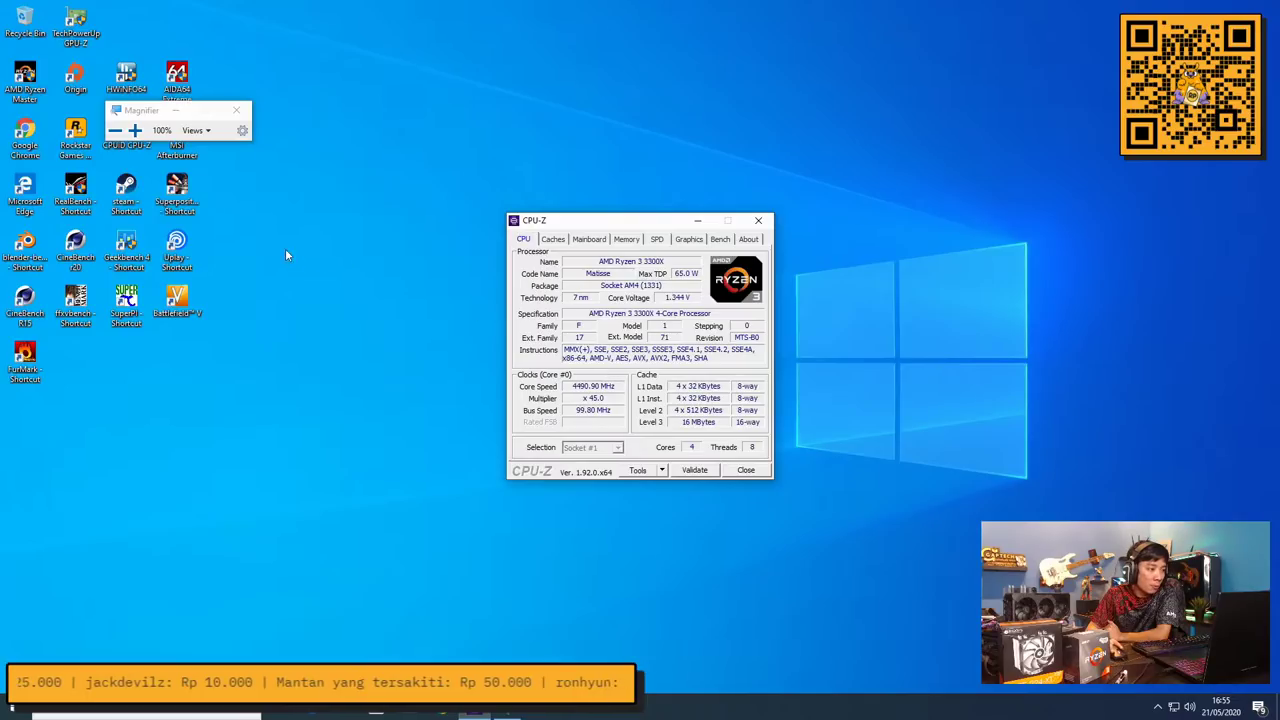
{"action": "left_click", "coordinate": [137, 132]}
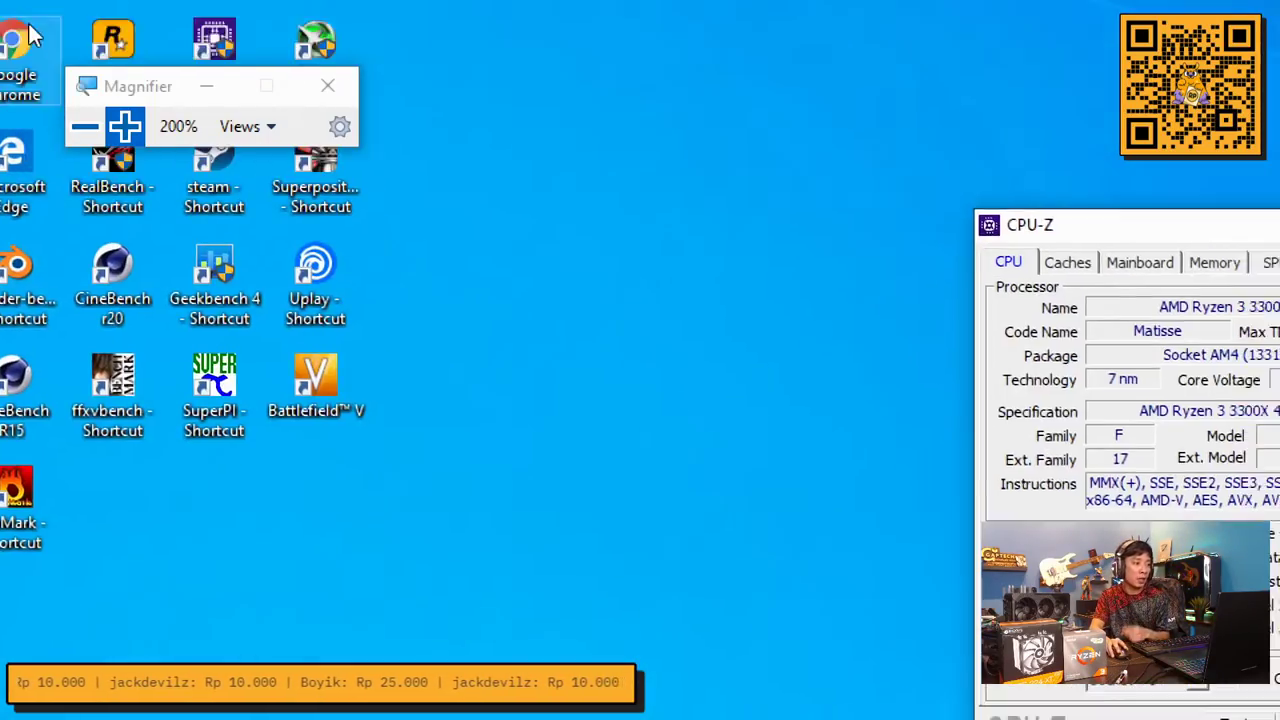
Launch HWiNFO64 with administrator permission in sensors-only mode
{"action": "double_click", "coordinate": [139, 171]}
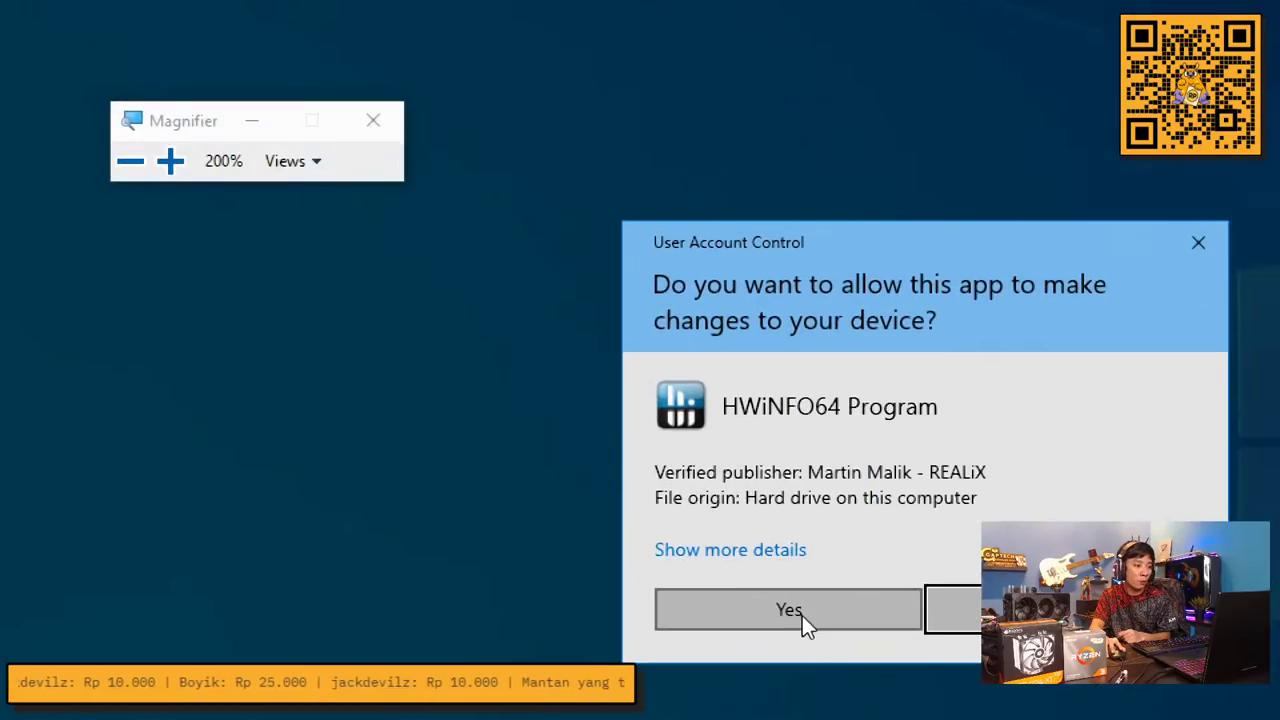
{"action": "left_click", "coordinate": [802, 615]}
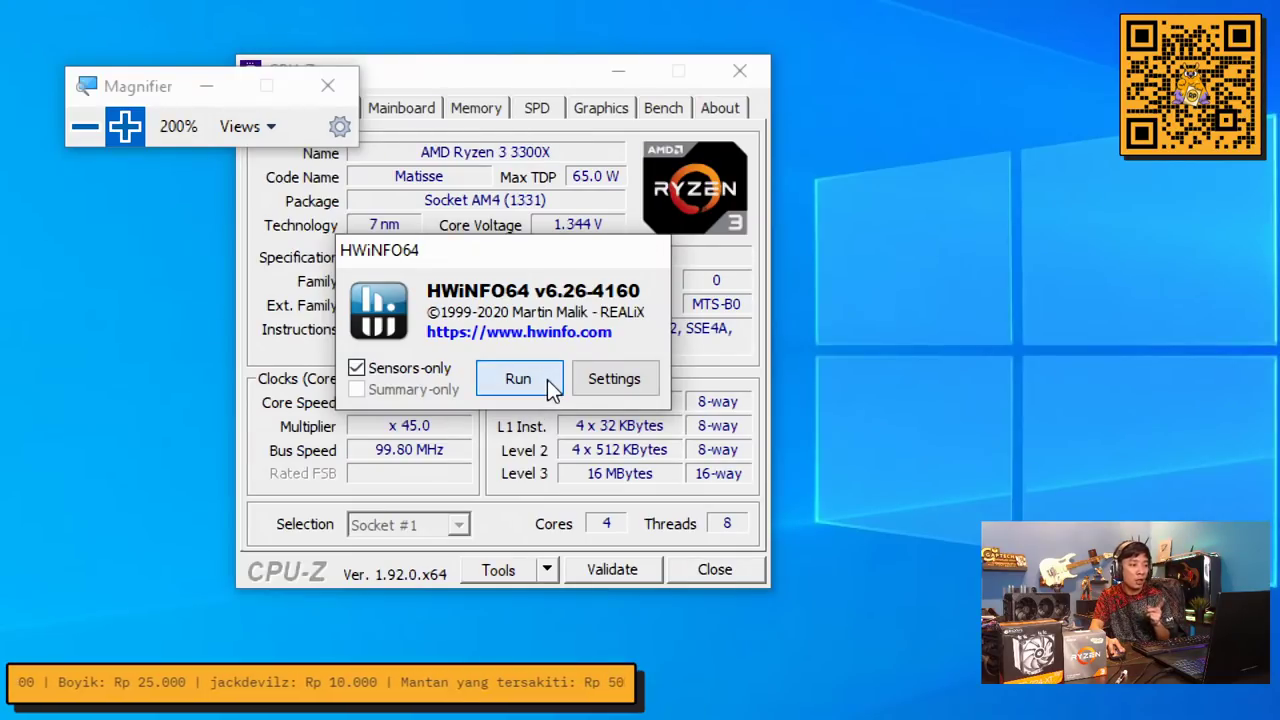
{"action": "left_click", "coordinate": [516, 386]}
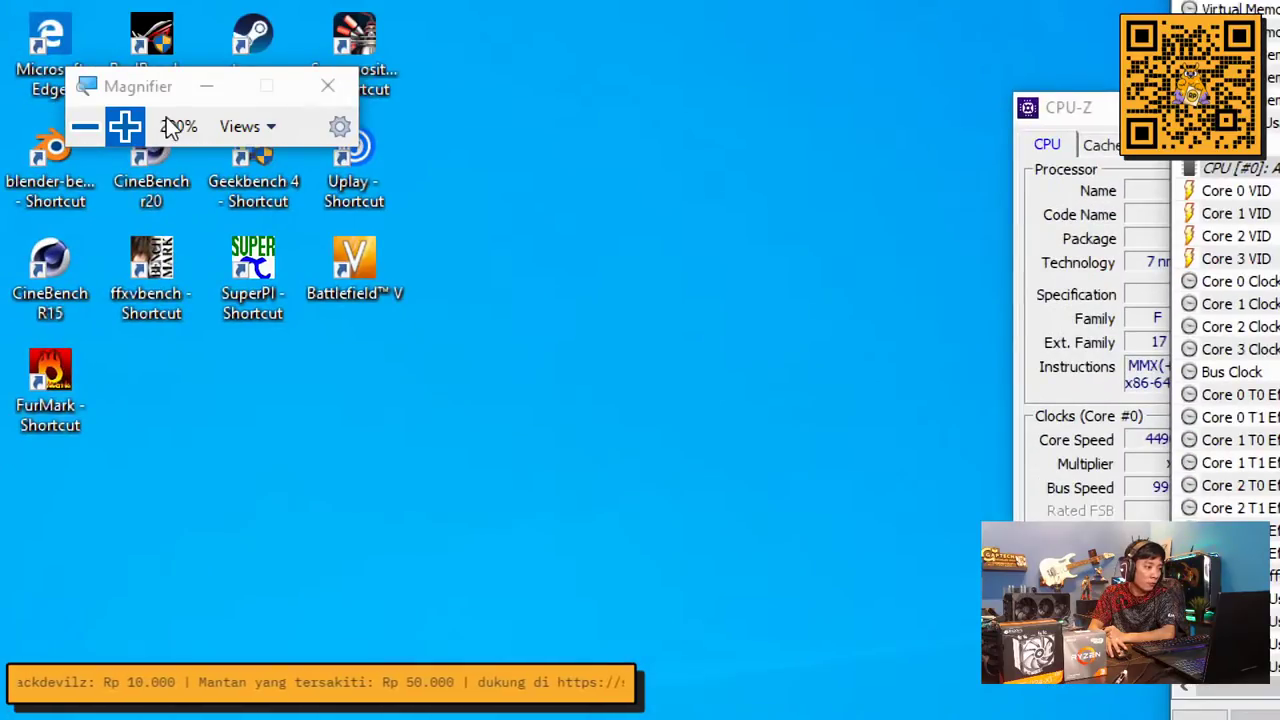
Open Cinebench R15, return the magnification to 100% and restore its window from full-screen size
{"action": "double_click", "coordinate": [50, 290]}
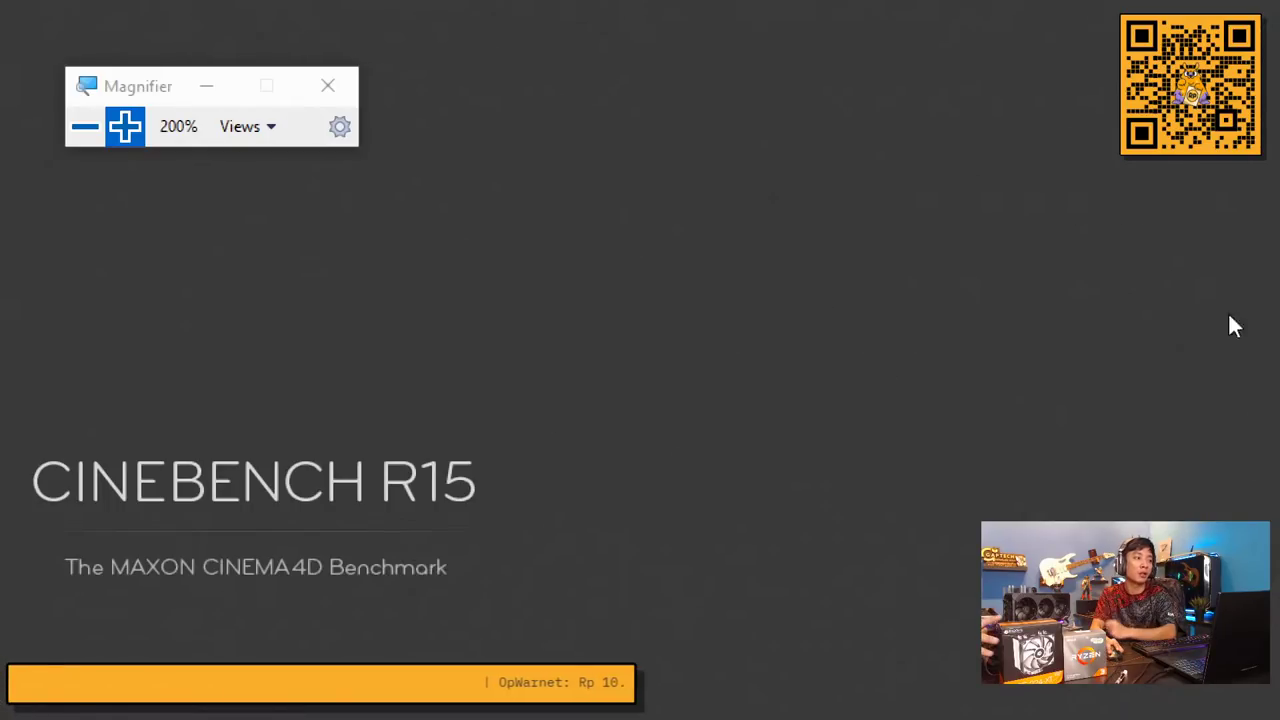
{"action": "left_click", "coordinate": [85, 126]}
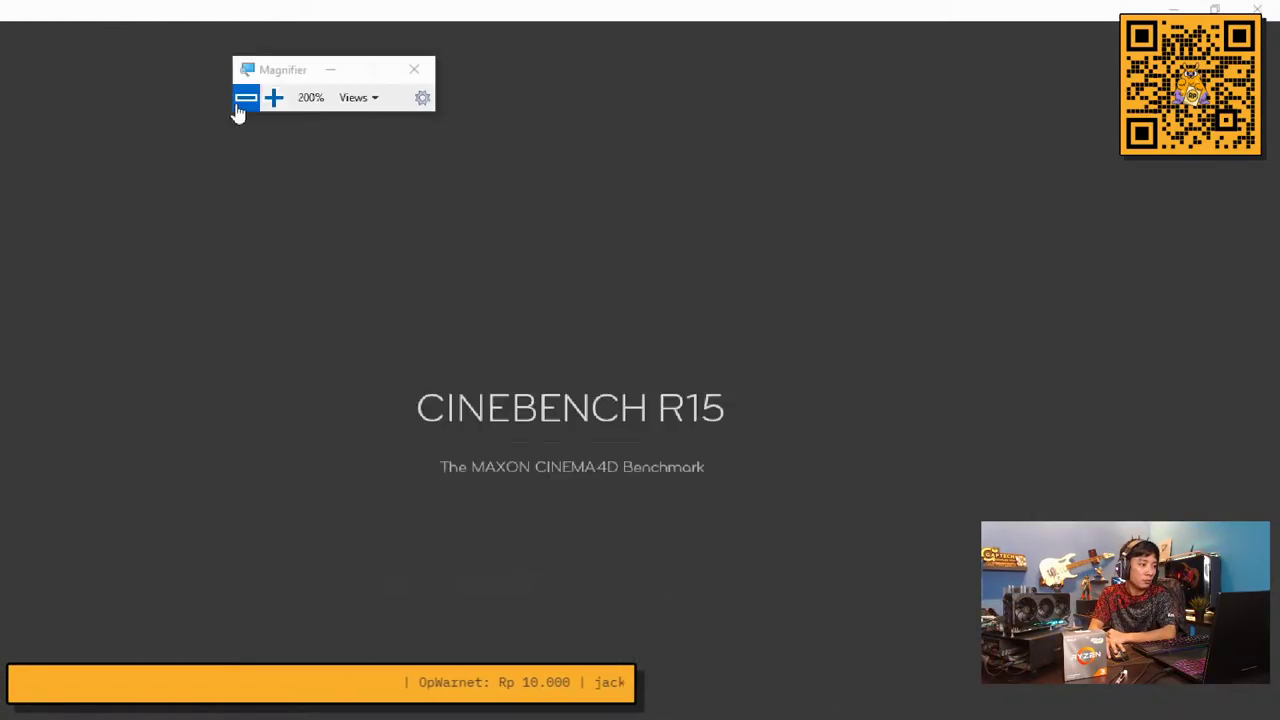
{"action": "left_click", "coordinate": [1232, 7]}
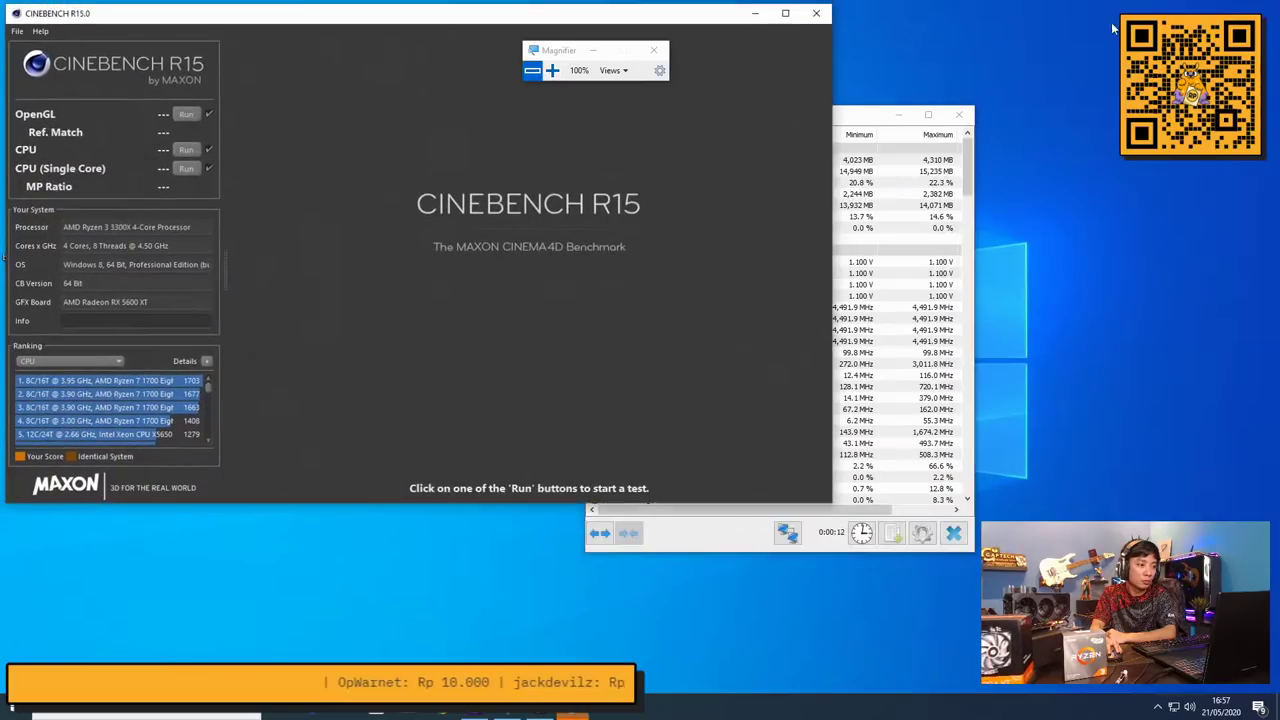
Bring the HWiNFO64 core clocks into view and start the Cinebench R15 multi-core CPU test
{"action": "left_click", "coordinate": [855, 216]}
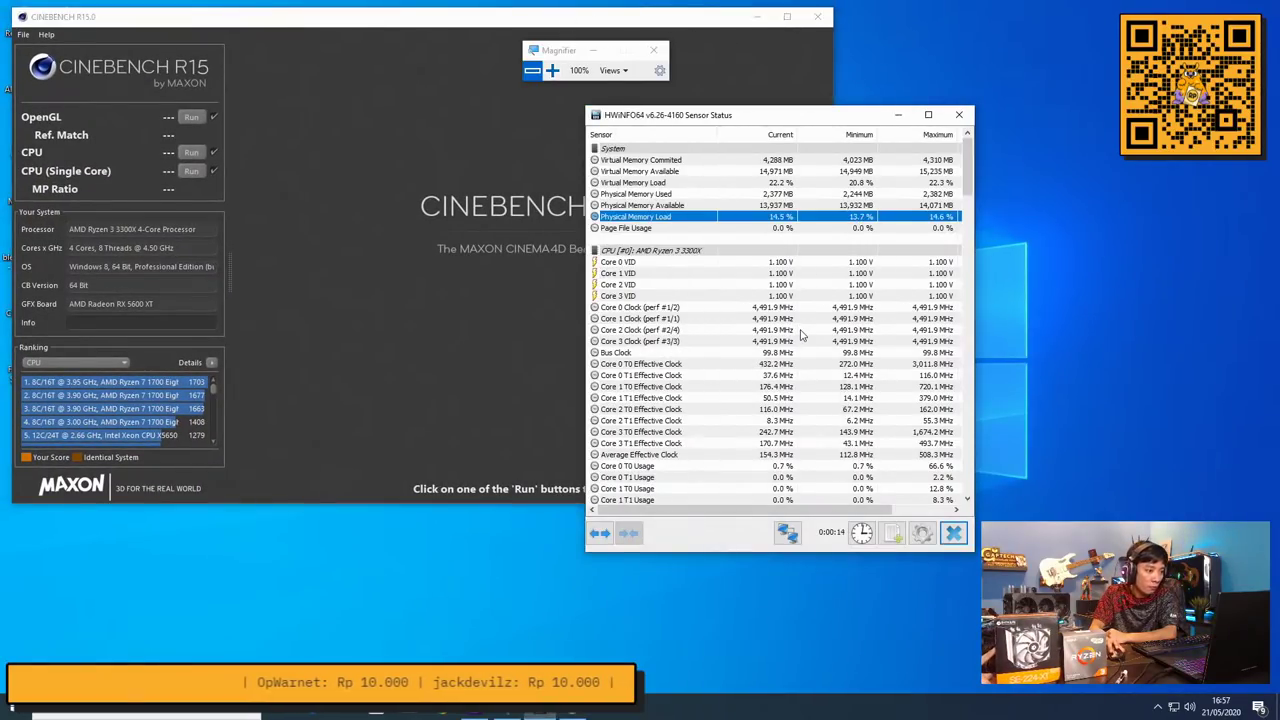
{"action": "scroll", "coordinate": [855, 216], "scroll_direction": "down", "scroll_amount": 1}
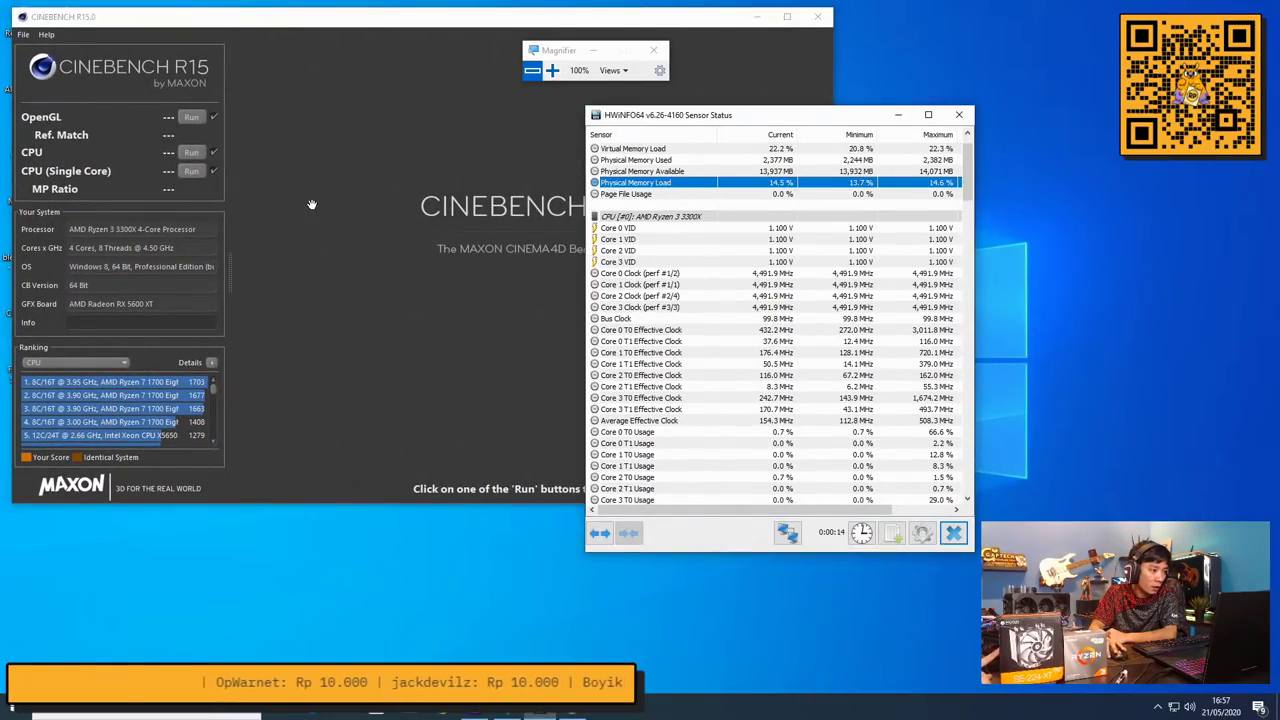
{"action": "left_click", "coordinate": [198, 152]}
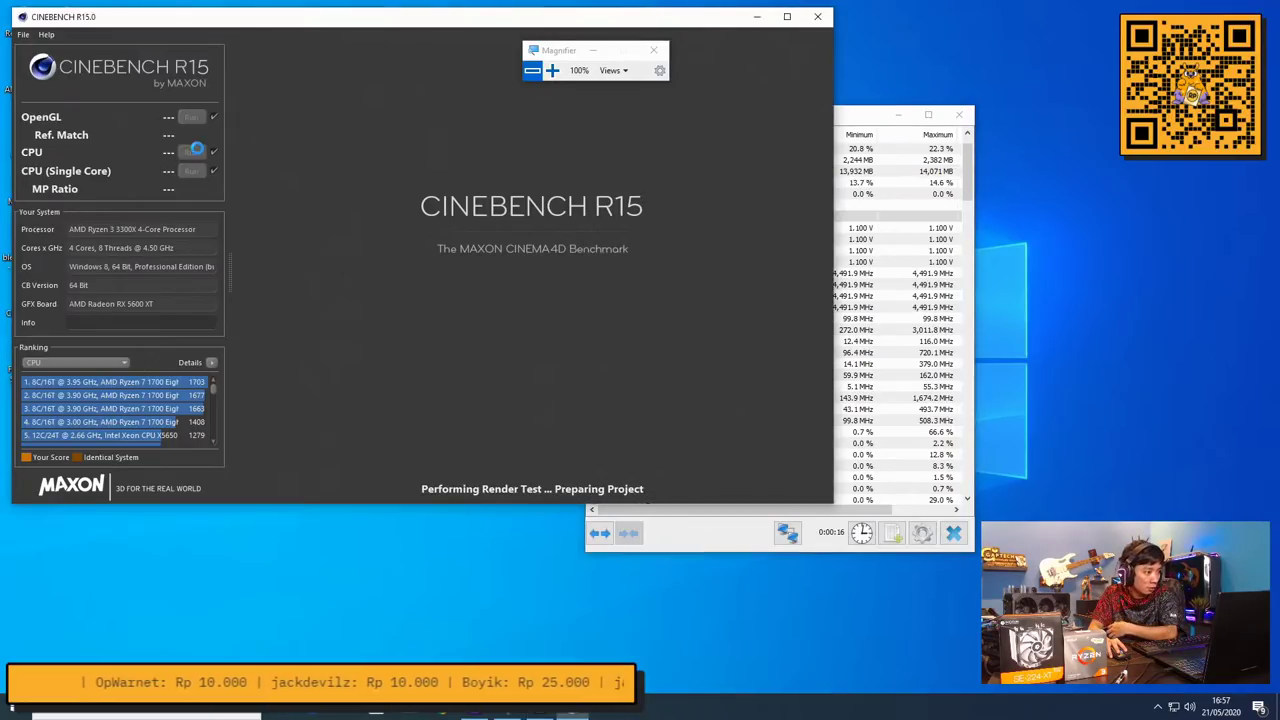
Magnify the screen to 200% and examine the HWiNFO64 core clocks, temperatures, voltages and CPU package power during the render test
{"action": "left_click", "coordinate": [919, 287]}
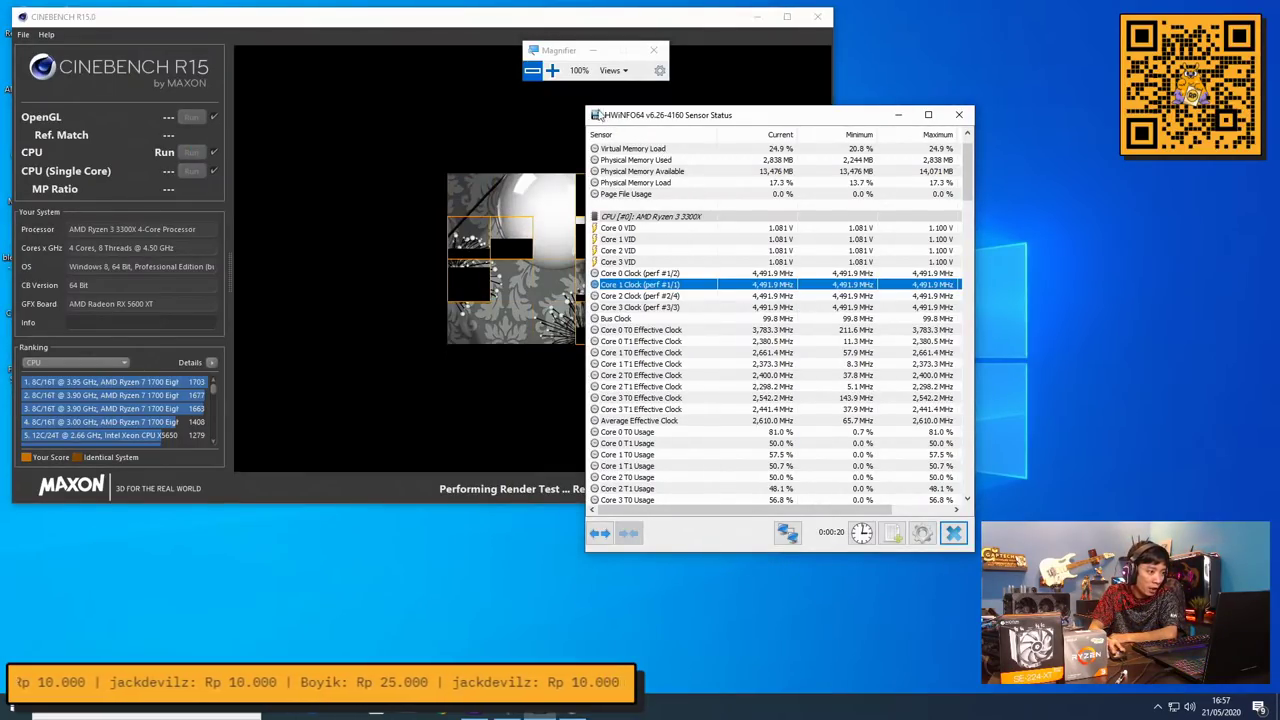
{"action": "left_click", "coordinate": [552, 70]}
{"action": "left_click", "coordinate": [552, 70]}
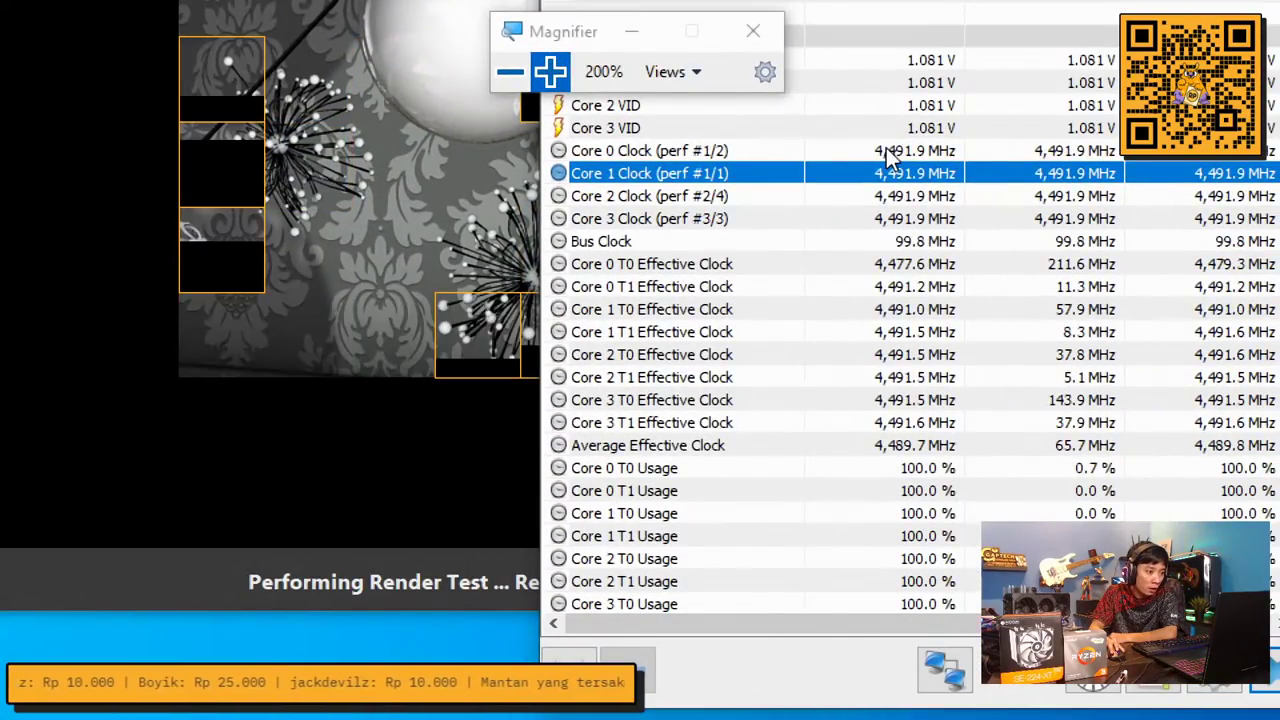
{"action": "scroll", "coordinate": [888, 155], "scroll_direction": "down", "scroll_amount": 10}
{"action": "scroll", "coordinate": [888, 165], "scroll_direction": "down", "scroll_amount": 8}
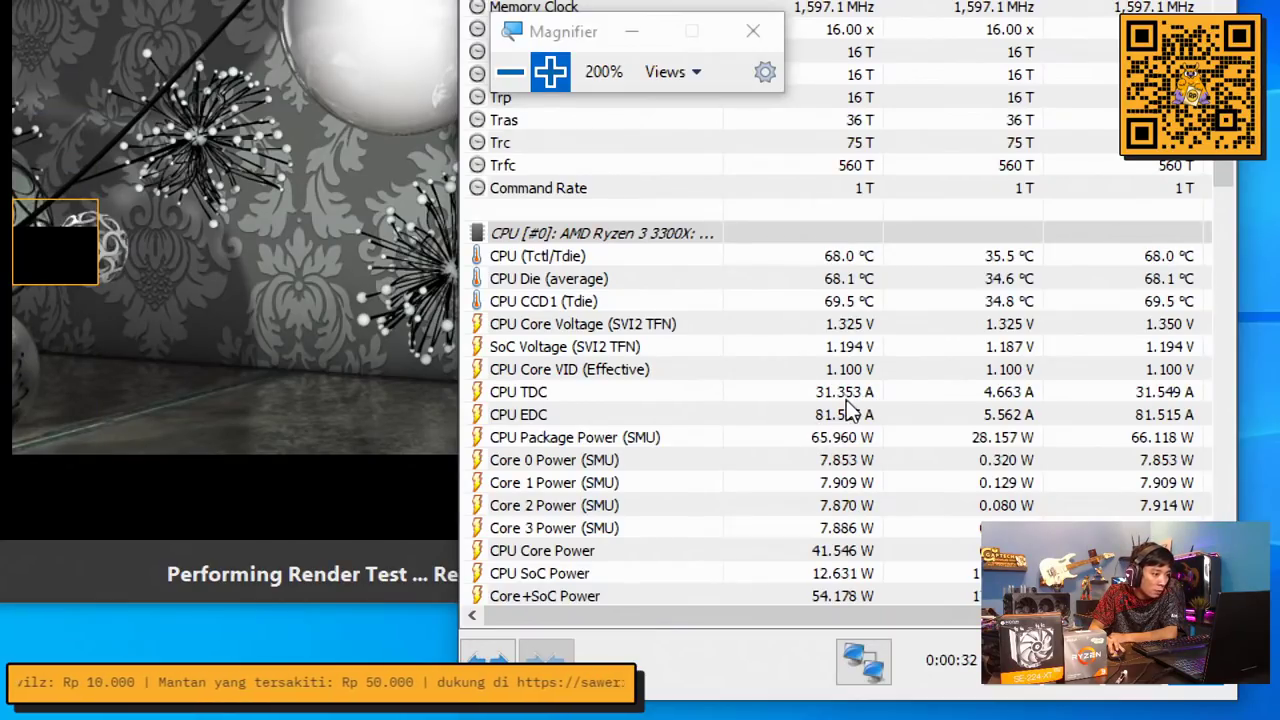
{"action": "left_click", "coordinate": [775, 442]}
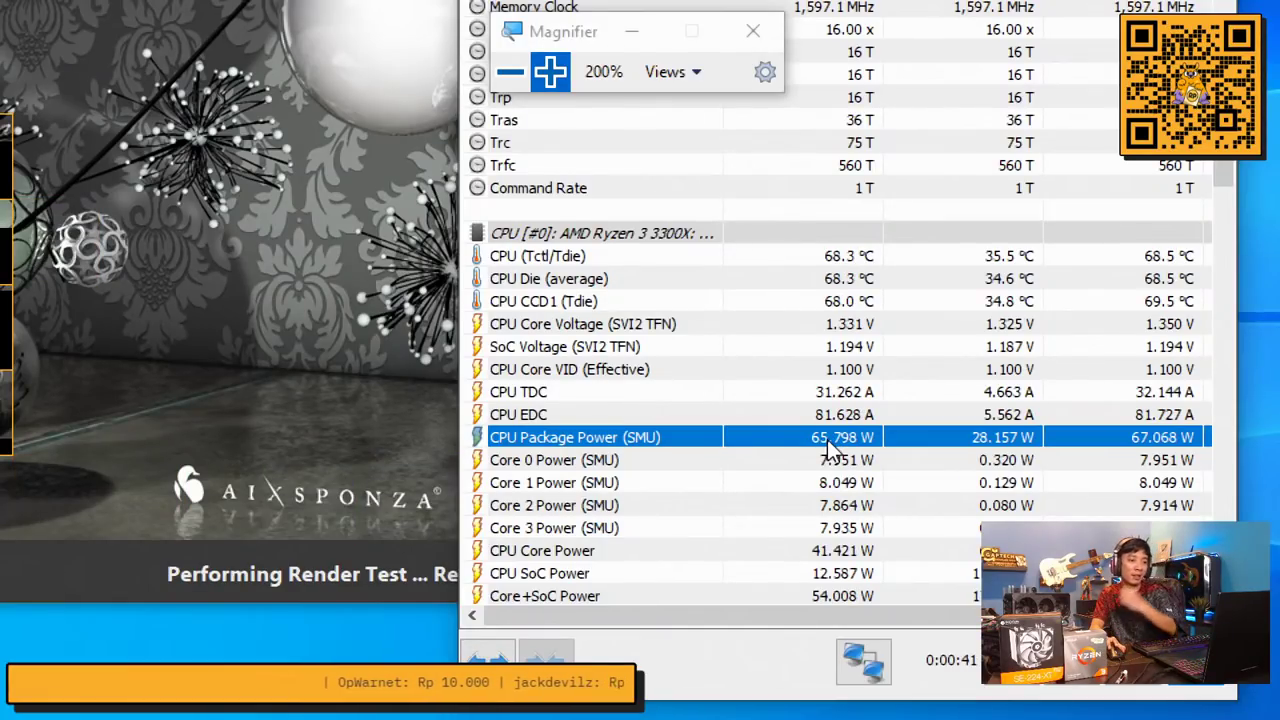
{"action": "scroll", "coordinate": [912, 315], "scroll_direction": "up", "scroll_amount": 15}
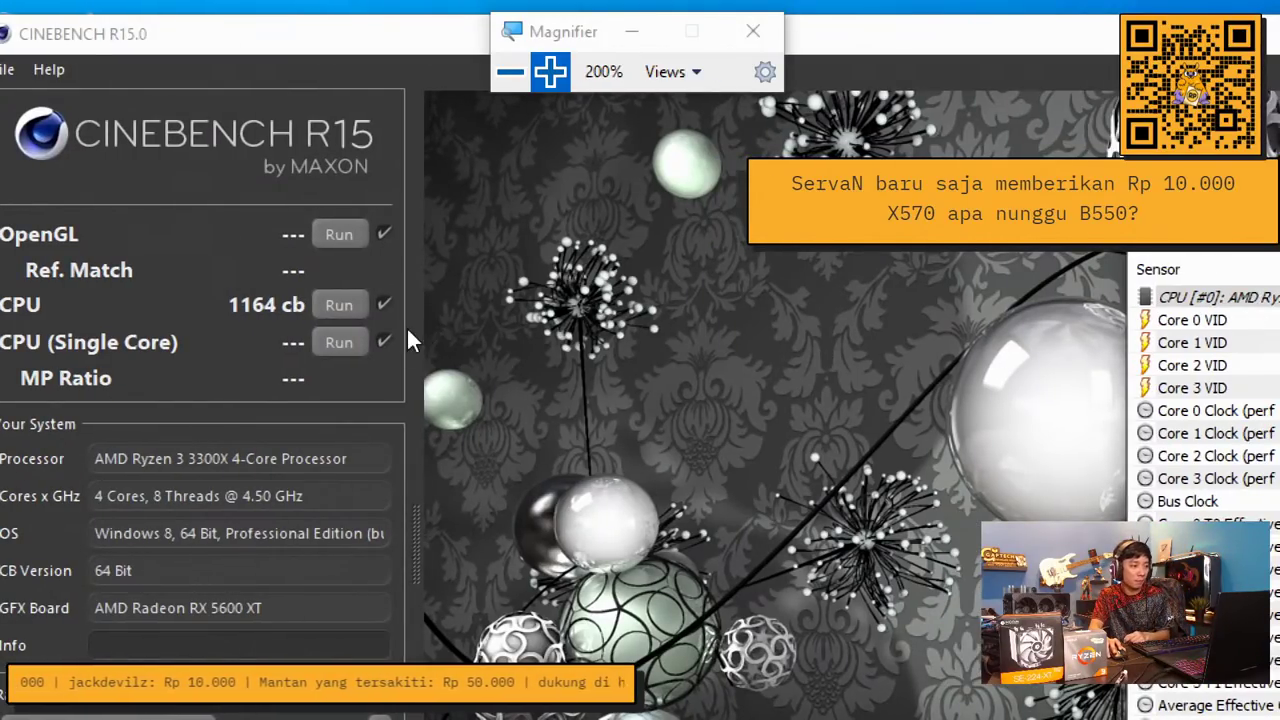
Rerun the Cinebench R15 multi-core CPU test and examine the HWiNFO64 clocks, usage, memory timings, temperatures and power under load
{"action": "left_click", "coordinate": [366, 302]}
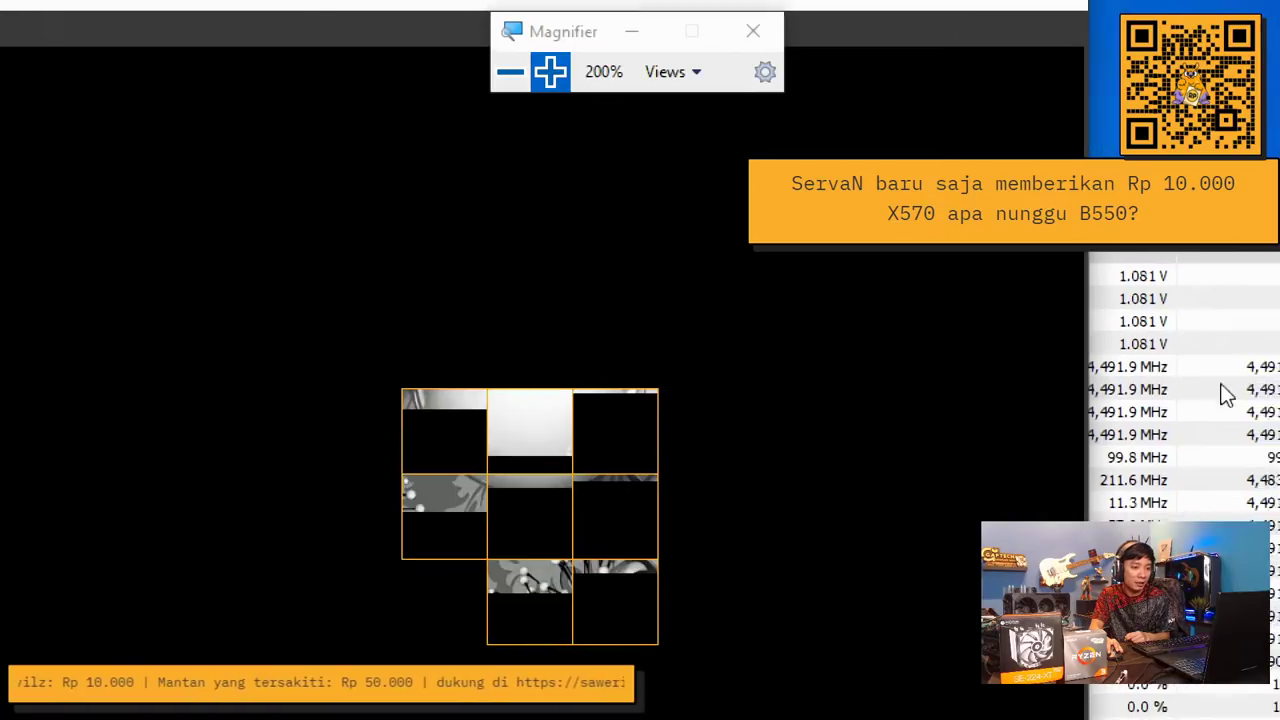
{"action": "left_click", "coordinate": [986, 382]}
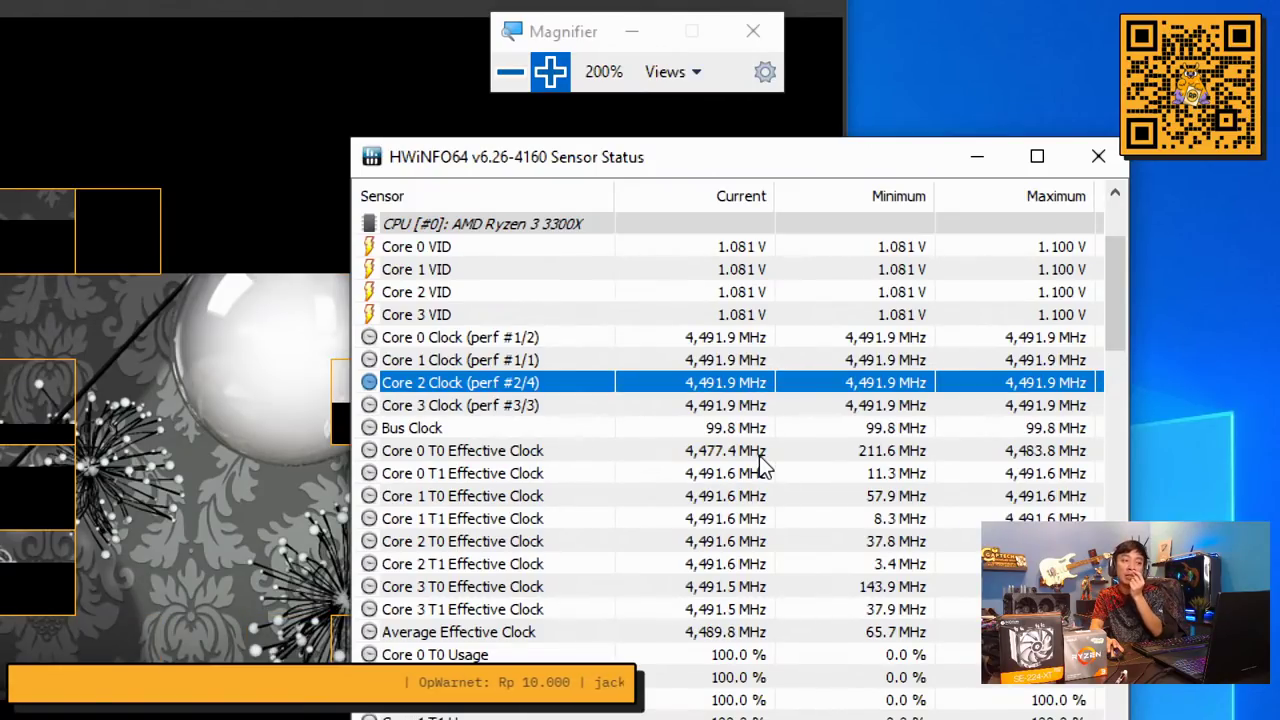
{"action": "scroll", "coordinate": [762, 465], "scroll_direction": "down", "scroll_amount": 6}
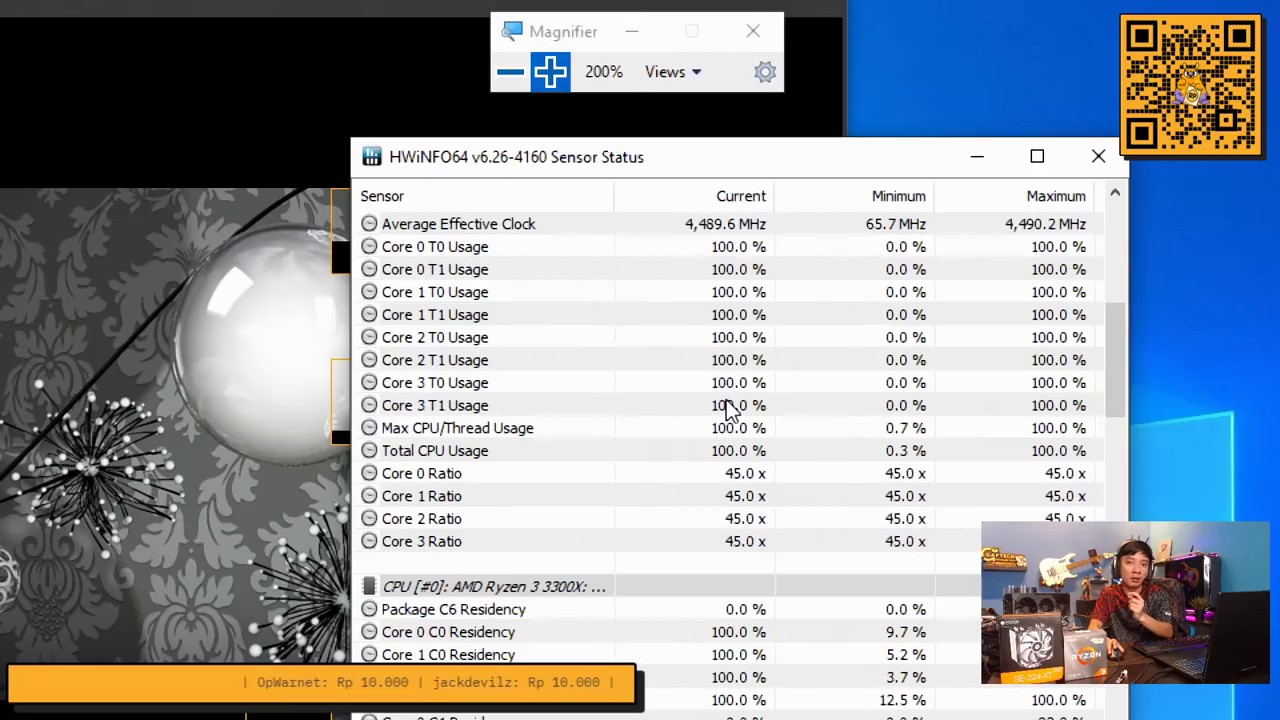
{"action": "scroll", "coordinate": [728, 410], "scroll_direction": "down", "scroll_amount": 6}
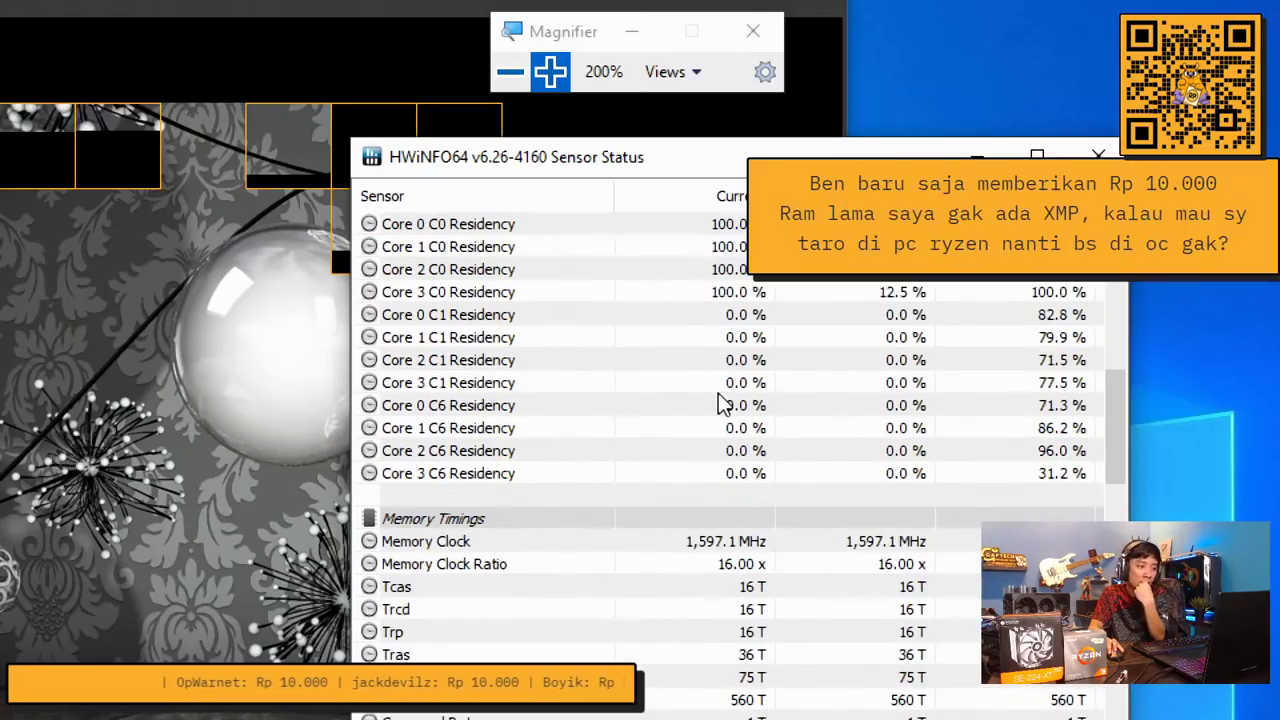
{"action": "scroll", "coordinate": [722, 404], "scroll_direction": "down", "scroll_amount": 2}
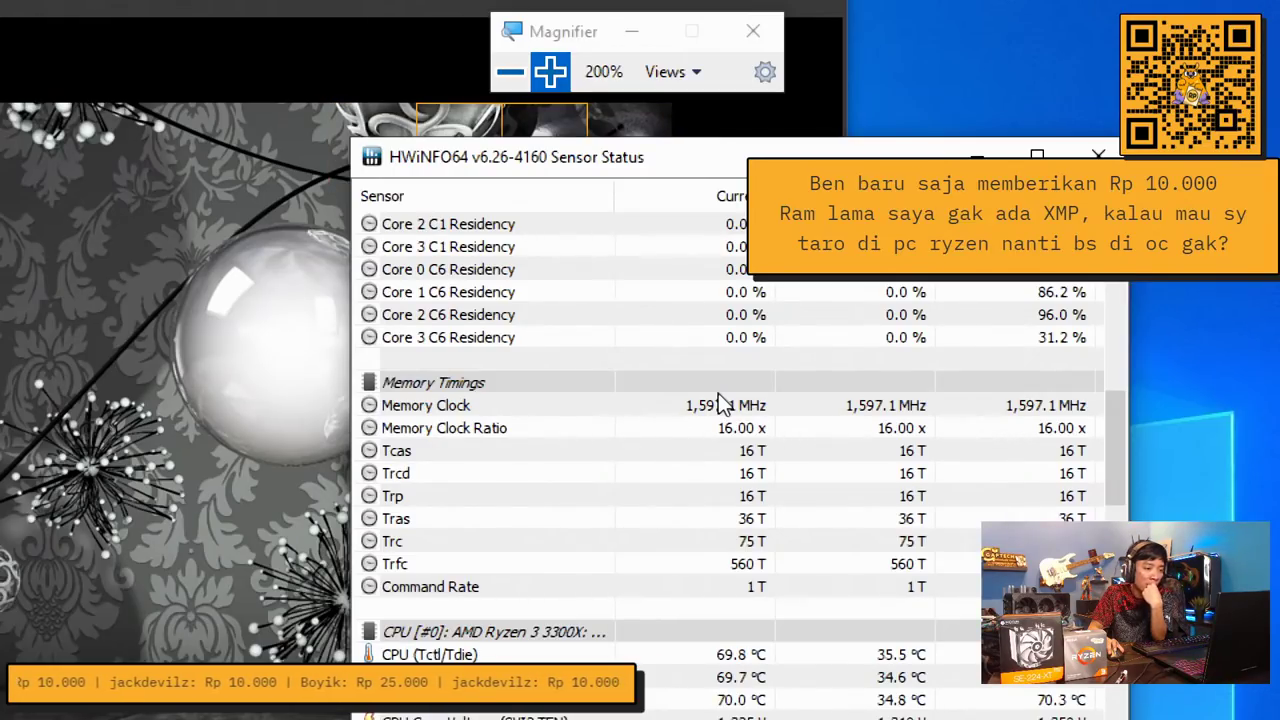
{"action": "scroll", "coordinate": [718, 396], "scroll_direction": "down", "scroll_amount": 5}
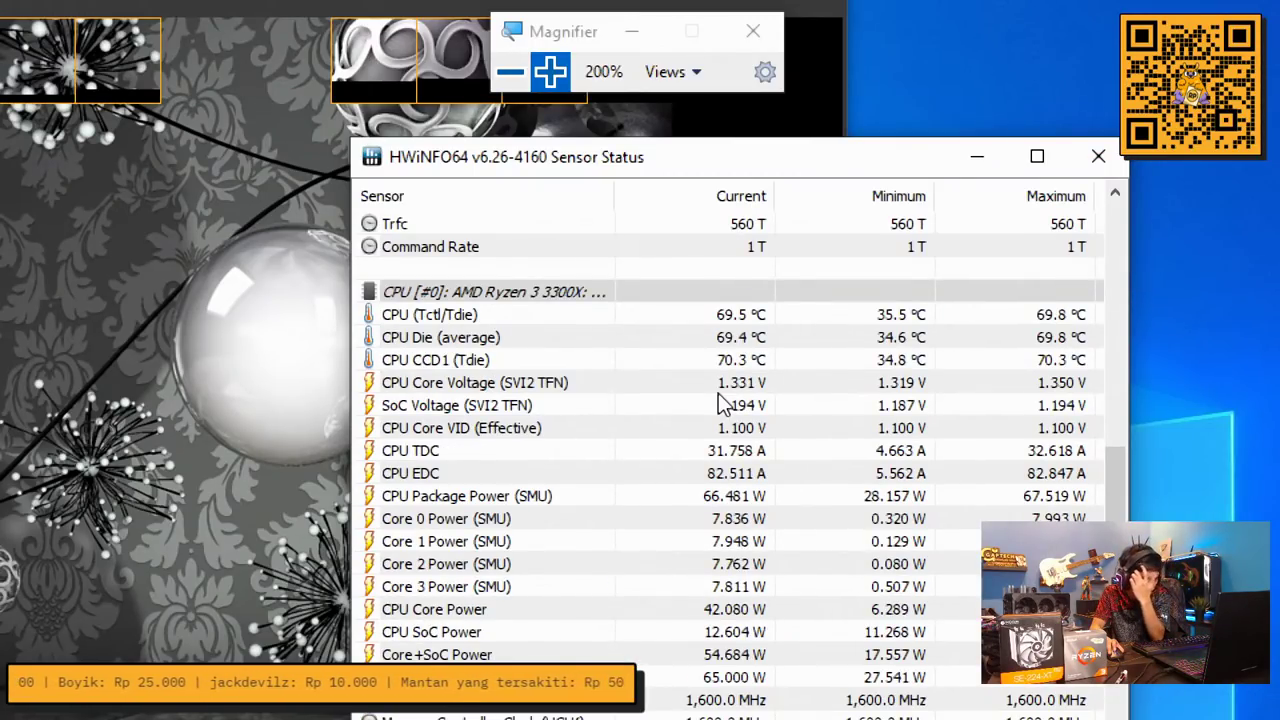
{"action": "scroll", "coordinate": [718, 400], "scroll_direction": "down", "scroll_amount": 1}
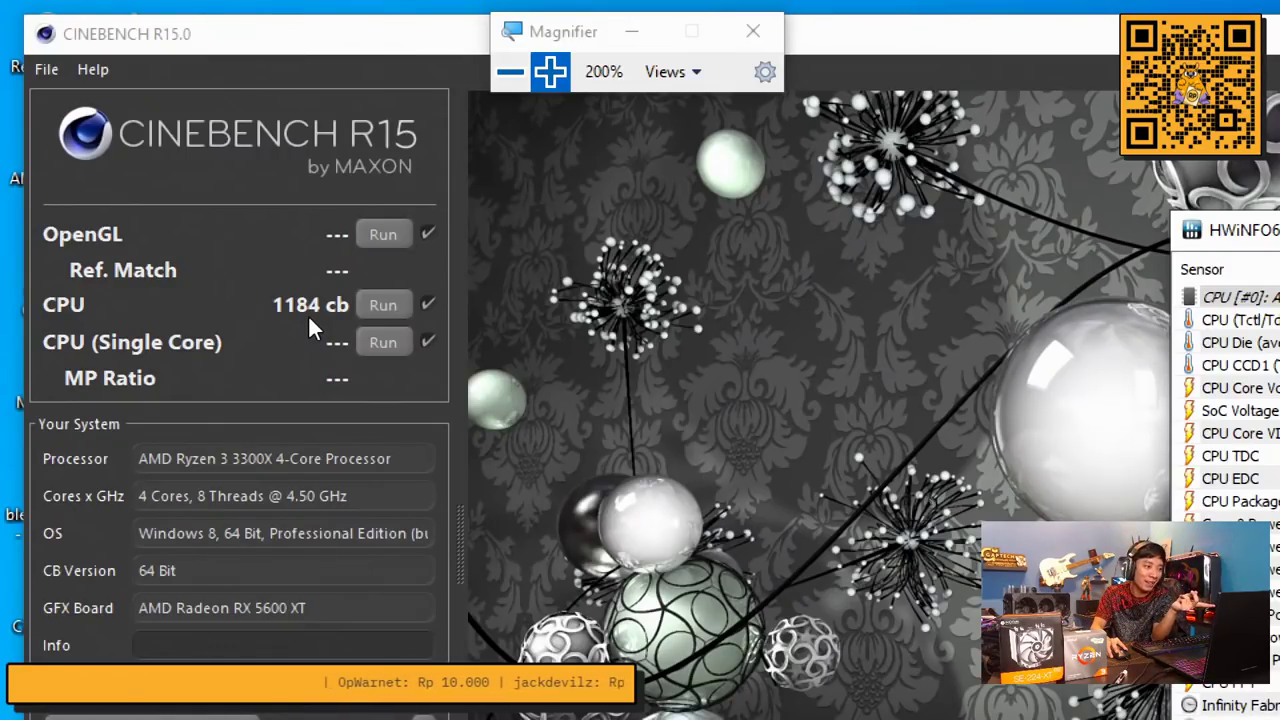
Run the Cinebench R15 single-core CPU test and close the program without saving the benchmark score
{"action": "left_click", "coordinate": [403, 343]}
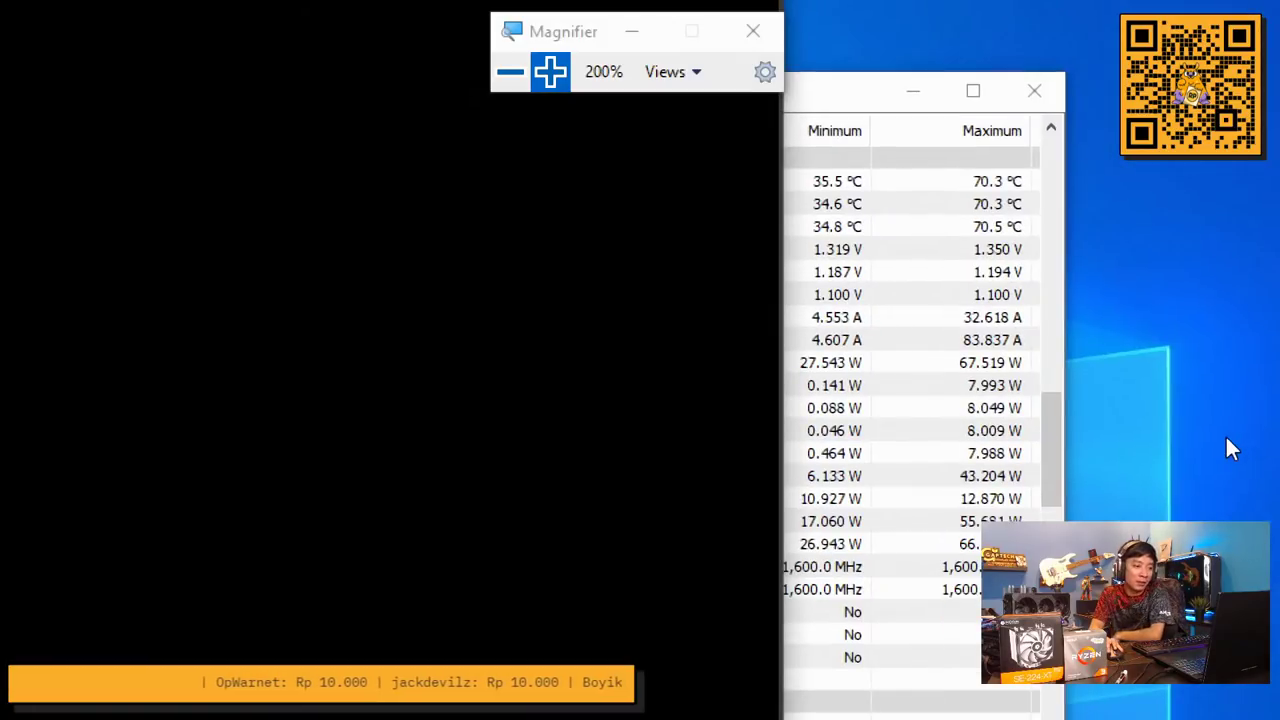
{"action": "left_click", "coordinate": [988, 340]}
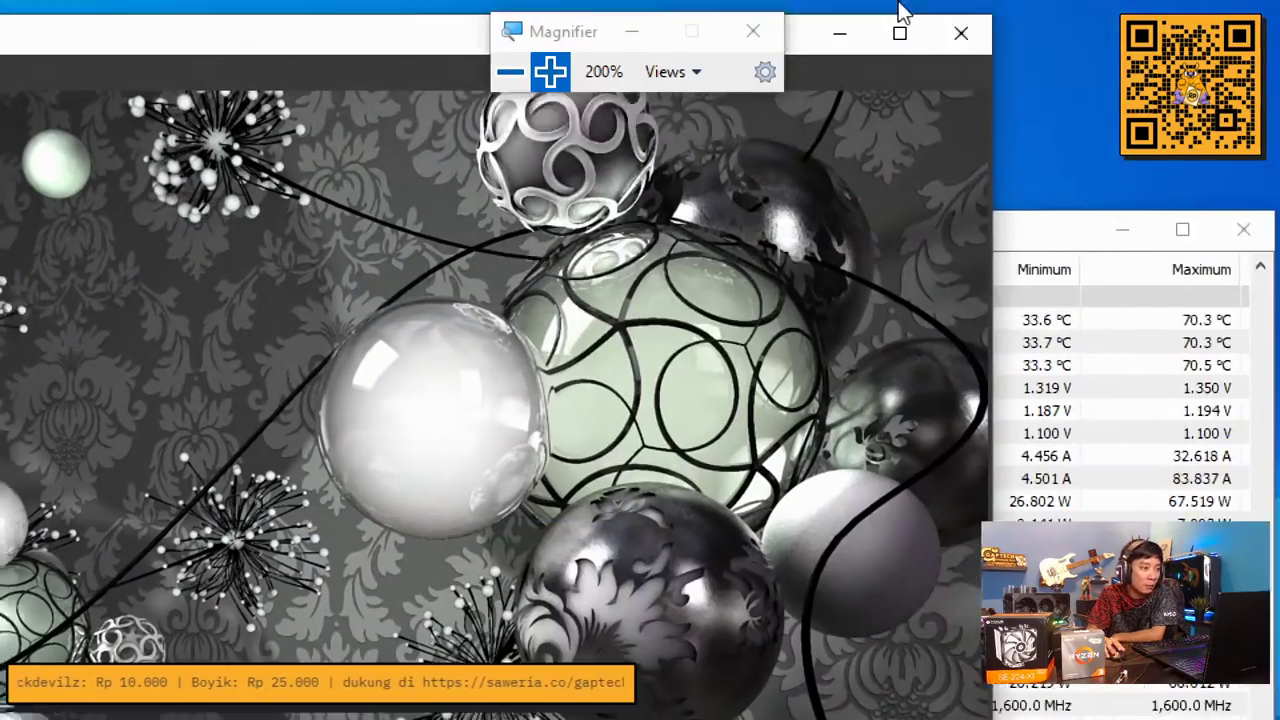
{"action": "left_click", "coordinate": [965, 34]}
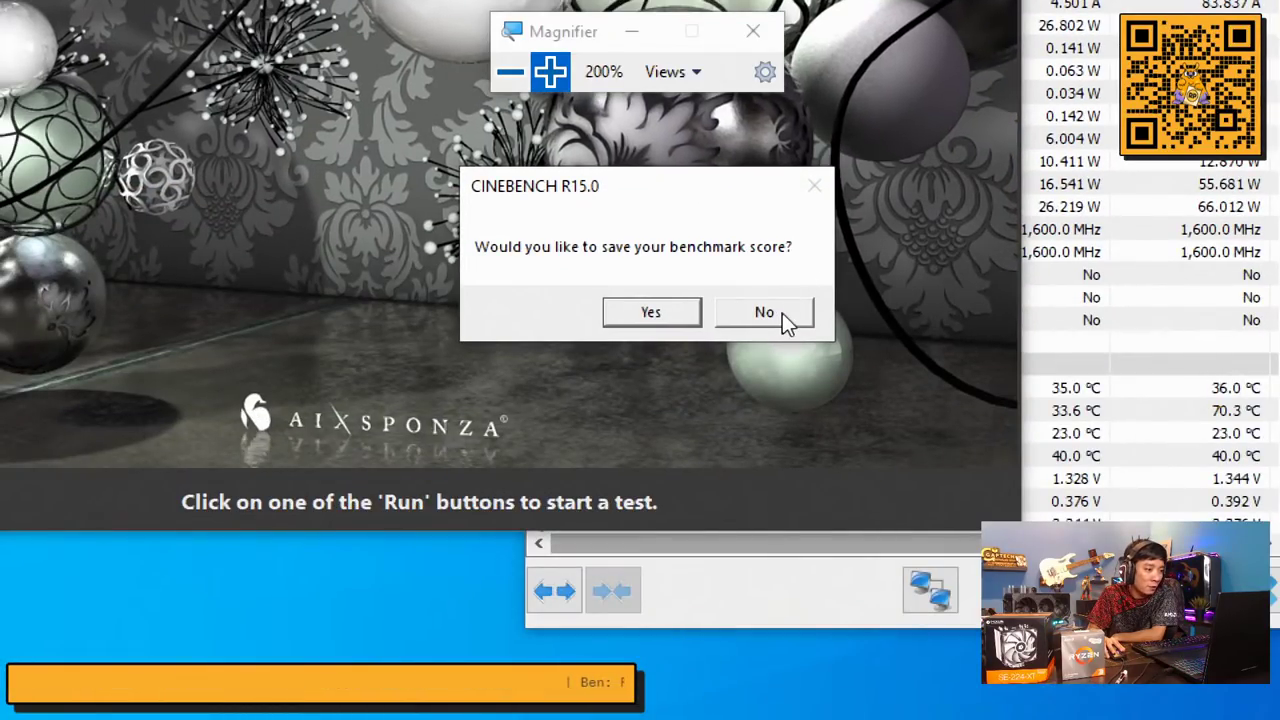
{"action": "left_click", "coordinate": [783, 314]}
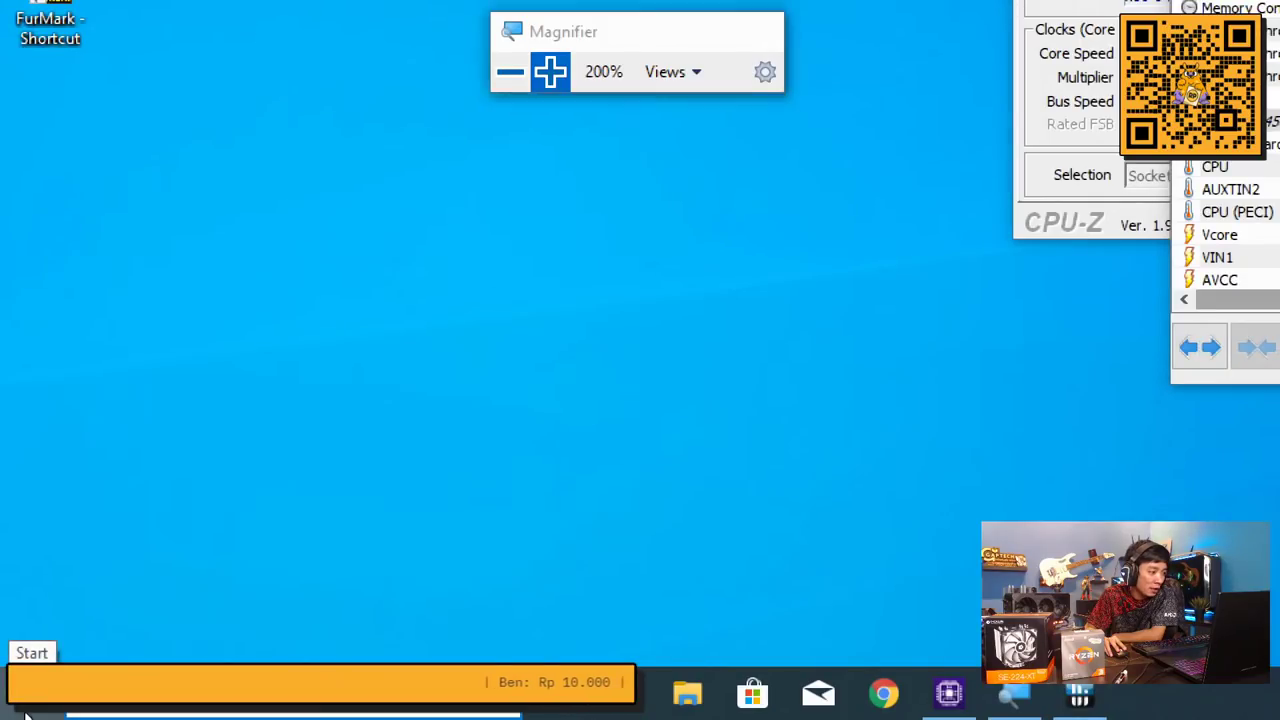
Restart the computer to return to the ASRock UEFI setup
{"action": "left_click", "coordinate": [25, 712]}
{"action": "left_click", "coordinate": [36, 634]}
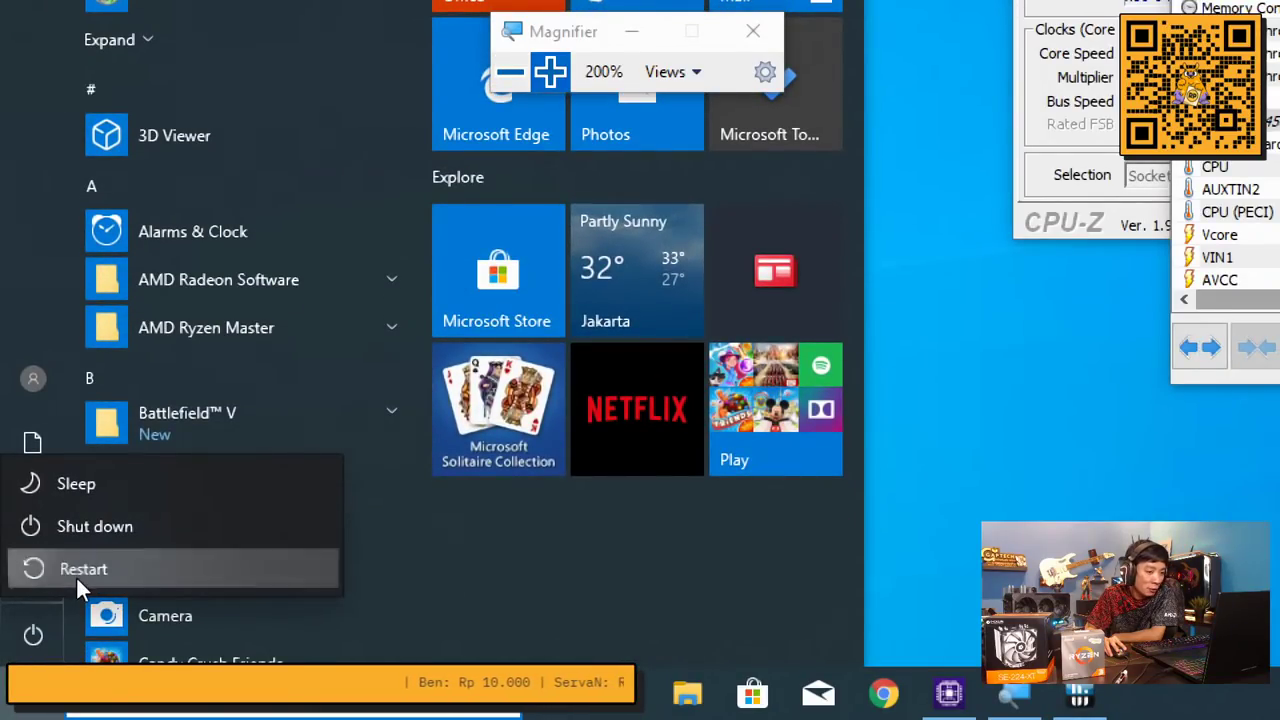
{"action": "left_click", "coordinate": [80, 572]}
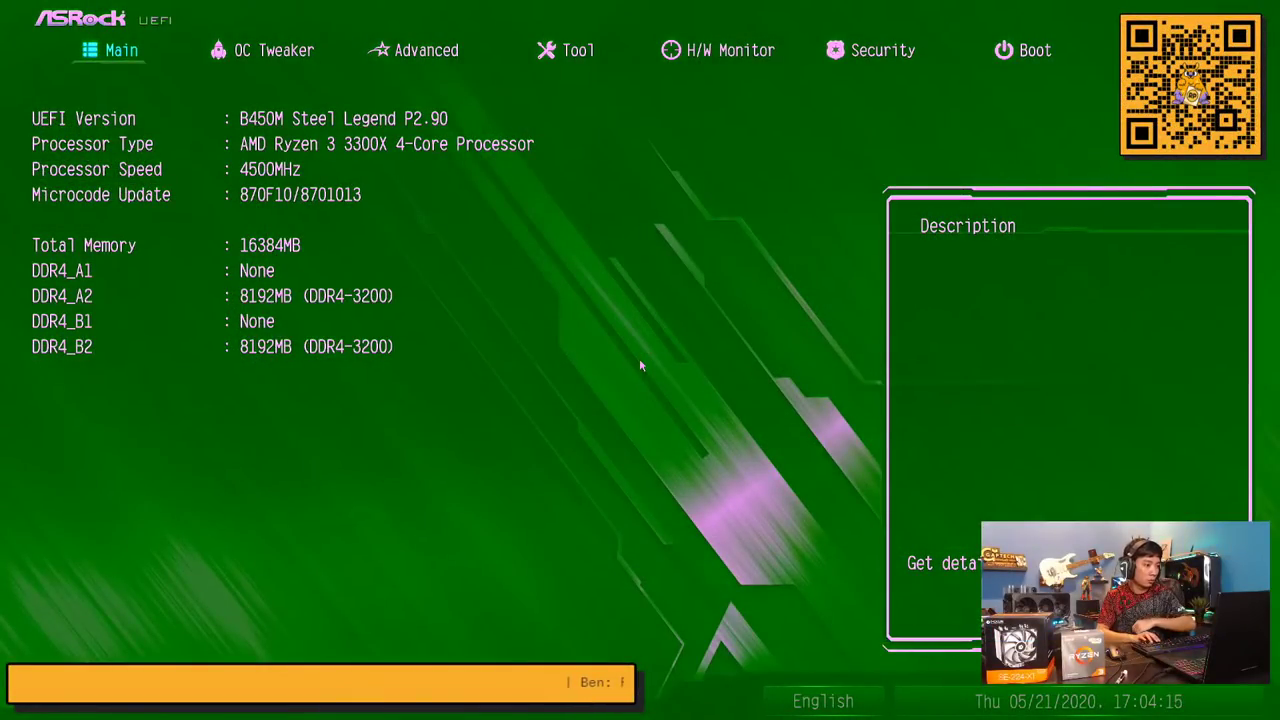
Set the SoC/Uncore OC Voltage (VID) to 1.2 in the OC Tweaker settings
{"action": "key", "text": "Right"}
{"action": "key", "text": "Down"}
{"action": "key", "text": "Down"}
{"action": "key", "text": "Down"}
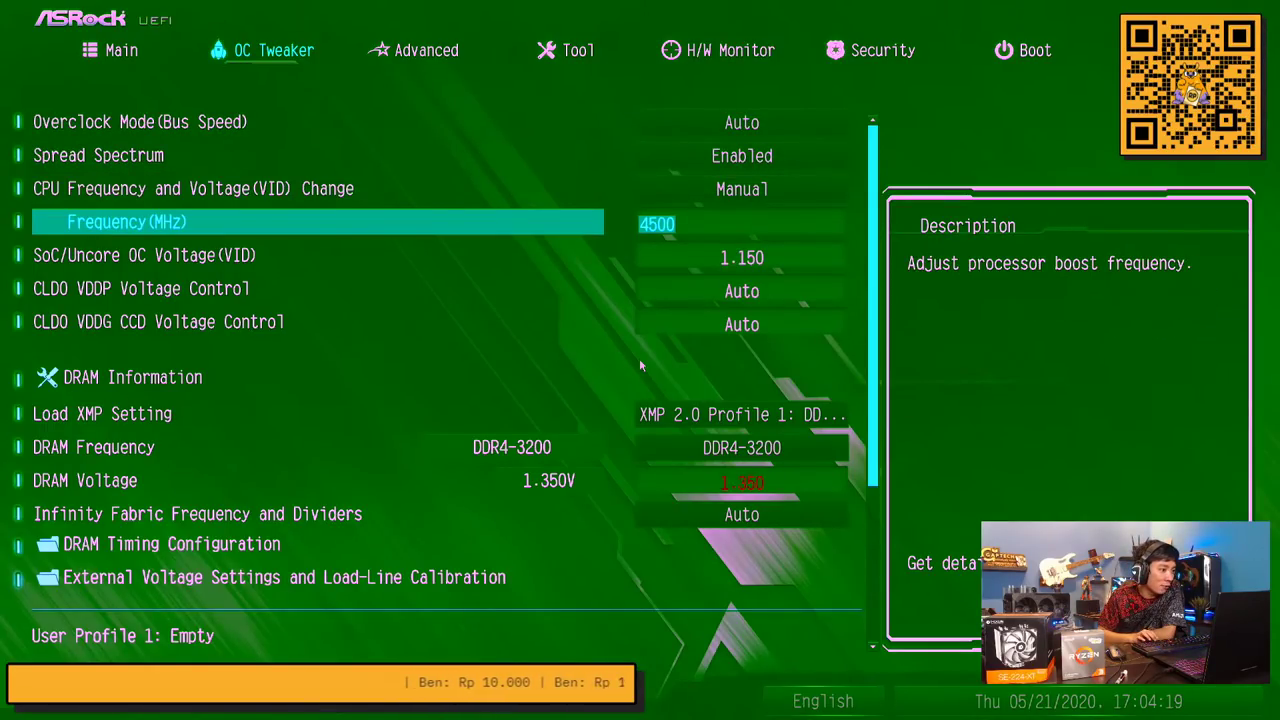
{"action": "key", "text": "Down"}
{"action": "type", "text": "1.2"}
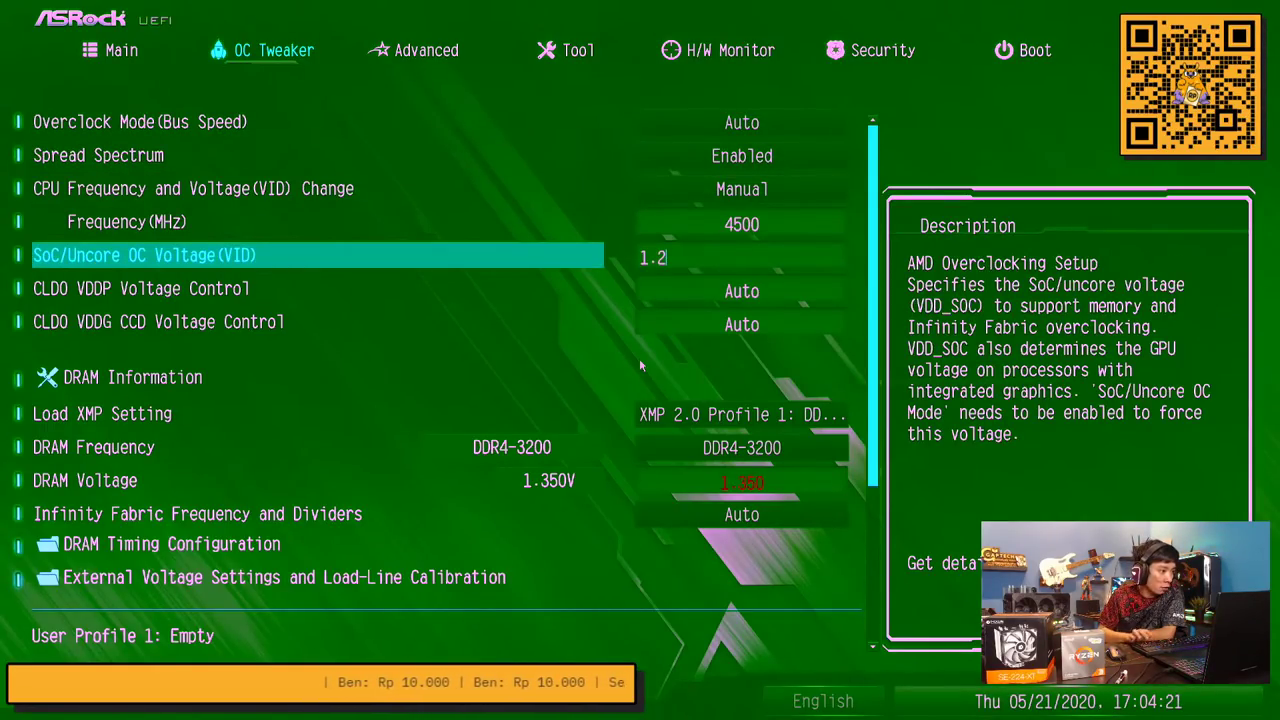
{"action": "key", "text": "Return"}
Set CPU Load-Line Calibration to Level 1 in the external voltage settings and return to the OC Tweaker settings
{"action": "key", "text": "Up"}
{"action": "key", "text": "Down"}
{"action": "key", "text": "Down"}
{"action": "key", "text": "Down"}
{"action": "key", "text": "Down"}
{"action": "key", "text": "Down"}
{"action": "key", "text": "Down"}
{"action": "key", "text": "Down"}
{"action": "key", "text": "Down"}
{"action": "key", "text": "Down"}
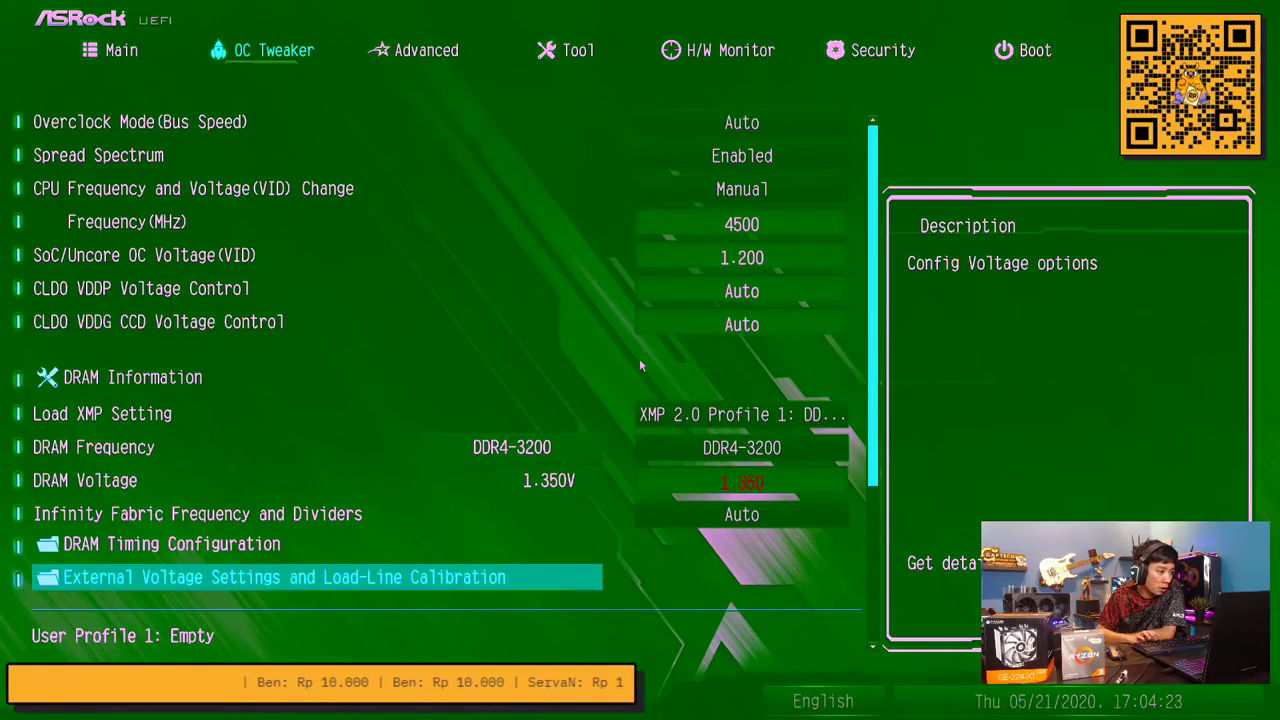
{"action": "key", "text": "Up"}
{"action": "key", "text": "Down"}
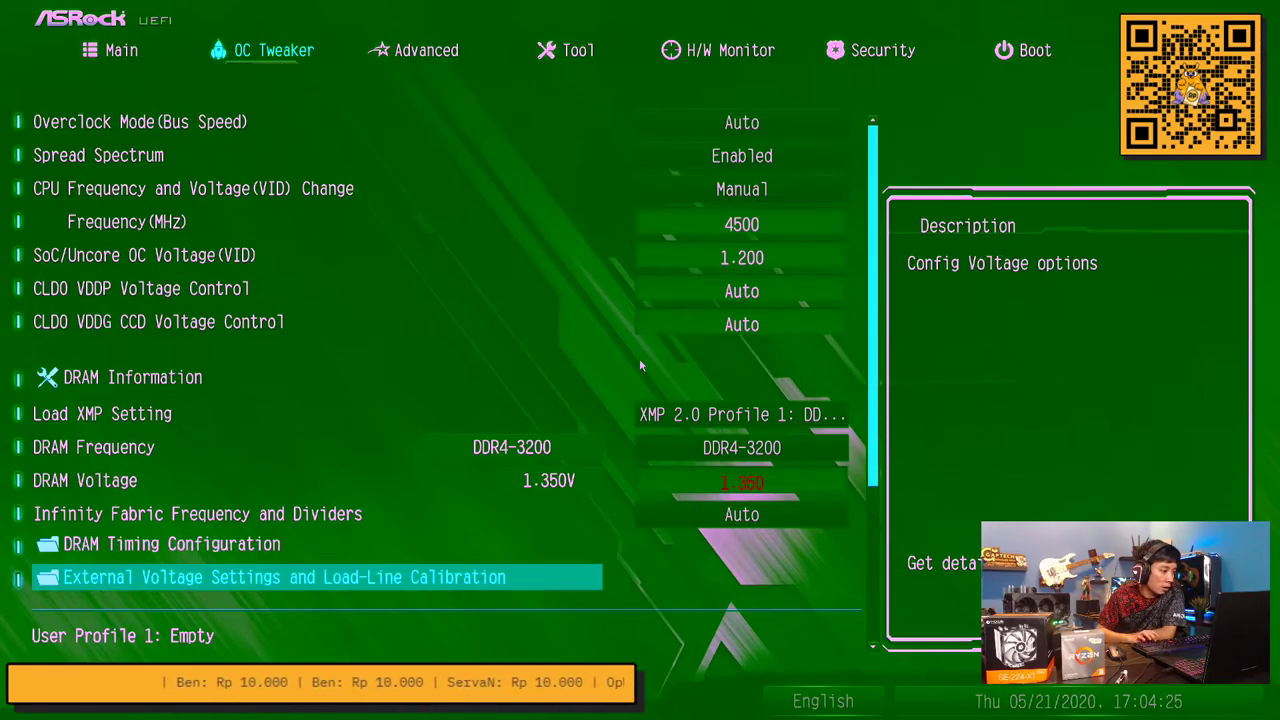
{"action": "key", "text": "Return"}
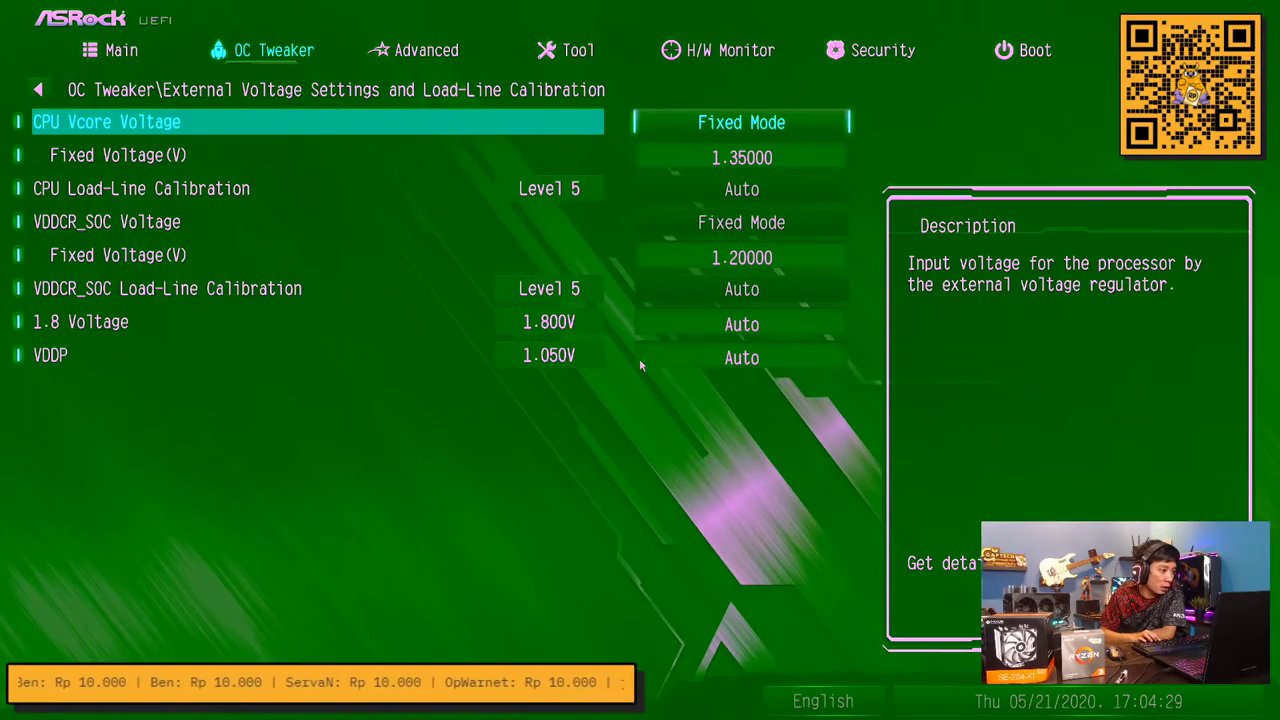
{"action": "key", "text": "Down"}
{"action": "key", "text": "Down"}
{"action": "key", "text": "Return"}
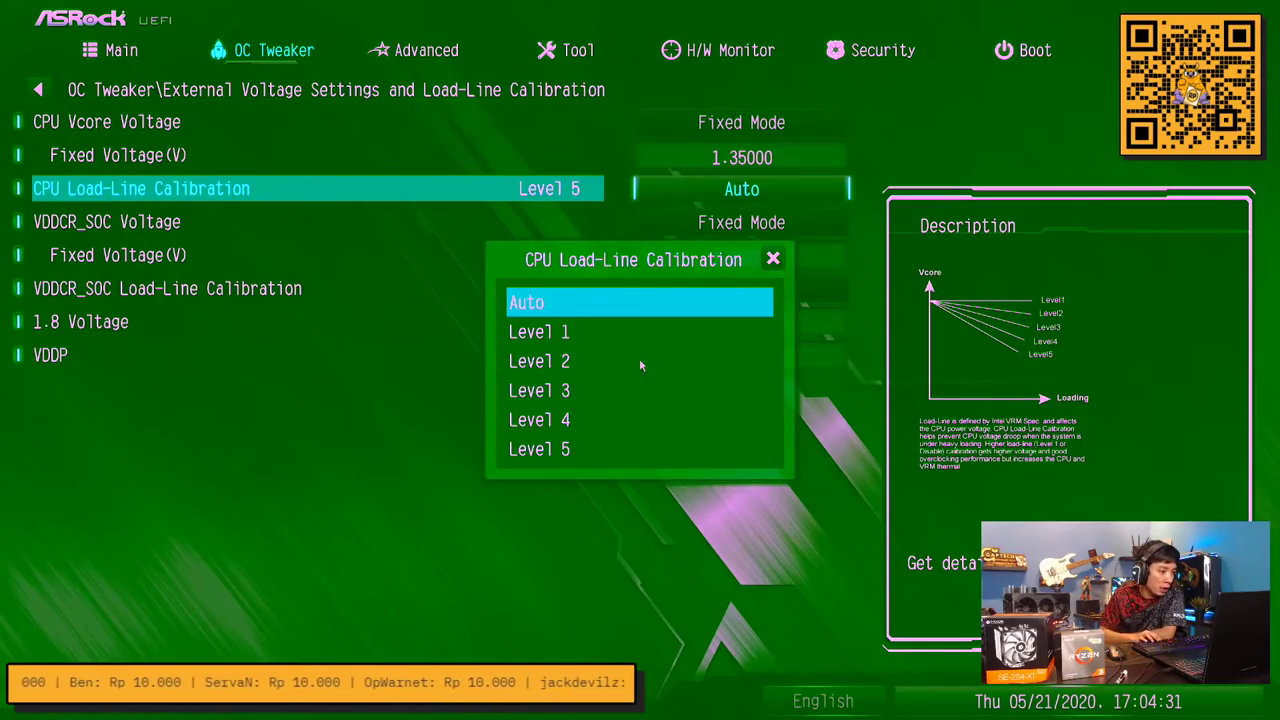
{"action": "key", "text": "Down"}
{"action": "key", "text": "Return"}
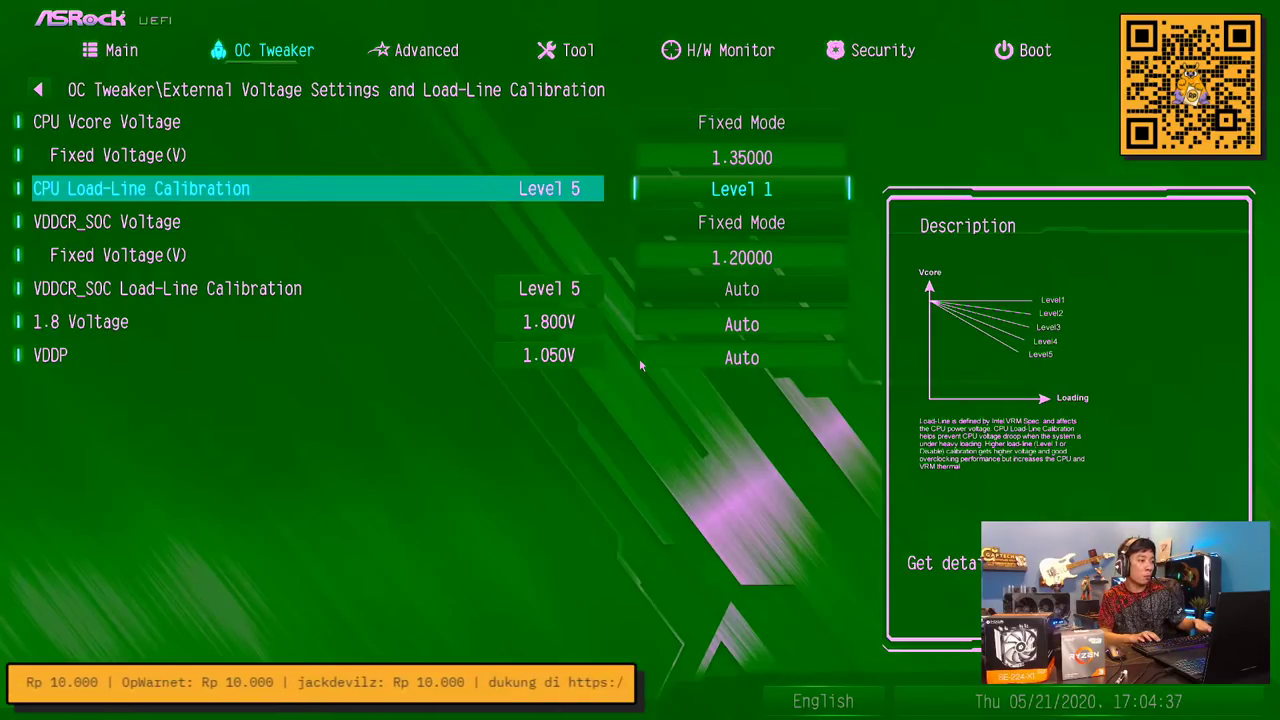
{"action": "key", "text": "Escape"}
Set the DRAM Frequency to DDR4-3600
{"action": "key", "text": "Up"}
{"action": "key", "text": "Up"}
{"action": "key", "text": "Up"}
{"action": "key", "text": "Up"}
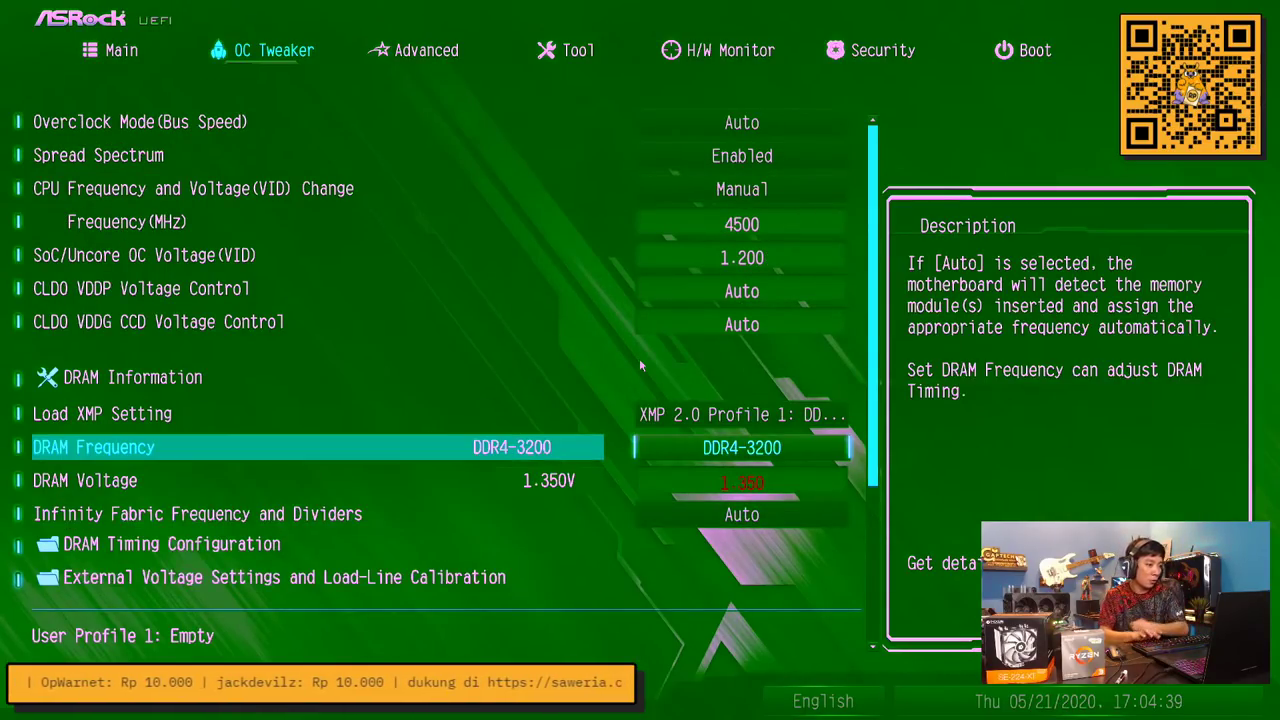
{"action": "key", "text": "Return"}
{"action": "key", "text": "Down"}
{"action": "key", "text": "Down"}
{"action": "key", "text": "Down"}
{"action": "key", "text": "Down"}
{"action": "key", "text": "Down"}
{"action": "key", "text": "Down"}
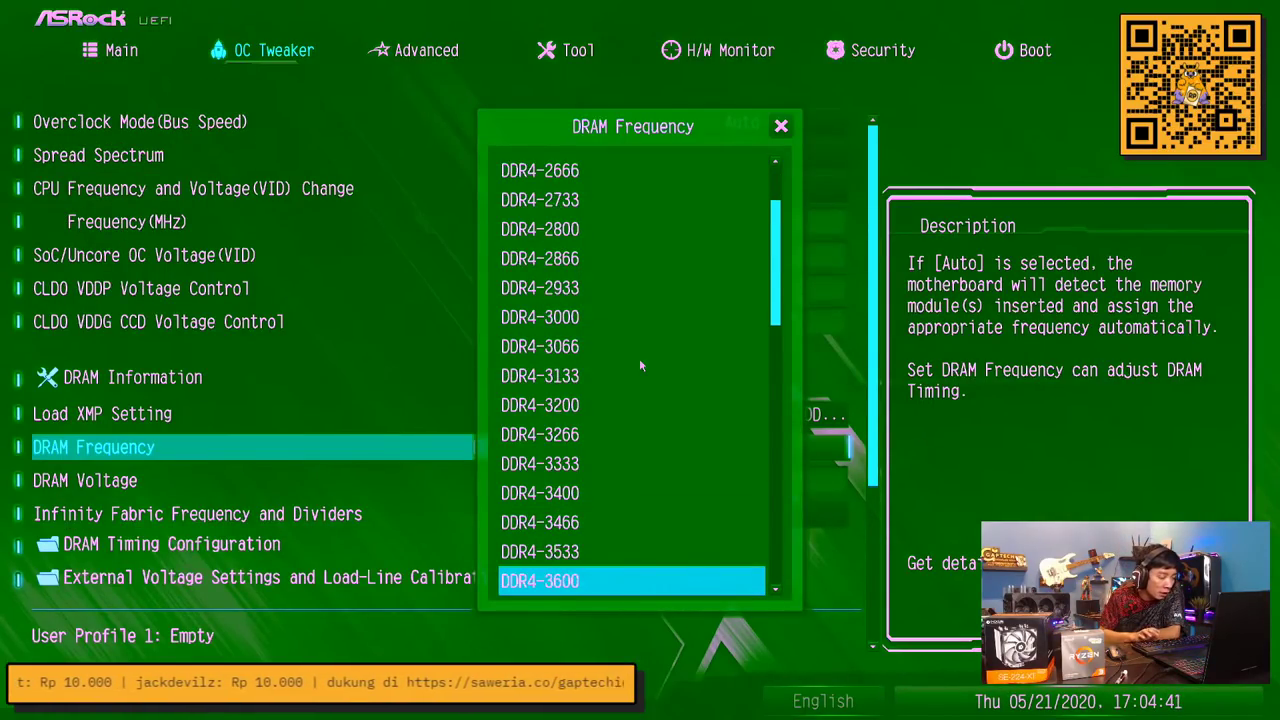
{"action": "key", "text": "Return"}
Review the external voltage and load-line calibration settings without changing them
{"action": "key", "text": "Down"}
{"action": "key", "text": "Down"}
{"action": "key", "text": "Down"}
{"action": "key", "text": "Down"}
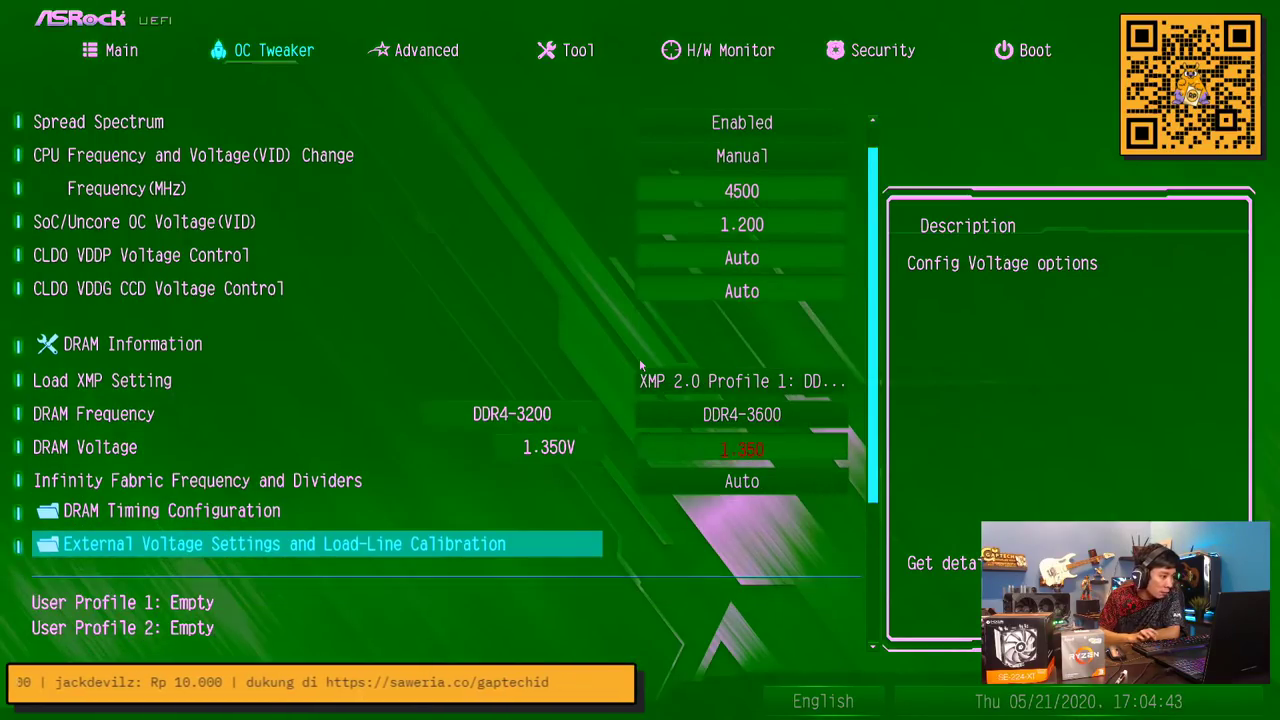
{"action": "key", "text": "Down"}
{"action": "key", "text": "Down"}
{"action": "key", "text": "Up"}
{"action": "key", "text": "Down"}
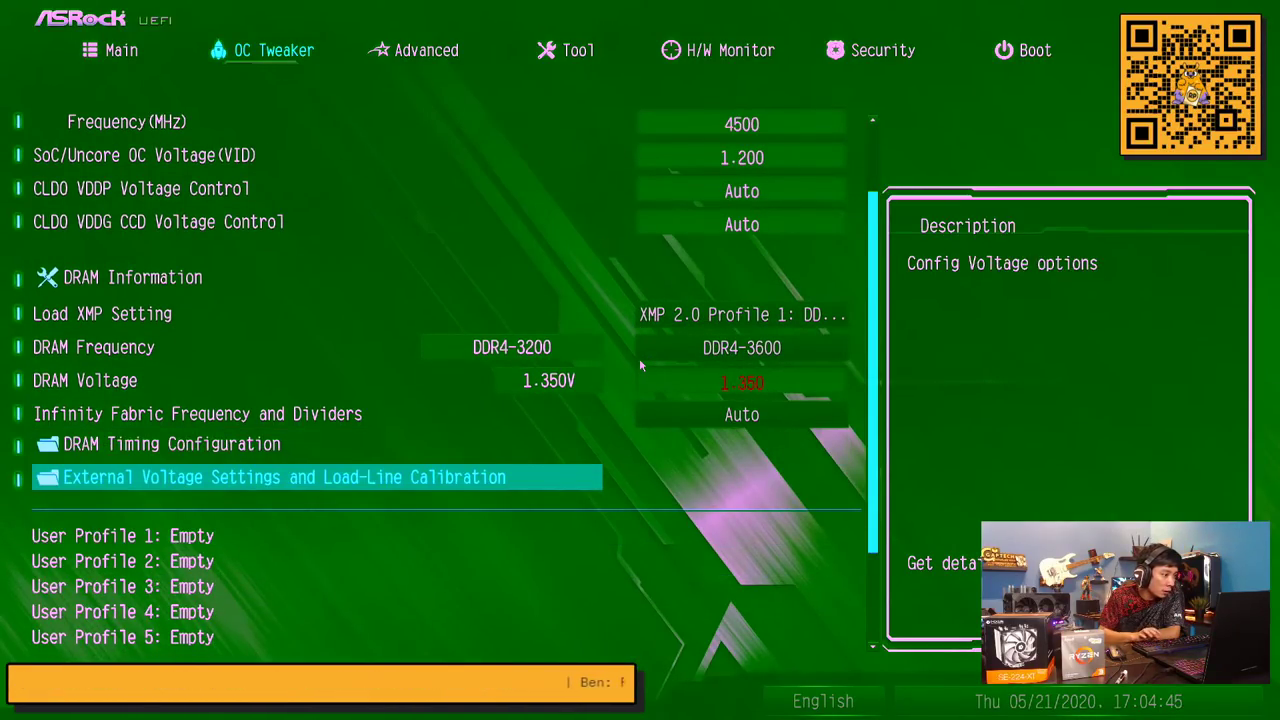
{"action": "key", "text": "Return"}
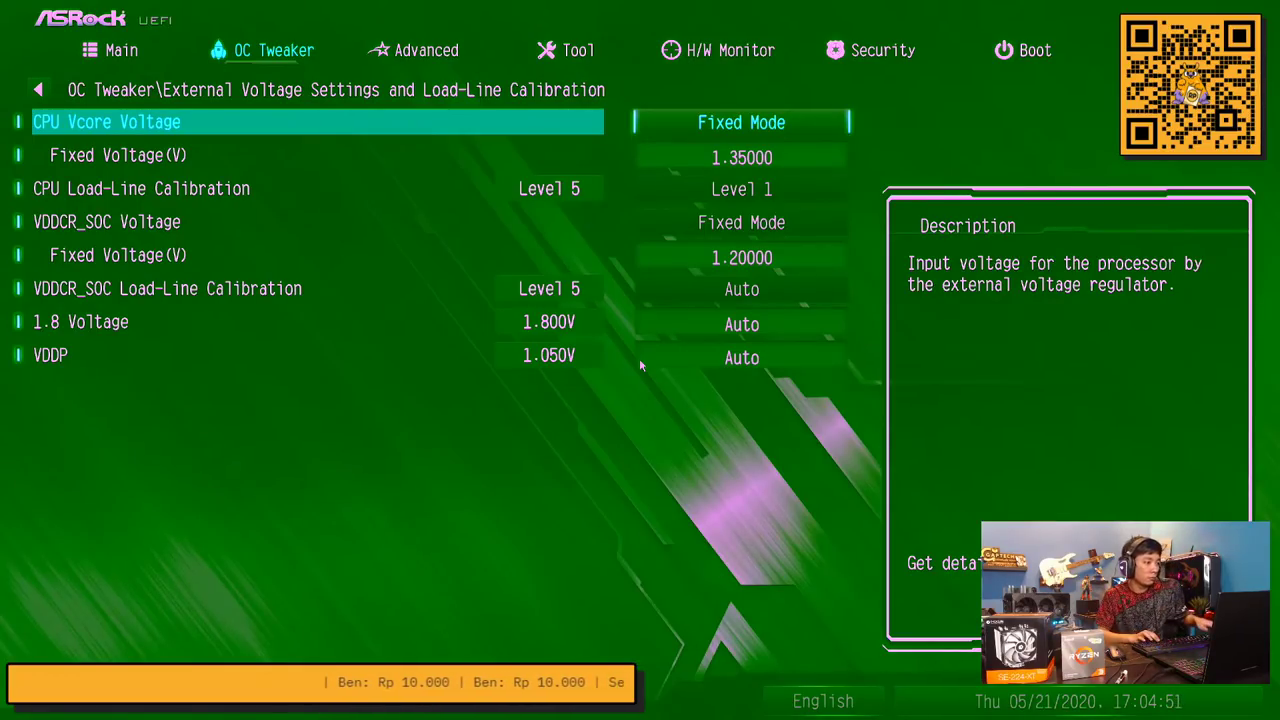
{"action": "key", "text": "Escape"}
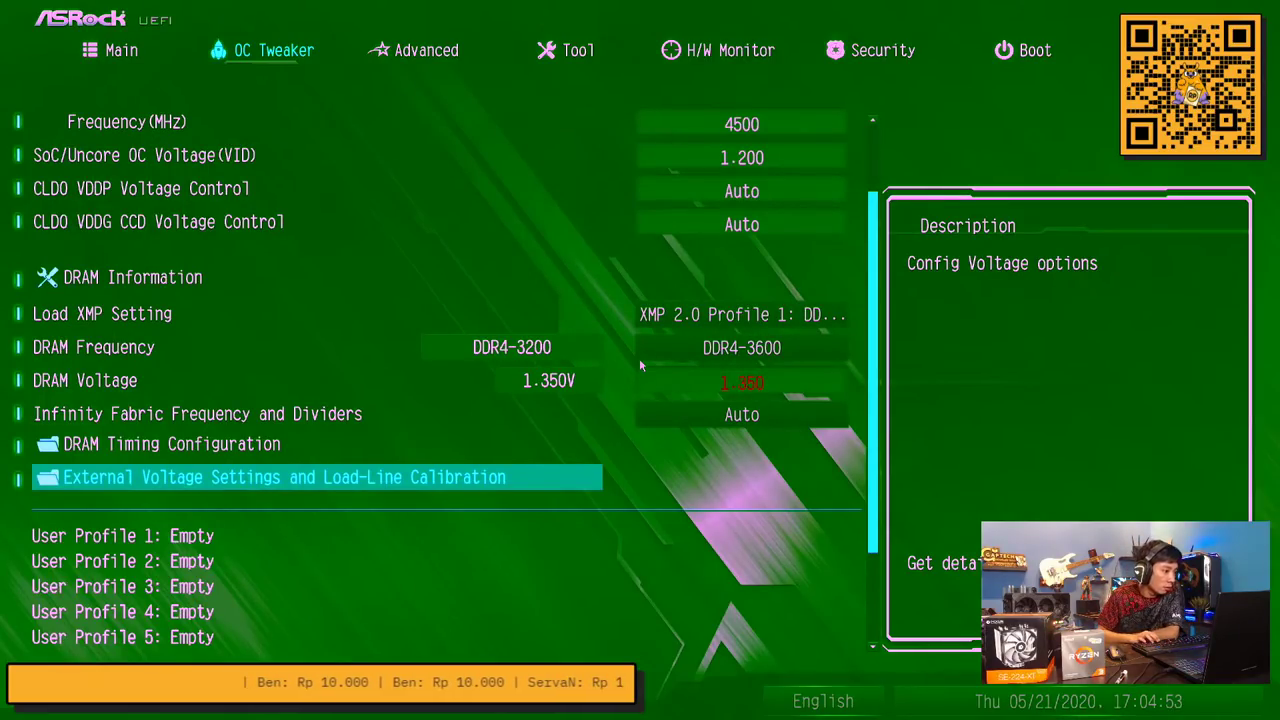
View the available Infinity Fabric frequency and divider options and leave the selection without choosing one
{"action": "key", "text": "Up"}
{"action": "key", "text": "Up"}
{"action": "key", "text": "Return"}
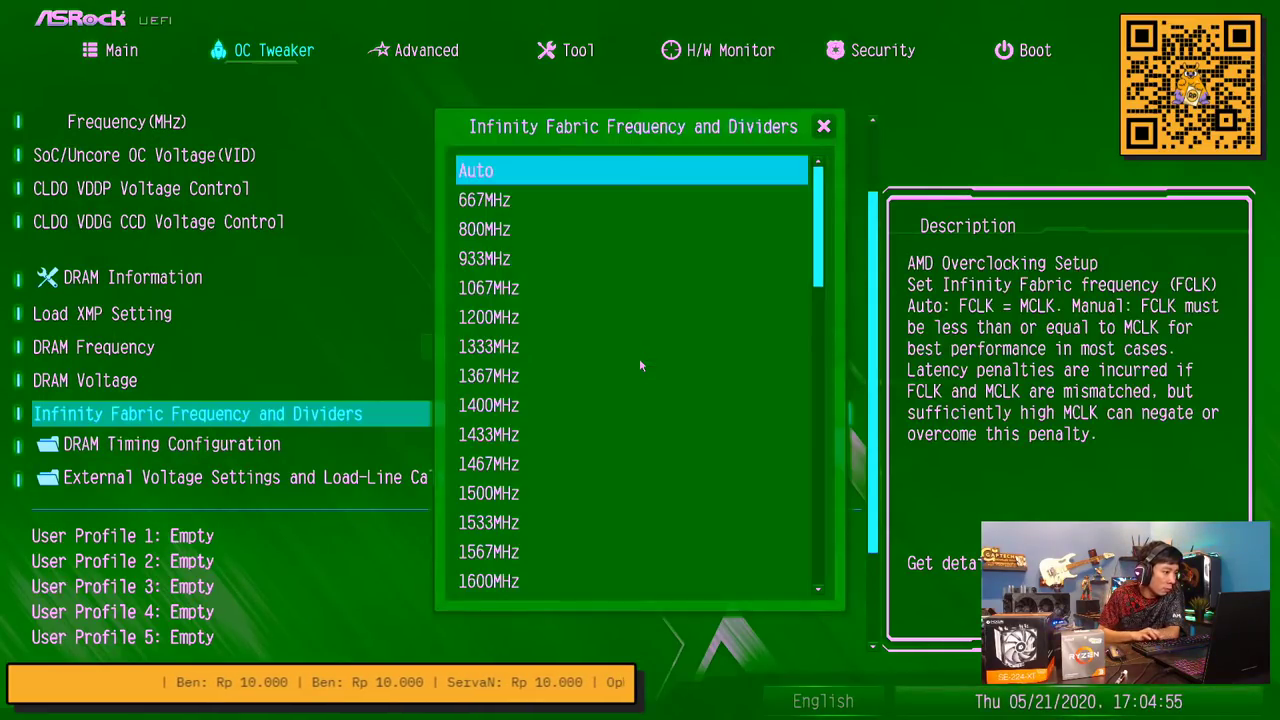
{"action": "key", "text": "Escape"}
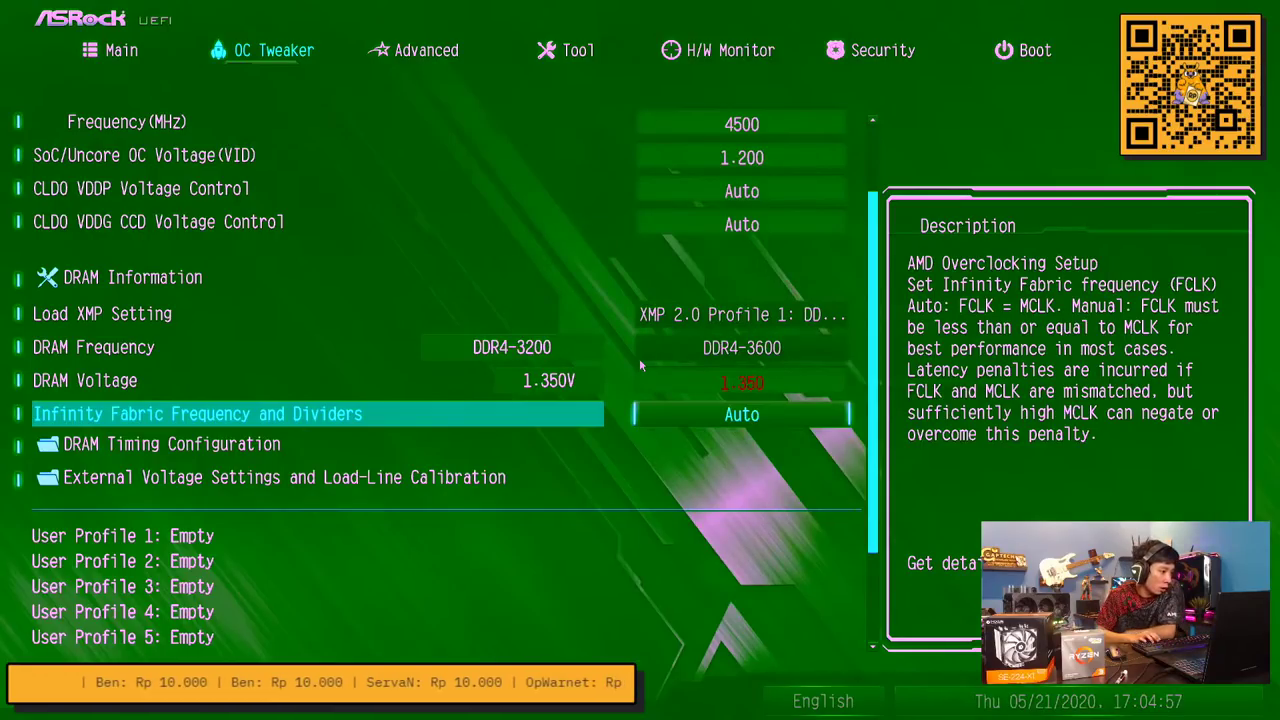
Examine the PSS, NX, SVM, SMT and fTPM options in the advanced CPU Configuration, and return to the OC Tweaker settings
{"action": "key", "text": "Right"}
{"action": "key", "text": "Return"}
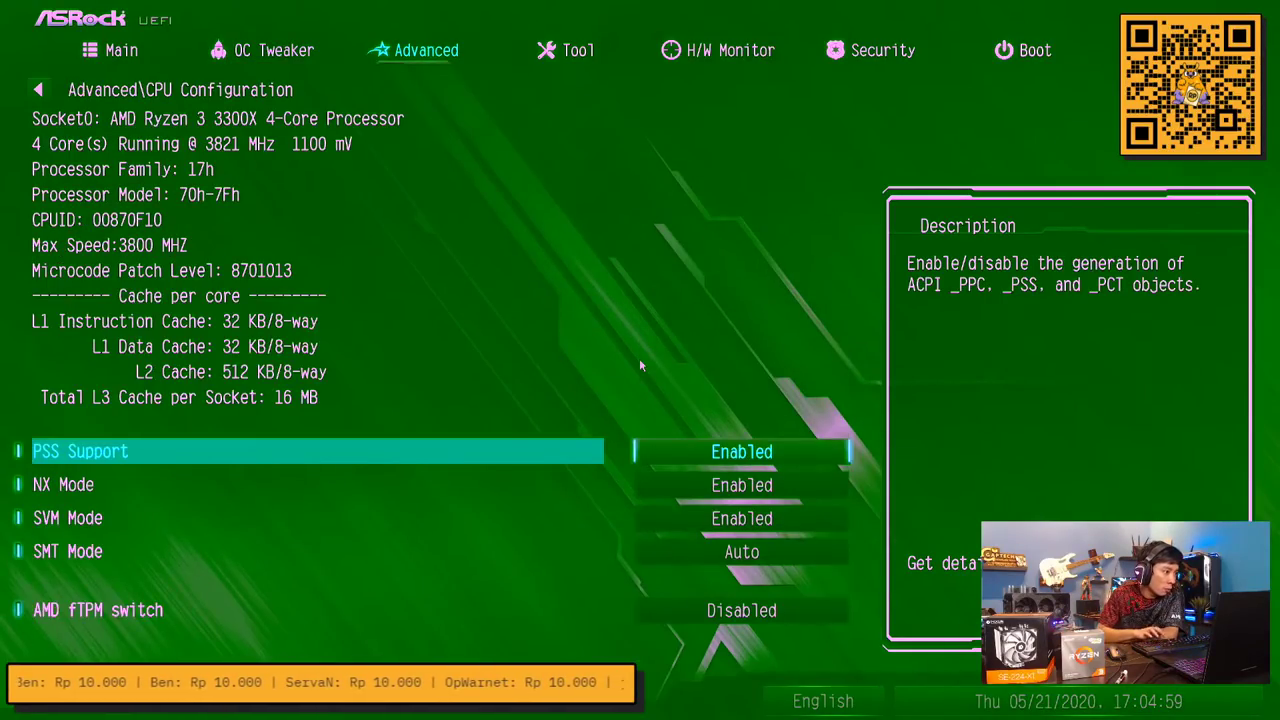
{"action": "key", "text": "Down"}
{"action": "key", "text": "Down"}
{"action": "key", "text": "Down"}
{"action": "key", "text": "Down"}
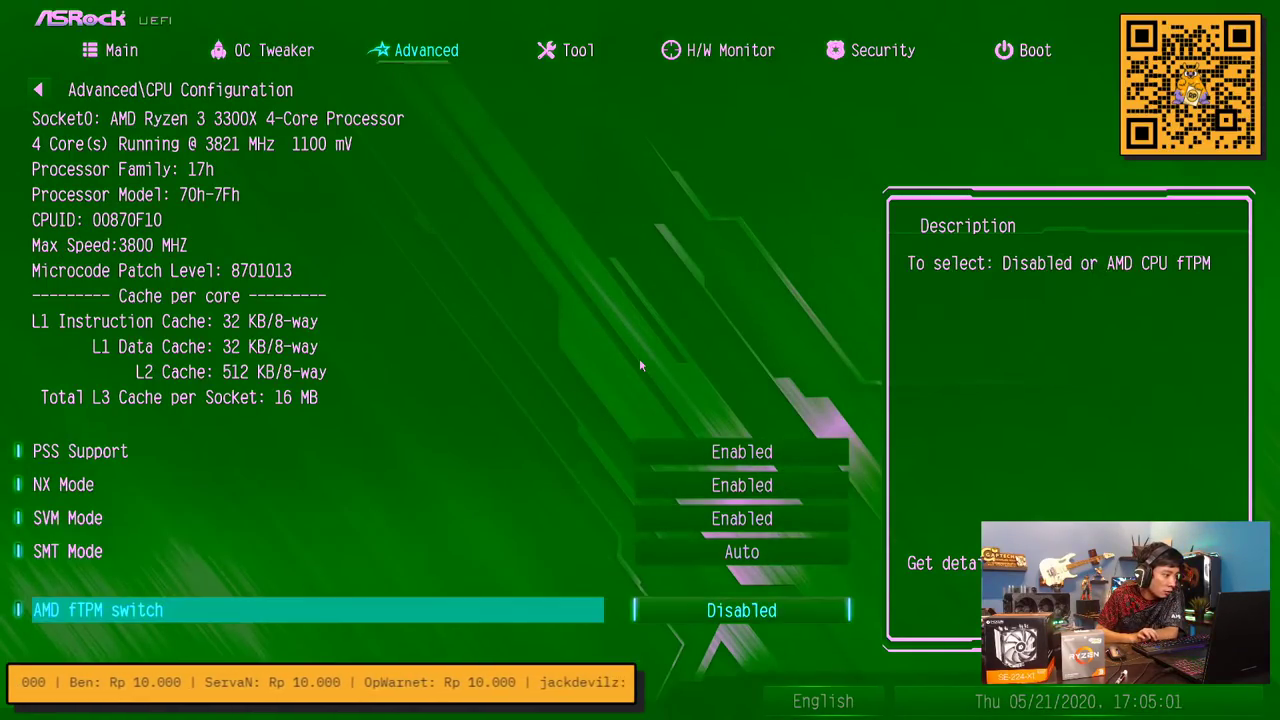
{"action": "key", "text": "Up"}
{"action": "key", "text": "Up"}
{"action": "key", "text": "Up"}
{"action": "key", "text": "Up"}
{"action": "key", "text": "Down"}
{"action": "key", "text": "Down"}
{"action": "key", "text": "Down"}
{"action": "key", "text": "Down"}
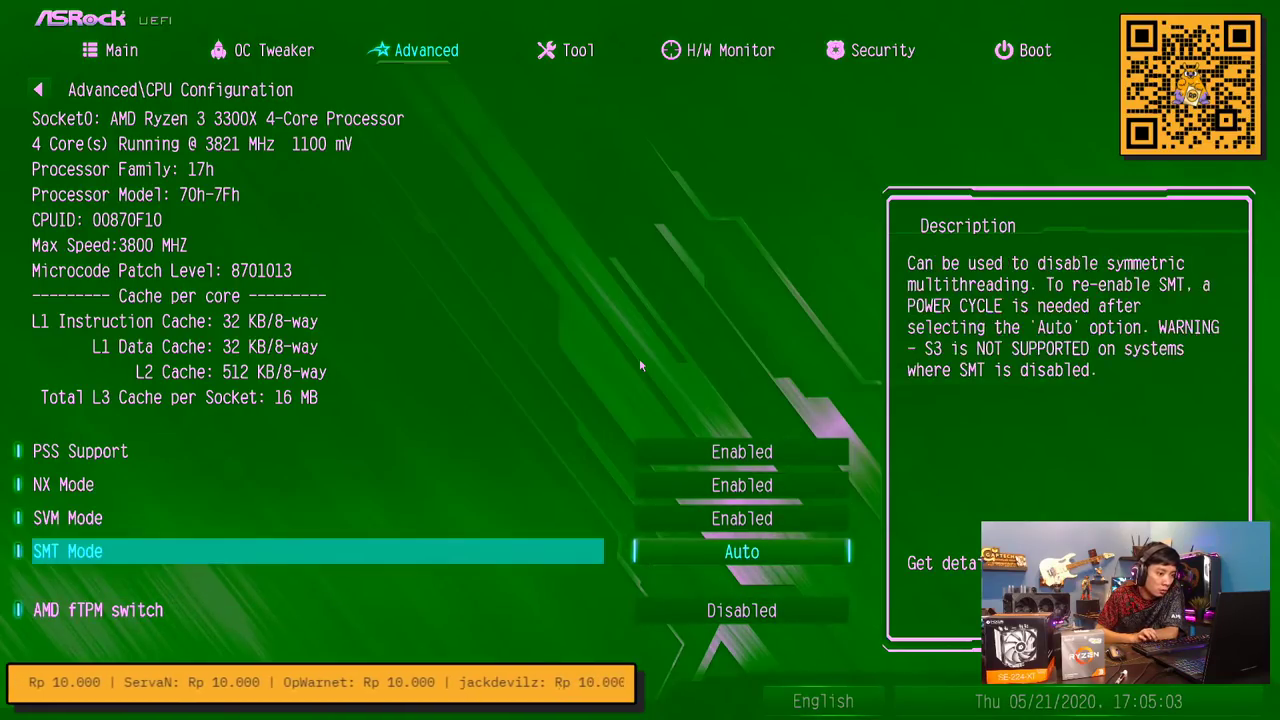
{"action": "key", "text": "Left"}
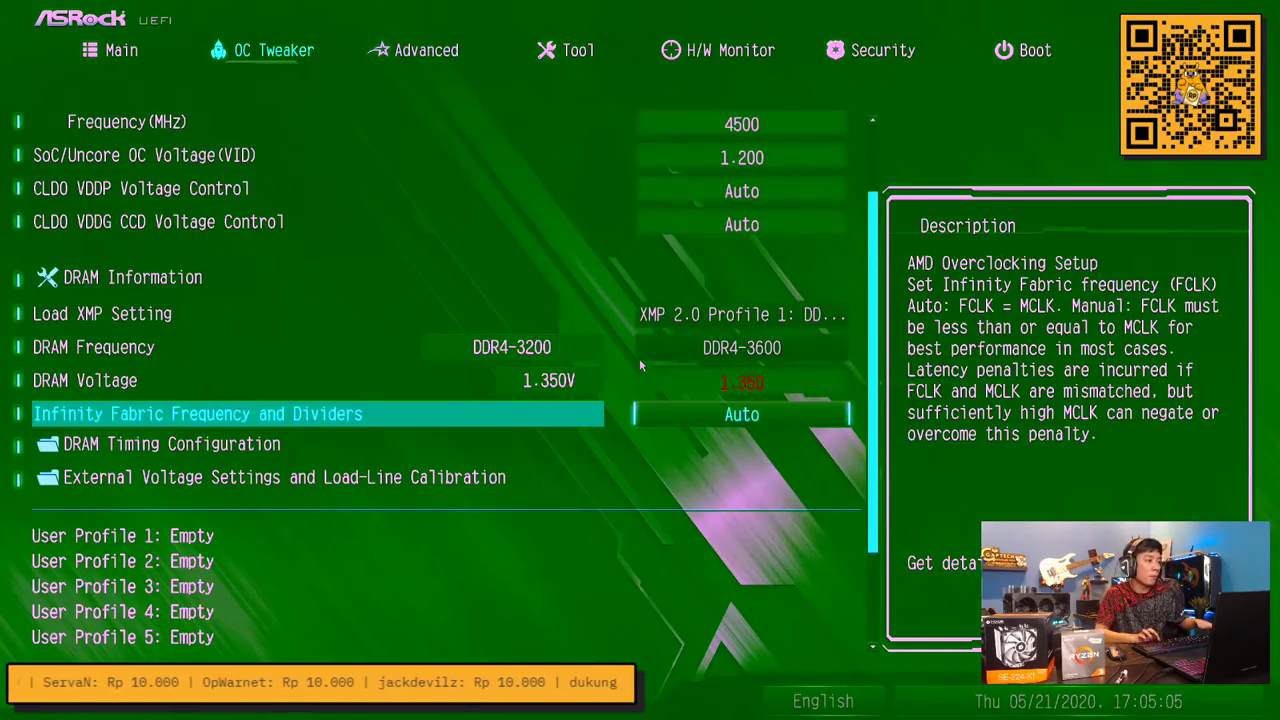
Review the OC Tweaker list from the overclock mode down to the user profile options
{"action": "key", "text": "Up"}
{"action": "key", "text": "Up"}
{"action": "key", "text": "Up"}
{"action": "key", "text": "Up"}
{"action": "key", "text": "Up"}
{"action": "key", "text": "Up"}
{"action": "key", "text": "Up"}
{"action": "key", "text": "Up"}
{"action": "key", "text": "Up"}
{"action": "key", "text": "Up"}
{"action": "key", "text": "Up"}
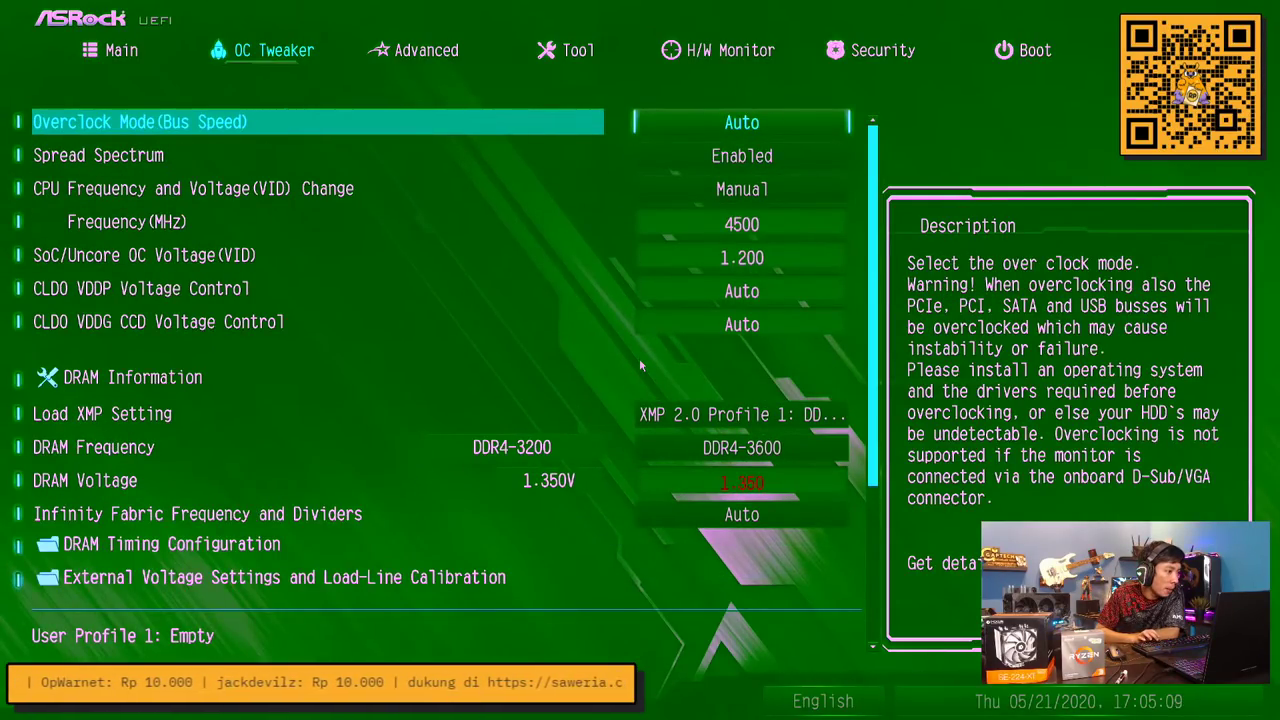
{"action": "key", "text": "Down"}
{"action": "key", "text": "Down"}
{"action": "key", "text": "Down"}
{"action": "key", "text": "Down"}
{"action": "key", "text": "Down"}
{"action": "key", "text": "Down"}
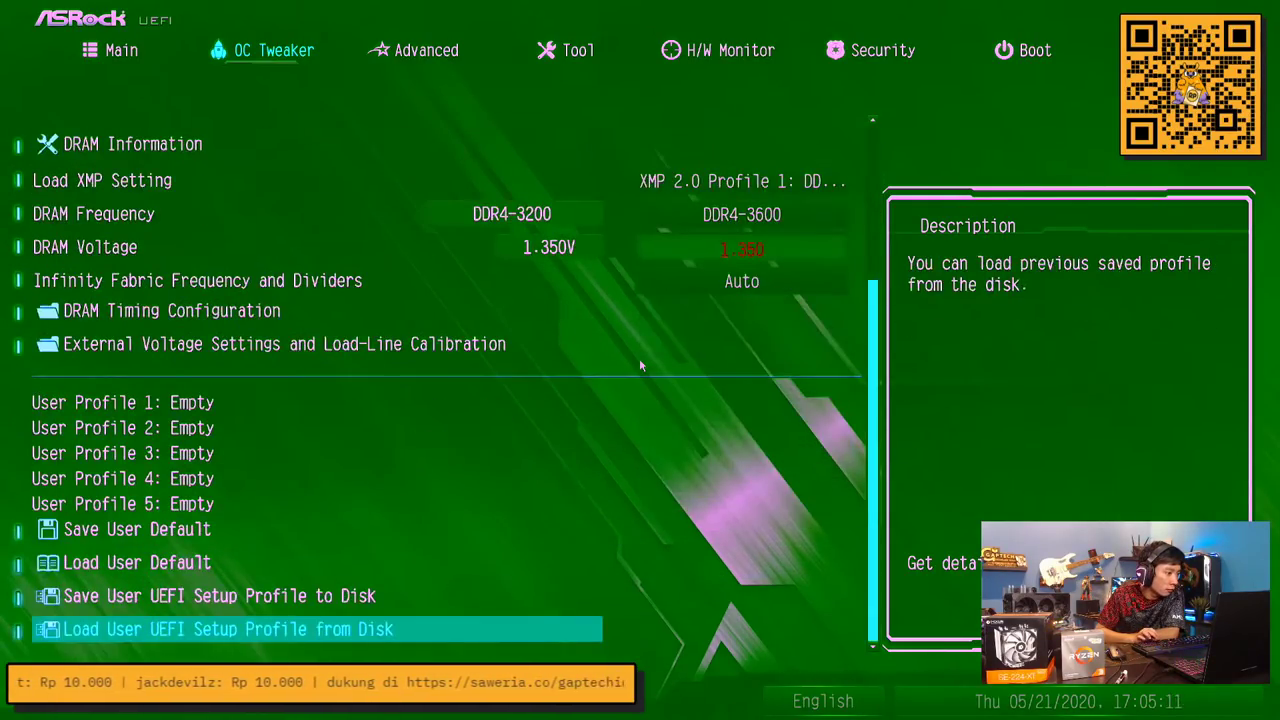
Check the fixed CPU Vcore voltage in the external voltage settings, leaving it as it is
{"action": "key", "text": "Up"}
{"action": "key", "text": "Up"}
{"action": "key", "text": "Up"}
{"action": "key", "text": "Up"}
{"action": "key", "text": "Up"}
{"action": "key", "text": "Up"}
{"action": "key", "text": "Up"}
{"action": "key", "text": "Up"}
{"action": "key", "text": "Up"}
{"action": "key", "text": "Down"}
{"action": "key", "text": "Down"}
{"action": "key", "text": "Down"}
{"action": "key", "text": "Down"}
{"action": "key", "text": "Down"}
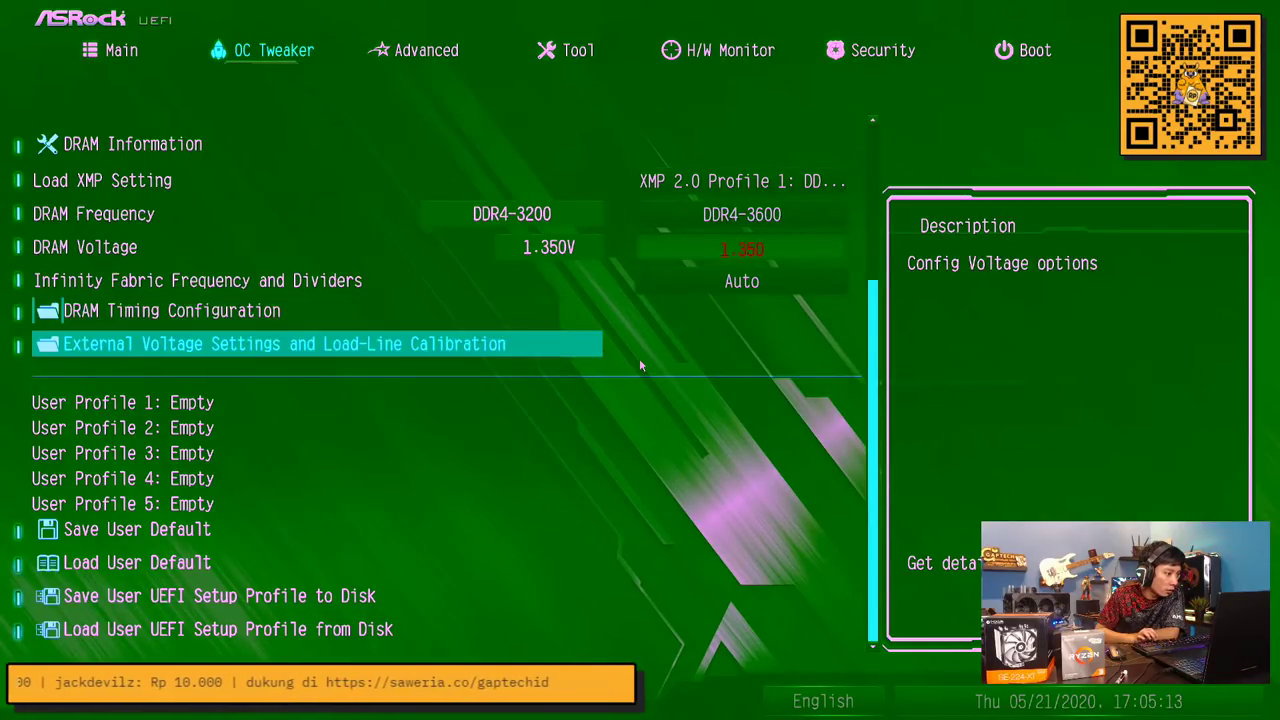
{"action": "key", "text": "Return"}
{"action": "key", "text": "Down"}
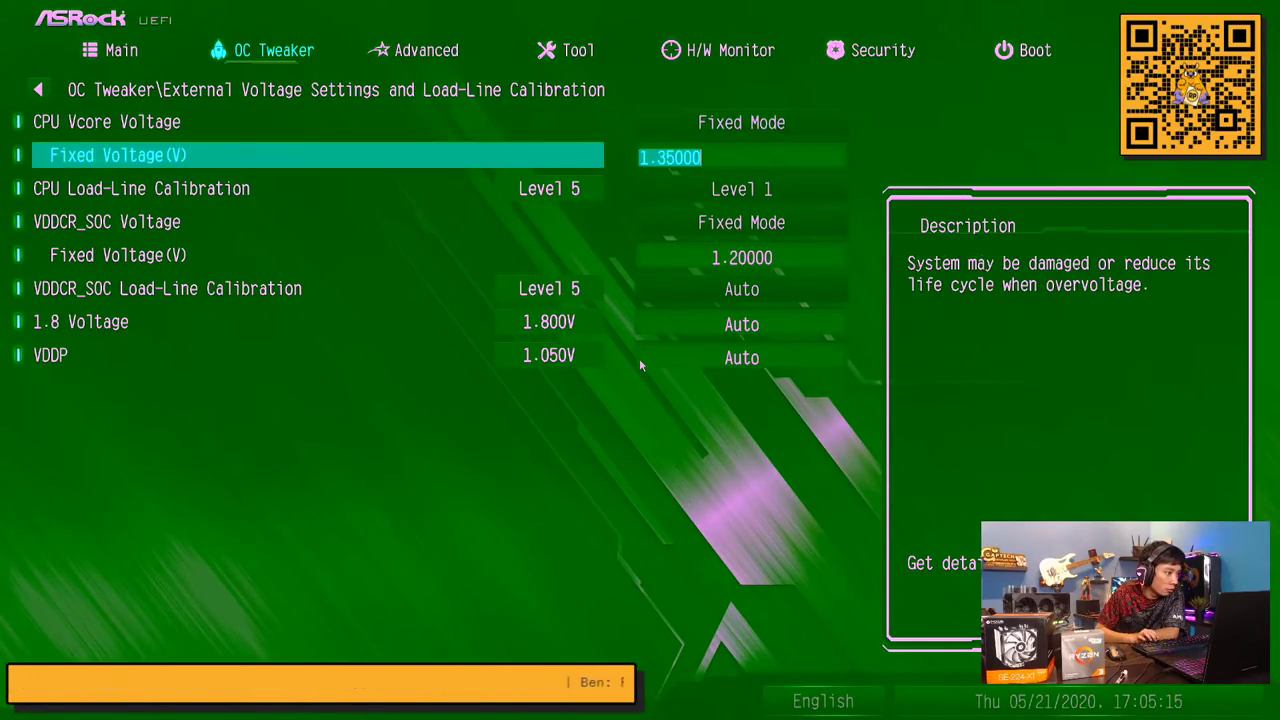
{"action": "key", "text": "Escape"}
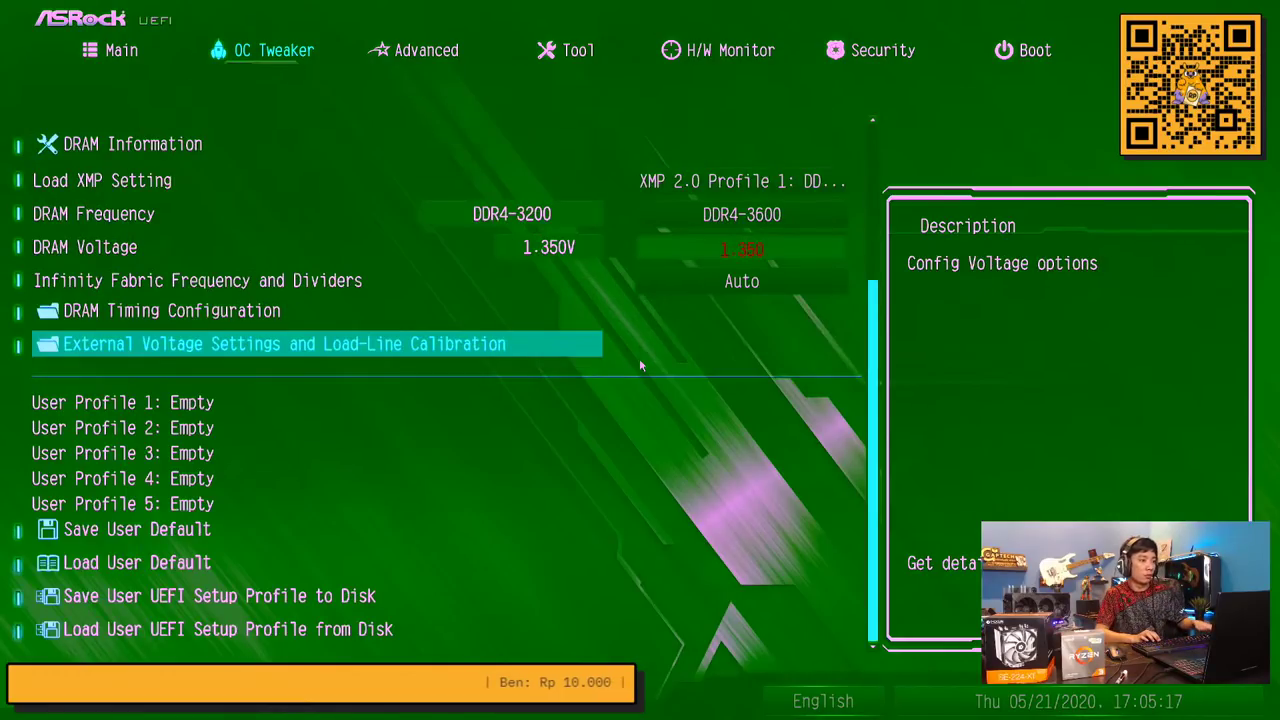
Look back over the memory and CLDO voltage settings, and view the list of Advanced configuration categories
{"action": "key", "text": "Up"}
{"action": "key", "text": "Up"}
{"action": "key", "text": "Up"}
{"action": "key", "text": "Up"}
{"action": "key", "text": "Up"}
{"action": "key", "text": "Up"}
{"action": "key", "text": "Up"}
{"action": "key", "text": "Up"}
{"action": "key", "text": "Up"}
{"action": "key", "text": "Up"}
{"action": "key", "text": "Up"}
{"action": "key", "text": "Up"}
{"action": "key", "text": "Up"}
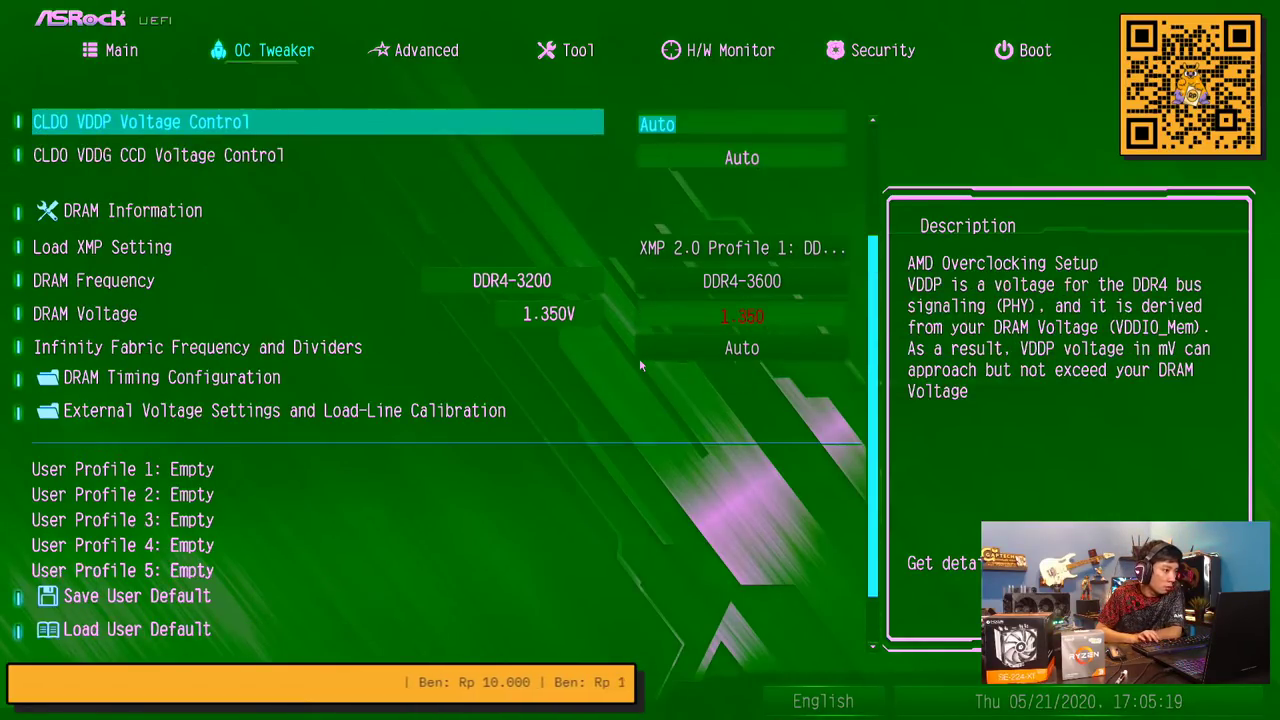
{"action": "key", "text": "Right"}
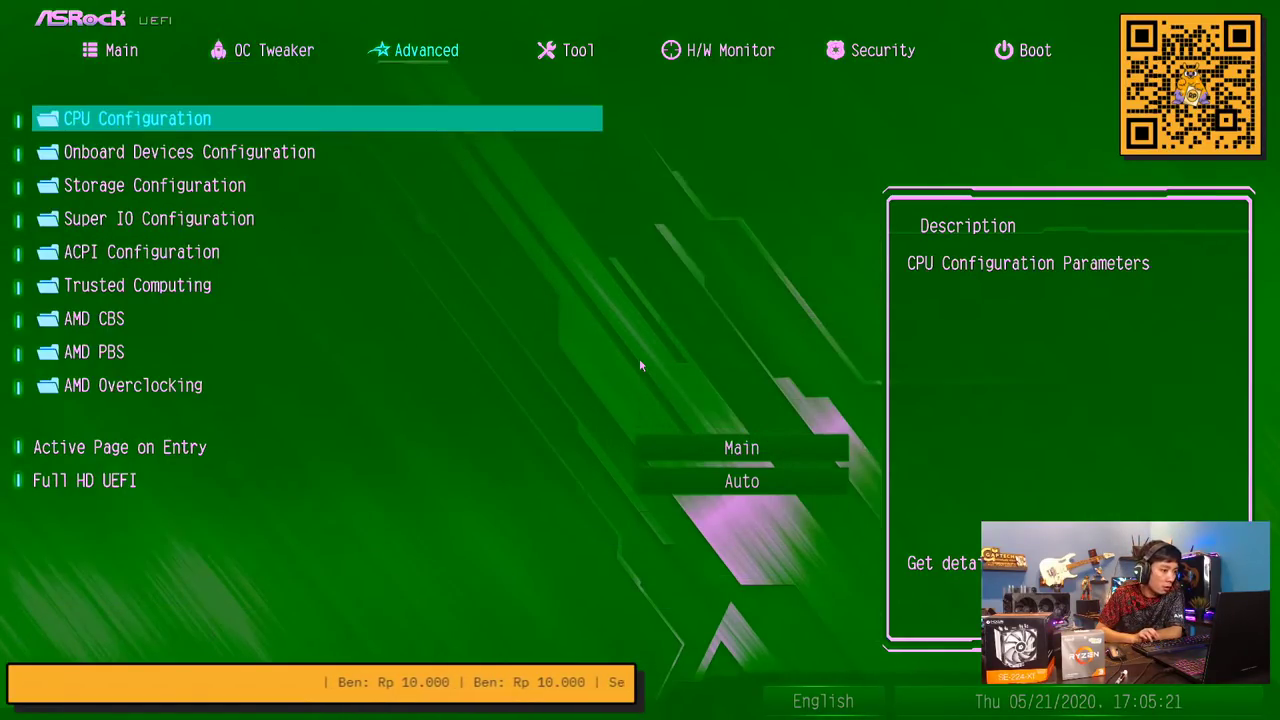
Set Spread Spectrum to Disabled in the OC Tweaker settings
{"action": "key", "text": "Left"}
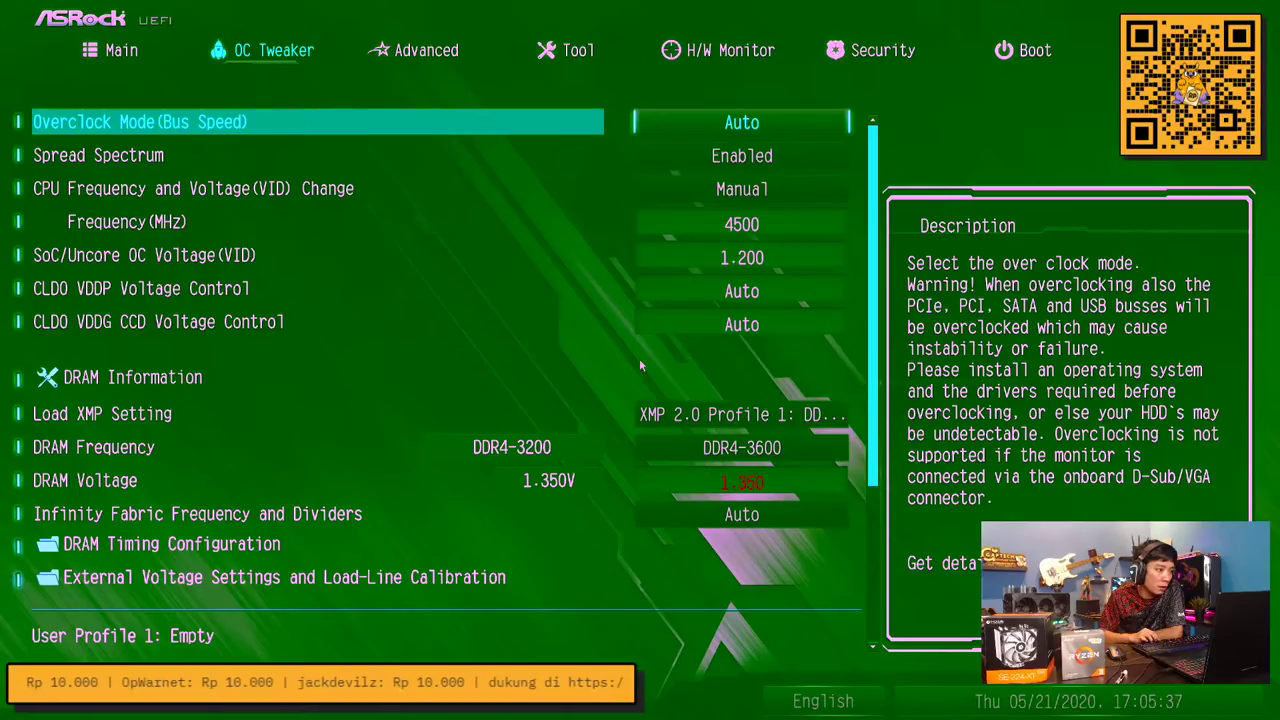
{"action": "key", "text": "Down"}
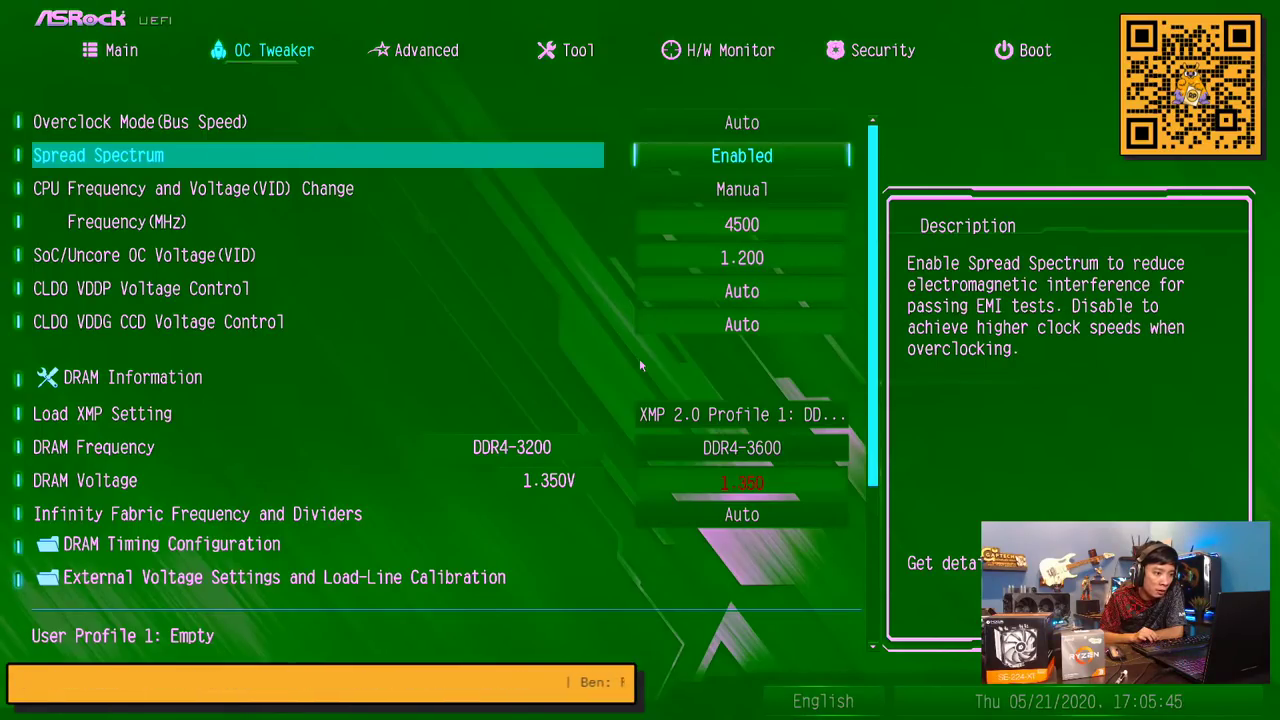
{"action": "key", "text": "Return"}
{"action": "key", "text": "Up"}
{"action": "key", "text": "Return"}
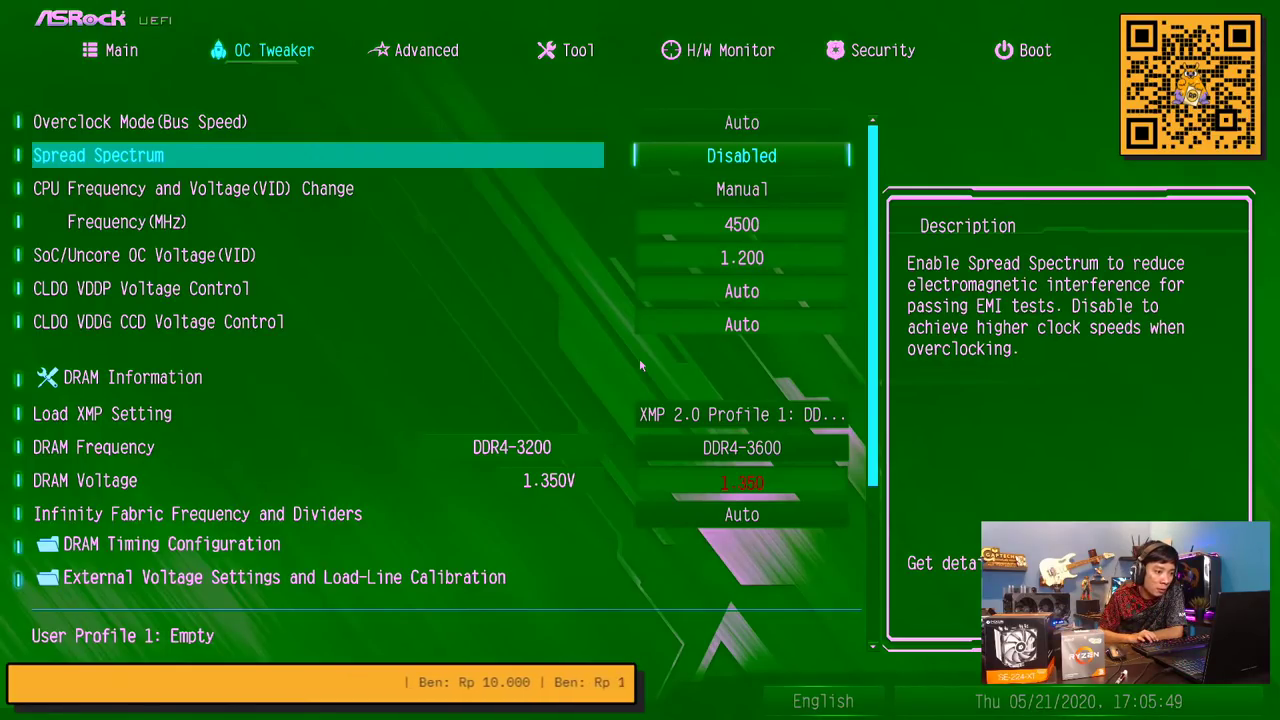
Examine the CPU and SoC voltage modes and the CPU Load-Line Calibration level in the external voltage settings
{"action": "key", "text": "Down"}
{"action": "key", "text": "Down"}
{"action": "key", "text": "Down"}
{"action": "key", "text": "Down"}
{"action": "key", "text": "Down"}
{"action": "key", "text": "Down"}
{"action": "key", "text": "Down"}
{"action": "key", "text": "Down"}
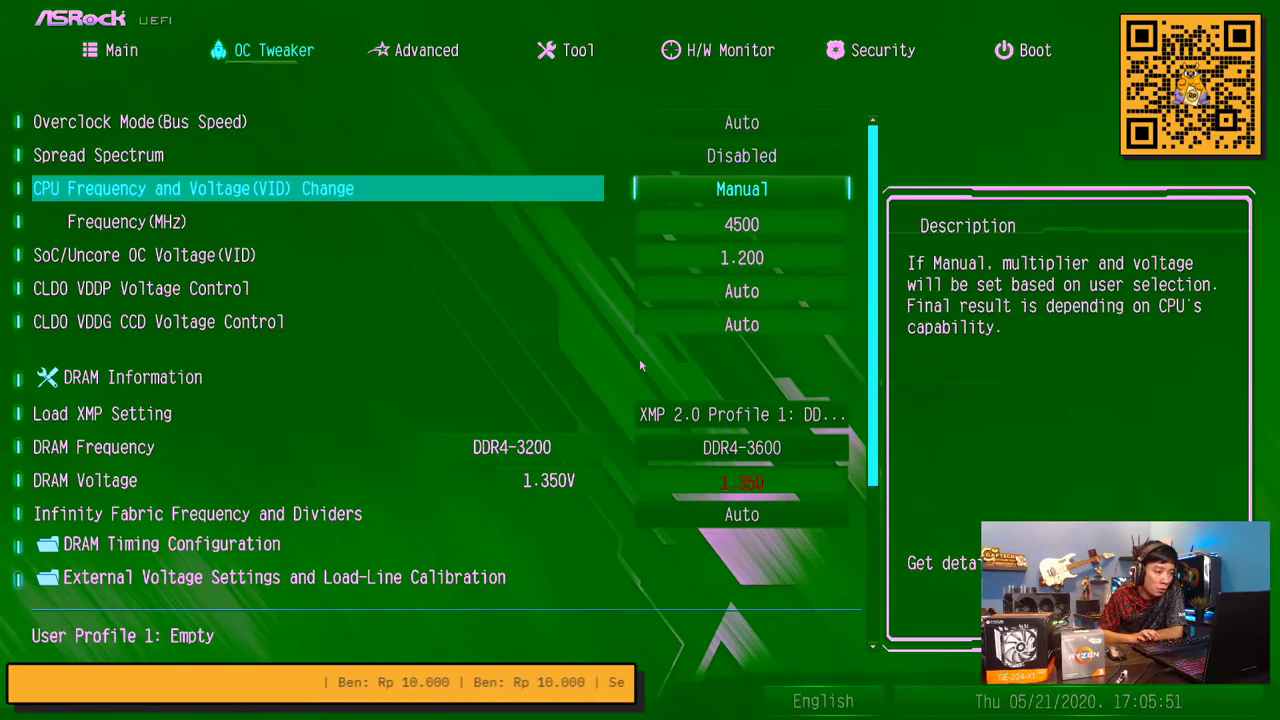
{"action": "key", "text": "Up"}
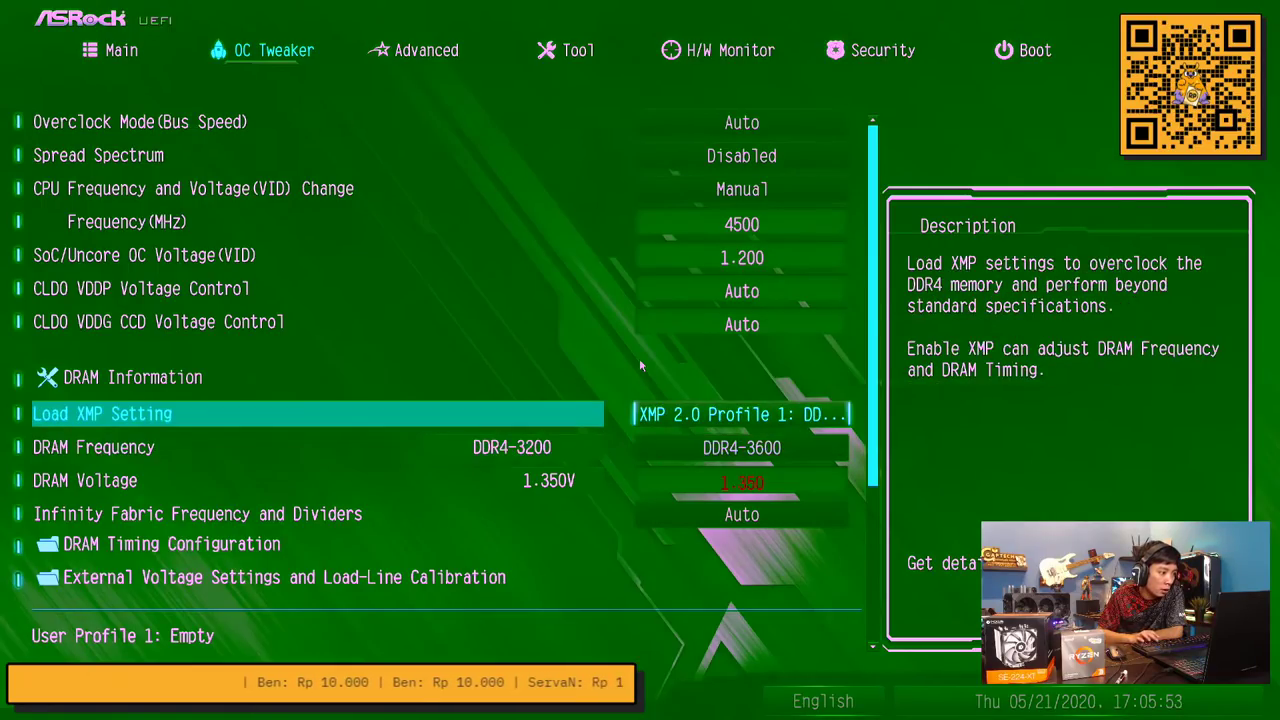
{"action": "key", "text": "Down"}
{"action": "key", "text": "Down"}
{"action": "key", "text": "Down"}
{"action": "key", "text": "Down"}
{"action": "key", "text": "Down"}
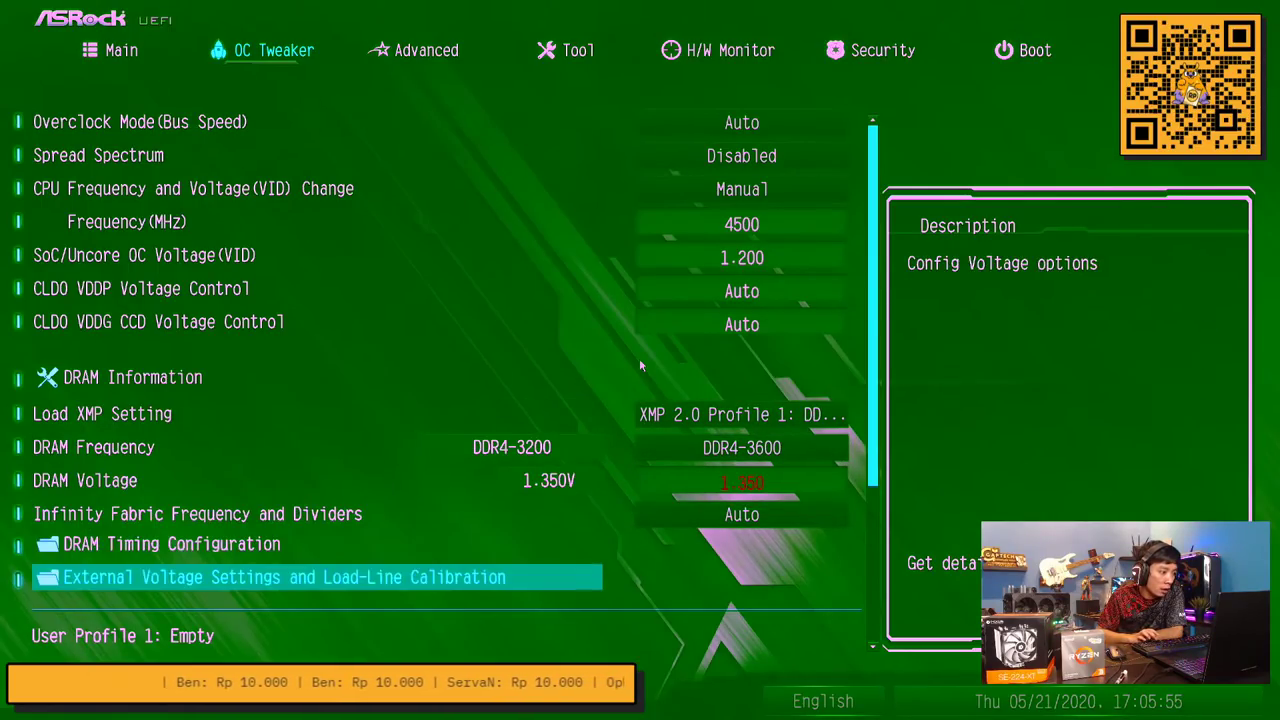
{"action": "key", "text": "Return"}
{"action": "key", "text": "Down"}
{"action": "key", "text": "Down"}
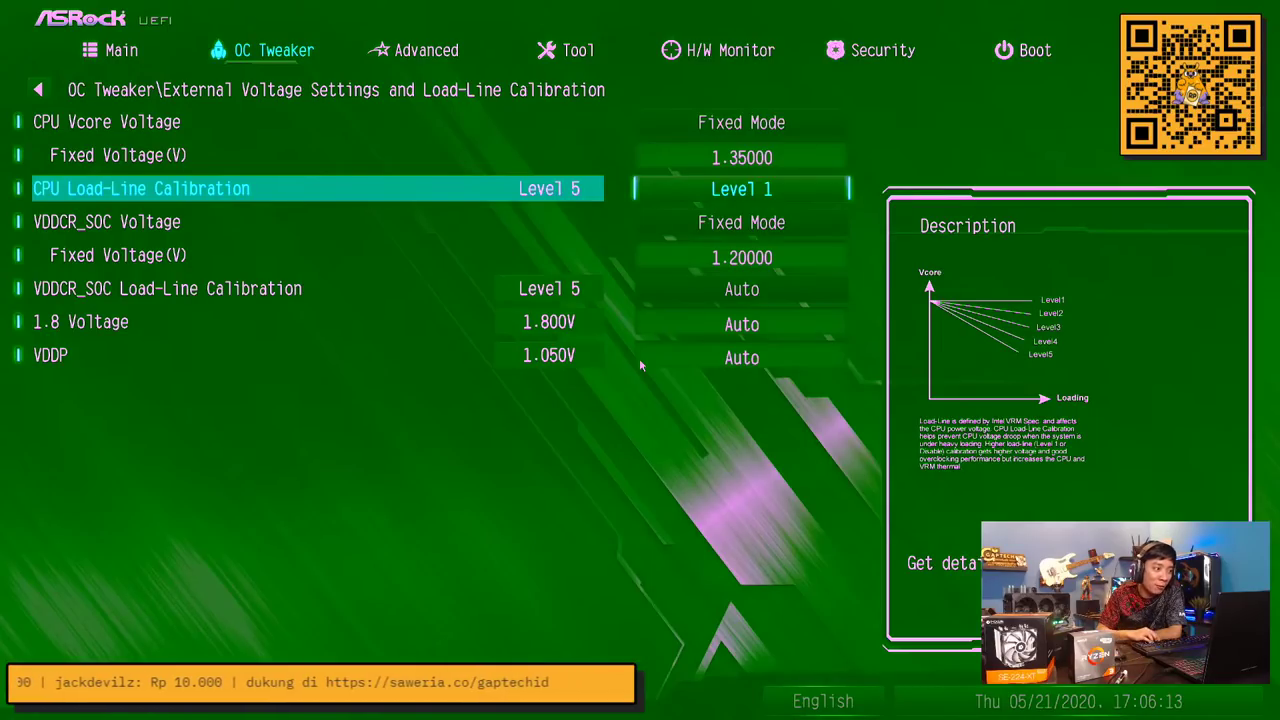
{"action": "key", "text": "Down"}
{"action": "key", "text": "Down"}
{"action": "key", "text": "Up"}
{"action": "key", "text": "Down"}
{"action": "key", "text": "Up"}
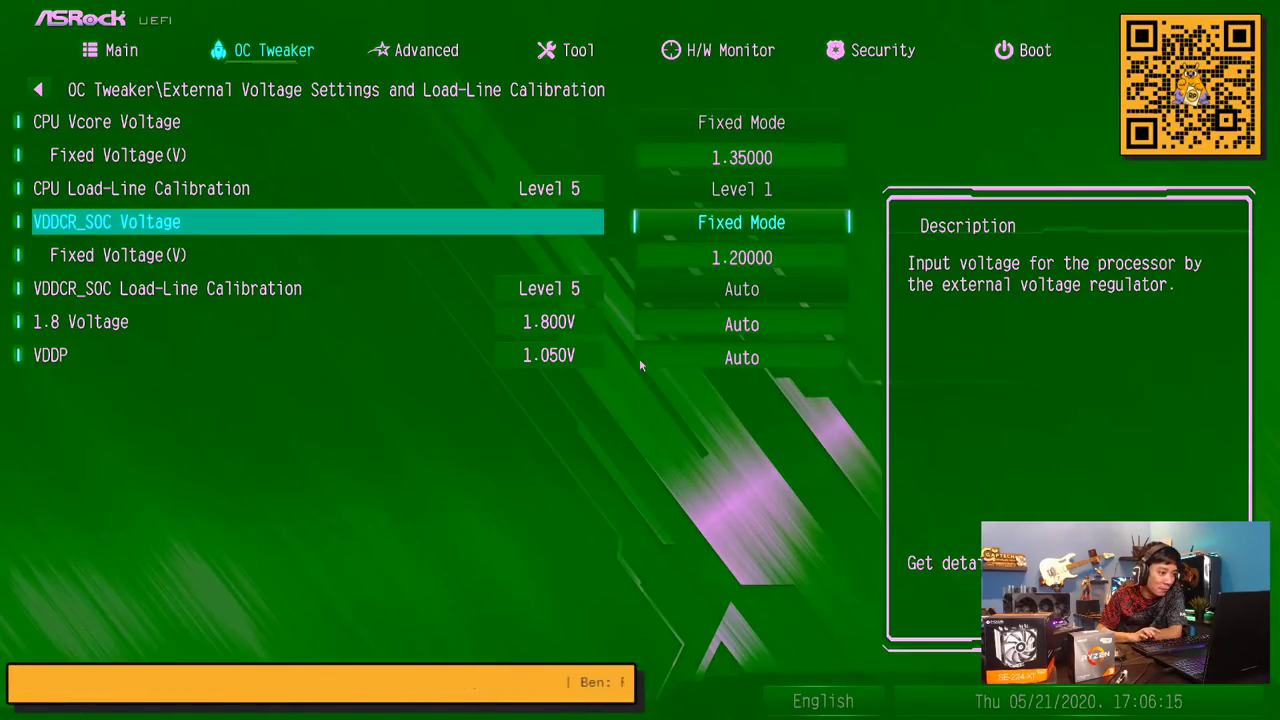
{"action": "key", "text": "Up"}
{"action": "key", "text": "Up"}
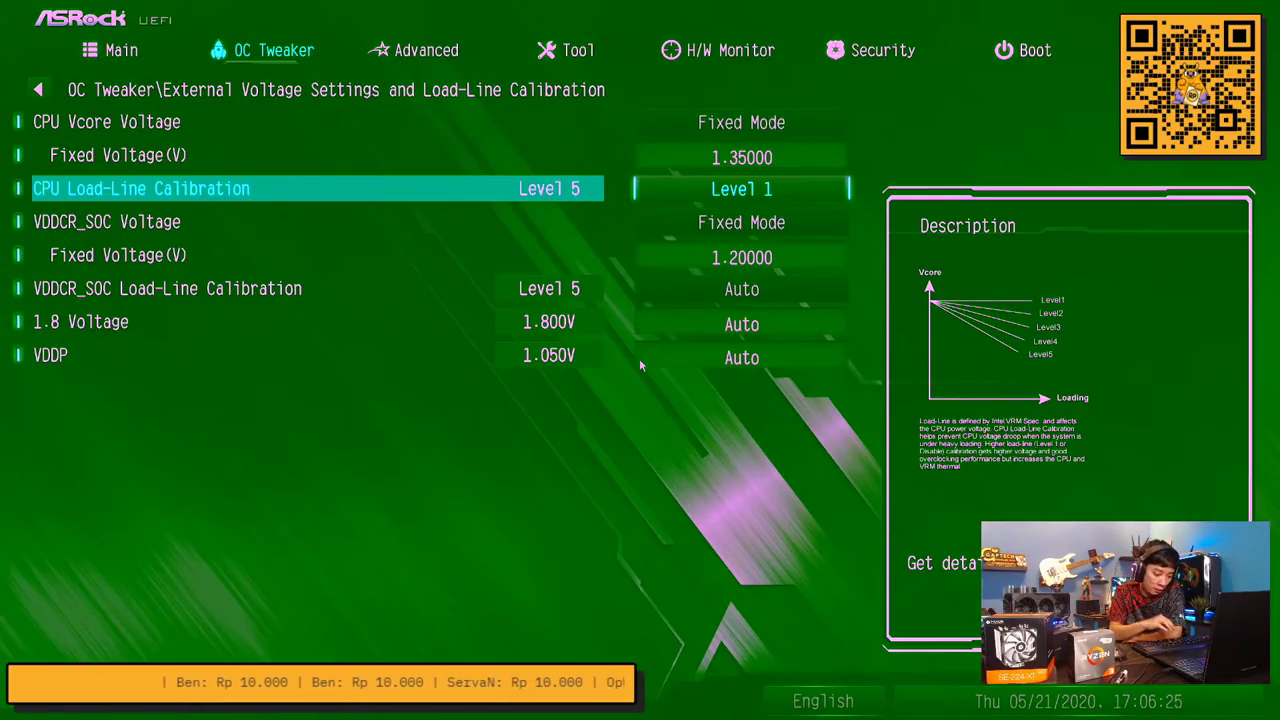
Leave the external voltage settings, save the UEFI configuration changes and exit setup to boot into Windows
{"action": "key", "text": "Escape"}
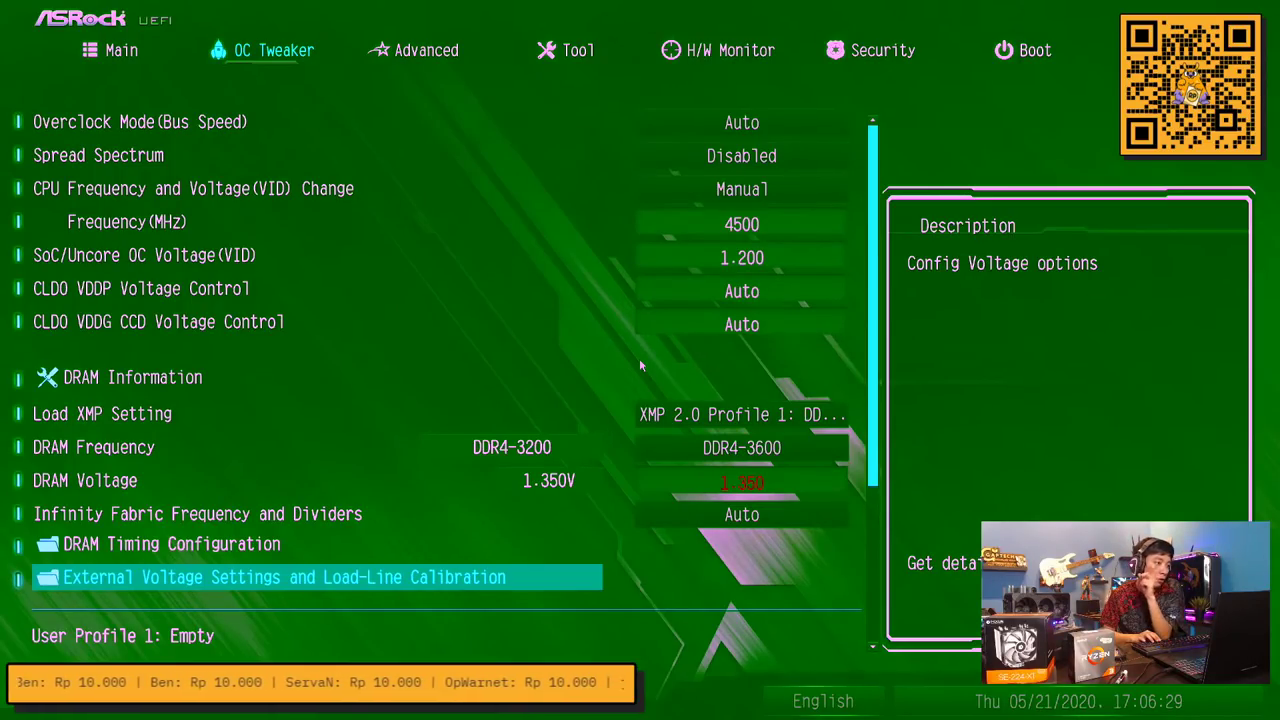
{"action": "key", "text": "F10"}
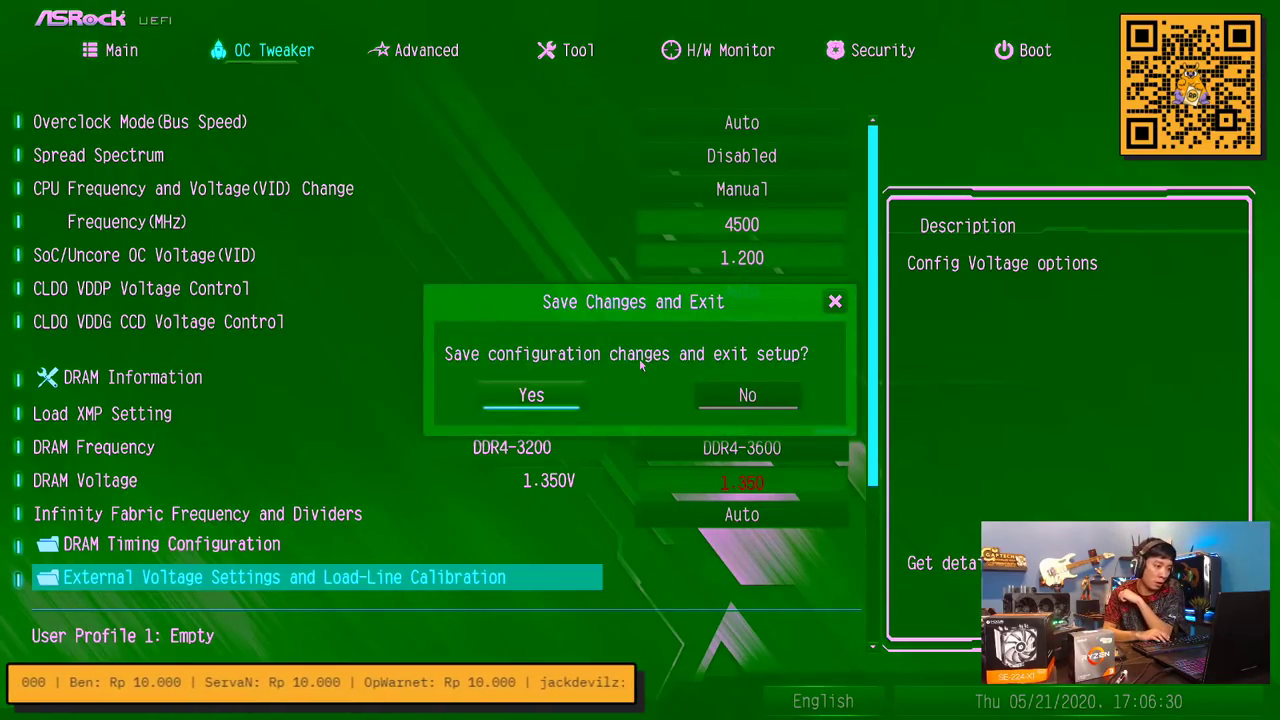
{"action": "key", "text": "Return"}
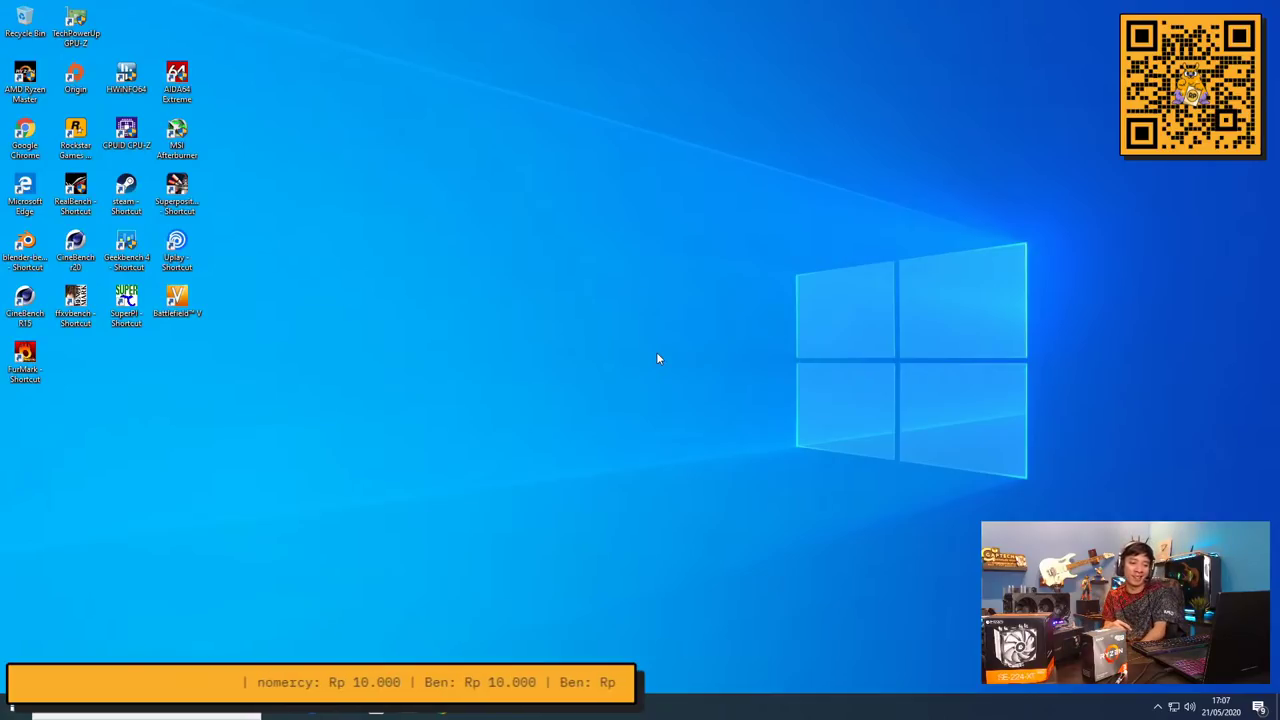
Launch CPU-Z and HWiNFO64, dismiss the Origin account notice and start HWiNFO64 in sensors-only mode
{"action": "double_click", "coordinate": [126, 132]}
{"action": "left_click", "coordinate": [556, 443]}
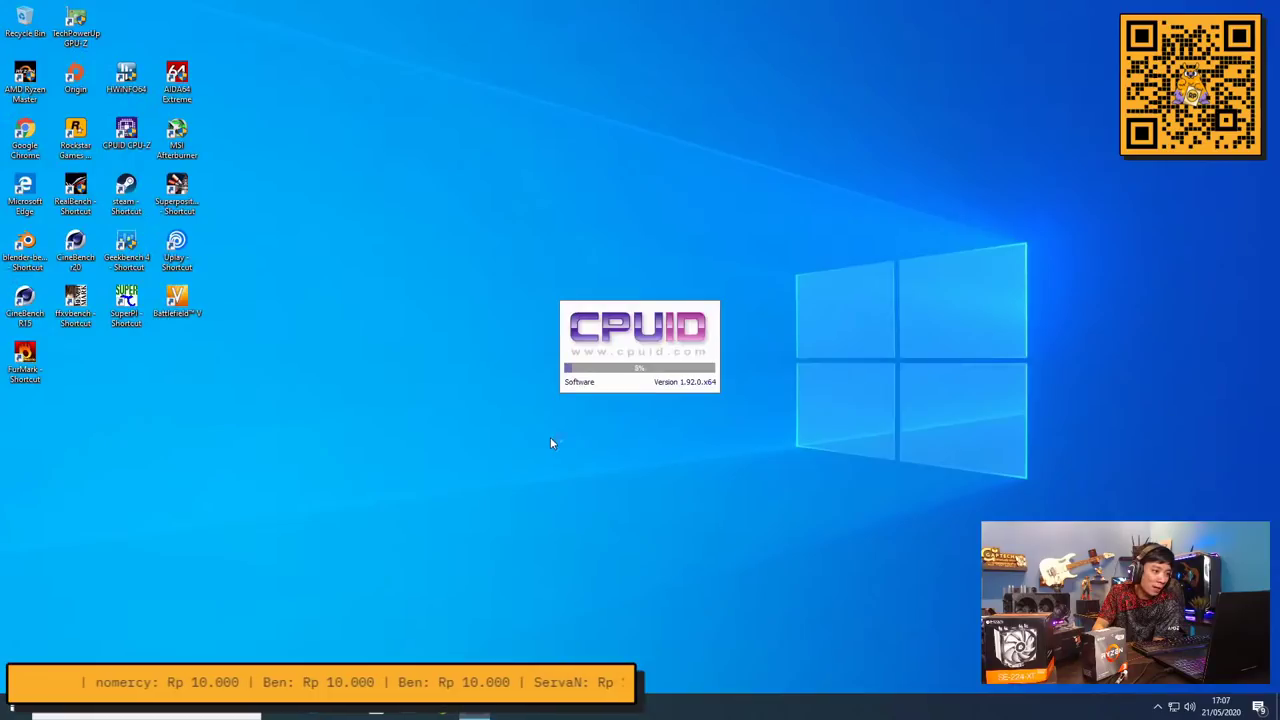
{"action": "double_click", "coordinate": [126, 78]}
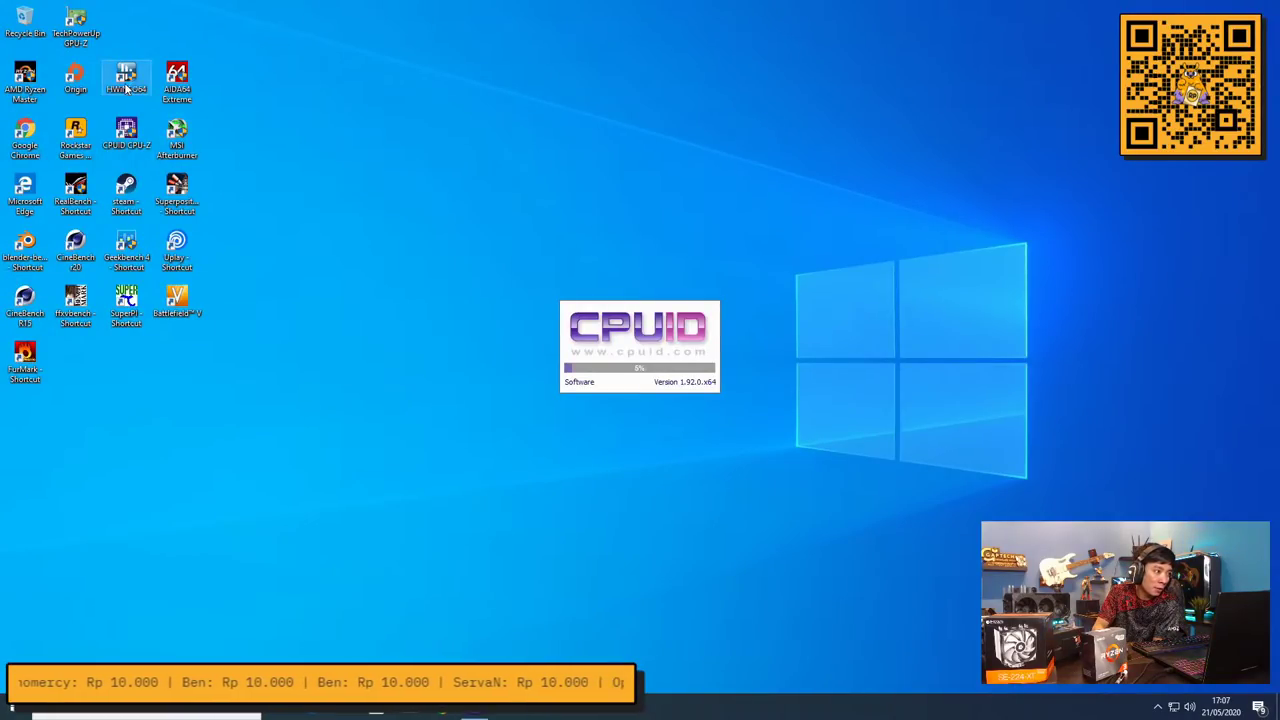
{"action": "left_click", "coordinate": [559, 448]}
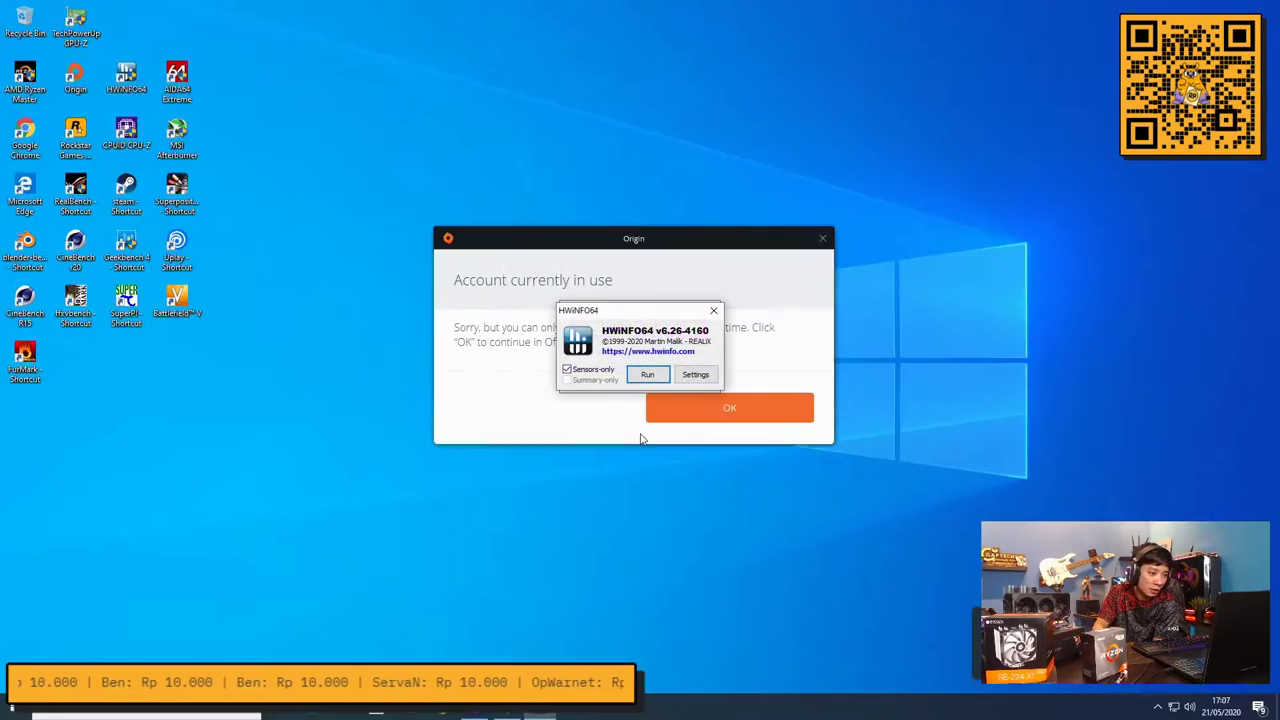
{"action": "left_click", "coordinate": [731, 409]}
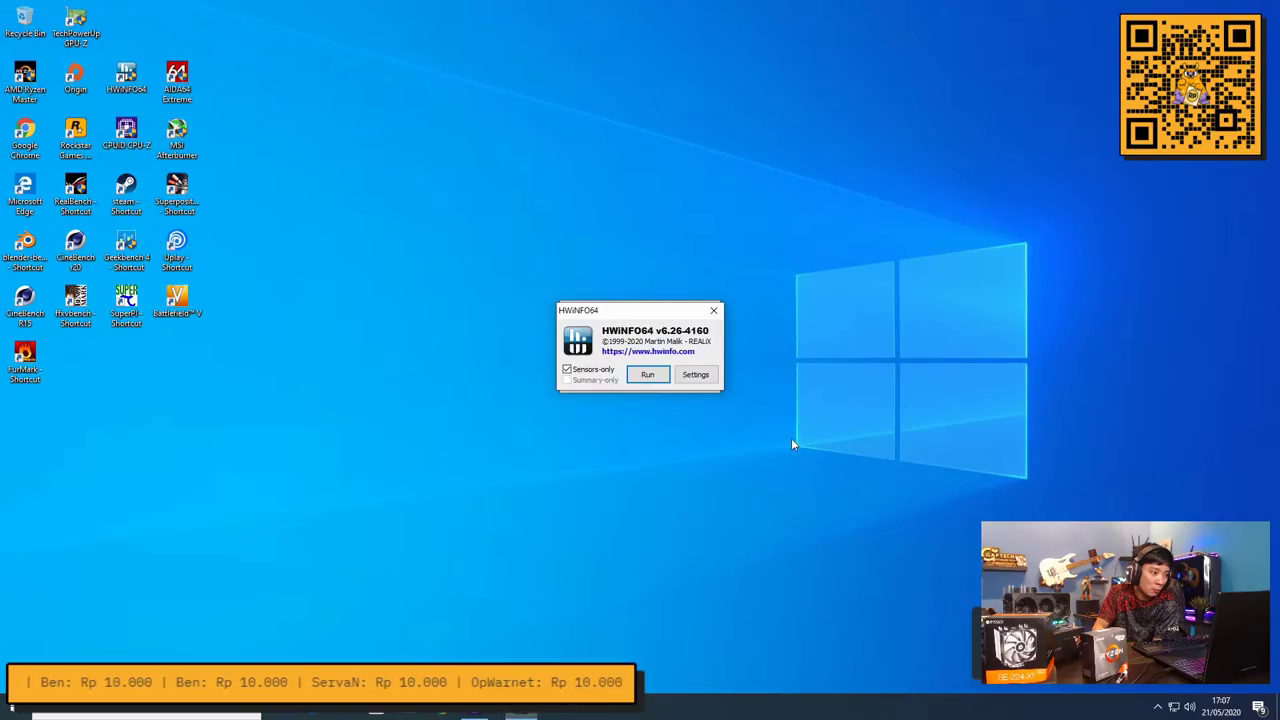
{"action": "left_click", "coordinate": [647, 374]}
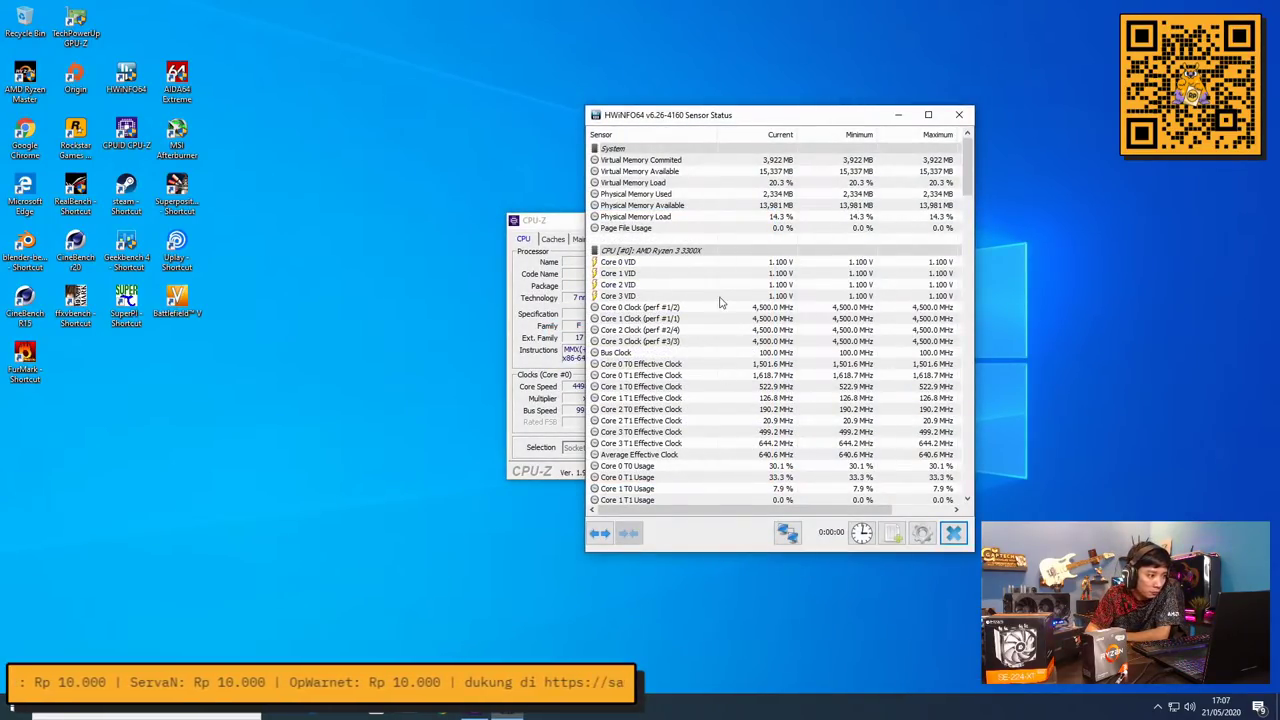
View the processor's cache details in CPU-Z
{"action": "left_click", "coordinate": [552, 240]}
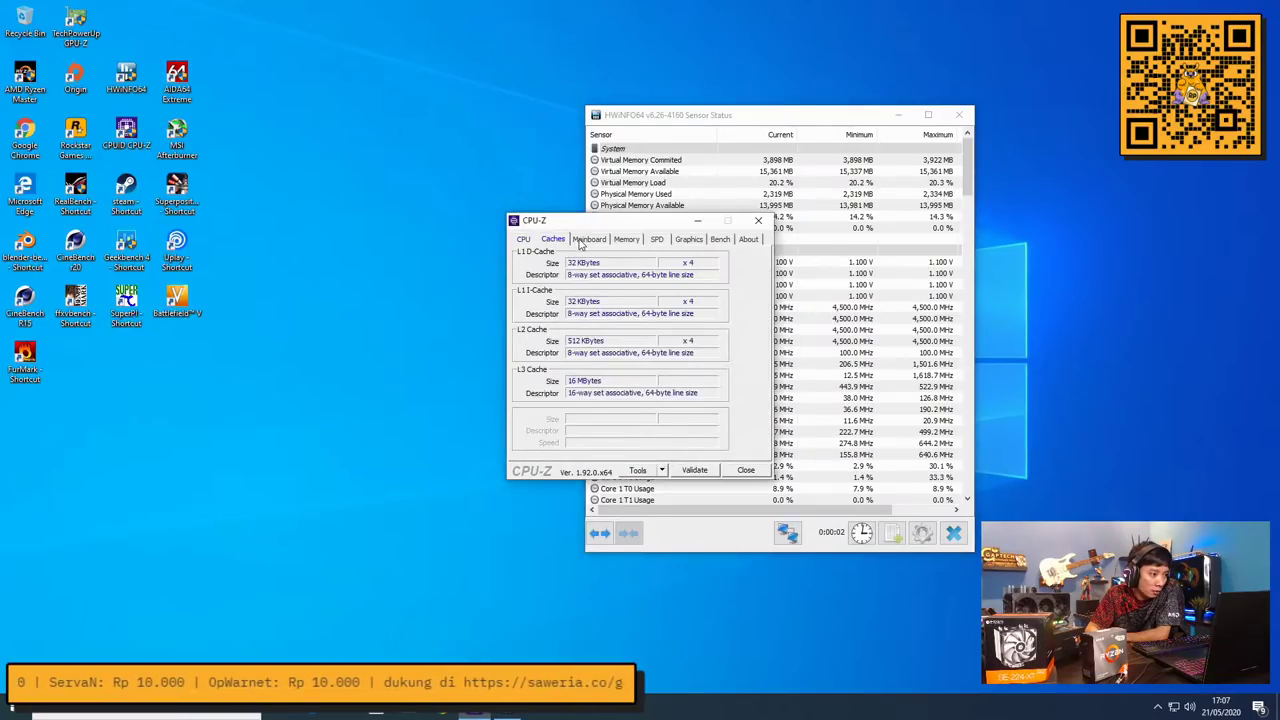
Show the memory details in CPU-Z and launch the Windows Magnifier
{"action": "left_click", "coordinate": [626, 240]}
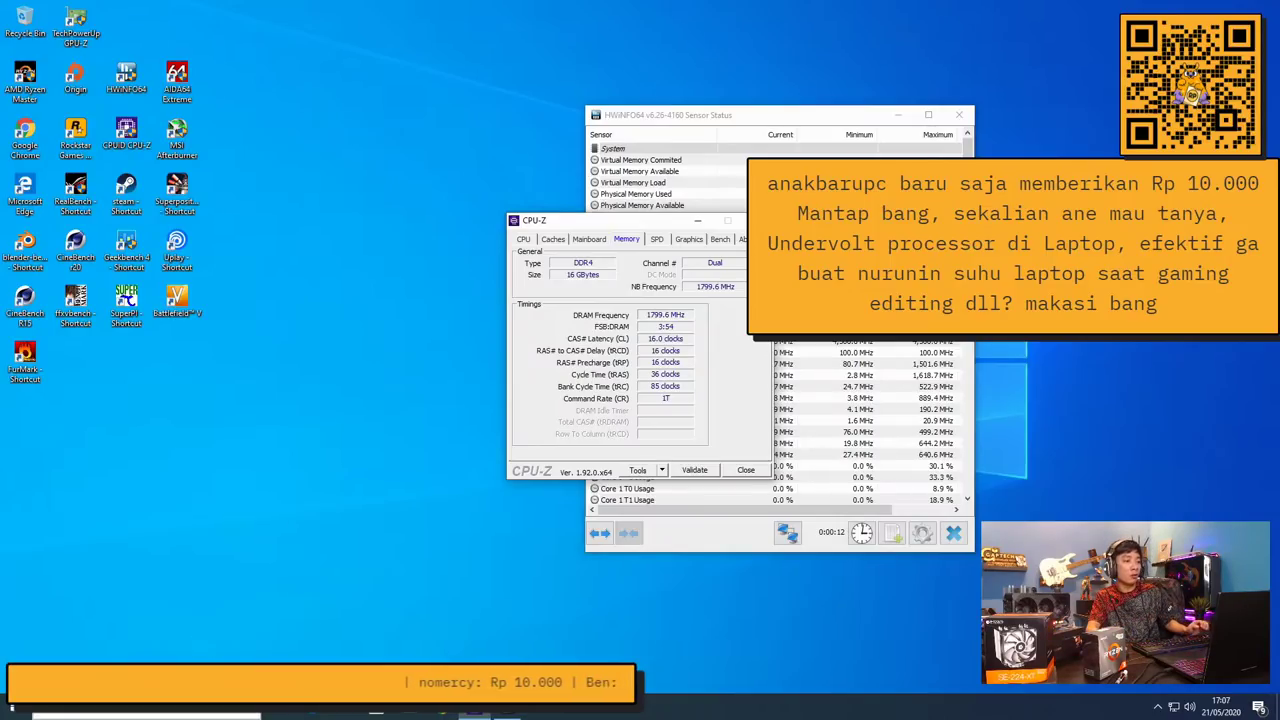
{"action": "key", "text": "super+s"}
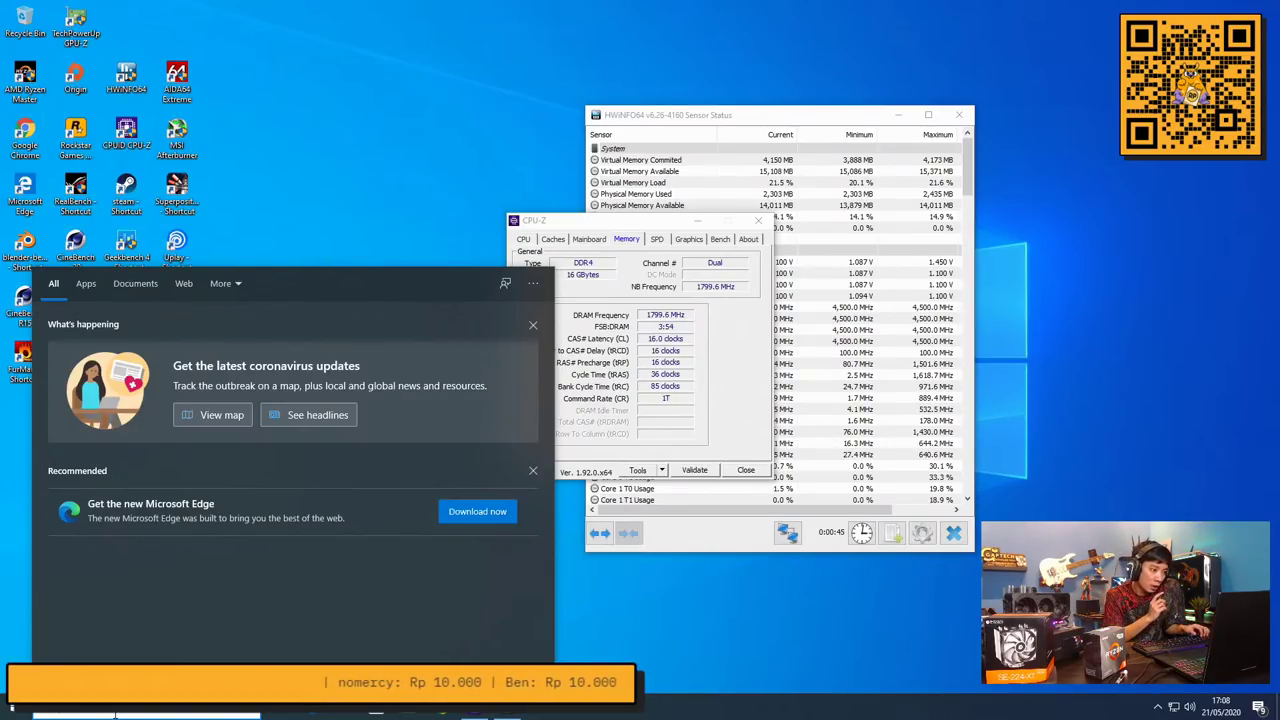
{"action": "type", "text": "magnifier"}
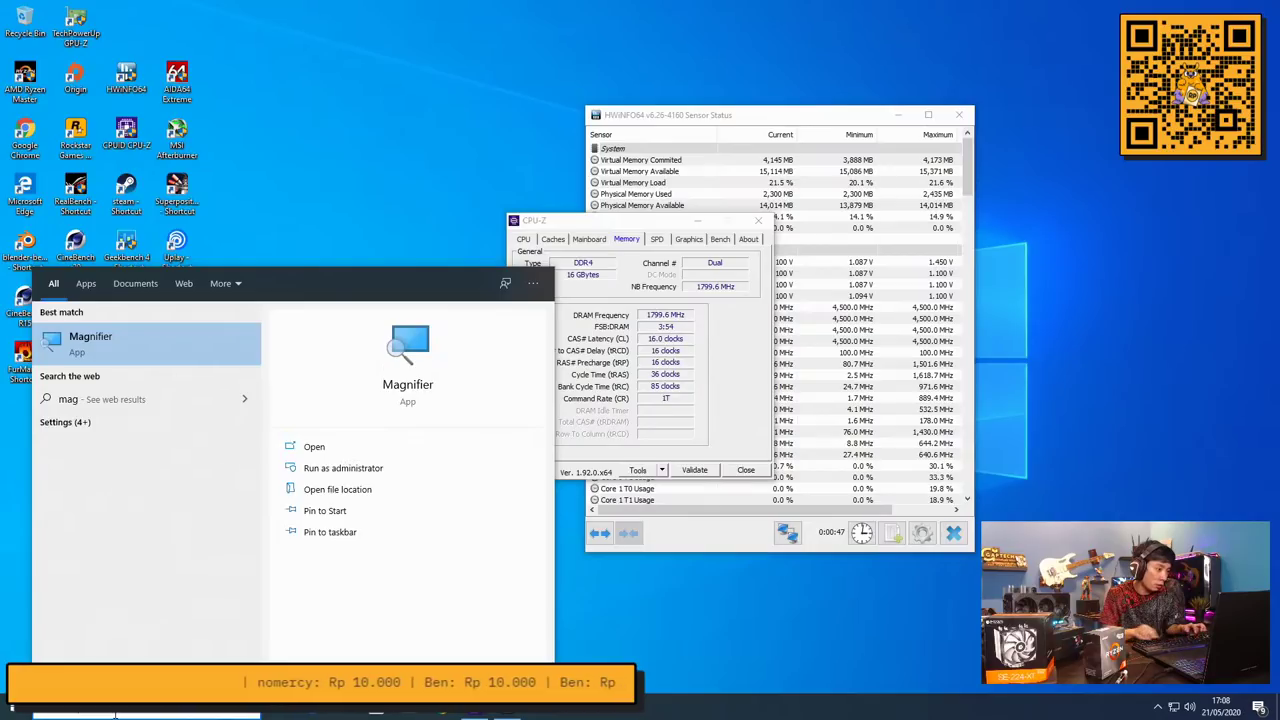
{"action": "key", "text": "Return"}
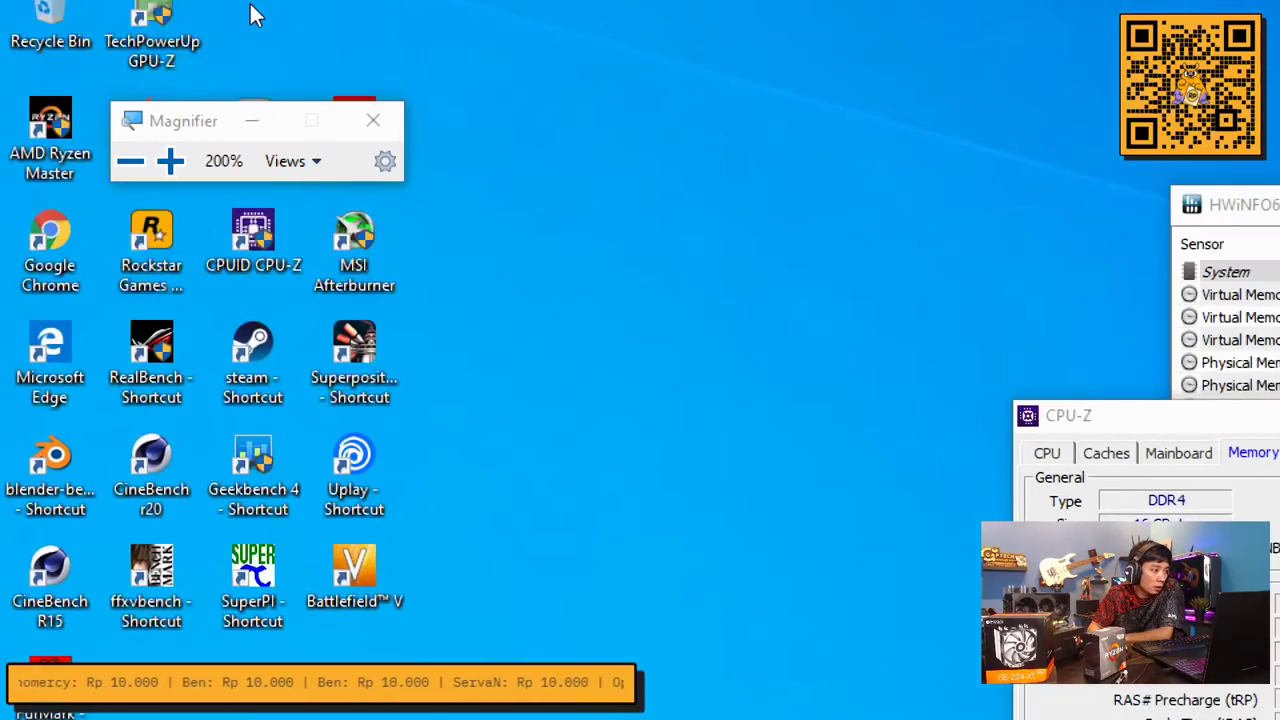
Launch Cinebench R15, run its CPU test and check the processor clocks, memory timings and CPU temperatures in HWiNFO64 during the render
{"action": "double_click", "coordinate": [47, 580]}
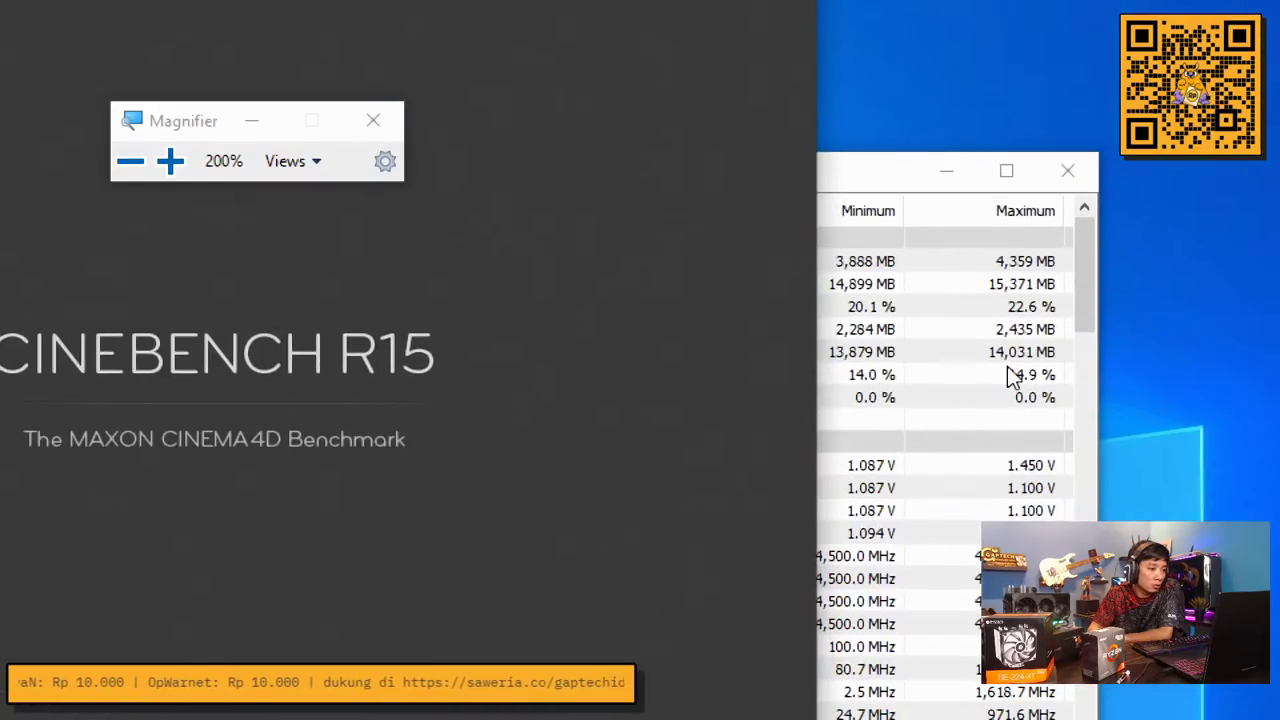
{"action": "left_click", "coordinate": [1007, 374]}
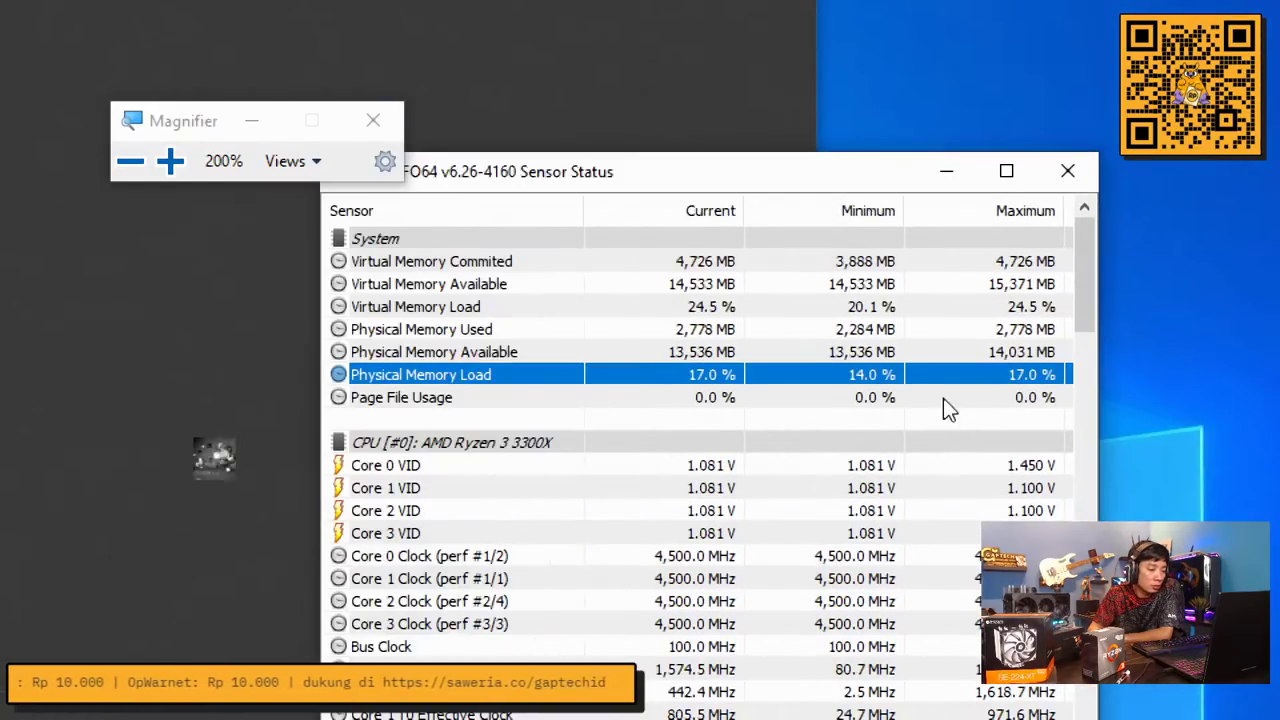
{"action": "scroll", "coordinate": [798, 470], "scroll_direction": "down", "scroll_amount": 2}
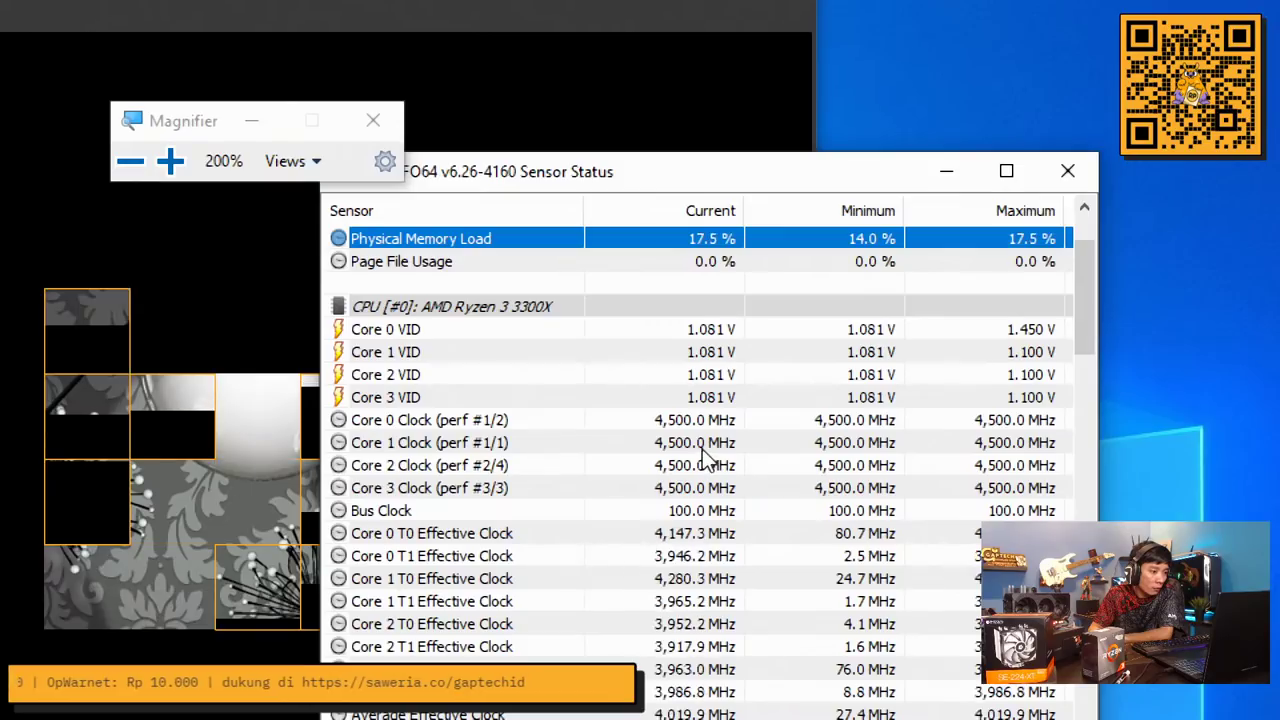
{"action": "scroll", "coordinate": [714, 443], "scroll_direction": "down", "scroll_amount": 1}
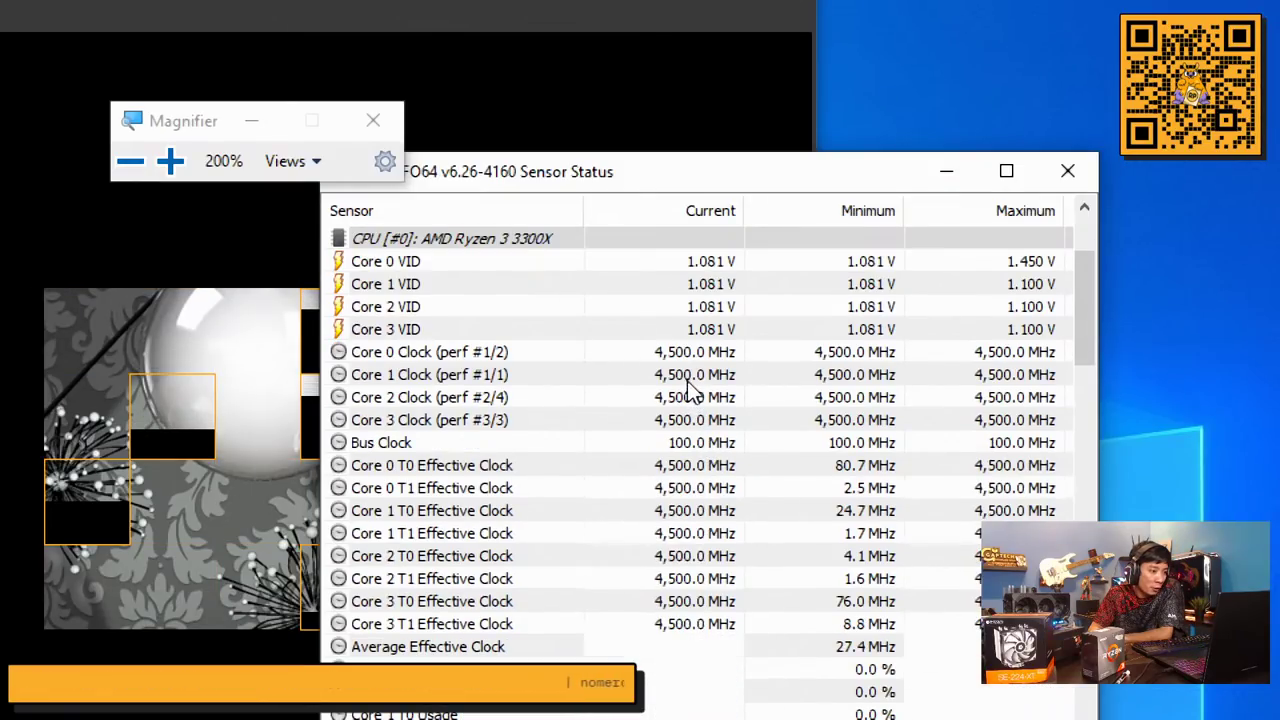
{"action": "scroll", "coordinate": [688, 390], "scroll_direction": "down", "scroll_amount": 3}
{"action": "scroll", "coordinate": [688, 390], "scroll_direction": "down", "scroll_amount": 8}
{"action": "scroll", "coordinate": [688, 390], "scroll_direction": "down", "scroll_amount": 7}
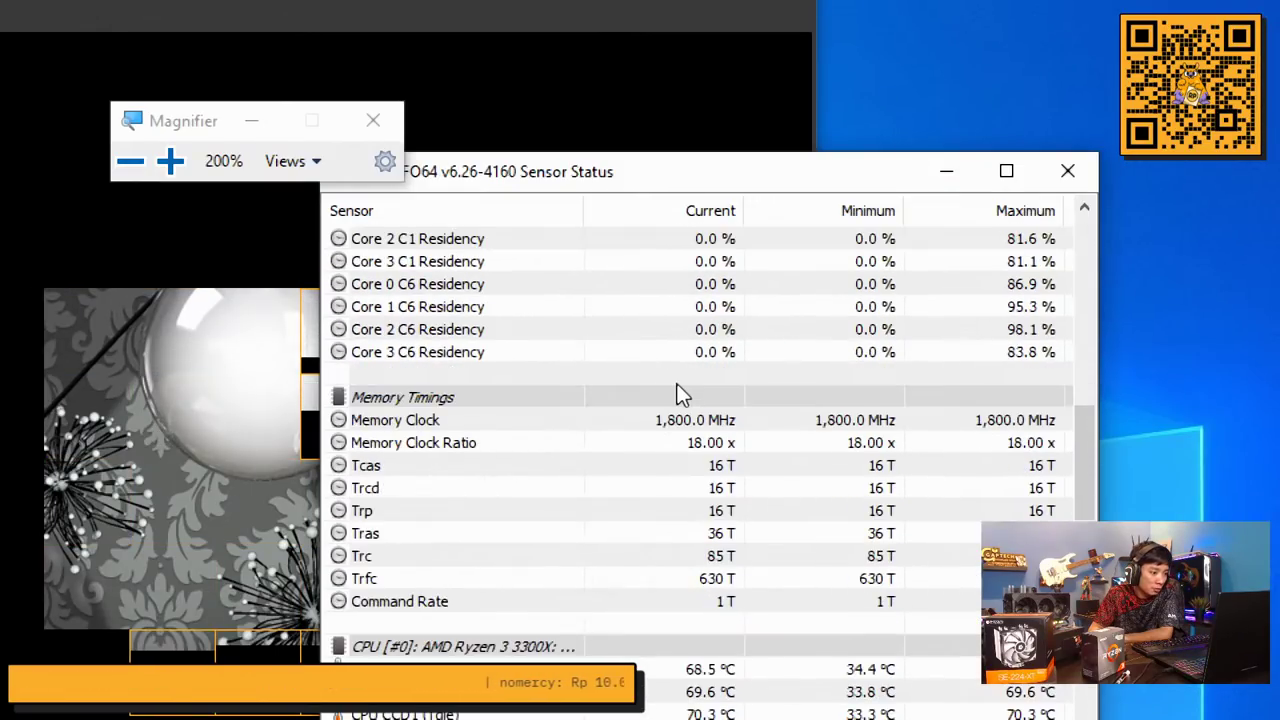
{"action": "scroll", "coordinate": [680, 395], "scroll_direction": "down", "scroll_amount": 2}
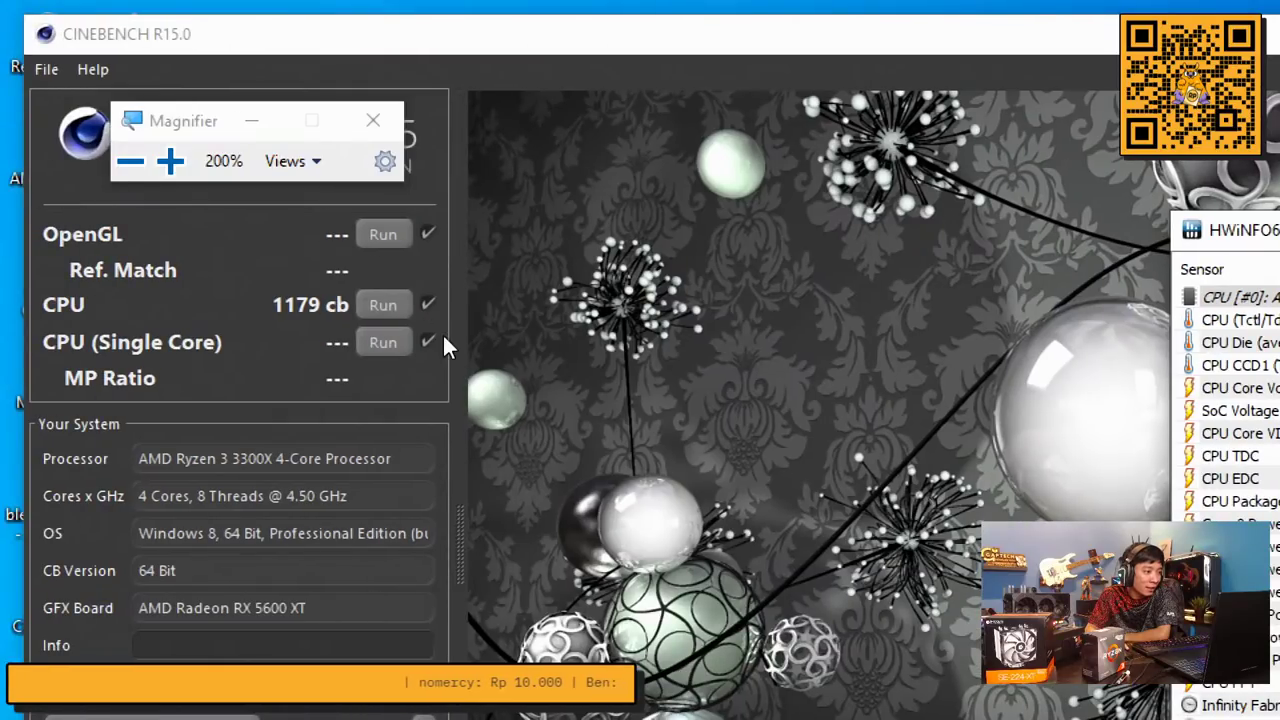
Rerun the multi-core CPU test in Cinebench R15 and check the CPU temperature, voltage and current sensors in HWiNFO64
{"action": "left_click", "coordinate": [389, 302]}
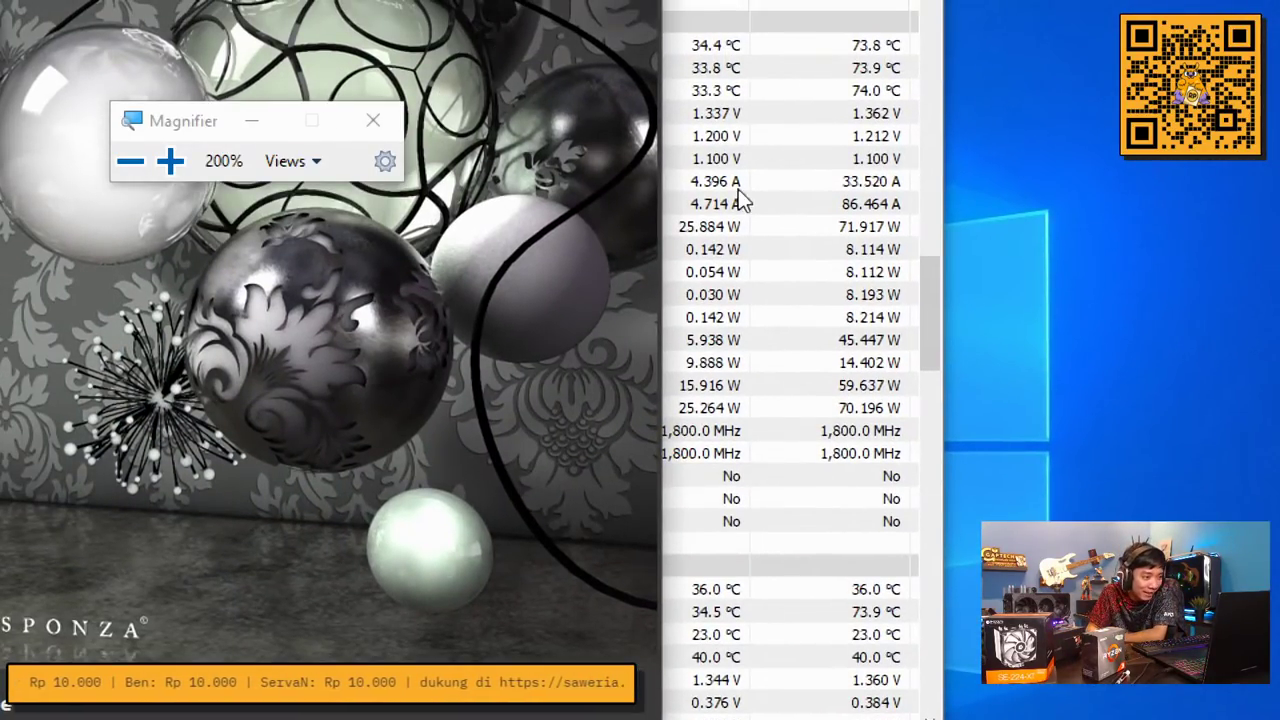
{"action": "left_click", "coordinate": [780, 188]}
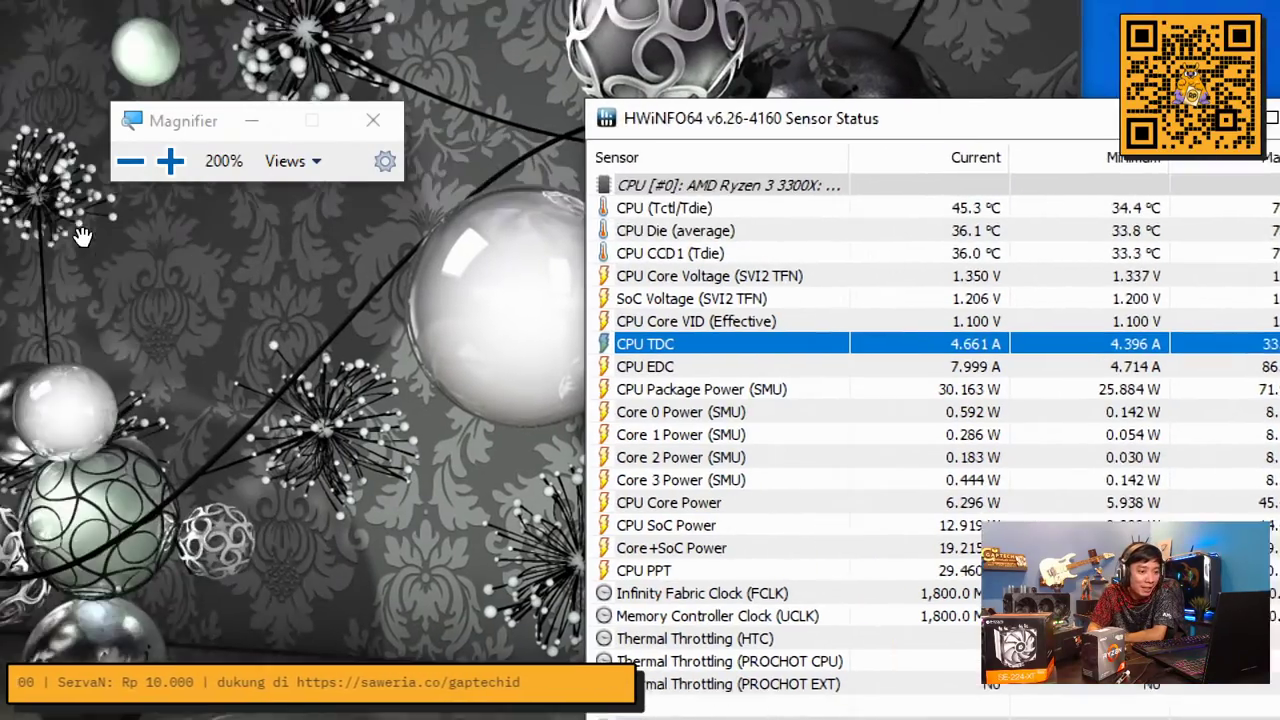
{"action": "left_click", "coordinate": [200, 400]}
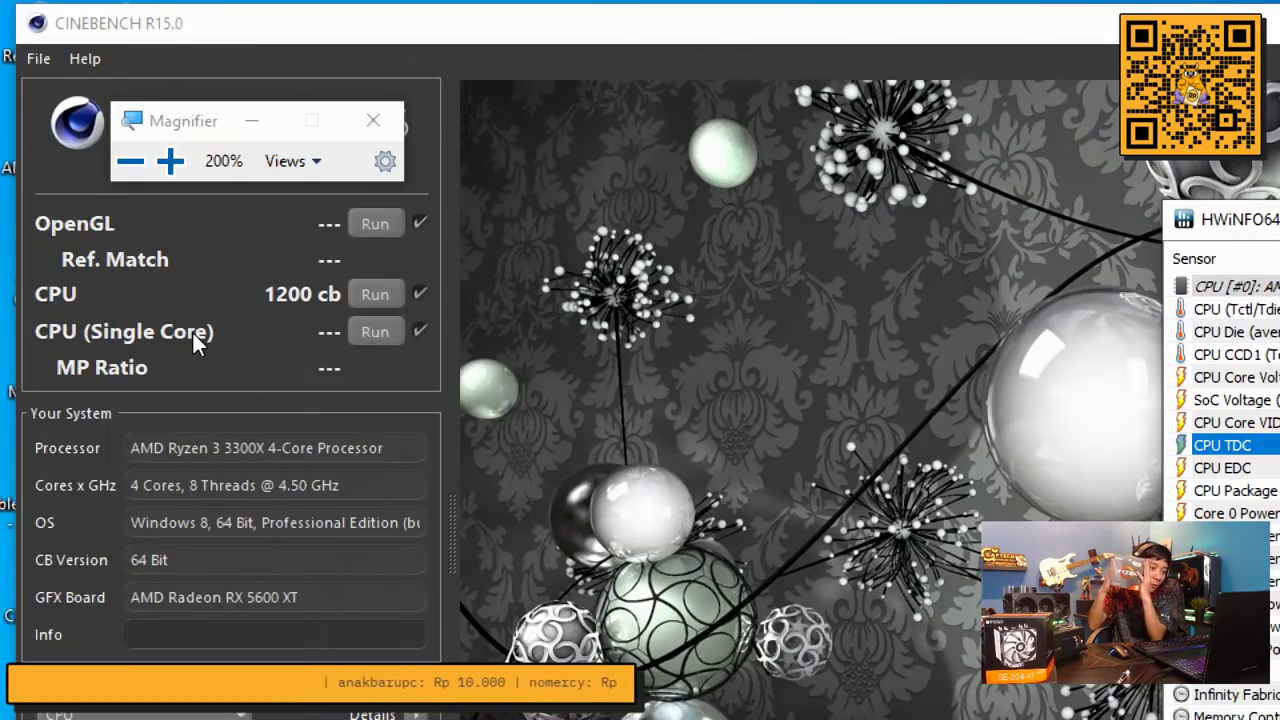
Run the single-core CPU test and place the HWiNFO64 sensor window over Cinebench R15 to monitor the core clocks and usage
{"action": "left_click", "coordinate": [377, 331]}
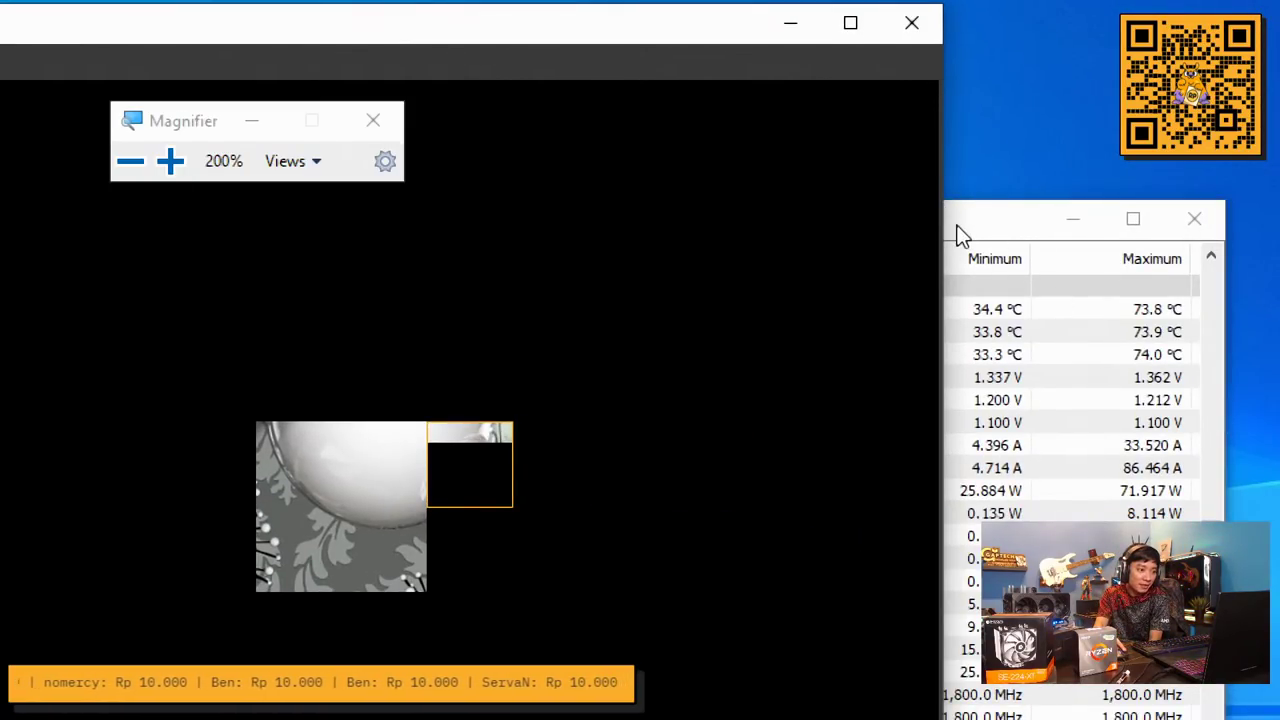
{"action": "left_click", "coordinate": [931, 220]}
{"action": "left_click_drag", "start_coordinate": [930, 218], "coordinate": [566, 251]}
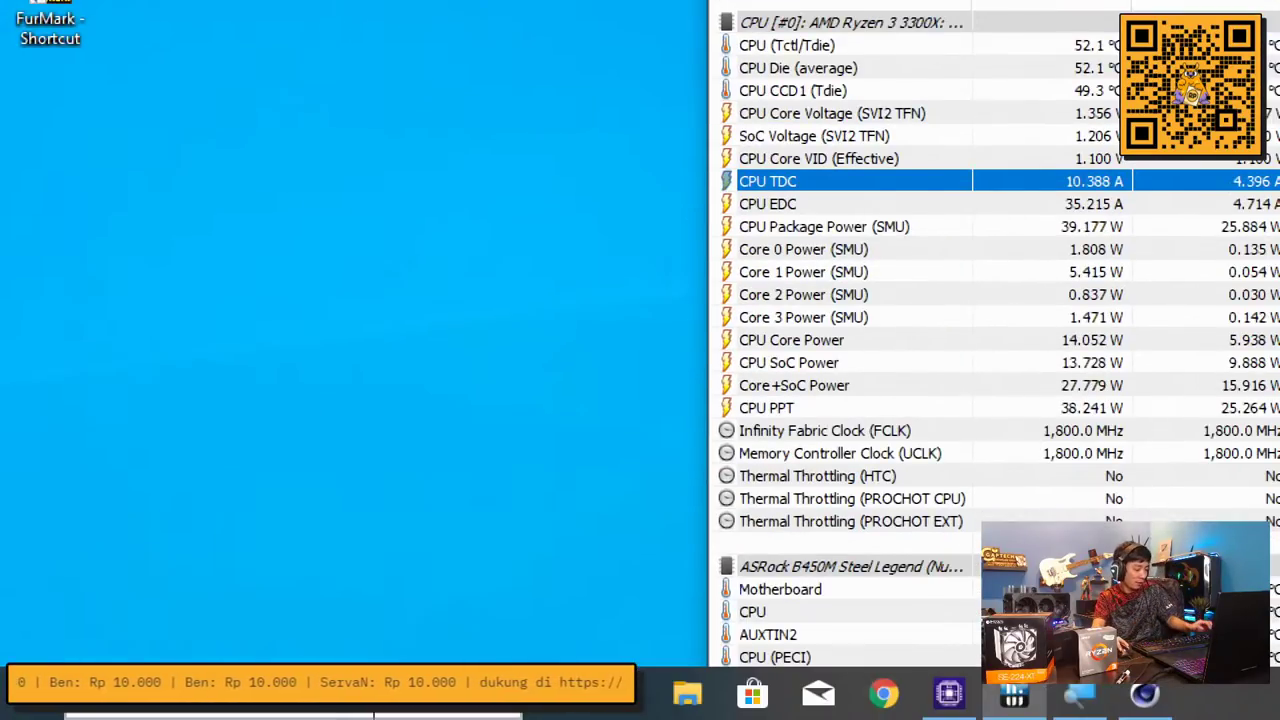
{"action": "left_click", "coordinate": [1145, 695]}
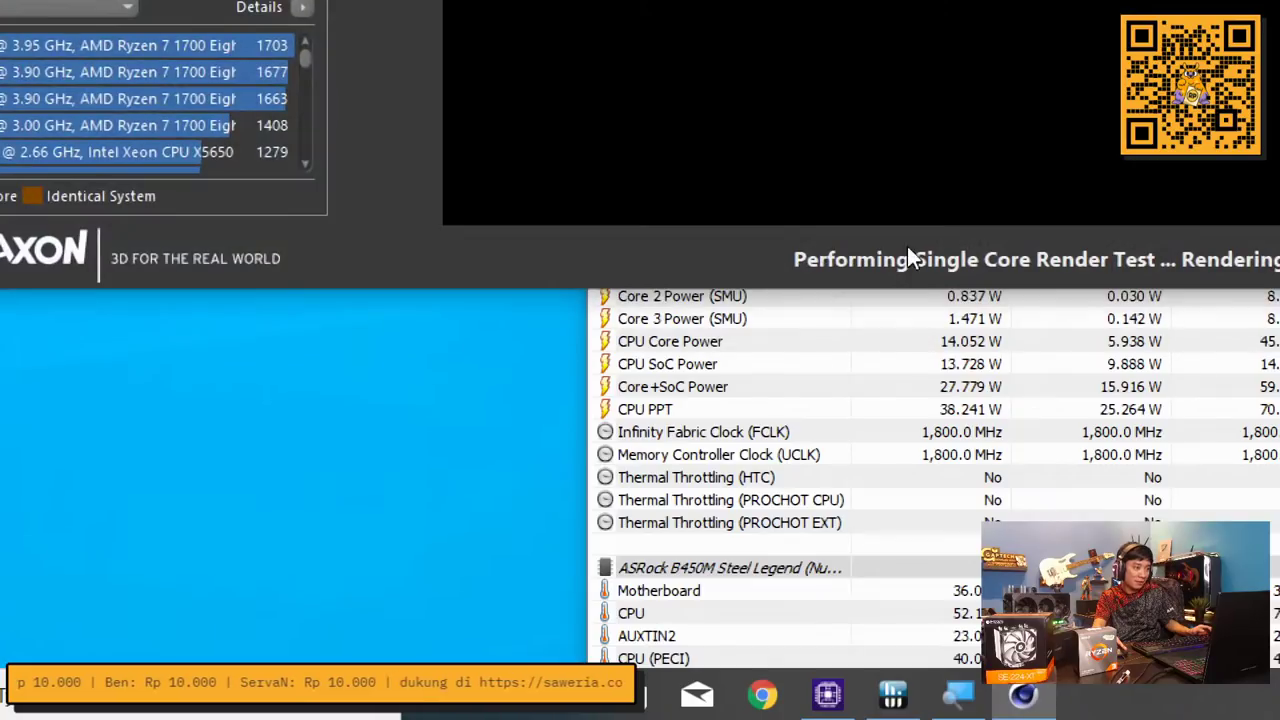
{"action": "left_click", "coordinate": [902, 390]}
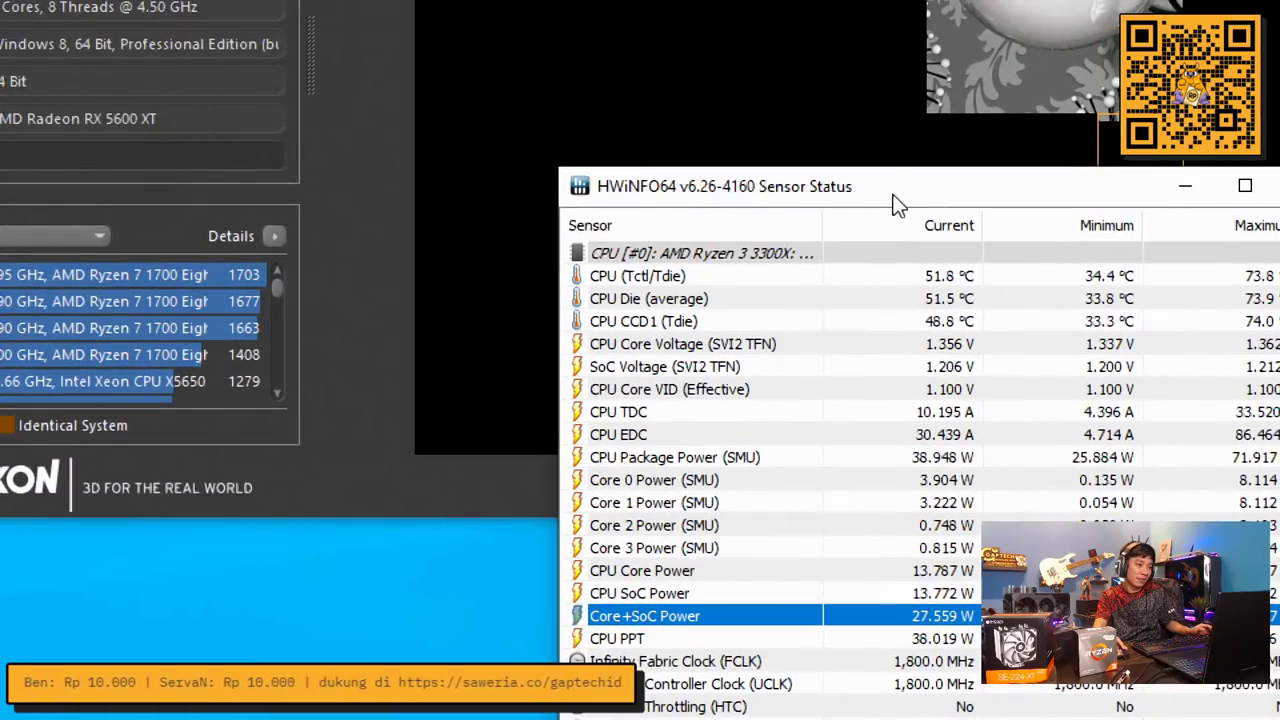
{"action": "left_click_drag", "start_coordinate": [900, 205], "coordinate": [890, 54]}
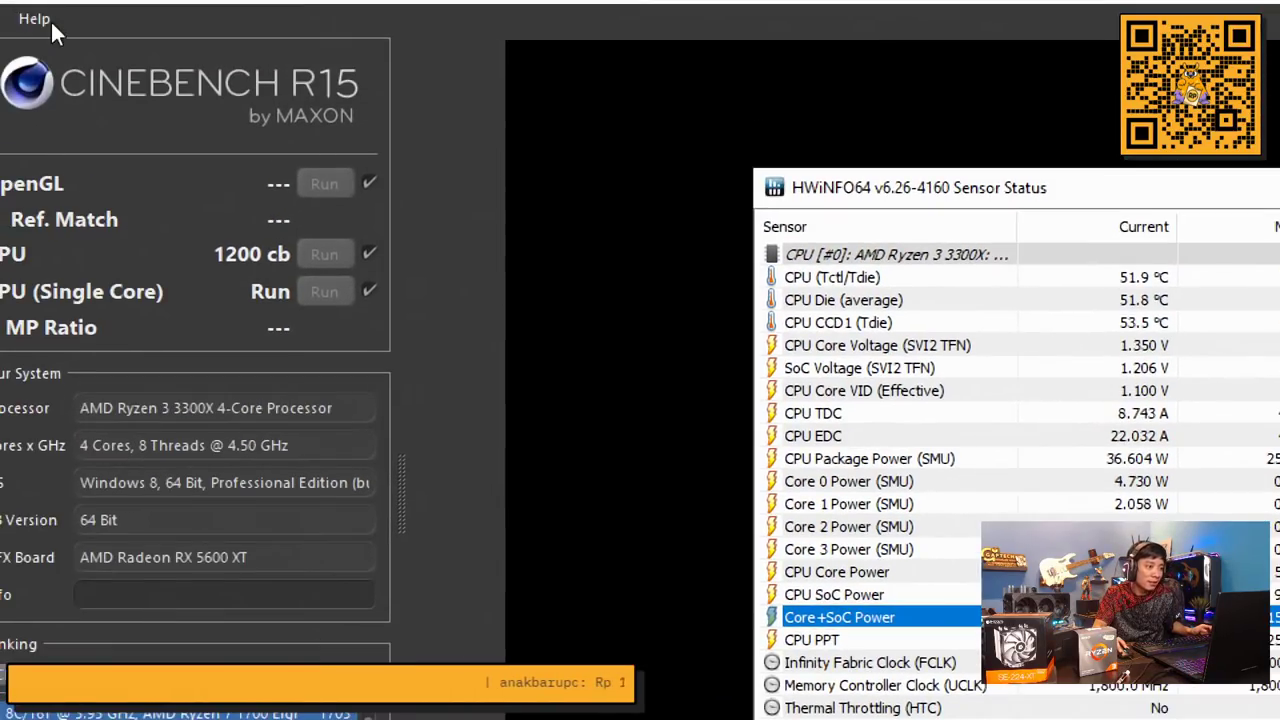
{"action": "scroll", "coordinate": [895, 334], "scroll_direction": "up", "scroll_amount": 3}
{"action": "scroll", "coordinate": [1095, 450], "scroll_direction": "up", "scroll_amount": 15}
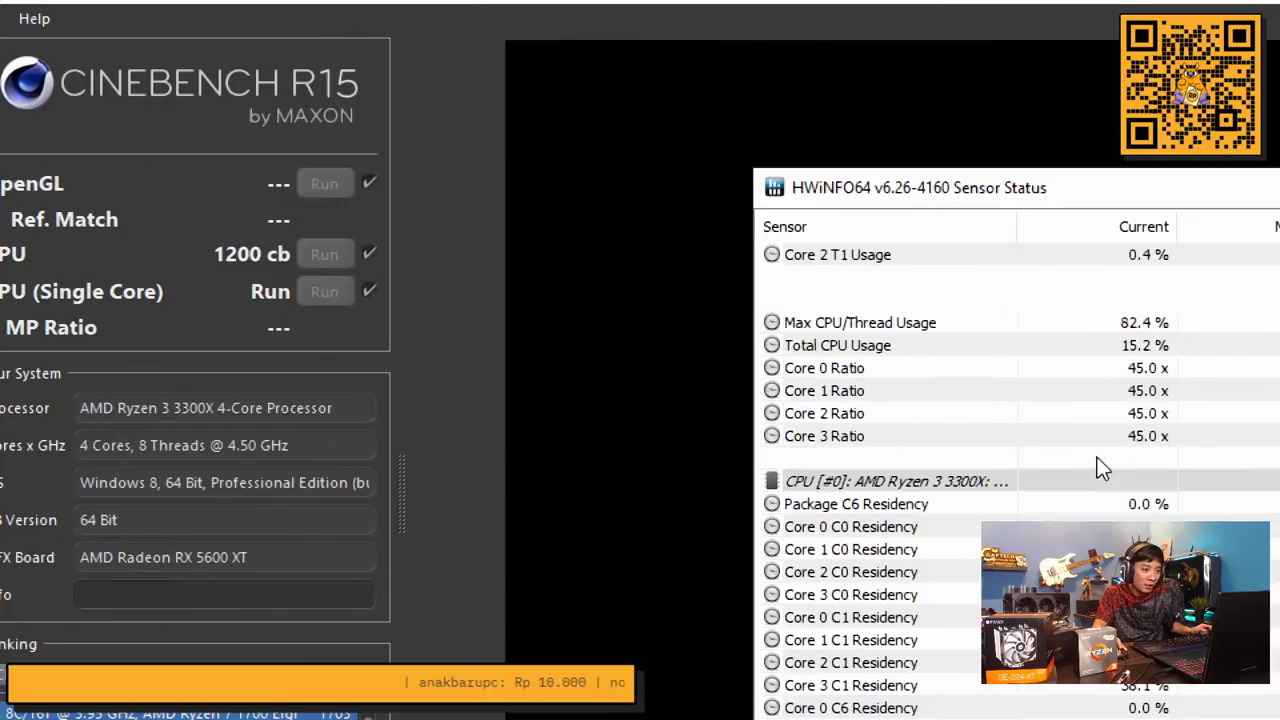
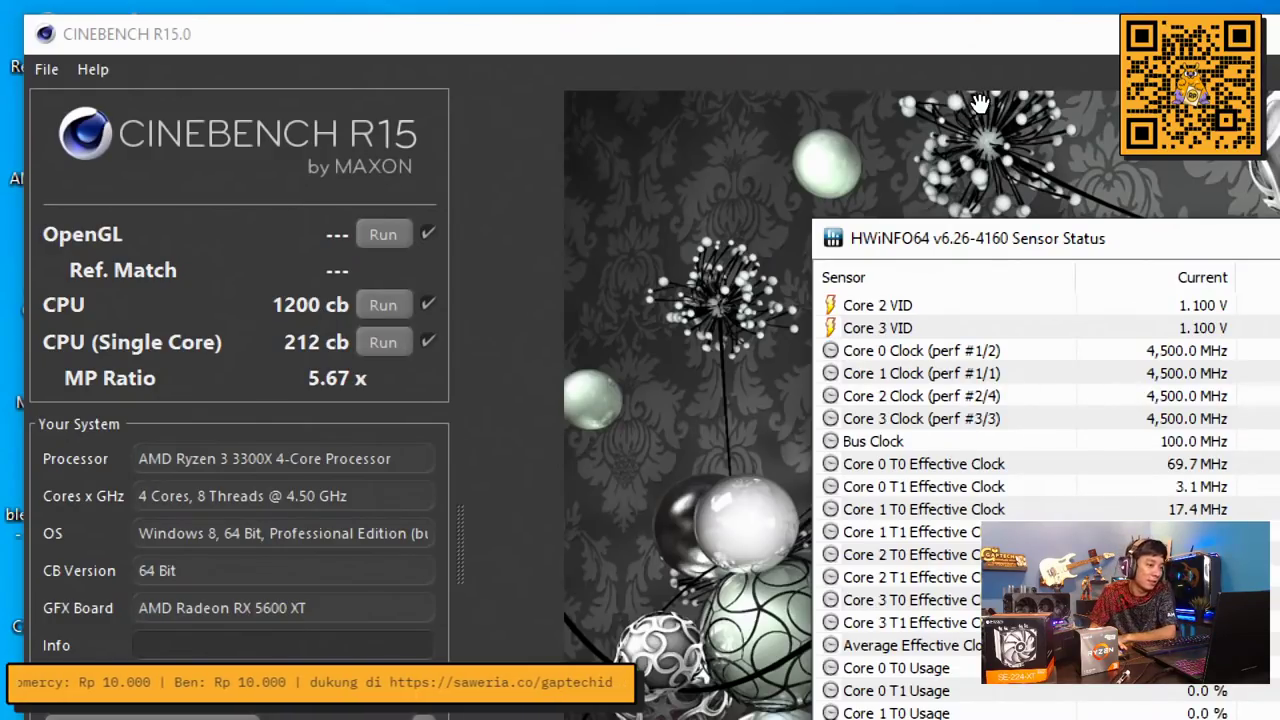
Close Cinebench R15 without saving the benchmark score and close the HWiNFO64 sensor window
{"action": "left_click_drag", "start_coordinate": [1042, 44], "coordinate": [230, 278]}
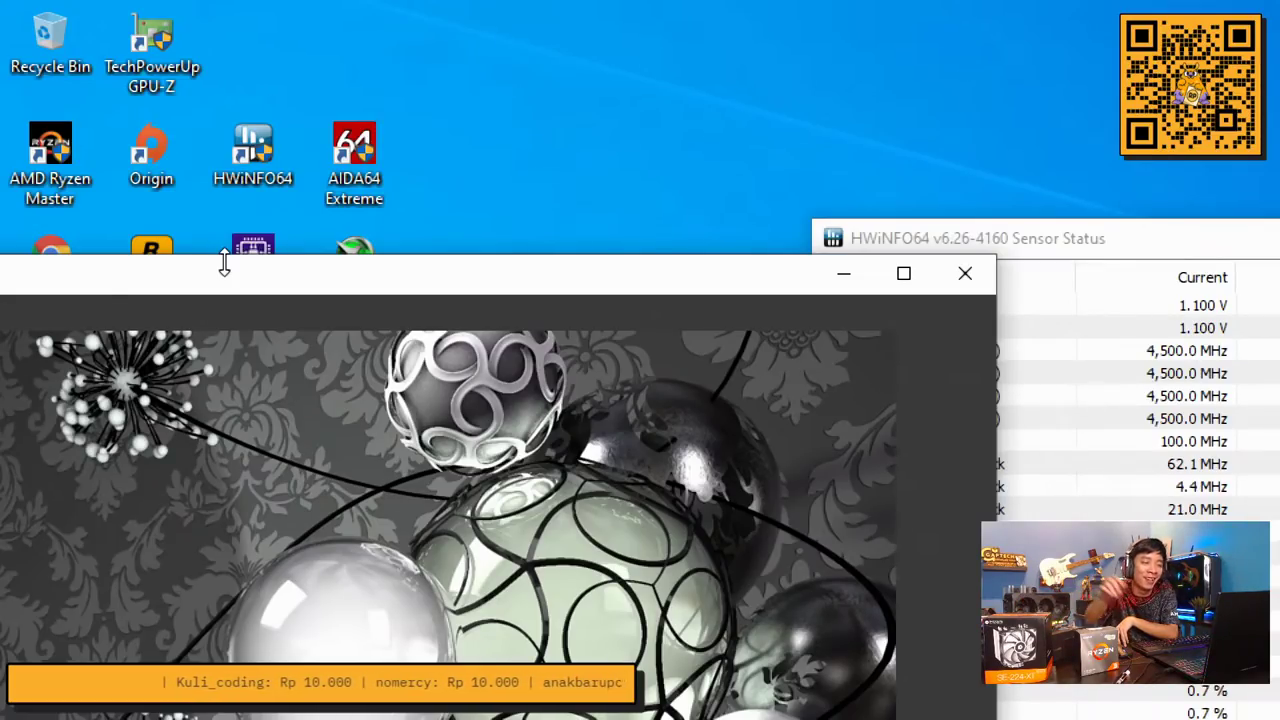
{"action": "left_click", "coordinate": [964, 274]}
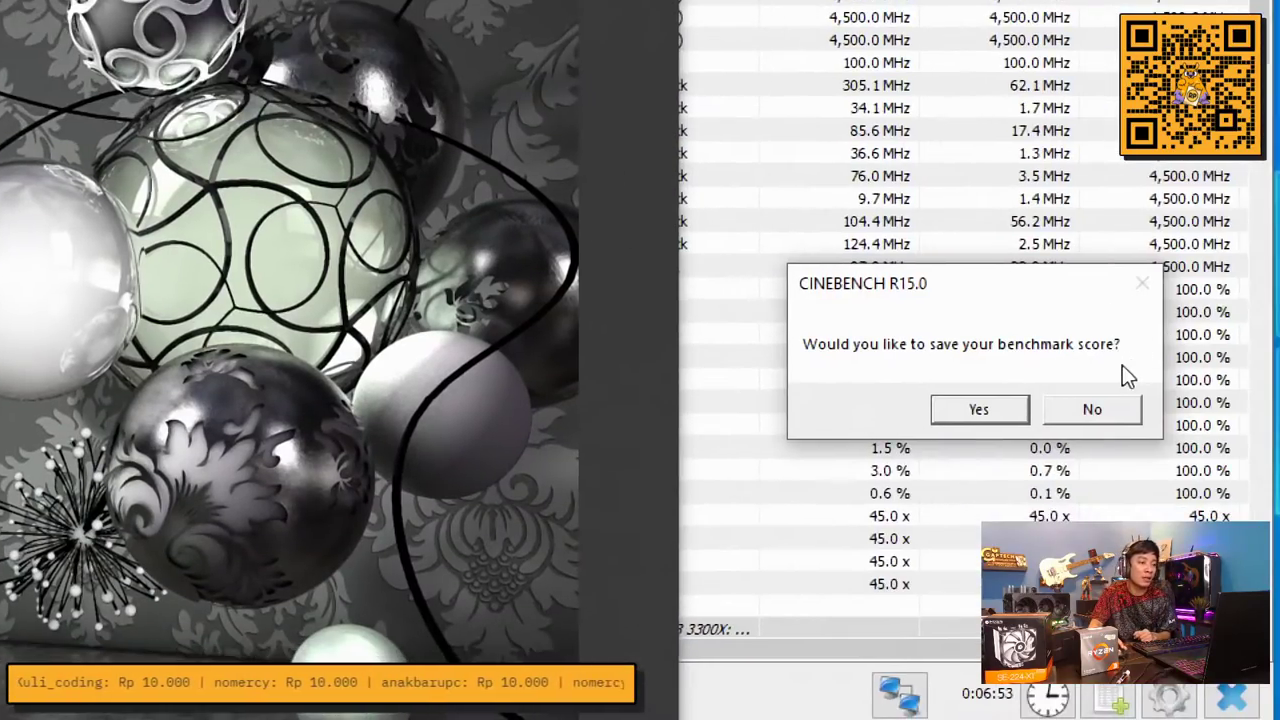
{"action": "left_click", "coordinate": [1105, 412]}
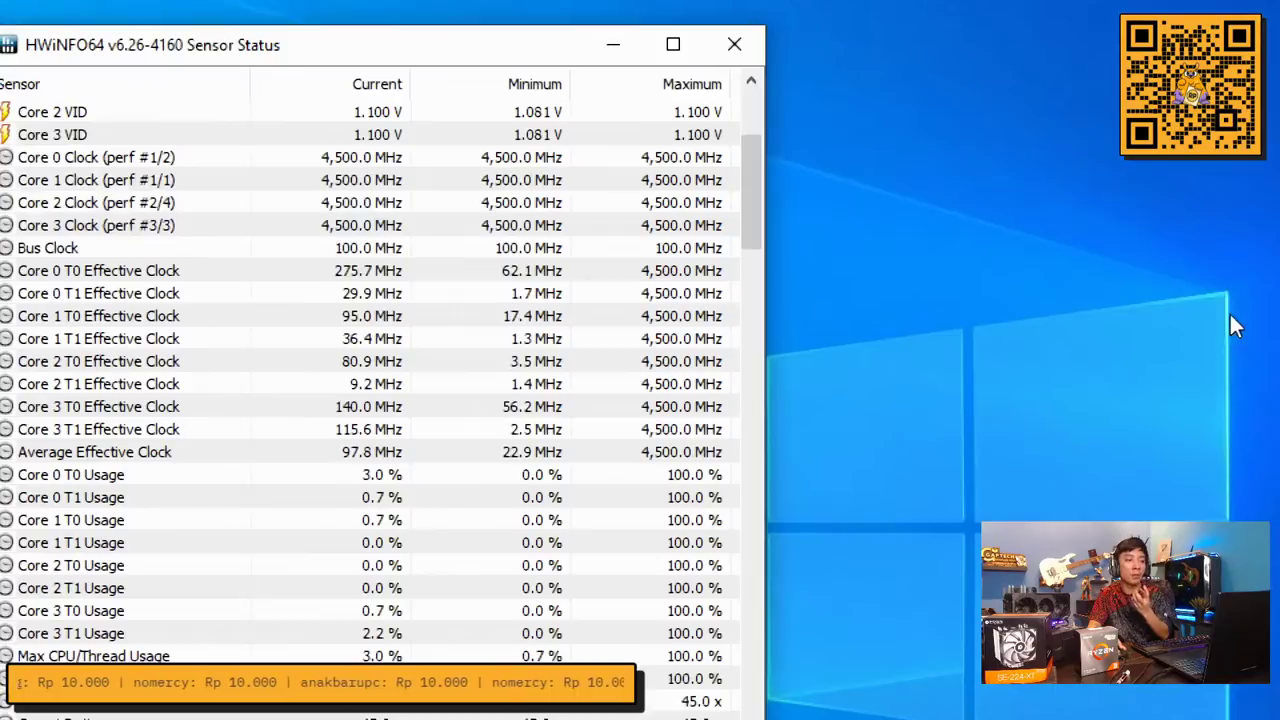
{"action": "left_click", "coordinate": [731, 52]}
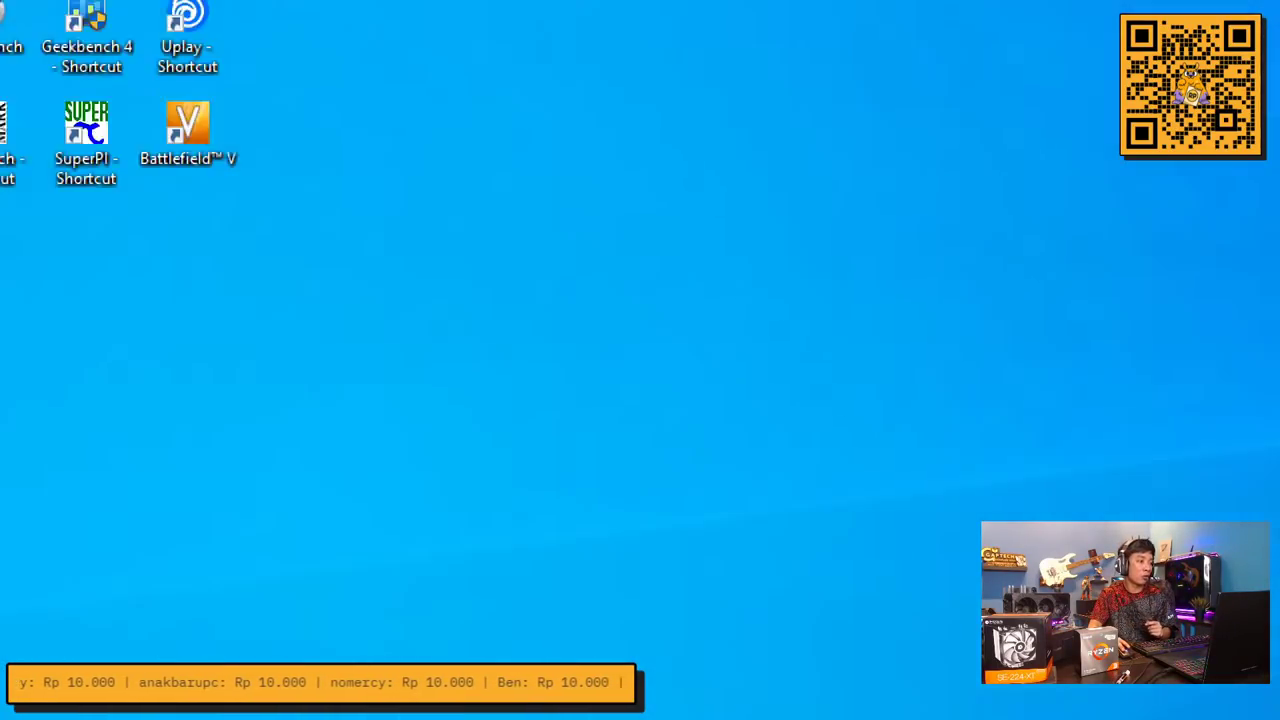
Reduce the Magnifier zoom to 100%
{"action": "left_click", "coordinate": [772, 692]}
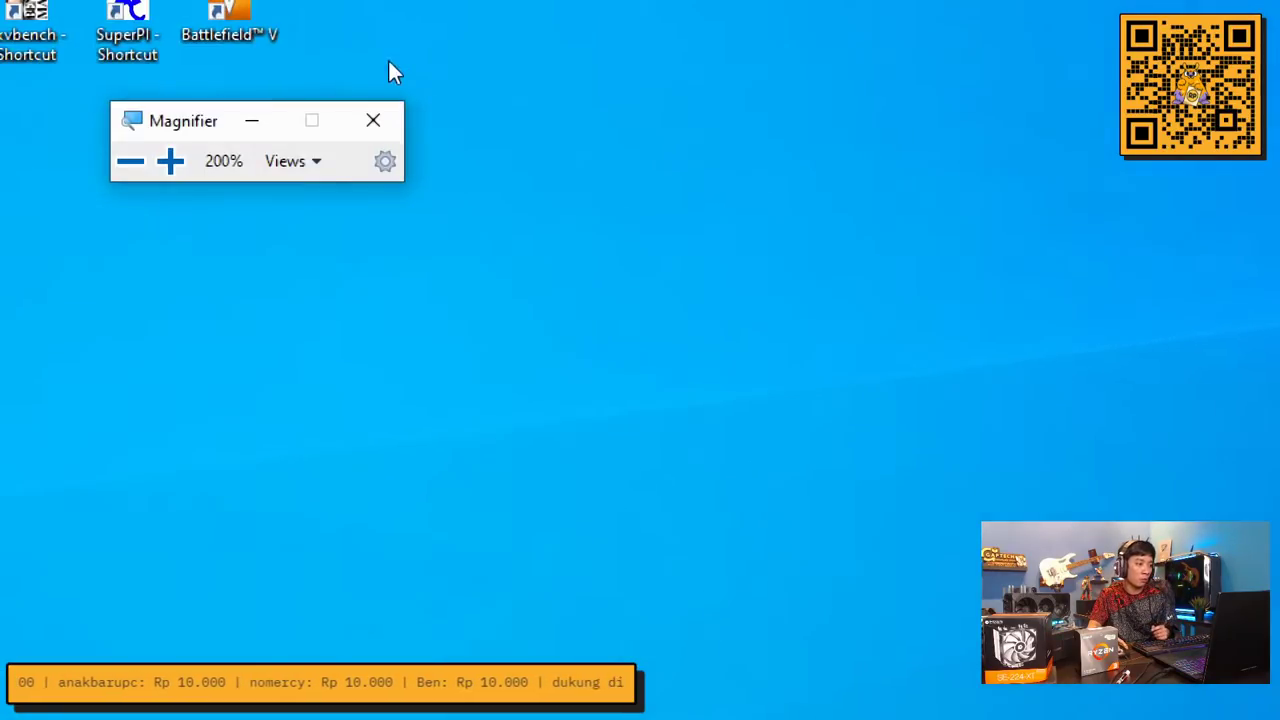
{"action": "left_click", "coordinate": [132, 168]}
{"action": "left_click", "coordinate": [120, 218]}
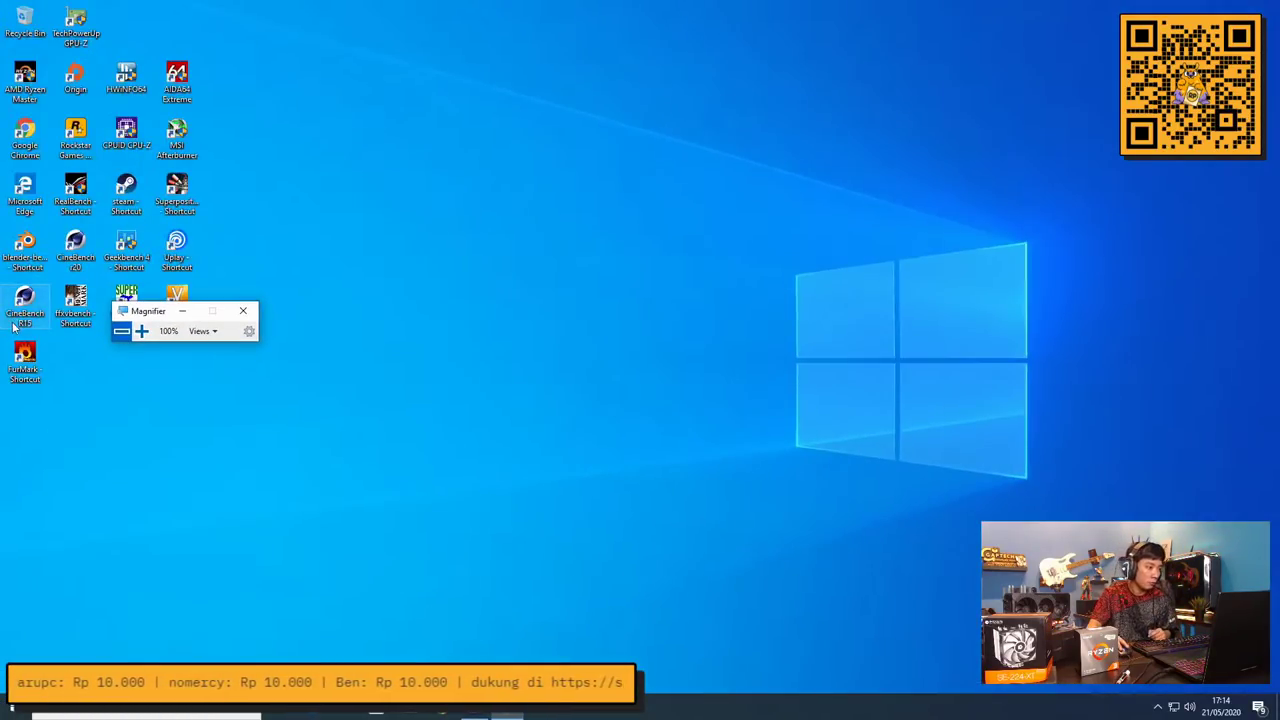
Launch TechPowerUp GPU-Z with permission to make changes, show its sensor readings and move its window to the middle of the desktop
{"action": "double_click", "coordinate": [76, 24]}
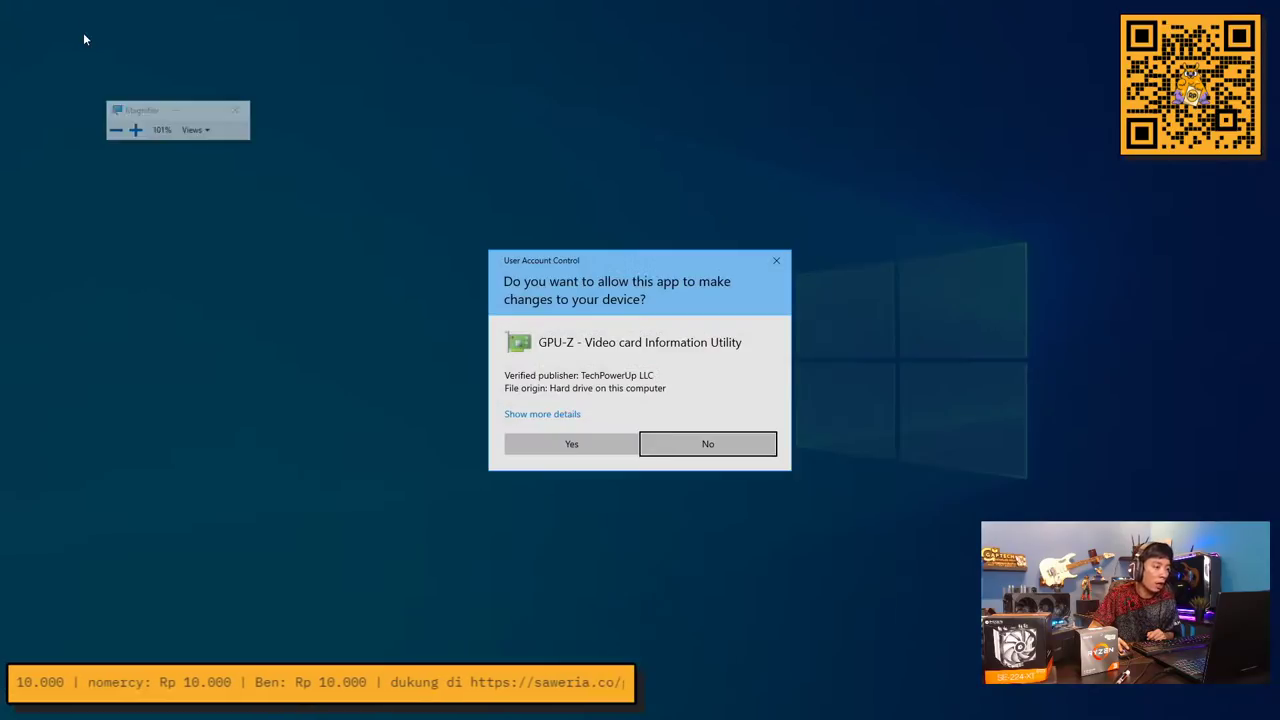
{"action": "left_click", "coordinate": [528, 437]}
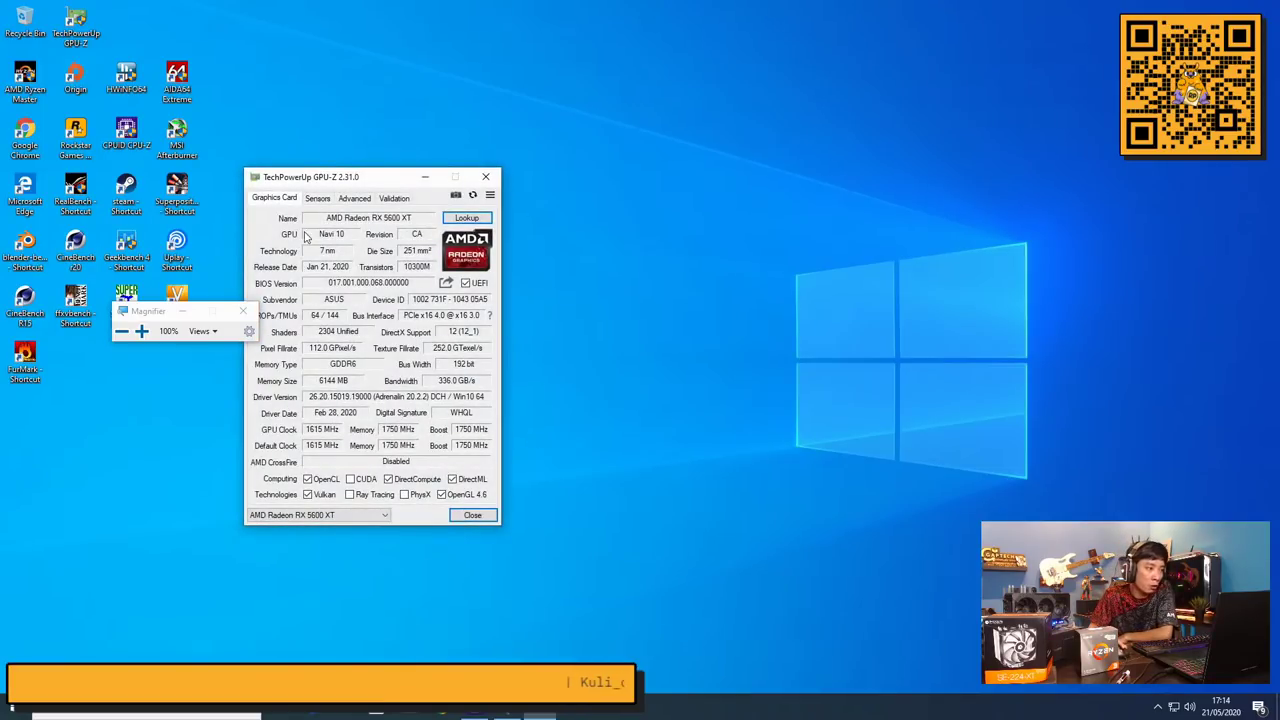
{"action": "left_click", "coordinate": [317, 198]}
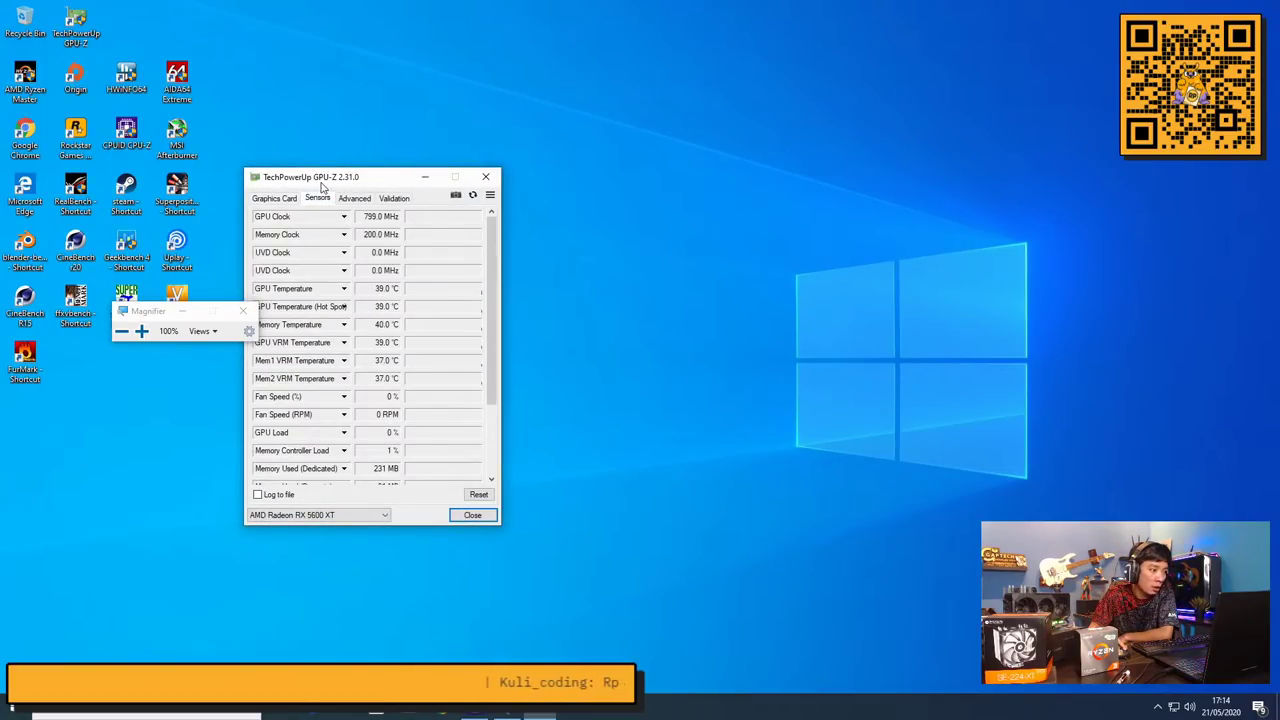
{"action": "left_click_drag", "start_coordinate": [327, 180], "coordinate": [599, 189]}
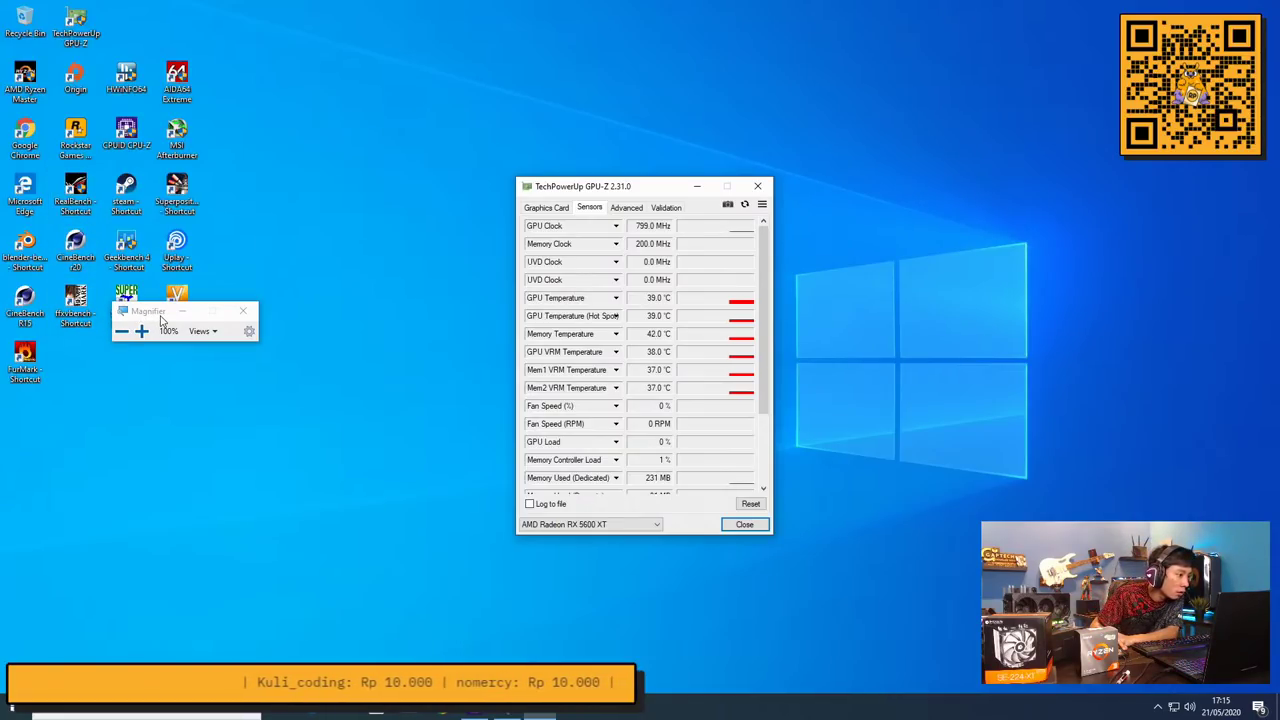
Move Magnifier clear of the desktop icons, launch Steam and log in with the account password
{"action": "left_click_drag", "start_coordinate": [161, 321], "coordinate": [235, 371]}
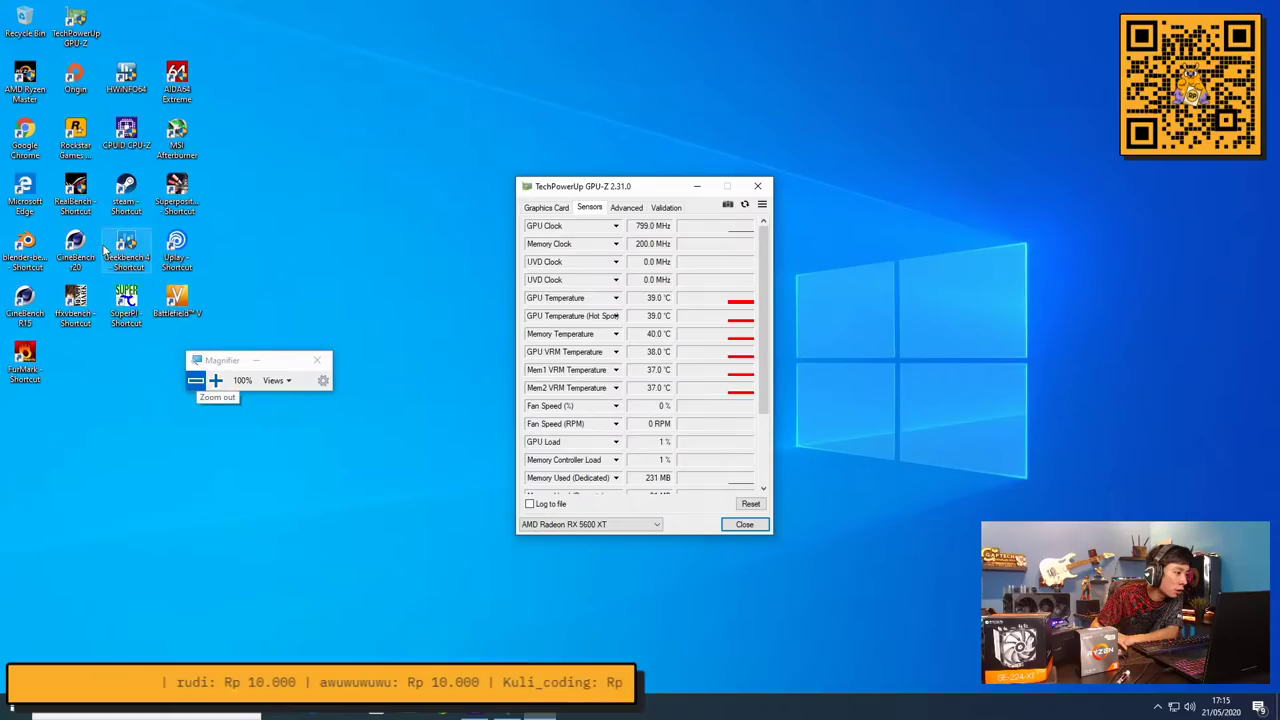
{"action": "left_click", "coordinate": [128, 200]}
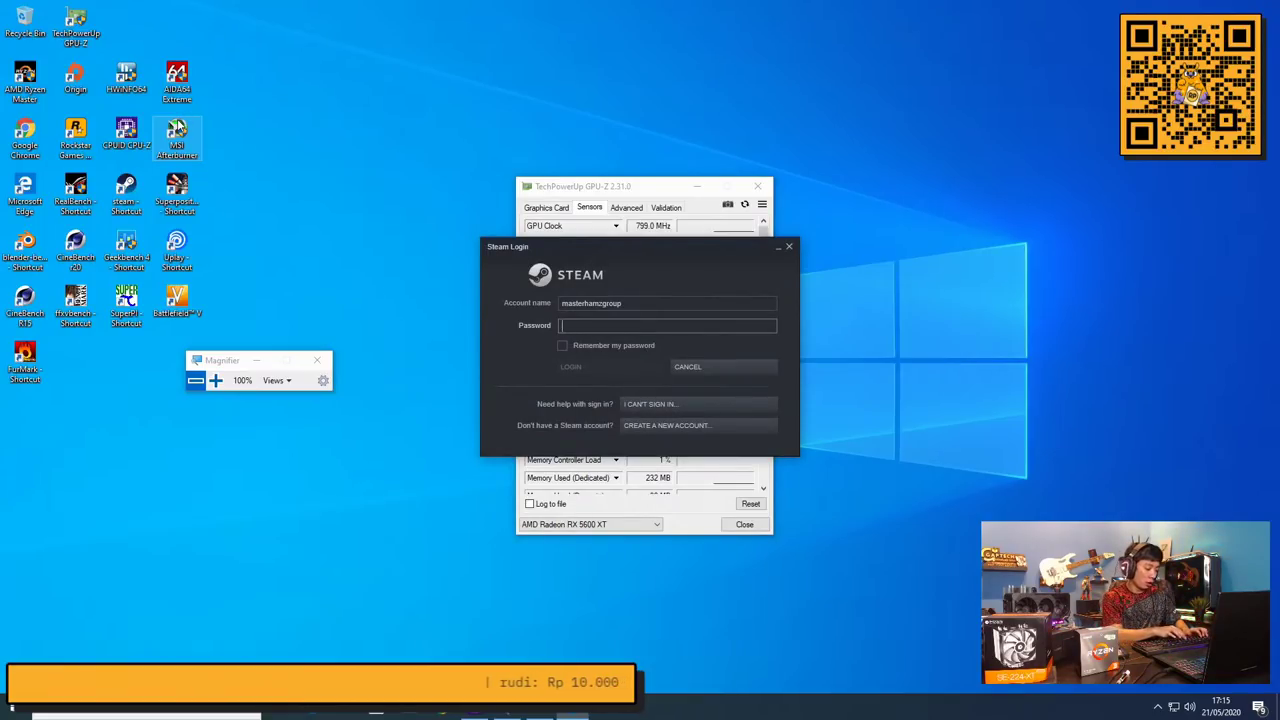
{"action": "type", "text": "••••"}
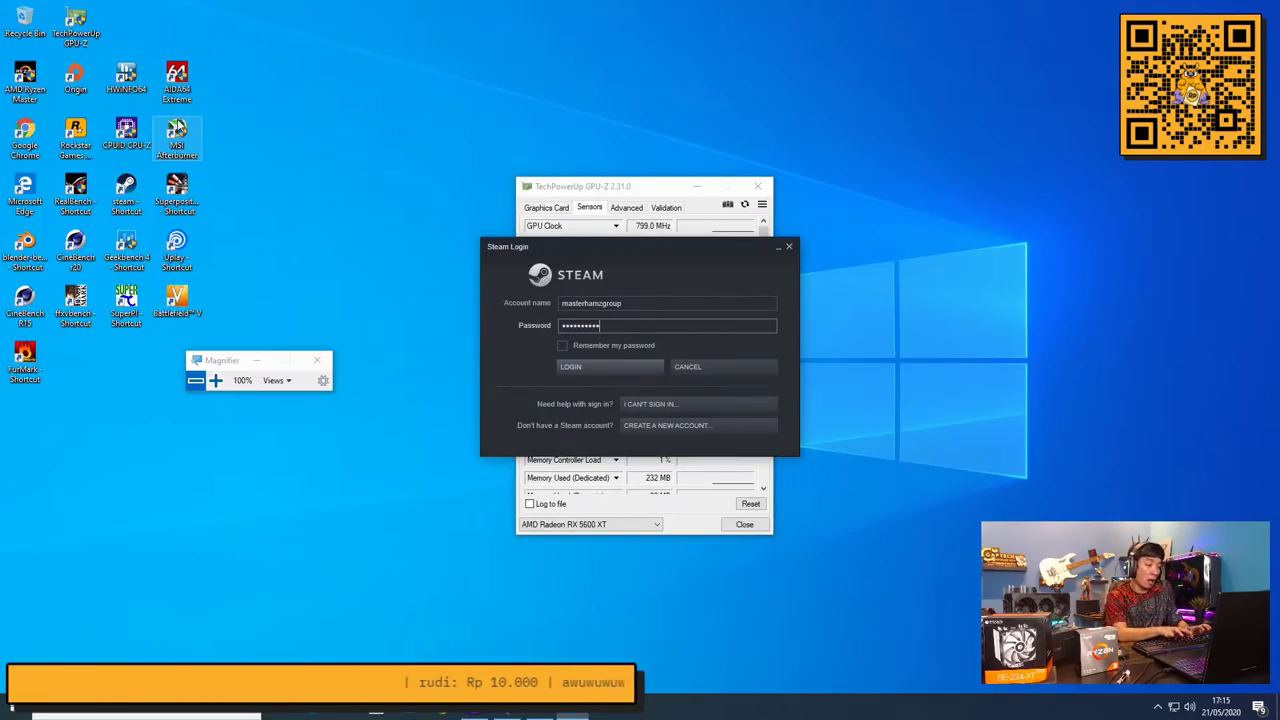
{"action": "key", "text": "Return"}
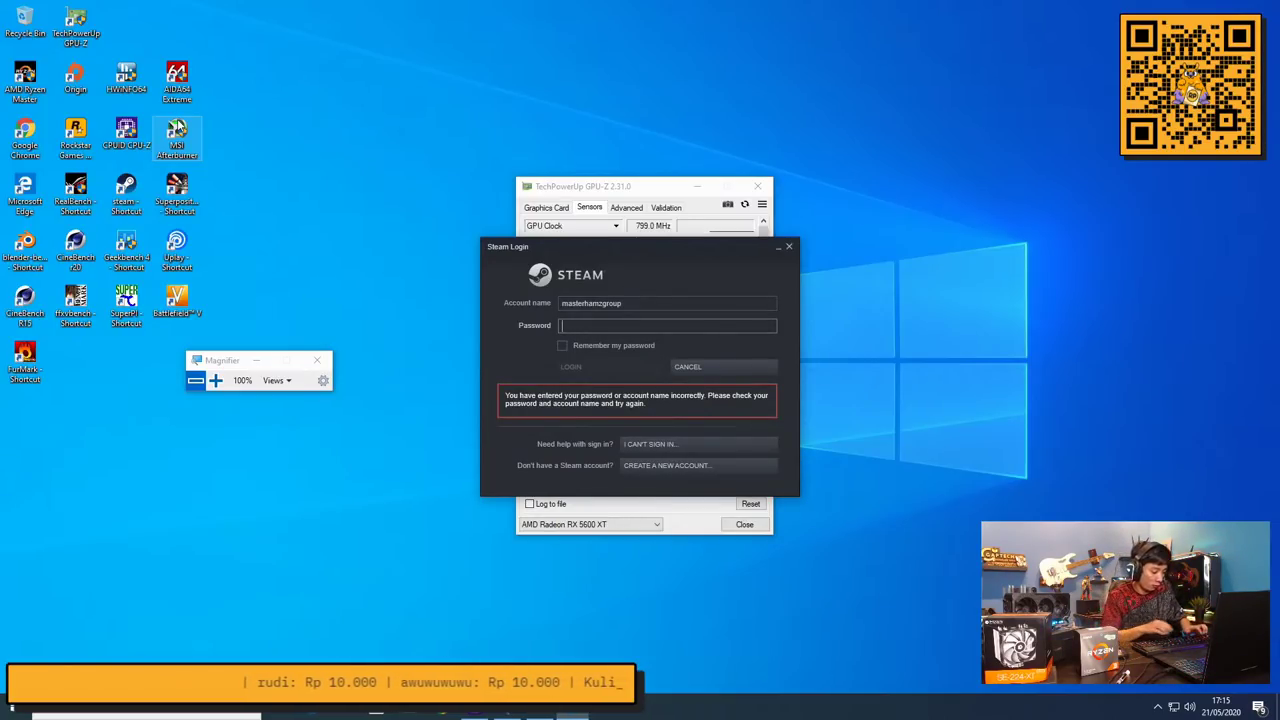
{"action": "type", "text": "*************"}
{"action": "key", "text": "Return"}
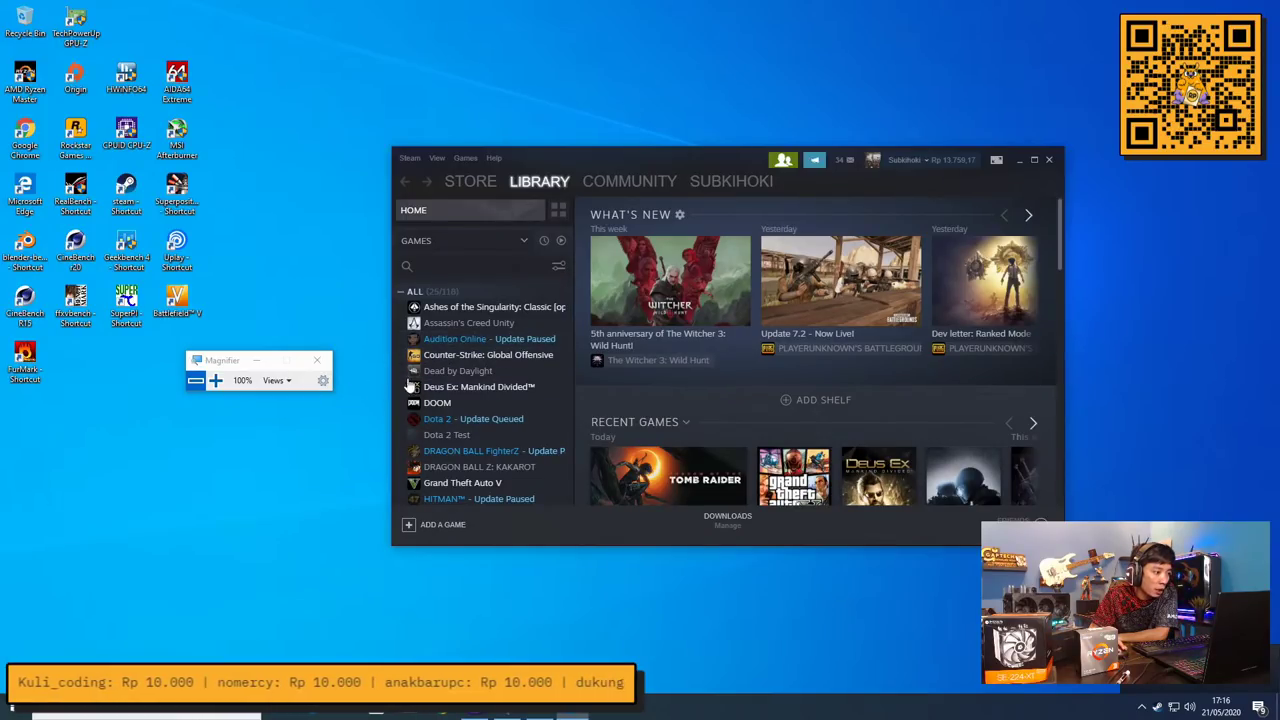
Review the Steam library's games, viewing the pages of Grand Theft Auto V, Shadow of the Tomb Raider, The Witcher 3 and Counter-Strike: Global Offensive
{"action": "left_click", "coordinate": [784, 161]}
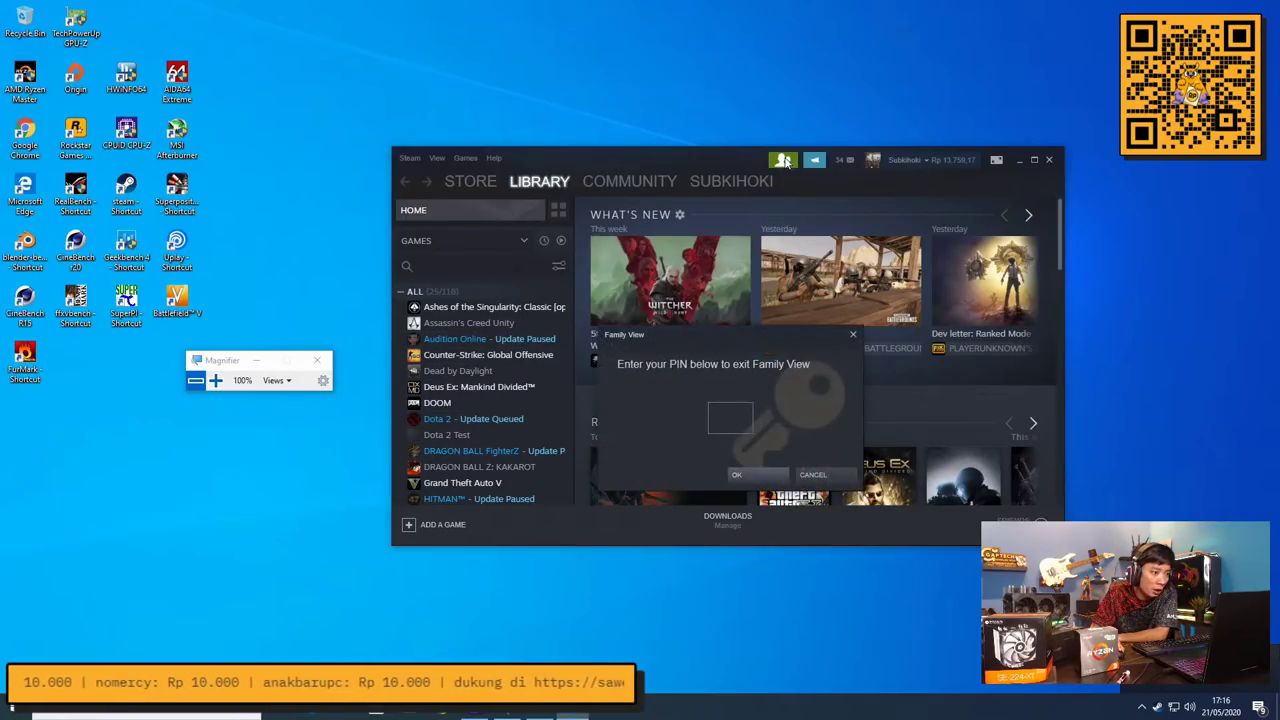
{"action": "left_click", "coordinate": [813, 474]}
{"action": "scroll", "coordinate": [520, 400], "scroll_direction": "down", "scroll_amount": 3}
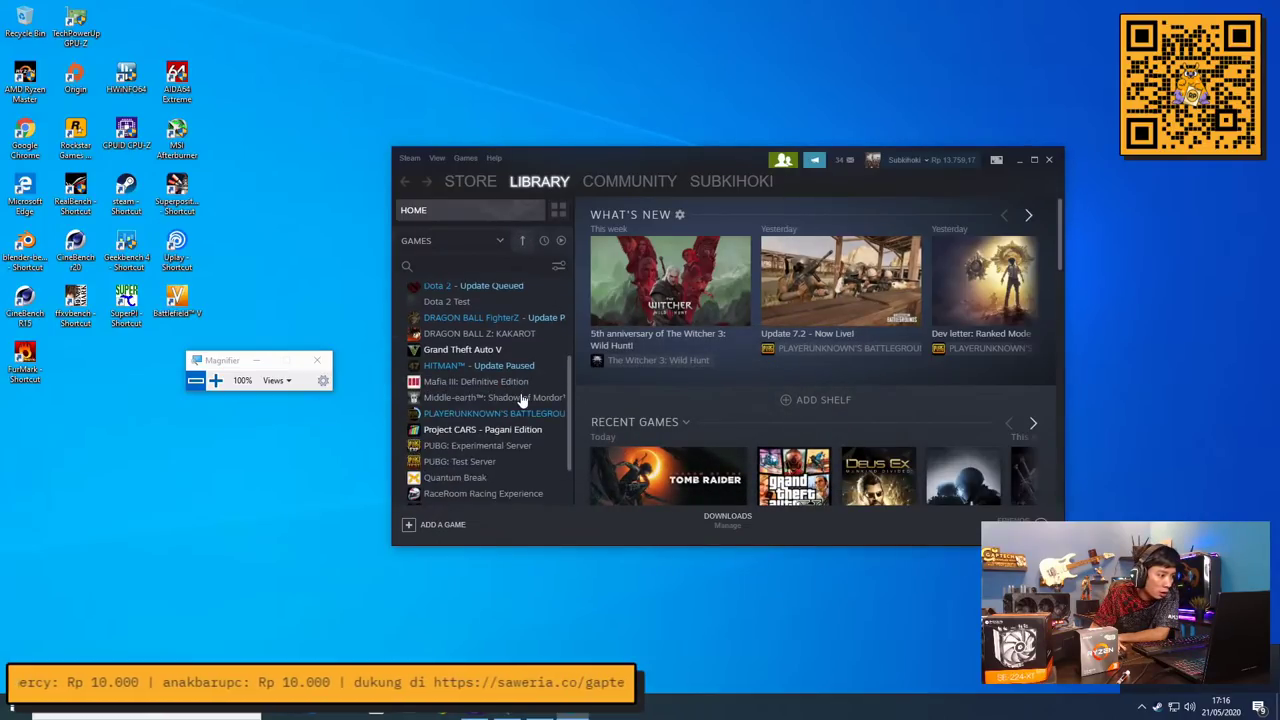
{"action": "left_click", "coordinate": [470, 352]}
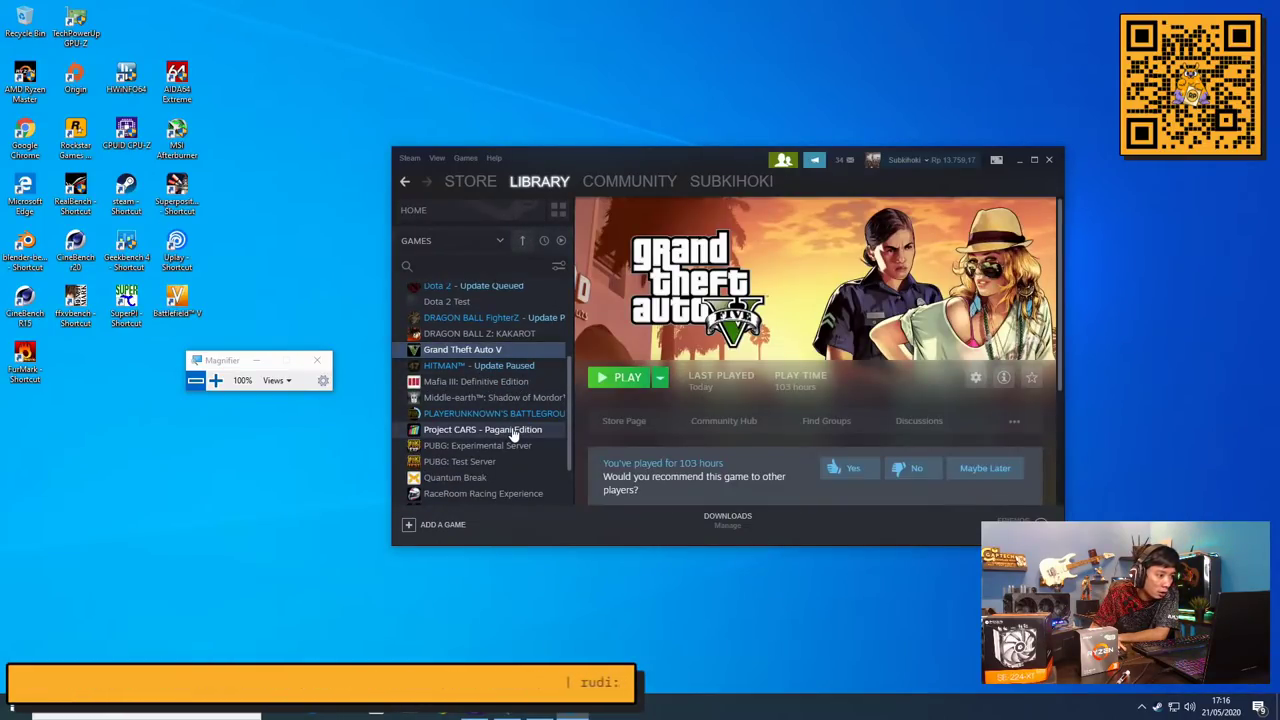
{"action": "scroll", "coordinate": [512, 432], "scroll_direction": "down", "scroll_amount": 1}
{"action": "left_click", "coordinate": [500, 466]}
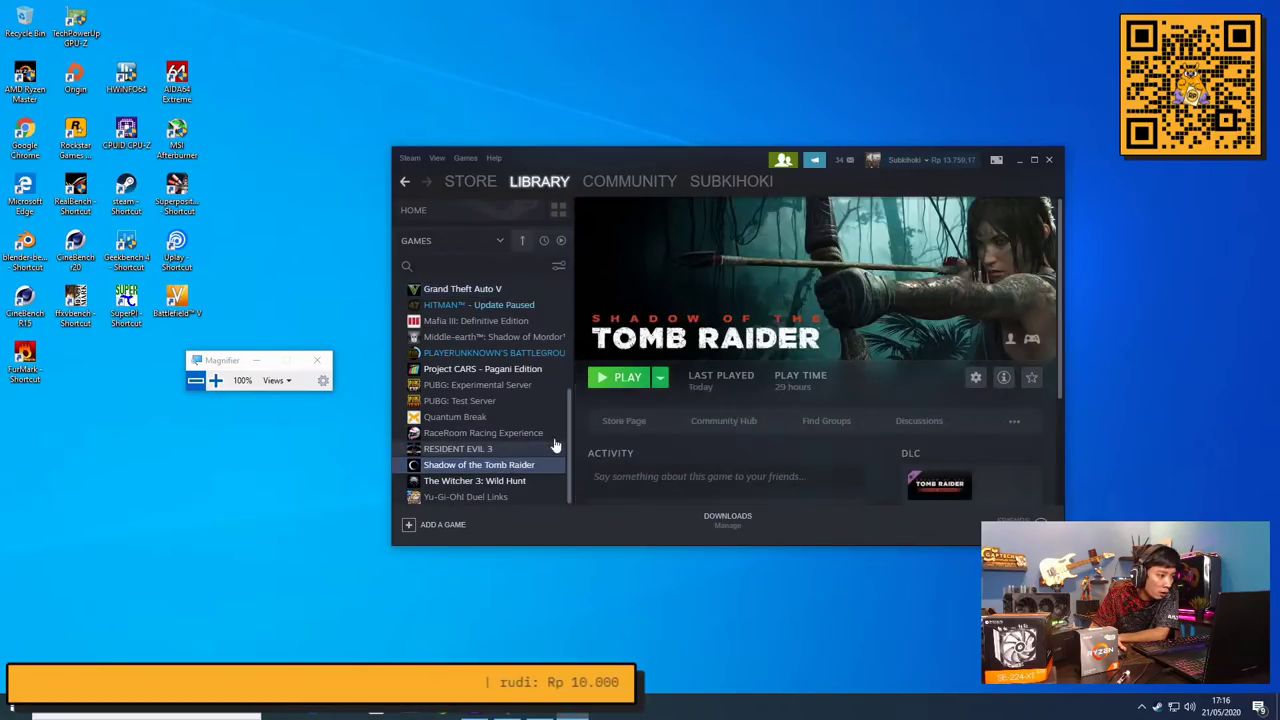
{"action": "left_click", "coordinate": [488, 481]}
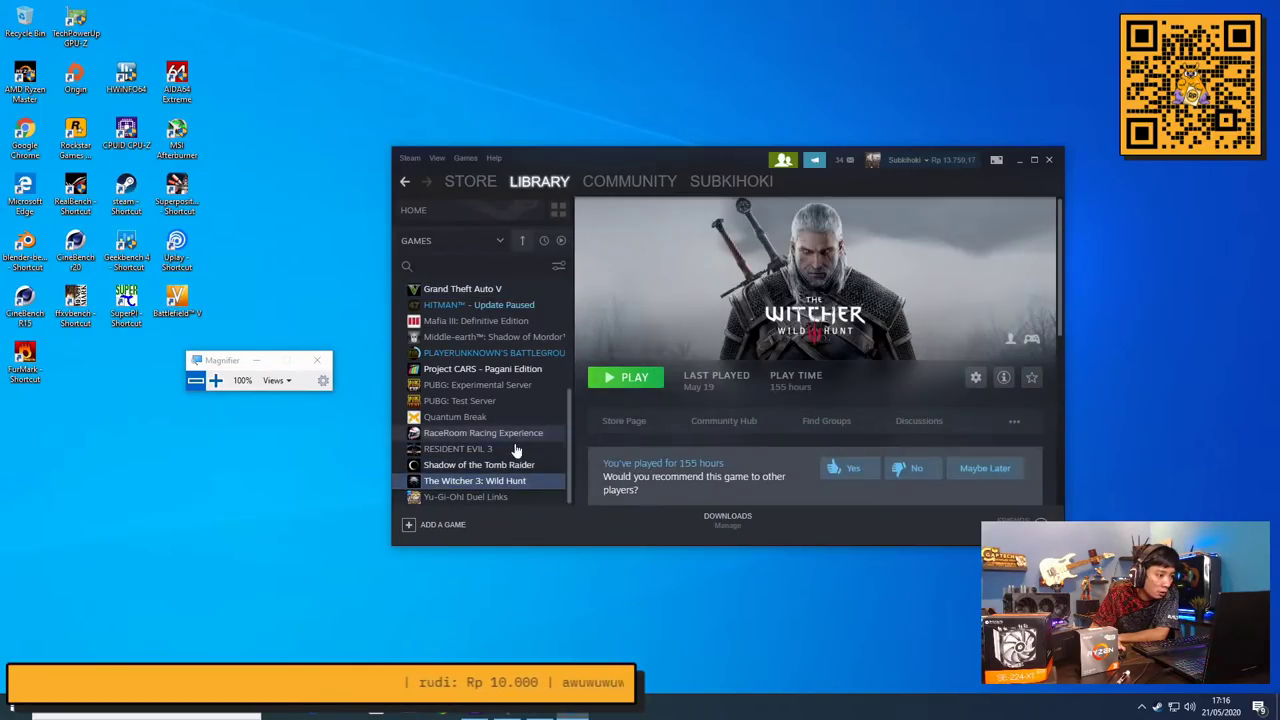
{"action": "scroll", "coordinate": [500, 470], "scroll_direction": "up", "scroll_amount": 4}
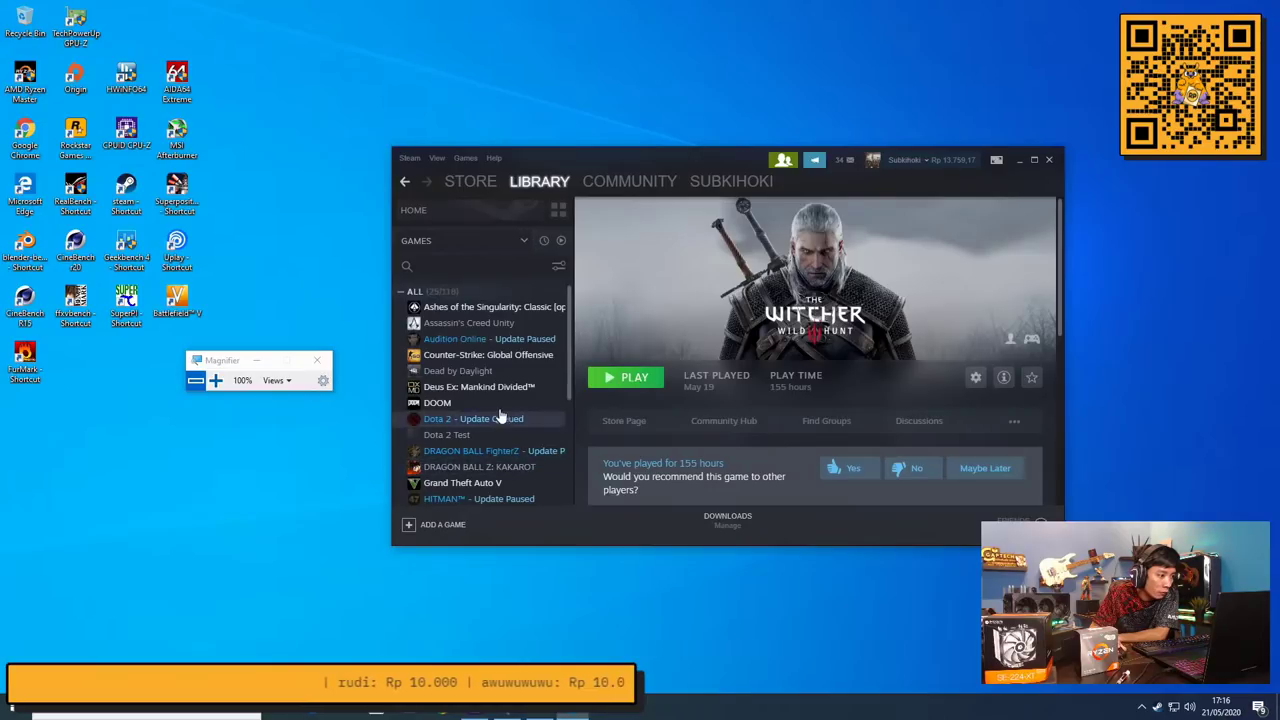
{"action": "left_click", "coordinate": [515, 356]}
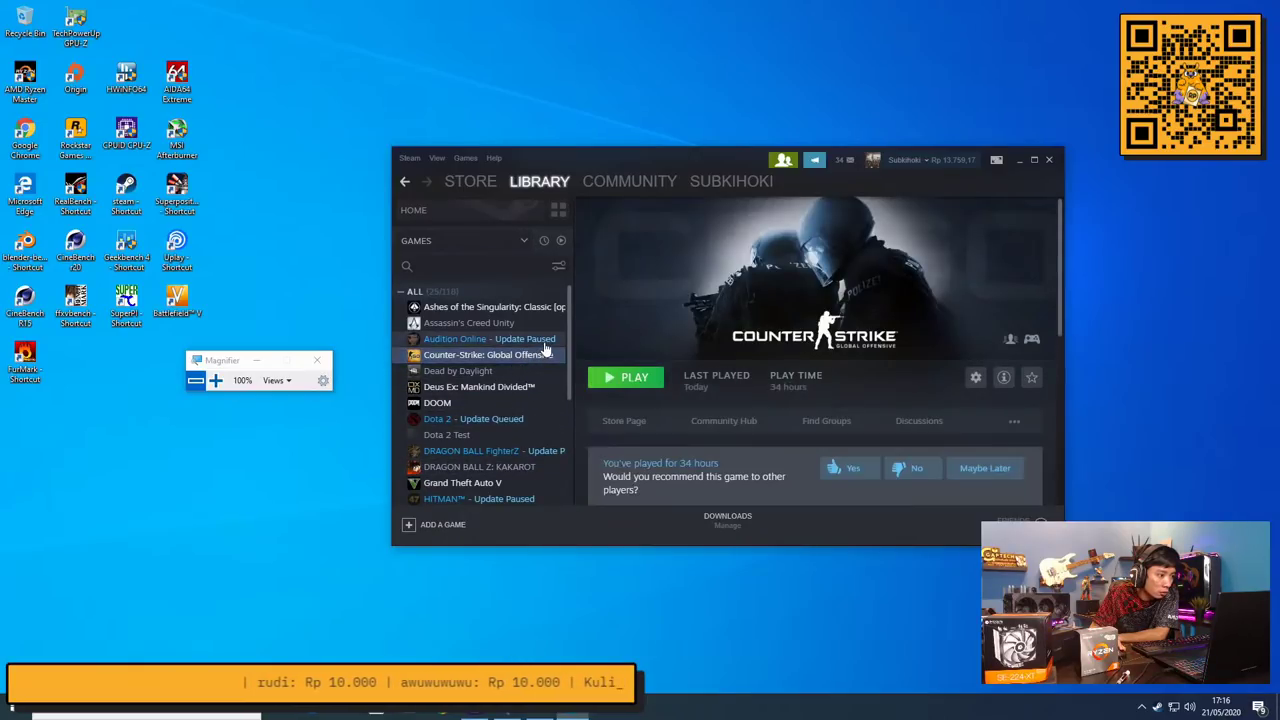
{"action": "scroll", "coordinate": [494, 370], "scroll_direction": "down", "scroll_amount": 4}
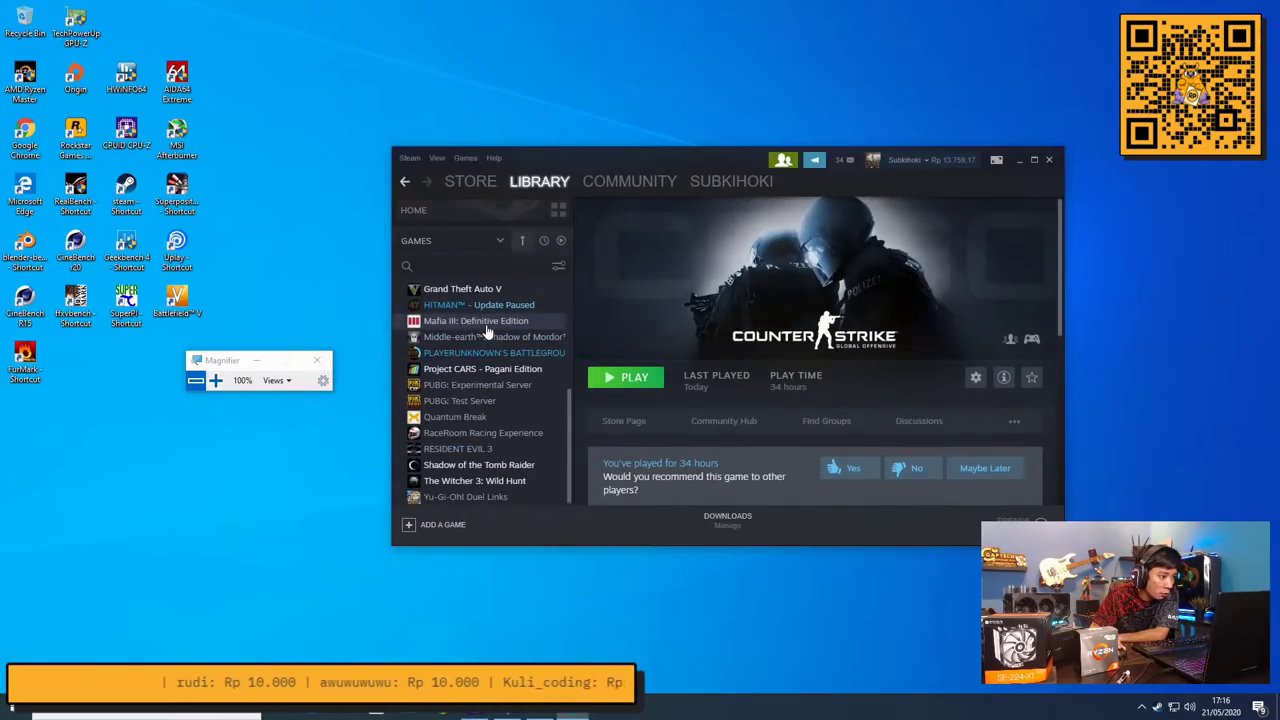
{"action": "scroll", "coordinate": [488, 345], "scroll_direction": "up", "scroll_amount": 4}
{"action": "scroll", "coordinate": [484, 332], "scroll_direction": "down", "scroll_amount": 4}
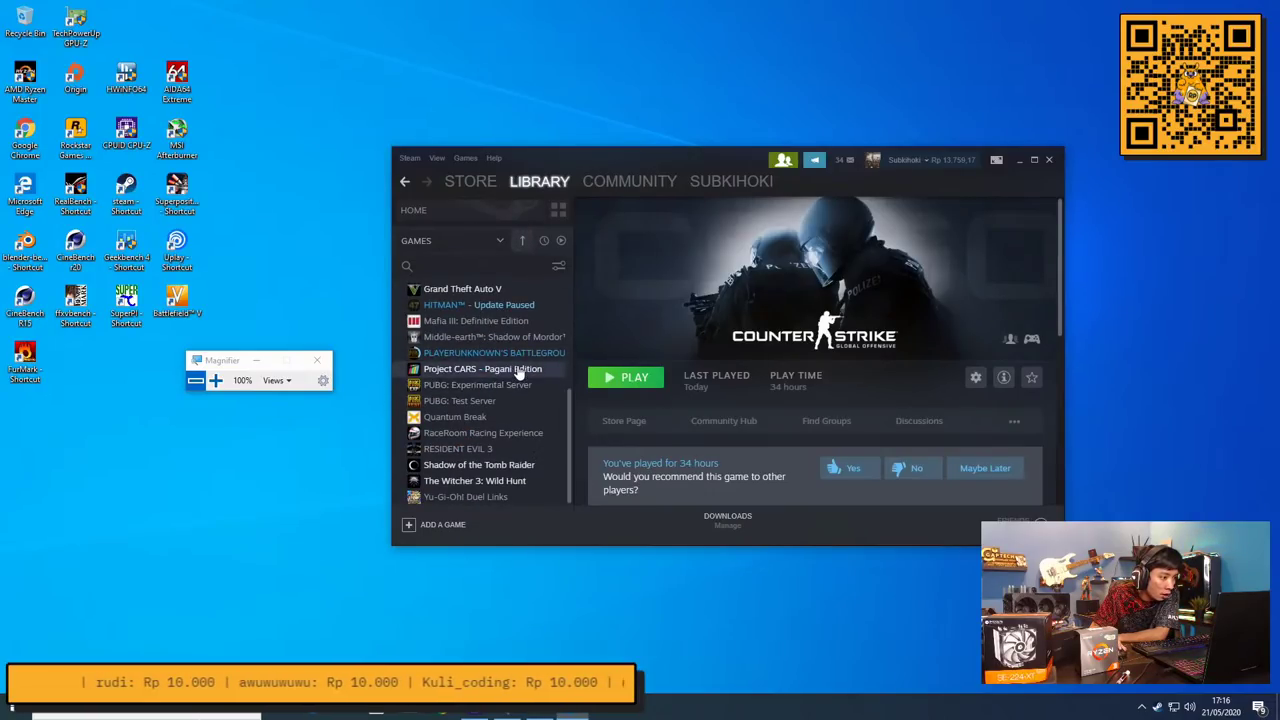
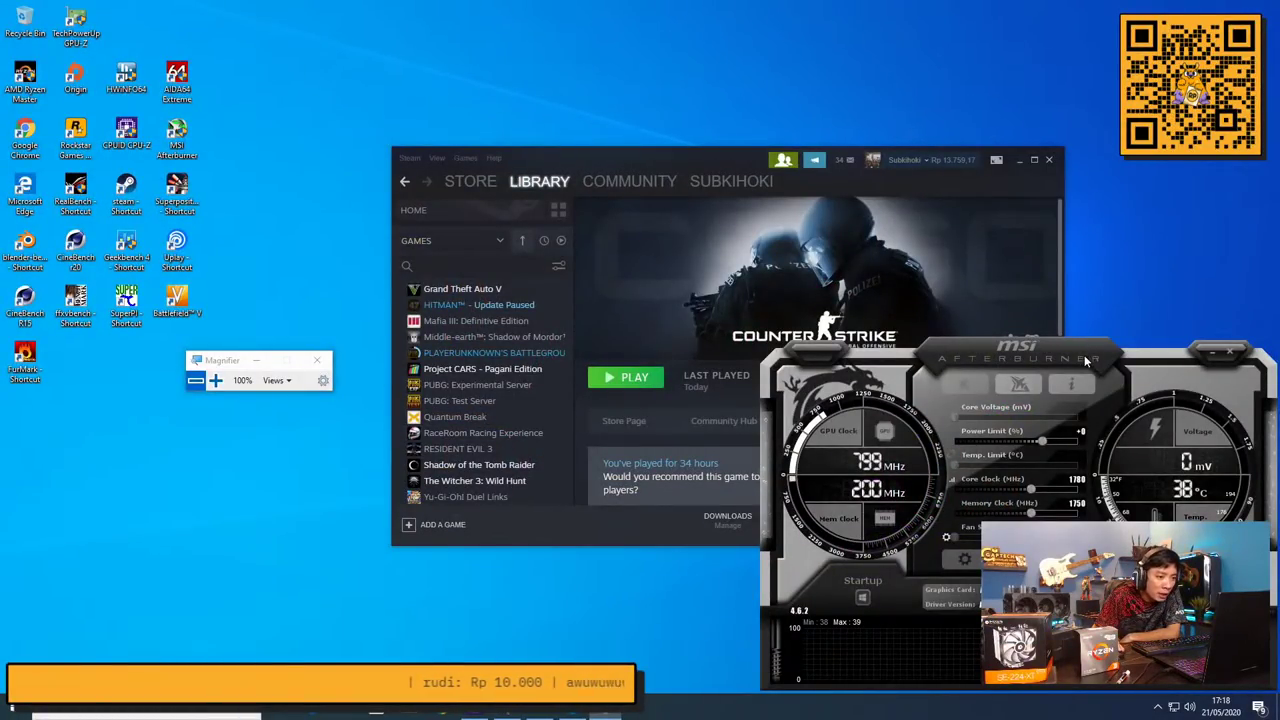
Move the MSI Afterburner window over the Steam library and open its hardware monitoring properties
{"action": "left_click_drag", "start_coordinate": [1086, 350], "coordinate": [715, 239]}
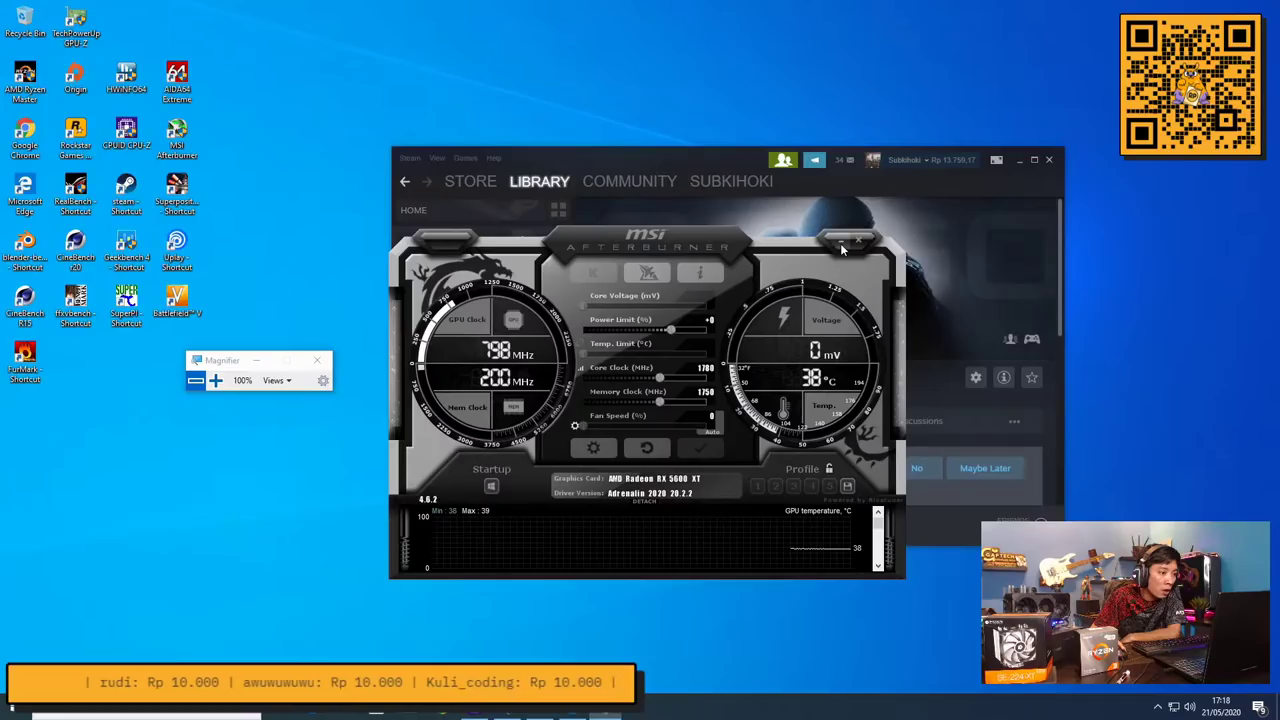
{"action": "left_click", "coordinate": [595, 449]}
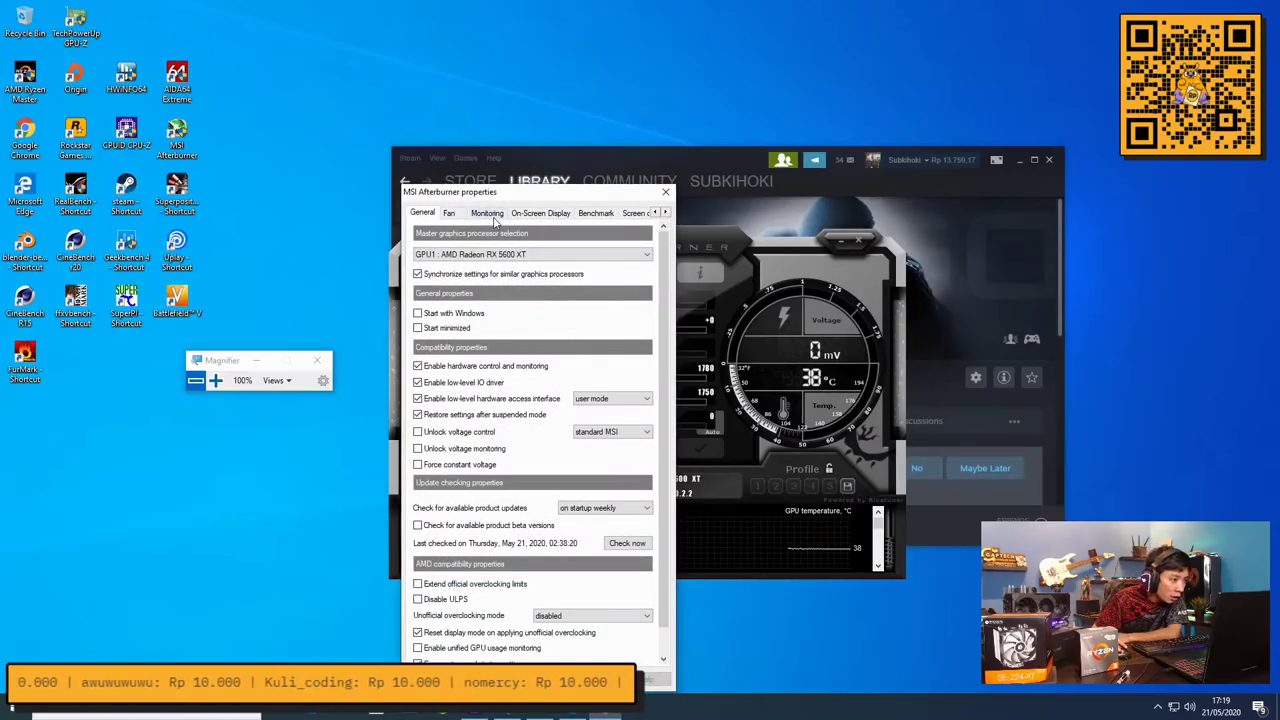
{"action": "left_click", "coordinate": [535, 213]}
{"action": "left_click", "coordinate": [499, 215]}
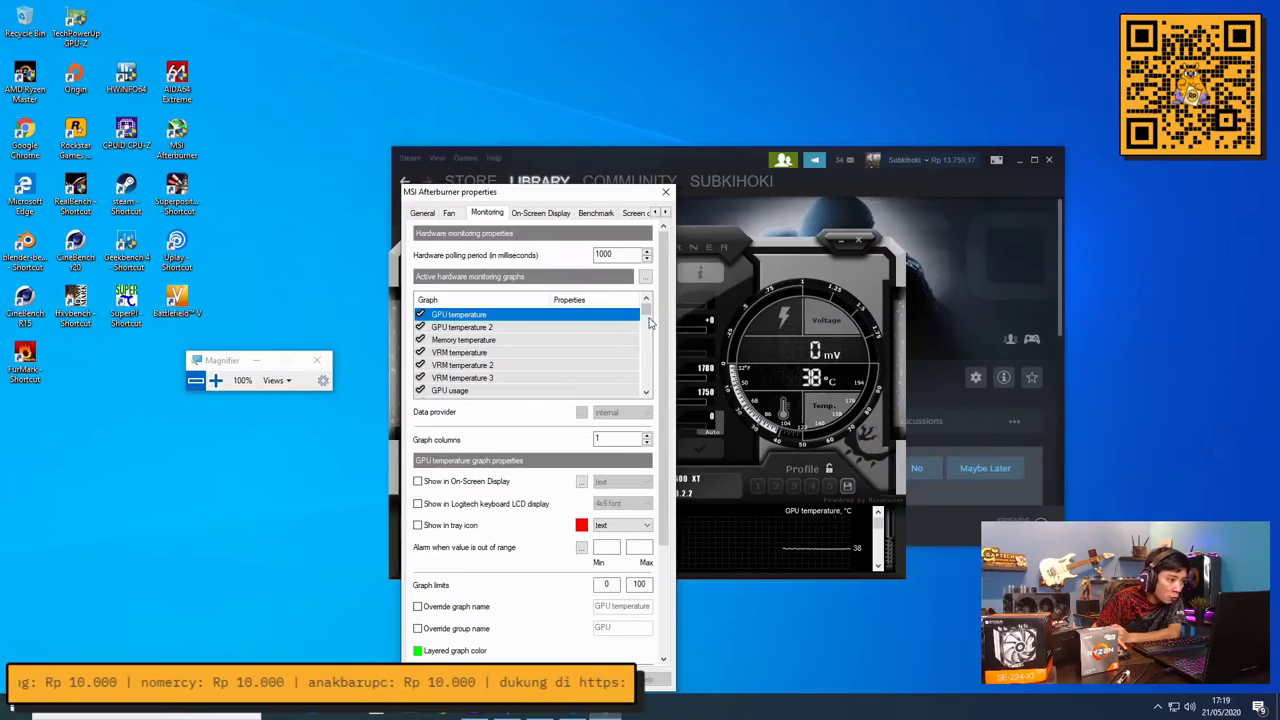
Magnify the screen to 200% and enable the GPU temperature graph in Afterburner's On-Screen Display
{"action": "left_click", "coordinate": [215, 380]}
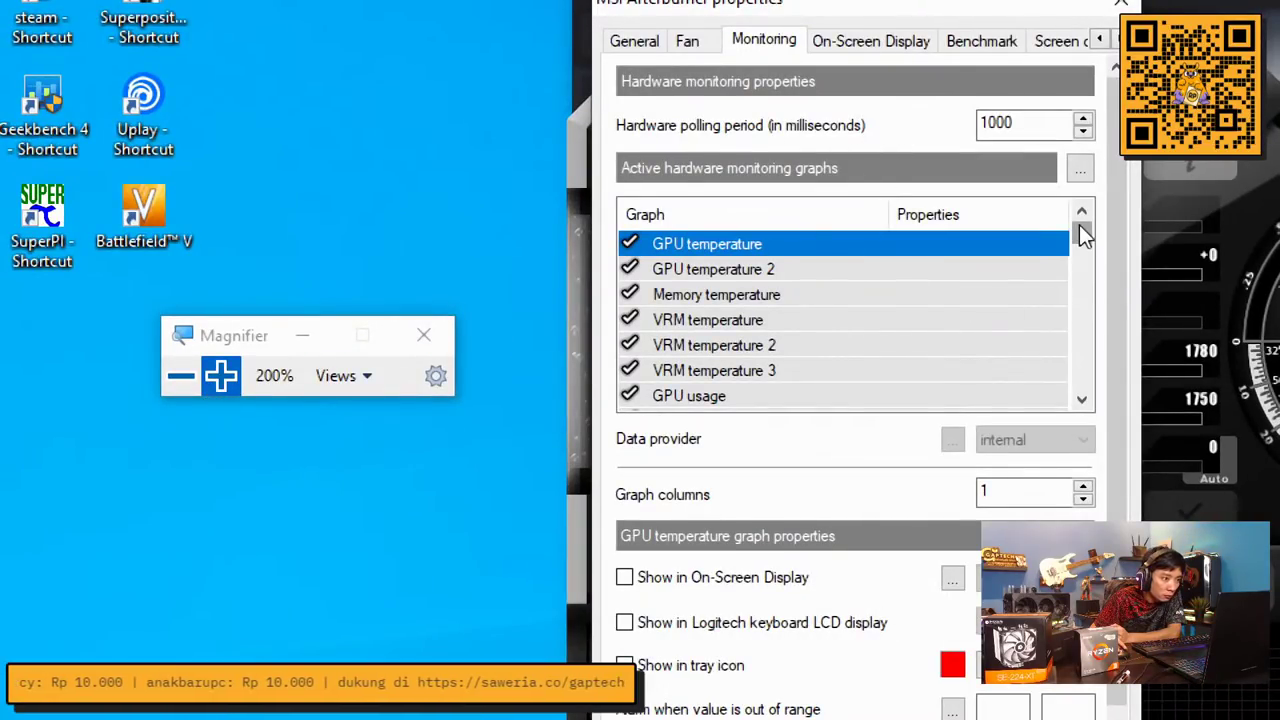
{"action": "mouse_move", "coordinate": [1014, 242]}
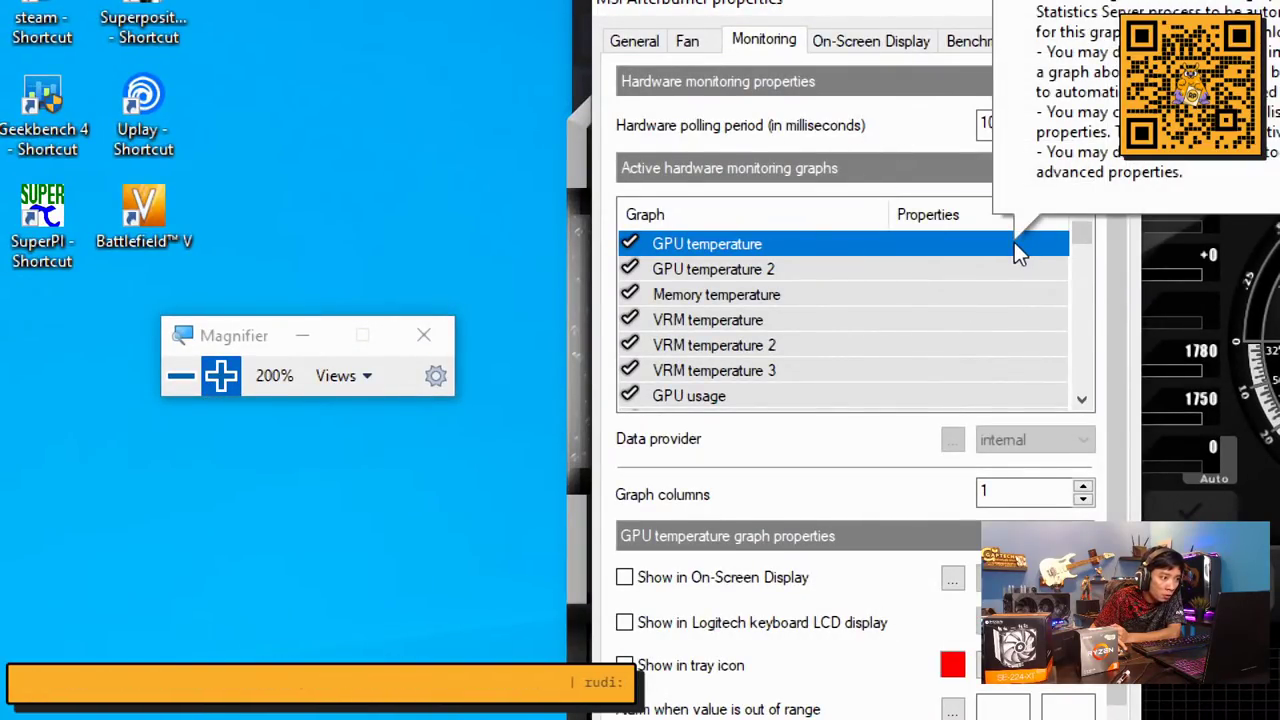
{"action": "left_click", "coordinate": [625, 579]}
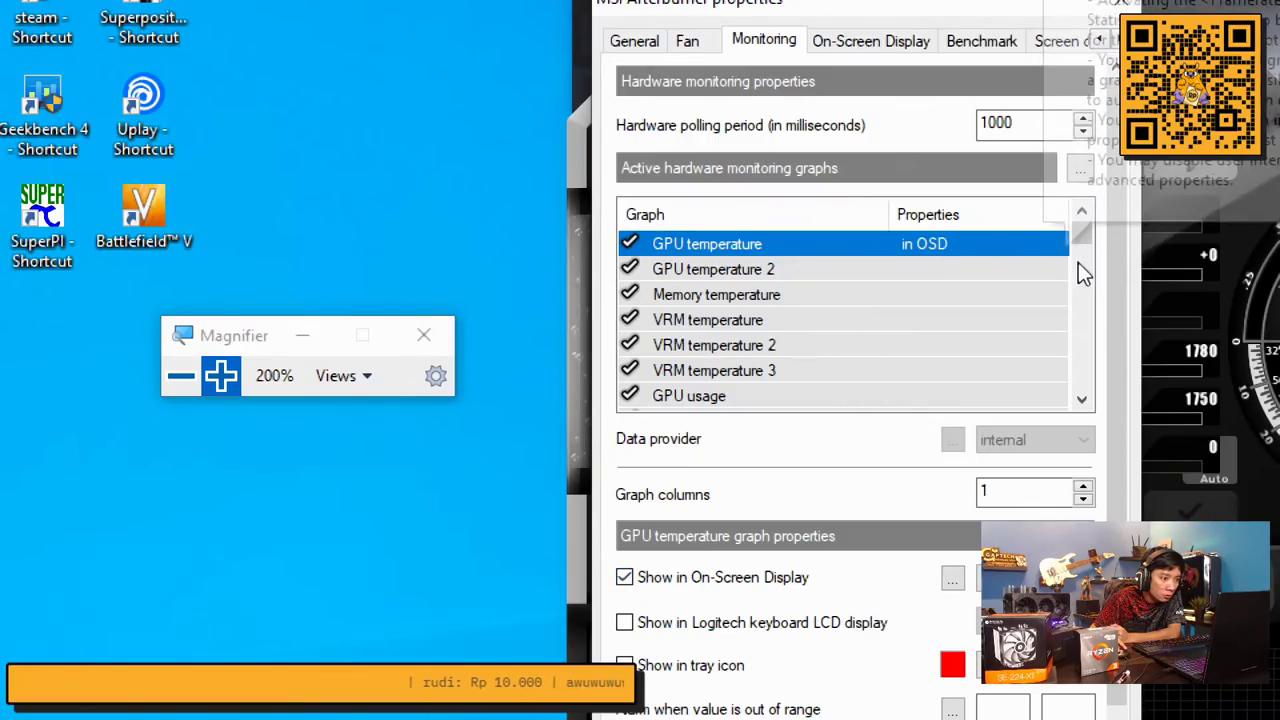
Enable the overall CPU usage graph in Afterburner's On-Screen Display
{"action": "scroll", "coordinate": [1073, 405], "scroll_direction": "down", "scroll_amount": 3}
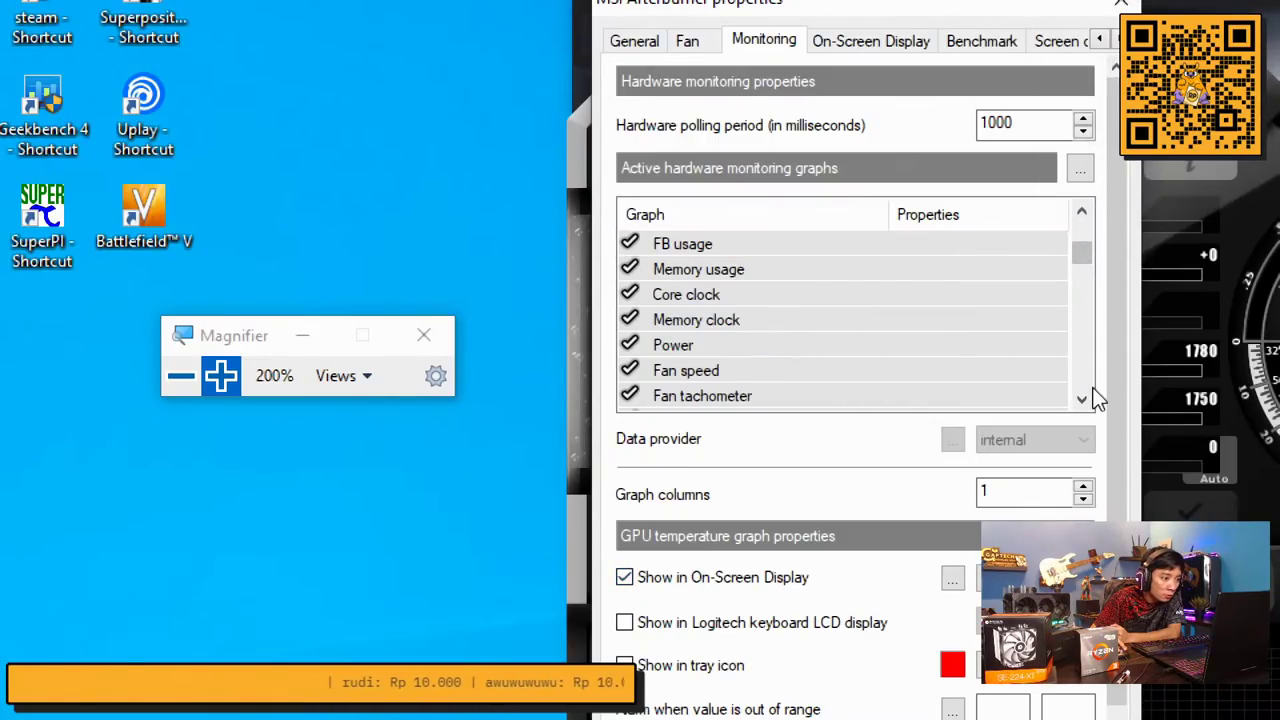
{"action": "scroll", "coordinate": [1097, 398], "scroll_direction": "down", "scroll_amount": 3}
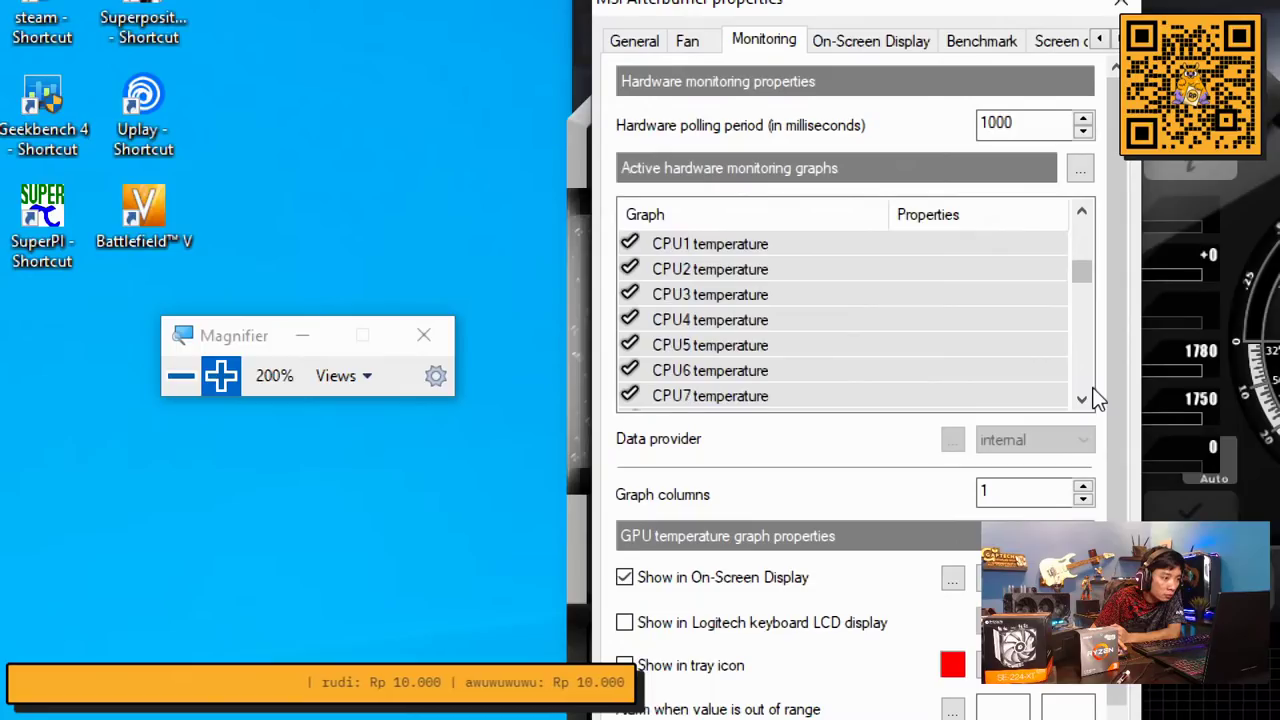
{"action": "left_click", "coordinate": [1082, 214]}
{"action": "left_click", "coordinate": [1082, 400]}
{"action": "left_click", "coordinate": [1082, 400]}
{"action": "left_click", "coordinate": [1082, 400]}
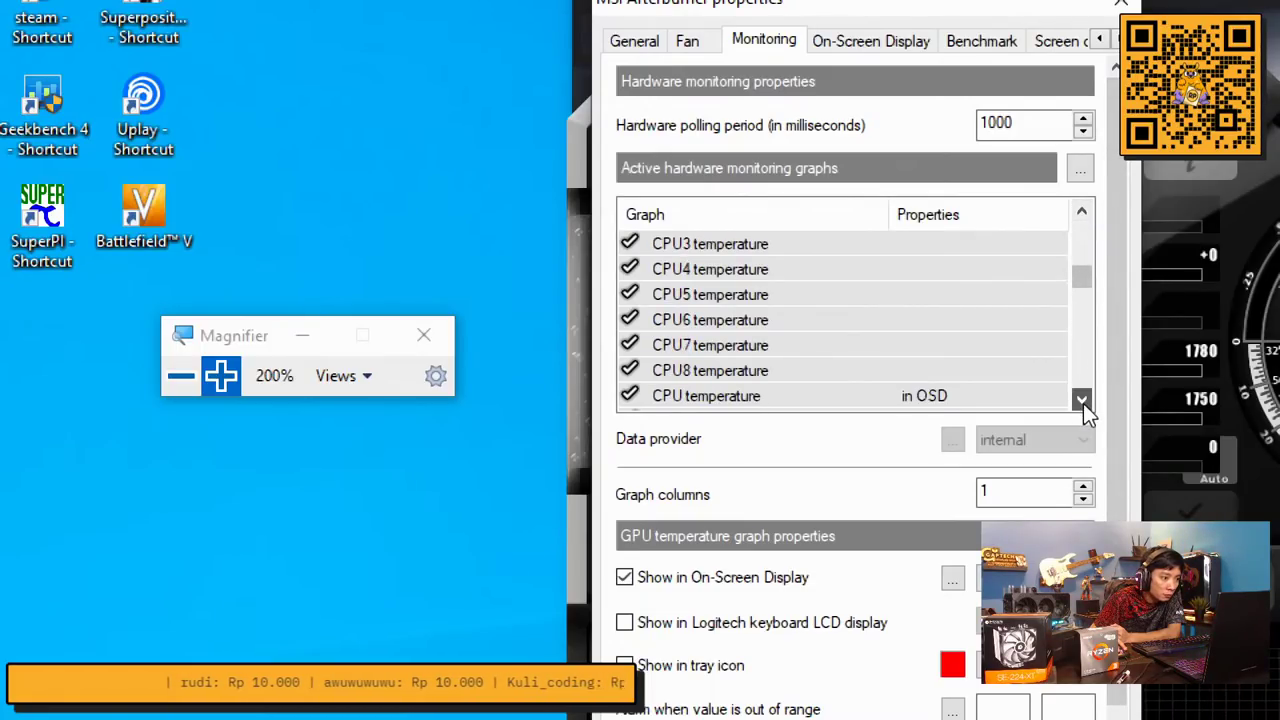
{"action": "left_click", "coordinate": [1082, 400]}
{"action": "left_click", "coordinate": [1082, 401]}
{"action": "left_click", "coordinate": [1082, 401]}
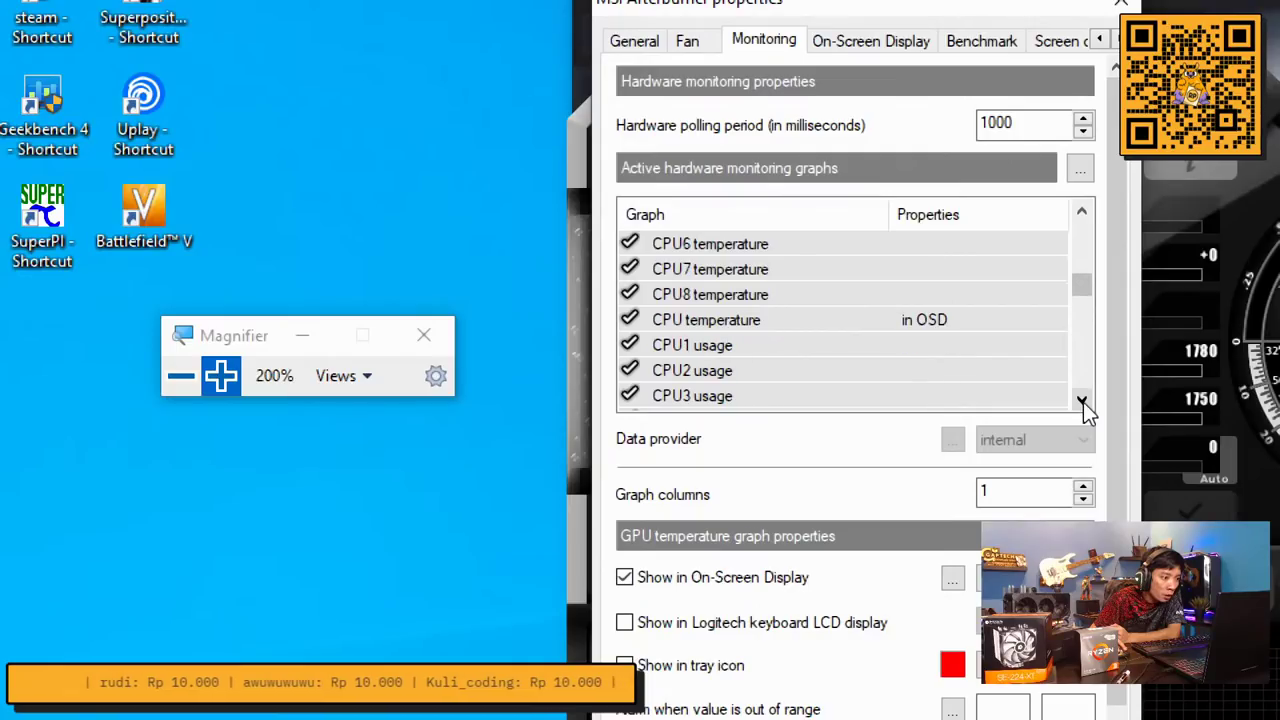
{"action": "left_click", "coordinate": [1082, 401]}
{"action": "left_click", "coordinate": [1082, 401]}
{"action": "left_click", "coordinate": [1082, 401]}
{"action": "left_click", "coordinate": [1082, 401]}
{"action": "left_click", "coordinate": [1082, 401]}
{"action": "left_click", "coordinate": [1082, 401]}
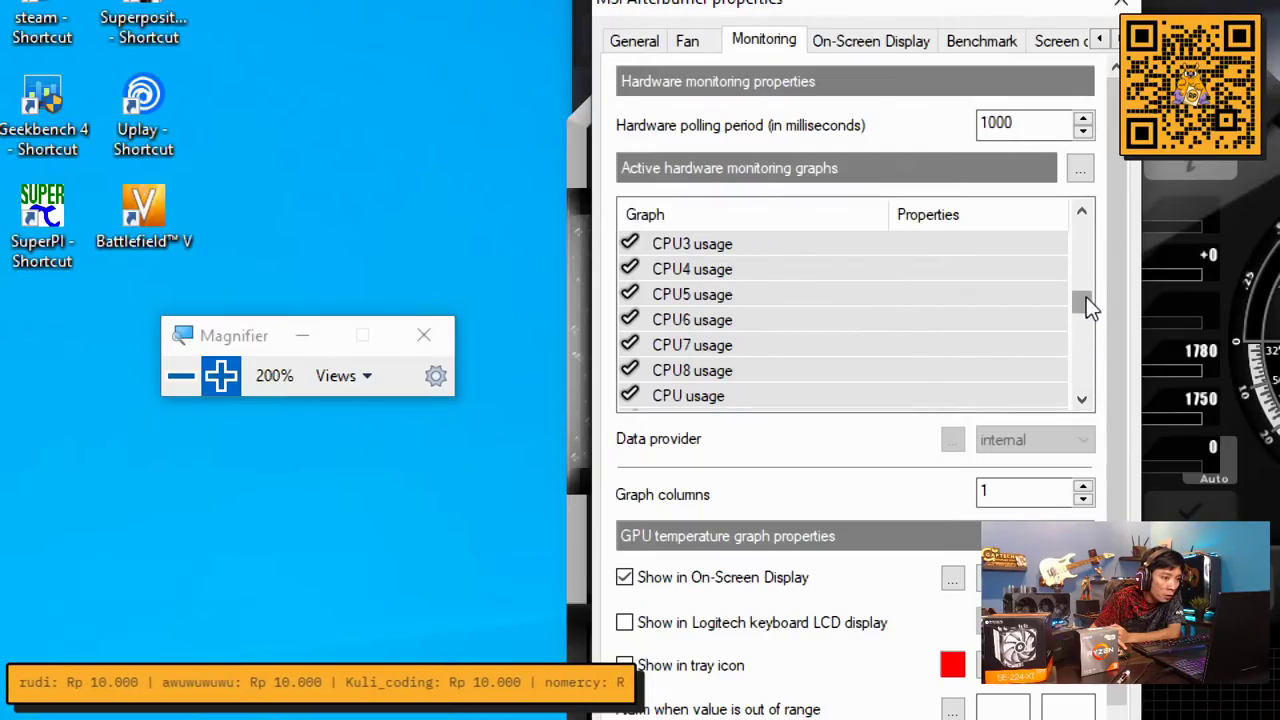
{"action": "left_click", "coordinate": [972, 396]}
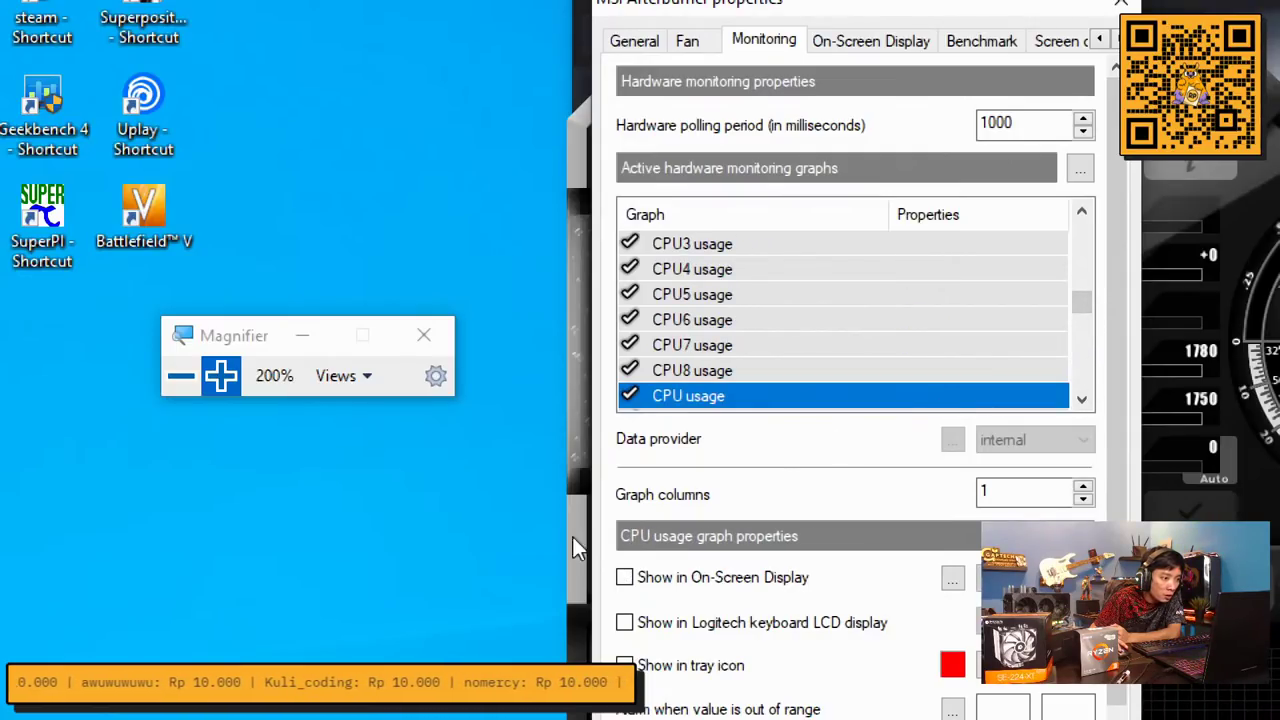
{"action": "left_click", "coordinate": [624, 577]}
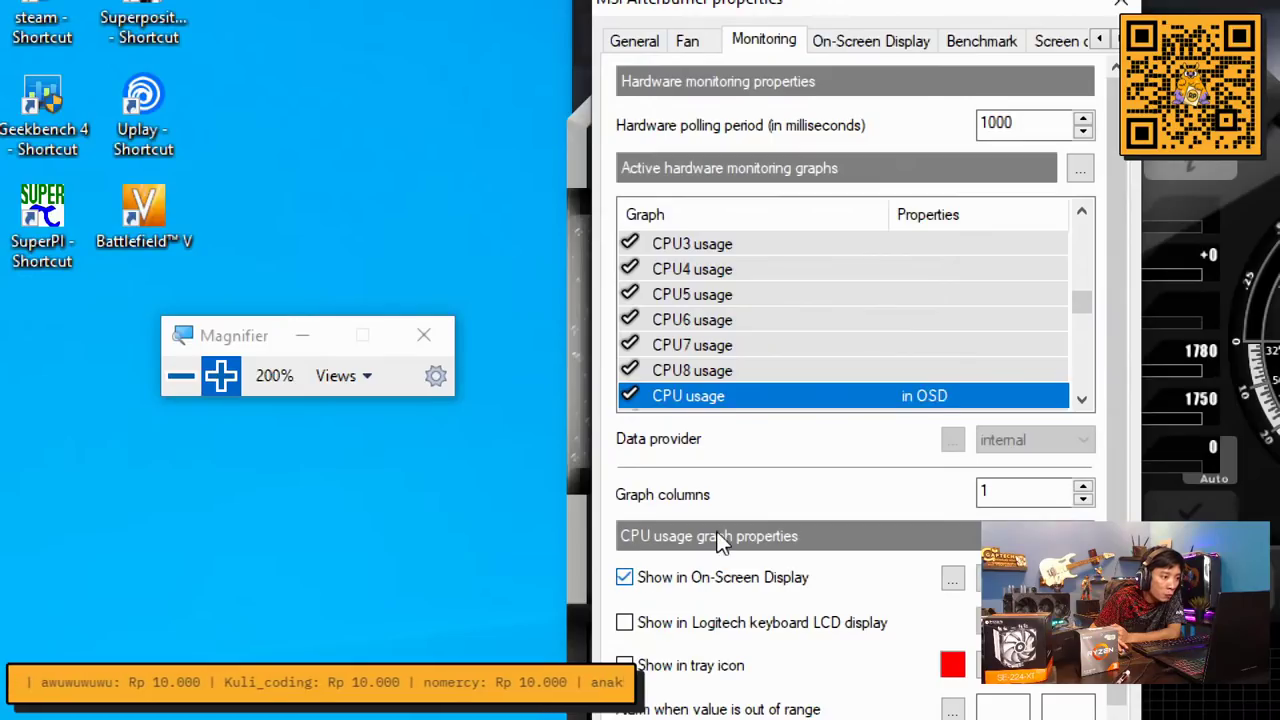
Examine the CPU clock and CPU power entries among the active hardware monitoring graphs
{"action": "left_click", "coordinate": [1082, 400]}
{"action": "left_click", "coordinate": [1082, 400]}
{"action": "left_click", "coordinate": [1082, 400]}
{"action": "left_click", "coordinate": [1082, 400]}
{"action": "left_click", "coordinate": [1082, 400]}
{"action": "left_click", "coordinate": [1082, 400]}
{"action": "left_click", "coordinate": [1082, 400]}
{"action": "left_click", "coordinate": [1082, 400]}
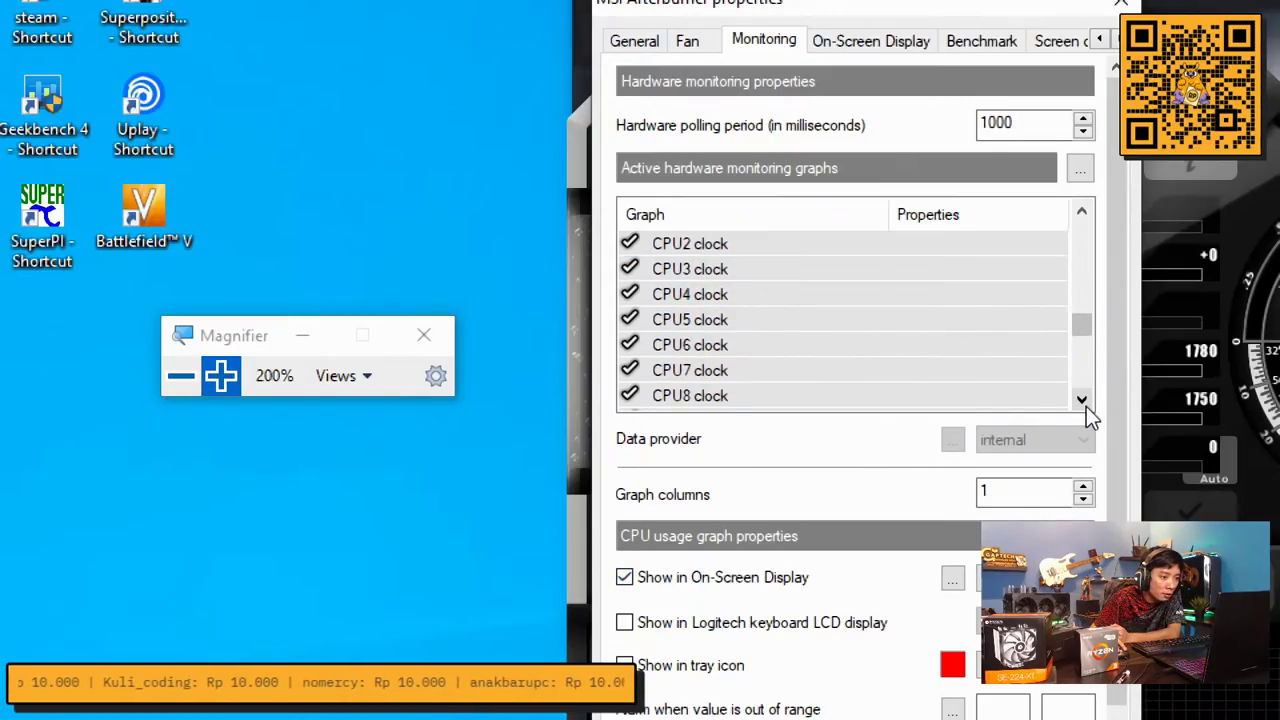
{"action": "left_click", "coordinate": [1082, 400]}
{"action": "left_click", "coordinate": [1082, 400]}
{"action": "left_click", "coordinate": [1082, 400]}
{"action": "left_click", "coordinate": [1082, 400]}
{"action": "left_click", "coordinate": [1082, 400]}
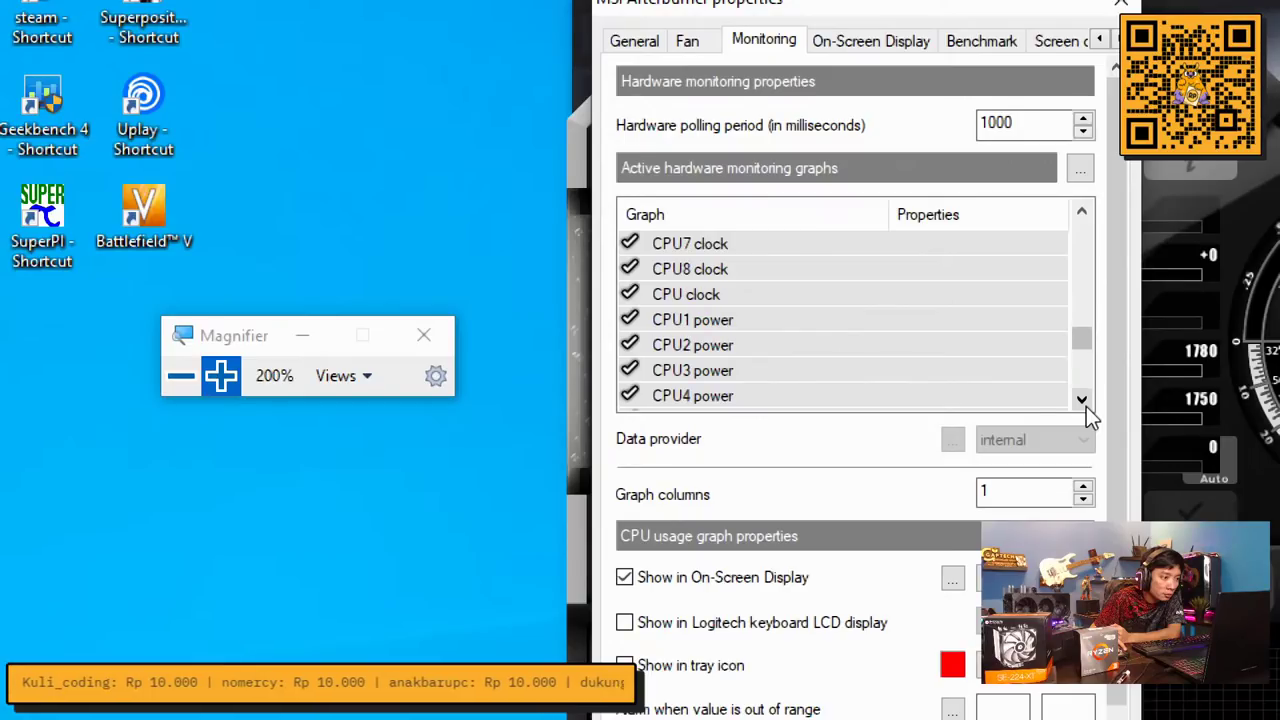
{"action": "left_click", "coordinate": [1082, 400]}
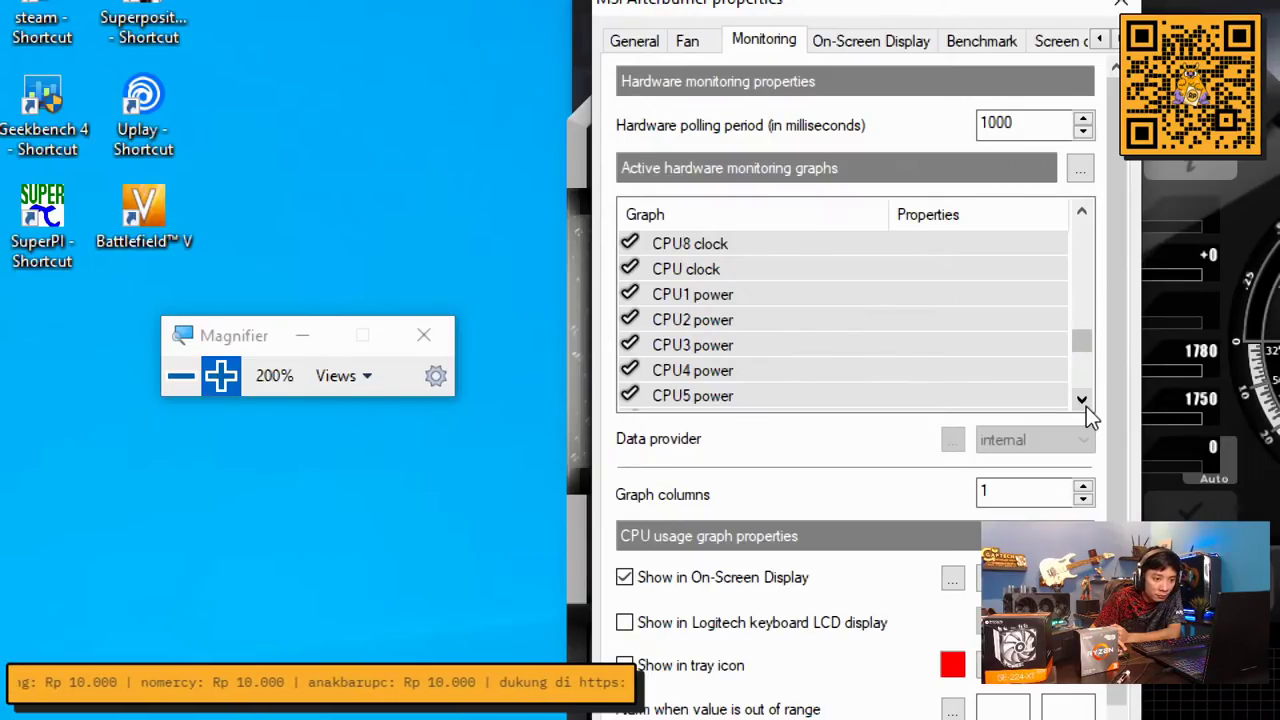
{"action": "left_click", "coordinate": [1086, 407]}
{"action": "left_click", "coordinate": [1086, 407]}
Enable the GPU usage graph in Afterburner's On-Screen Display
{"action": "left_click_drag", "start_coordinate": [1080, 346], "coordinate": [1096, 222]}
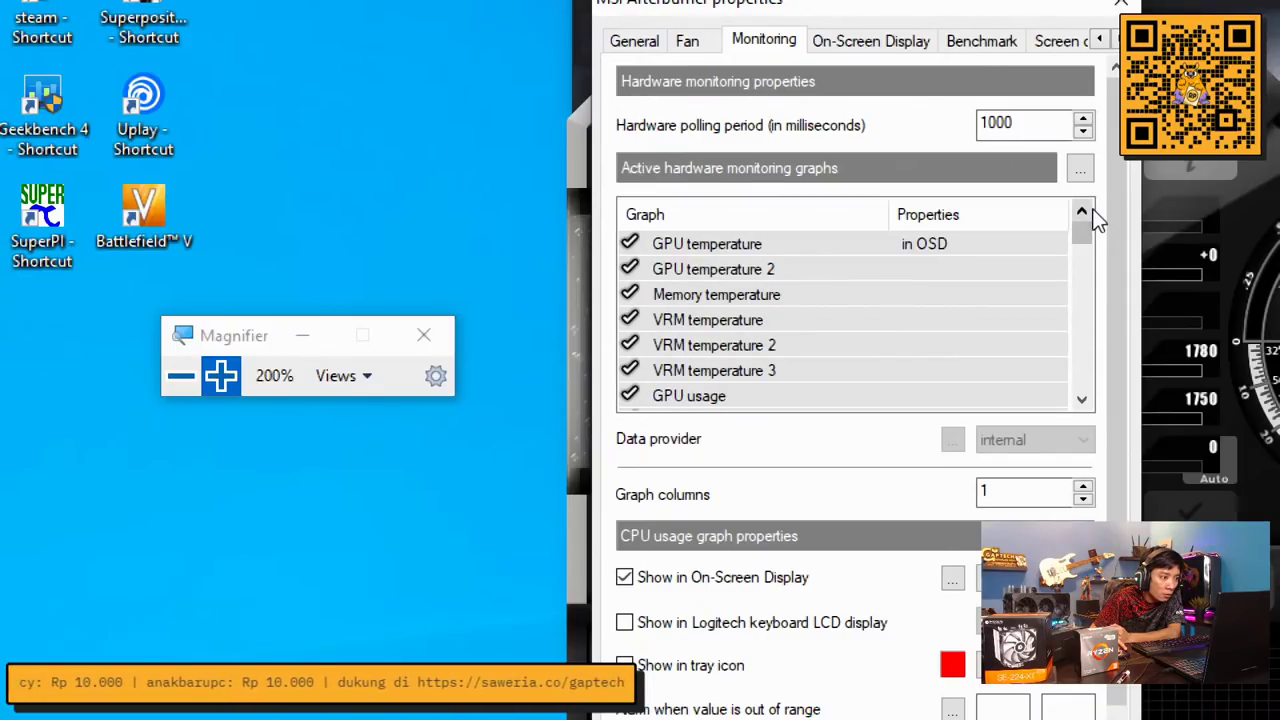
{"action": "left_click", "coordinate": [915, 396]}
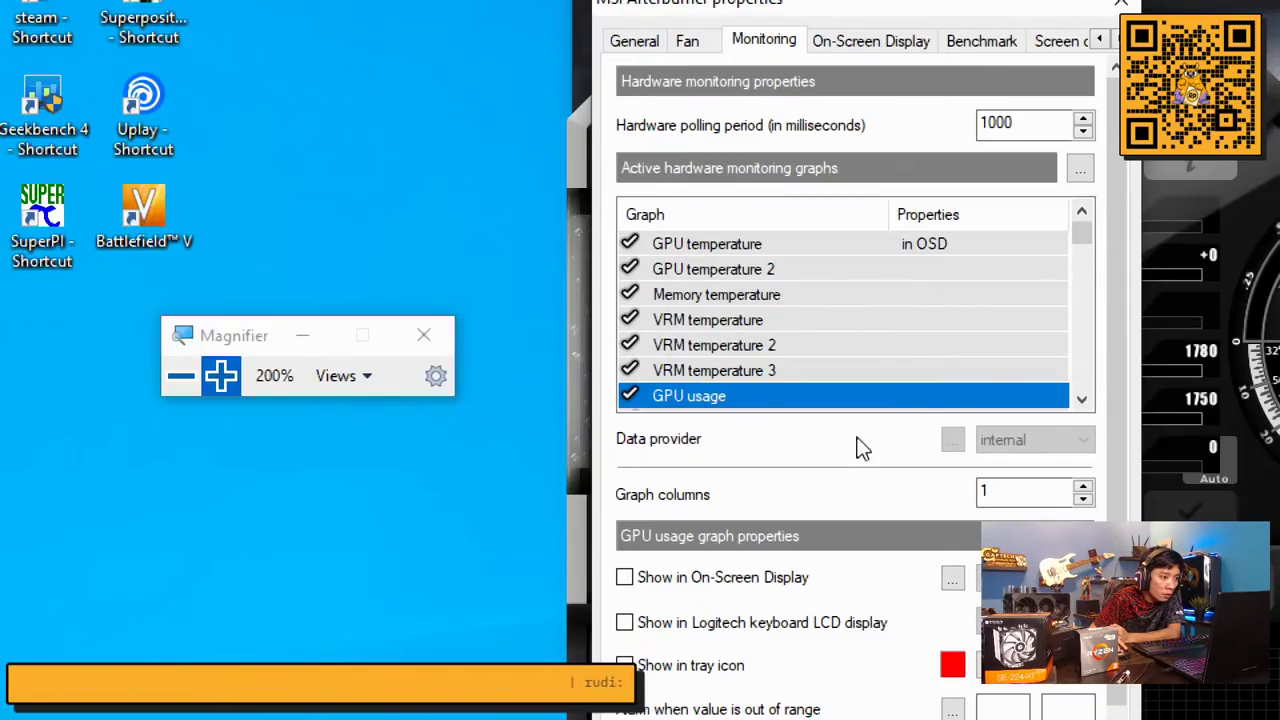
{"action": "left_click", "coordinate": [624, 578]}
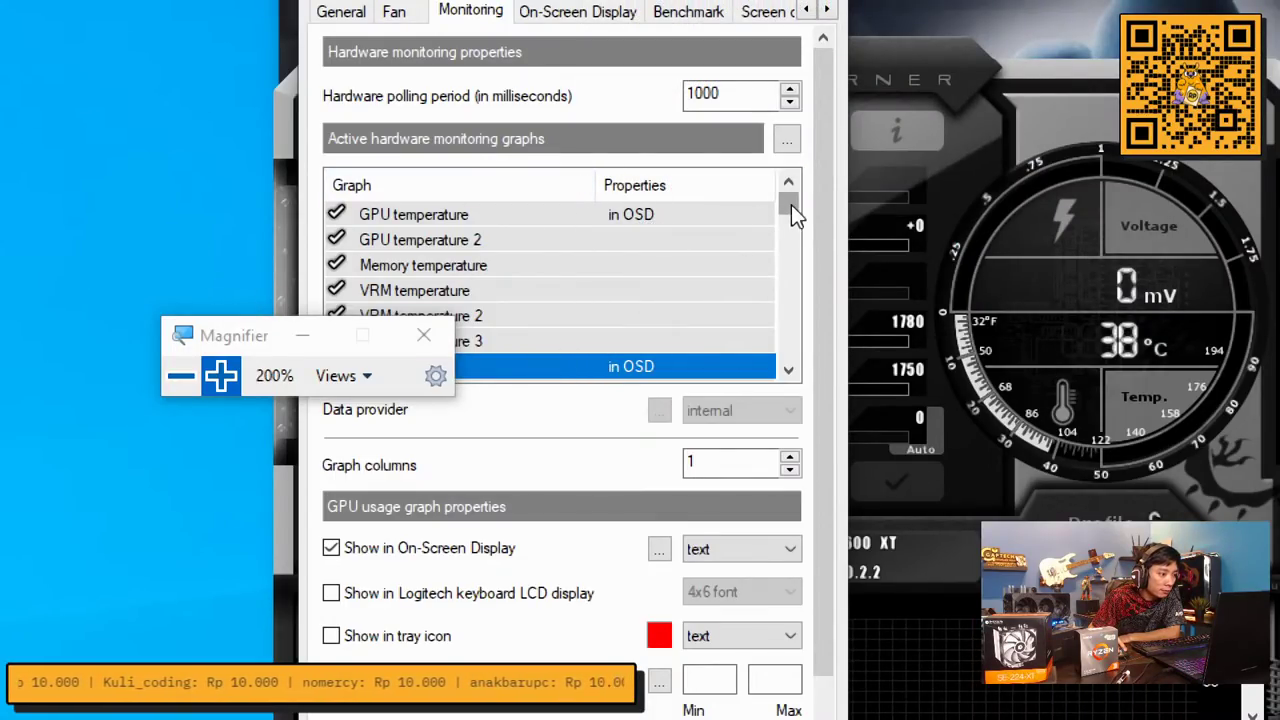
Move Magnifier clear of the properties dialog and check the GPU and CPU entries in the monitoring graph list
{"action": "left_click_drag", "start_coordinate": [220, 345], "coordinate": [50, 297]}
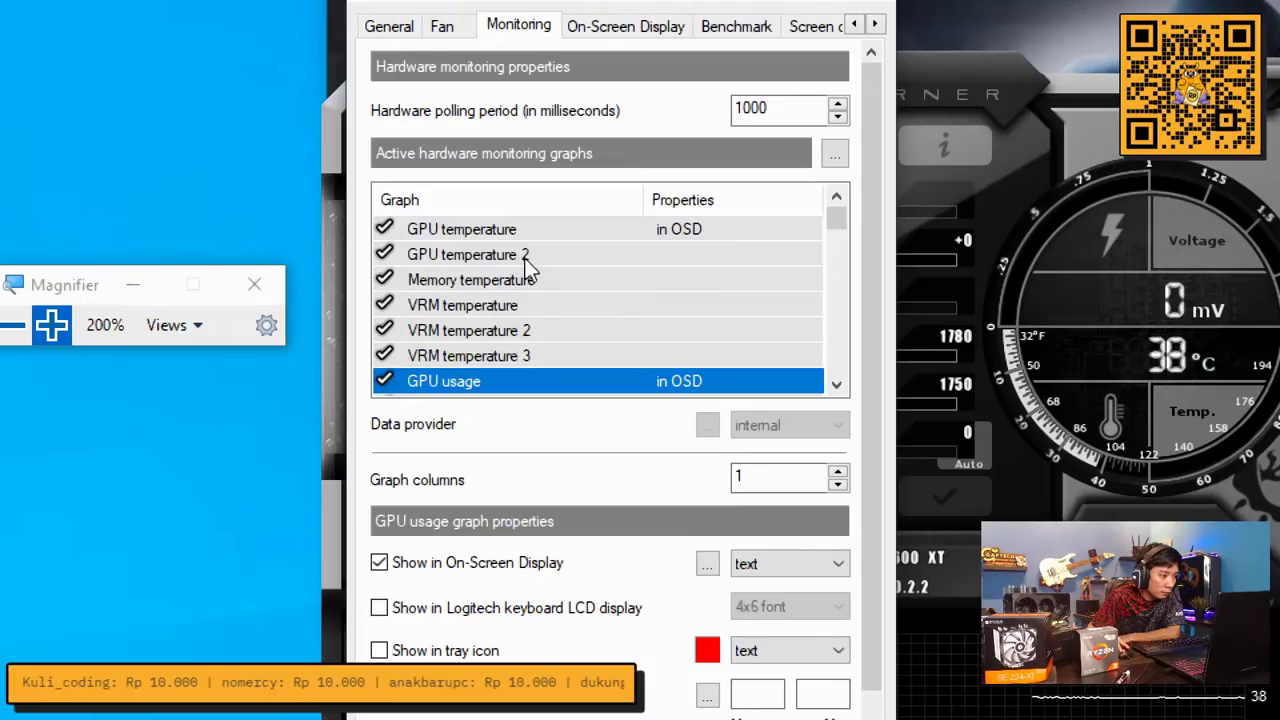
{"action": "left_click", "coordinate": [845, 385]}
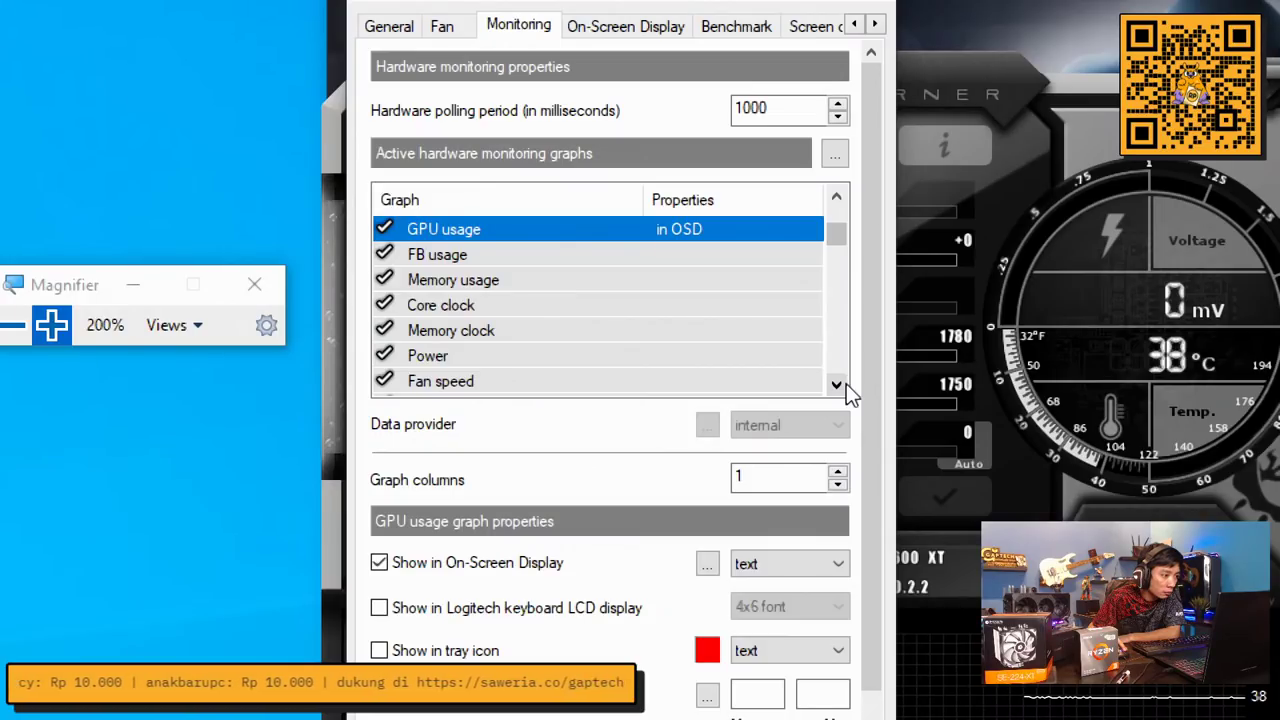
{"action": "left_click", "coordinate": [846, 385]}
{"action": "left_click", "coordinate": [846, 385]}
{"action": "left_click", "coordinate": [846, 385]}
{"action": "left_click", "coordinate": [846, 385]}
{"action": "left_click", "coordinate": [847, 385]}
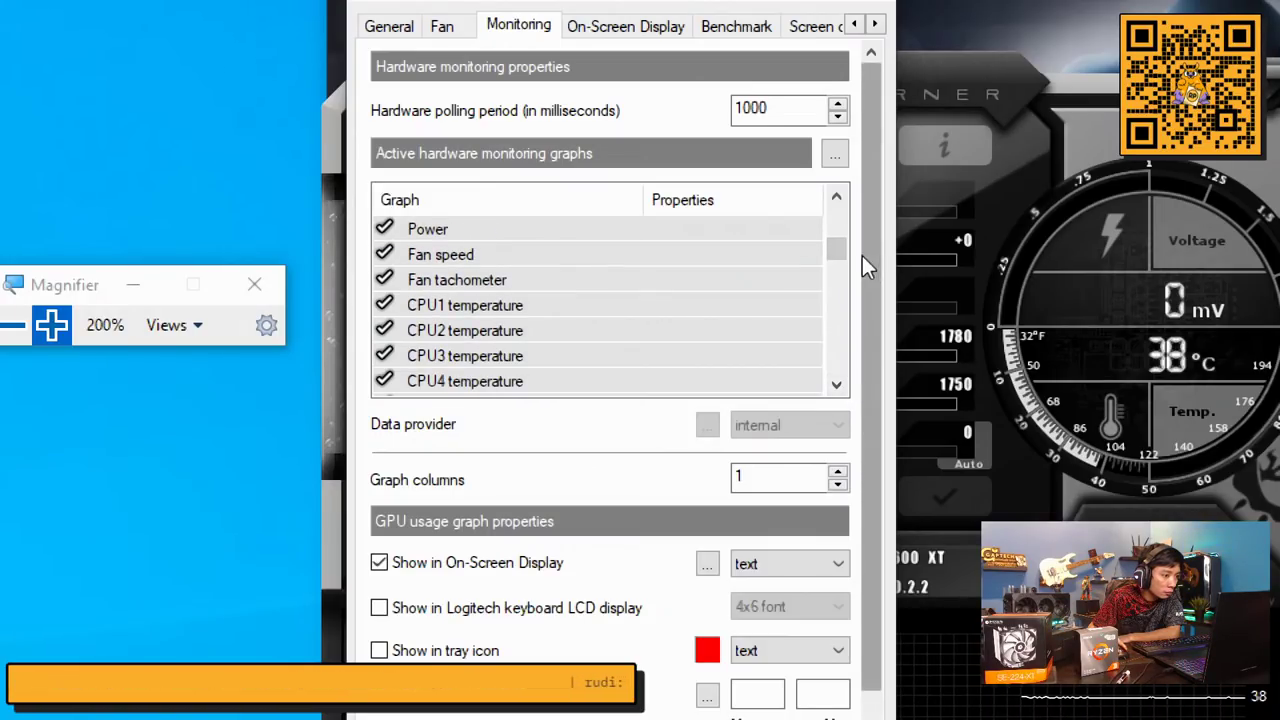
{"action": "left_click_drag", "start_coordinate": [835, 246], "coordinate": [829, 303]}
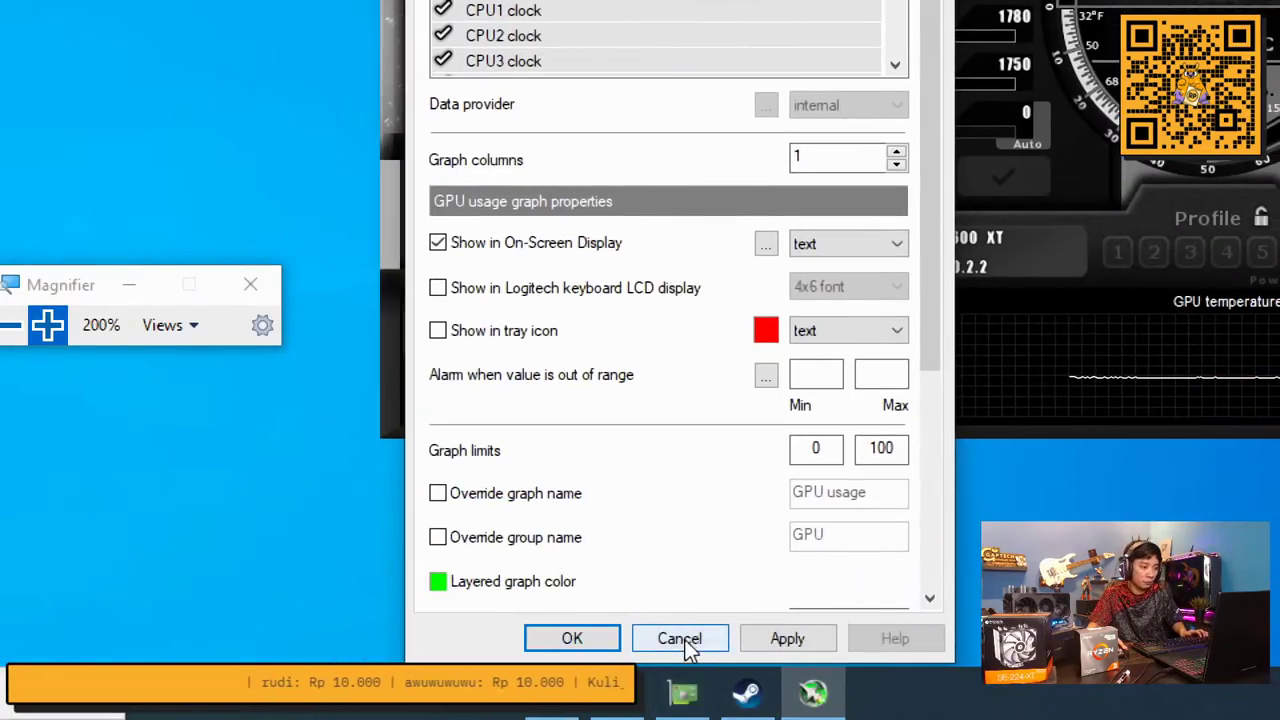
Accept the Afterburner monitoring properties and minimize the Afterburner window
{"action": "left_click", "coordinate": [586, 638]}
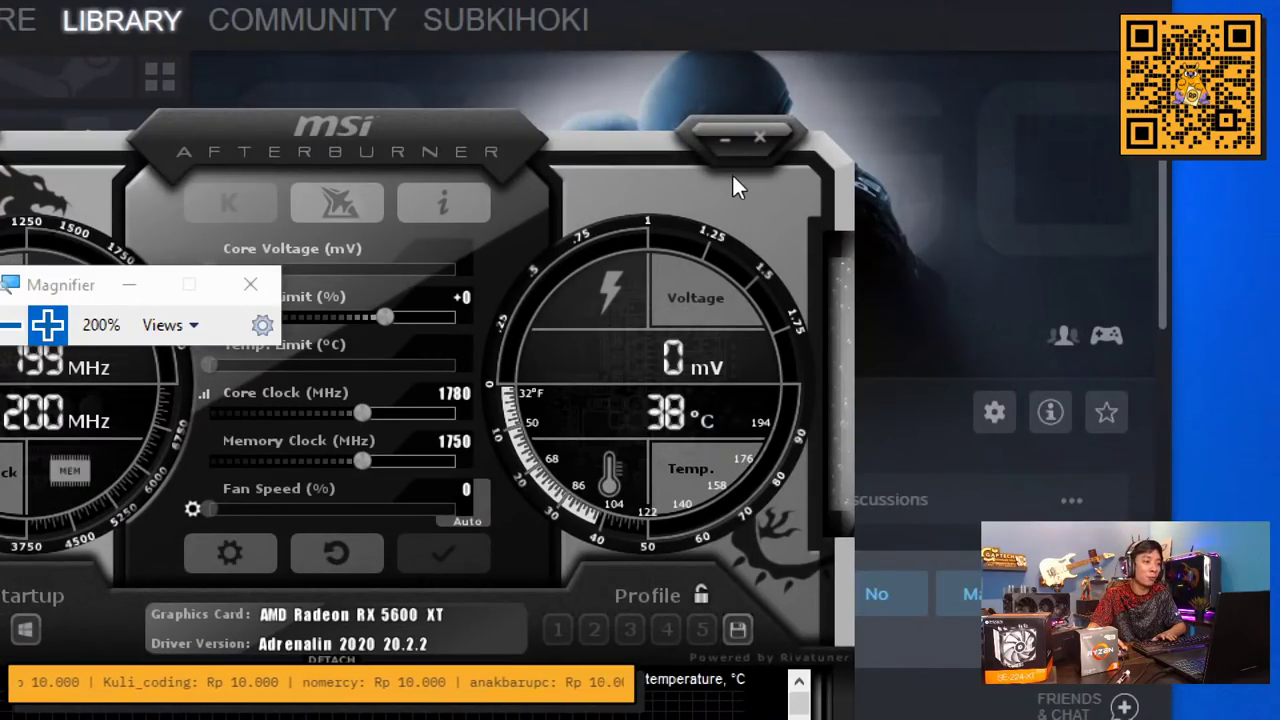
{"action": "left_click", "coordinate": [712, 140]}
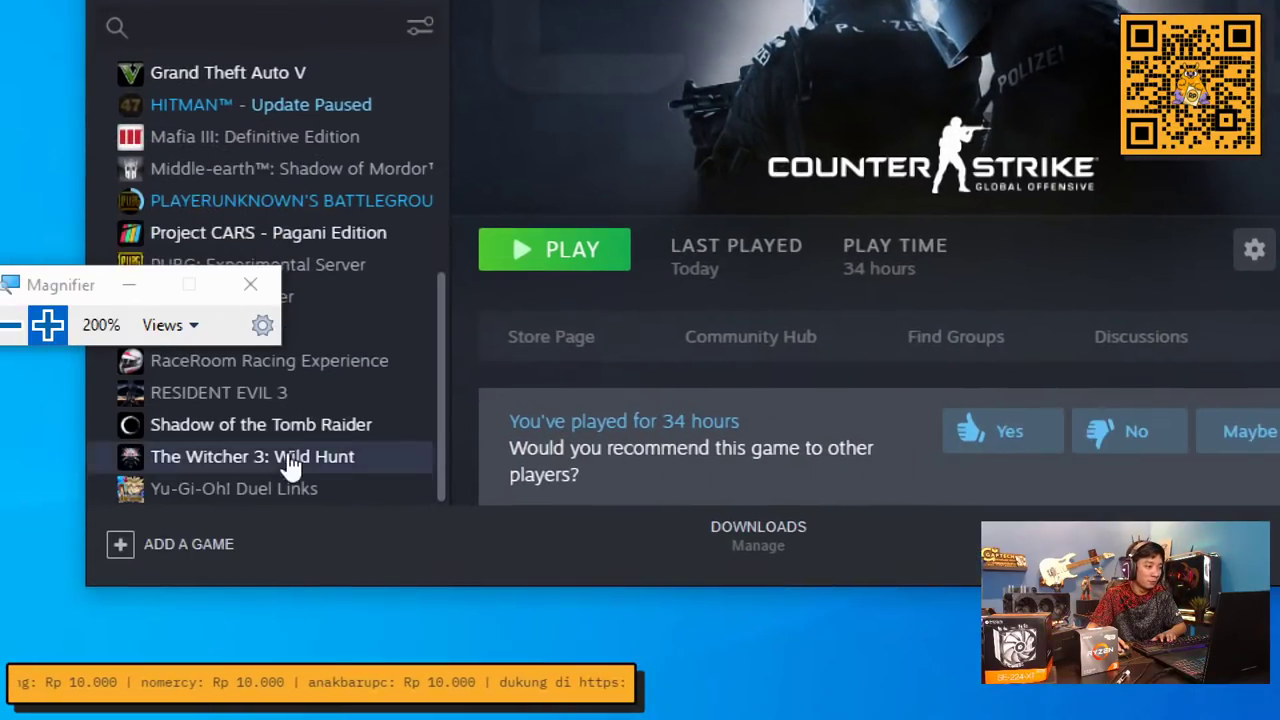
Find The Witcher 3: Wild Hunt in the Steam library's game list and open its page
{"action": "scroll", "coordinate": [366, 386], "scroll_direction": "up", "scroll_amount": 5}
{"action": "mouse_move", "coordinate": [366, 388]}
{"action": "left_mouse_down"}
{"action": "mouse_move", "coordinate": [370, 400]}
{"action": "mouse_move", "coordinate": [371, 388]}
{"action": "left_mouse_up"}
{"action": "scroll", "coordinate": [370, 398], "scroll_direction": "down", "scroll_amount": 3}
{"action": "scroll", "coordinate": [389, 389], "scroll_direction": "down", "scroll_amount": 5}
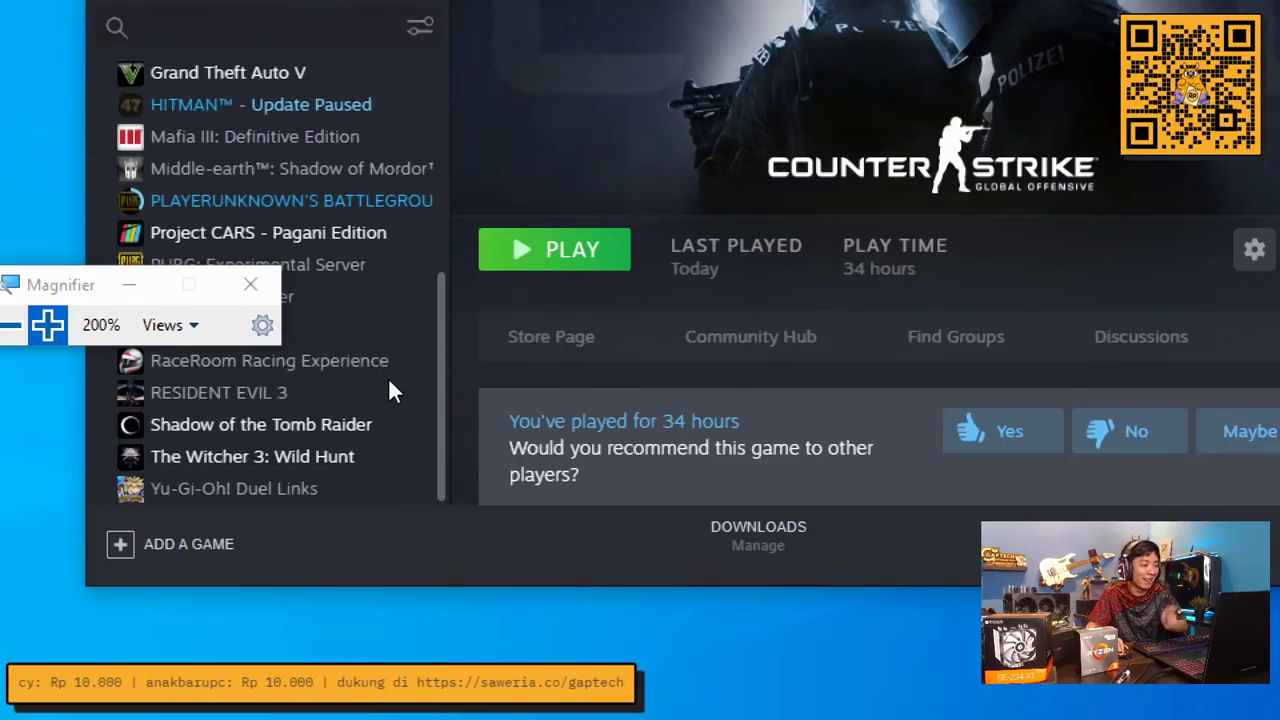
{"action": "left_click", "coordinate": [278, 462]}
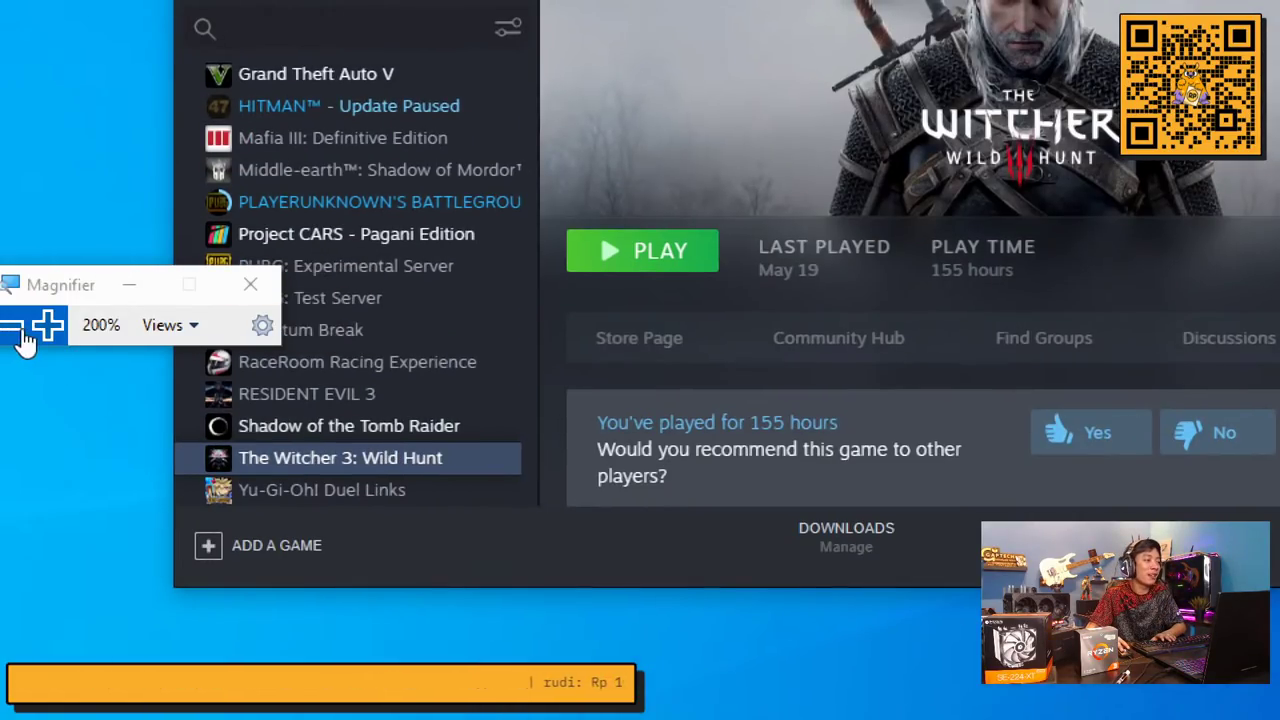
Reset the screen magnification to 100%, close Magnifier and launch The Witcher 3: Wild Hunt
{"action": "left_click", "coordinate": [20, 330]}
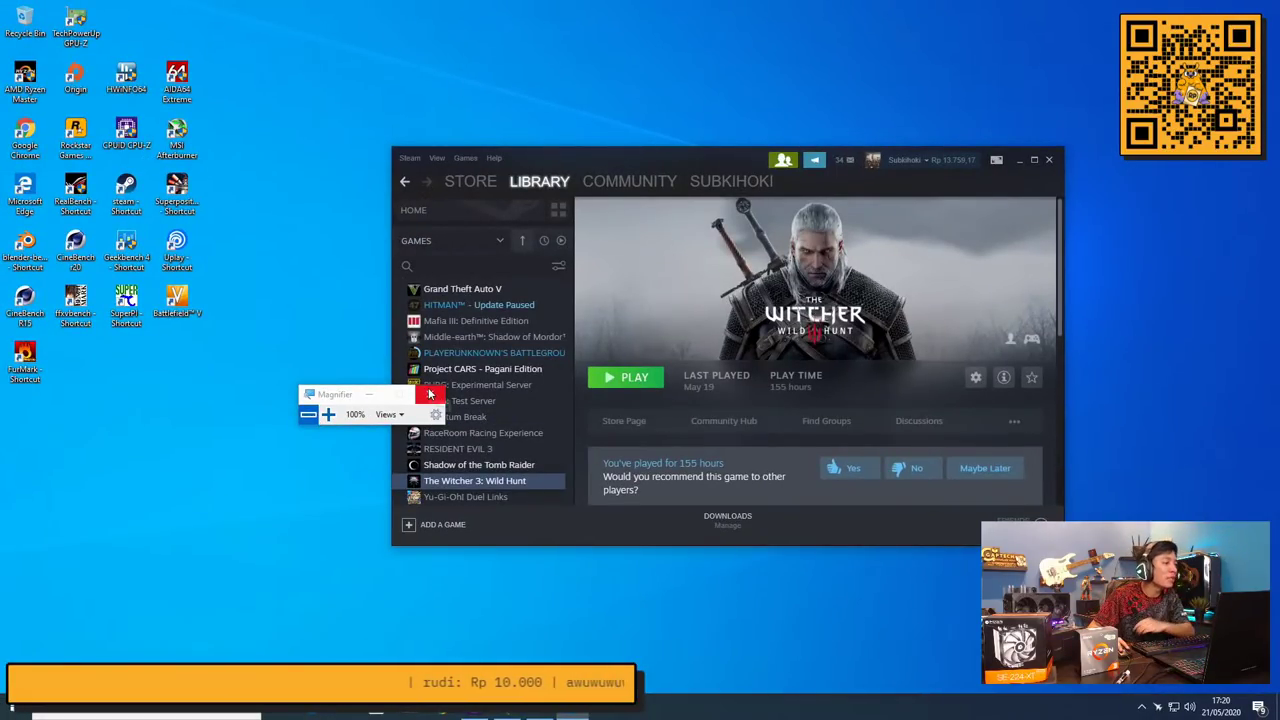
{"action": "left_click", "coordinate": [430, 394]}
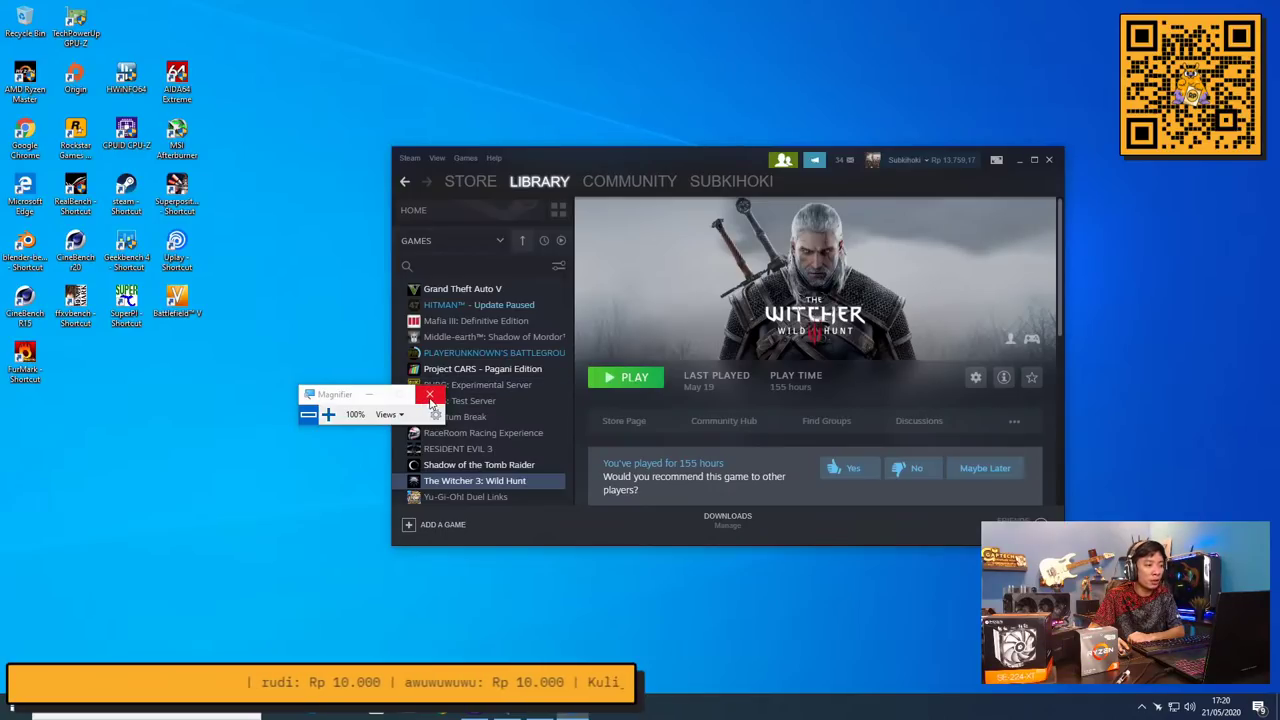
{"action": "left_click", "coordinate": [430, 396]}
{"action": "left_click", "coordinate": [612, 380]}
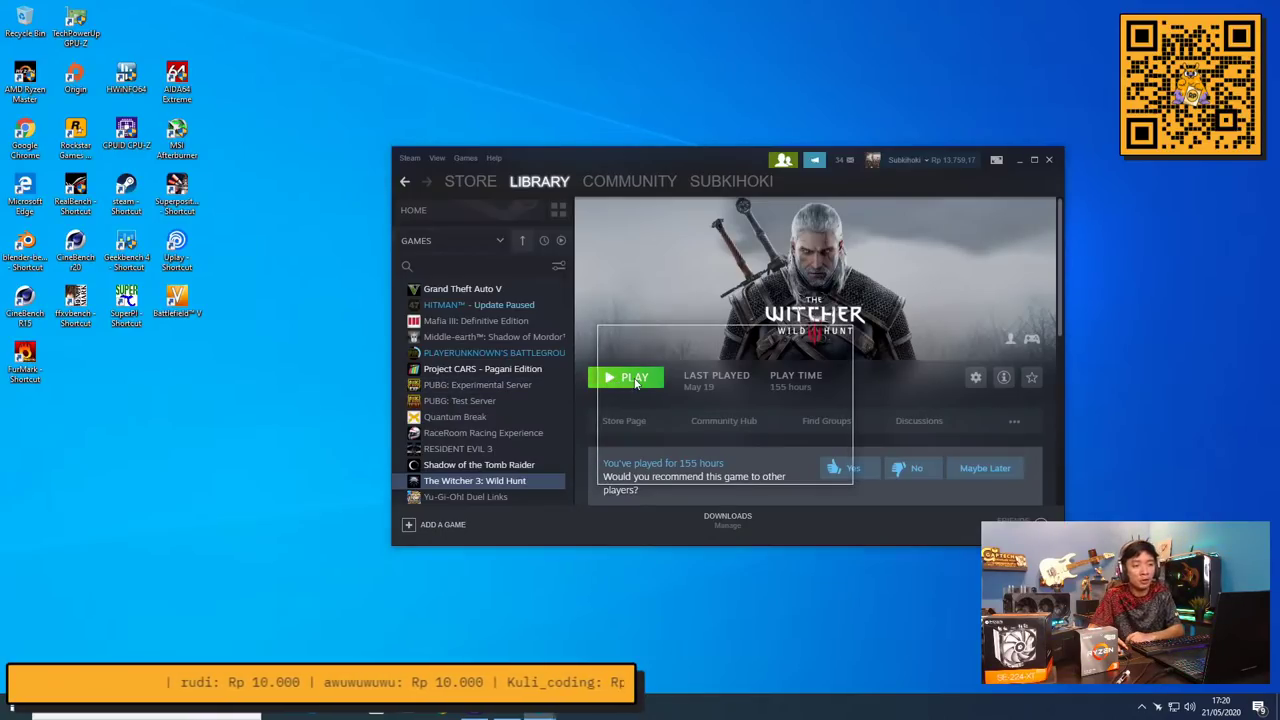
{"action": "left_click", "coordinate": [604, 446]}
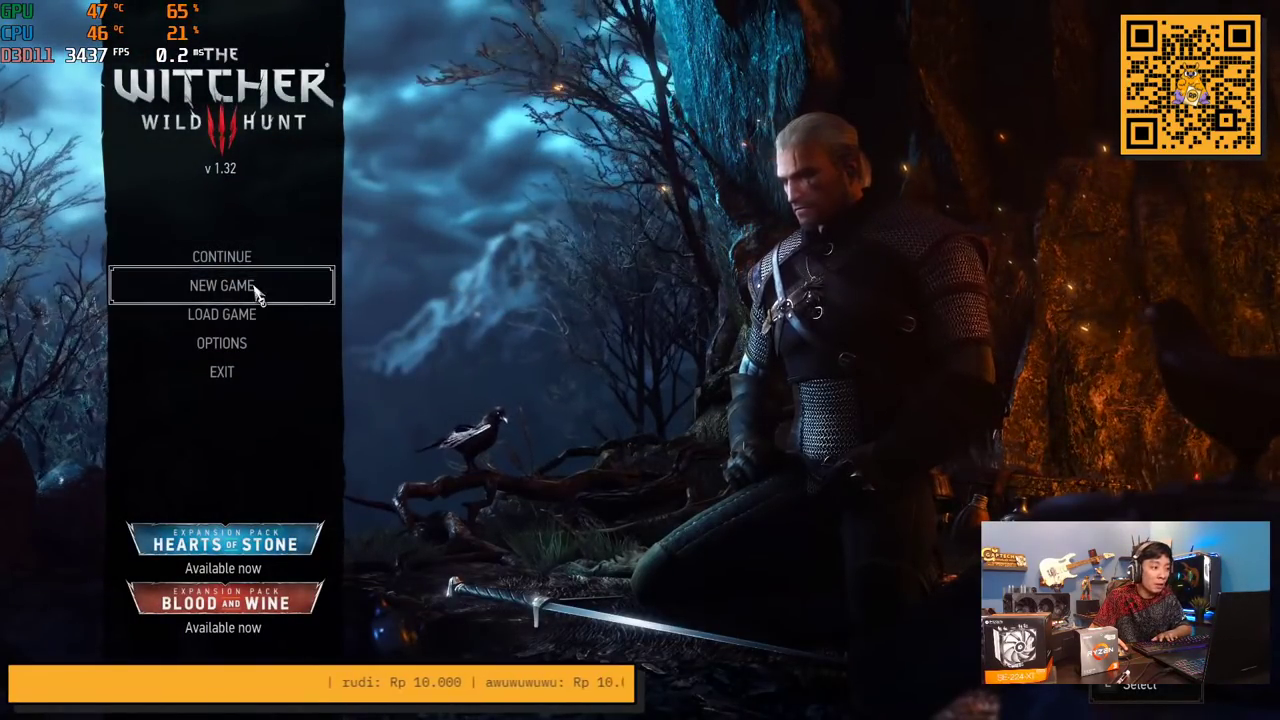
Load one of the saved games for The Nilfgaardian Connection from the main menu
{"action": "left_click", "coordinate": [236, 345]}
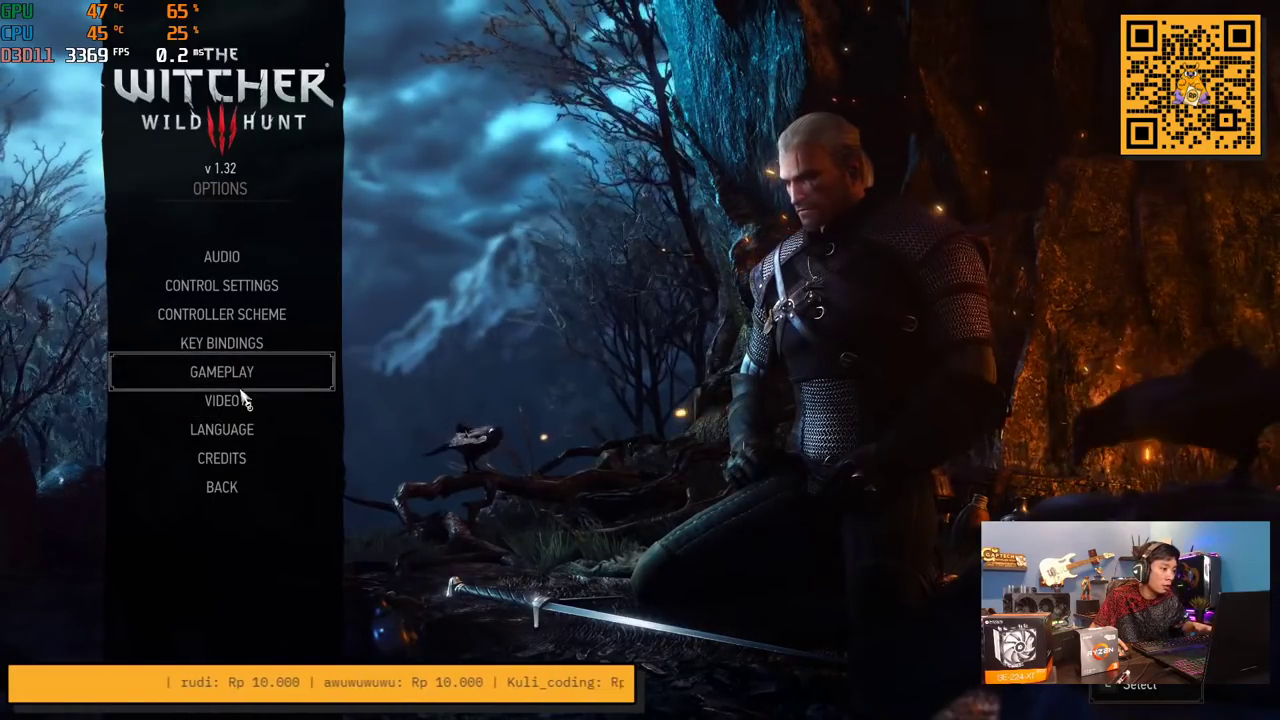
{"action": "key", "text": "Escape"}
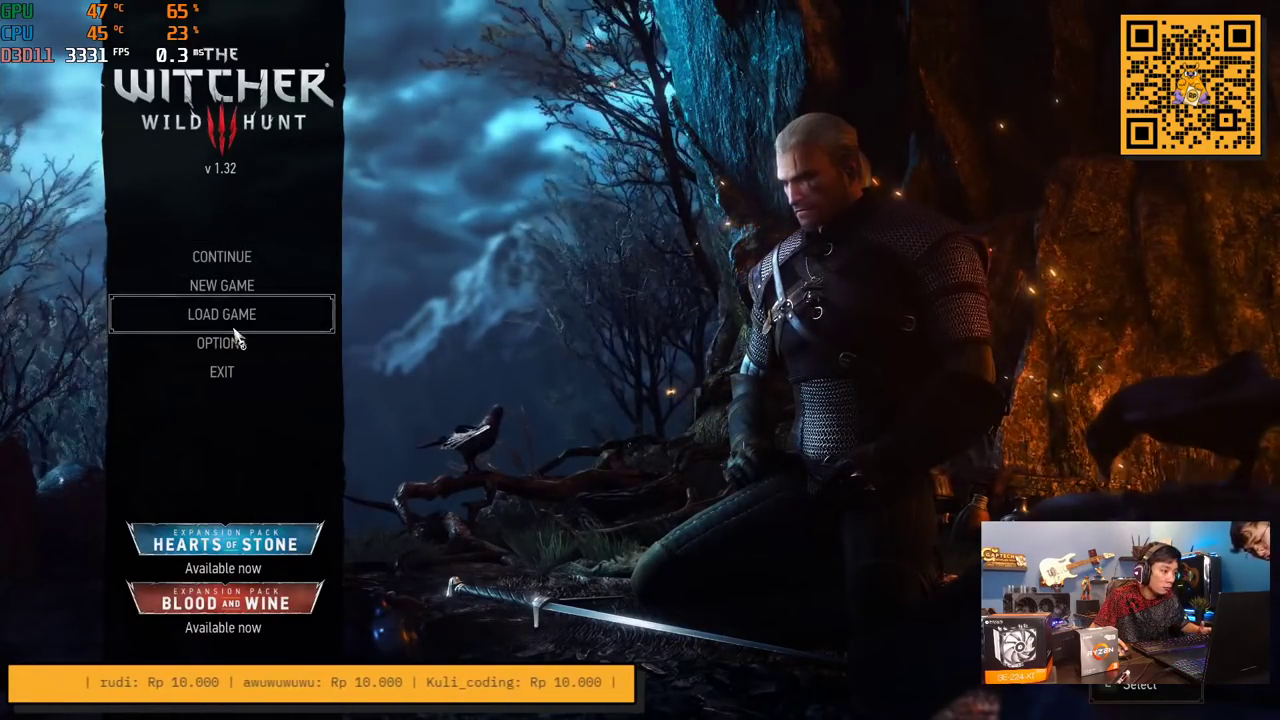
{"action": "left_click", "coordinate": [230, 316]}
{"action": "scroll", "coordinate": [600, 428], "scroll_direction": "down", "scroll_amount": 1}
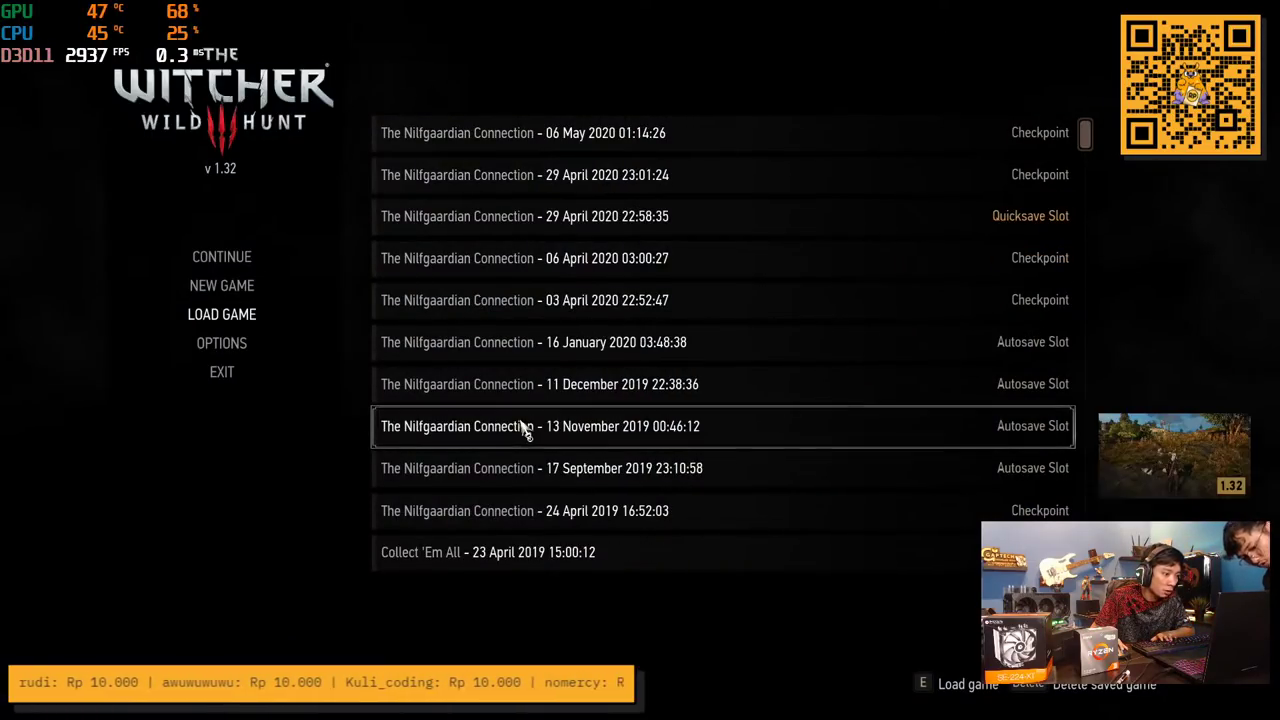
{"action": "left_click", "coordinate": [573, 488]}
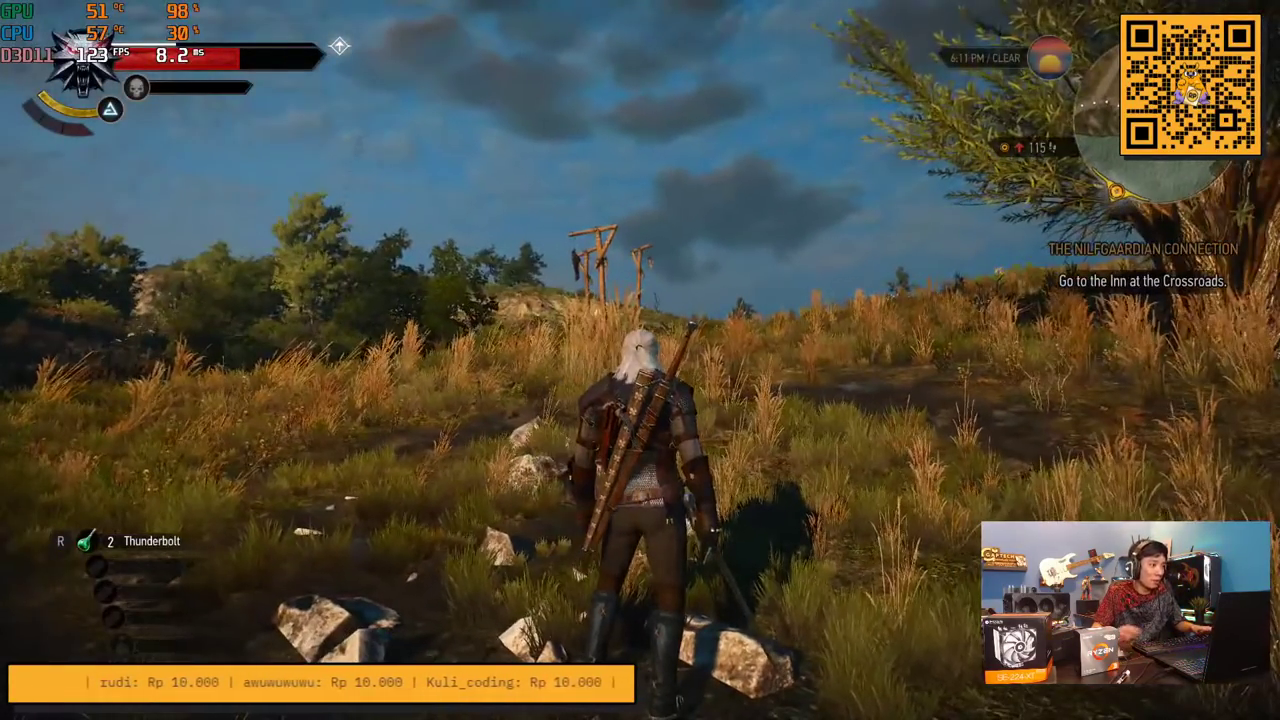
Set the game's resolution to 1920x1080 in the video graphics settings, leaving Preserve System Gamma off
{"action": "key", "text": "Escape"}
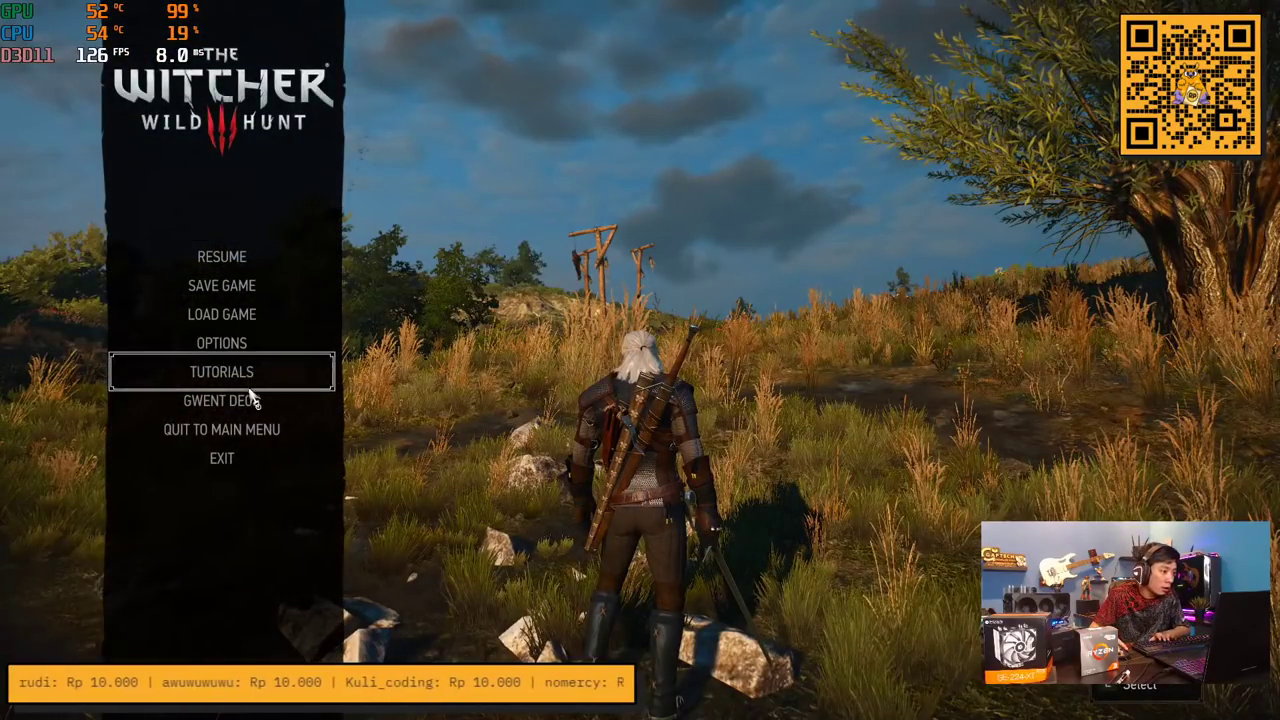
{"action": "left_click", "coordinate": [229, 345]}
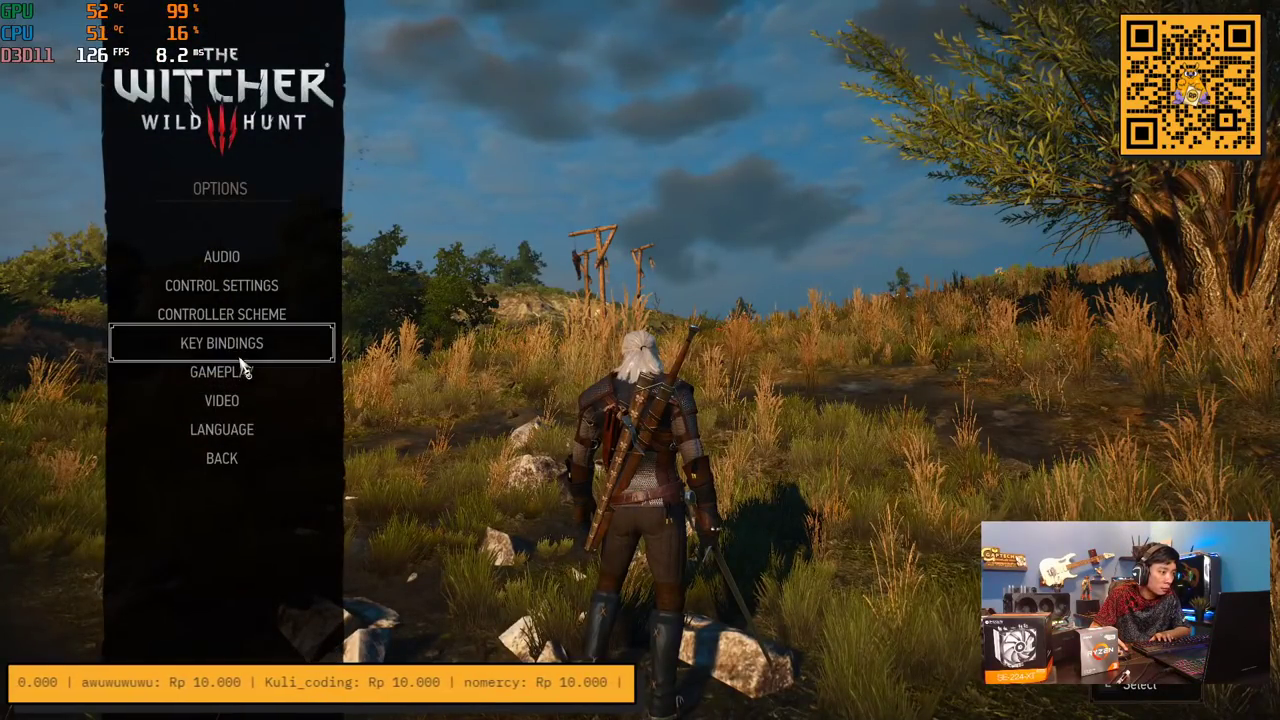
{"action": "left_click", "coordinate": [224, 402]}
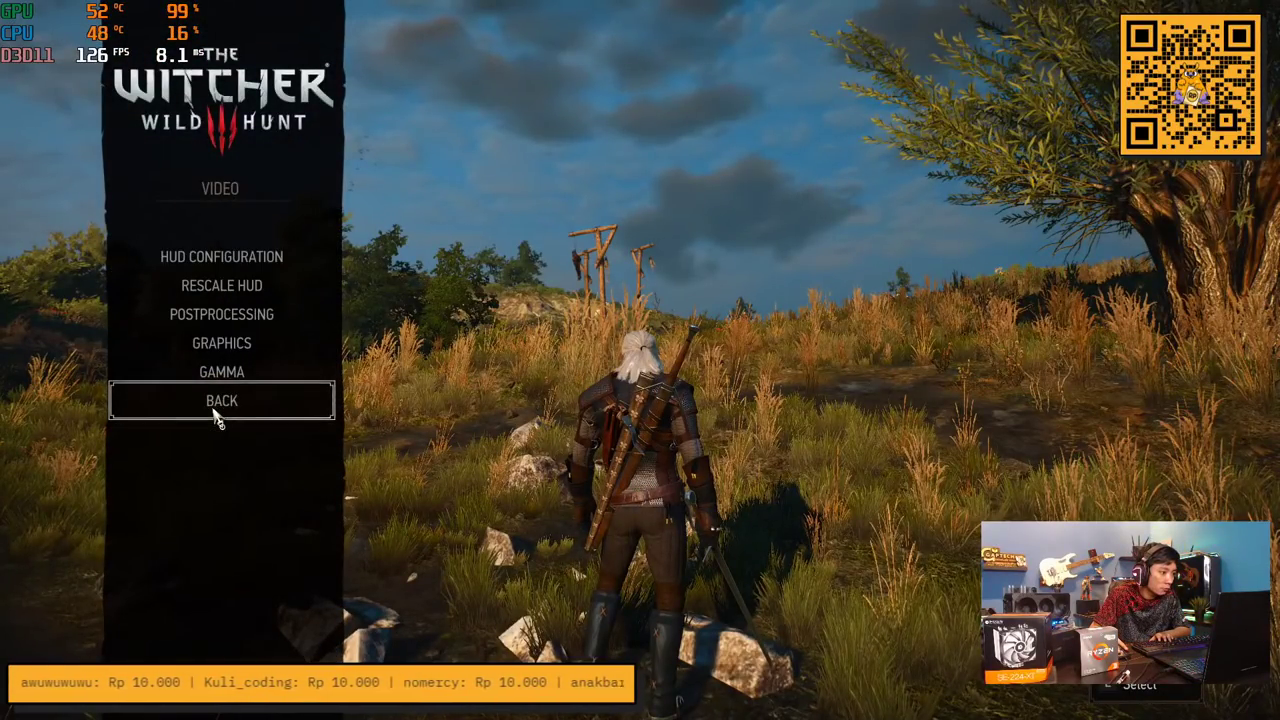
{"action": "left_click", "coordinate": [243, 356]}
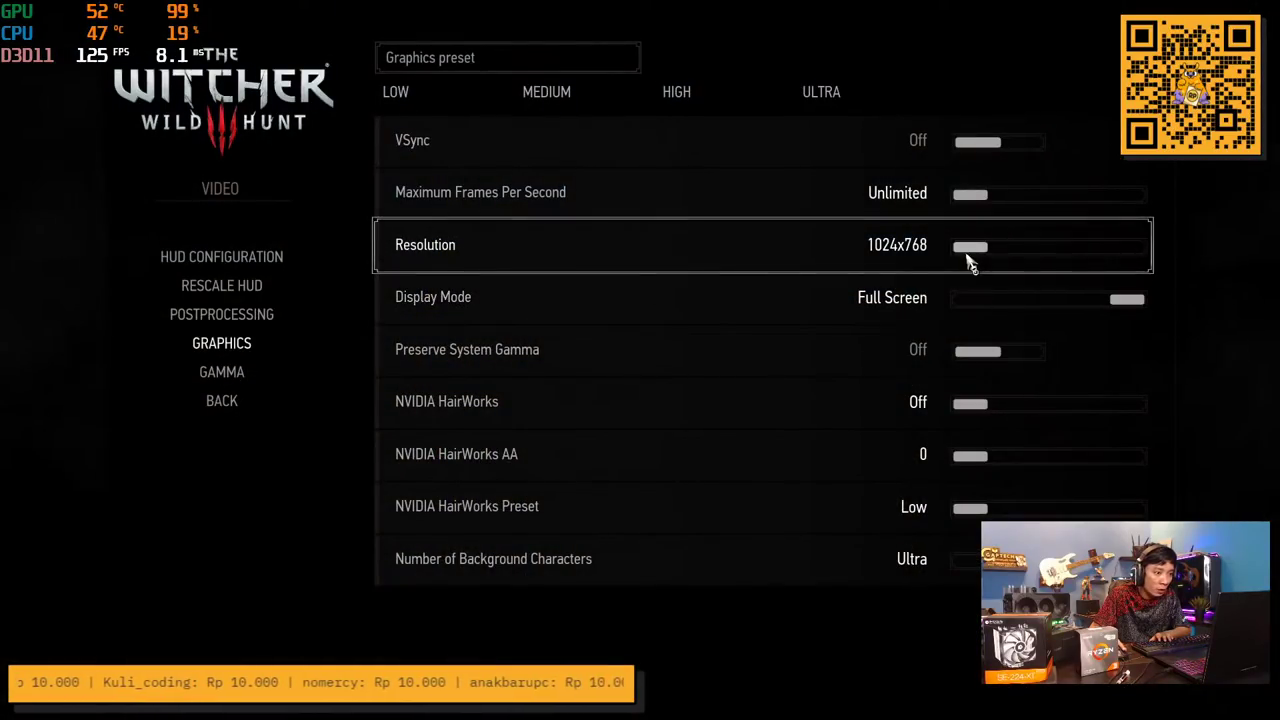
{"action": "left_click_drag", "start_coordinate": [978, 251], "coordinate": [1145, 241]}
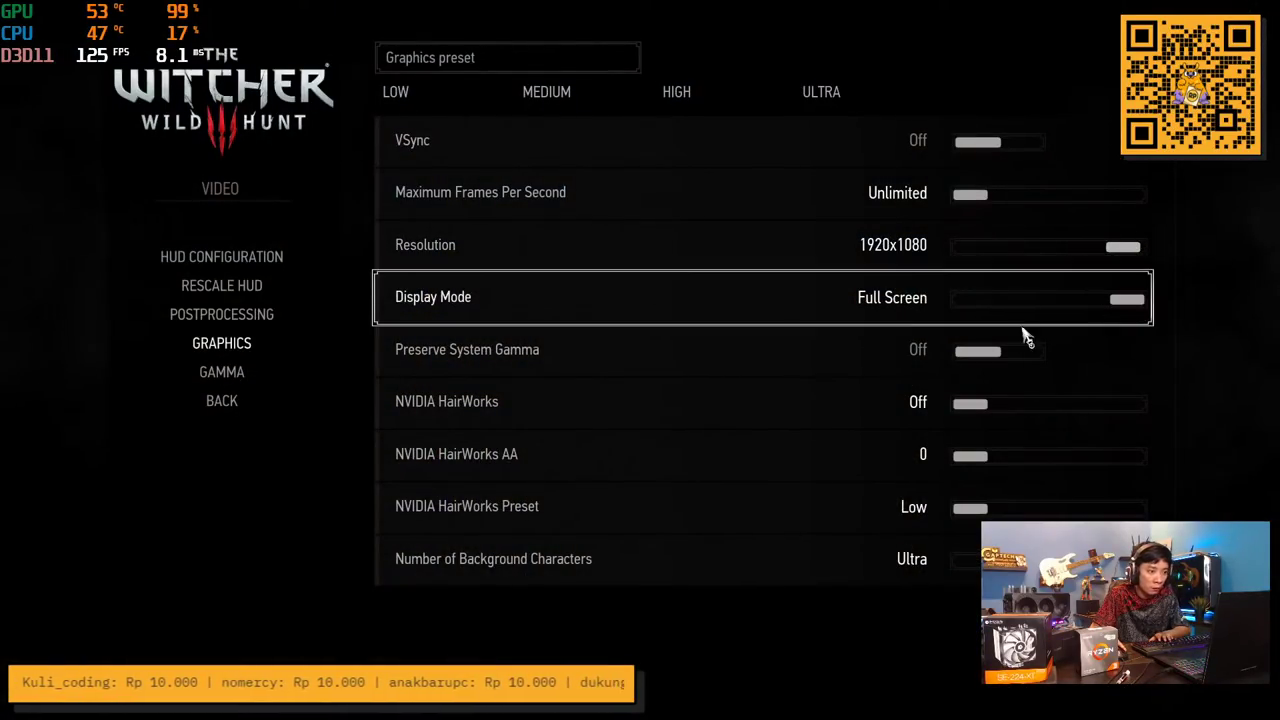
{"action": "left_click", "coordinate": [1016, 372]}
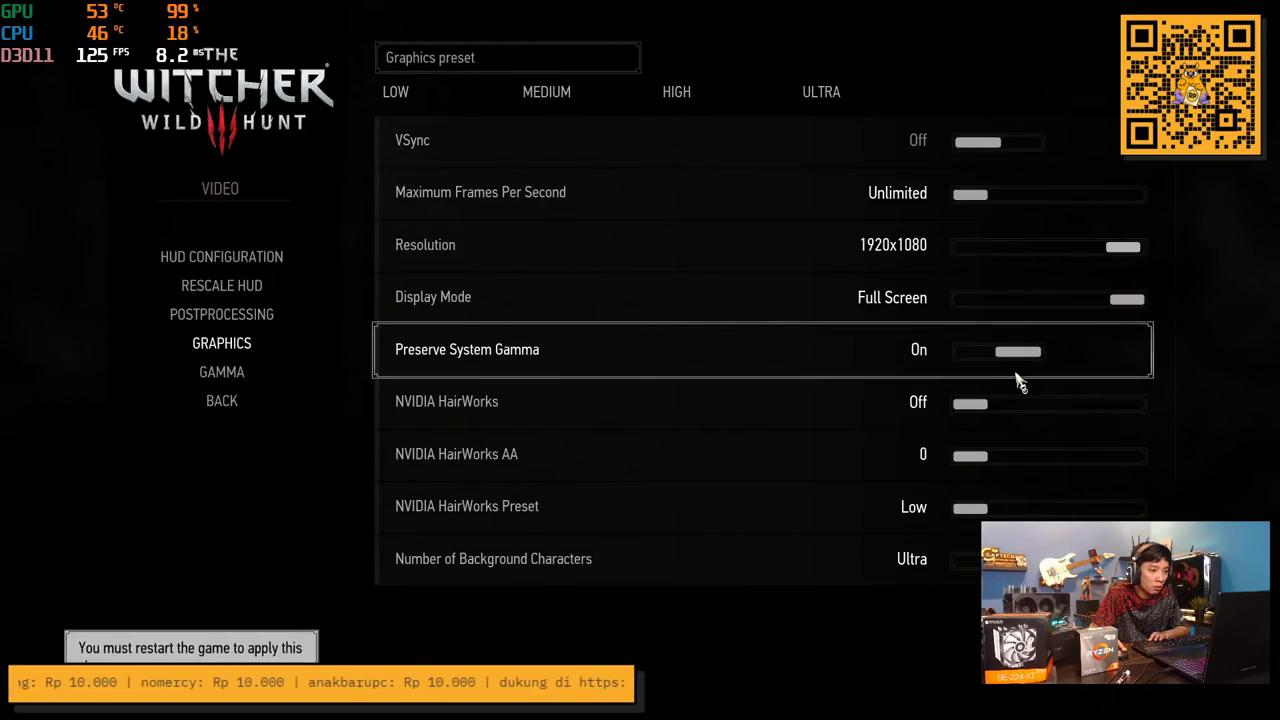
{"action": "left_click", "coordinate": [966, 357]}
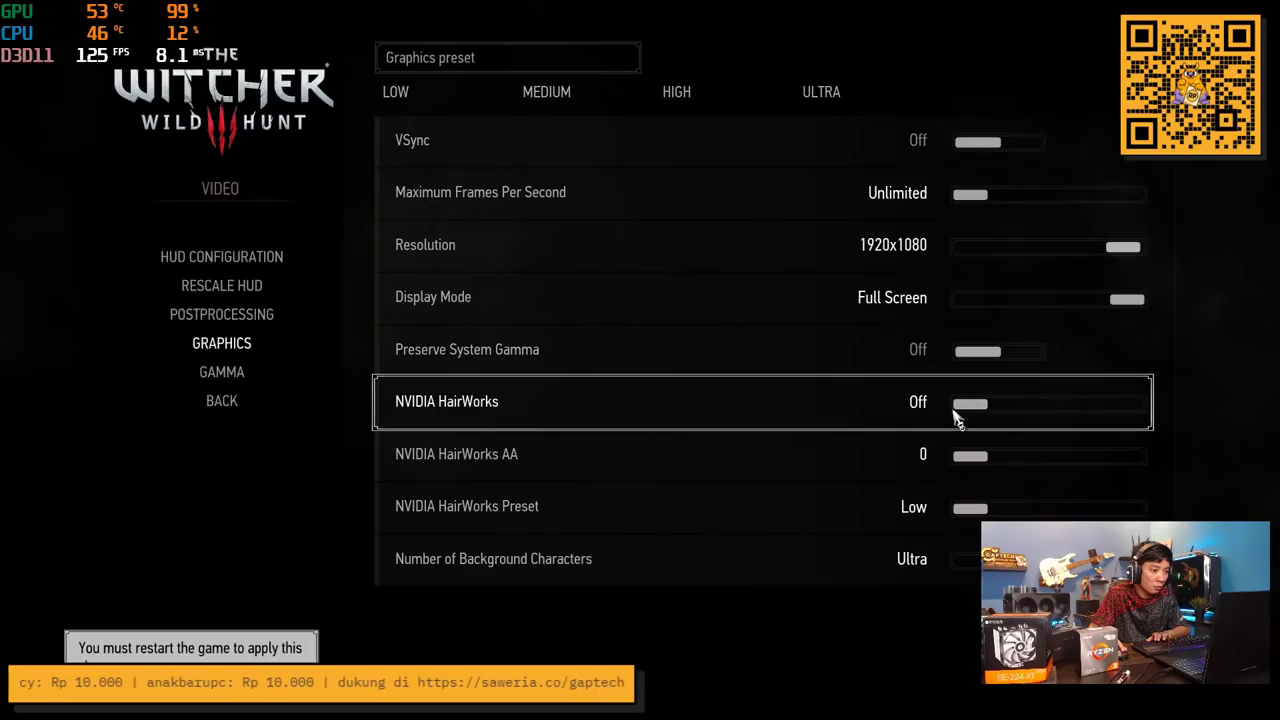
Review the graphics quality settings from NVIDIA HairWorks to Hardware Cursor and return to the upper part of the list
{"action": "key", "text": "Down"}
{"action": "key", "text": "Down"}
{"action": "key", "text": "Down"}
{"action": "key", "text": "Down"}
{"action": "key", "text": "Down"}
{"action": "key", "text": "Down"}
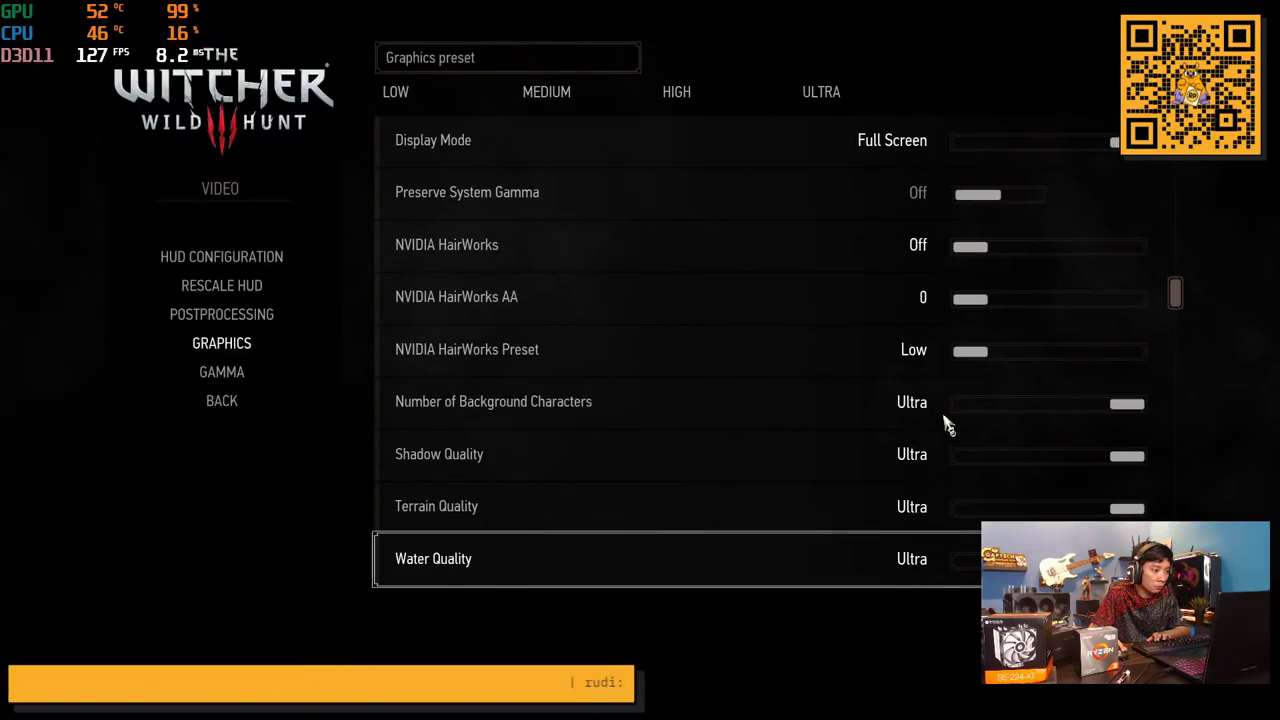
{"action": "key", "text": "Down"}
{"action": "key", "text": "Down"}
{"action": "key", "text": "Down"}
{"action": "key", "text": "Down"}
{"action": "key", "text": "Down"}
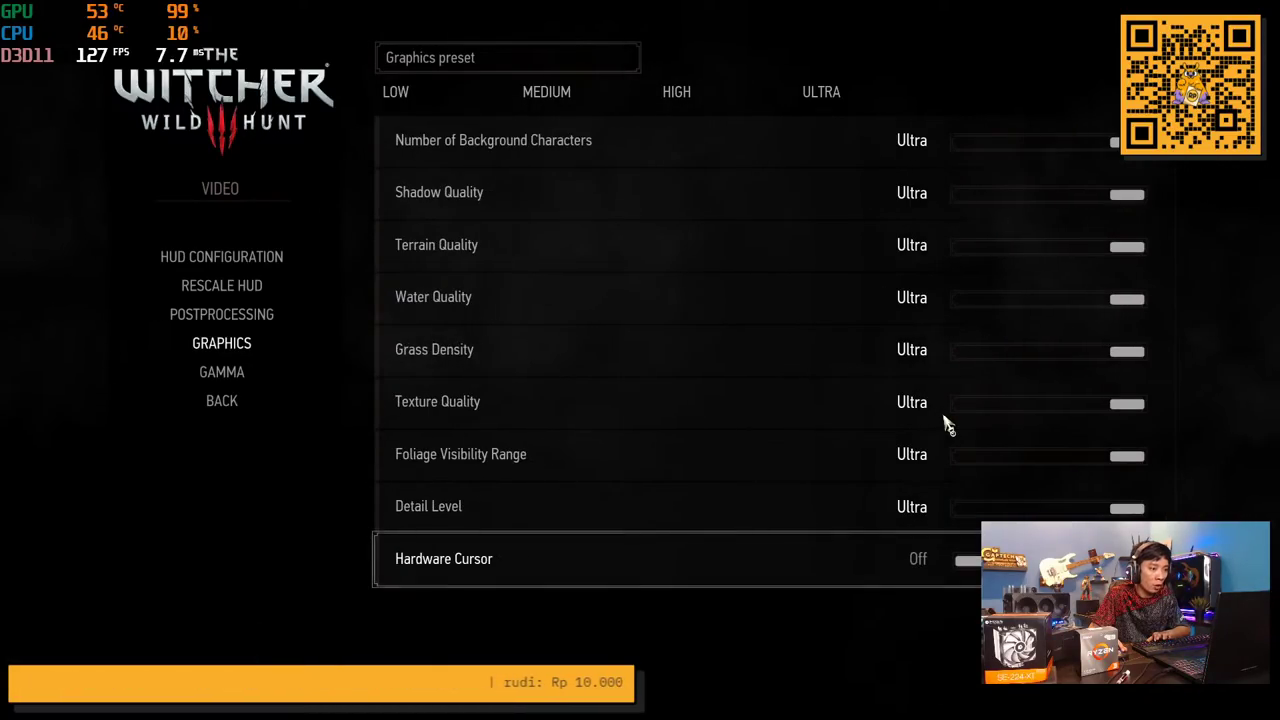
{"action": "key", "text": "Up"}
{"action": "key", "text": "Up"}
{"action": "key", "text": "Up"}
{"action": "key", "text": "Up"}
{"action": "key", "text": "Up"}
{"action": "key", "text": "Up"}
{"action": "key", "text": "Up"}
{"action": "key", "text": "Up"}
{"action": "key", "text": "Up"}
{"action": "key", "text": "Up"}
{"action": "key", "text": "Up"}
{"action": "key", "text": "Up"}
{"action": "key", "text": "Up"}
{"action": "key", "text": "Up"}
{"action": "key", "text": "Up"}
{"action": "key", "text": "Up"}
{"action": "key", "text": "Up"}
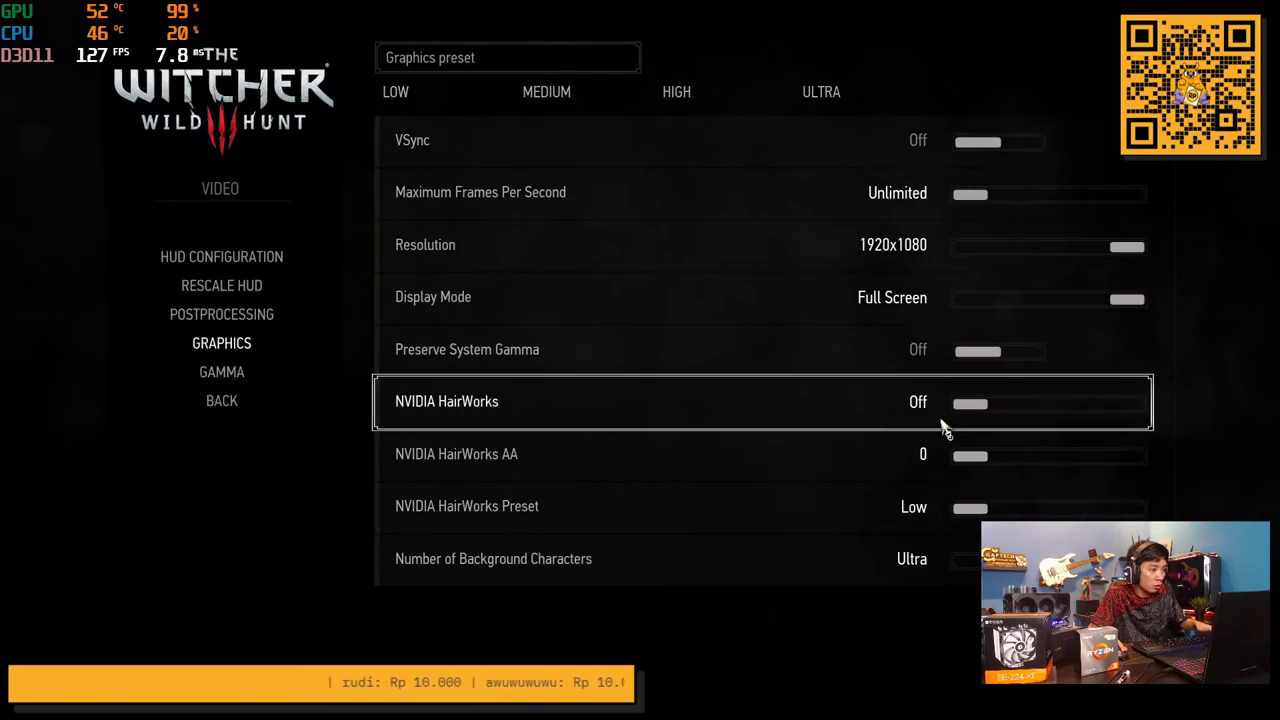
Accept the graphics changes, resume the game and move the character through the landscape to test performance
{"action": "key", "text": "Escape"}
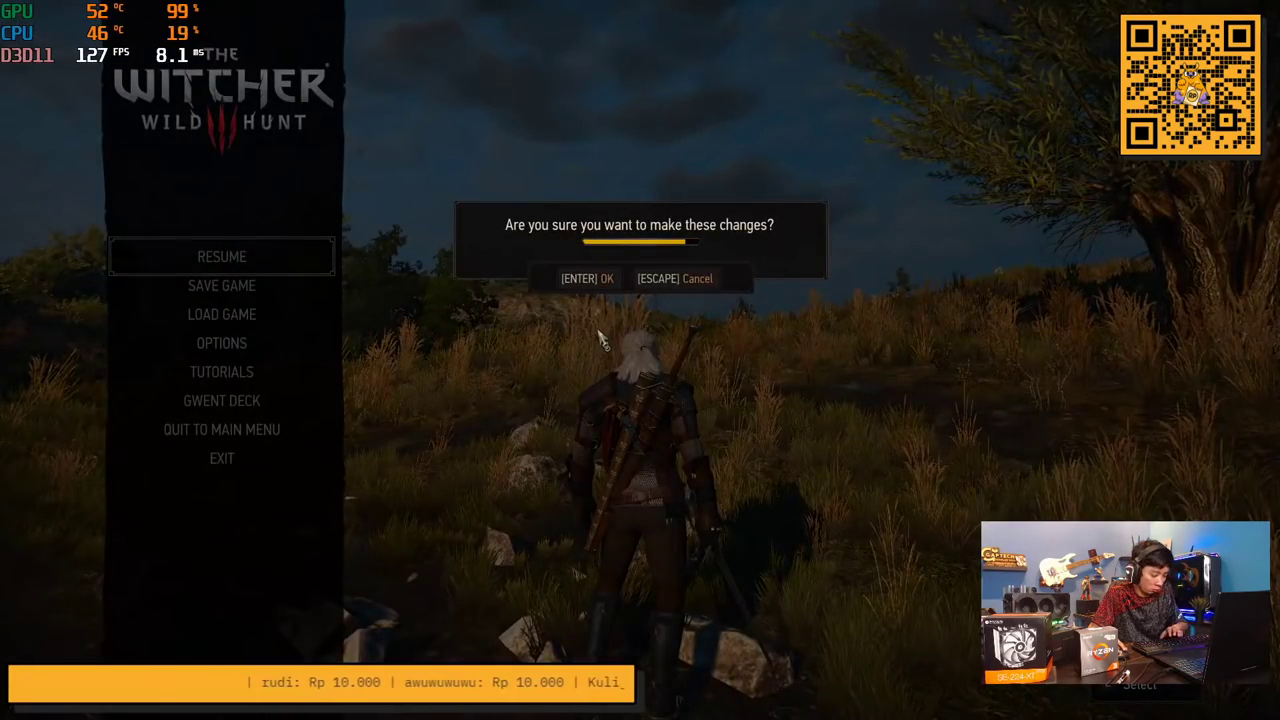
{"action": "key", "text": "Return"}
{"action": "key", "text": "Escape"}
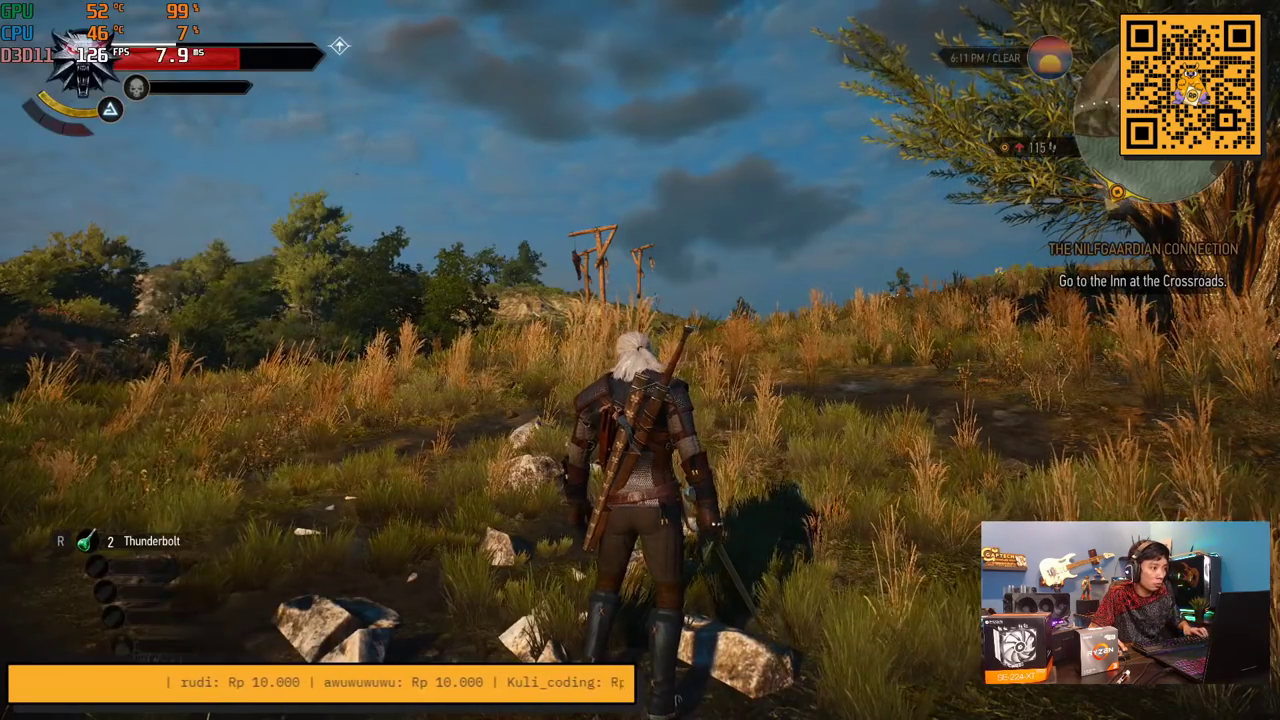
{"action": "key", "text": "w"}
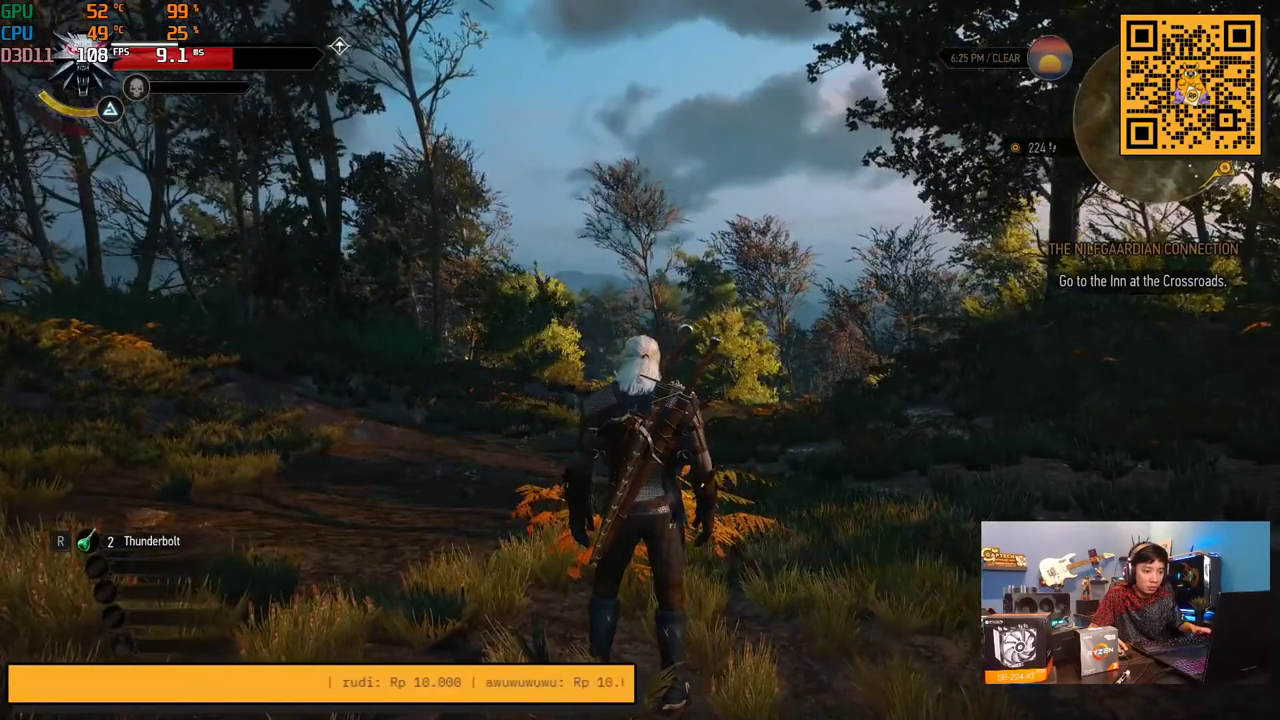
Exit The Witcher 3 to the desktop from its pause menu and confirm quitting
{"action": "key", "text": "Escape"}
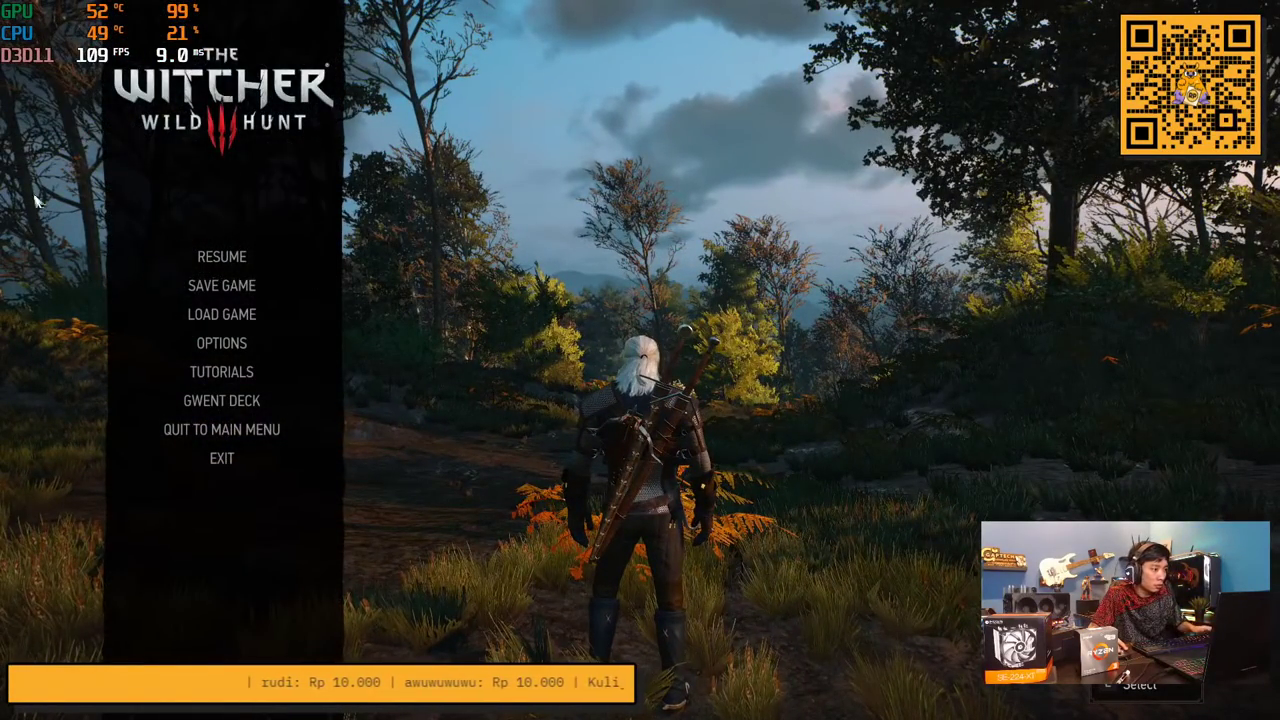
{"action": "left_click", "coordinate": [233, 460]}
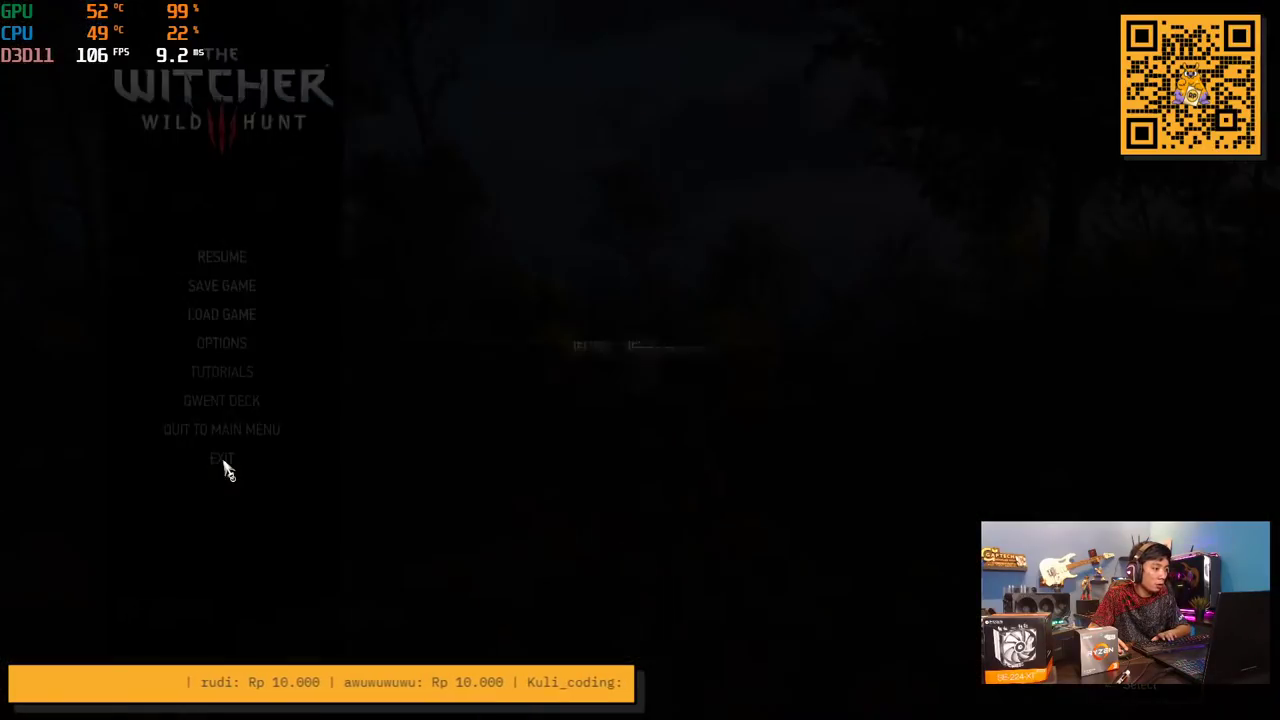
{"action": "left_click", "coordinate": [597, 350]}
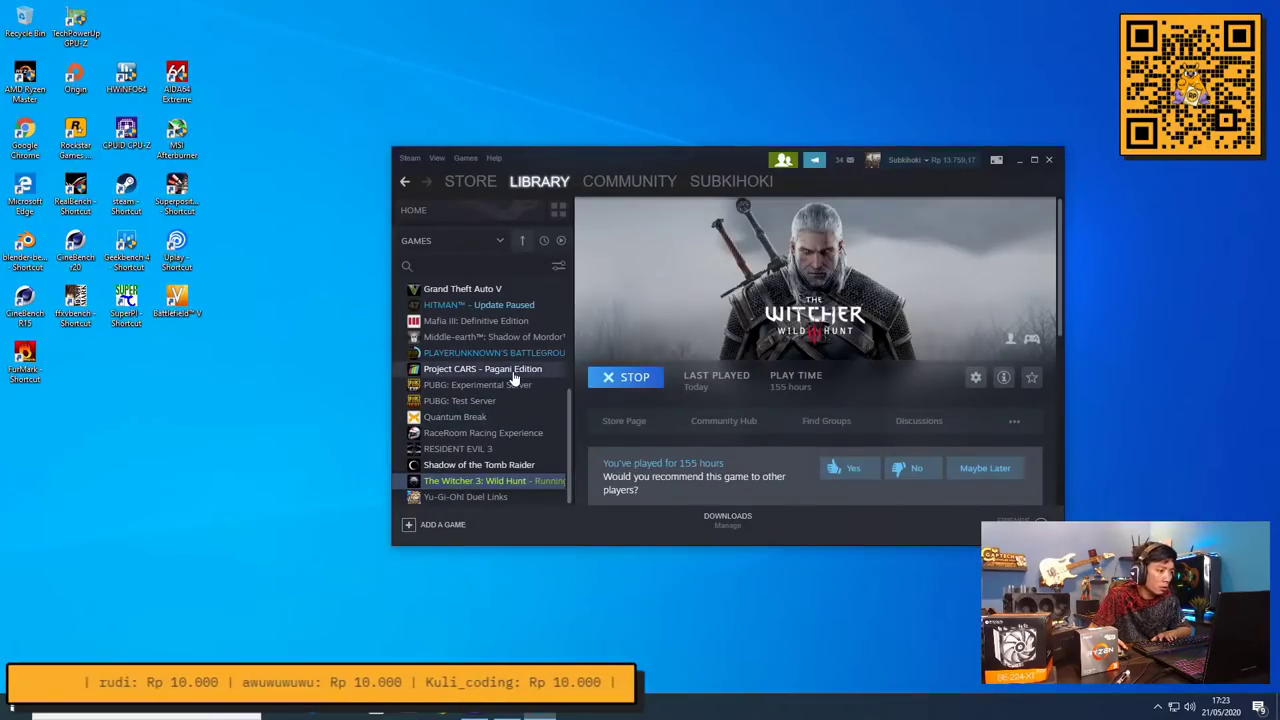
{"action": "scroll", "coordinate": [515, 376], "scroll_direction": "up", "scroll_amount": 4}
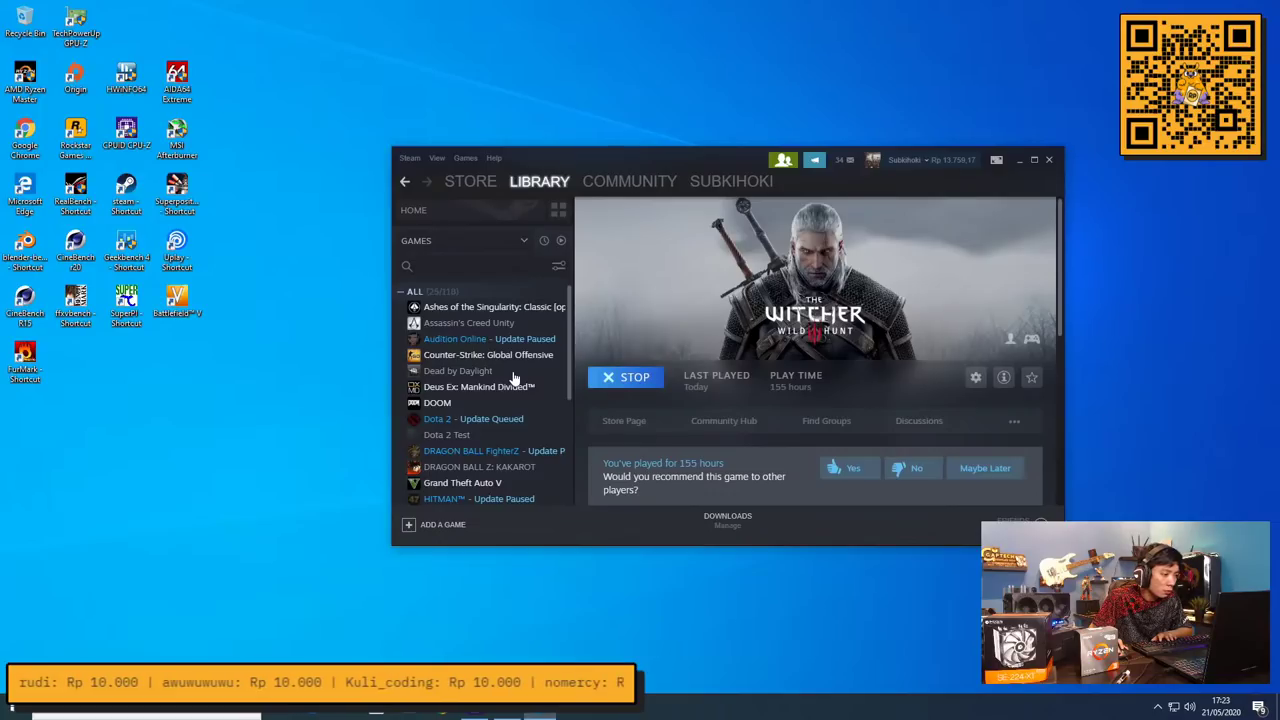
{"action": "scroll", "coordinate": [514, 378], "scroll_direction": "down", "scroll_amount": 1}
{"action": "scroll", "coordinate": [514, 378], "scroll_direction": "down", "scroll_amount": 5}
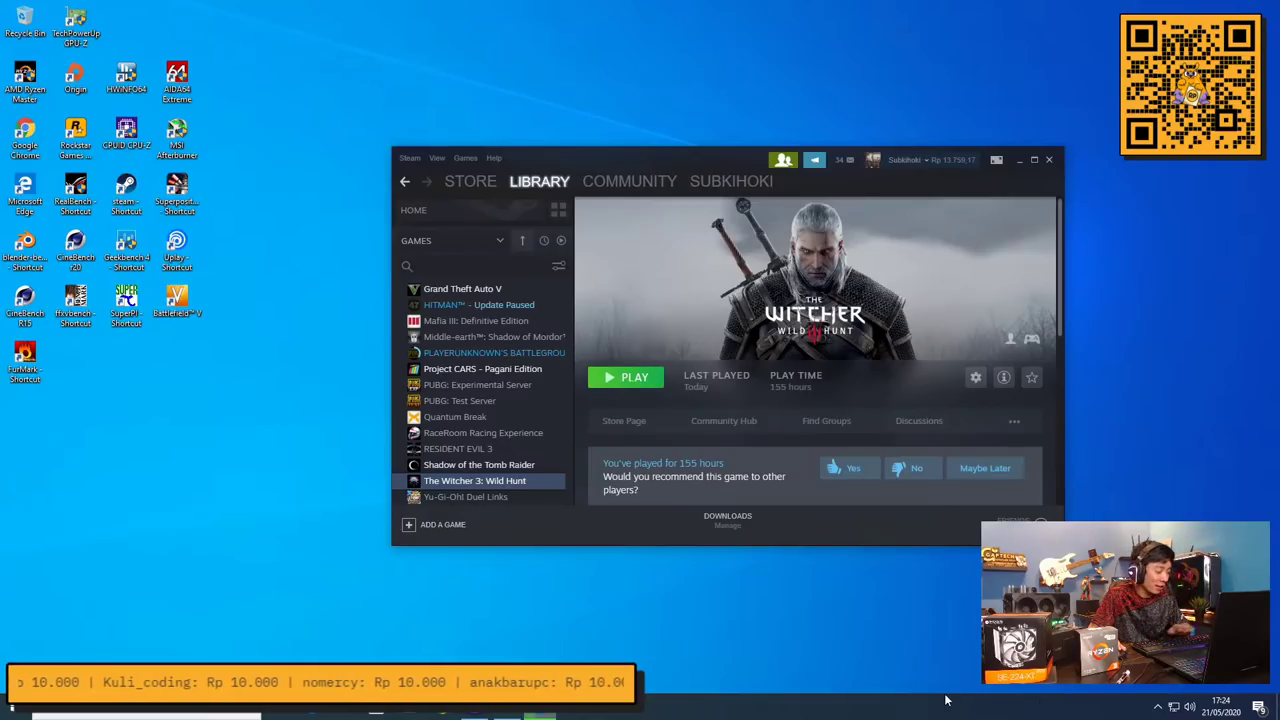
{"action": "key", "text": "alt+Tab"}
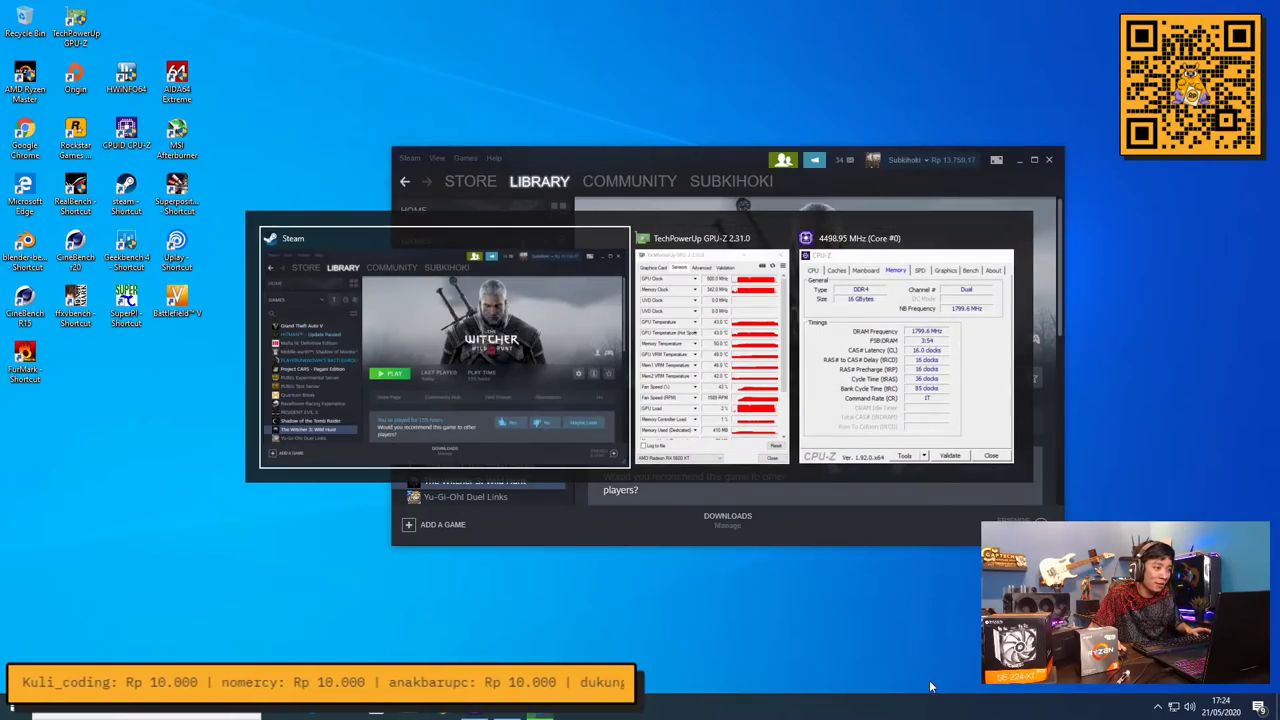
{"action": "left_click", "coordinate": [322, 270]}
Open MSI Afterburner to check the graphics card's clock and temperature readings, and close its window
{"action": "double_click", "coordinate": [180, 140]}
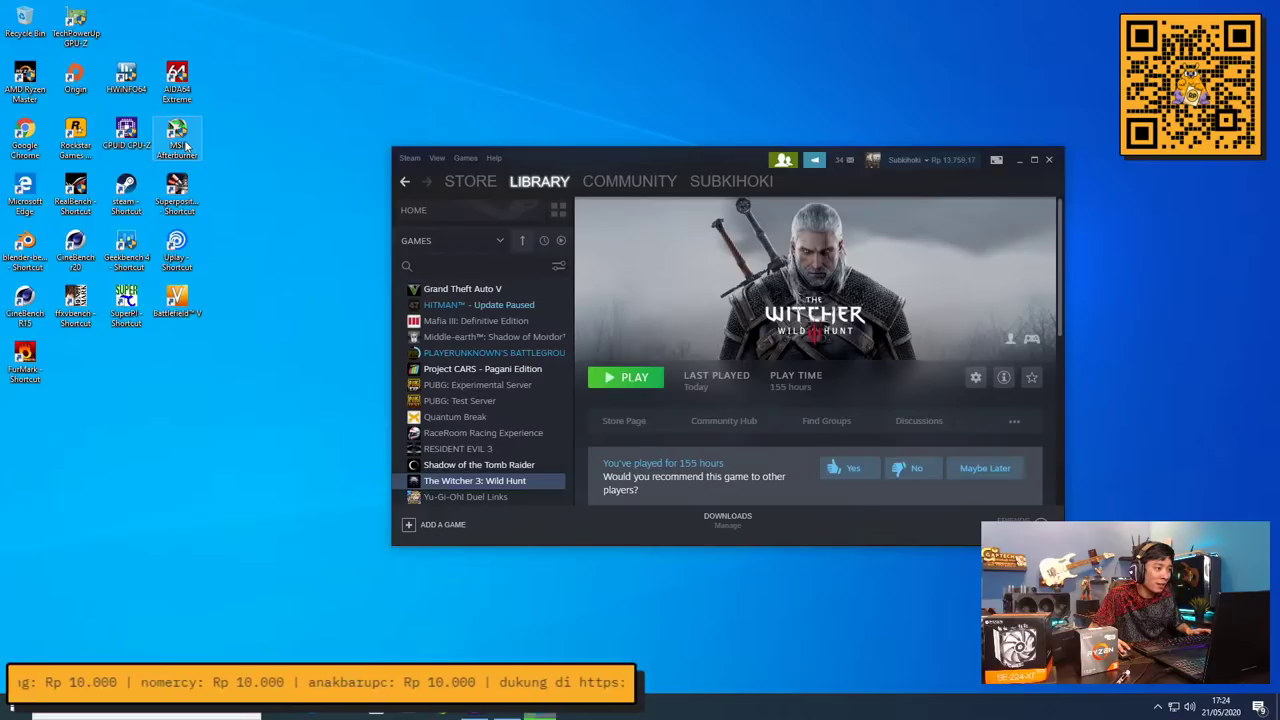
{"action": "left_click", "coordinate": [533, 445]}
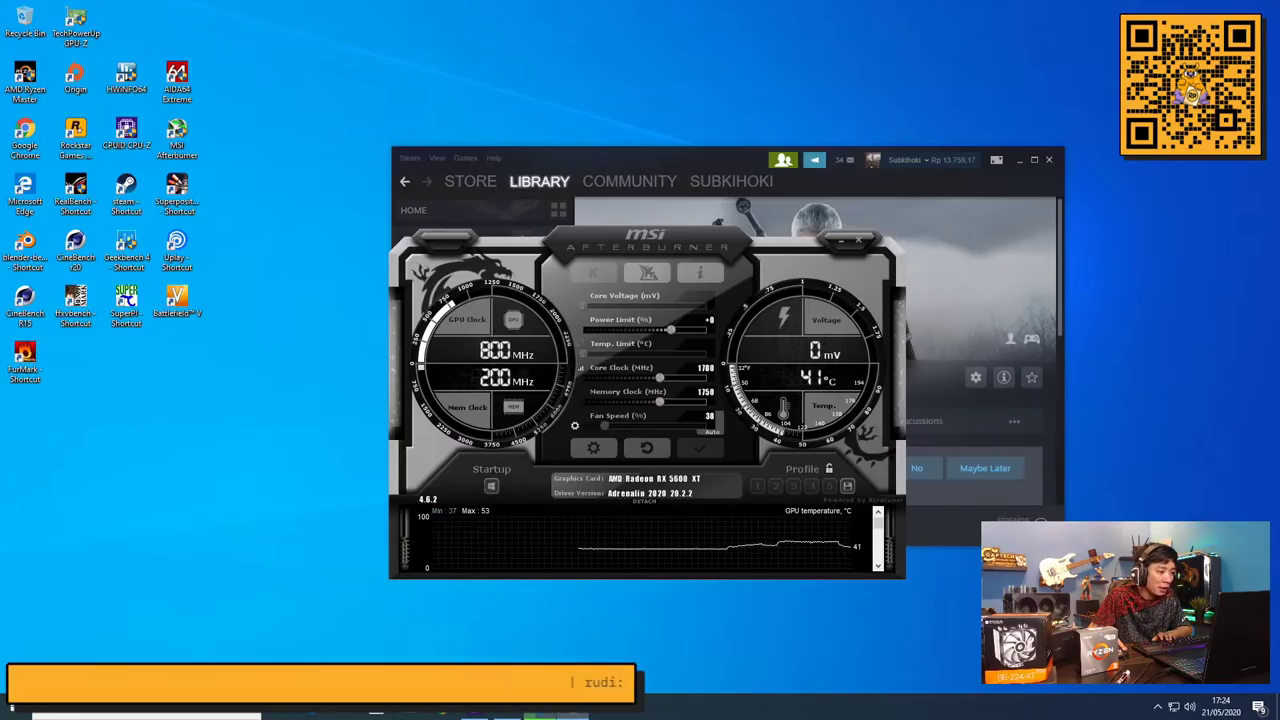
{"action": "right_click", "coordinate": [268, 409]}
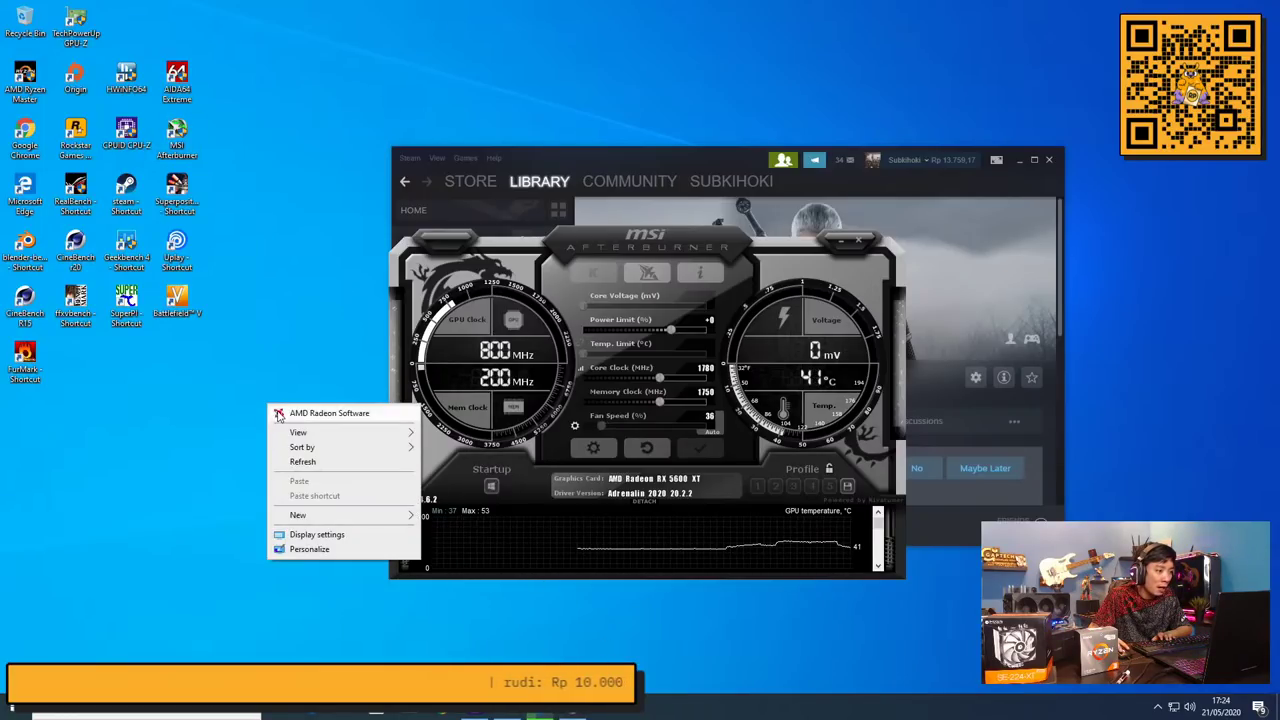
{"action": "left_click", "coordinate": [619, 597]}
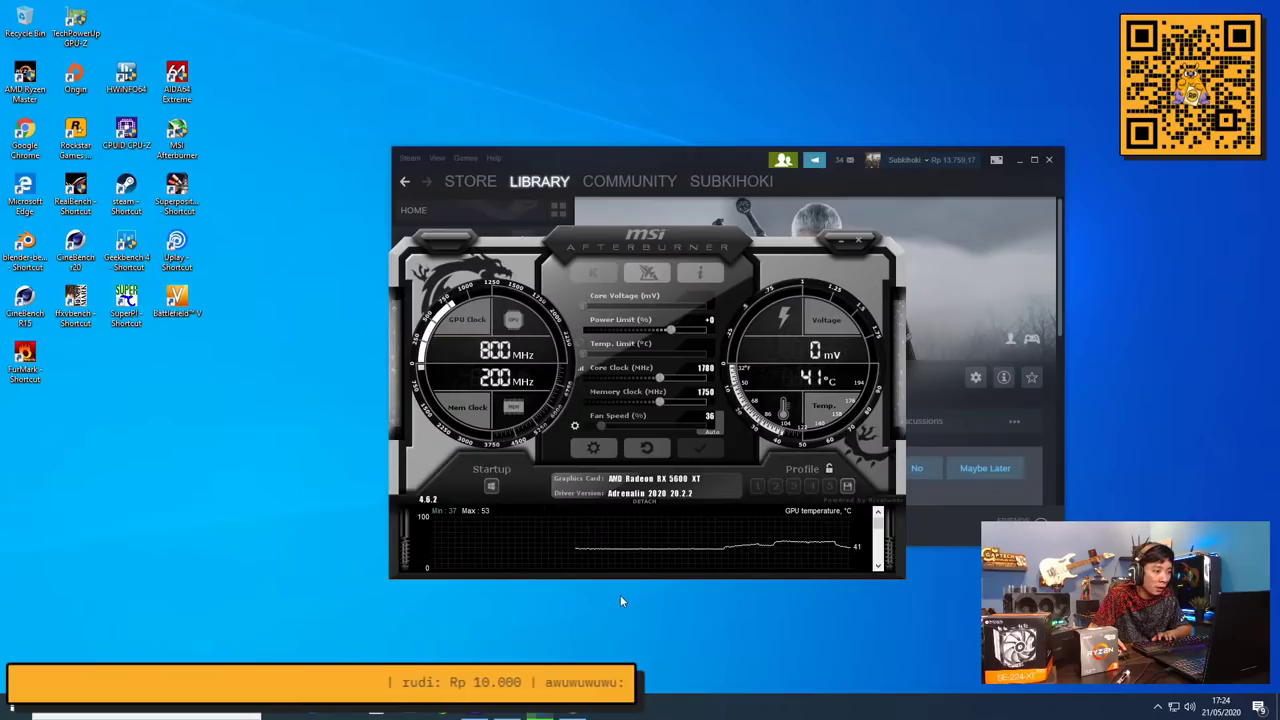
{"action": "left_click", "coordinate": [867, 242]}
Open AMD Radeon Software from the desktop
{"action": "right_click", "coordinate": [297, 337]}
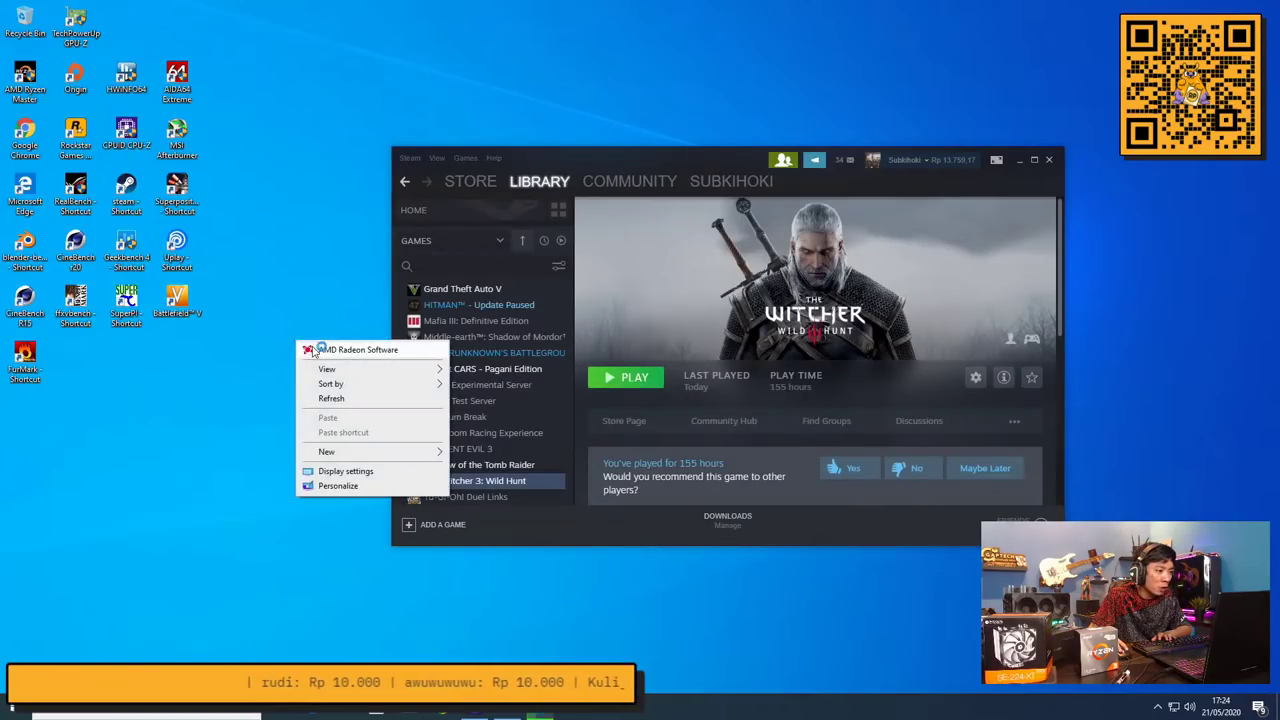
{"action": "left_click", "coordinate": [315, 346]}
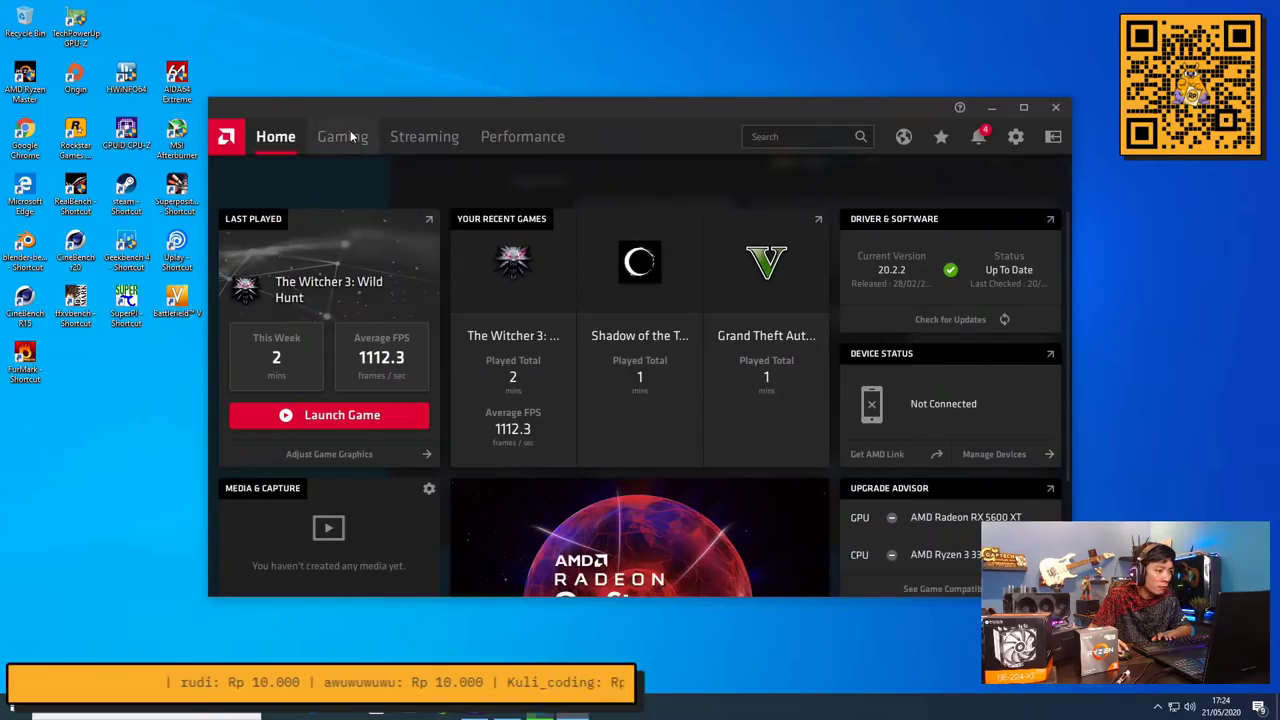
Browse the installed games list and inspect the graphics card's performance metrics
{"action": "left_click", "coordinate": [348, 137]}
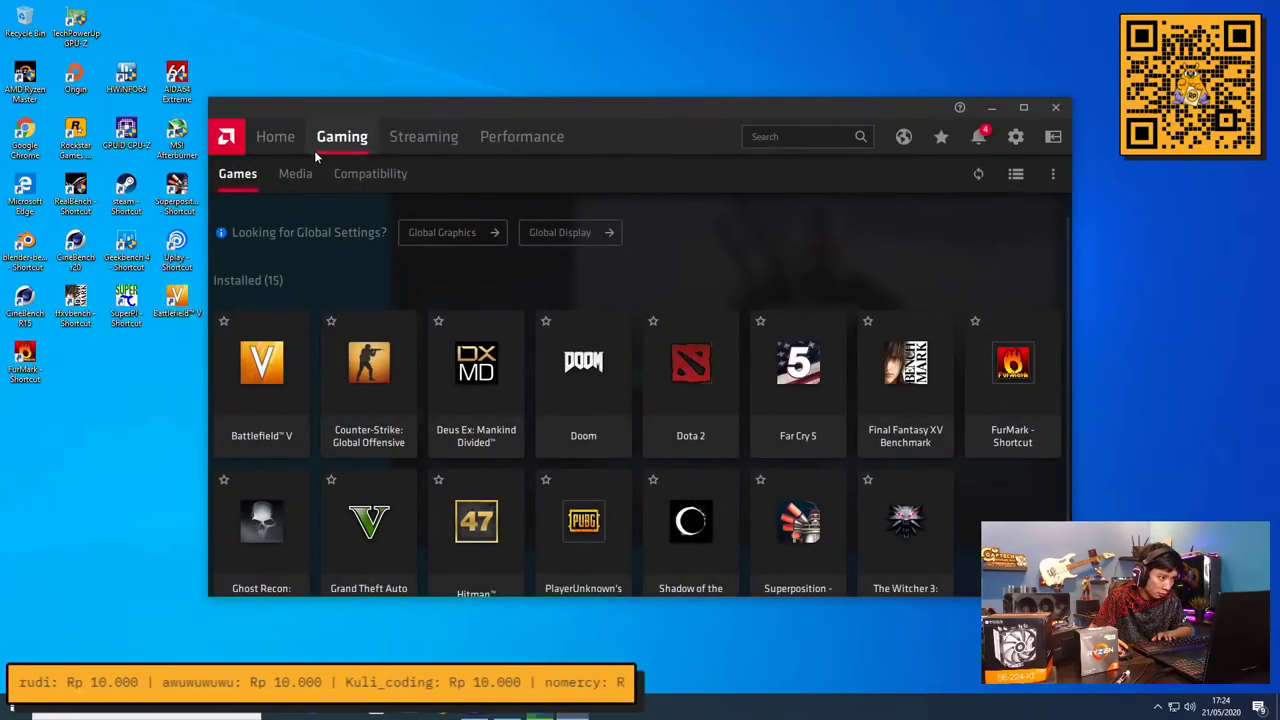
{"action": "left_click", "coordinate": [487, 140]}
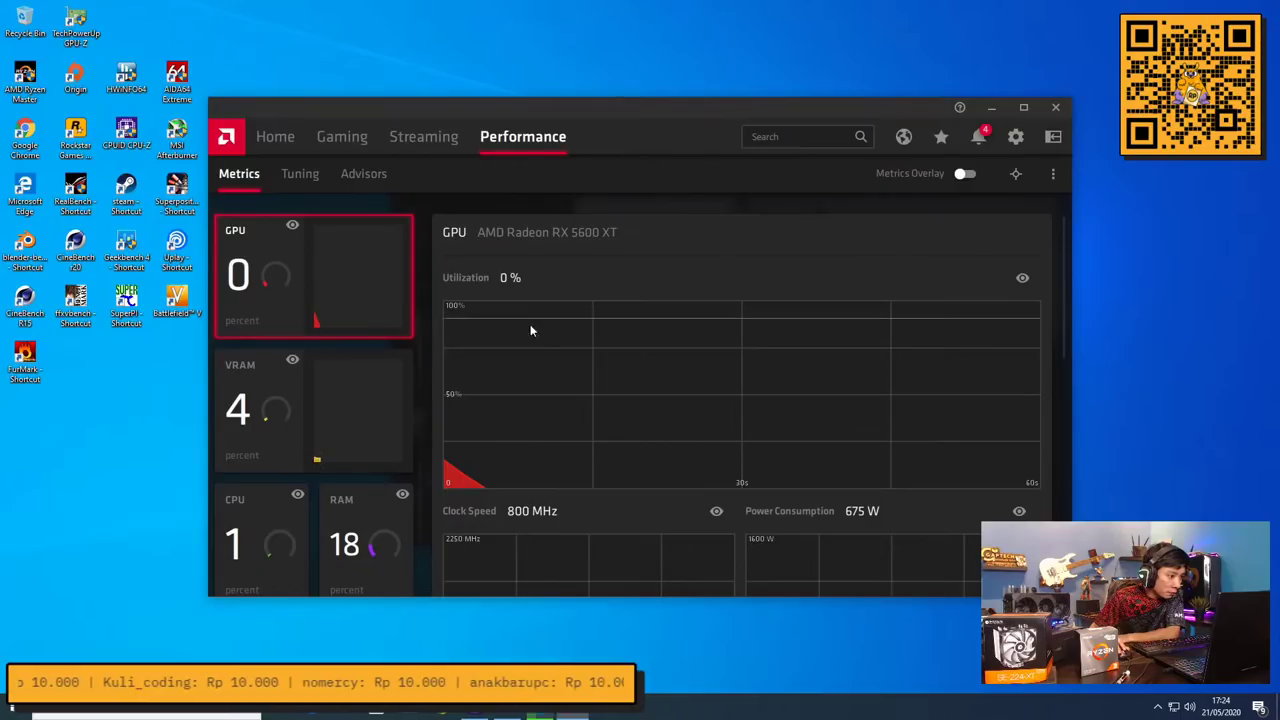
{"action": "scroll", "coordinate": [541, 325], "scroll_direction": "down", "scroll_amount": 3}
{"action": "scroll", "coordinate": [338, 375], "scroll_direction": "down", "scroll_amount": 1}
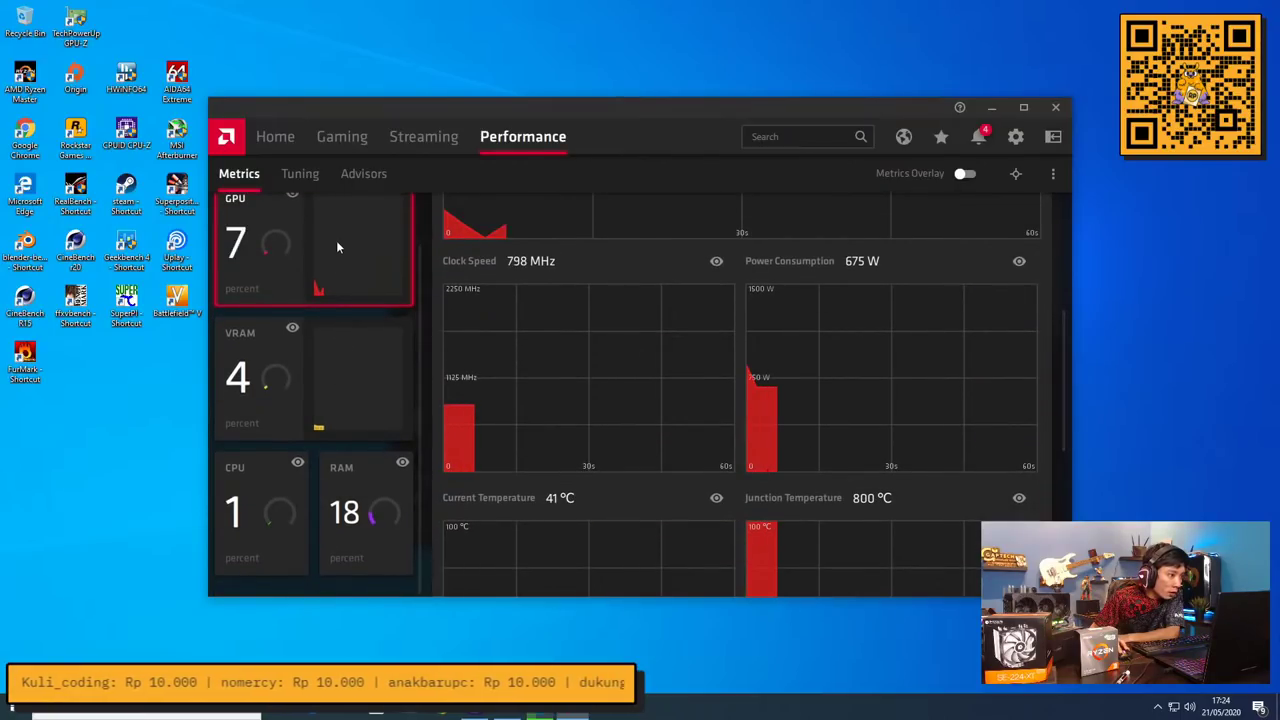
Open the graphics card tuning settings, accept the license agreement and set Tuning Control to Manual
{"action": "left_click", "coordinate": [318, 174]}
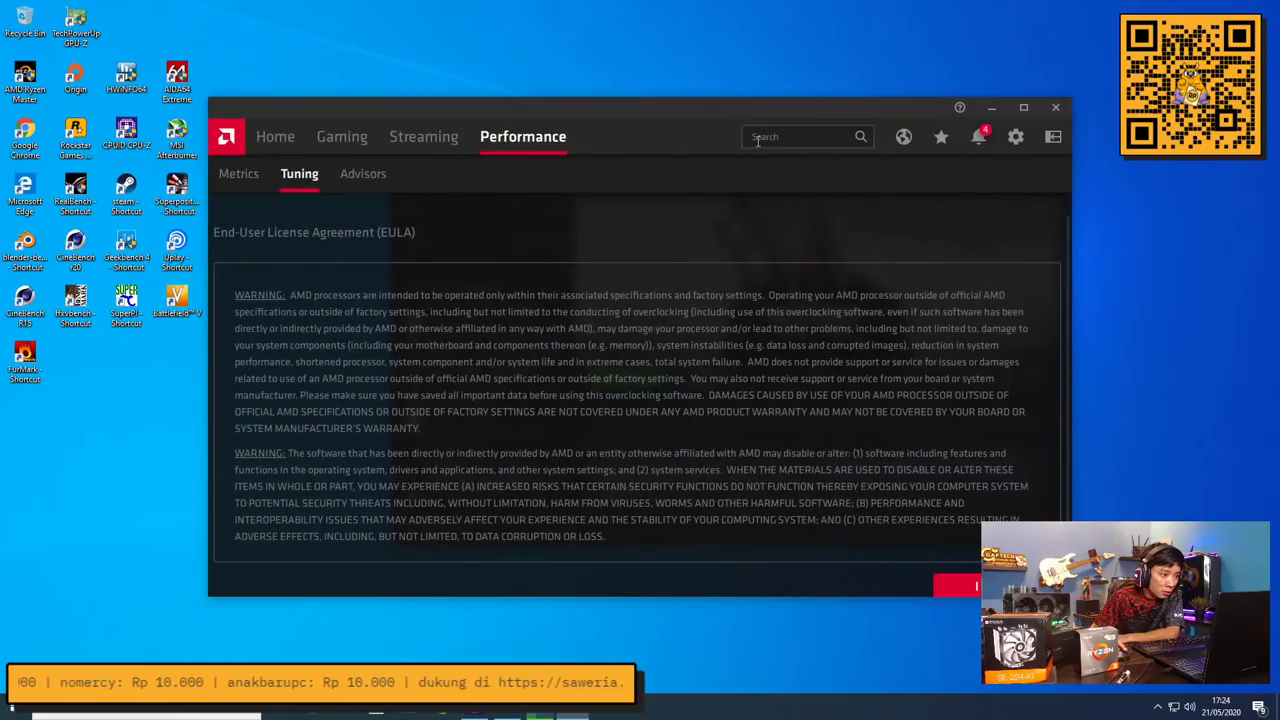
{"action": "left_click_drag", "start_coordinate": [776, 106], "coordinate": [626, 73]}
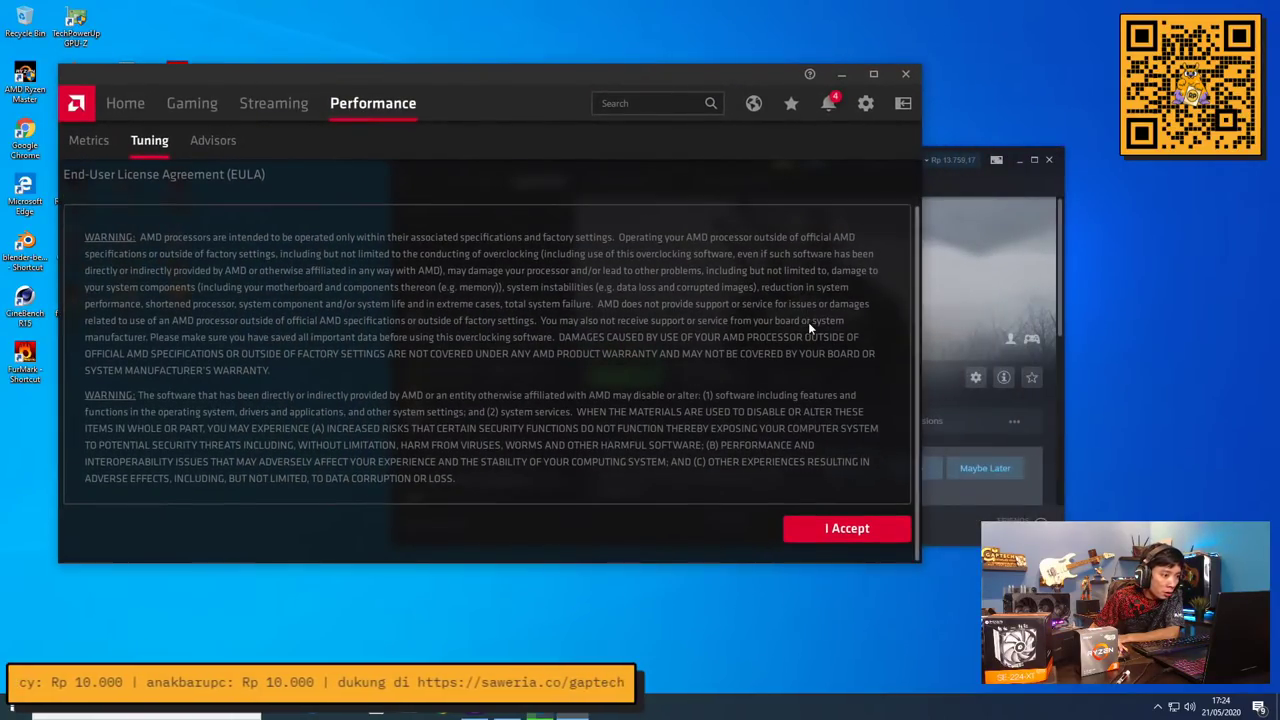
{"action": "left_click", "coordinate": [838, 530]}
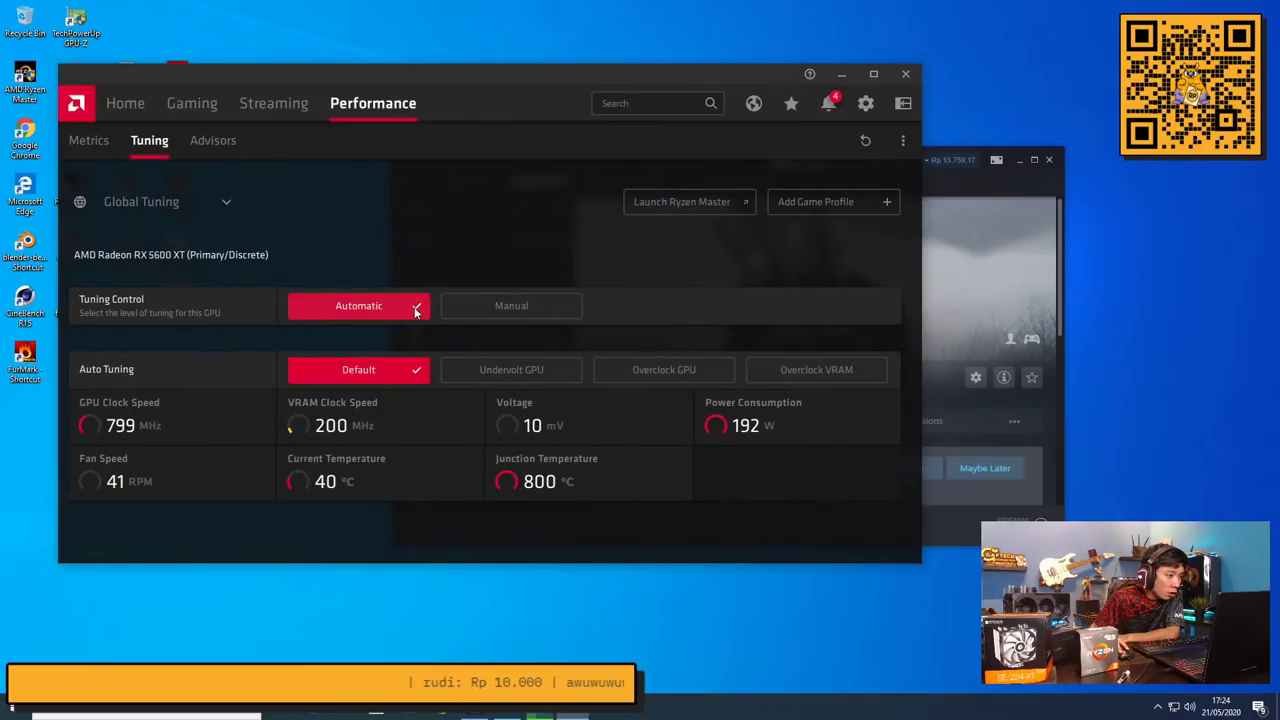
{"action": "left_click", "coordinate": [497, 306]}
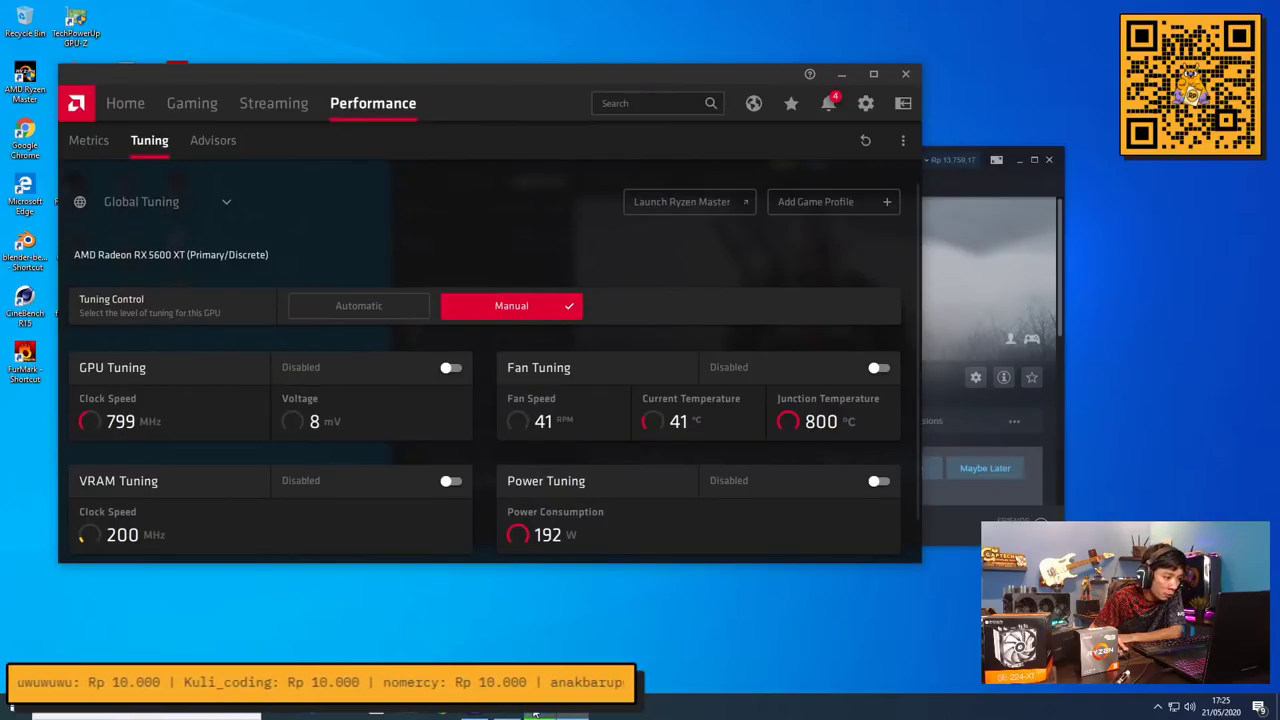
Bring up TechPowerUp GPU-Z from the system tray and view its graphics card specifications
{"action": "mouse_move", "coordinate": [563, 714]}
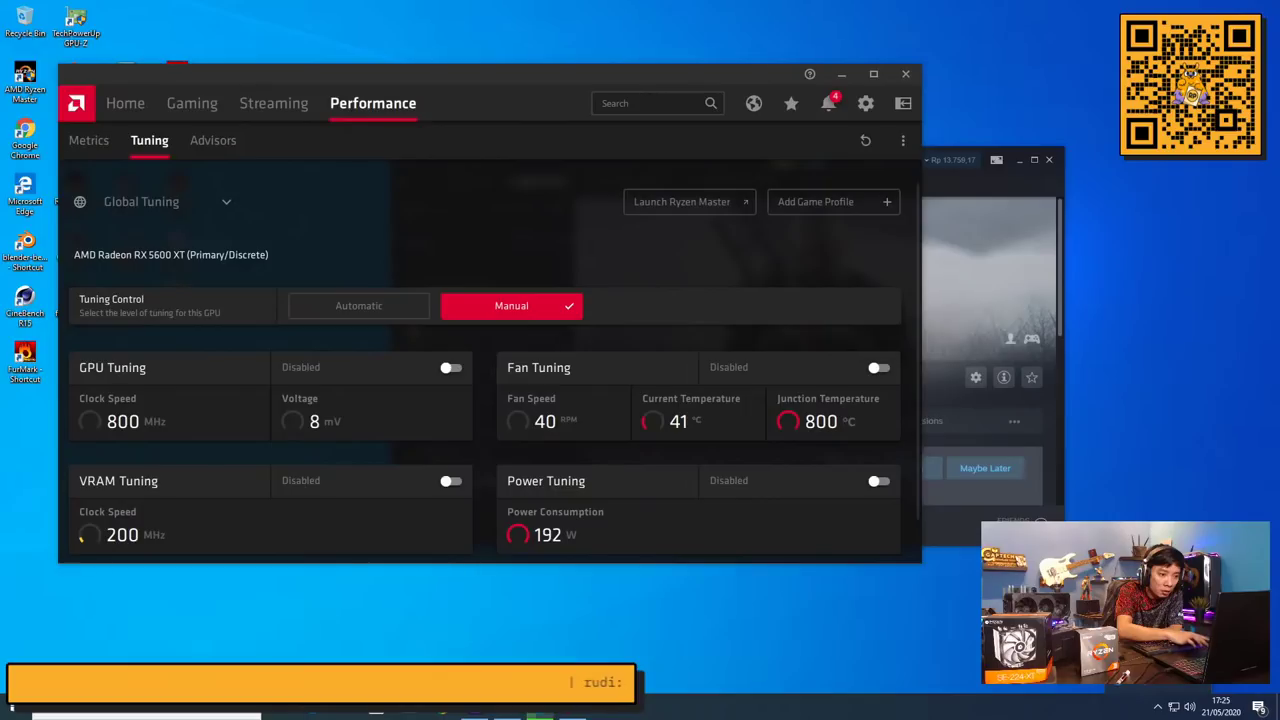
{"action": "left_click", "coordinate": [1158, 706]}
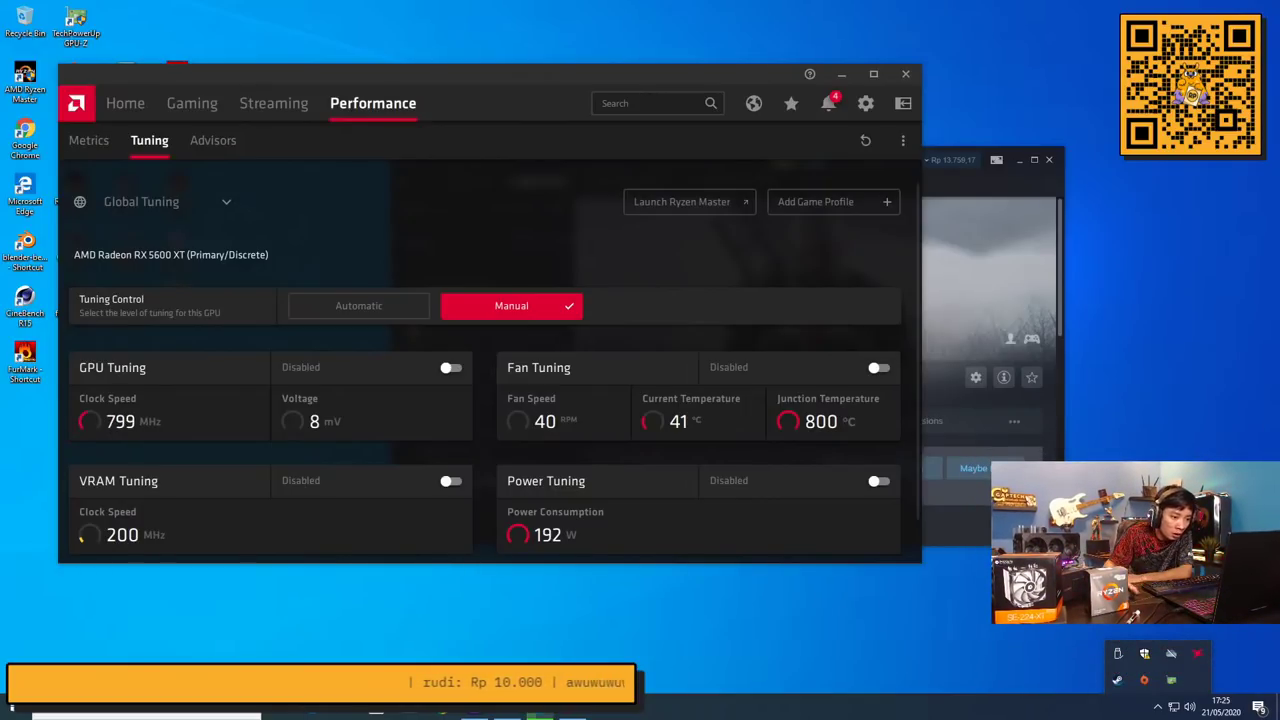
{"action": "left_click", "coordinate": [1144, 653]}
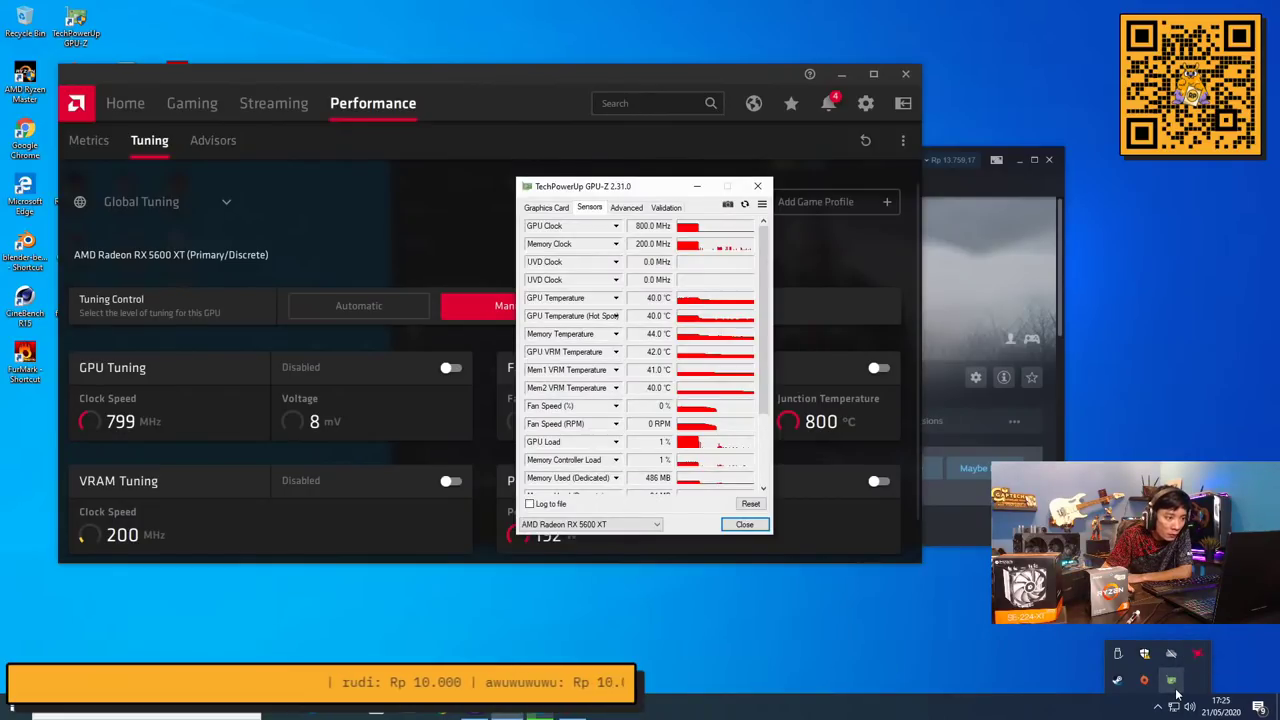
{"action": "left_click", "coordinate": [546, 208]}
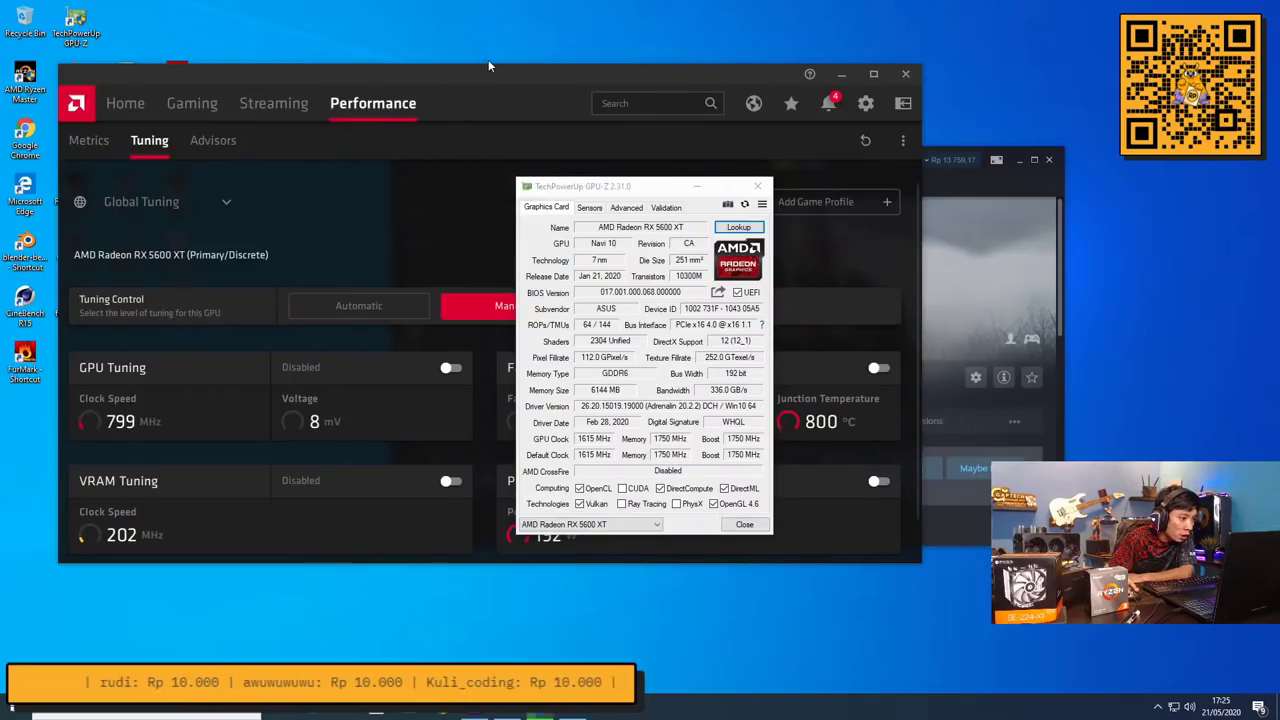
Enable GPU Tuning with Advanced Control and compare the voltage/frequency curve with the basic frequency sliders
{"action": "left_click_drag", "start_coordinate": [500, 81], "coordinate": [470, 100]}
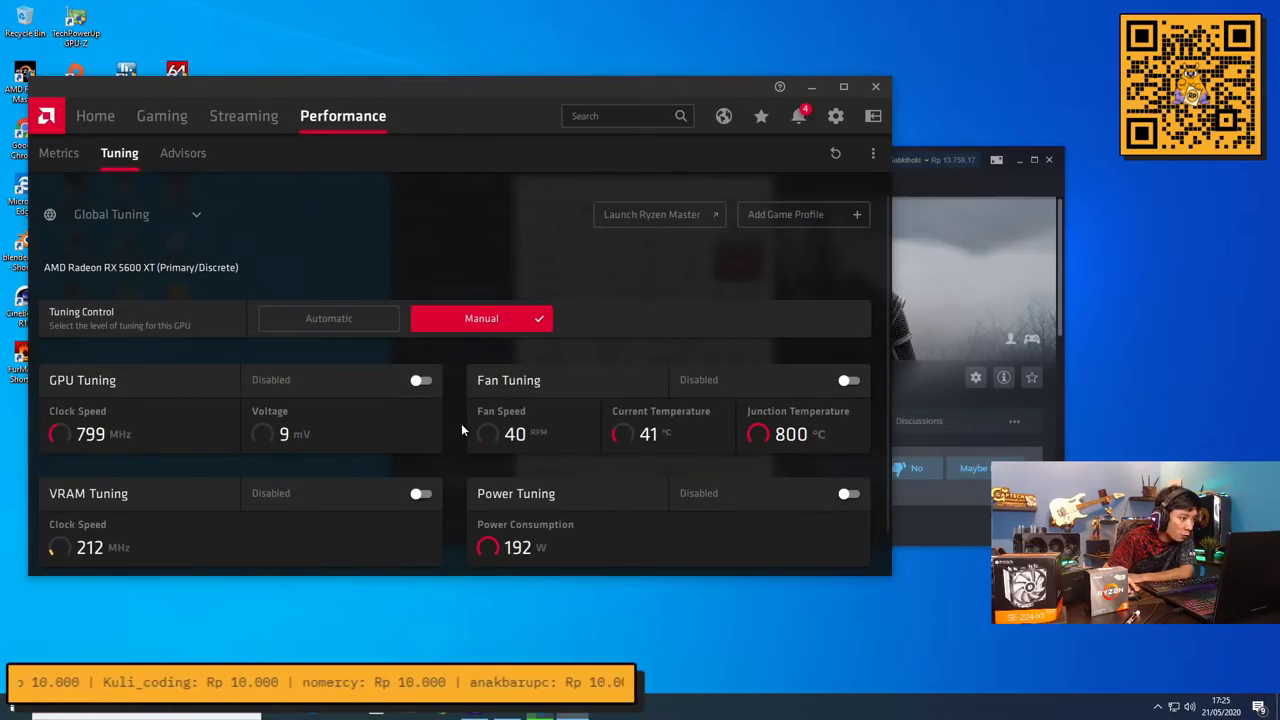
{"action": "scroll", "coordinate": [462, 430], "scroll_direction": "down", "scroll_amount": 1}
{"action": "scroll", "coordinate": [462, 433], "scroll_direction": "down", "scroll_amount": 1}
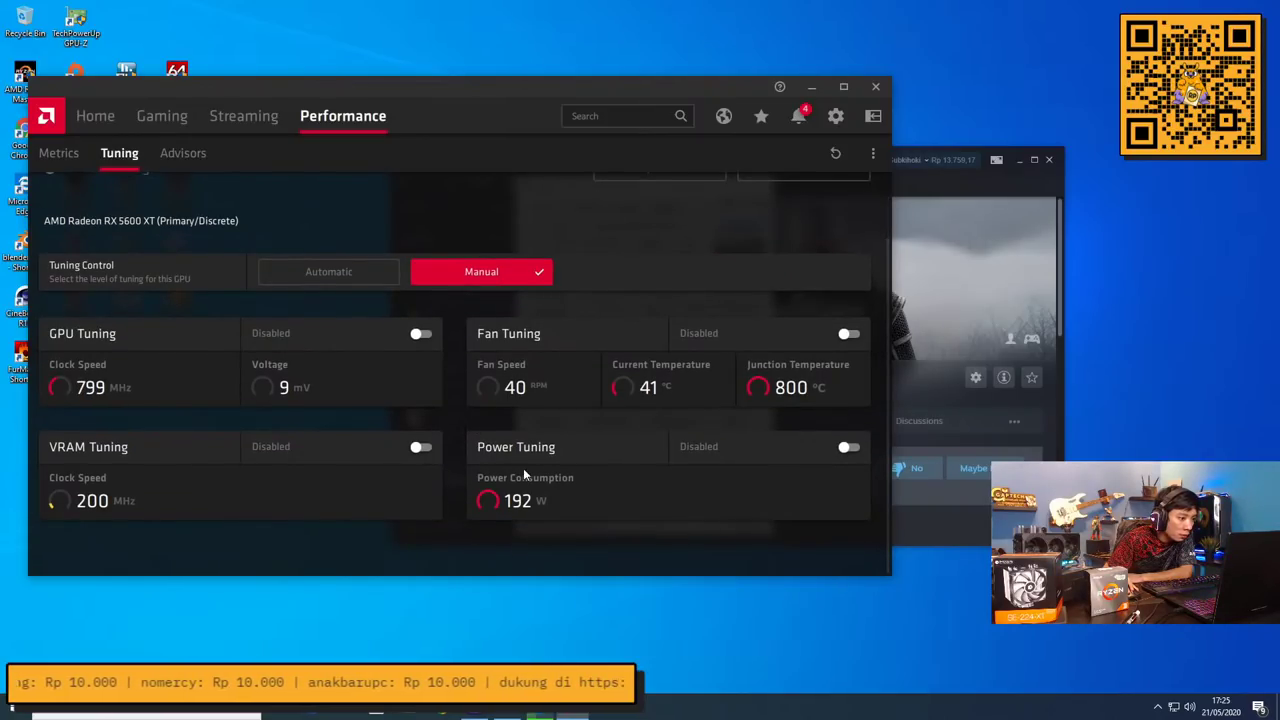
{"action": "left_click", "coordinate": [426, 336]}
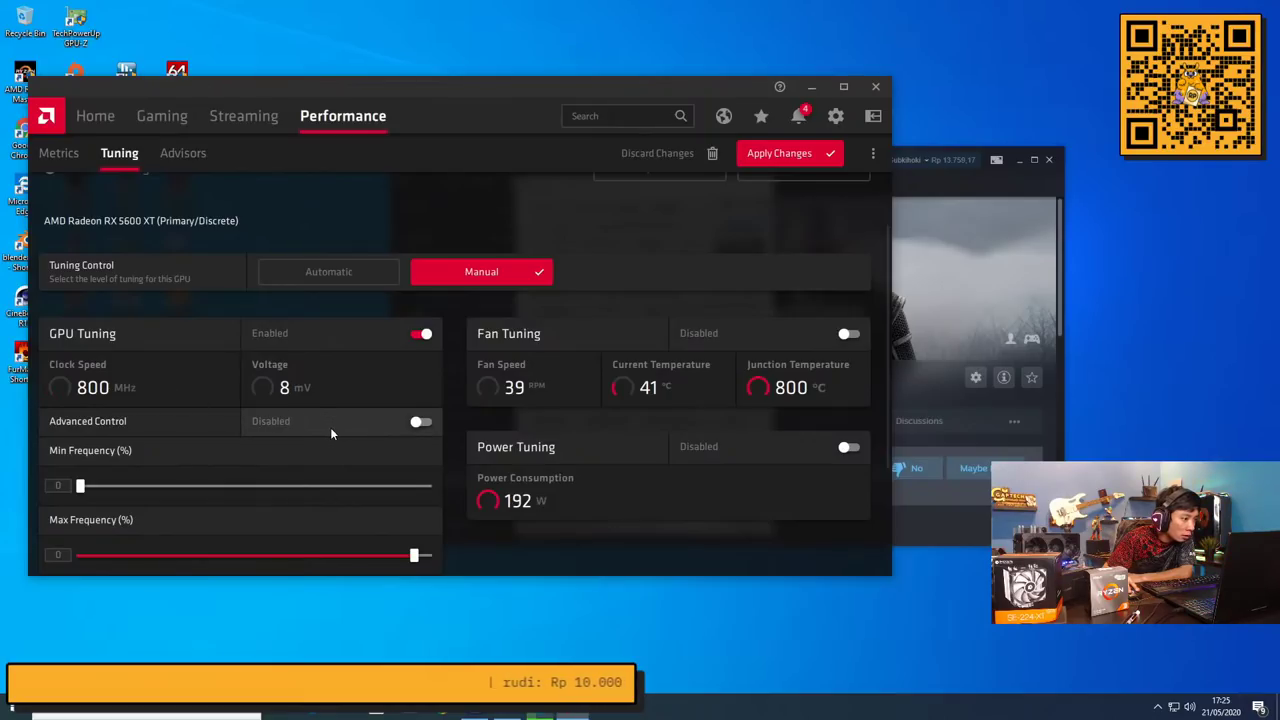
{"action": "left_click", "coordinate": [421, 422]}
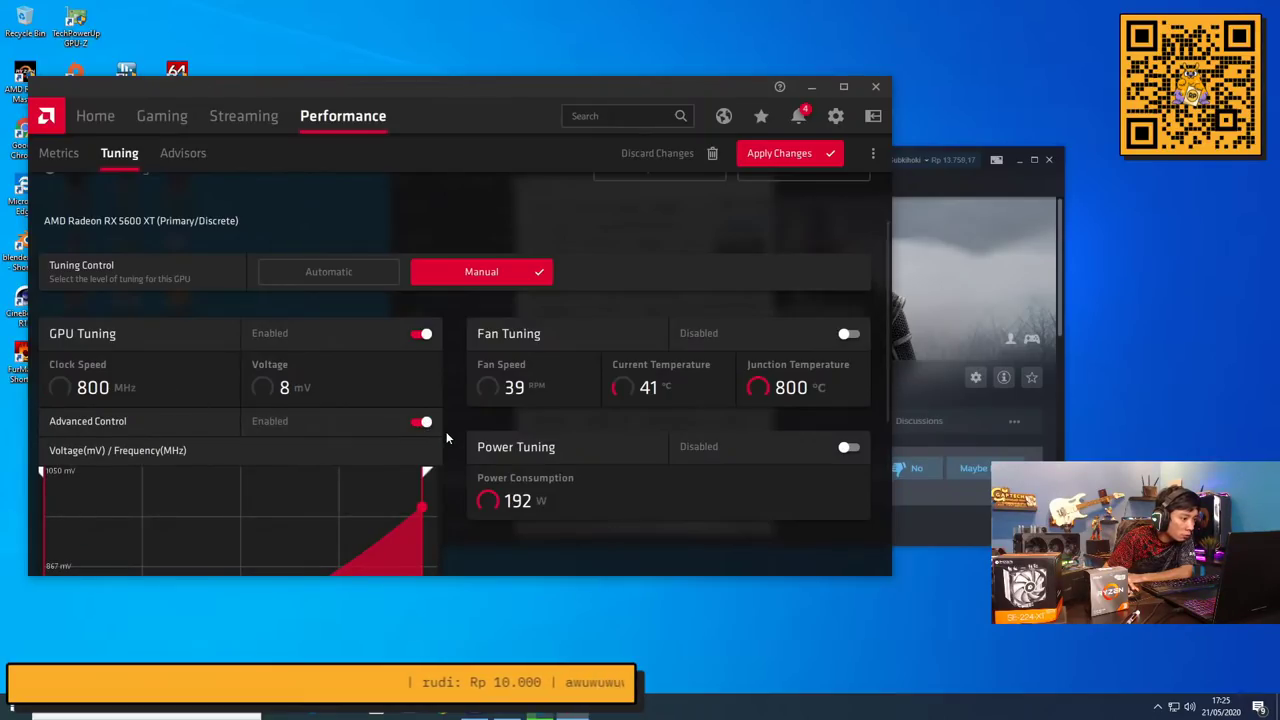
{"action": "scroll", "coordinate": [446, 431], "scroll_direction": "down", "scroll_amount": 3}
{"action": "scroll", "coordinate": [446, 431], "scroll_direction": "up", "scroll_amount": 2}
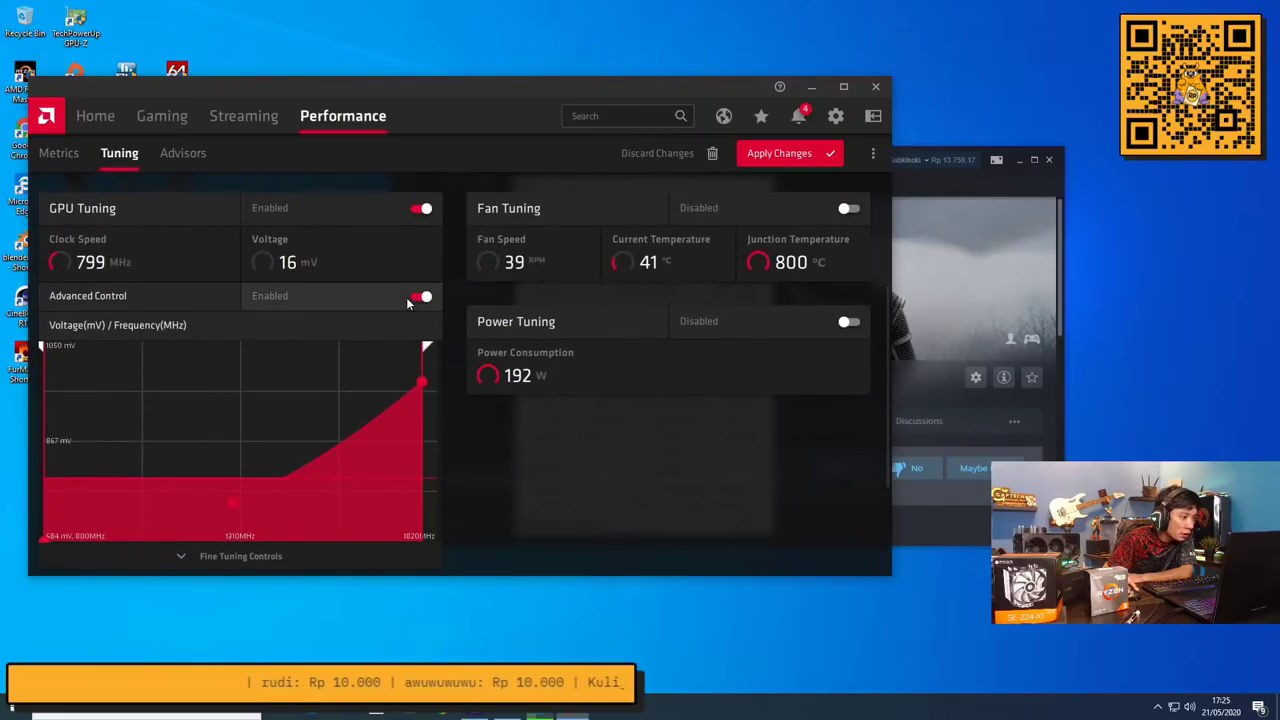
{"action": "left_click", "coordinate": [420, 297]}
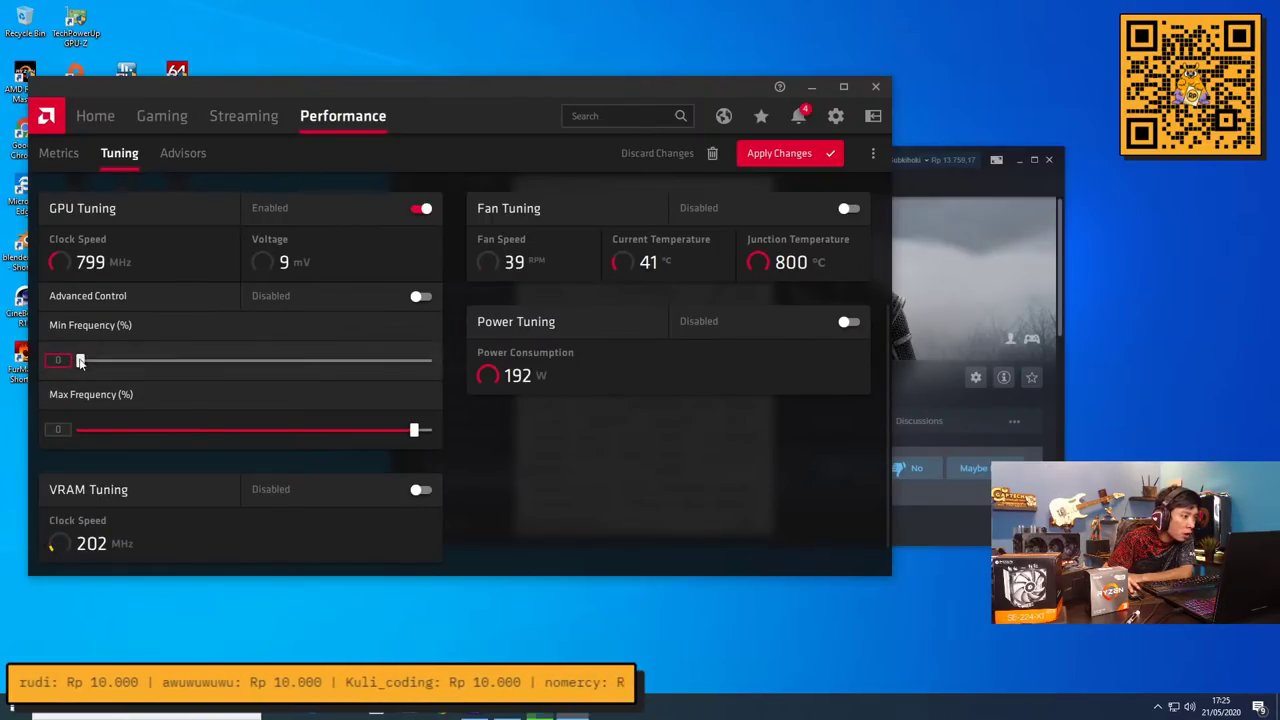
{"action": "left_click", "coordinate": [424, 297]}
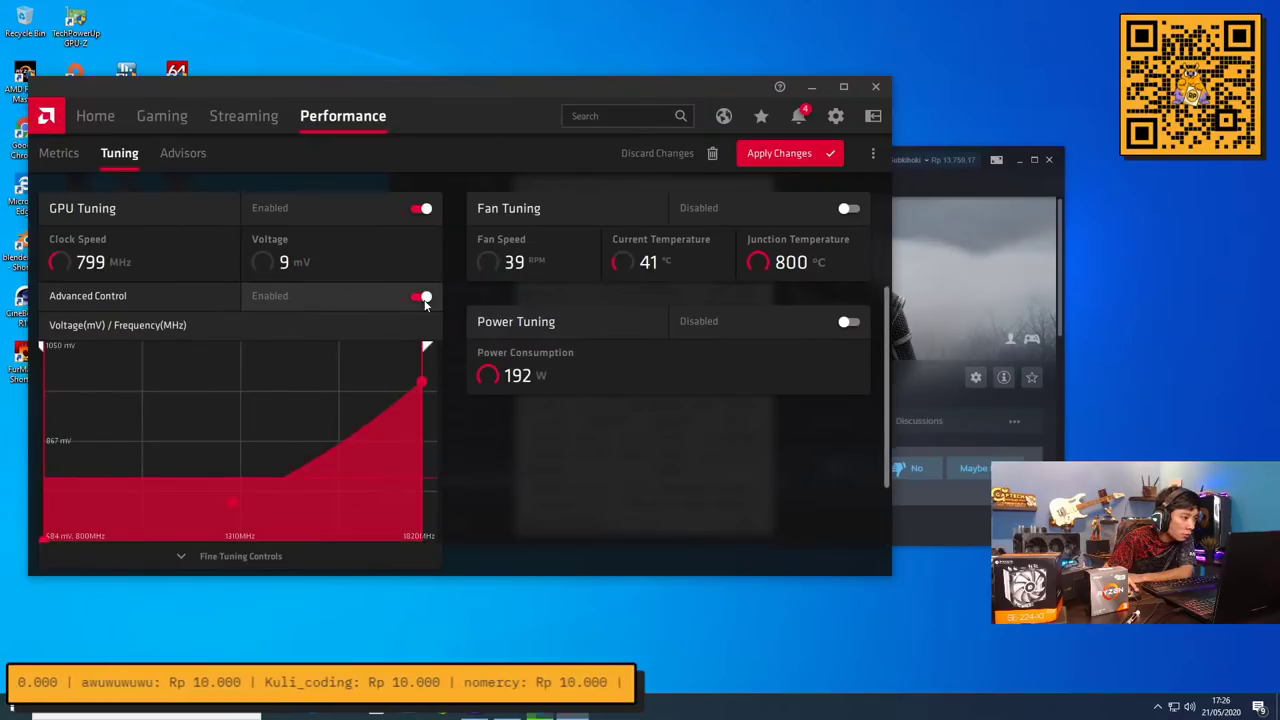
Switch Tuning Control back to Automatic and close AMD Radeon Software without applying the changes
{"action": "scroll", "coordinate": [460, 440], "scroll_direction": "down", "scroll_amount": 1}
{"action": "scroll", "coordinate": [470, 448], "scroll_direction": "up", "scroll_amount": 3}
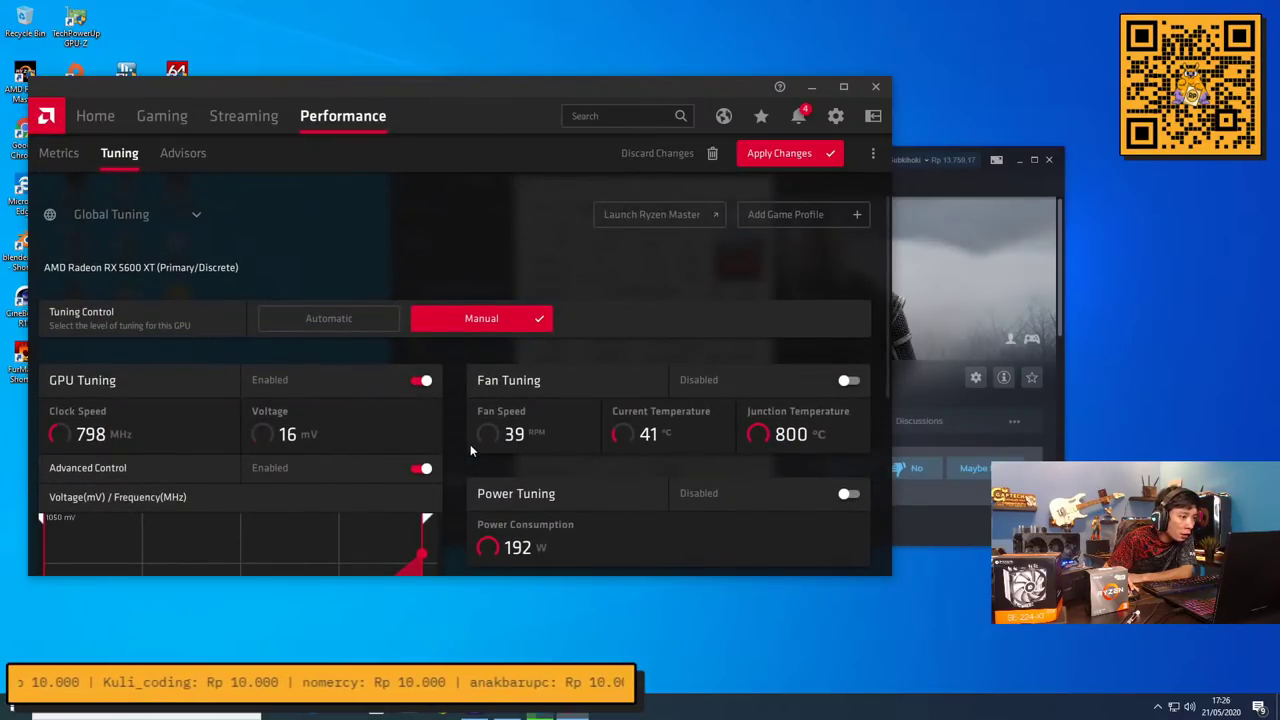
{"action": "left_click", "coordinate": [369, 324]}
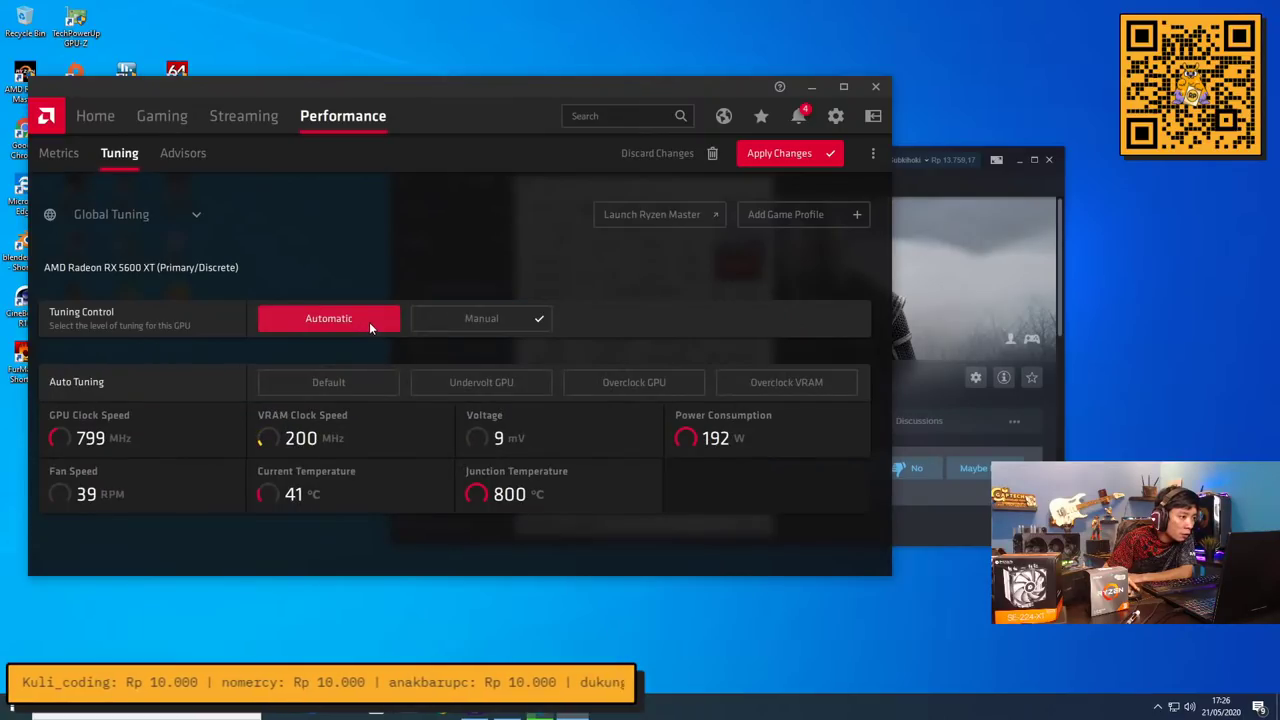
{"action": "left_click", "coordinate": [876, 87]}
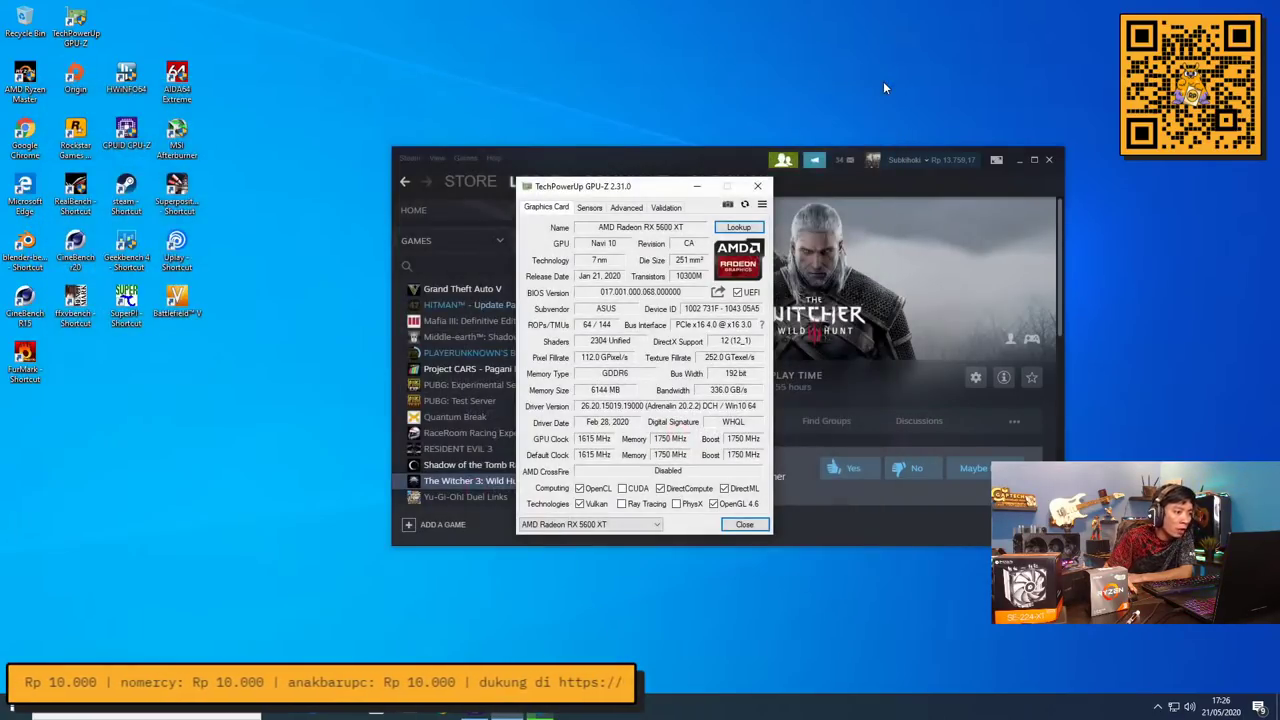
{"action": "left_click", "coordinate": [541, 716]}
{"action": "left_click", "coordinate": [540, 716]}
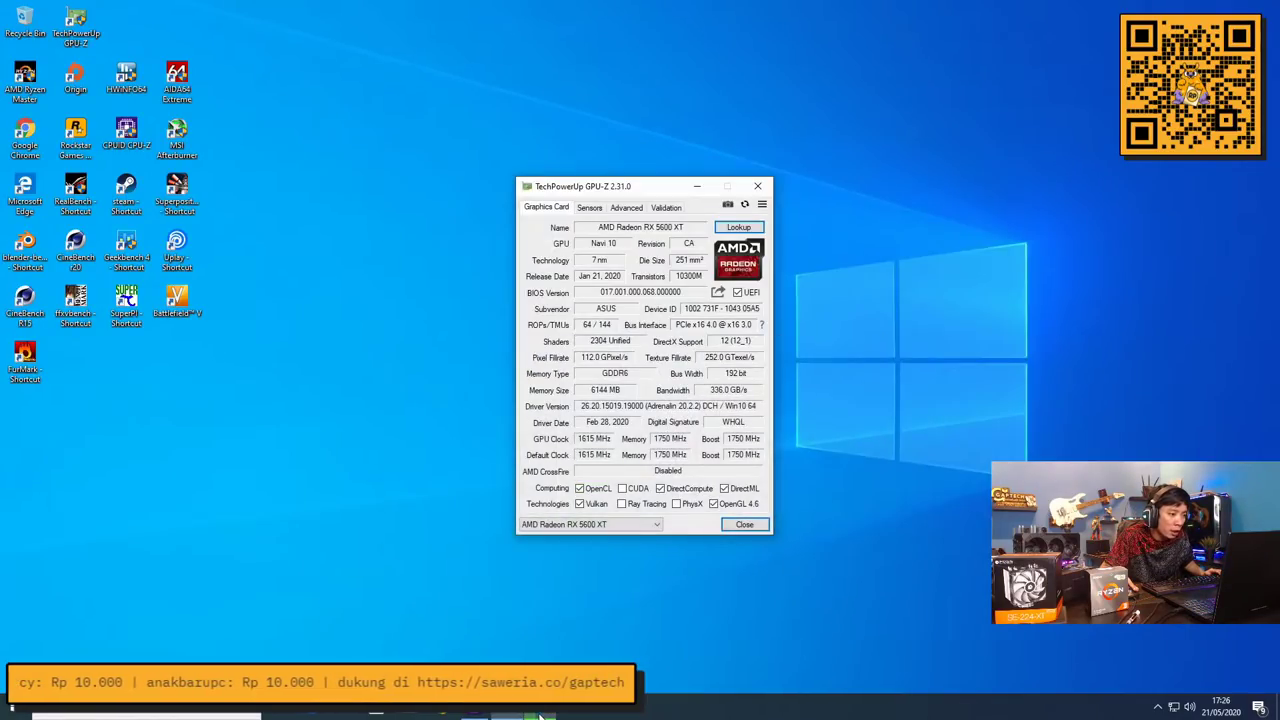
{"action": "left_click", "coordinate": [540, 716]}
{"action": "left_click", "coordinate": [524, 716]}
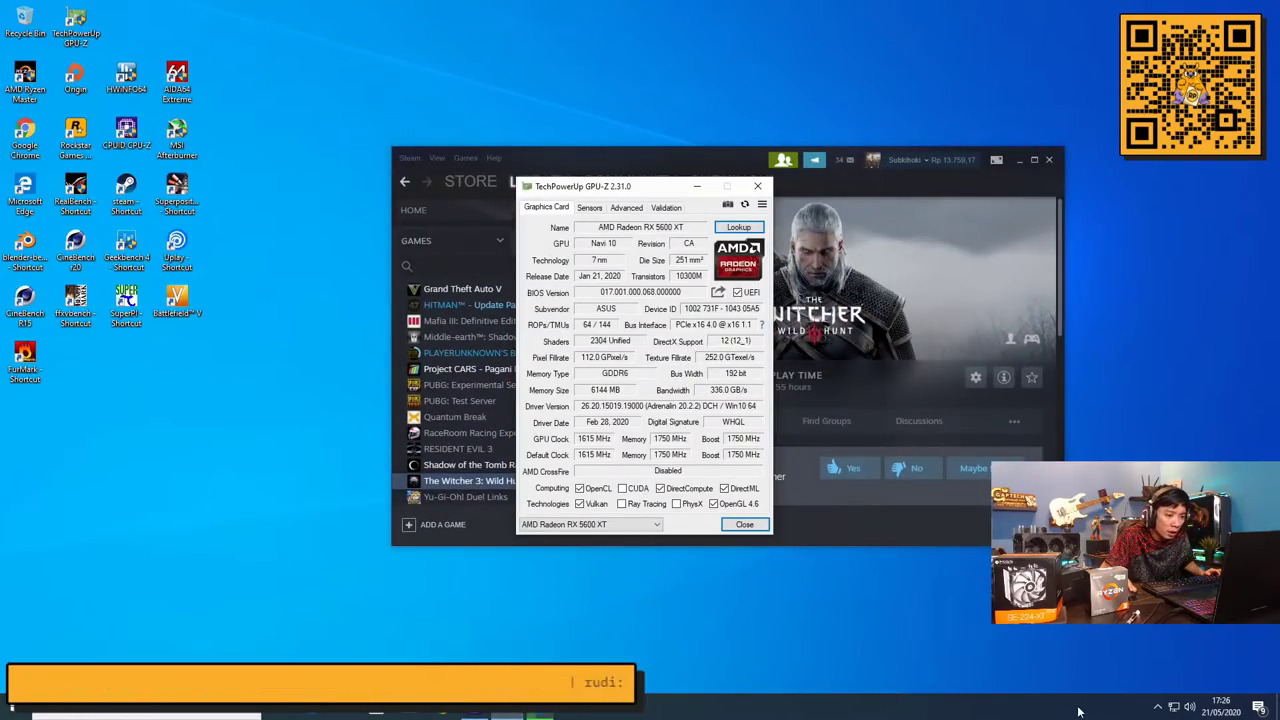
{"action": "left_click", "coordinate": [1157, 708]}
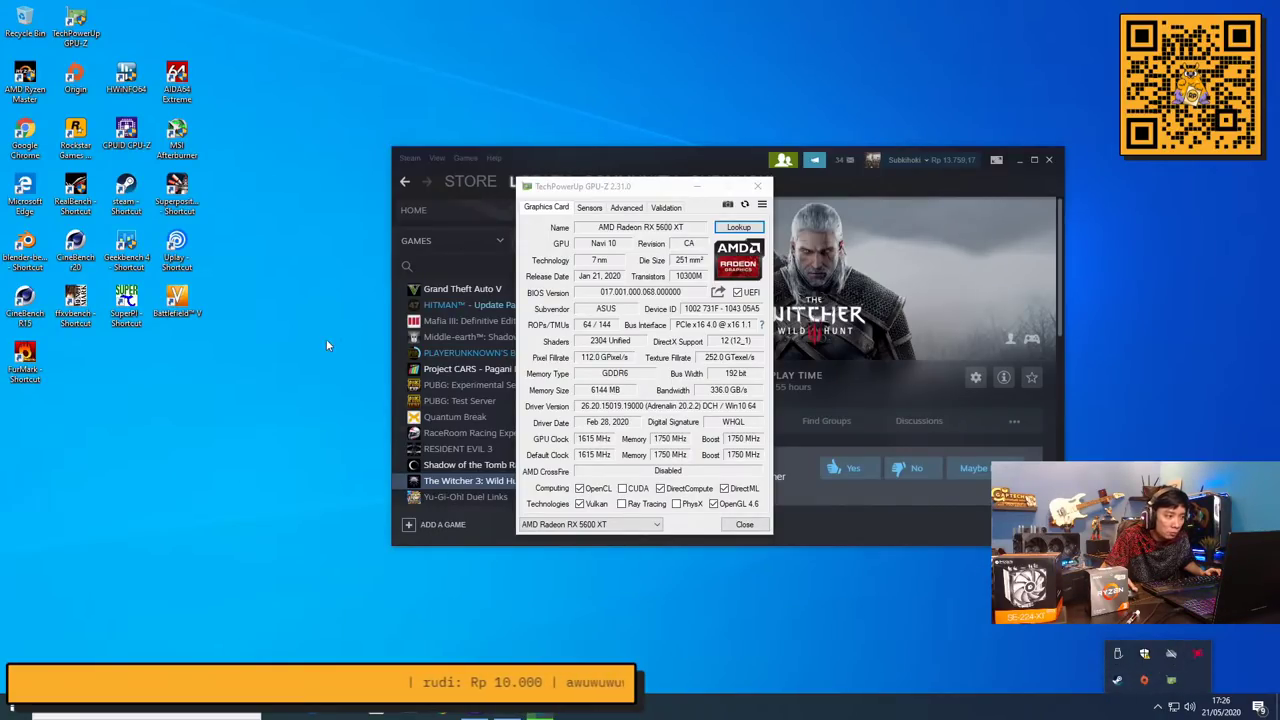
Launch MSI Afterburner, allow it to make changes, and move the GPU-Z window aside to uncover its controls
{"action": "double_click", "coordinate": [176, 144]}
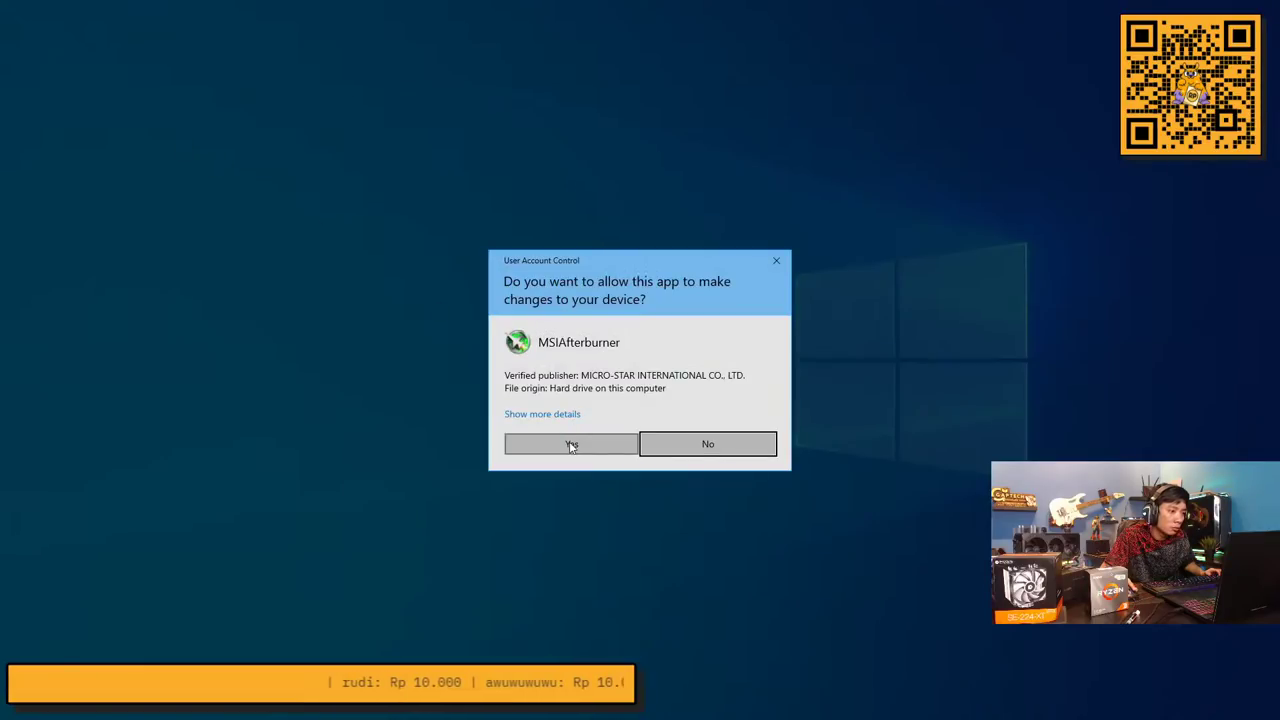
{"action": "left_click", "coordinate": [585, 443]}
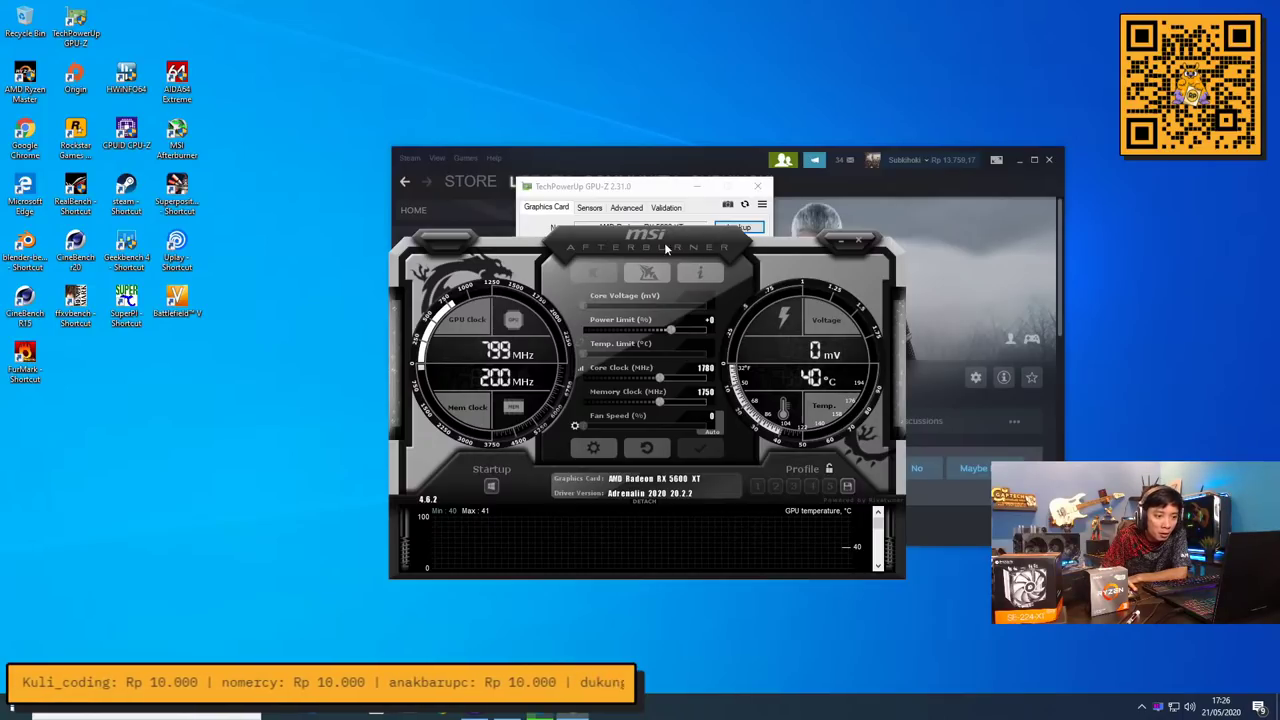
{"action": "left_click", "coordinate": [646, 193]}
{"action": "left_click_drag", "start_coordinate": [613, 192], "coordinate": [932, 217]}
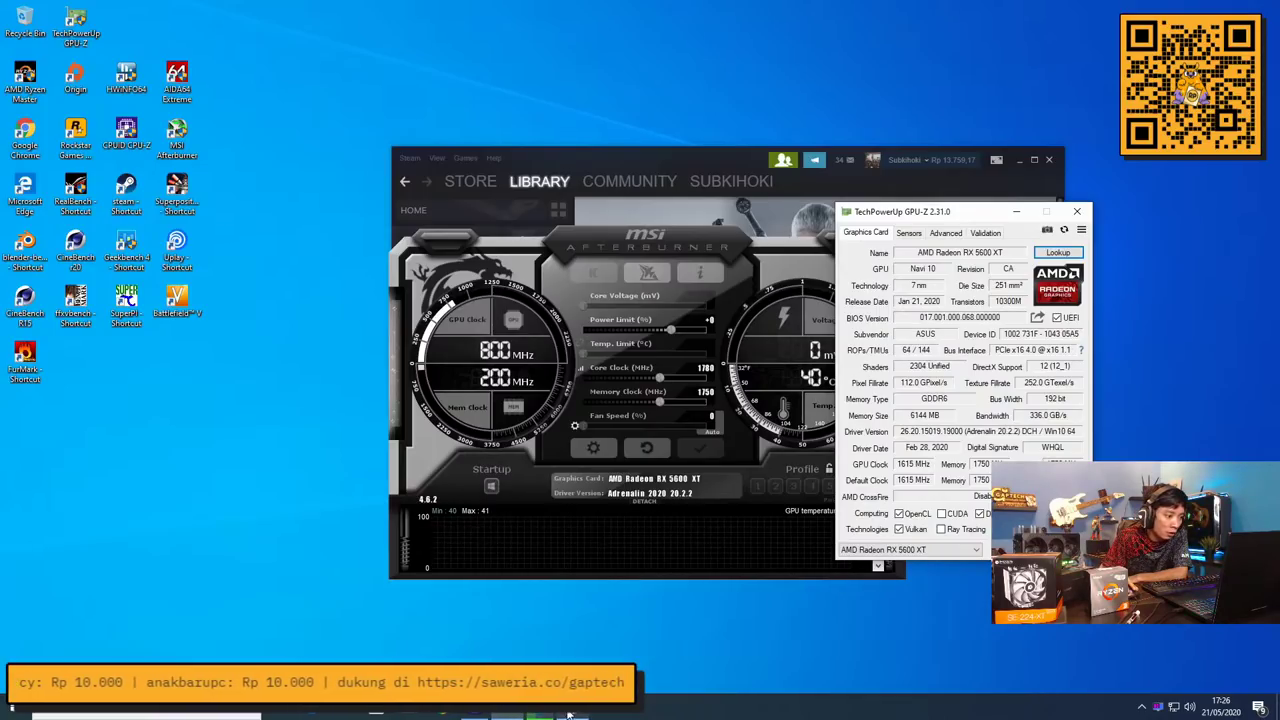
Open Windows Magnifier, zoom the screen to 200% and move the Magnifier window off the Afterburner sliders
{"action": "mouse_move", "coordinate": [583, 714]}
{"action": "mouse_move", "coordinate": [508, 714]}
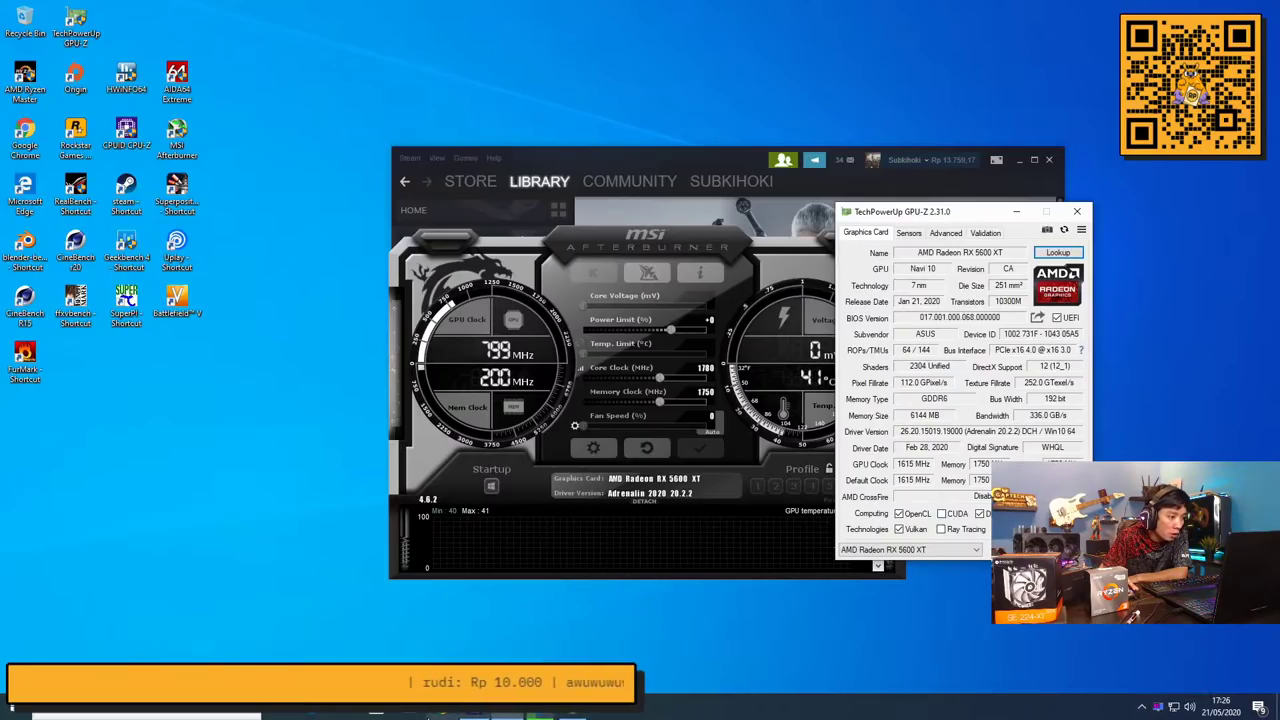
{"action": "left_click", "coordinate": [187, 716]}
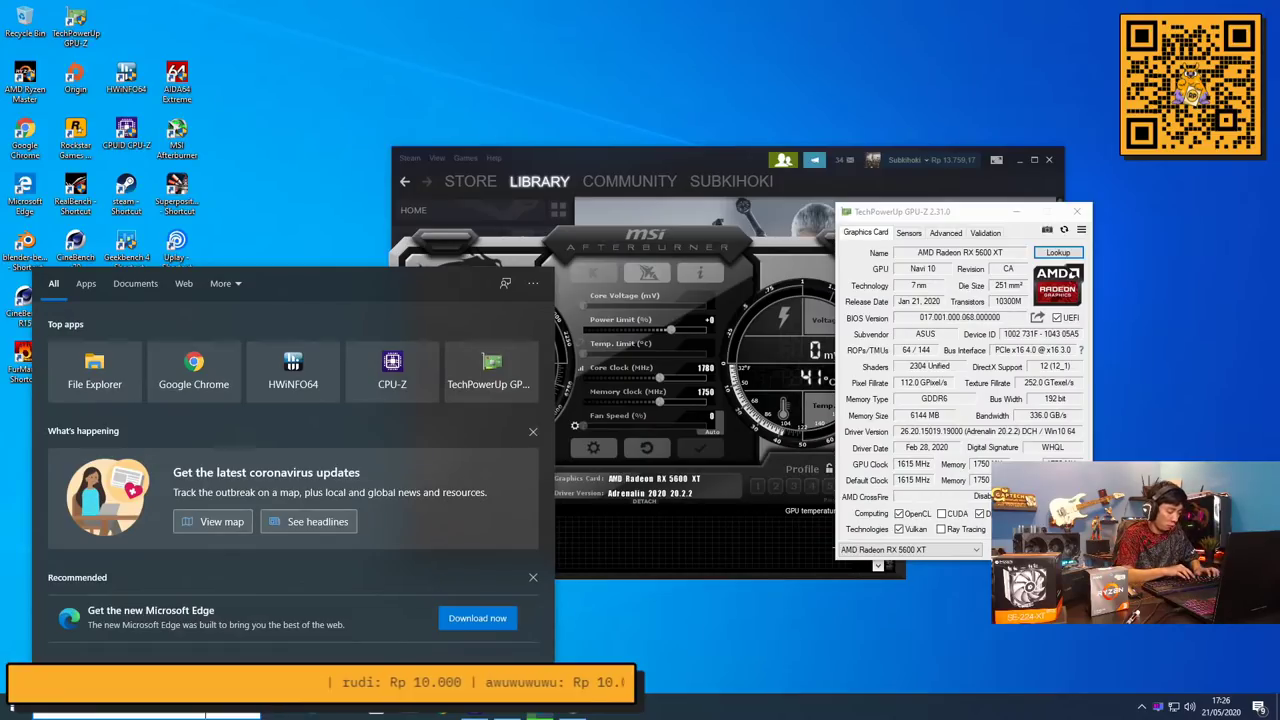
{"action": "type", "text": "mag"}
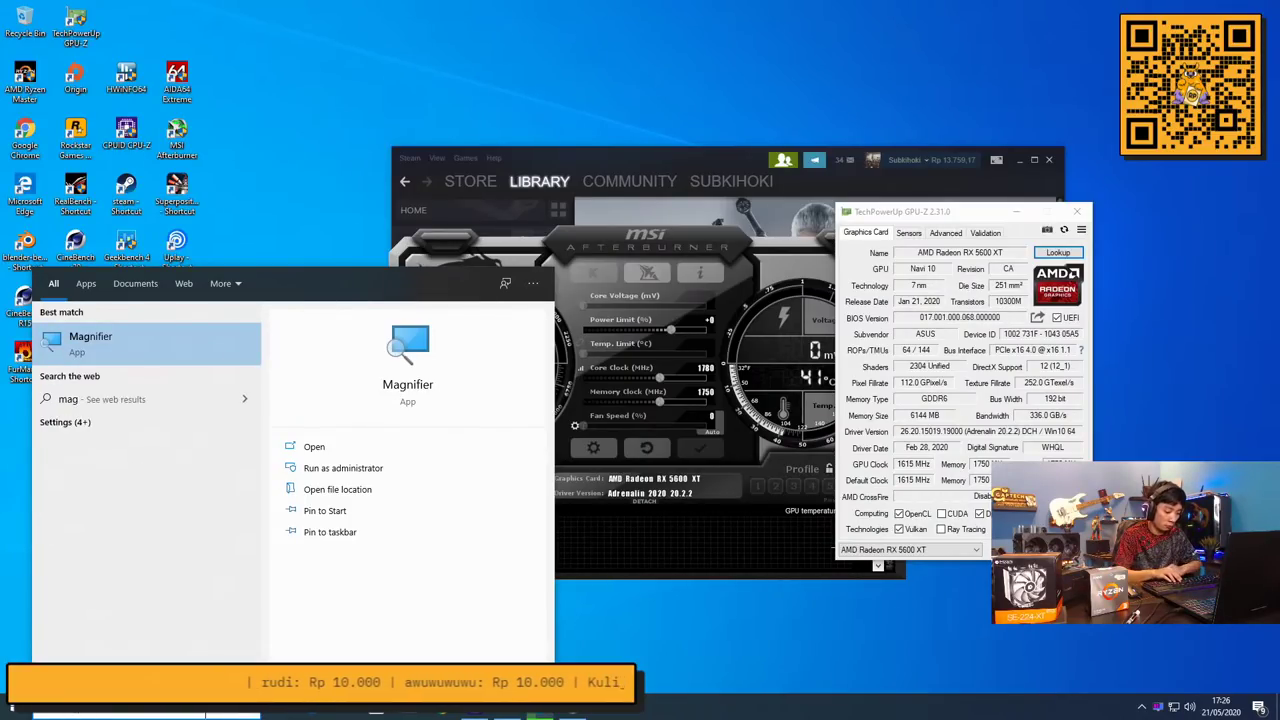
{"action": "key", "text": "Return"}
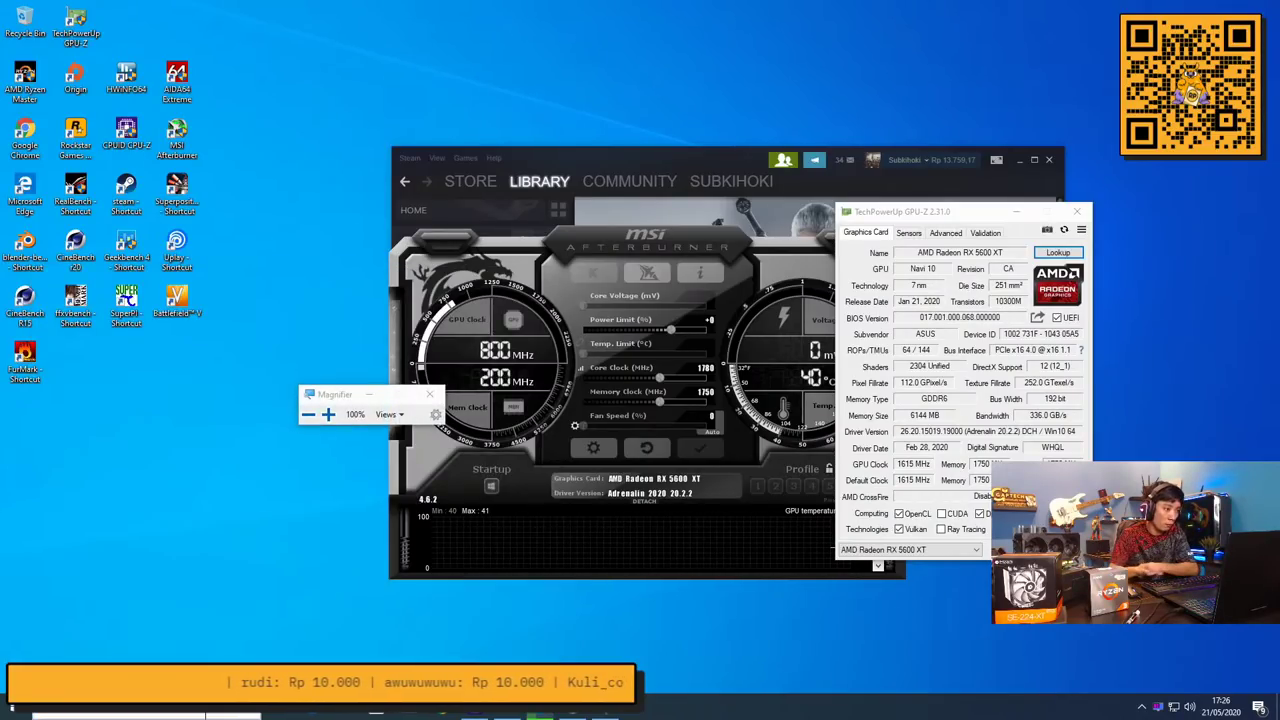
{"action": "left_click", "coordinate": [328, 414]}
{"action": "left_click", "coordinate": [334, 418]}
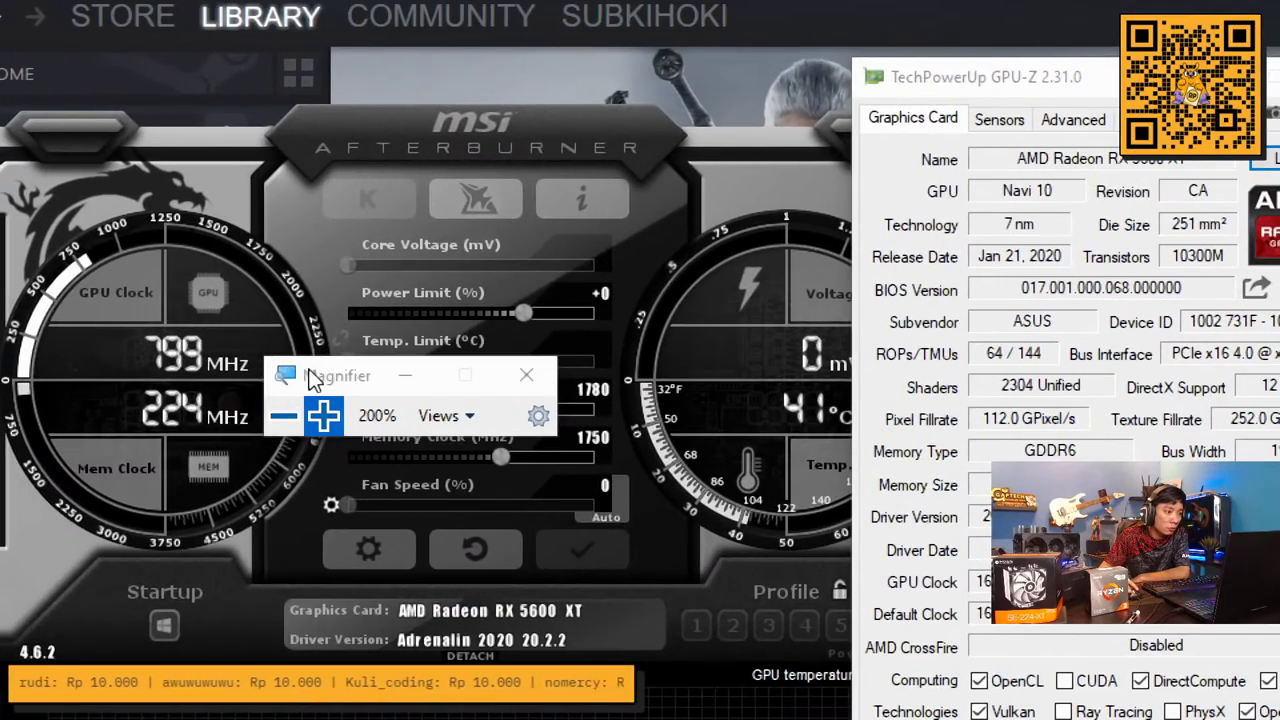
{"action": "left_click_drag", "start_coordinate": [313, 377], "coordinate": [145, 80]}
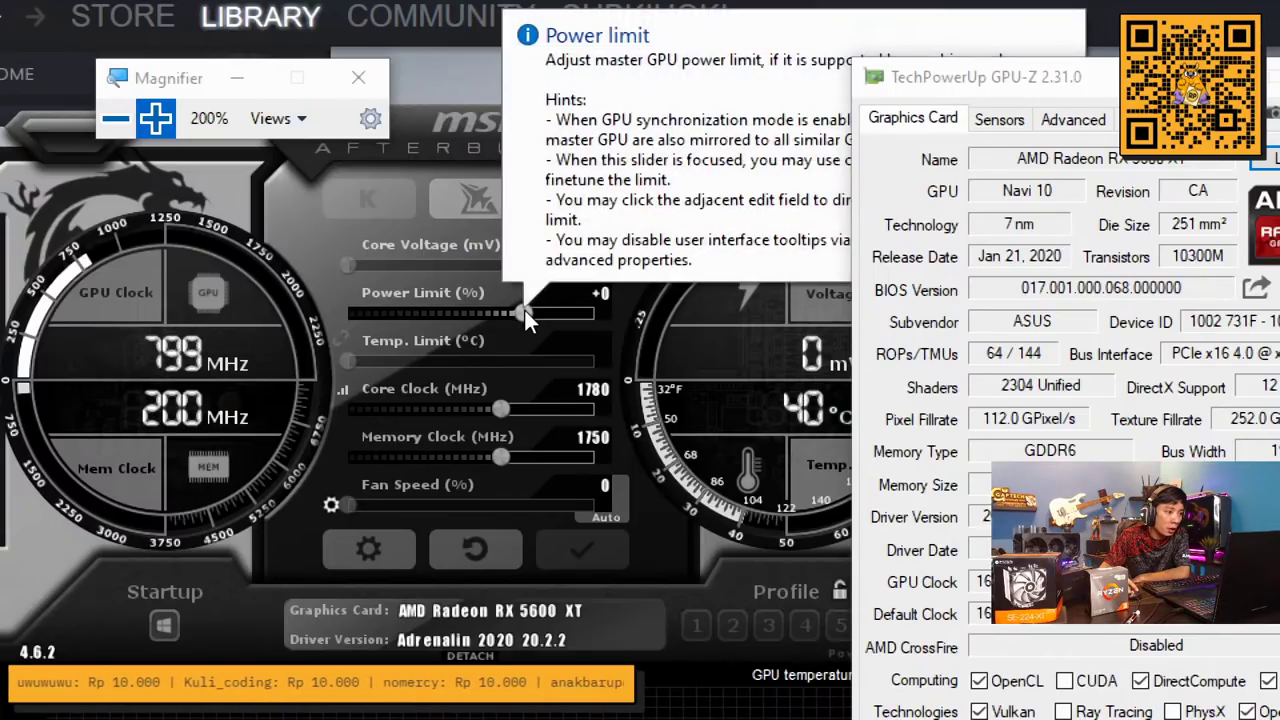
Raise the graphics card's power limit to +20% and apply it
{"action": "left_click_drag", "start_coordinate": [523, 310], "coordinate": [618, 314]}
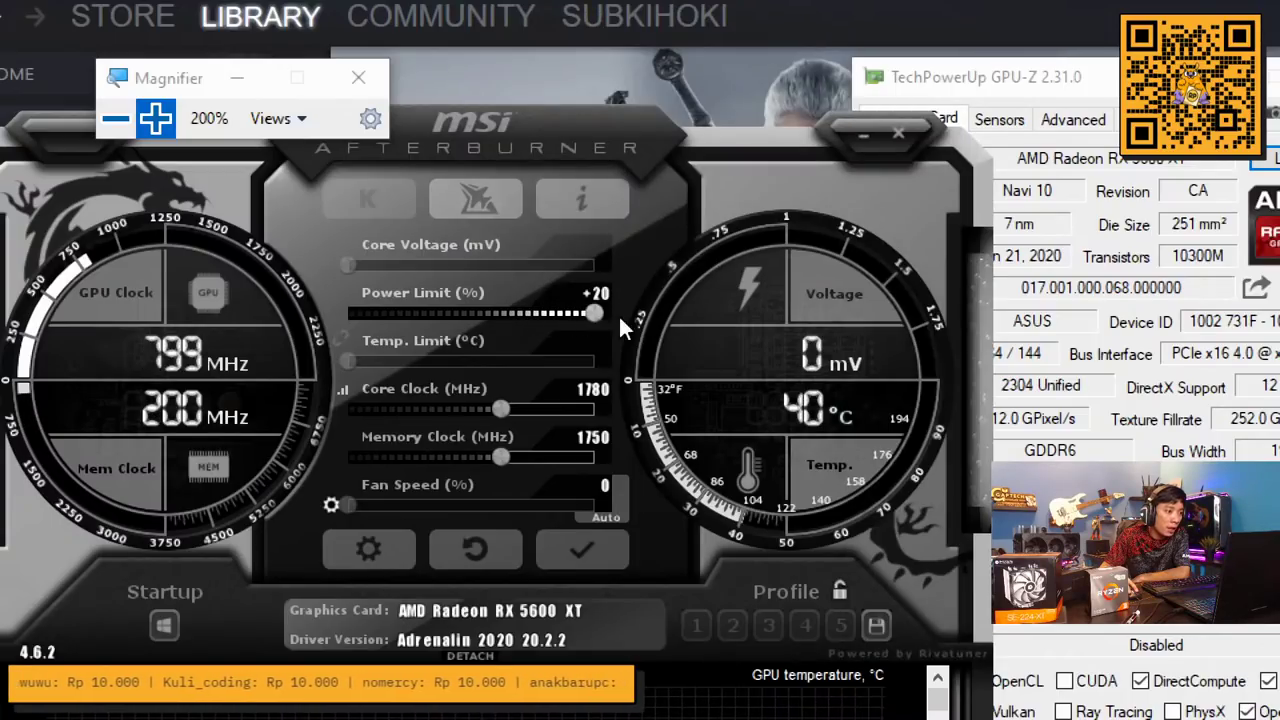
{"action": "left_click", "coordinate": [601, 550]}
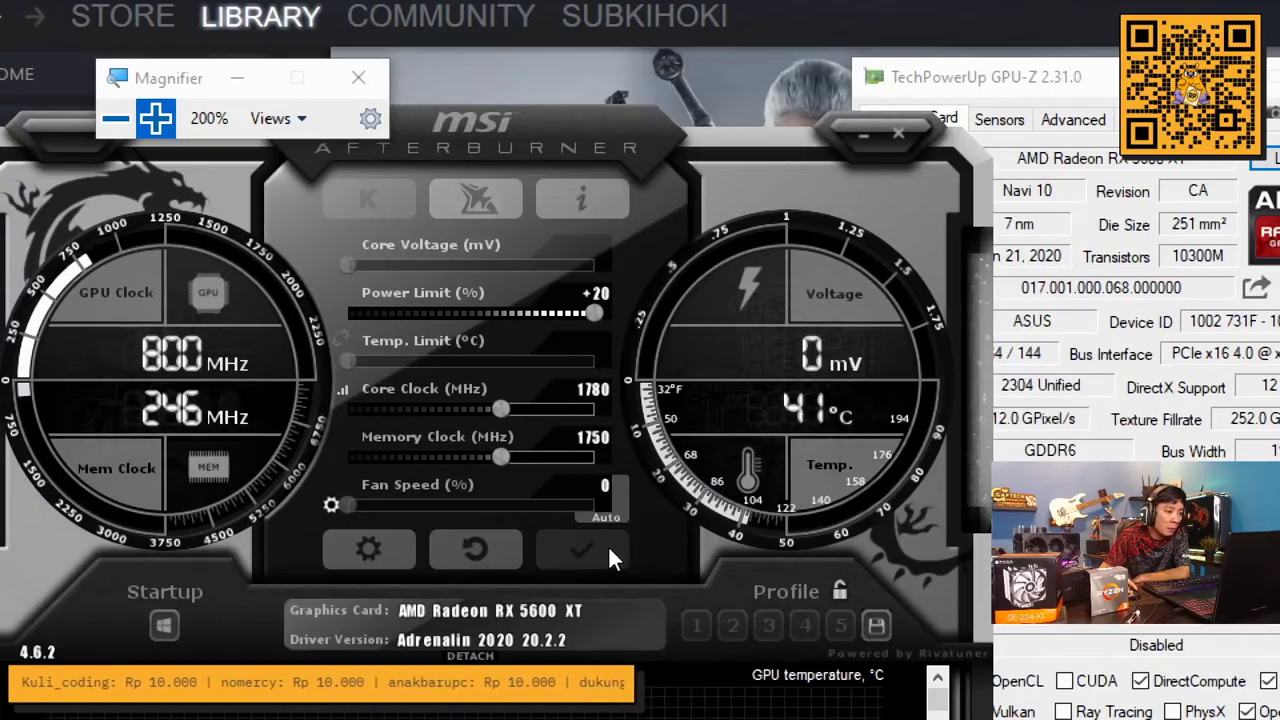
Raise the graphics card's core clock to 1806 MHz and memory clock to about 1805 MHz, and apply both
{"action": "key", "text": "ctrl+alt+space"}
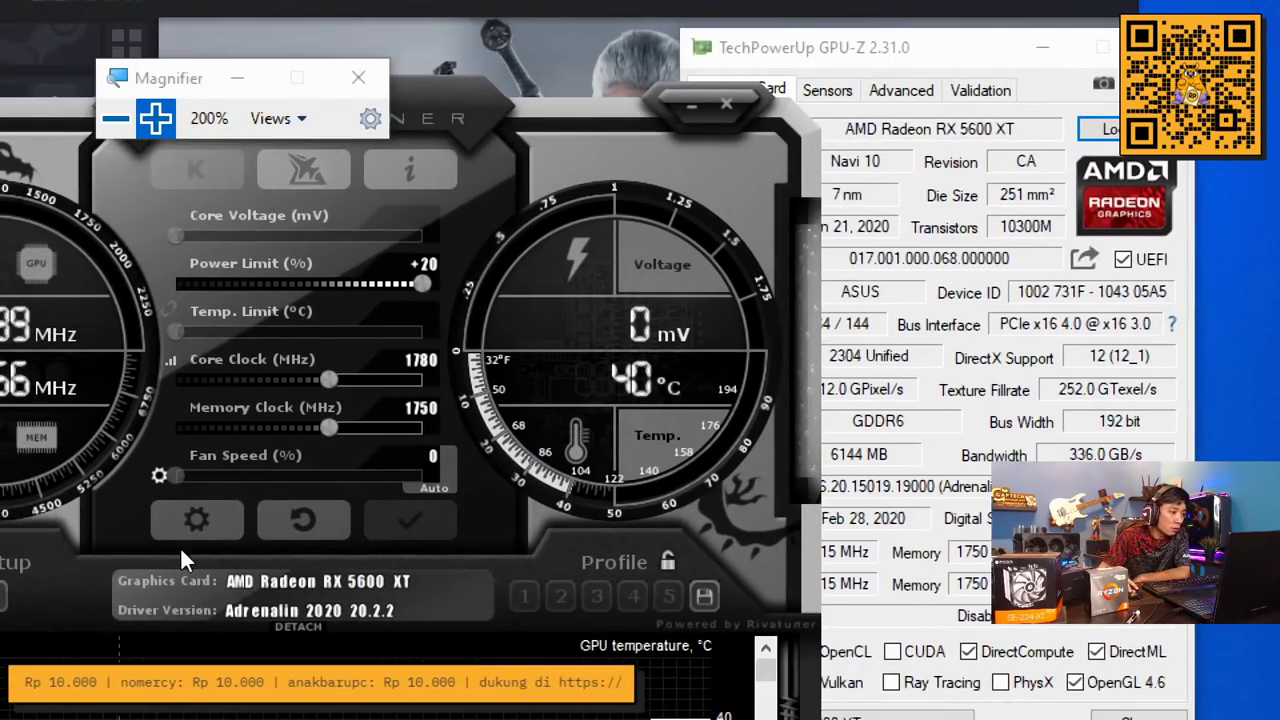
{"action": "left_click", "coordinate": [930, 590]}
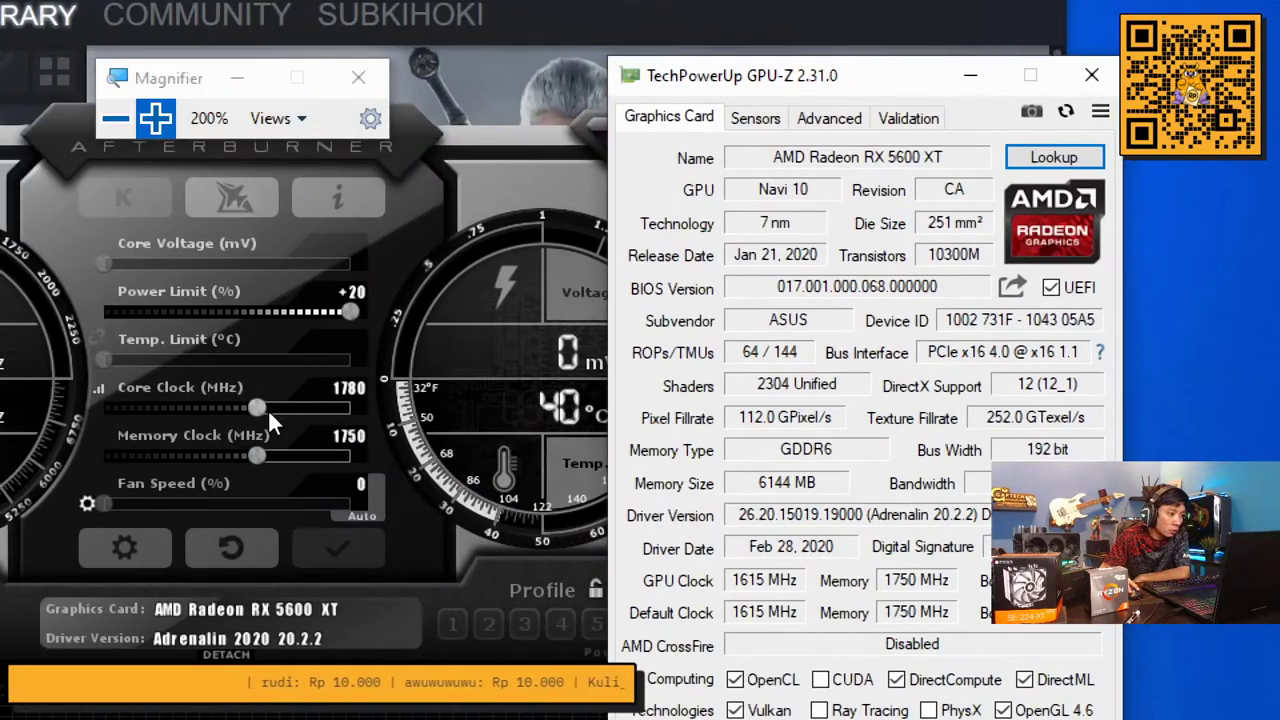
{"action": "mouse_move", "coordinate": [259, 407]}
{"action": "left_mouse_down"}
{"action": "mouse_move", "coordinate": [504, 393]}
{"action": "mouse_move", "coordinate": [188, 430]}
{"action": "mouse_move", "coordinate": [263, 399]}
{"action": "left_mouse_up"}
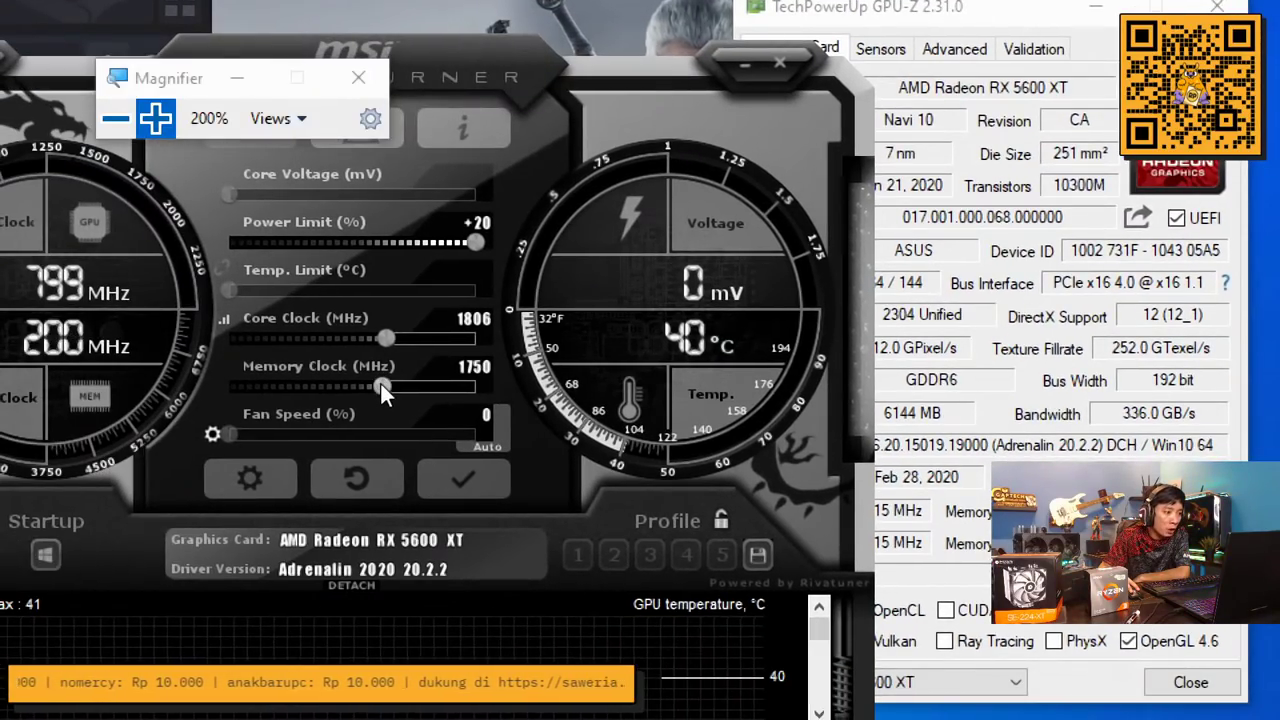
{"action": "left_click_drag", "start_coordinate": [381, 384], "coordinate": [391, 377]}
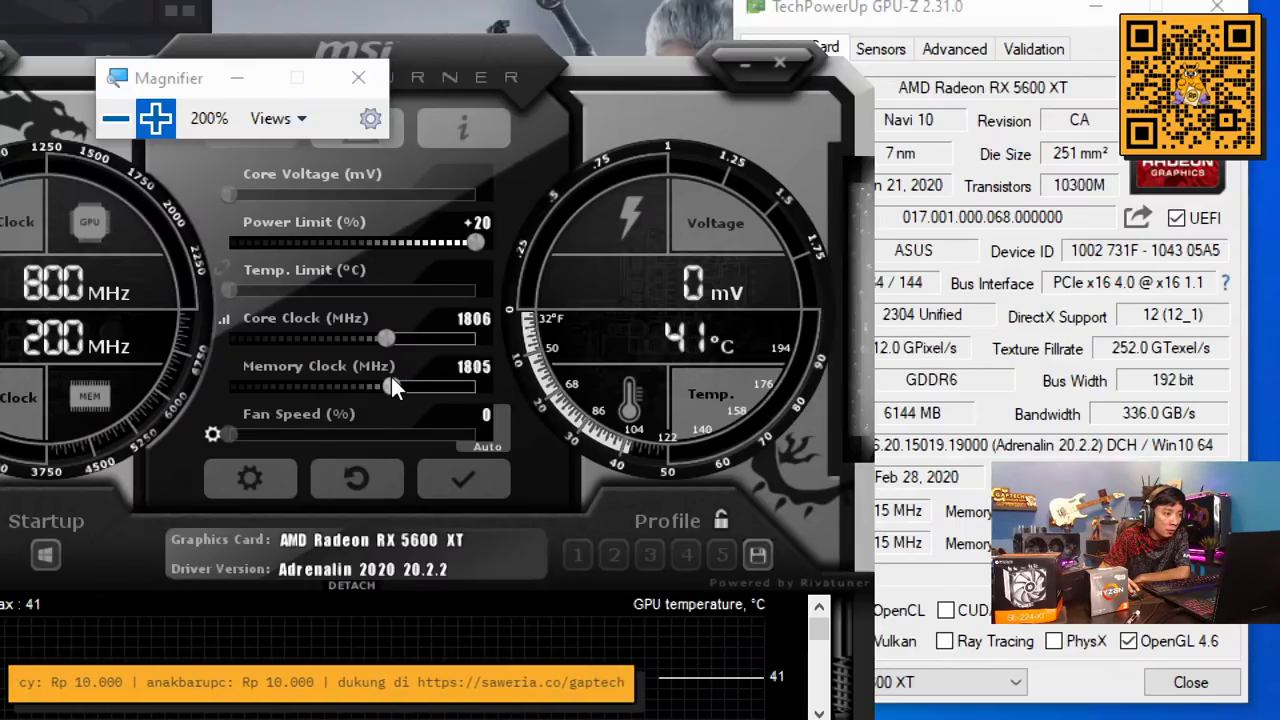
{"action": "left_click", "coordinate": [493, 486]}
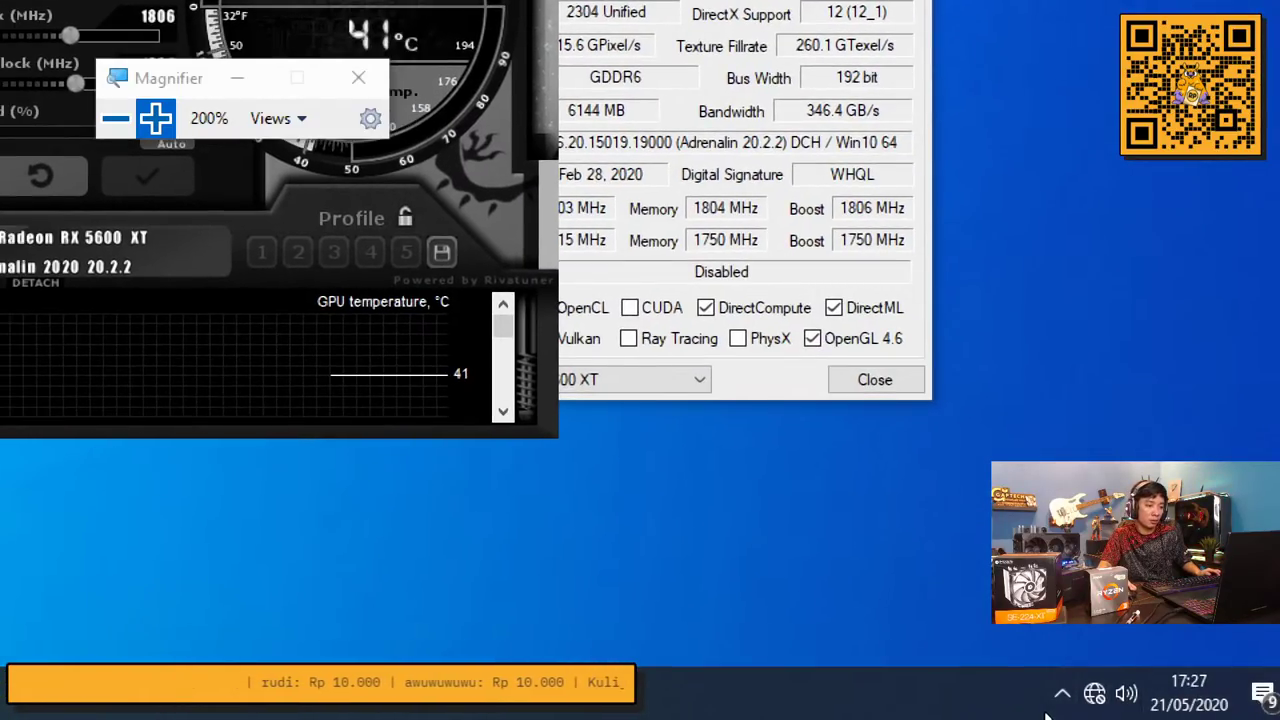
Return the Magnifier zoom to 100% to show the whole desktop
{"action": "left_click", "coordinate": [1060, 708]}
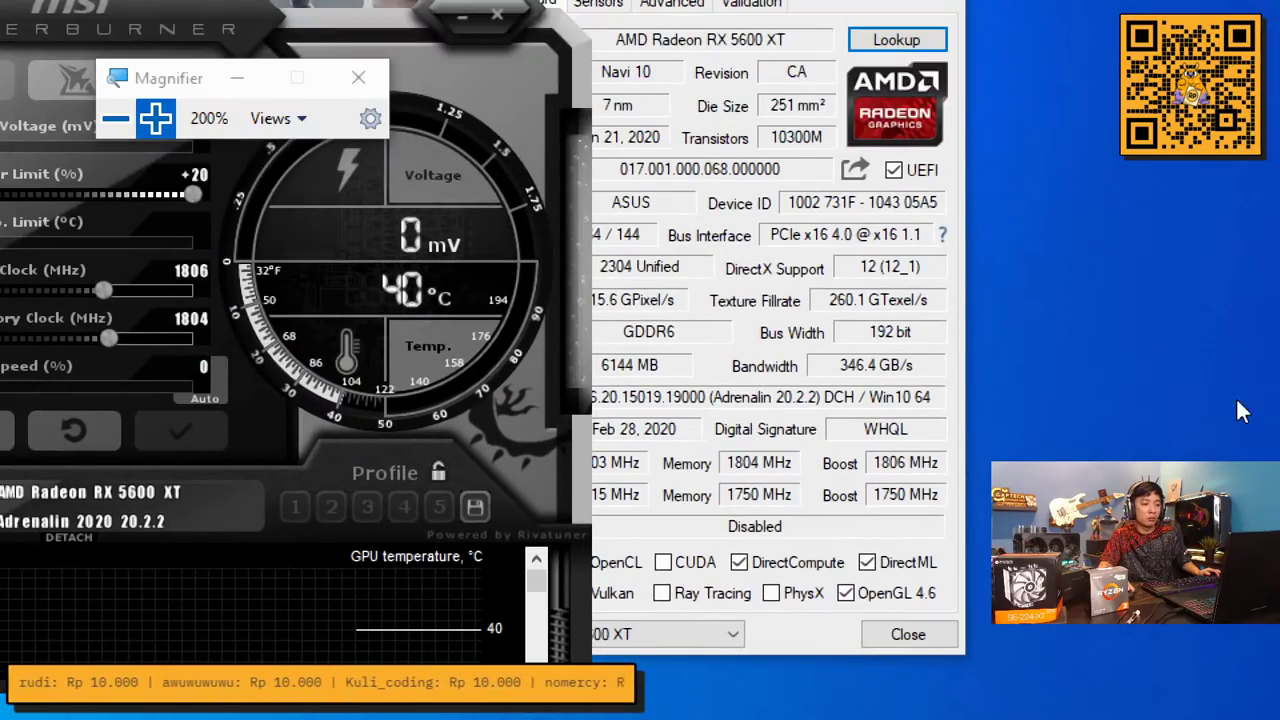
{"action": "key", "text": "ctrl+alt+space"}
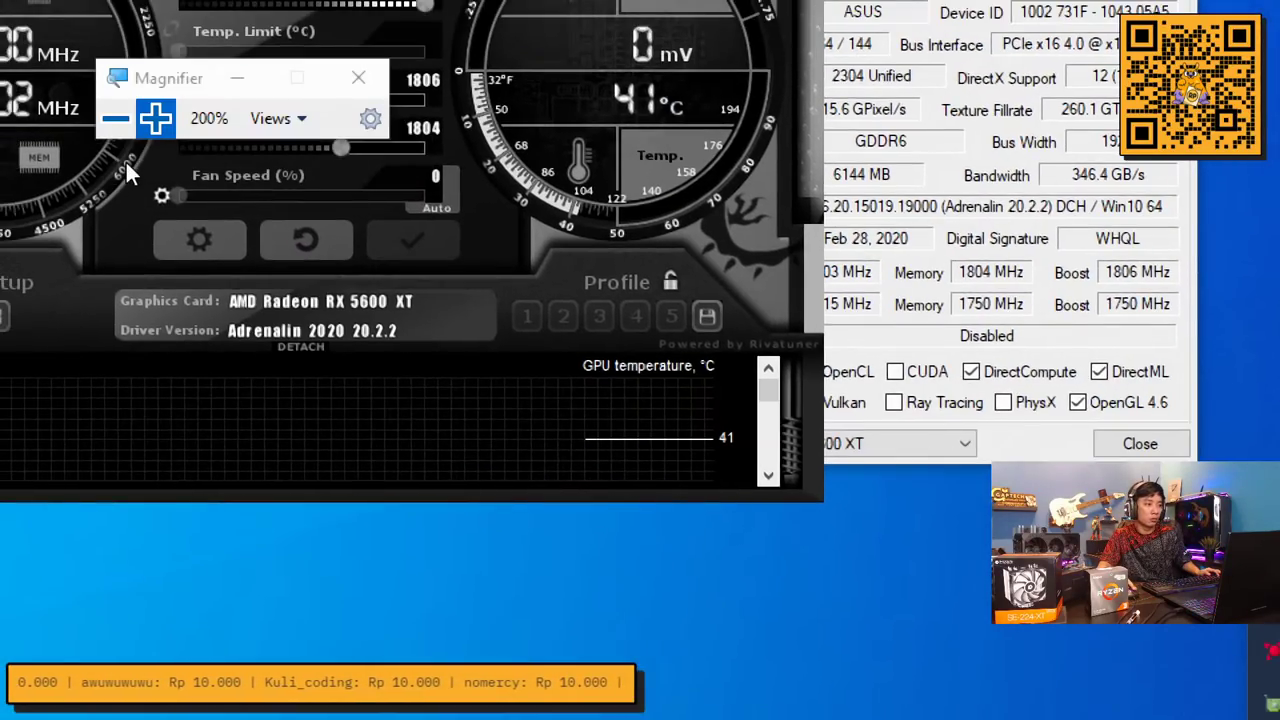
{"action": "left_click", "coordinate": [115, 118]}
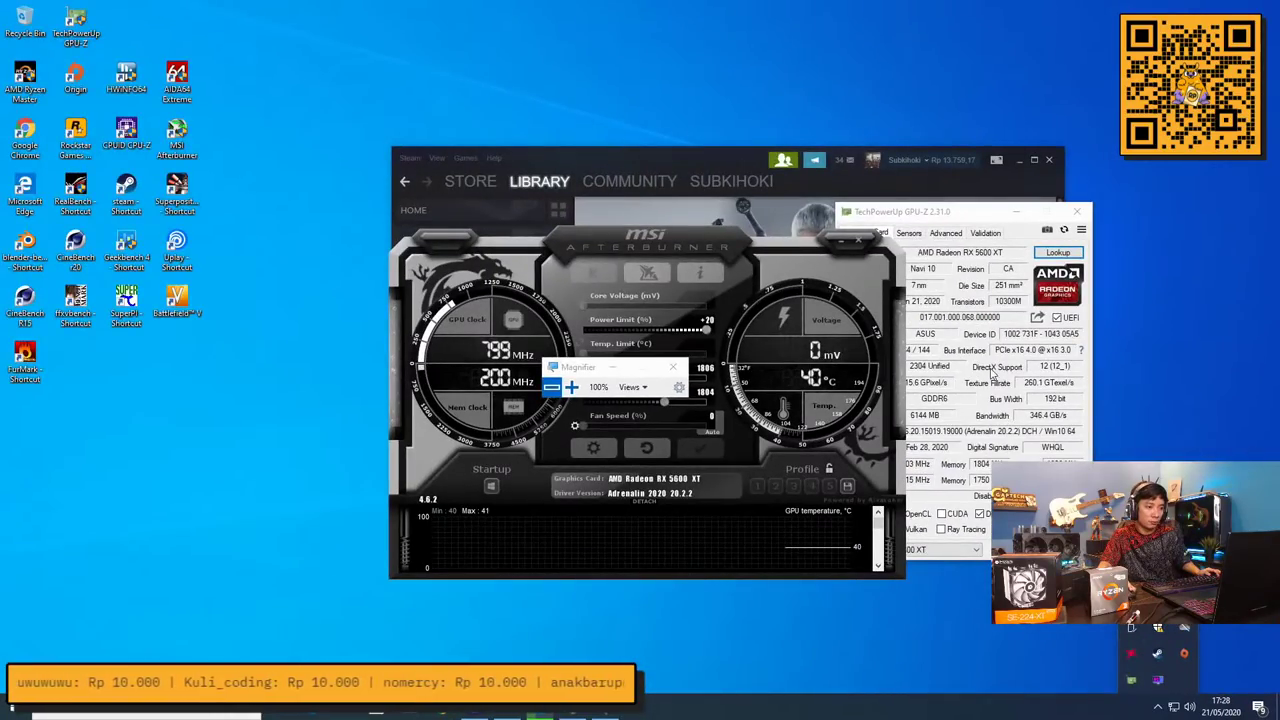
Run the GPU-Z render test, check the GPU and memory clocks in the sensor readings, and end the test
{"action": "left_click", "coordinate": [1080, 350]}
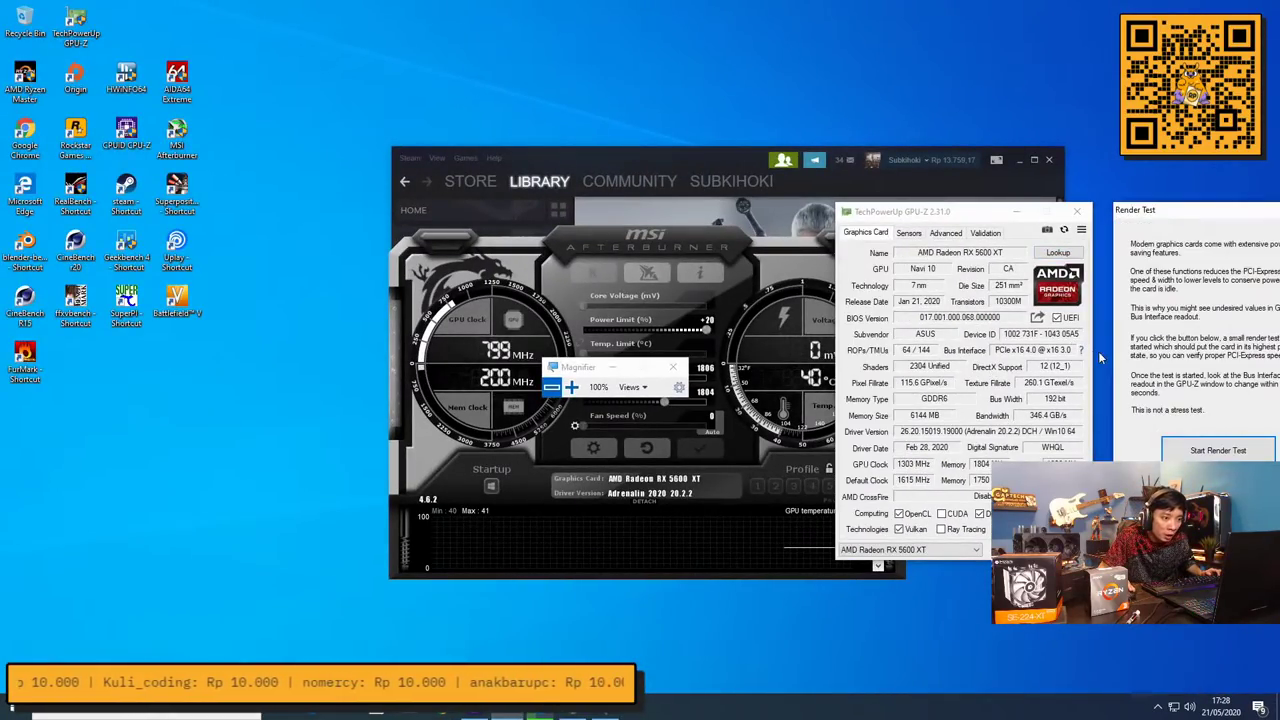
{"action": "left_click", "coordinate": [1180, 446]}
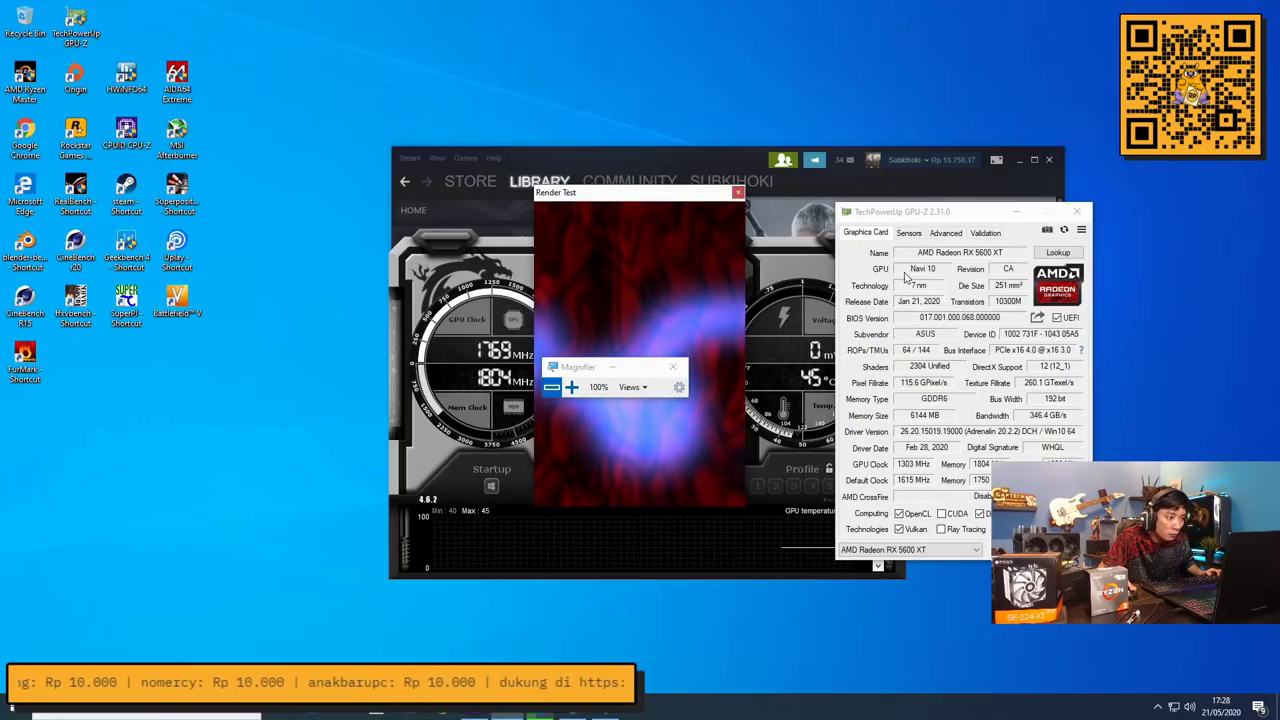
{"action": "left_click", "coordinate": [909, 233]}
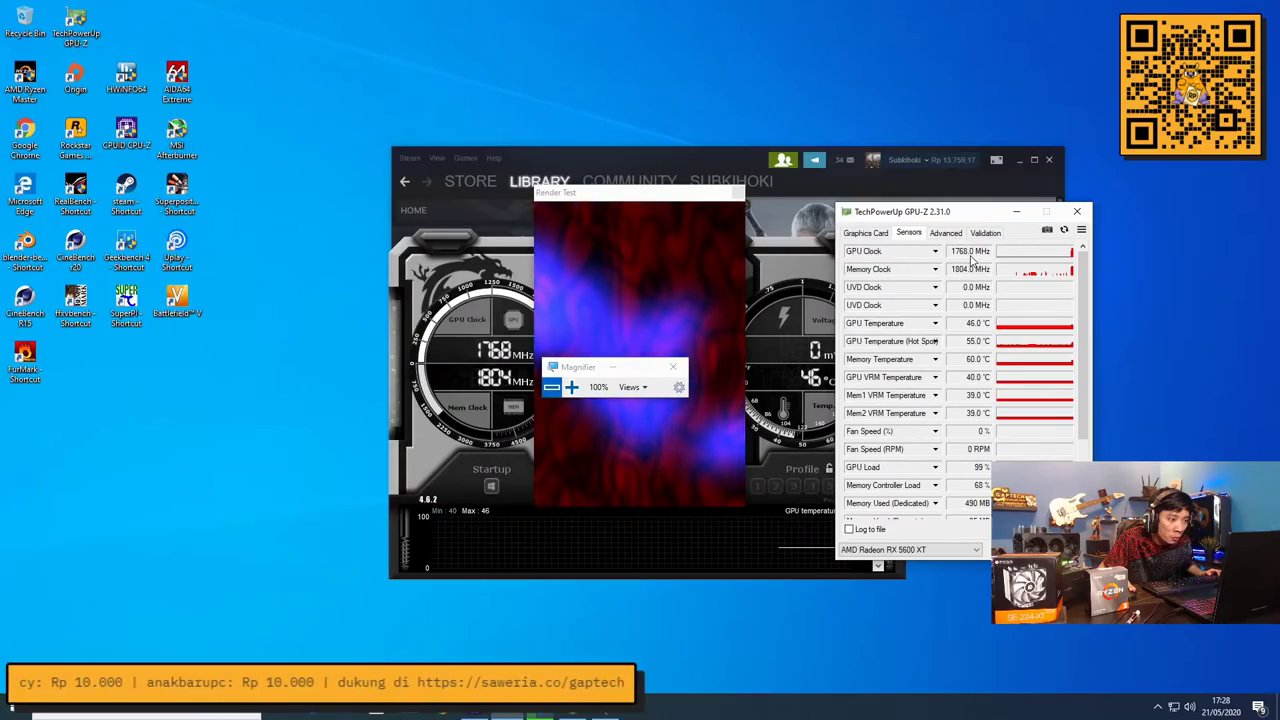
{"action": "left_click", "coordinate": [886, 234]}
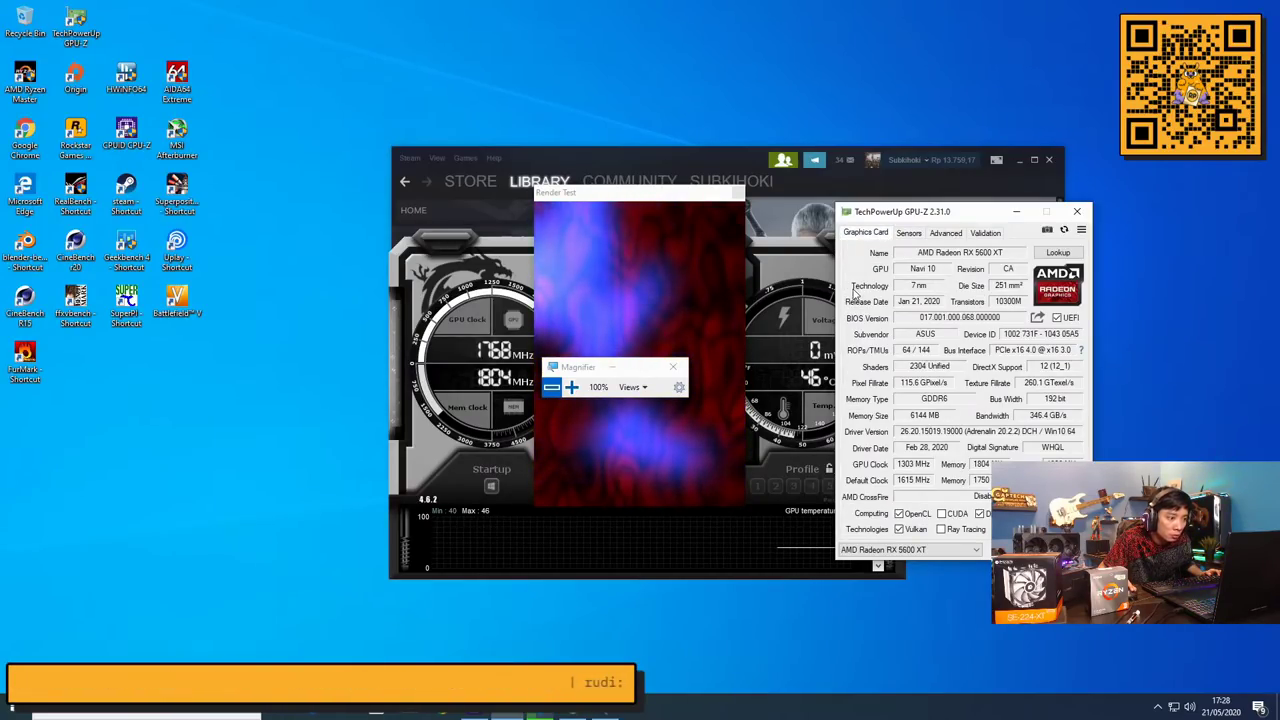
{"action": "key", "text": "Escape"}
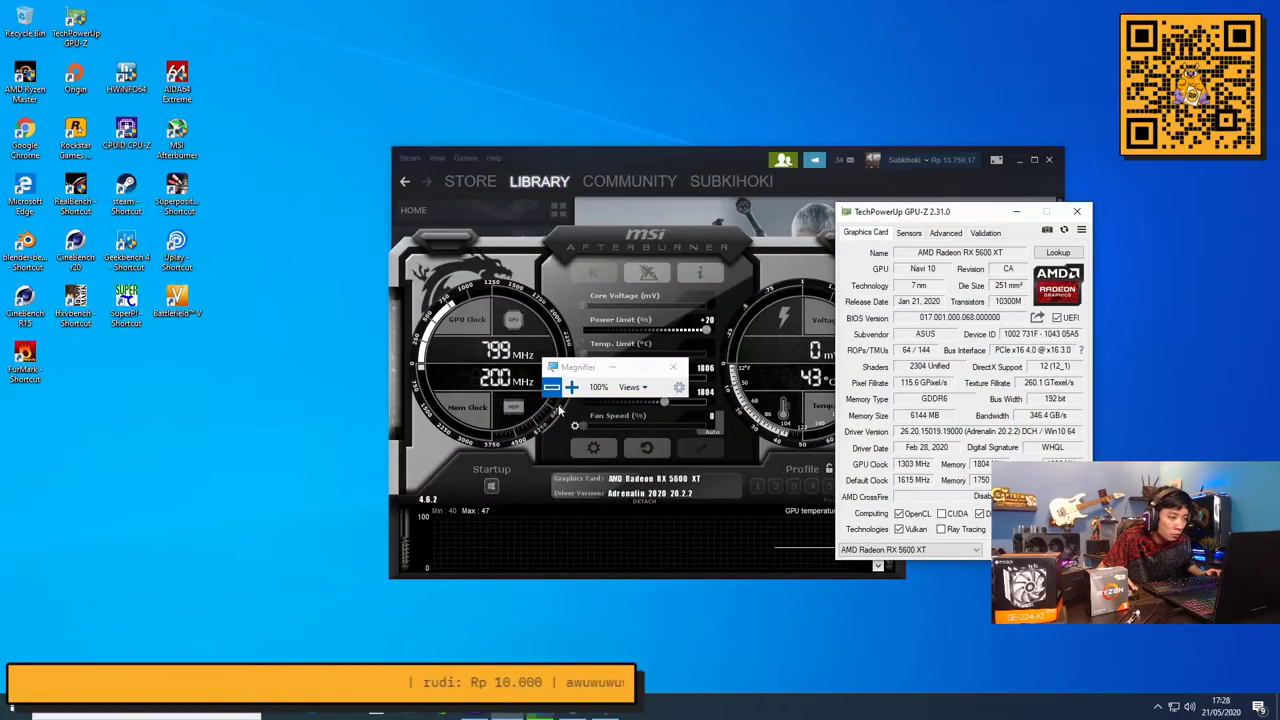
Bring the Steam library to the front, move its window off the monitoring tools and launch The Witcher 3: Wild Hunt
{"action": "left_click", "coordinate": [1158, 707]}
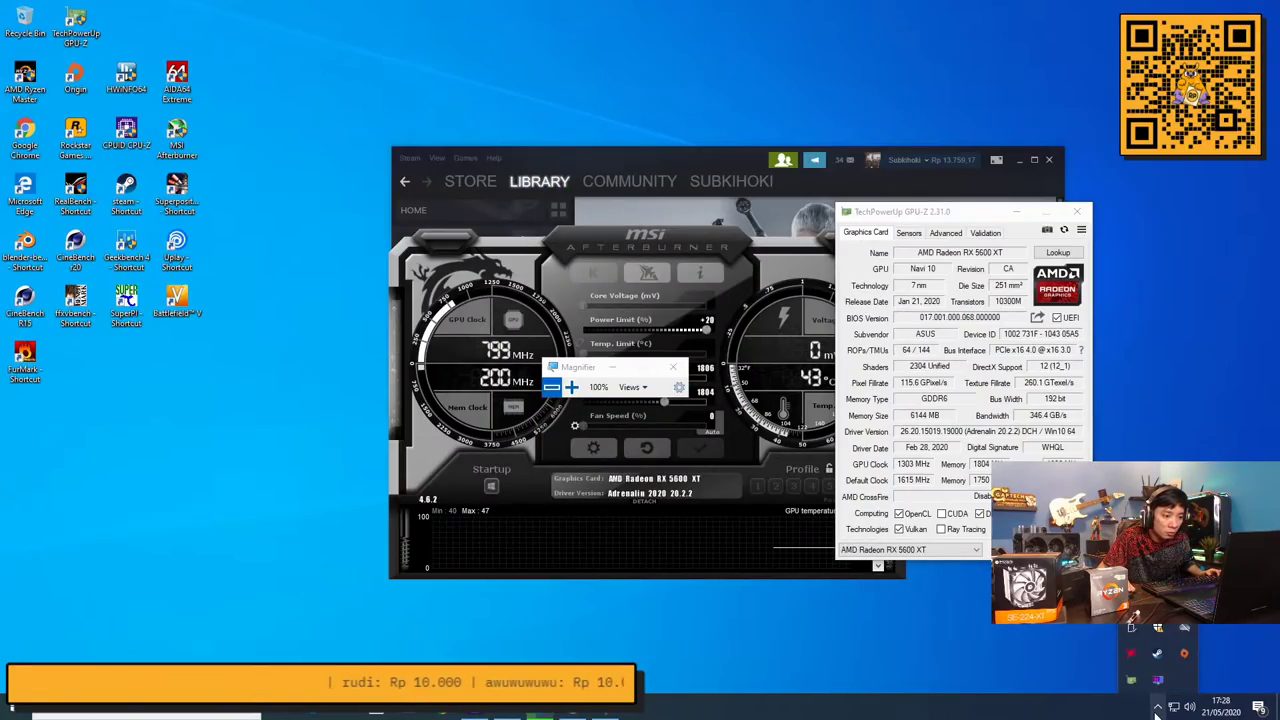
{"action": "left_click", "coordinate": [1160, 654]}
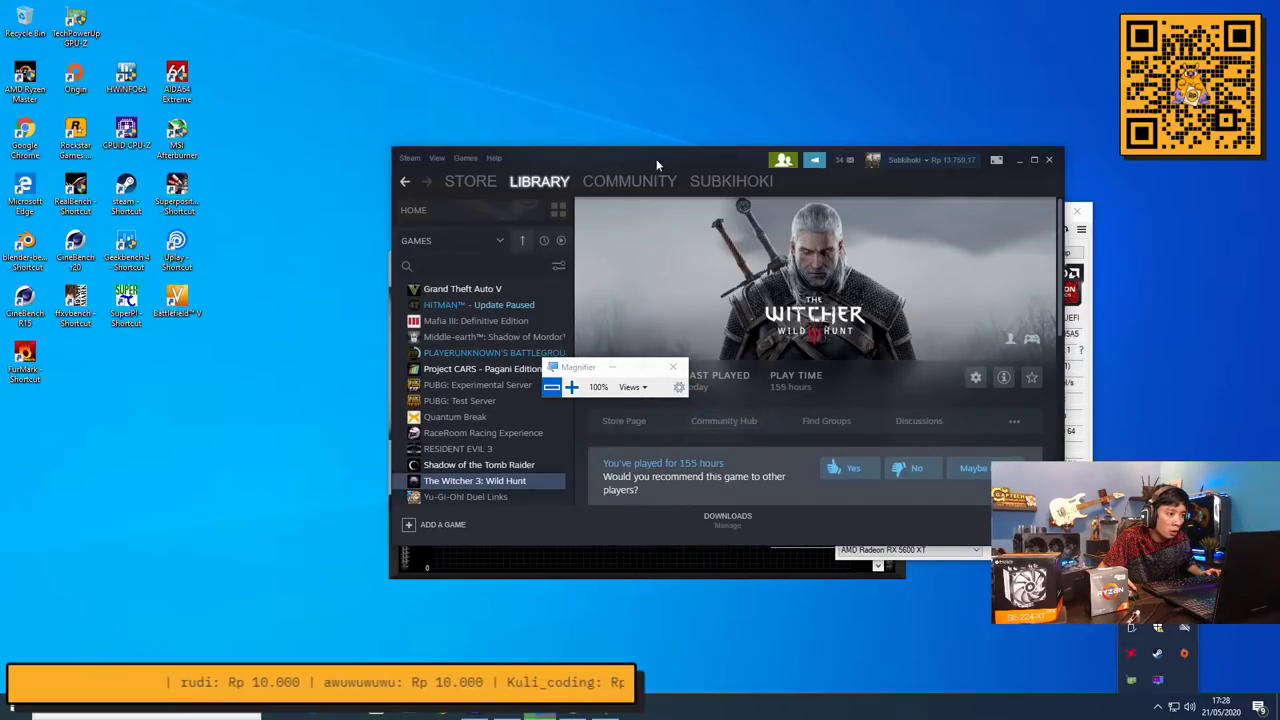
{"action": "left_click_drag", "start_coordinate": [656, 159], "coordinate": [330, 109]}
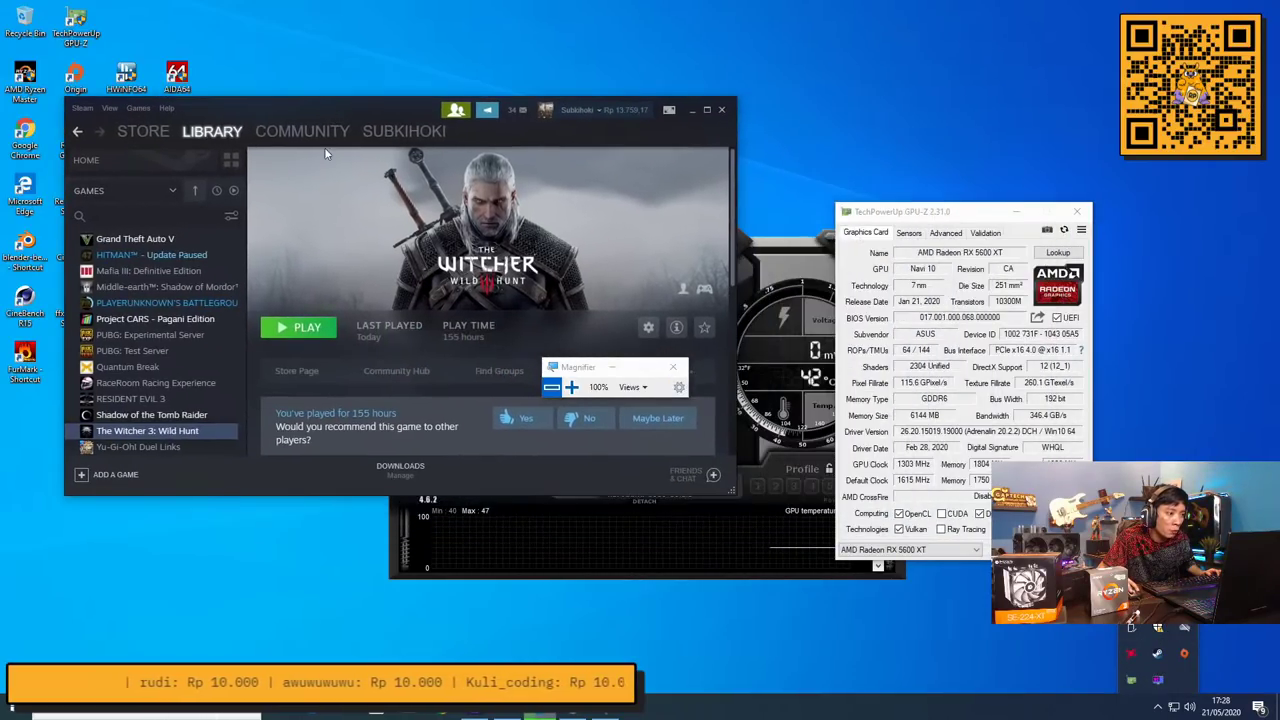
{"action": "left_click", "coordinate": [298, 330]}
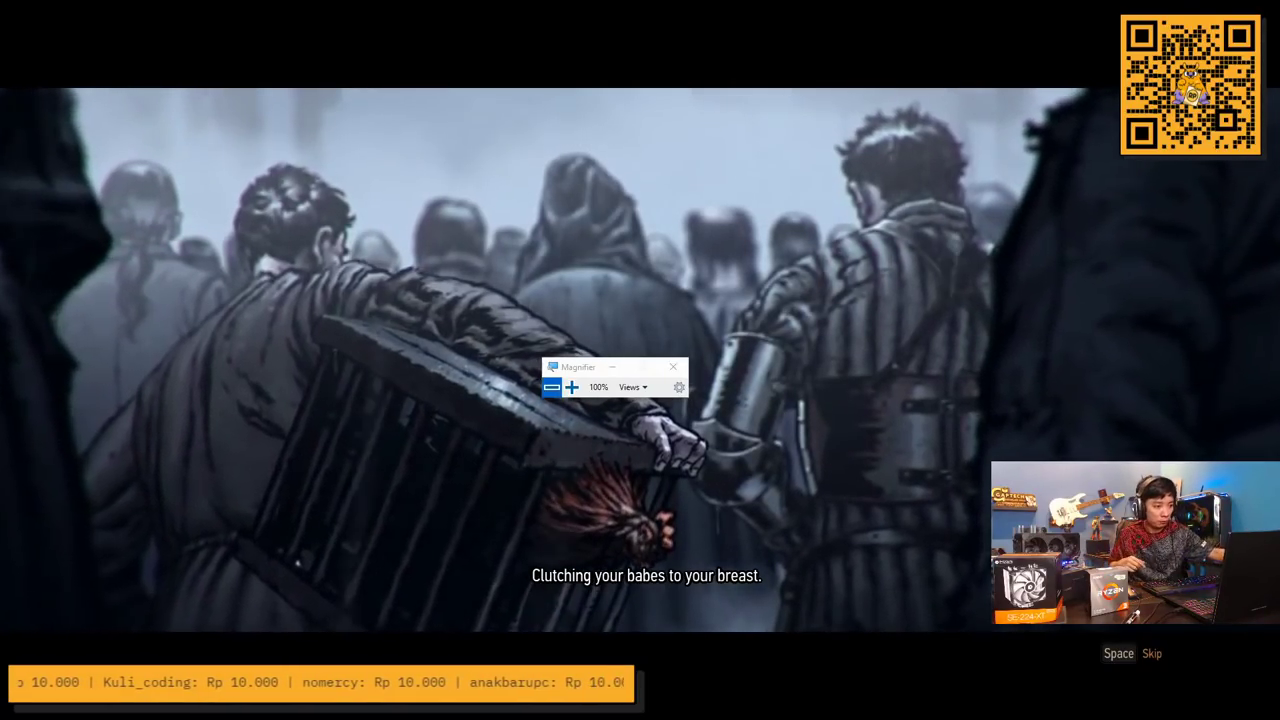
Skip the intro, set the game's display mode to Windowed in the graphics options, and confirm the change
{"action": "key", "text": "space"}
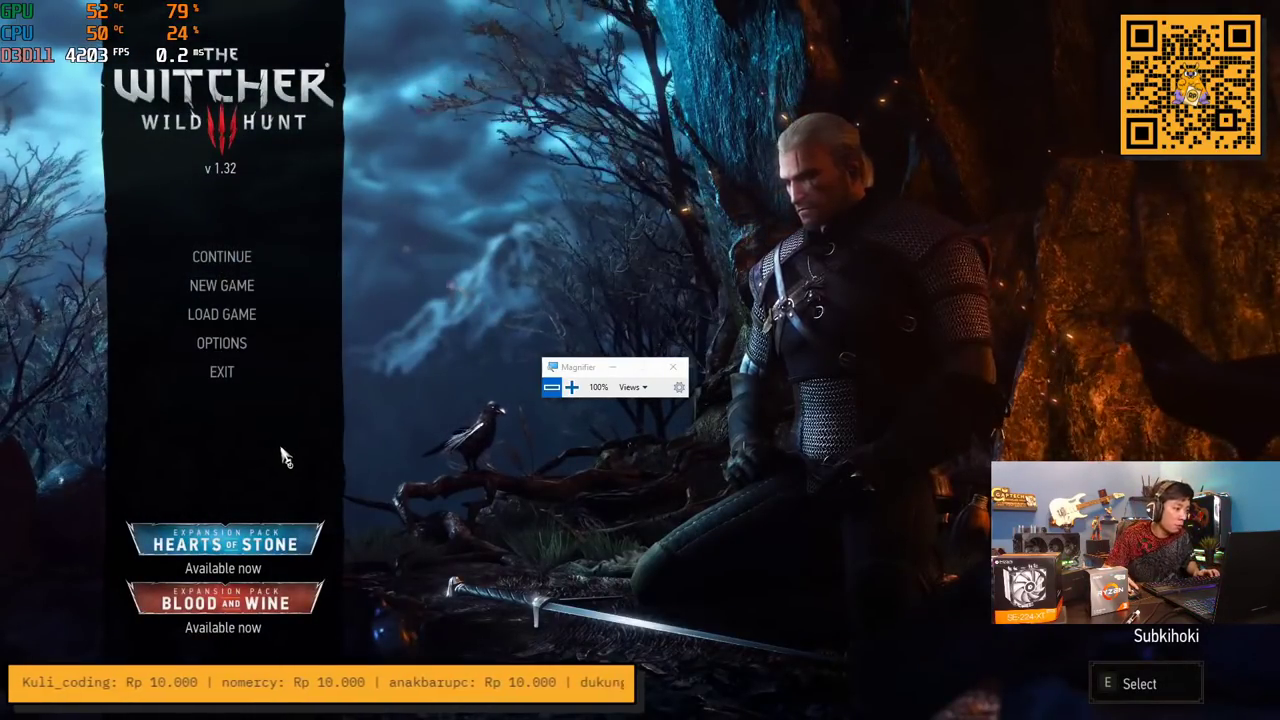
{"action": "left_click", "coordinate": [221, 343]}
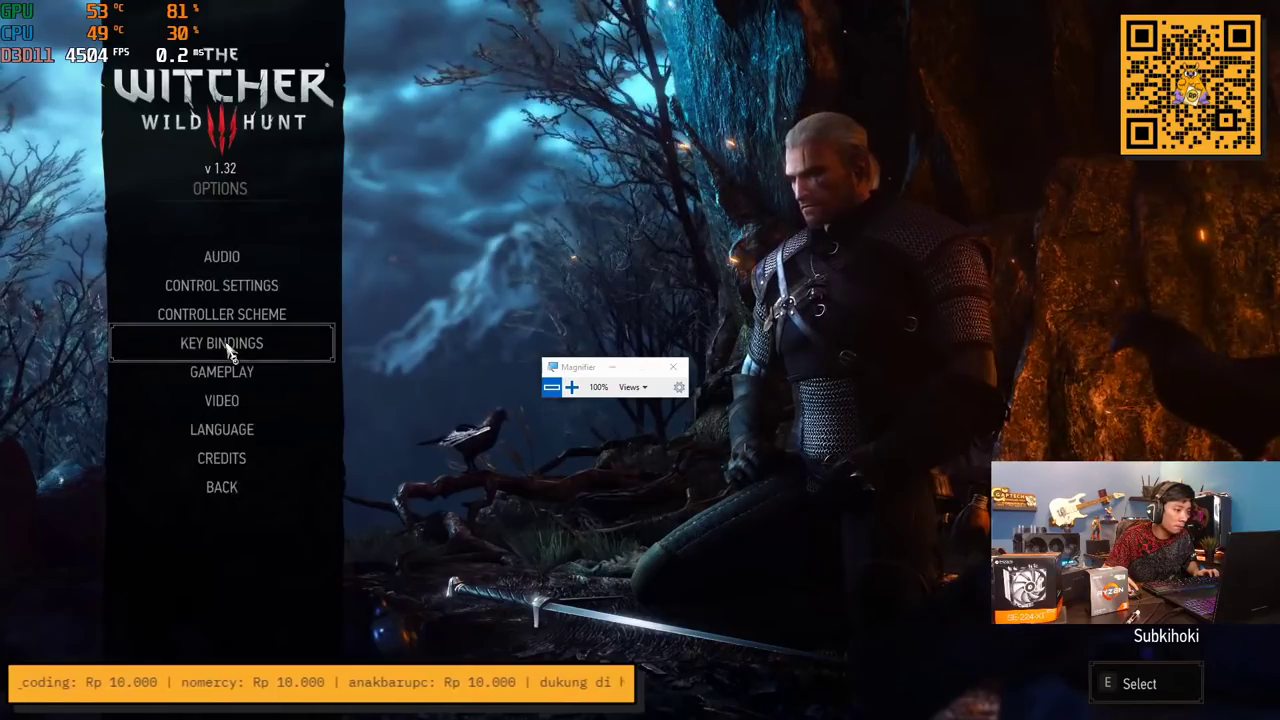
{"action": "left_click", "coordinate": [237, 414]}
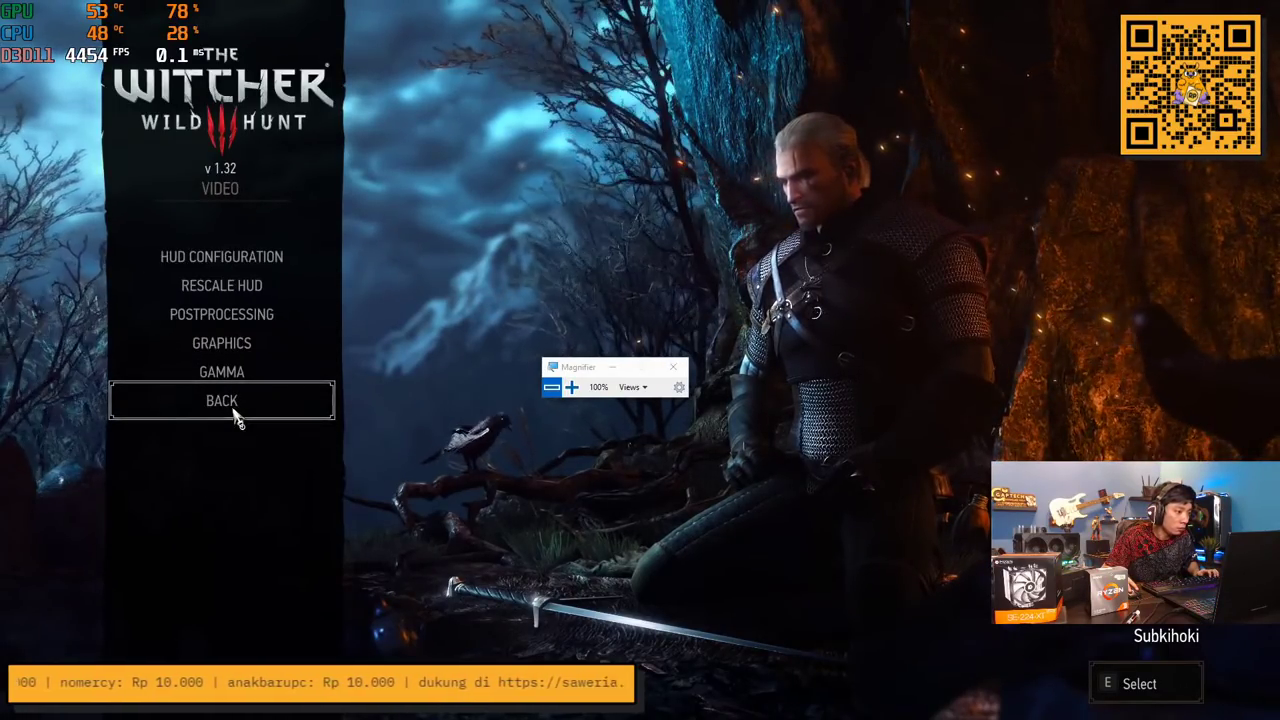
{"action": "left_click", "coordinate": [248, 354]}
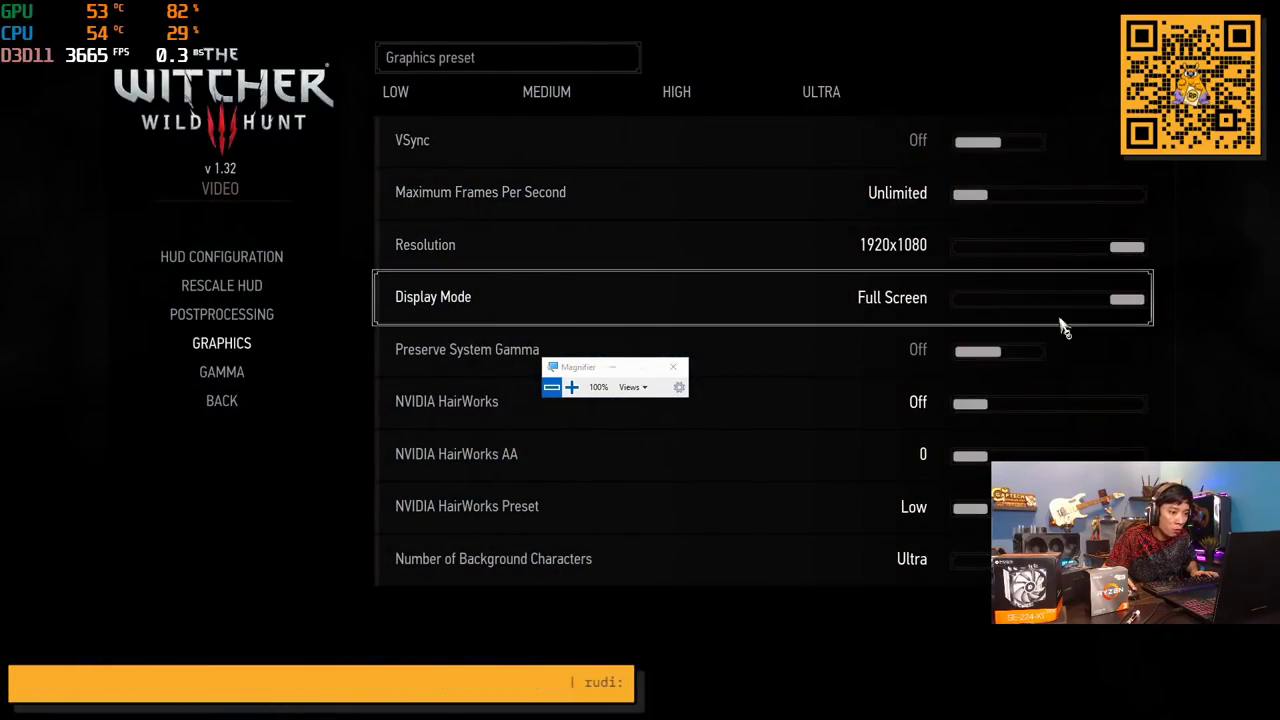
{"action": "left_click", "coordinate": [1006, 300]}
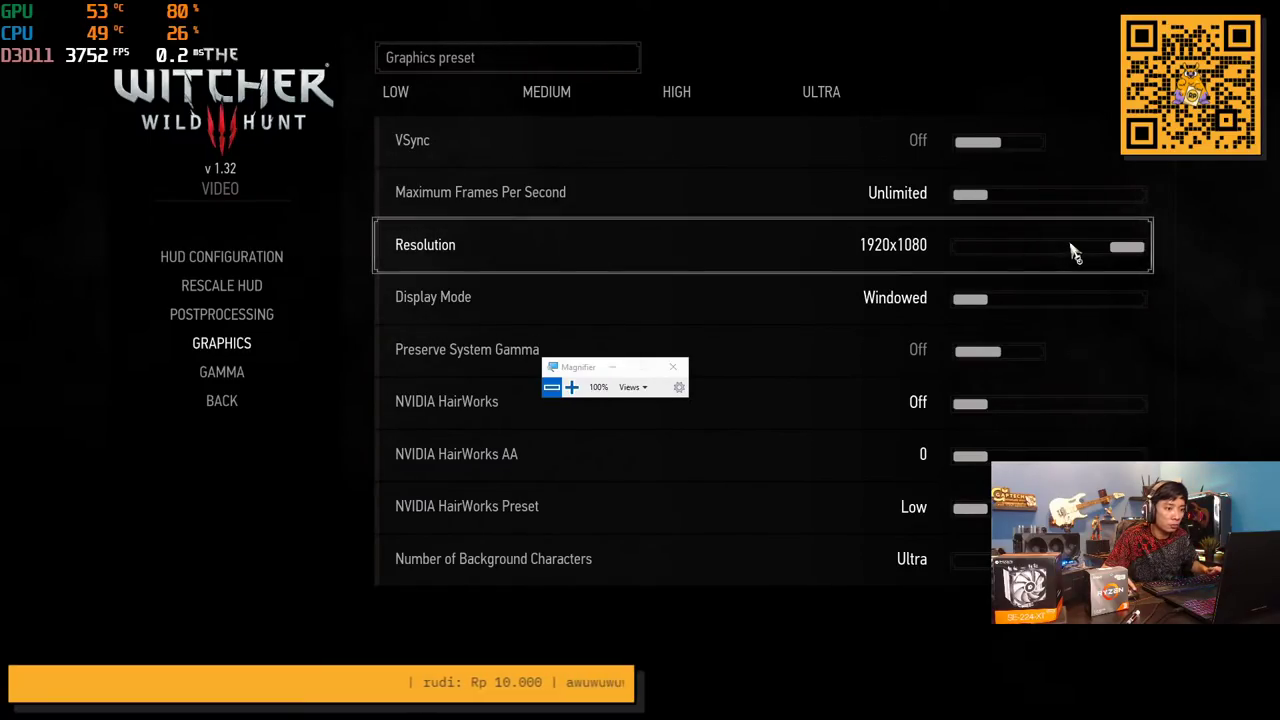
{"action": "key", "text": "Escape"}
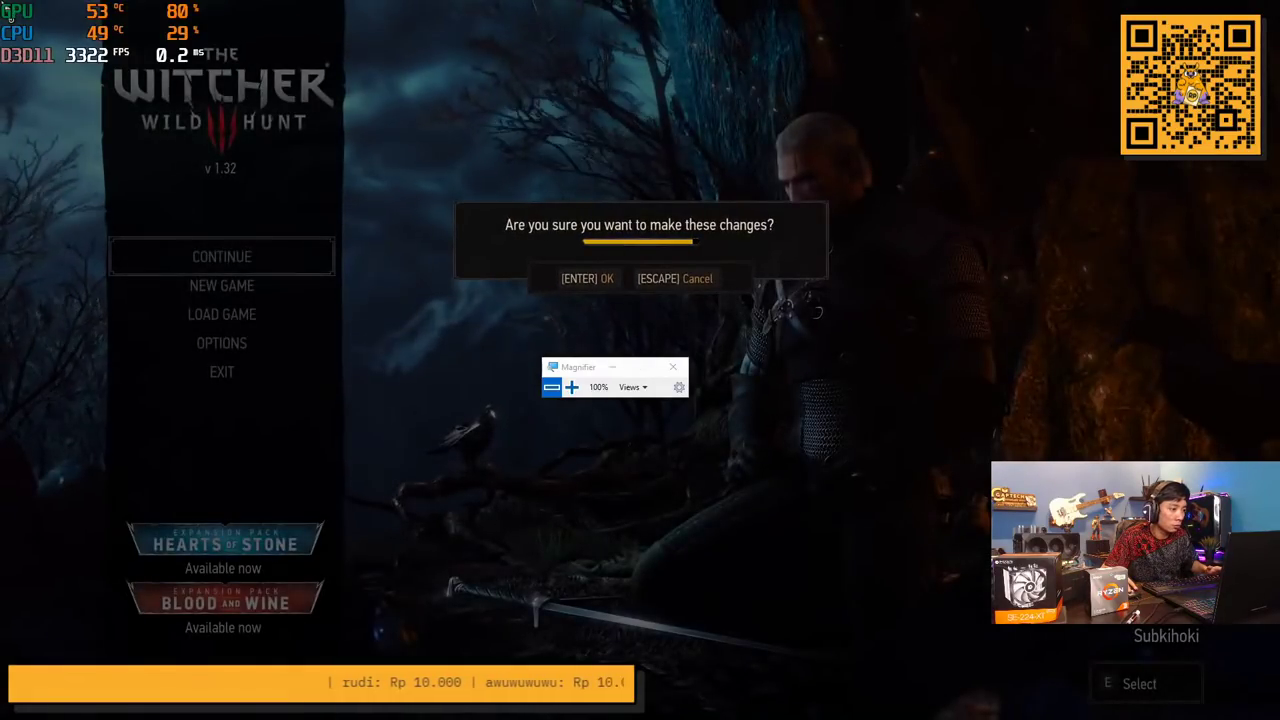
{"action": "key", "text": "Return"}
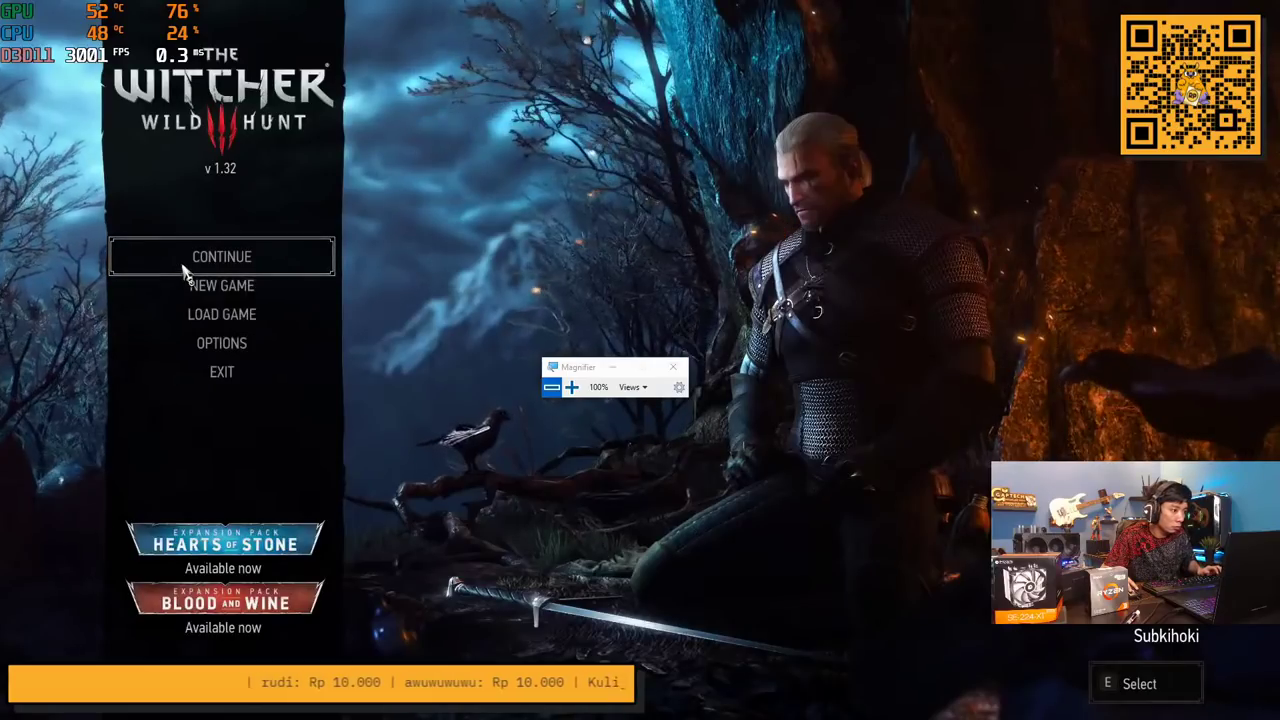
Load the saved game "The Nilfgaardian Connection" dated 17 September 2019
{"action": "left_click", "coordinate": [222, 314]}
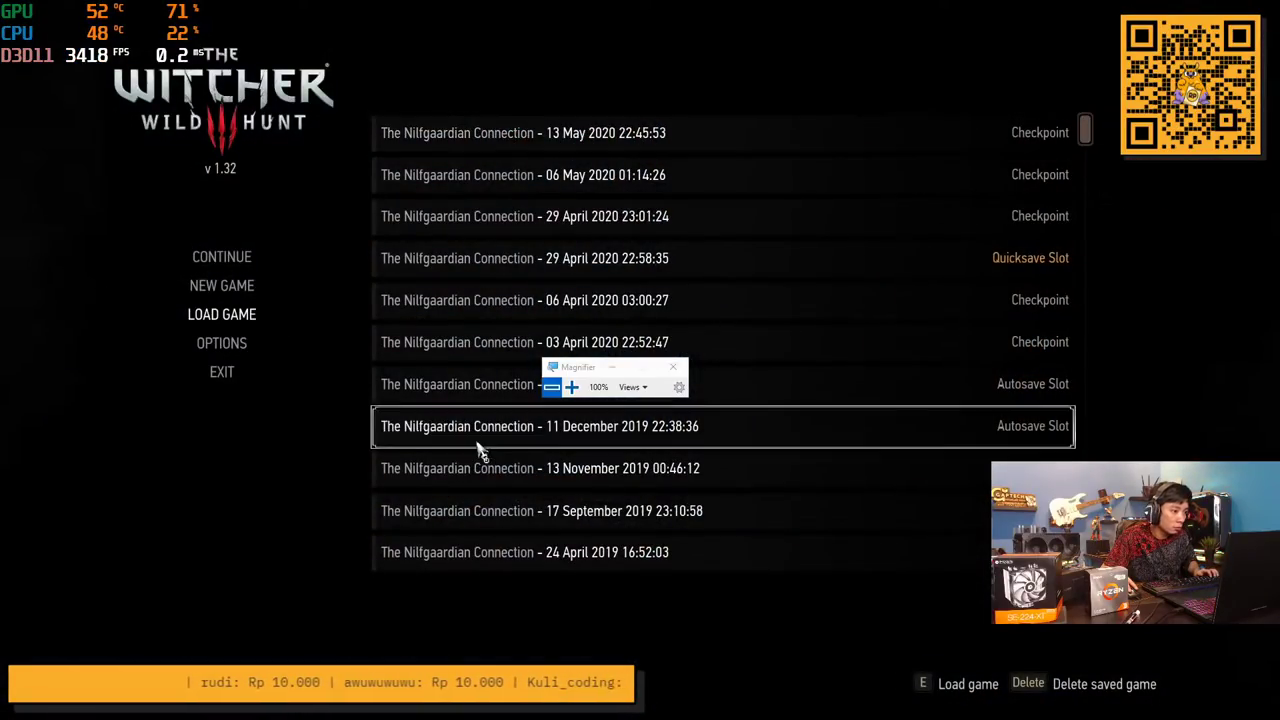
{"action": "left_click", "coordinate": [549, 510]}
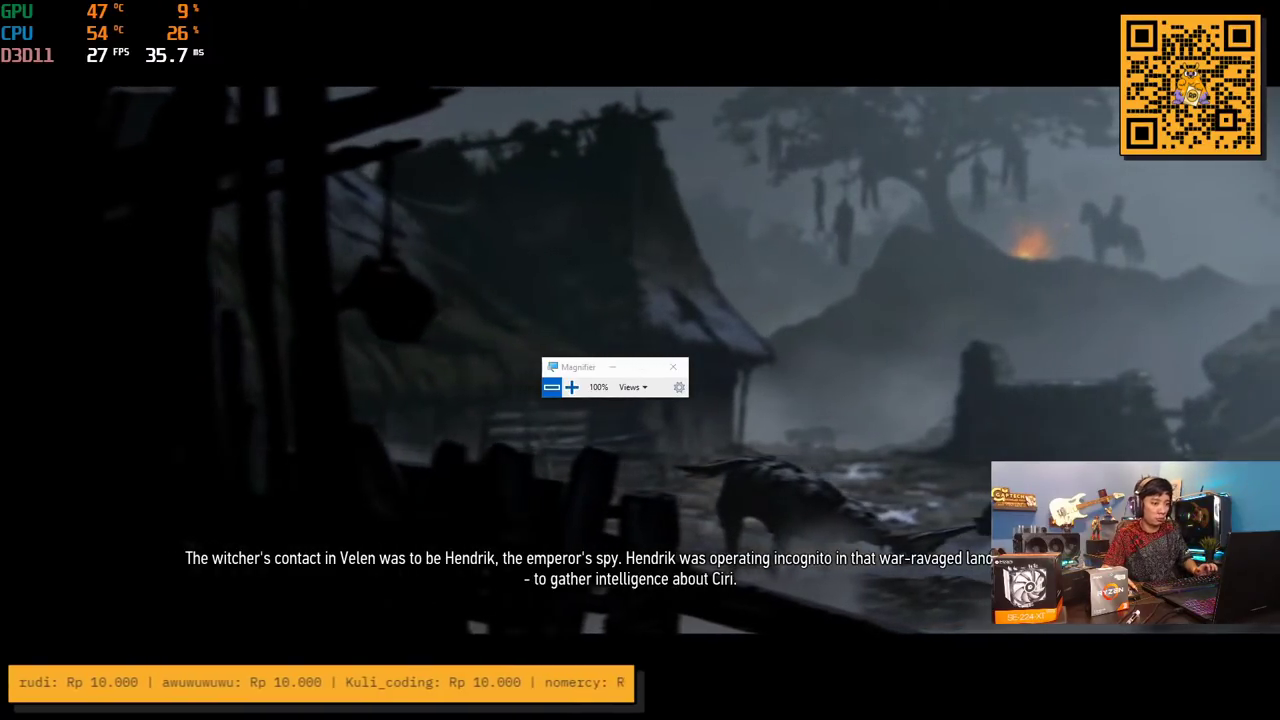
{"action": "key", "text": "alt+Tab"}
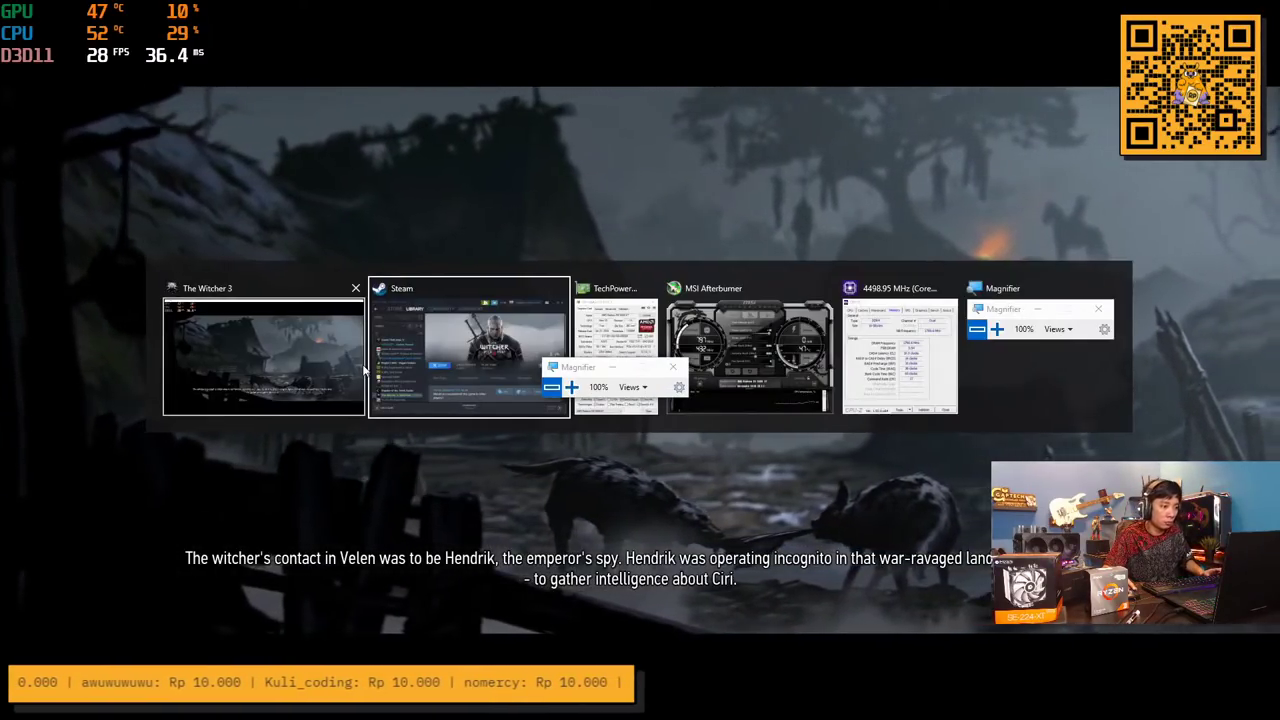
{"action": "key", "text": "alt+Tab"}
{"action": "key", "text": "alt+Tab"}
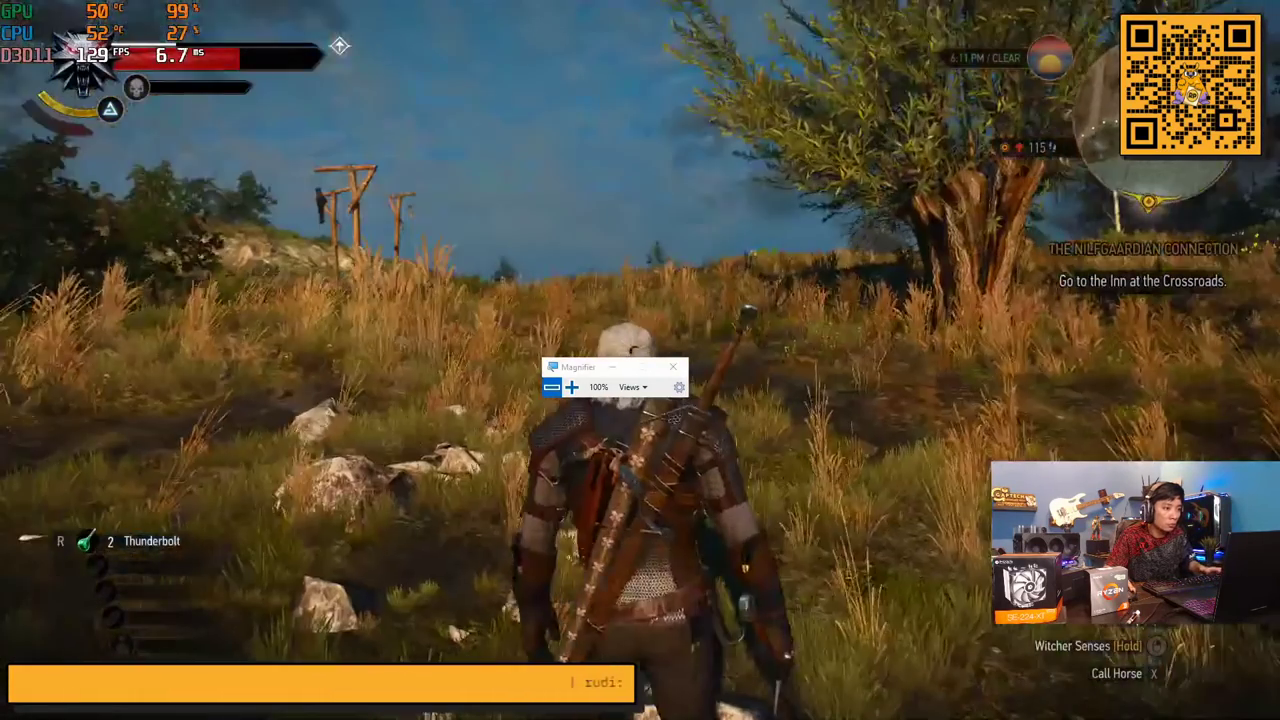
Pause the game and check the resolution and display mode in its graphics settings
{"action": "key", "text": "Escape"}
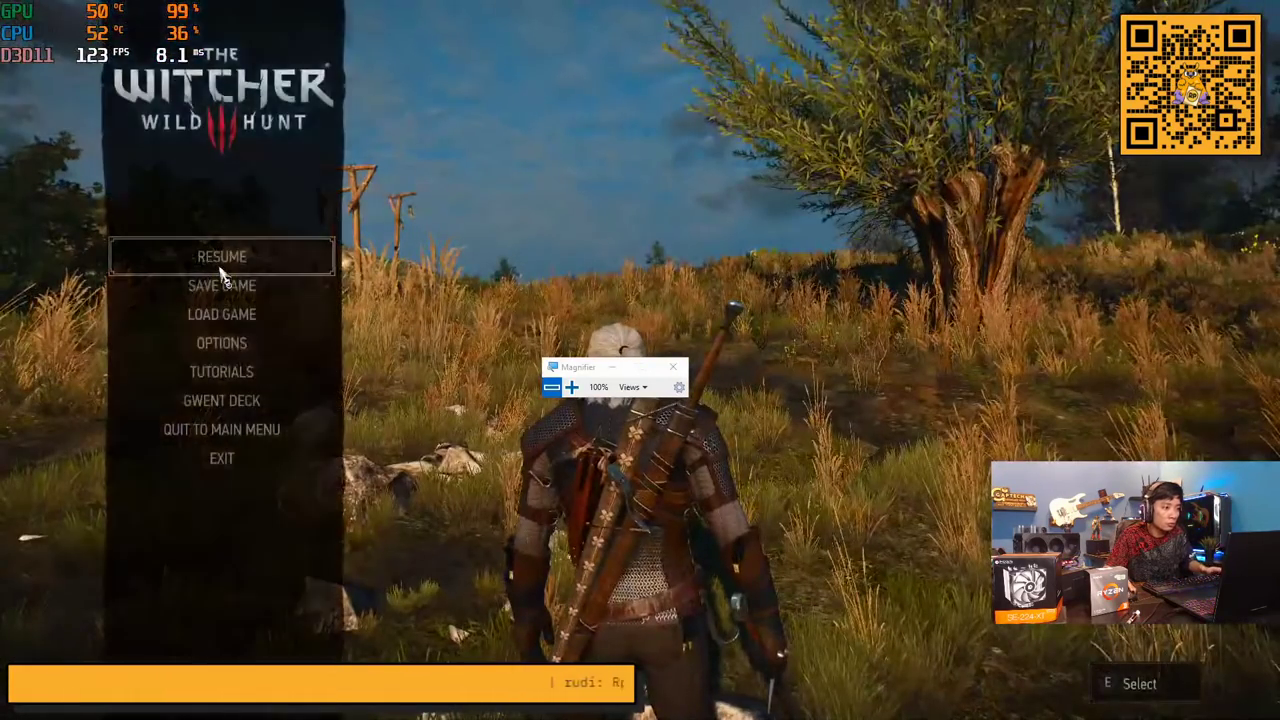
{"action": "left_click", "coordinate": [243, 362]}
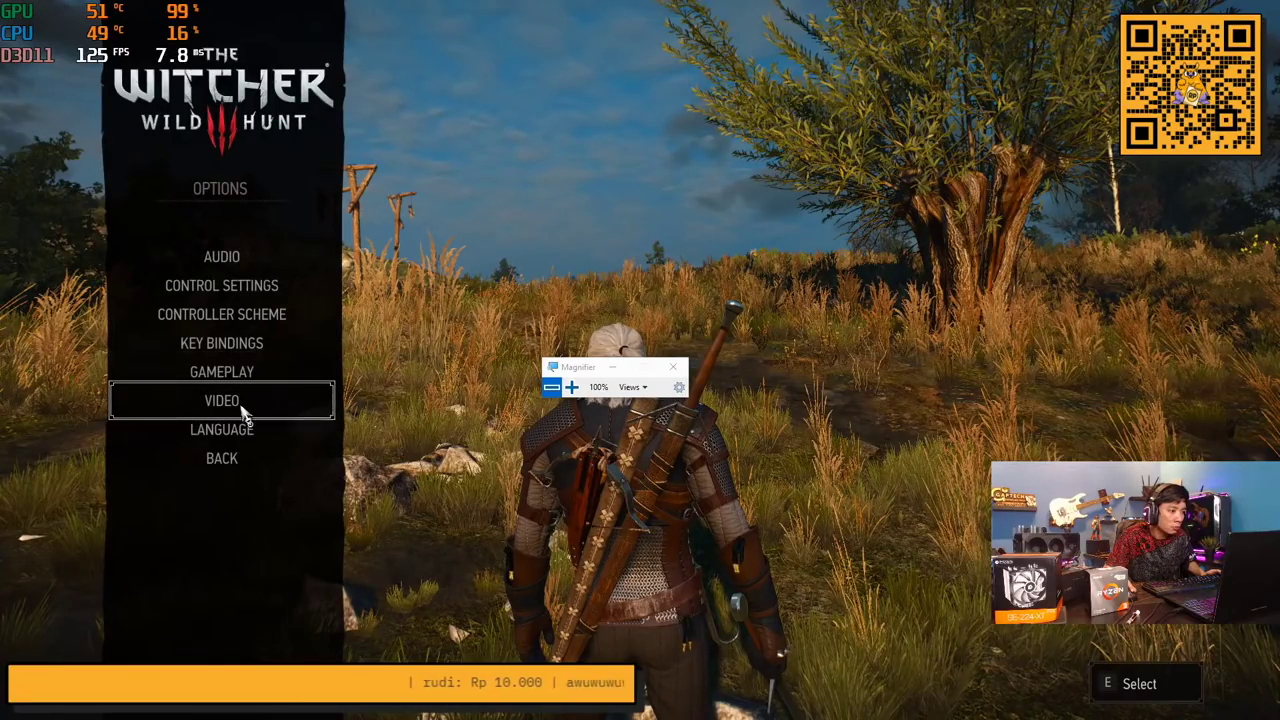
{"action": "left_click", "coordinate": [243, 405]}
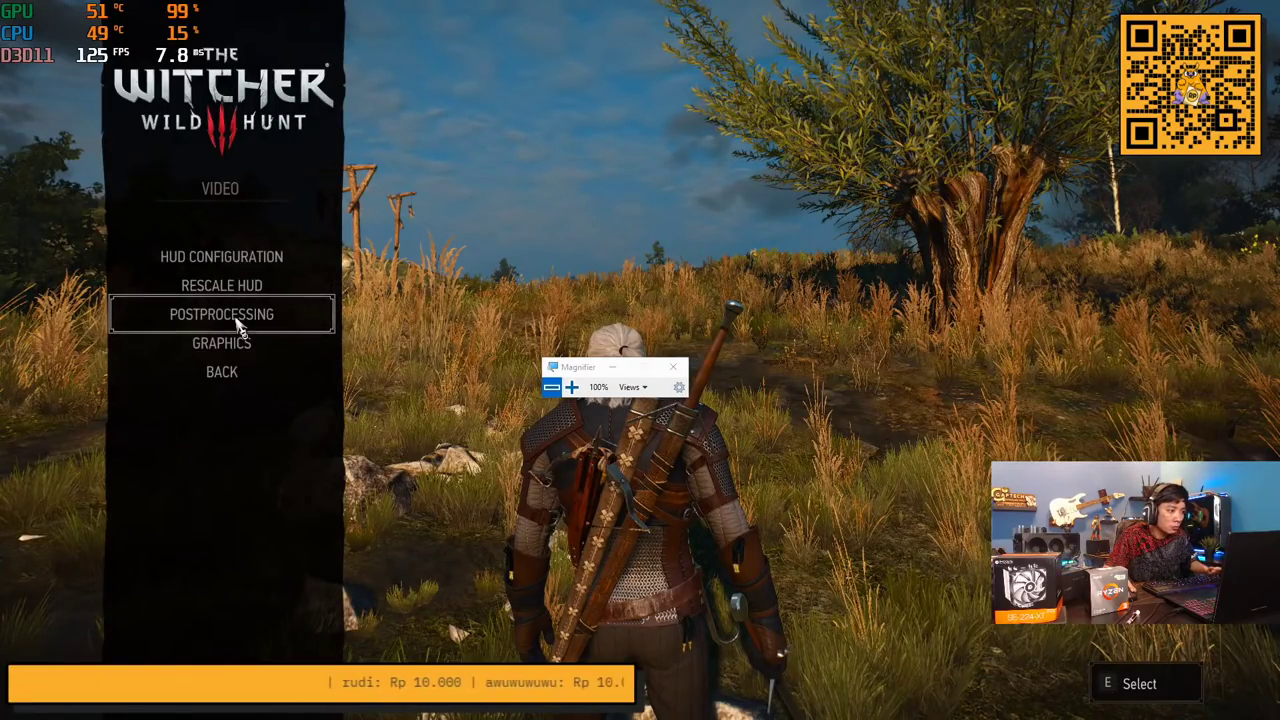
{"action": "left_click", "coordinate": [238, 348]}
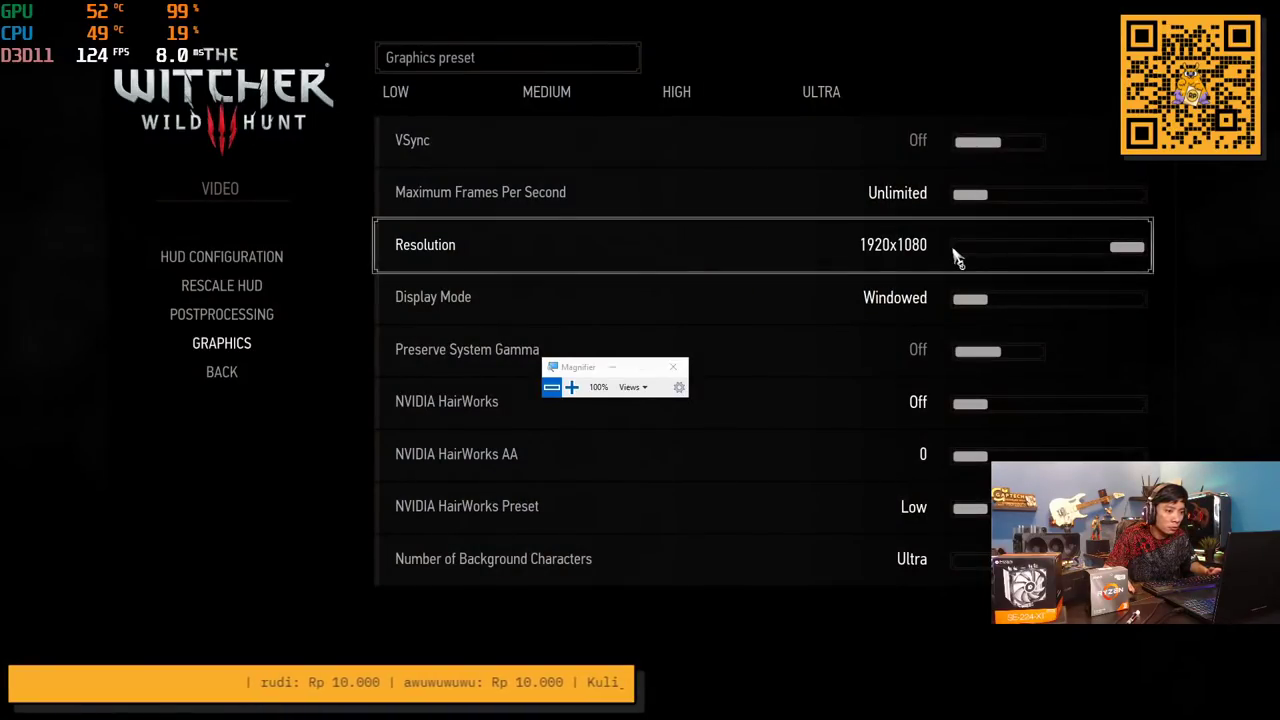
{"action": "key", "text": "Escape"}
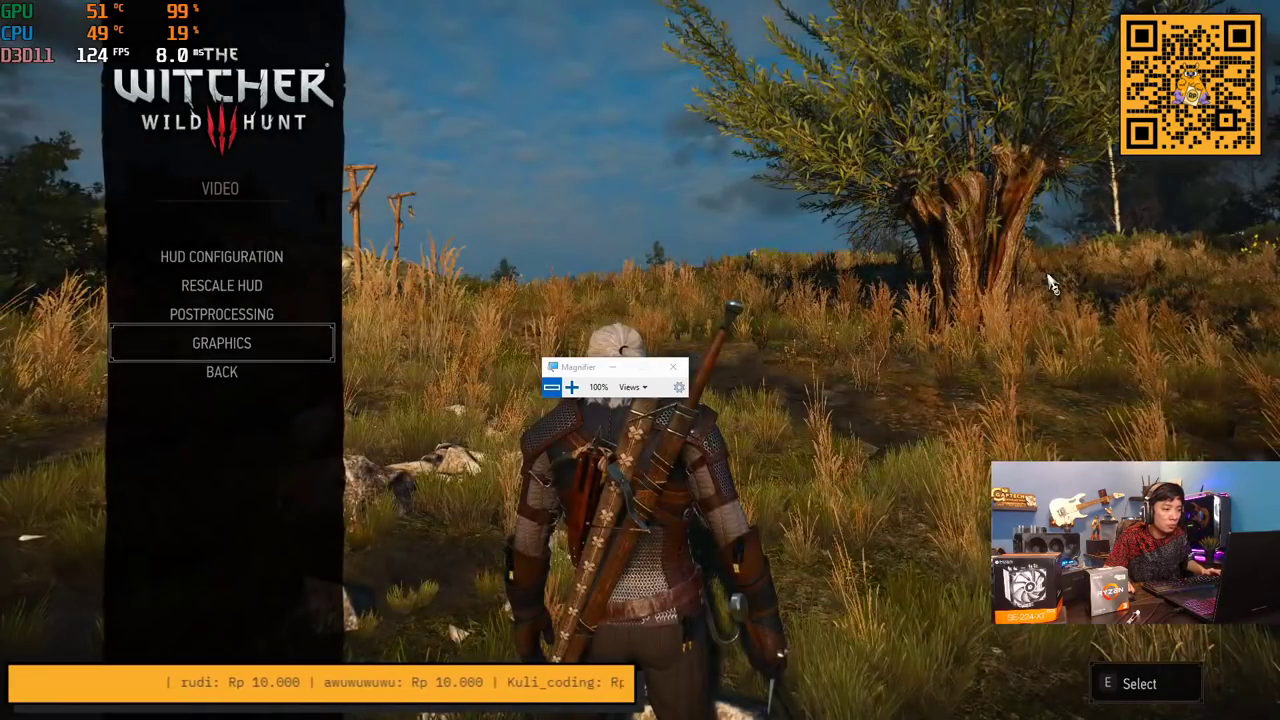
Switch briefly to the desktop's Start menu, return to The Witcher 3 and leave the options to resume gameplay
{"action": "key", "text": "alt+Tab"}
{"action": "key", "text": "super"}
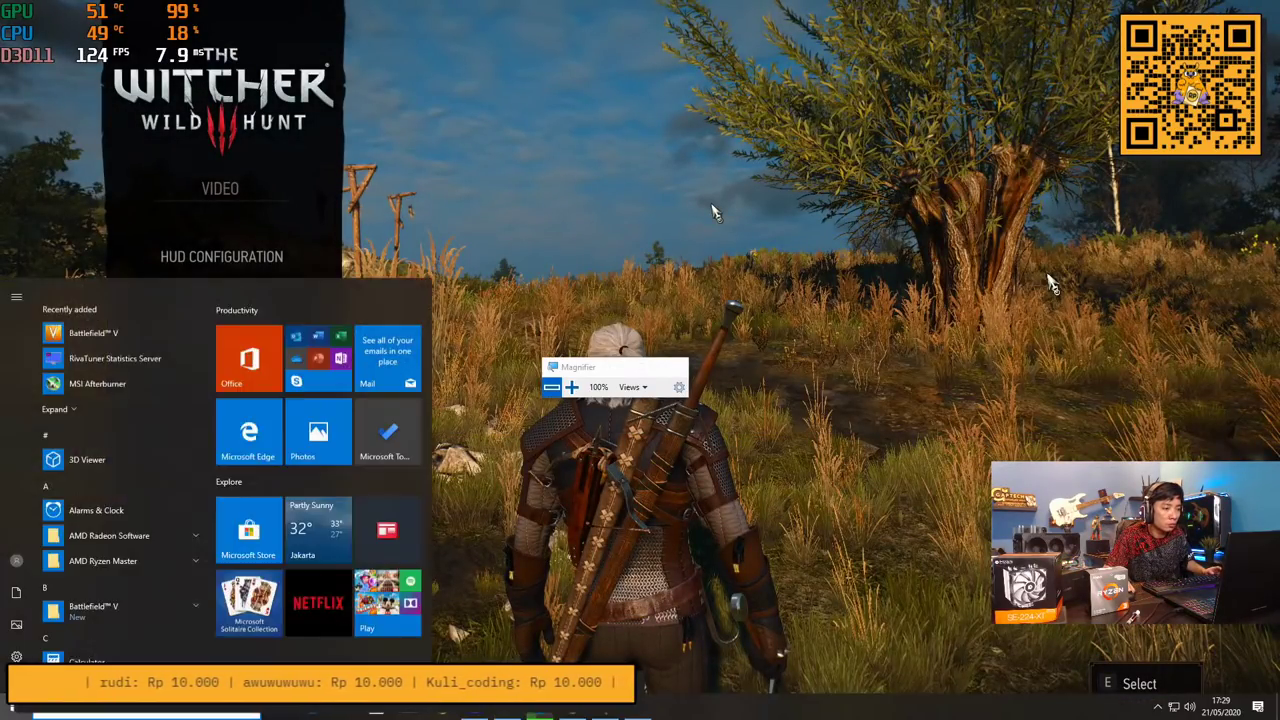
{"action": "left_click", "coordinate": [722, 642]}
{"action": "key", "text": "Escape"}
{"action": "key", "text": "Escape"}
{"action": "key", "text": "Escape"}
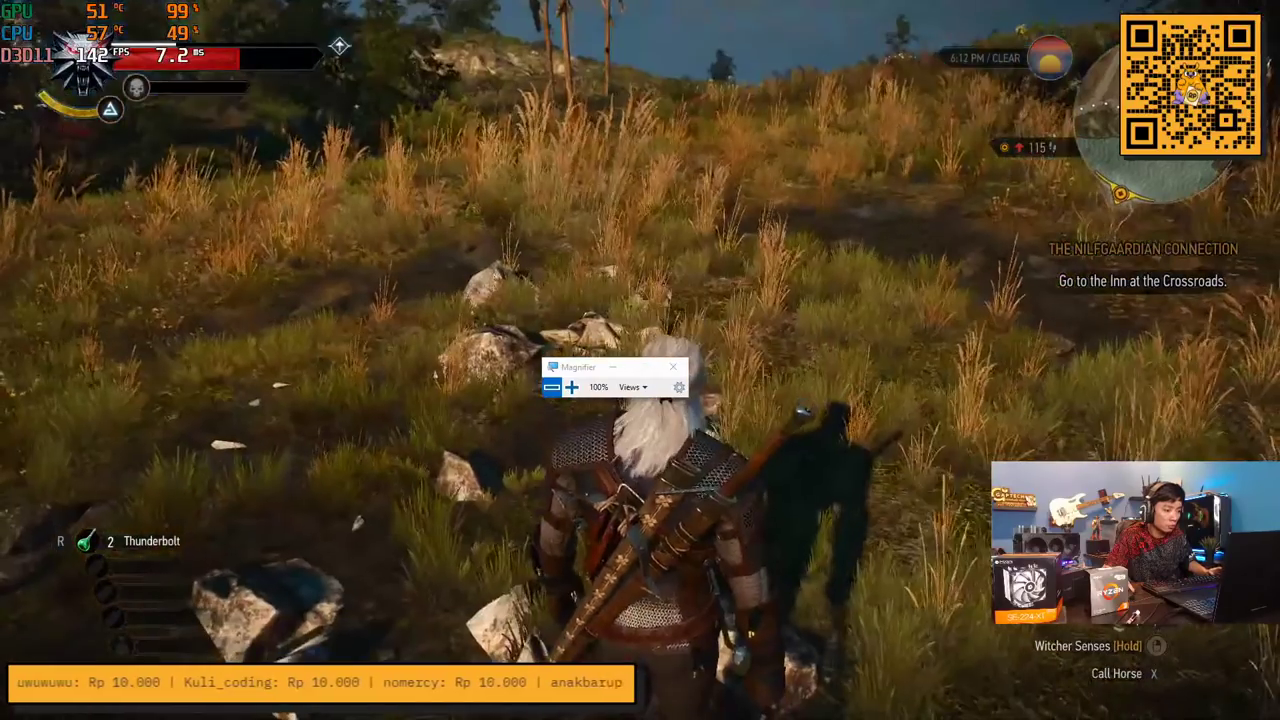
Try to bring the MSI Afterburner window in front of the paused Witcher 3 game
{"action": "key", "text": "super"}
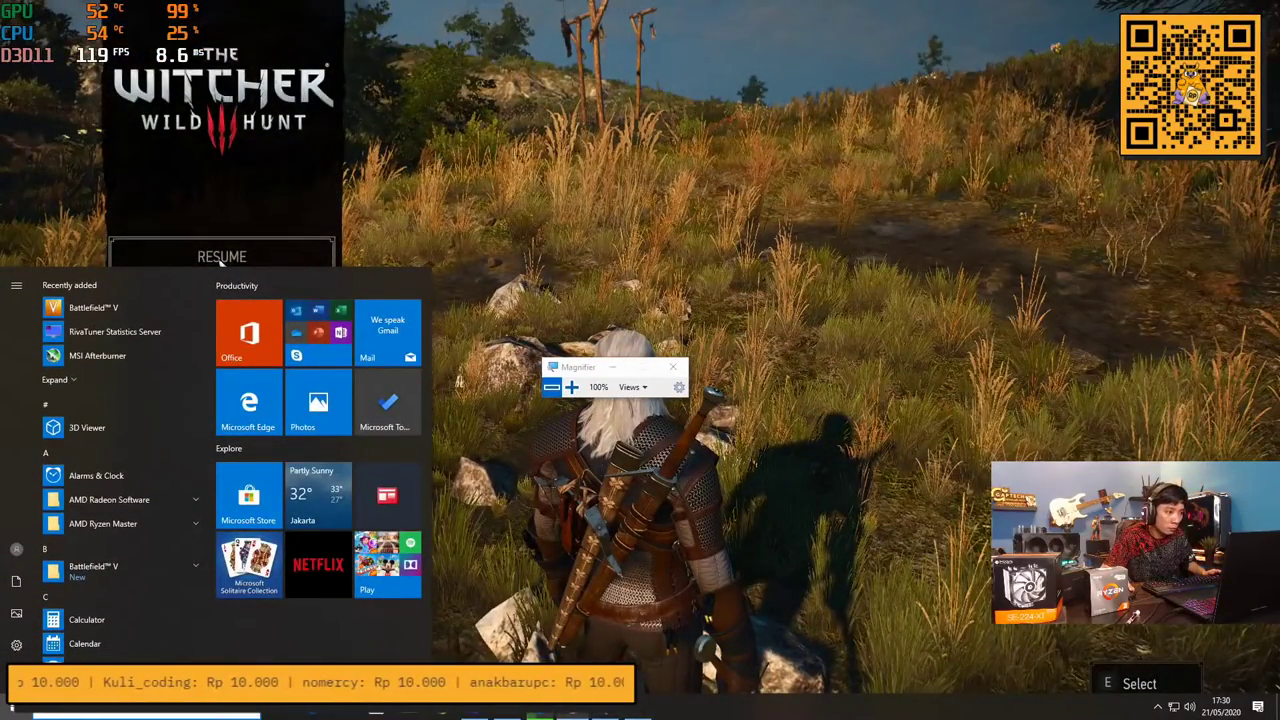
{"action": "mouse_move", "coordinate": [572, 713]}
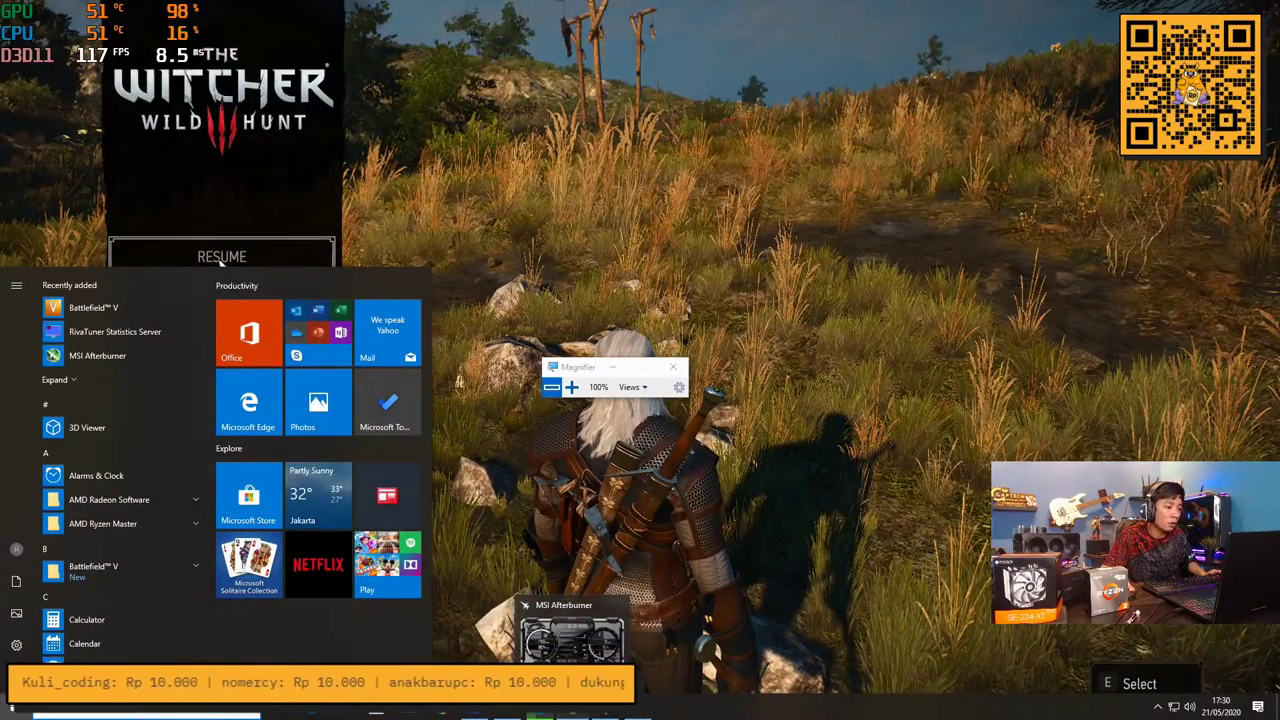
{"action": "left_click", "coordinate": [222, 258]}
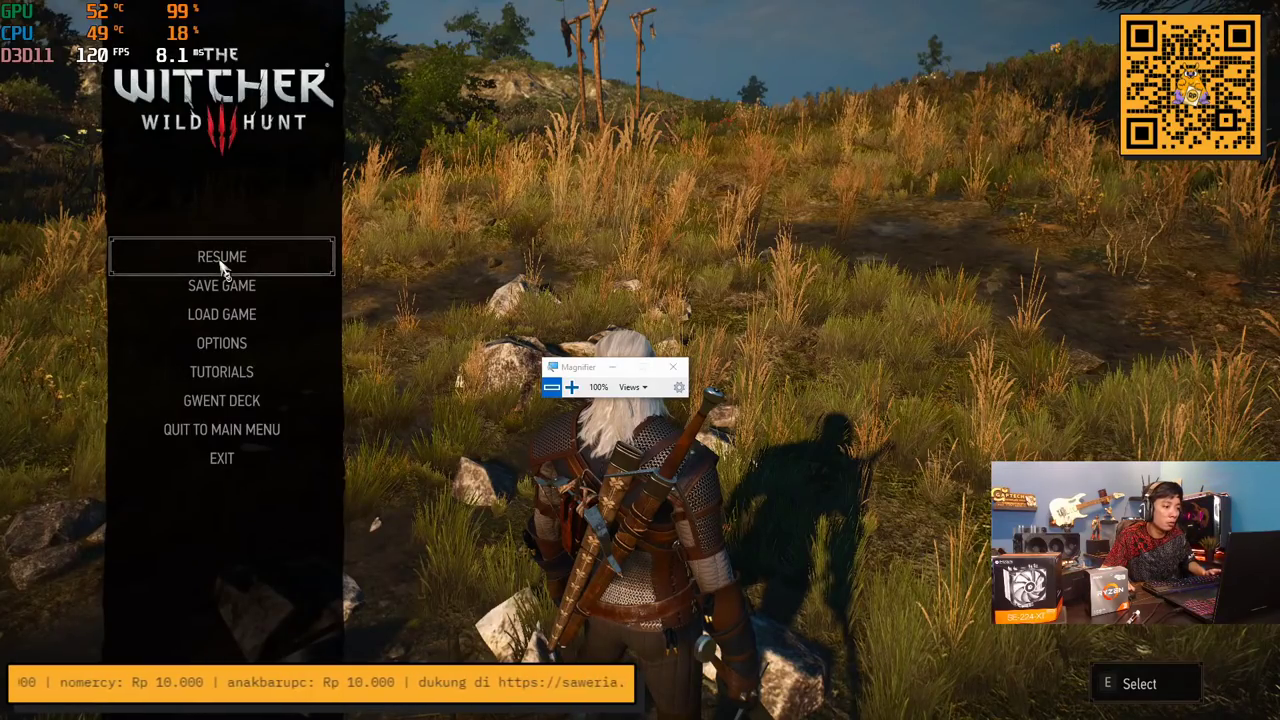
{"action": "key", "text": "super"}
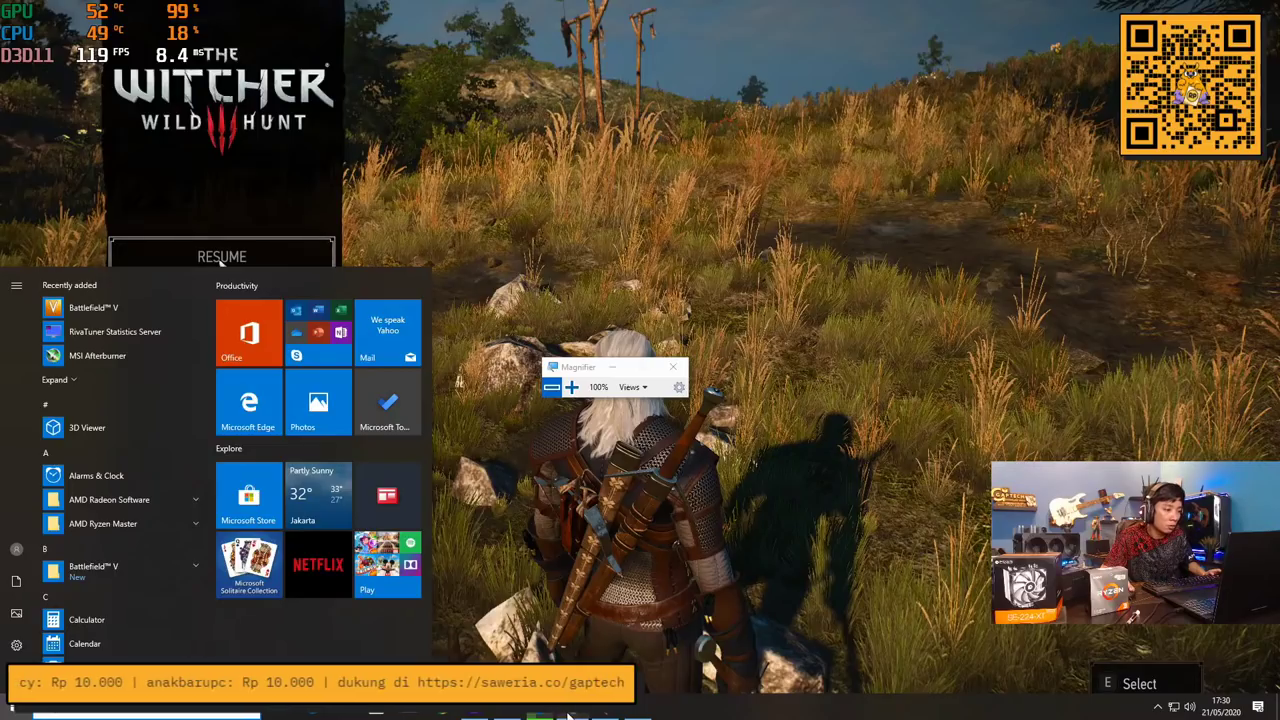
{"action": "key", "text": "super"}
{"action": "key", "text": "super"}
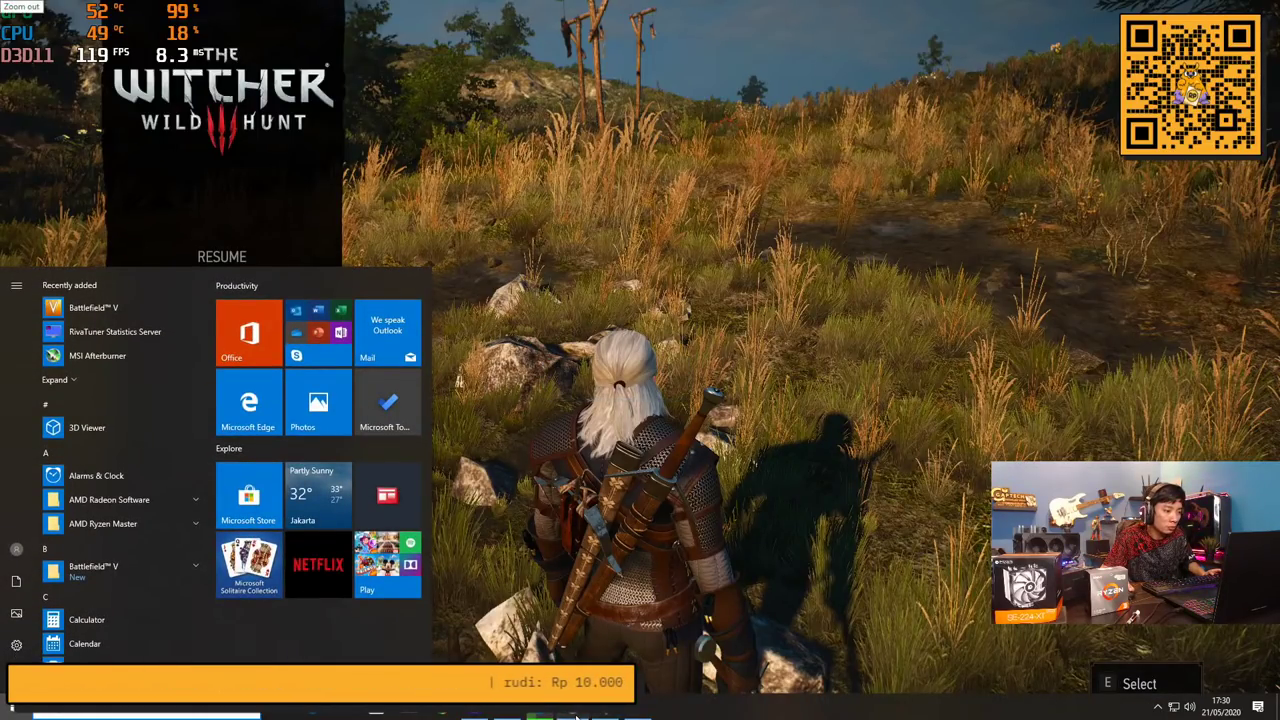
{"action": "key", "text": "super"}
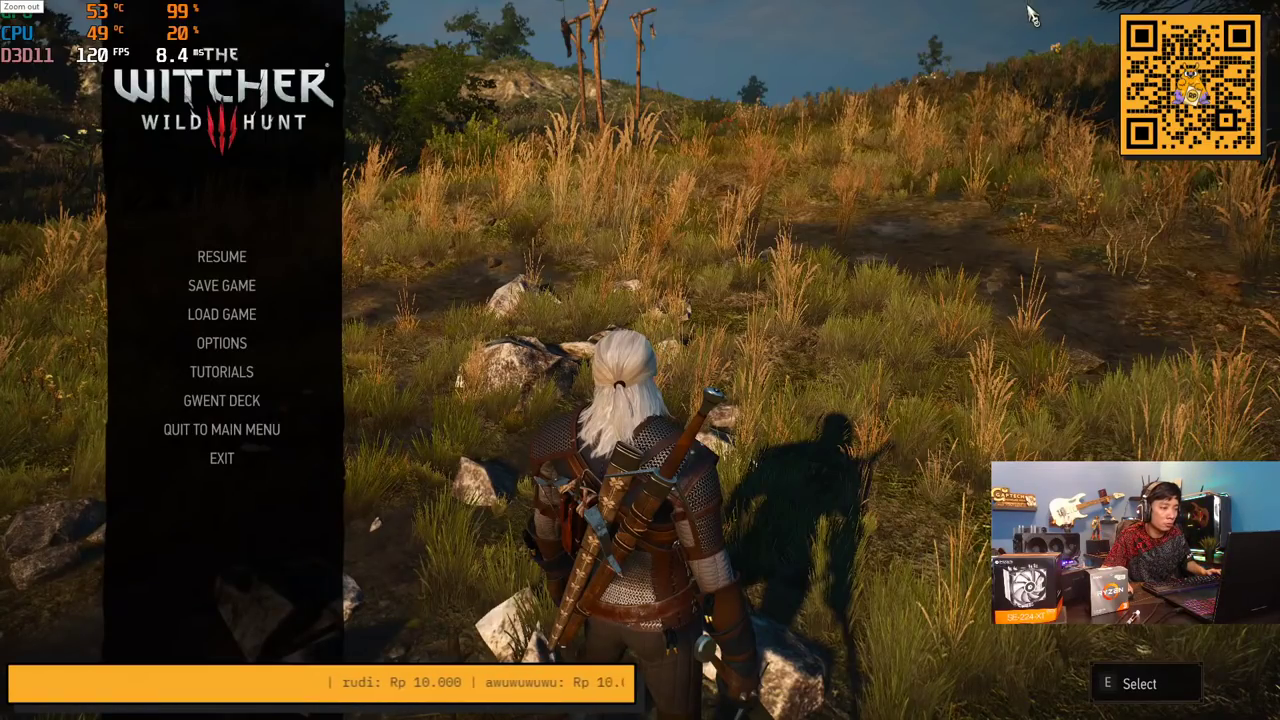
{"action": "key", "text": "alt+Tab"}
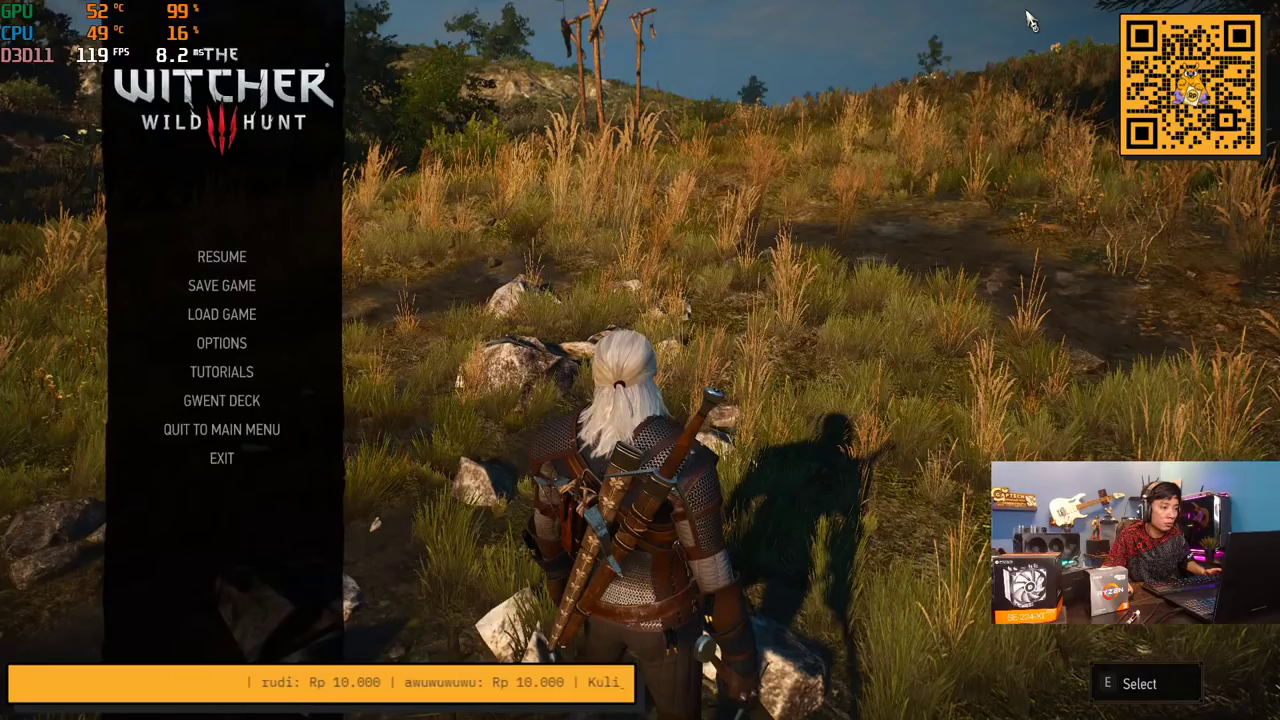
{"action": "key", "text": "super"}
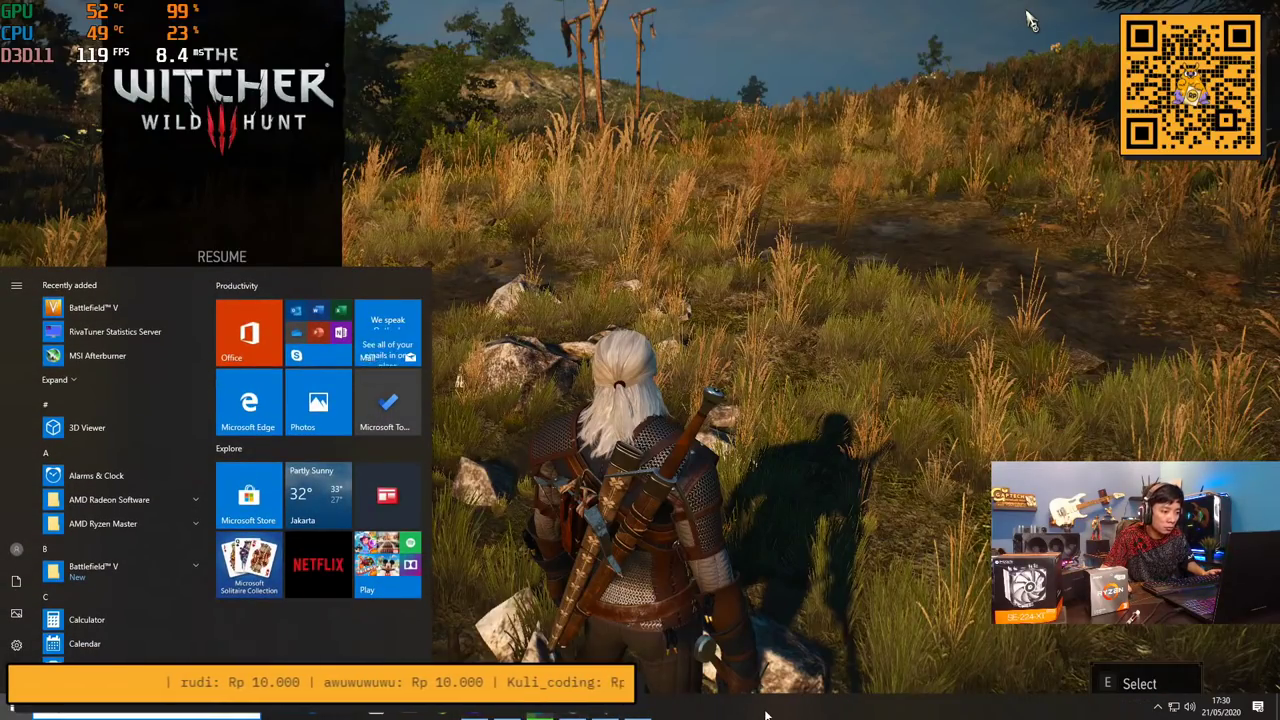
{"action": "right_click", "coordinate": [765, 714]}
{"action": "left_click", "coordinate": [815, 632]}
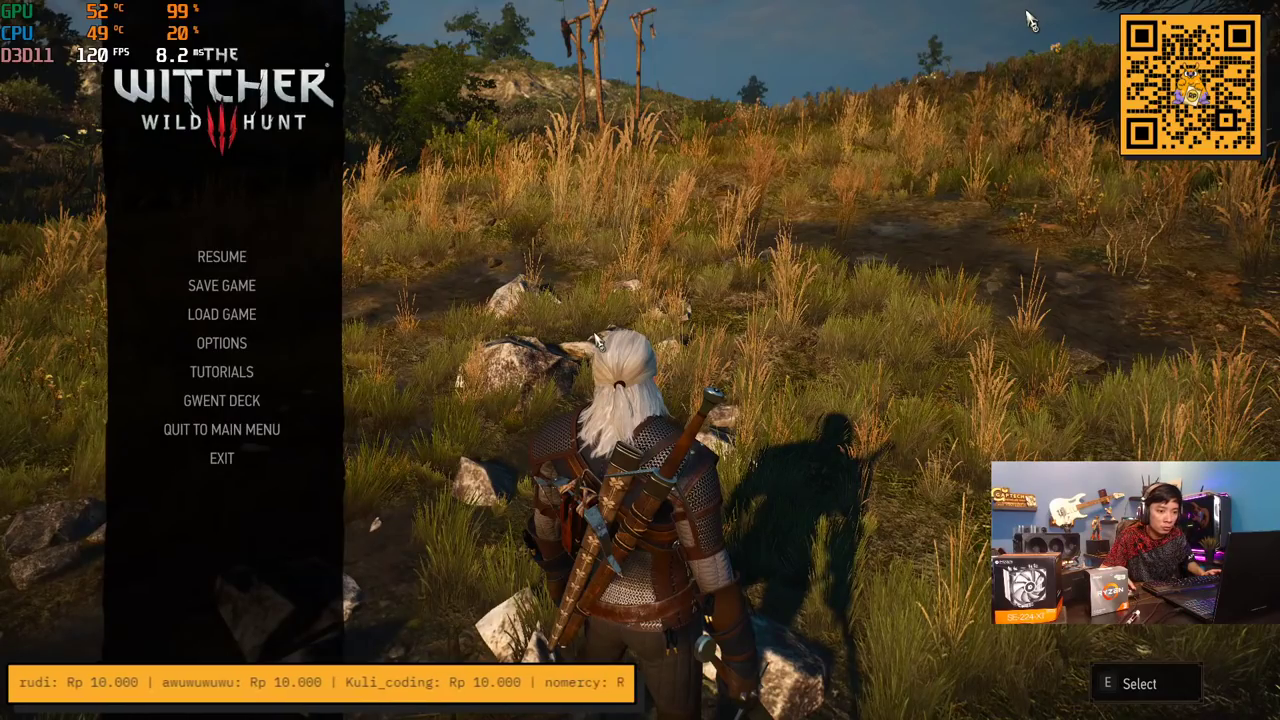
Bring up the Magnifier window over the paused game and close it
{"action": "key", "text": "super"}
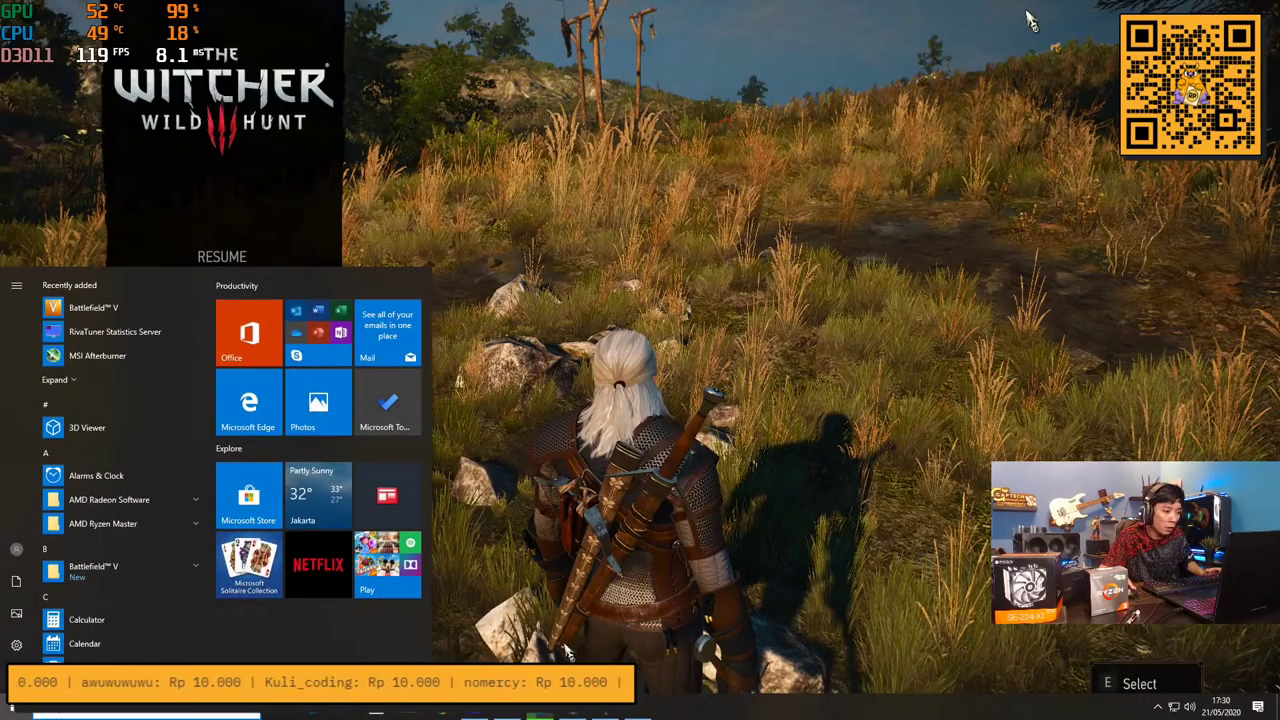
{"action": "key", "text": "alt+Tab"}
{"action": "key", "text": "alt+Tab"}
{"action": "key", "text": "alt+Tab"}
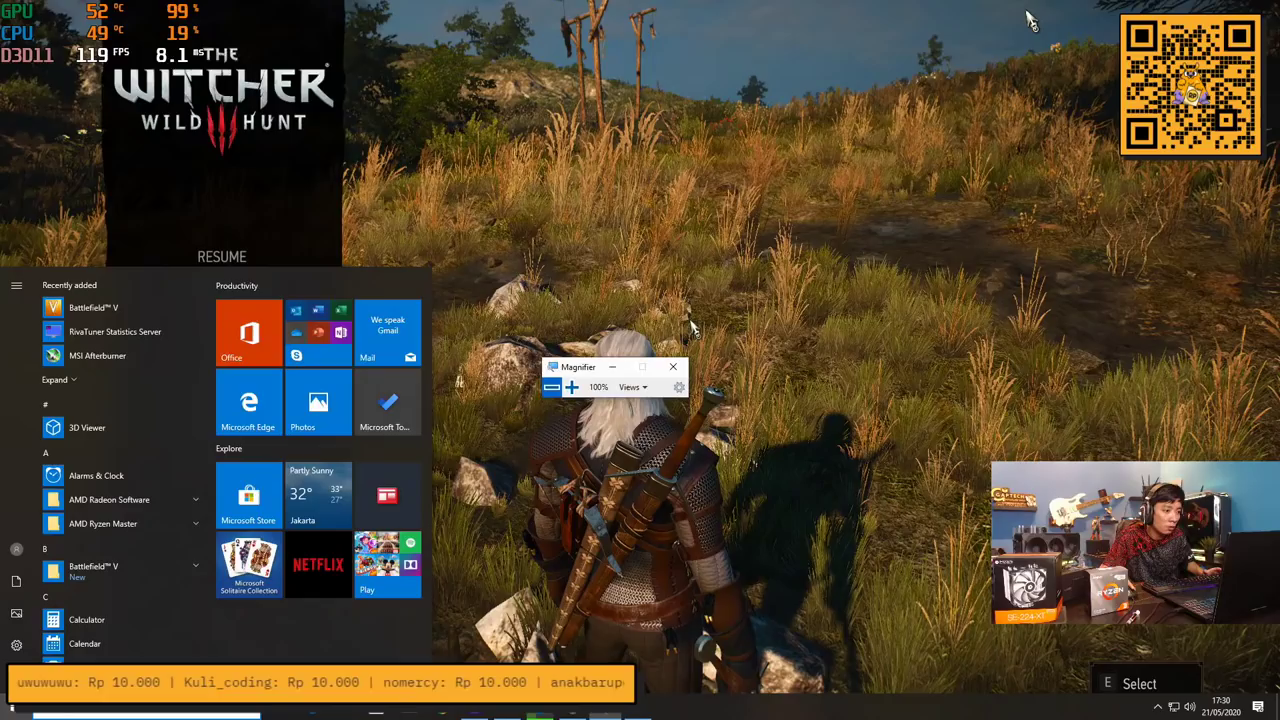
{"action": "left_click", "coordinate": [673, 366]}
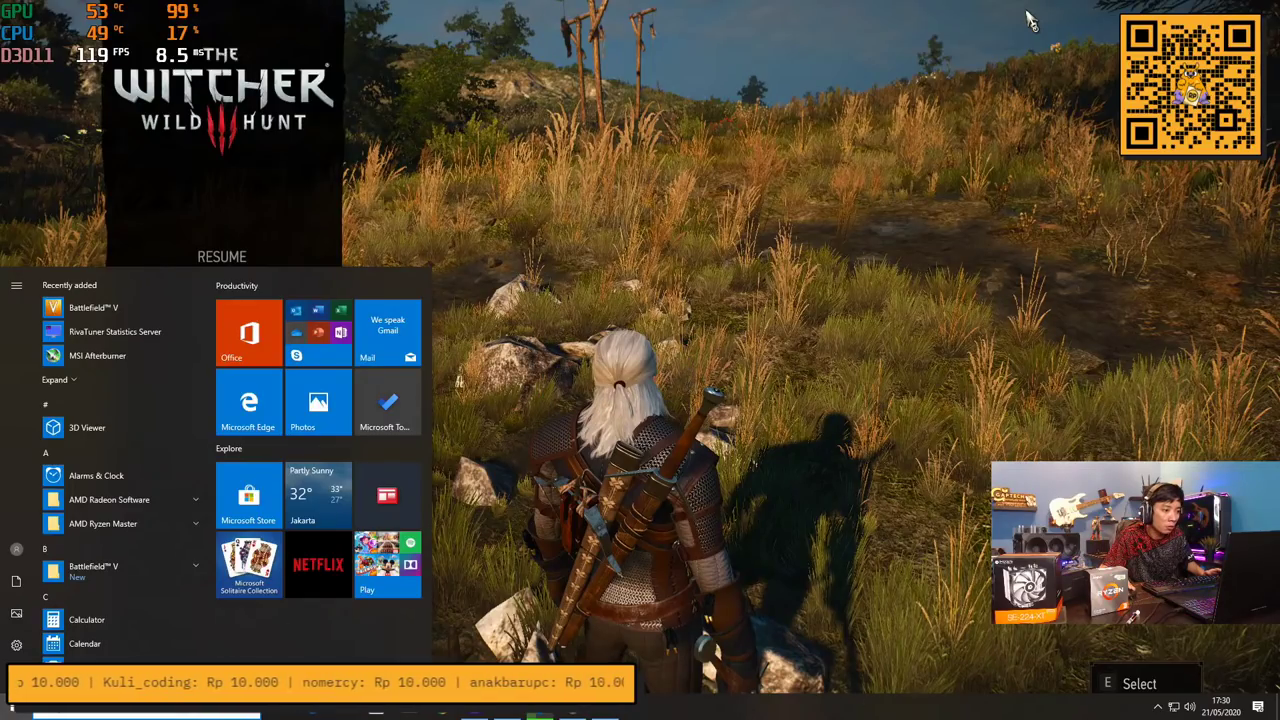
Try to reach the desktop from the paused game, and return to gameplay
{"action": "right_click", "coordinate": [840, 712]}
{"action": "left_click", "coordinate": [902, 630]}
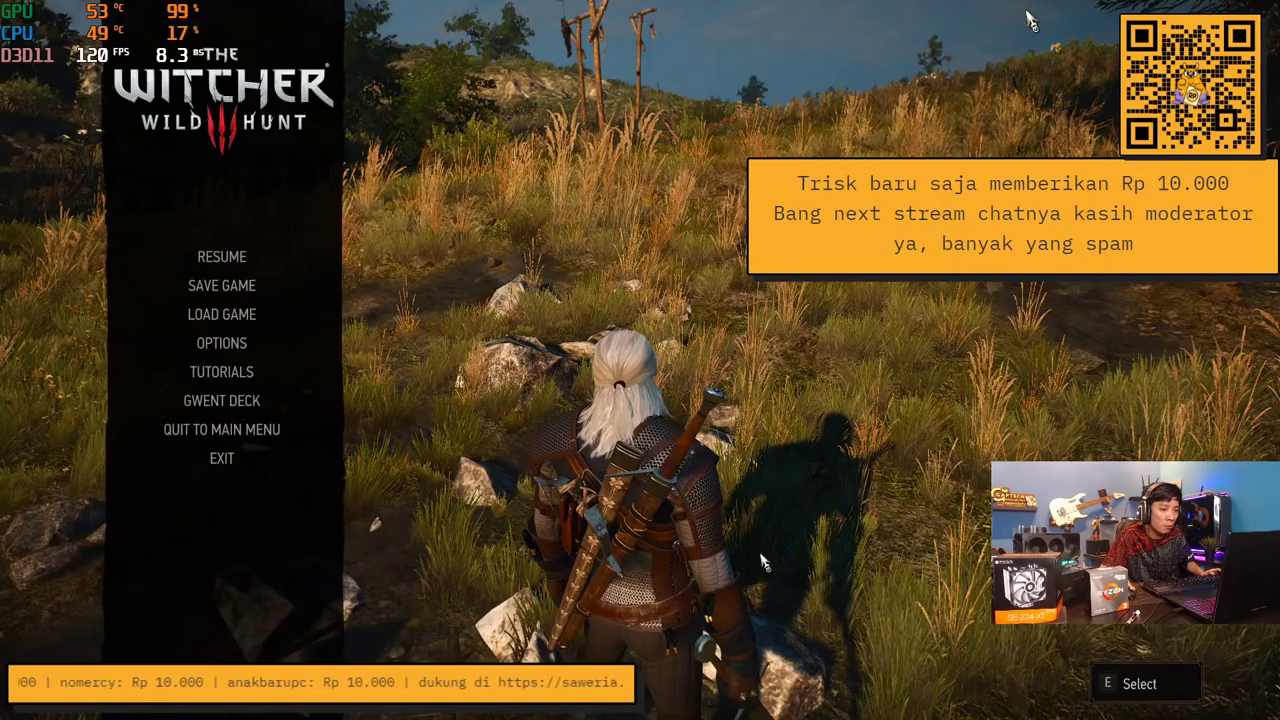
{"action": "key", "text": "super"}
{"action": "key", "text": "super"}
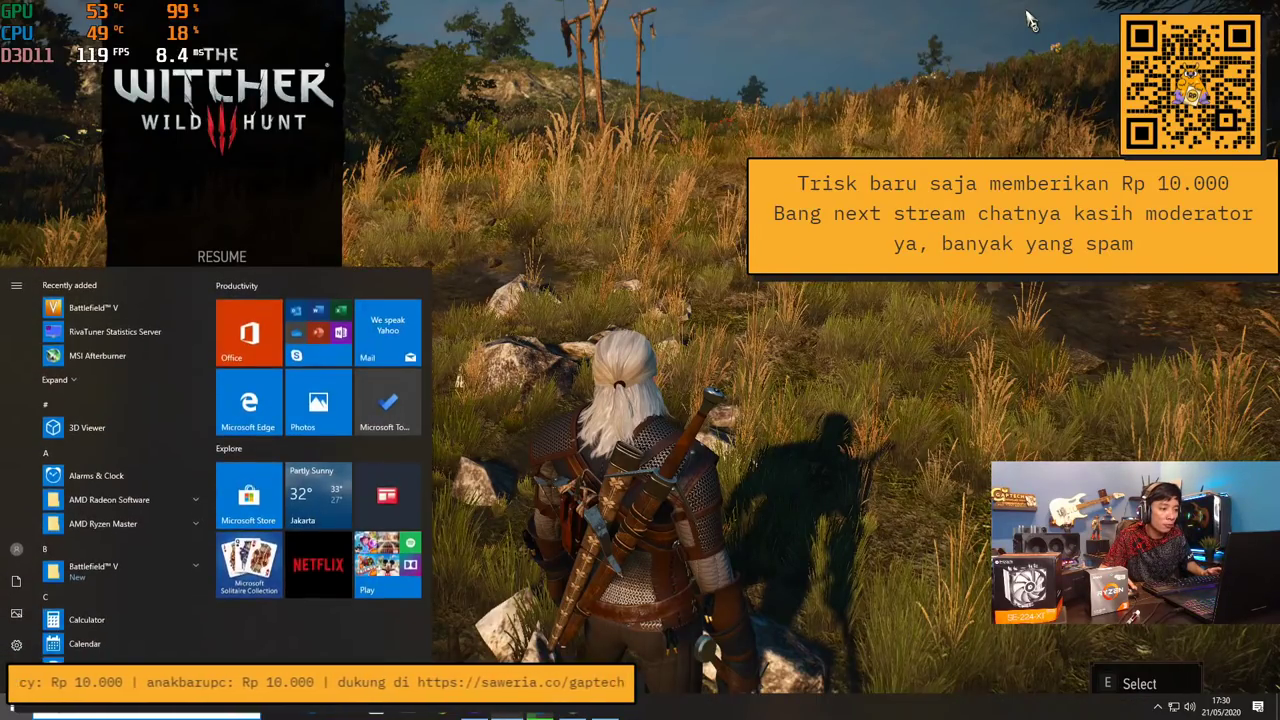
{"action": "key", "text": "Escape"}
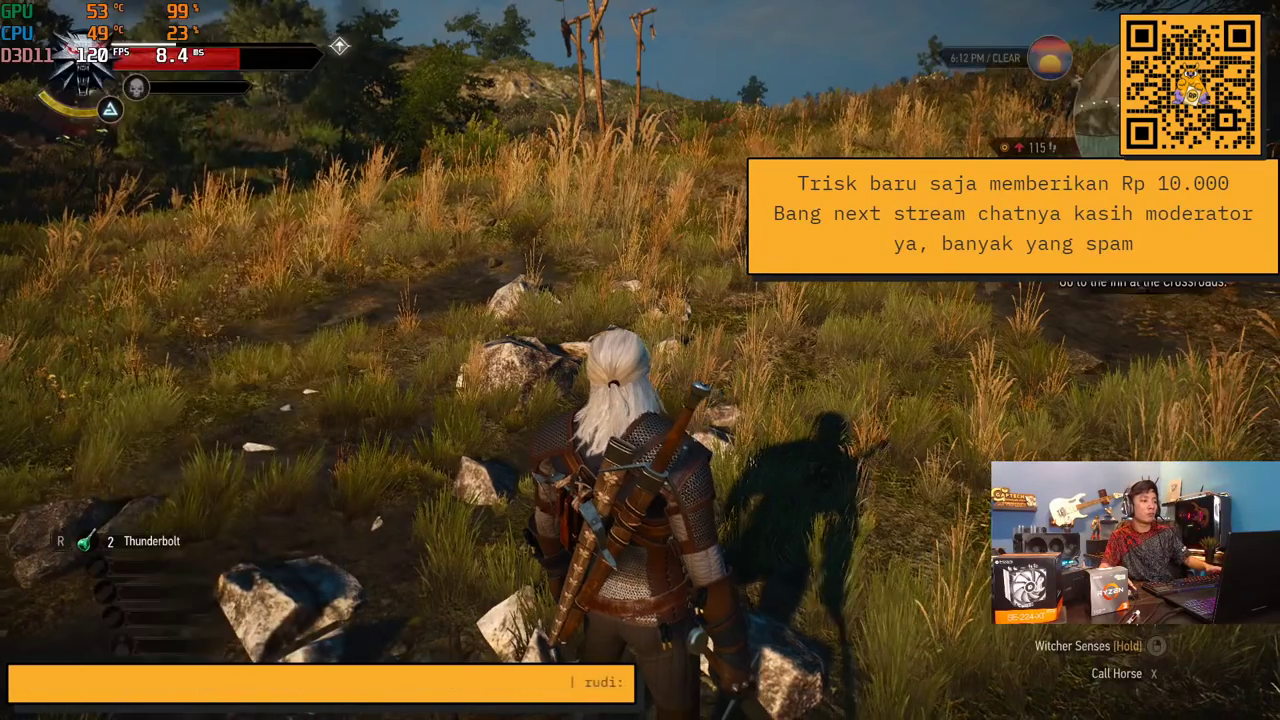
Quit The Witcher 3 to the desktop without saving and close the Steam library window
{"action": "key", "text": "Escape"}
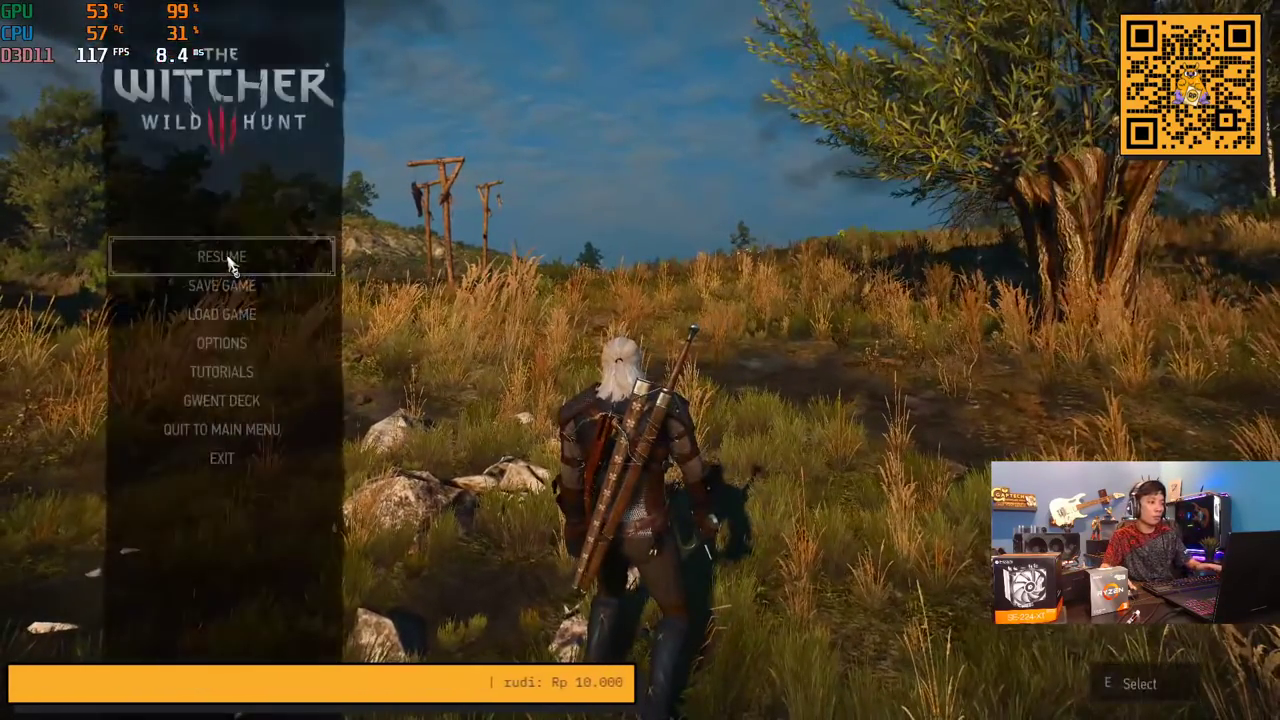
{"action": "left_click", "coordinate": [244, 465]}
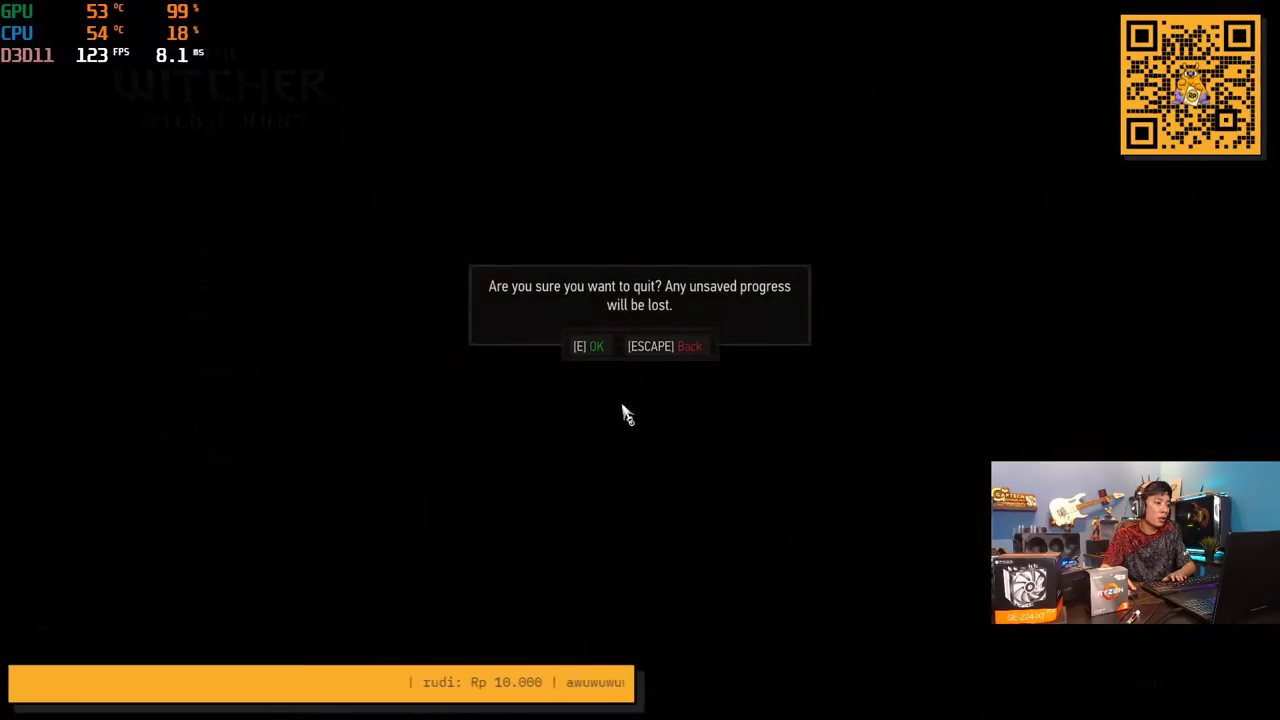
{"action": "left_click", "coordinate": [600, 350]}
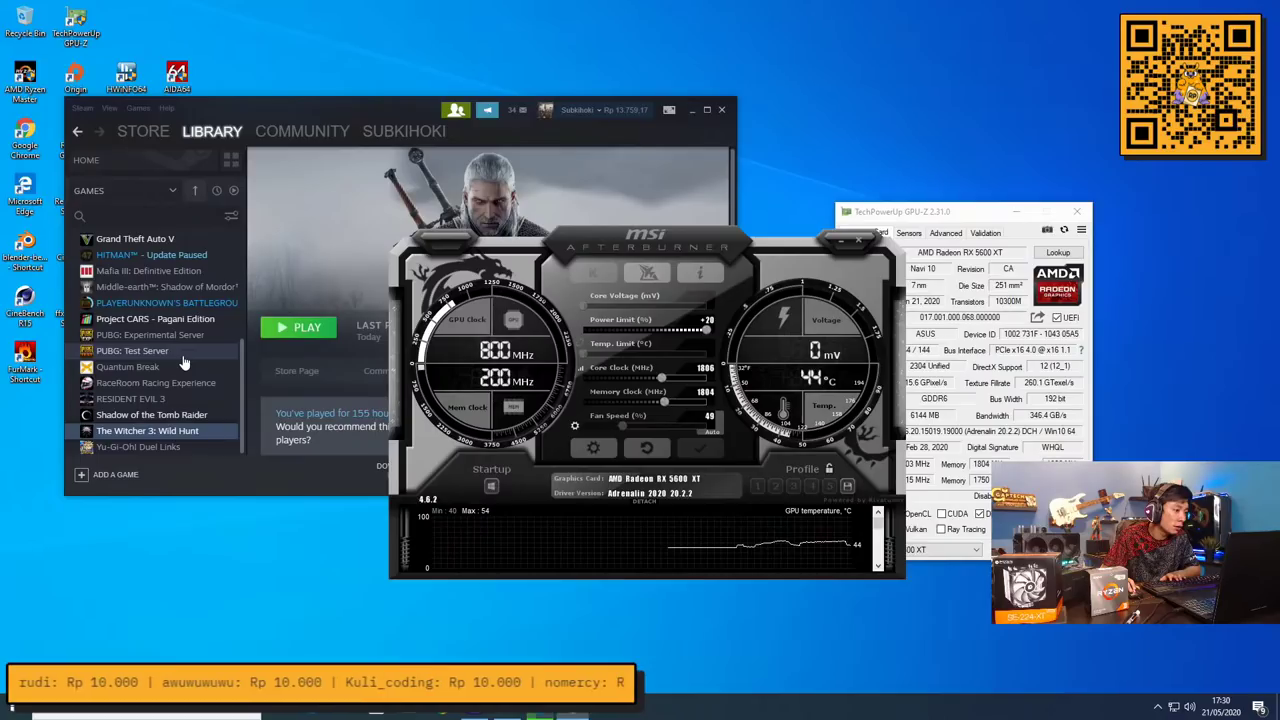
{"action": "scroll", "coordinate": [184, 362], "scroll_direction": "up", "scroll_amount": 4}
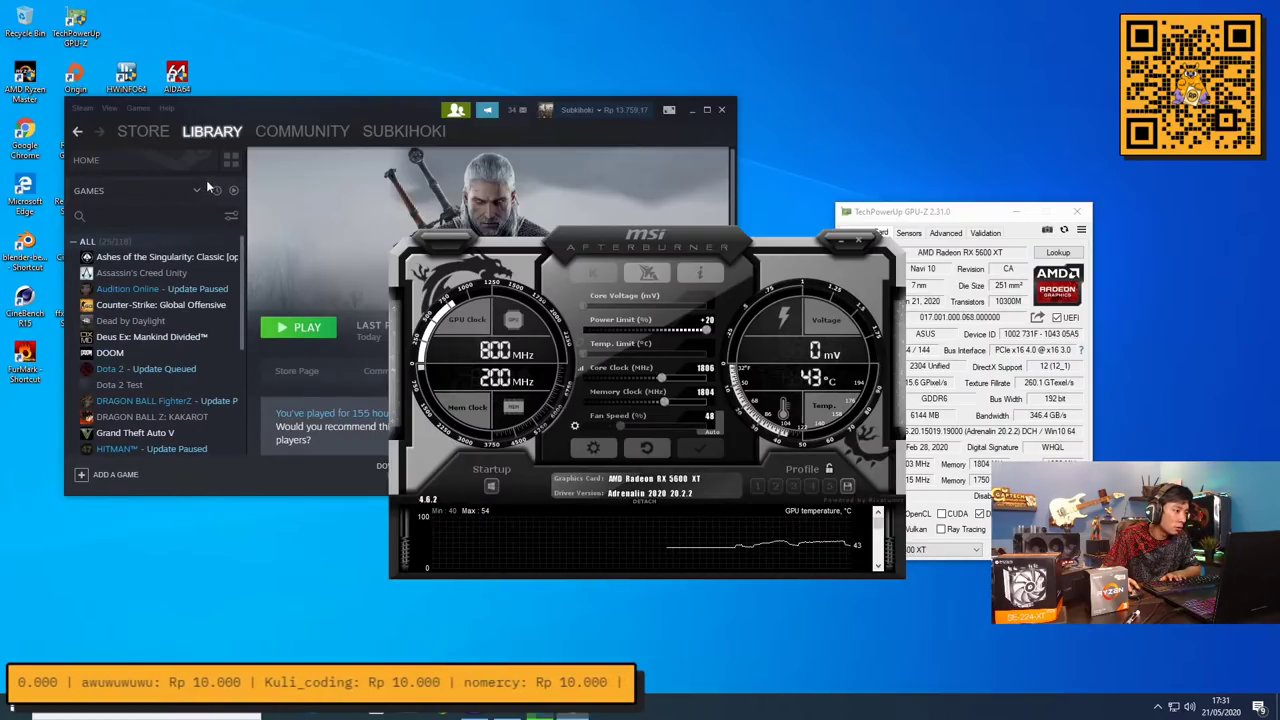
{"action": "left_click", "coordinate": [724, 110]}
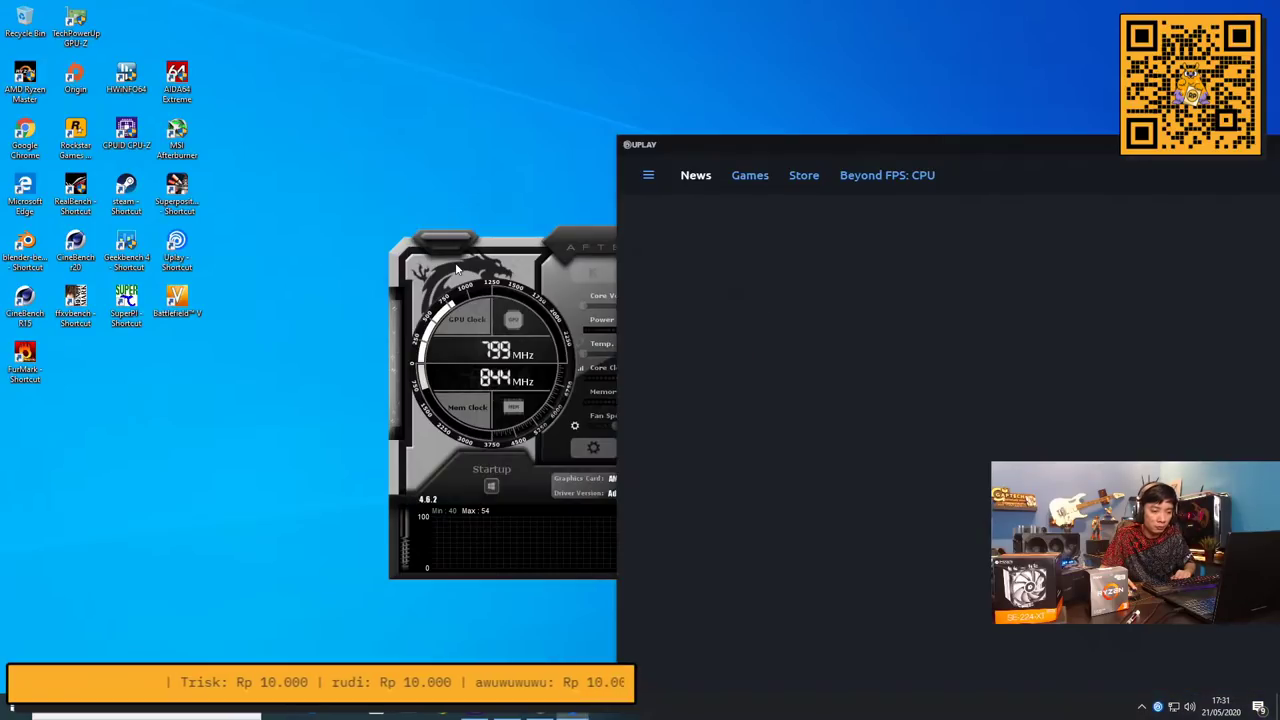
Rearrange the MSI Afterburner and Uplay windows, and launch Far Cry 5 from Uplay's installed games
{"action": "left_click_drag", "start_coordinate": [450, 245], "coordinate": [205, 322]}
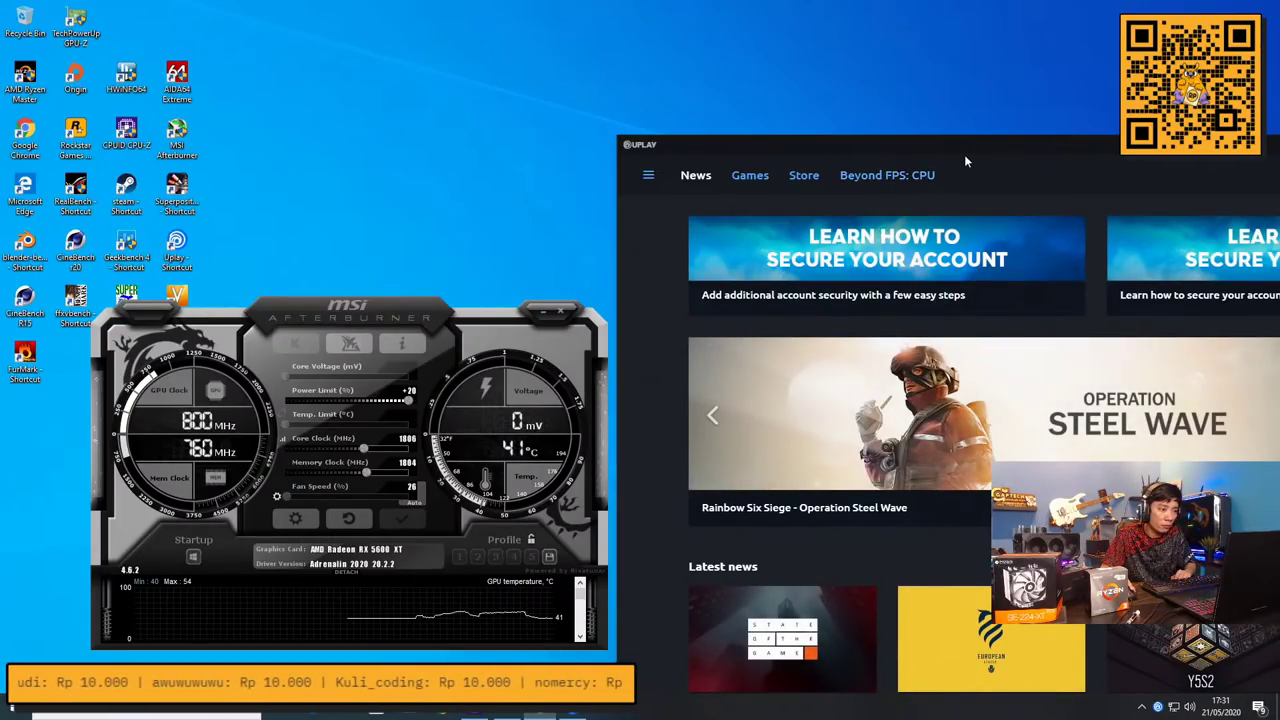
{"action": "left_click_drag", "start_coordinate": [964, 161], "coordinate": [548, 141]}
{"action": "left_click", "coordinate": [528, 133]}
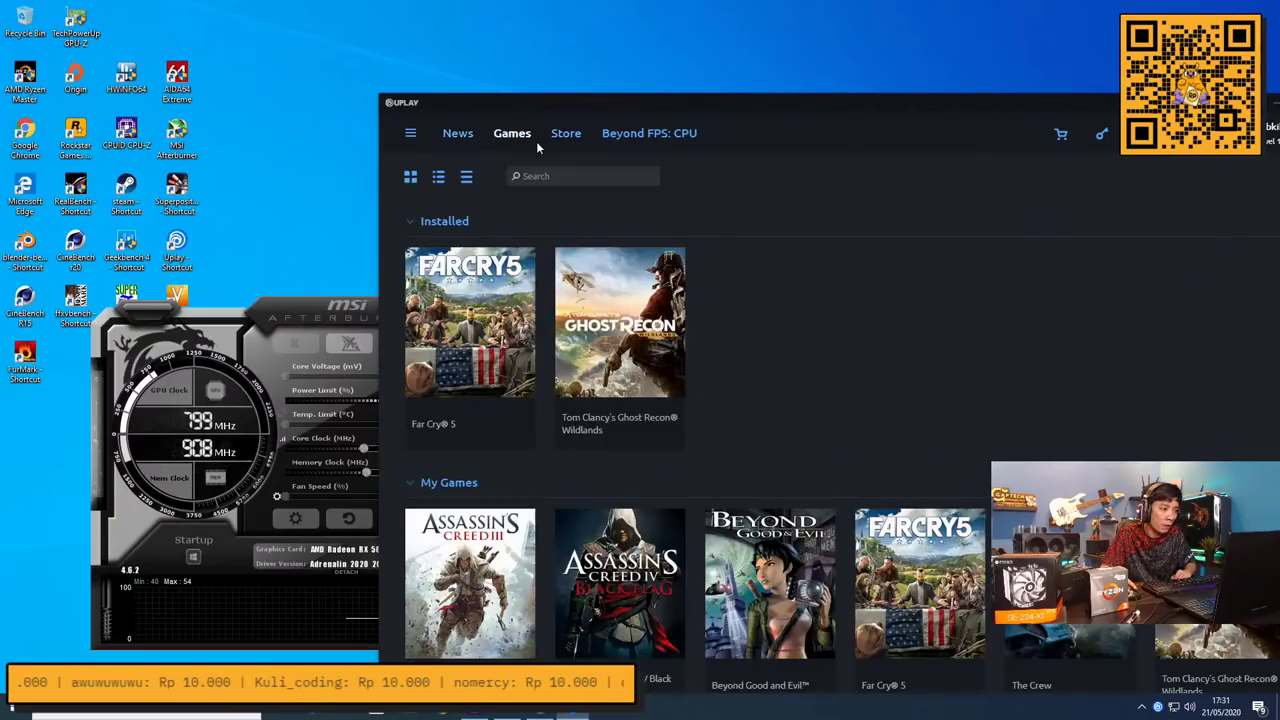
{"action": "left_click", "coordinate": [474, 292]}
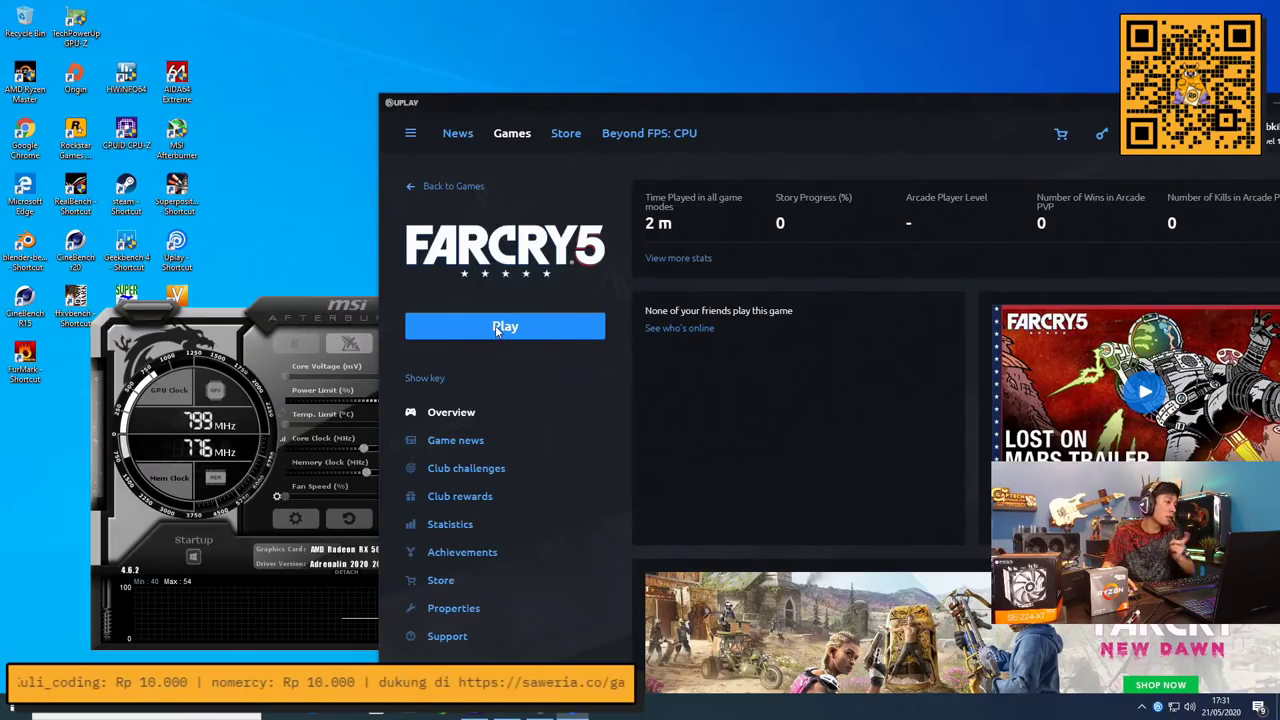
{"action": "left_click", "coordinate": [497, 330]}
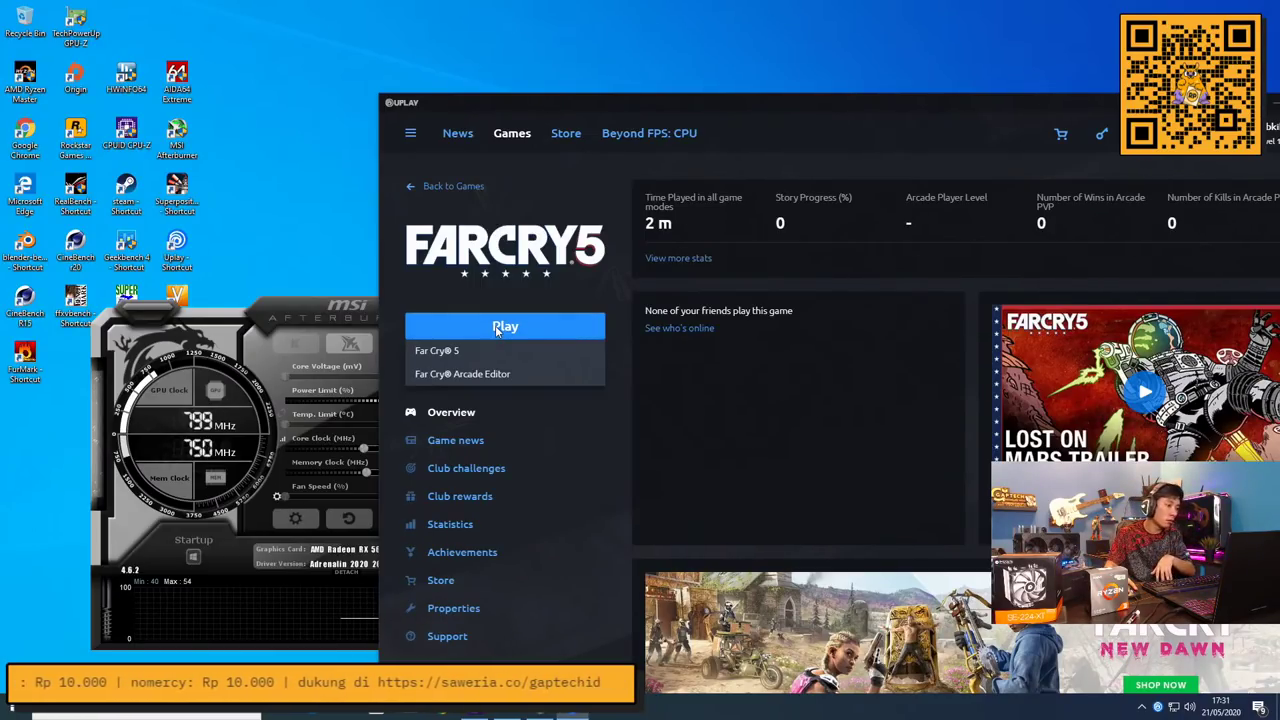
{"action": "left_click", "coordinate": [484, 349]}
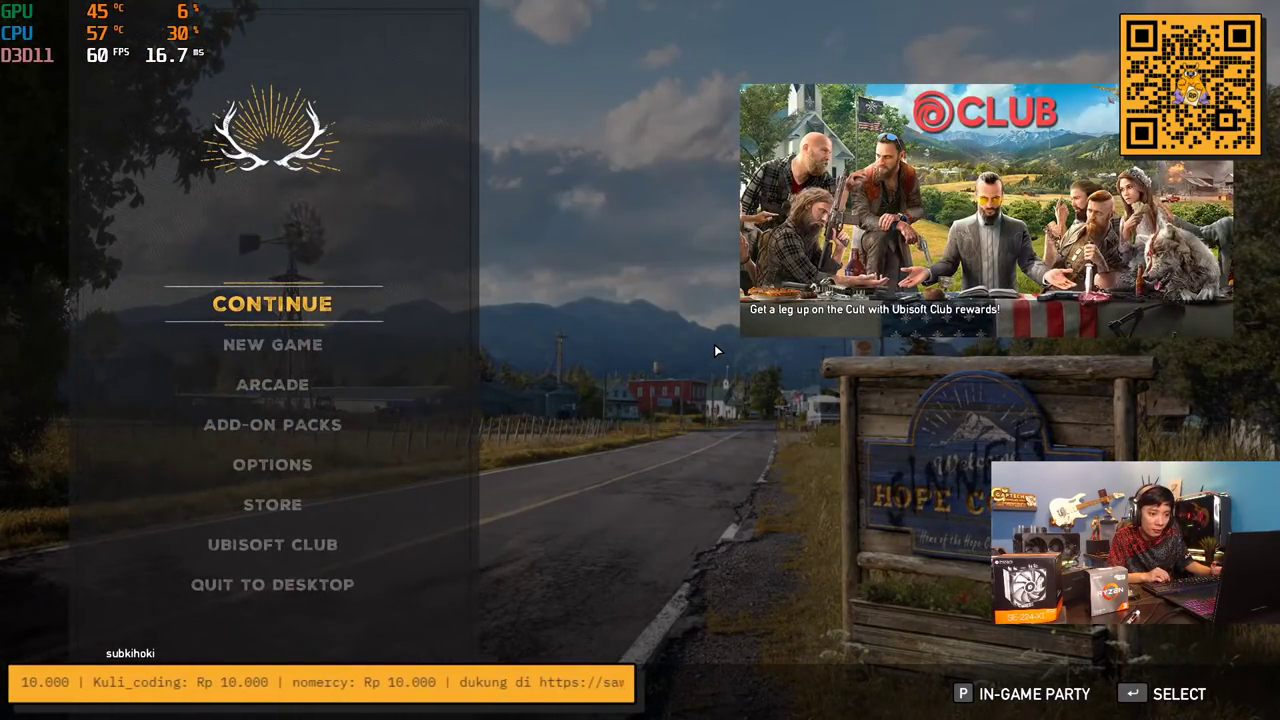
Open the options from Far Cry 5's main menu
{"action": "key", "text": "Down"}
{"action": "key", "text": "Down"}
{"action": "key", "text": "Down"}
{"action": "key", "text": "Down"}
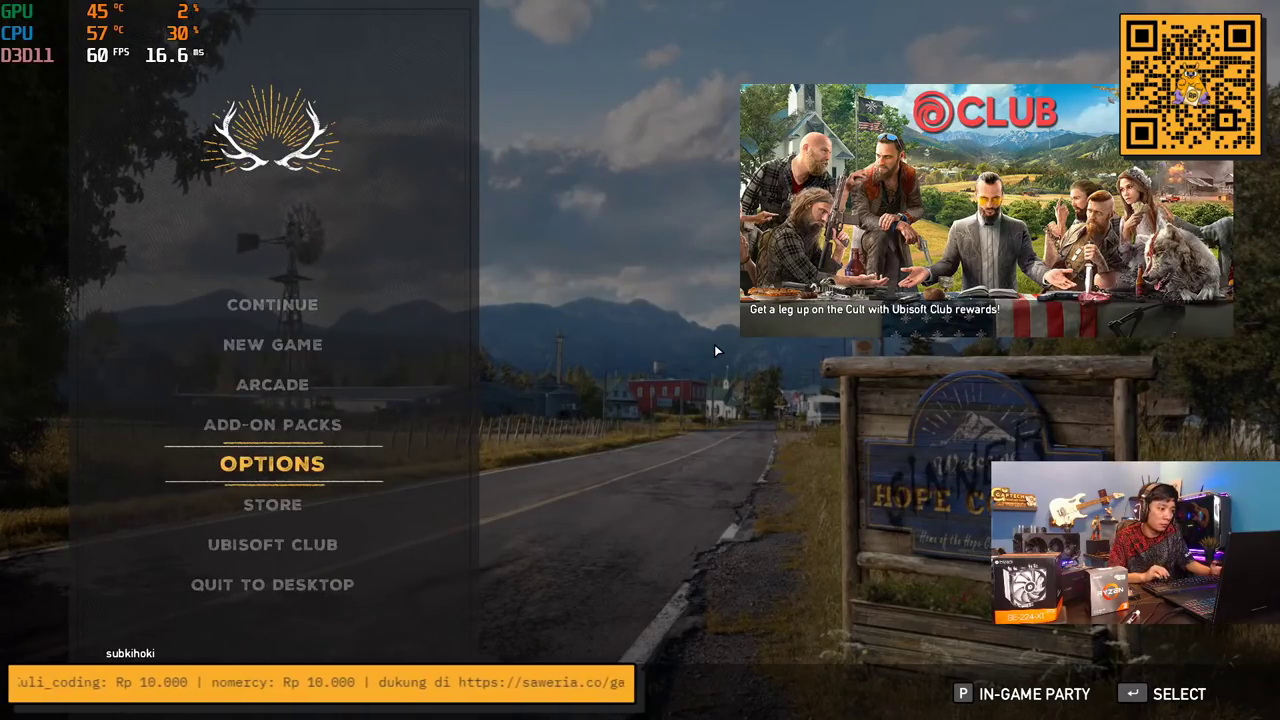
{"action": "key", "text": "Return"}
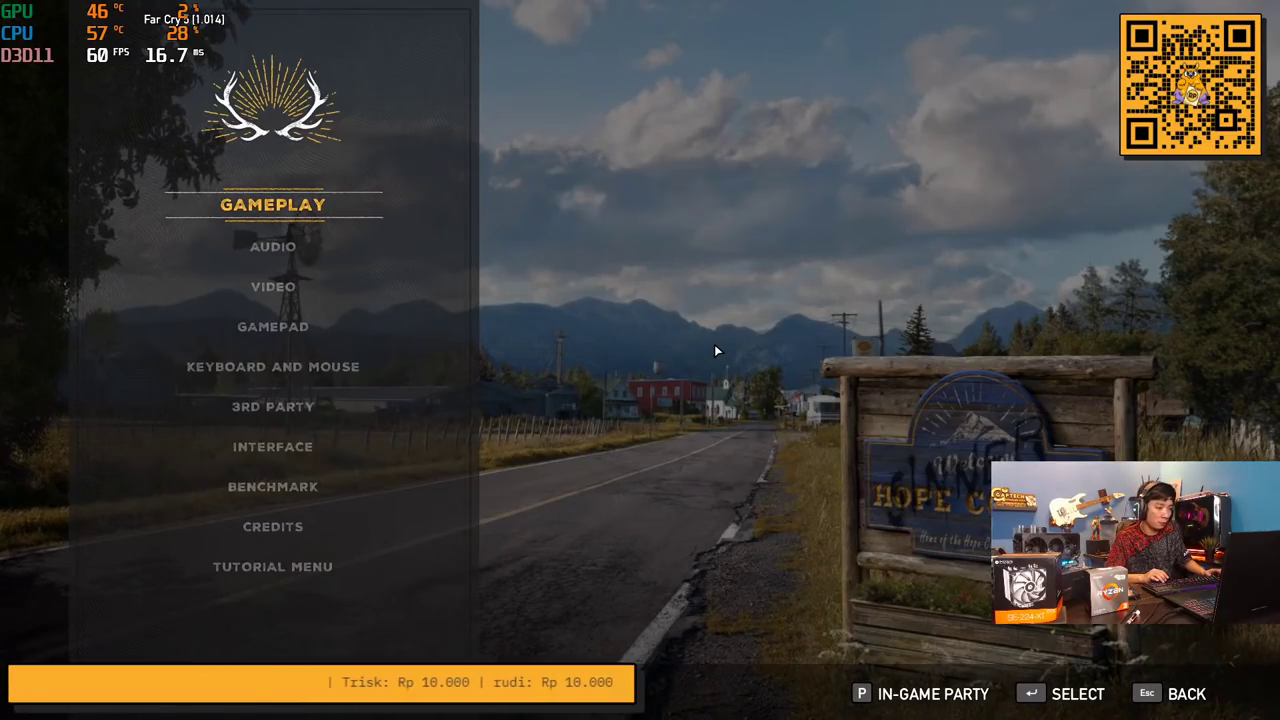
Switch to MSI Afterburner, reset the RX 5600 XT's overclock to default settings, and check the clocks in GPU-Z
{"action": "key", "text": "alt+Tab"}
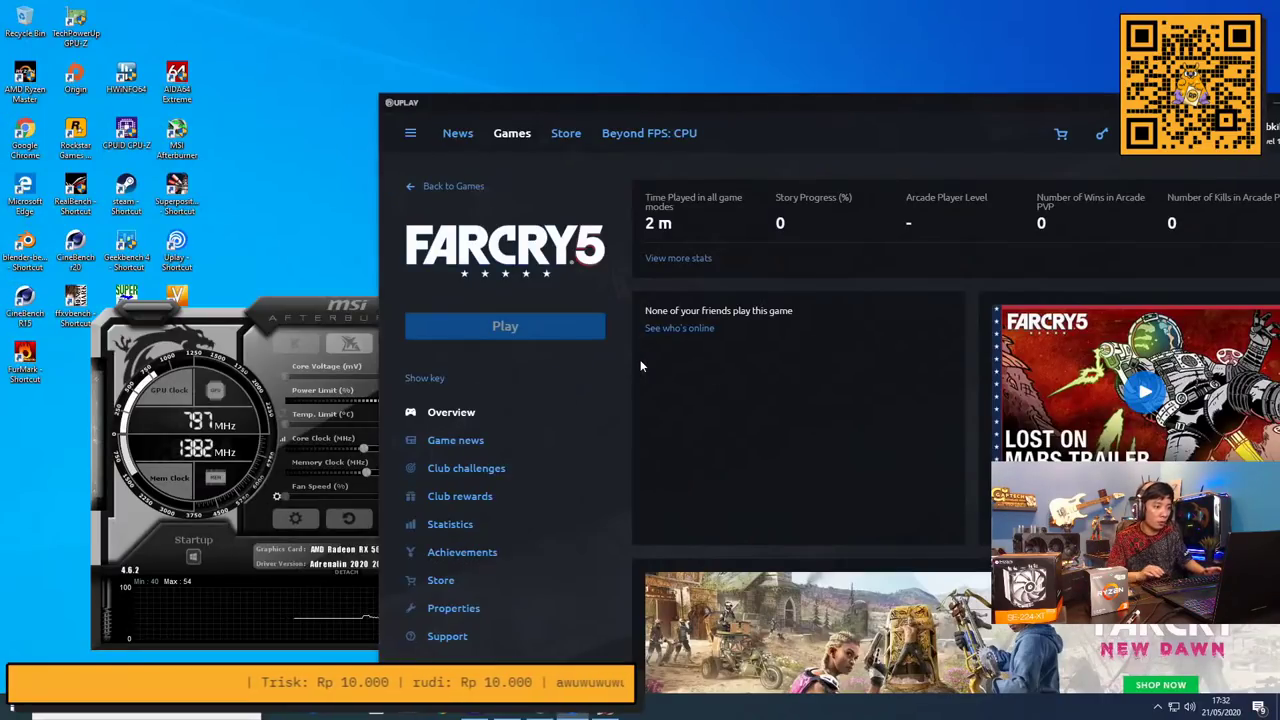
{"action": "left_click", "coordinate": [291, 322]}
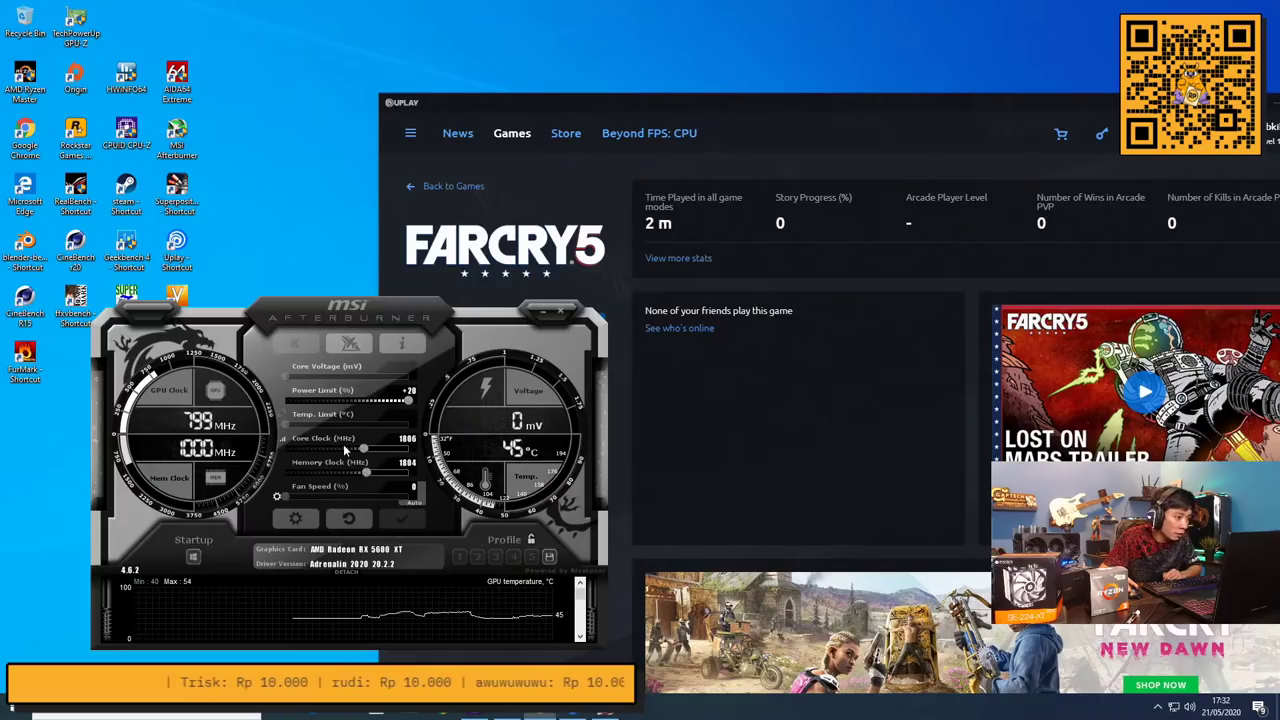
{"action": "left_click", "coordinate": [345, 516]}
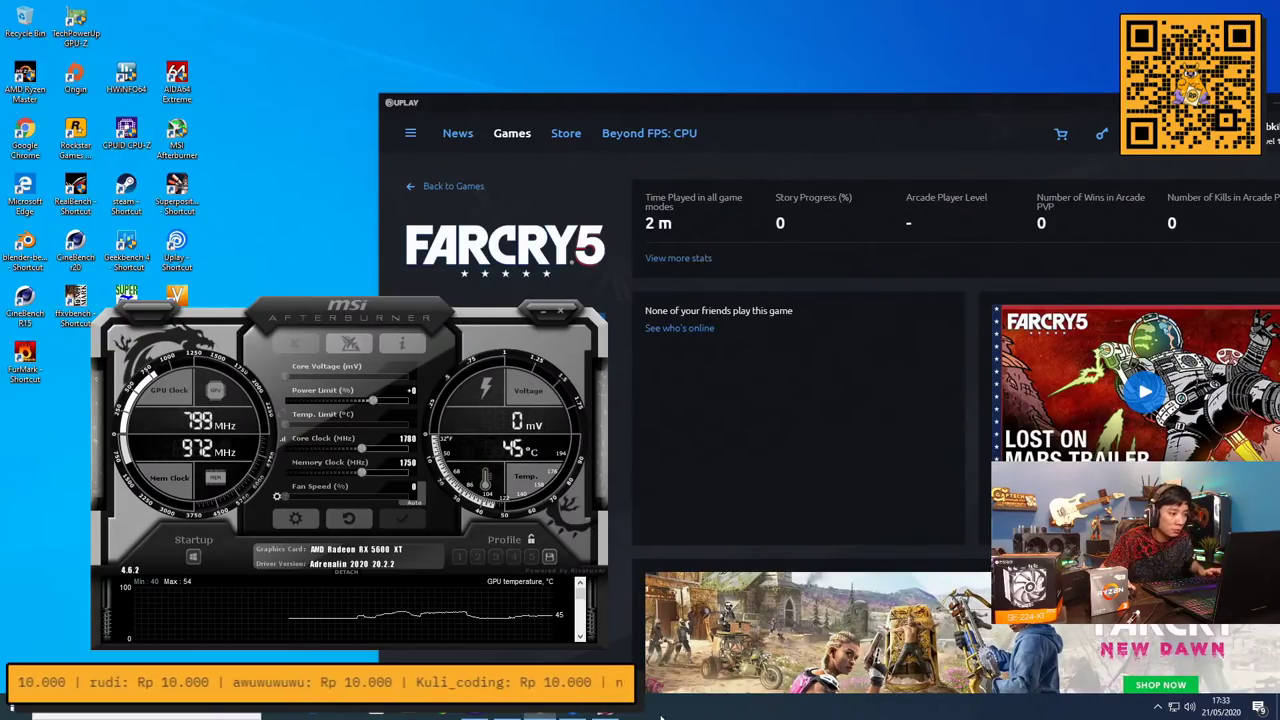
{"action": "key", "text": "alt+Tab"}
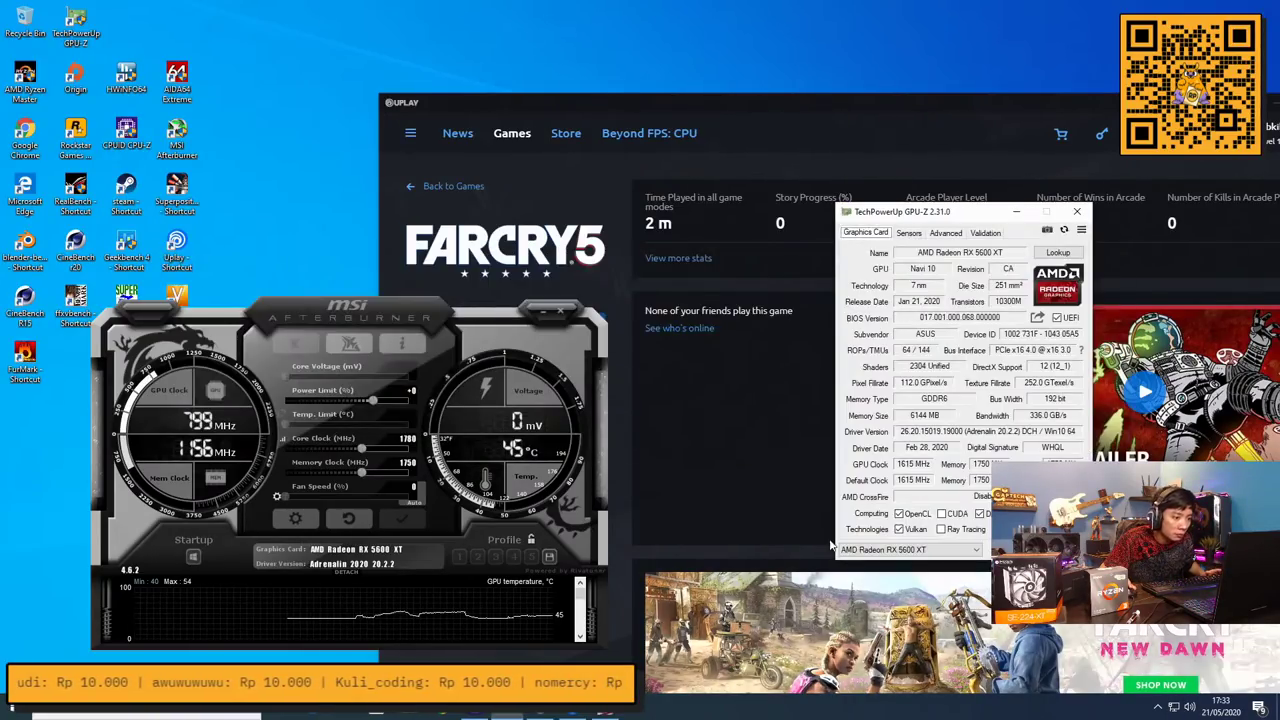
{"action": "left_click_drag", "start_coordinate": [941, 213], "coordinate": [803, 207]}
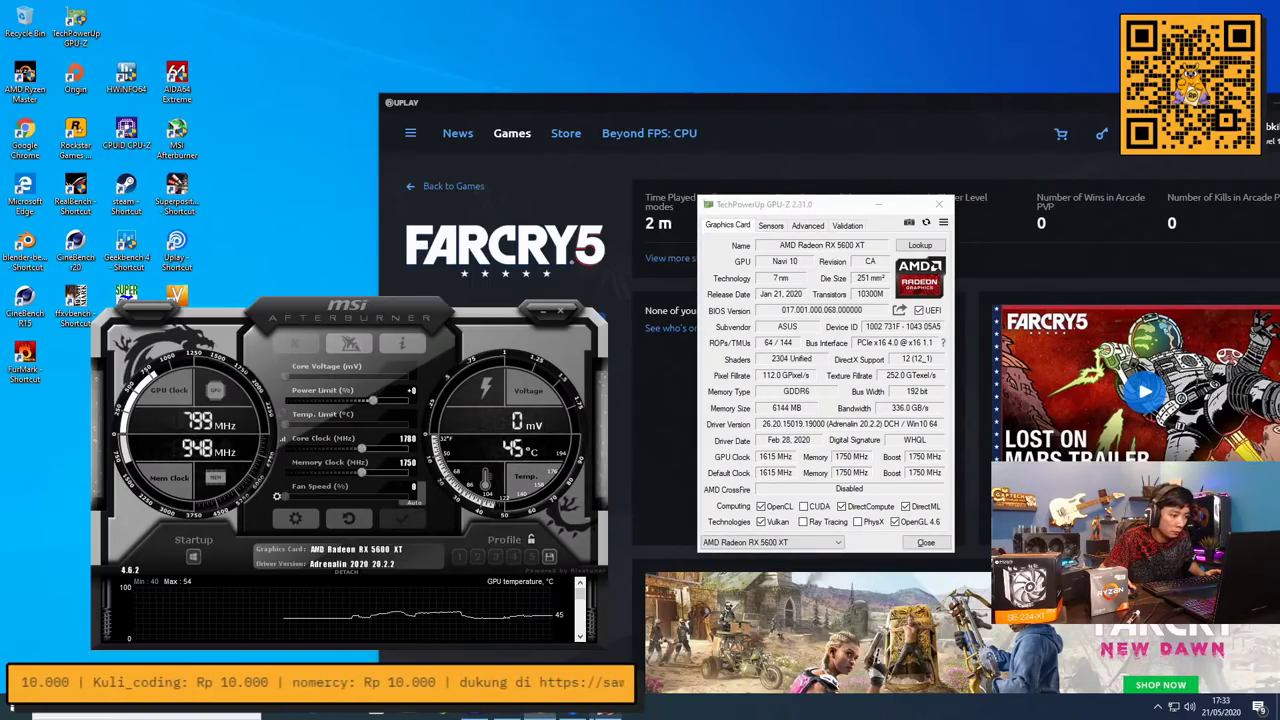
Switch back to Far Cry 5 and set the Graphics Quality preset to Ultra in the video settings
{"action": "key", "text": "alt+Tab"}
{"action": "key", "text": "alt+Tab"}
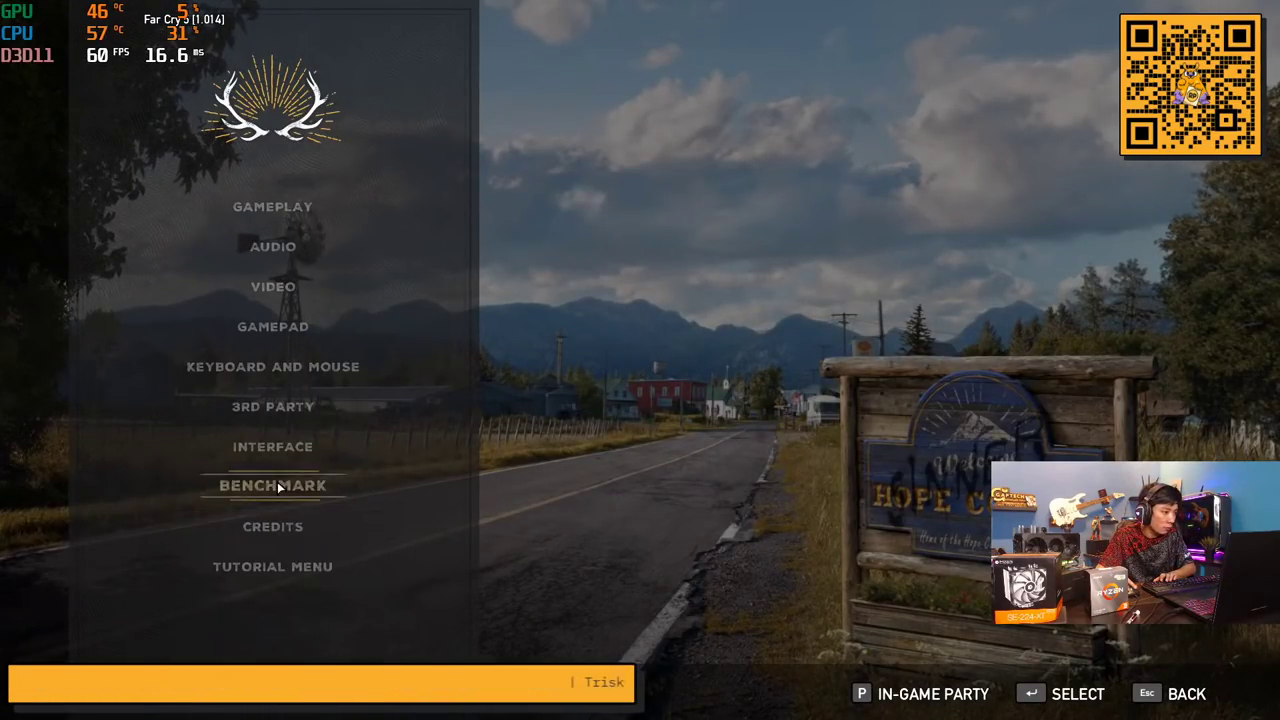
{"action": "left_click", "coordinate": [273, 288]}
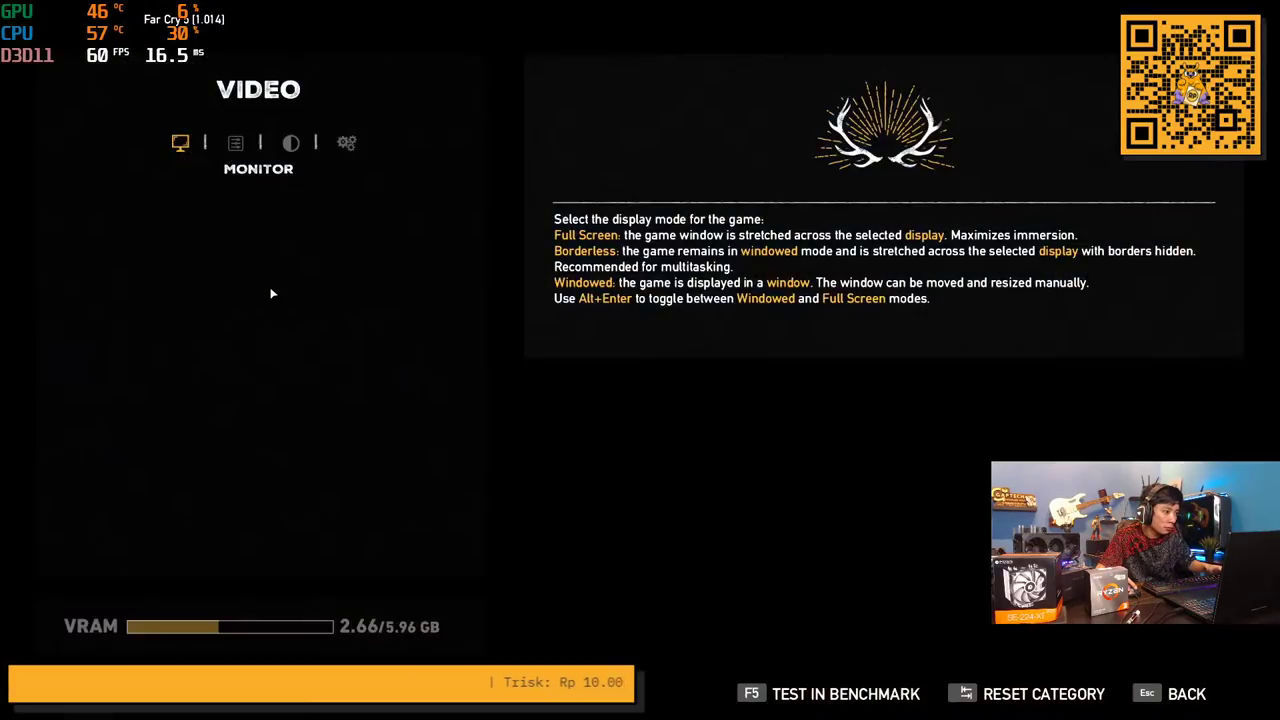
{"action": "left_click", "coordinate": [240, 146]}
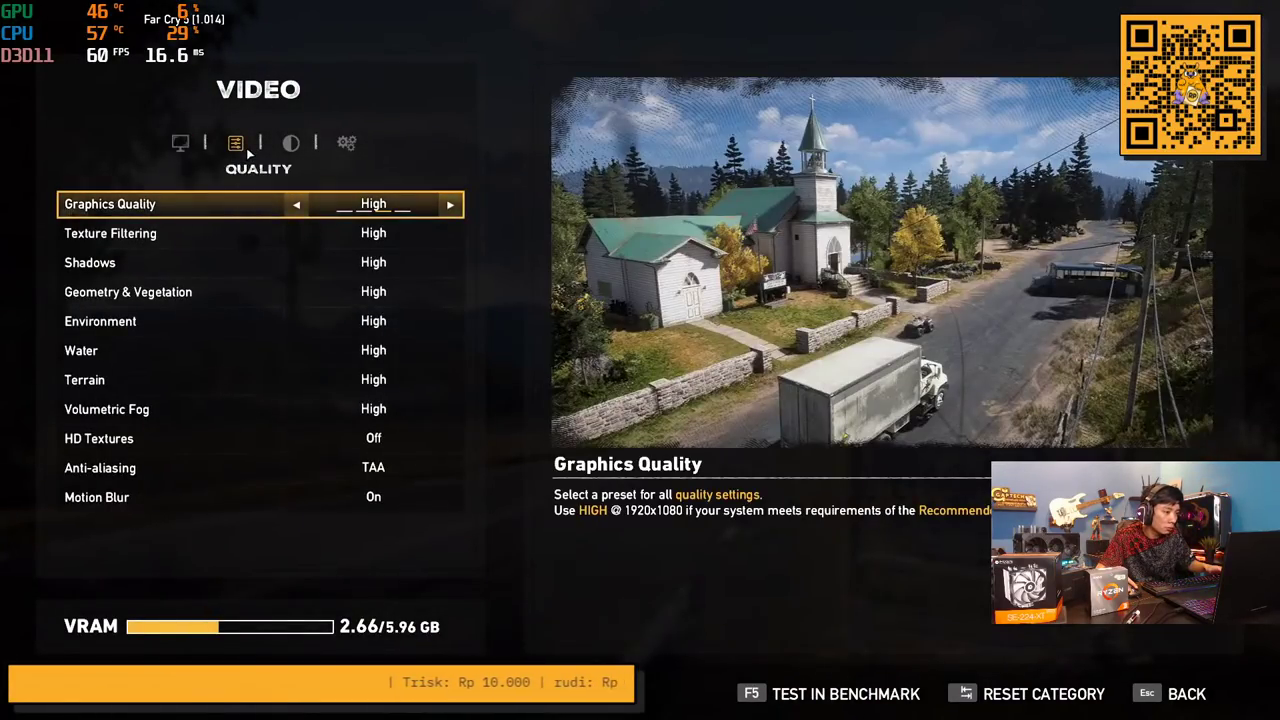
{"action": "left_click", "coordinate": [450, 205]}
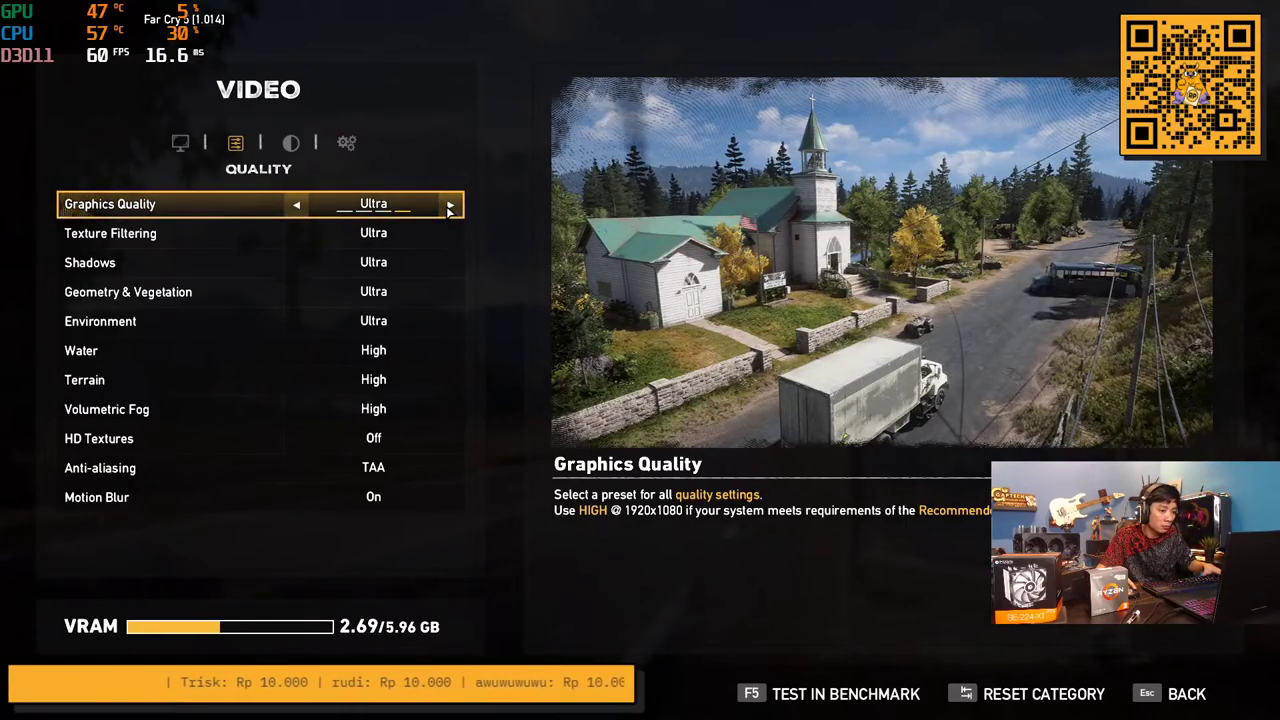
Run Far Cry 5's built-in benchmark with the current video settings and stay on its results
{"action": "key", "text": "Escape"}
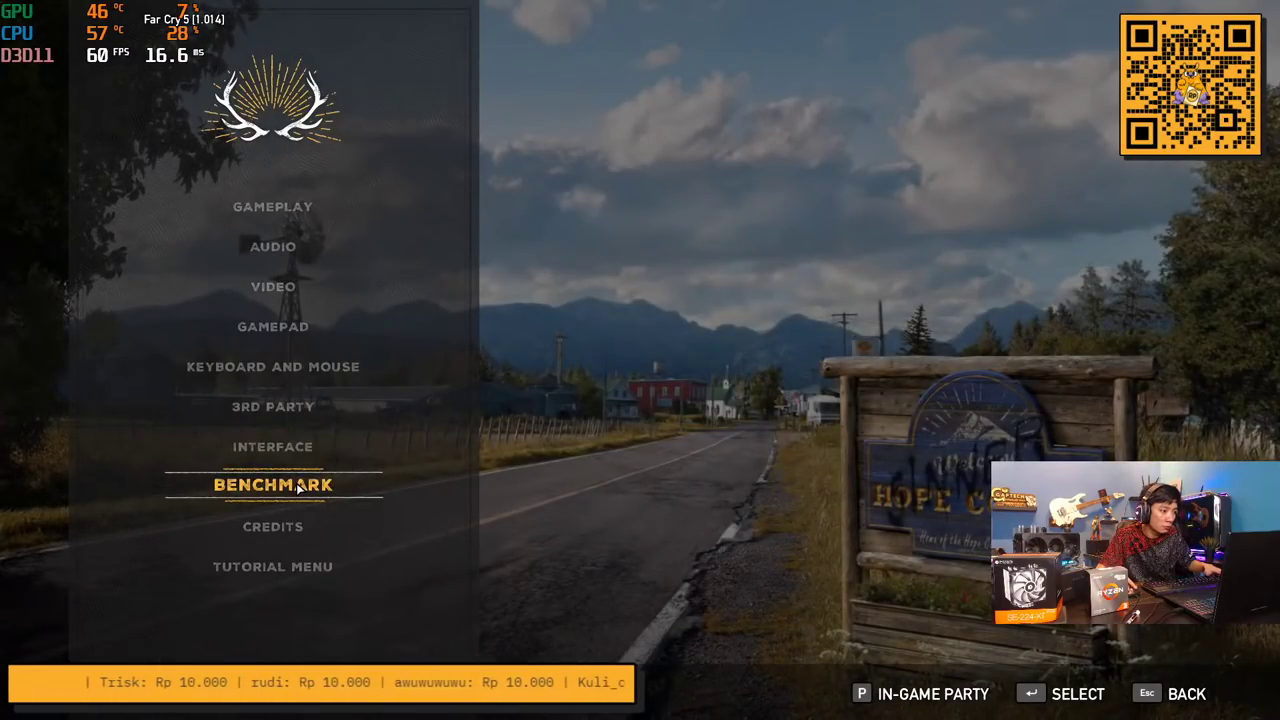
{"action": "left_click", "coordinate": [296, 485]}
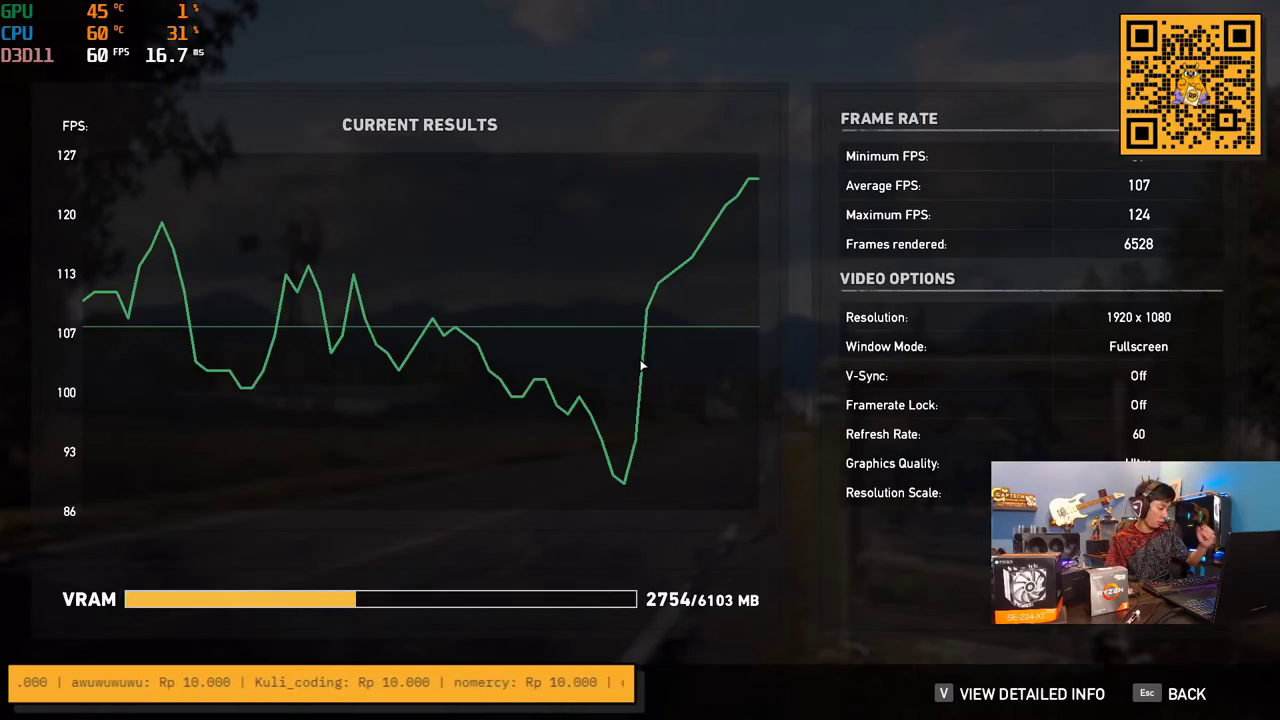
{"action": "key", "text": "super"}
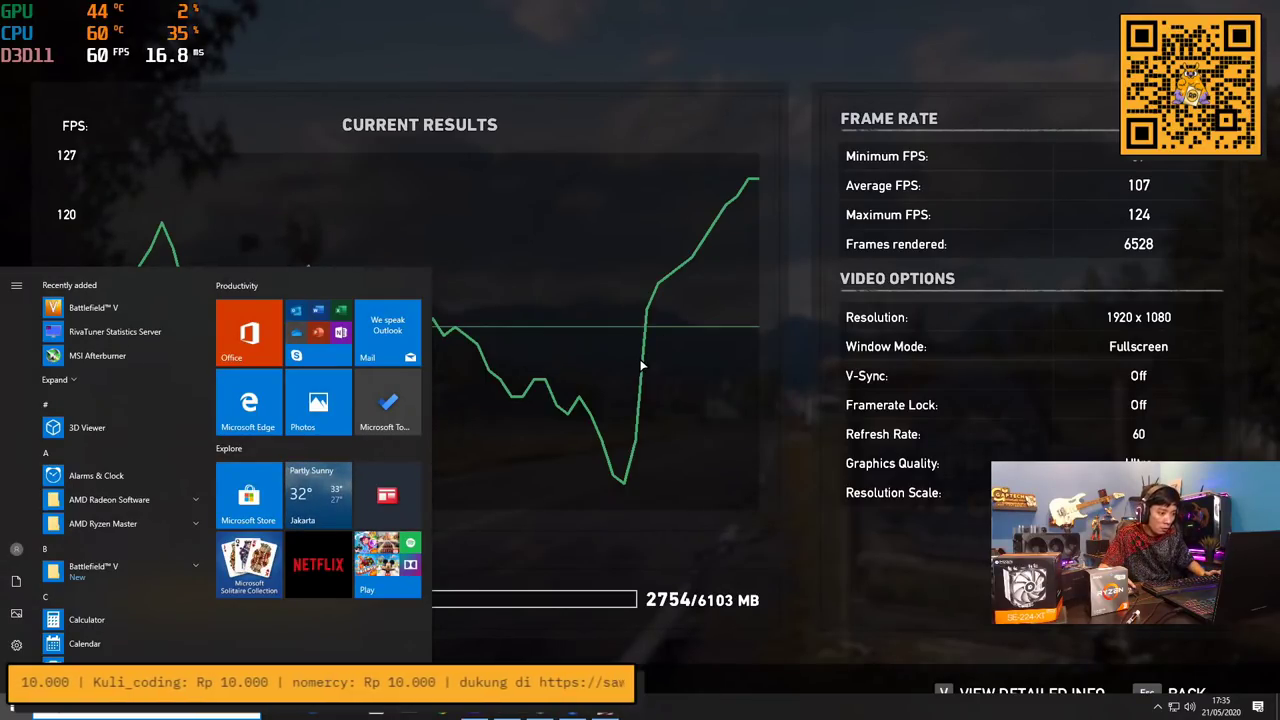
{"action": "left_click", "coordinate": [731, 509]}
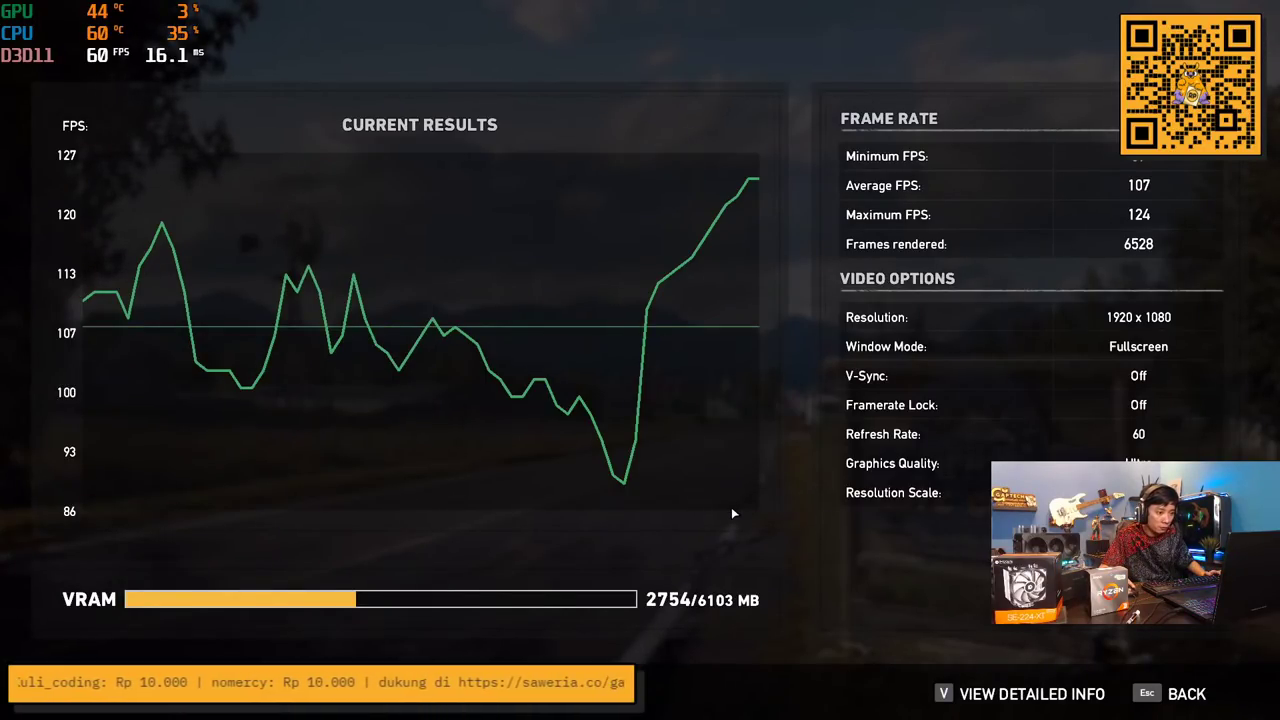
Leave the benchmark results and quit Far Cry 5 to the desktop
{"action": "key", "text": "Escape"}
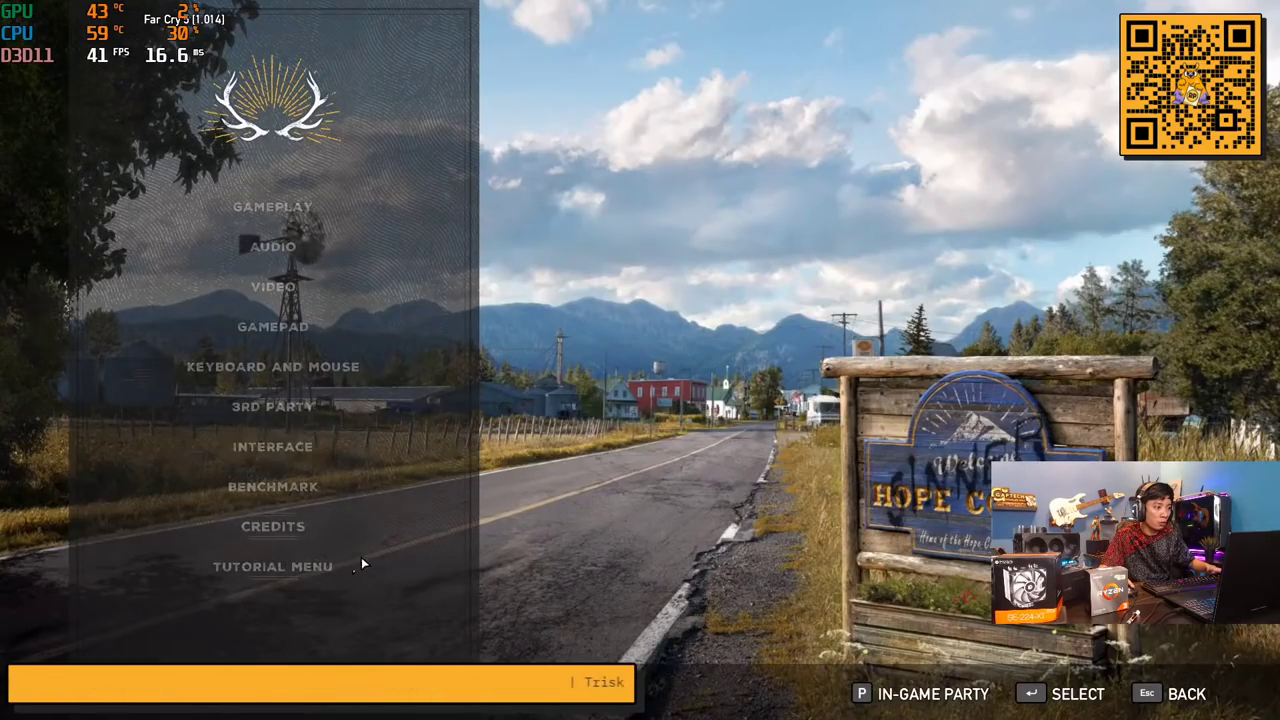
{"action": "key", "text": "Escape"}
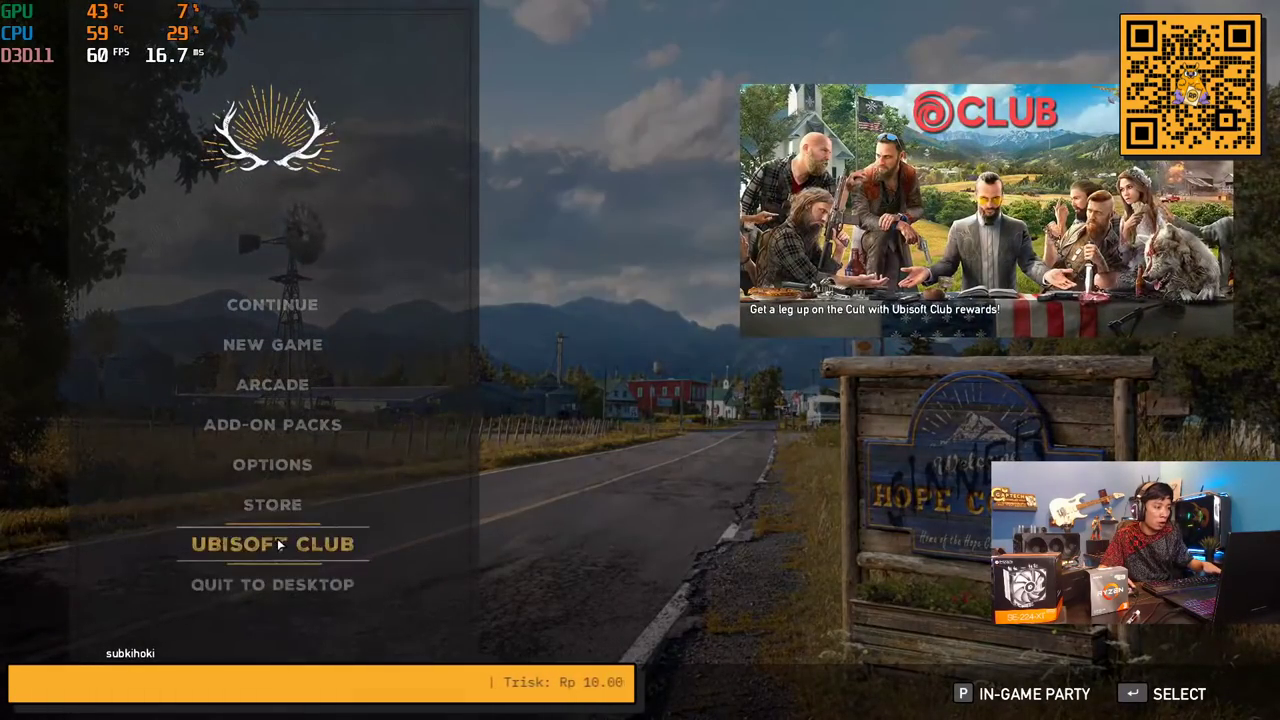
{"action": "left_click", "coordinate": [285, 584]}
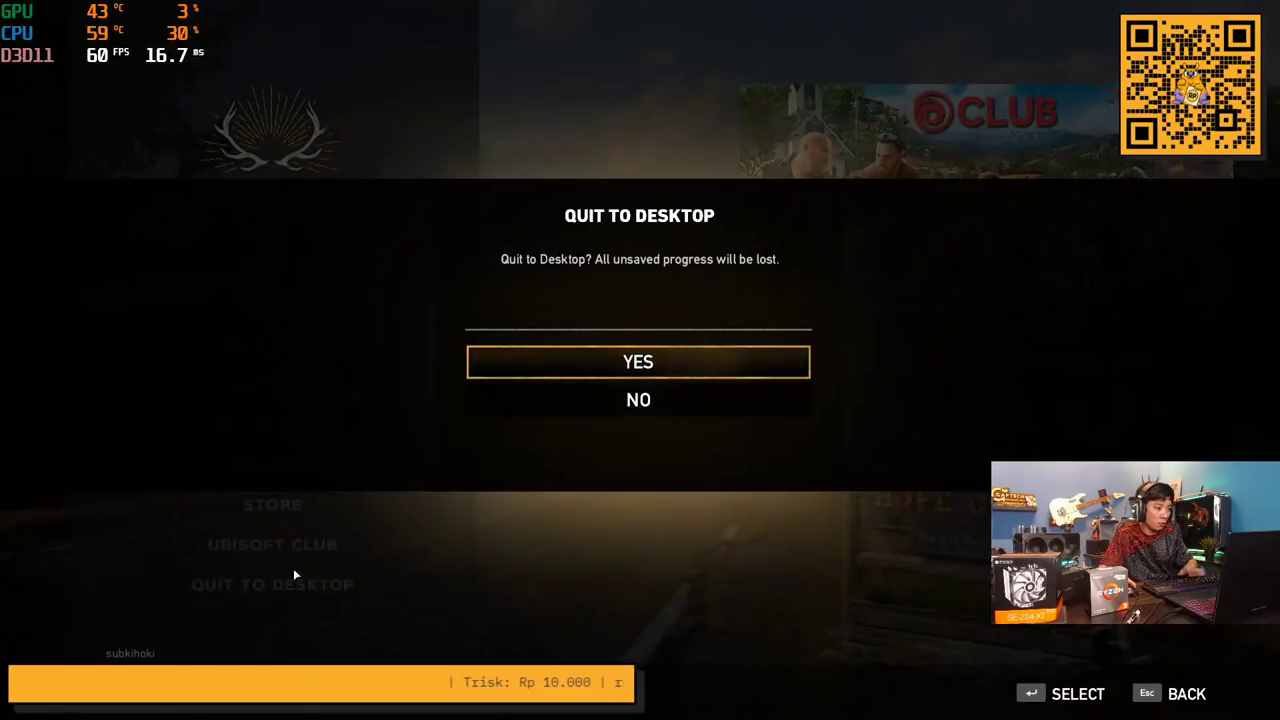
{"action": "left_click", "coordinate": [597, 363]}
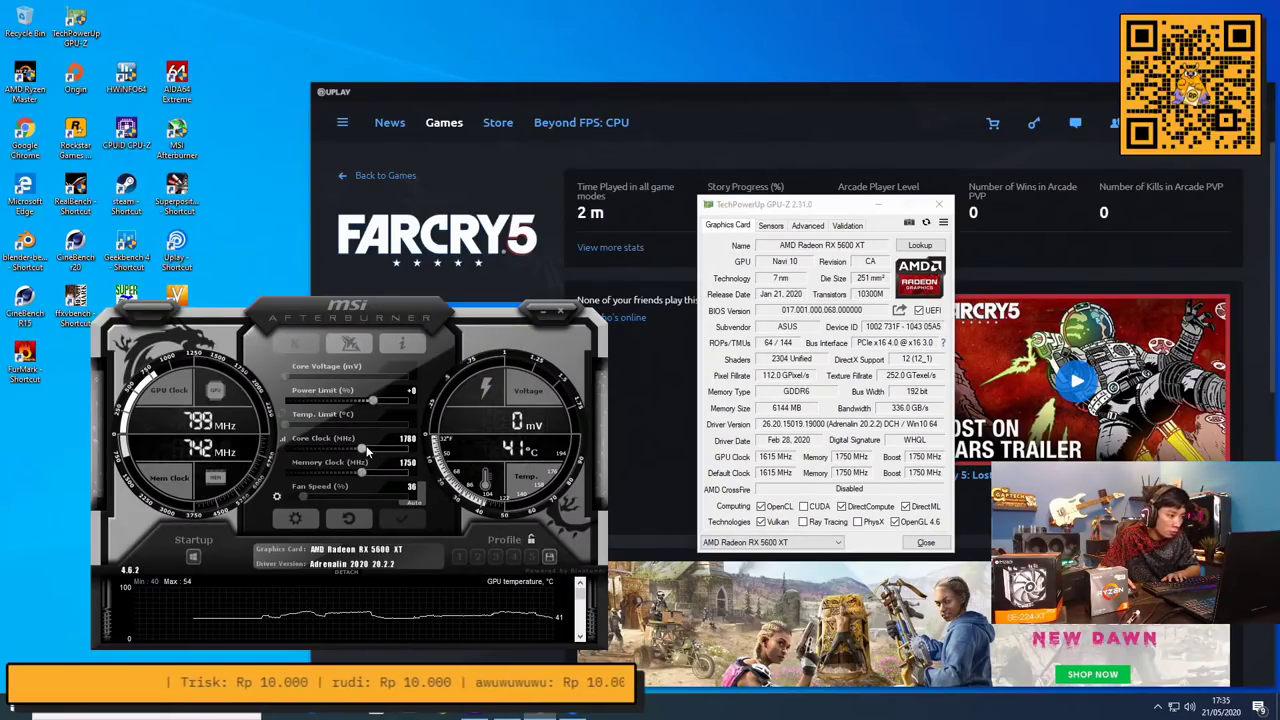
Overclock the RX 5600 XT to a 1820 MHz core and 1804 MHz memory clock in MSI Afterburner, and check the clocks in GPU-Z
{"action": "left_click_drag", "start_coordinate": [366, 452], "coordinate": [369, 443]}
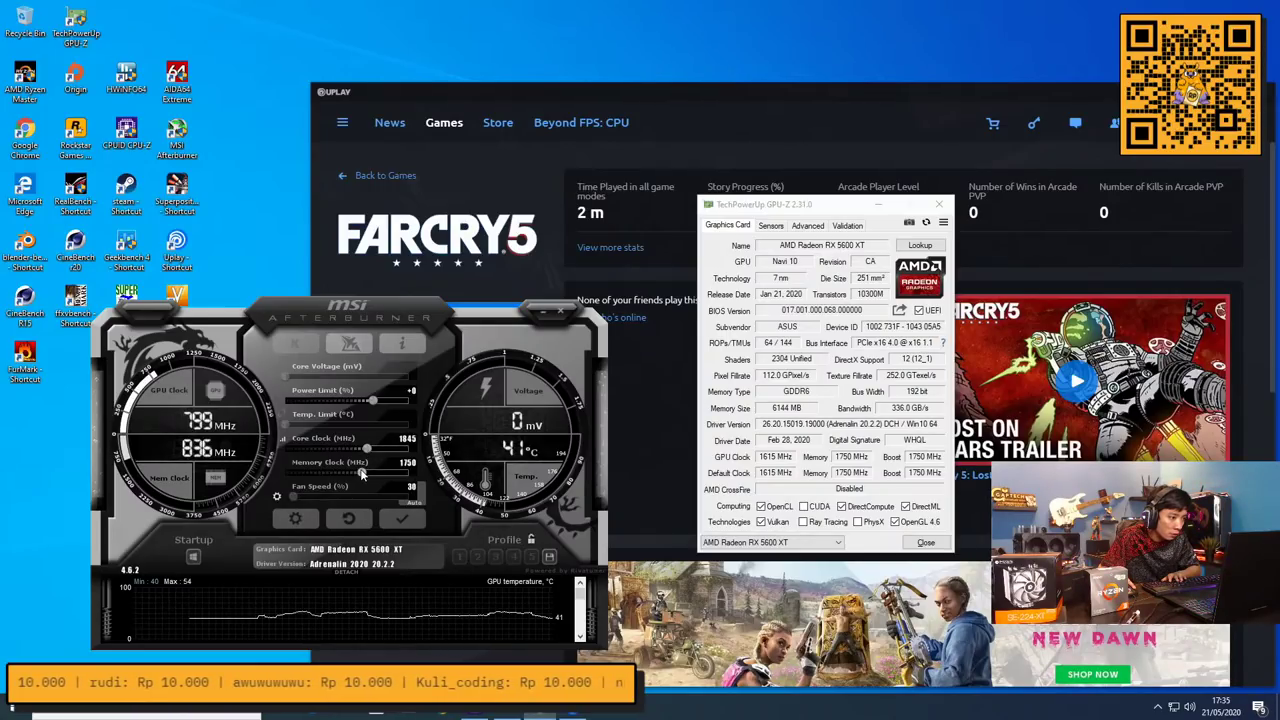
{"action": "left_click_drag", "start_coordinate": [362, 473], "coordinate": [366, 472]}
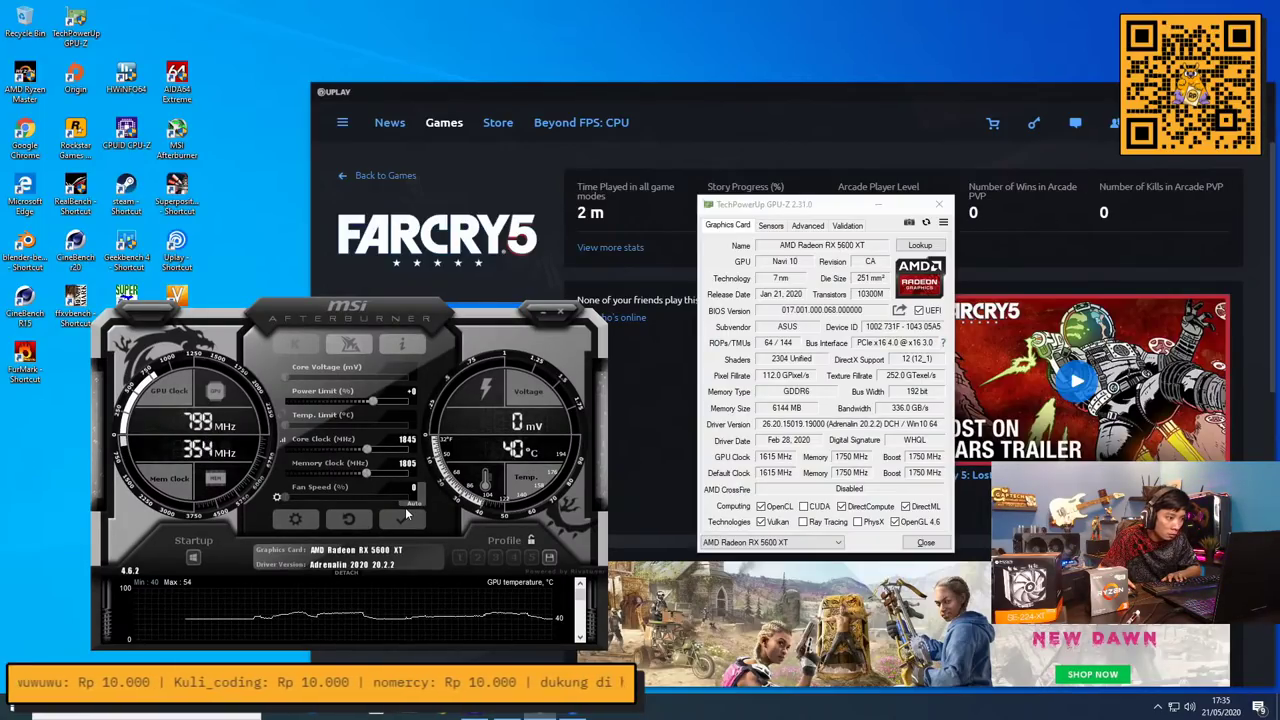
{"action": "left_click", "coordinate": [405, 517]}
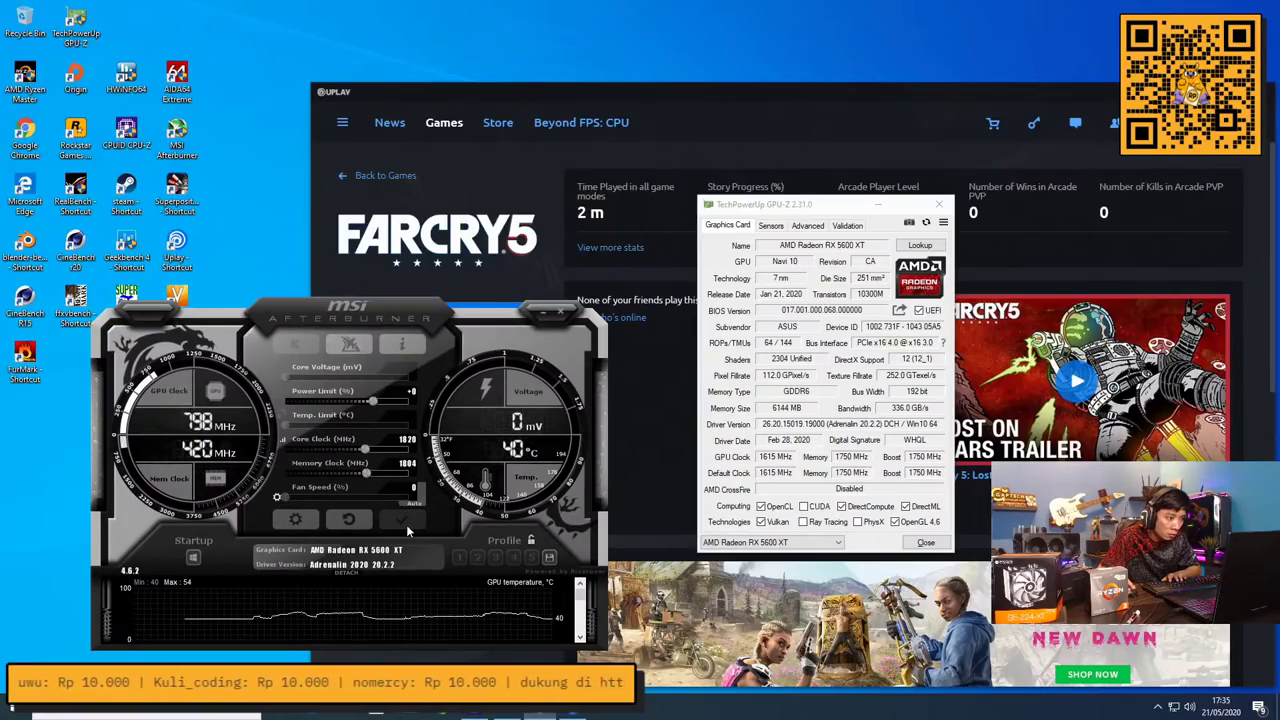
{"action": "left_click", "coordinate": [922, 465]}
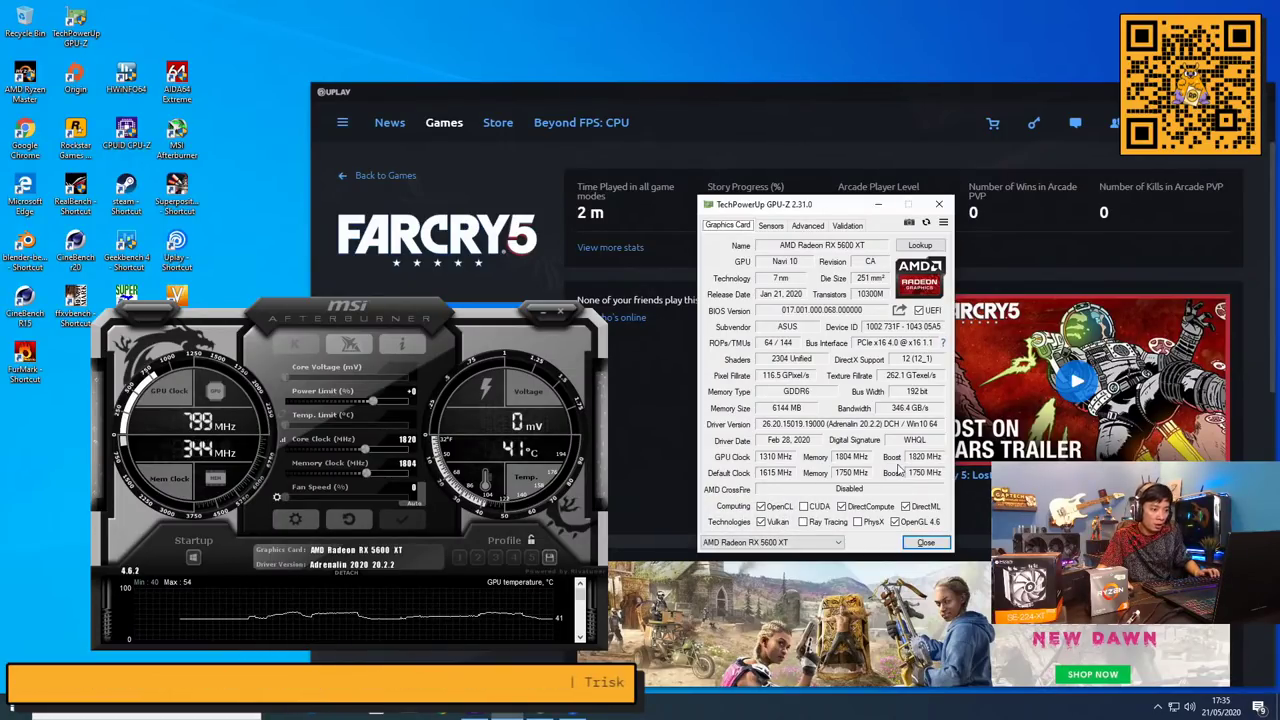
Open Windows Magnifier, view the GPU-Z readings at 200%, and return to 100% with Magnifier out of the way
{"action": "key", "text": "super"}
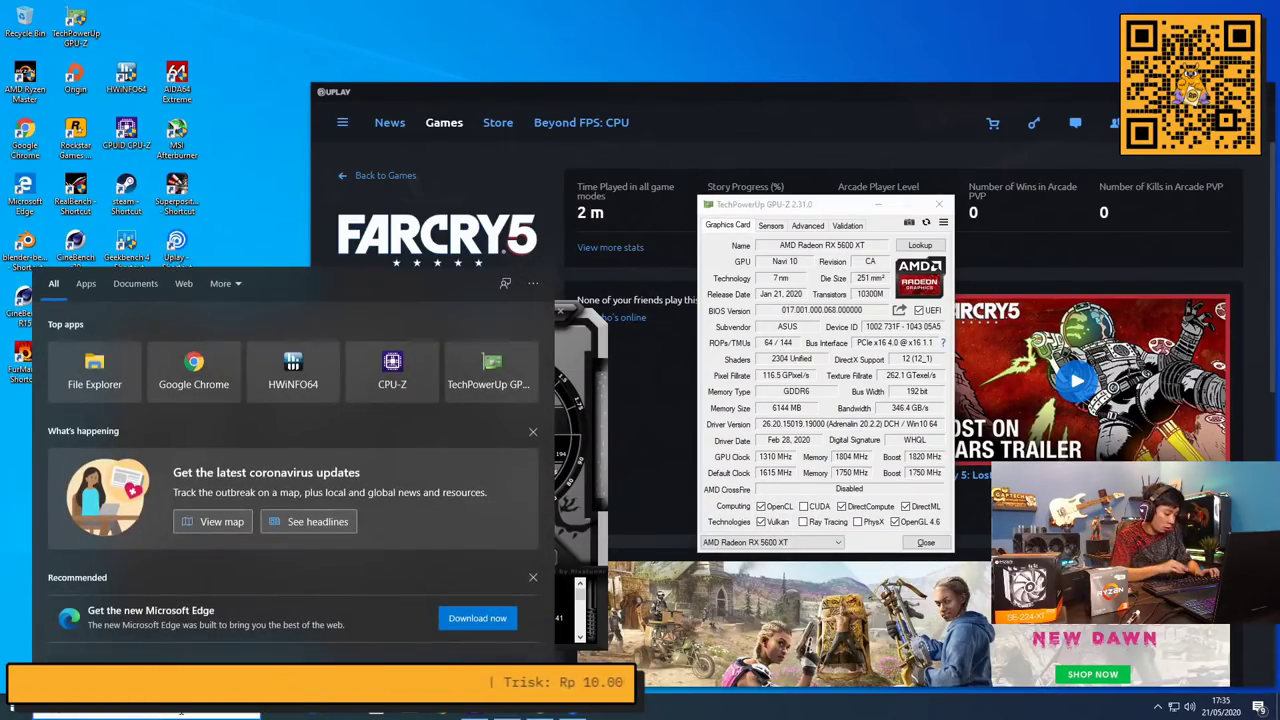
{"action": "type", "text": "magnifier"}
{"action": "key", "text": "Return"}
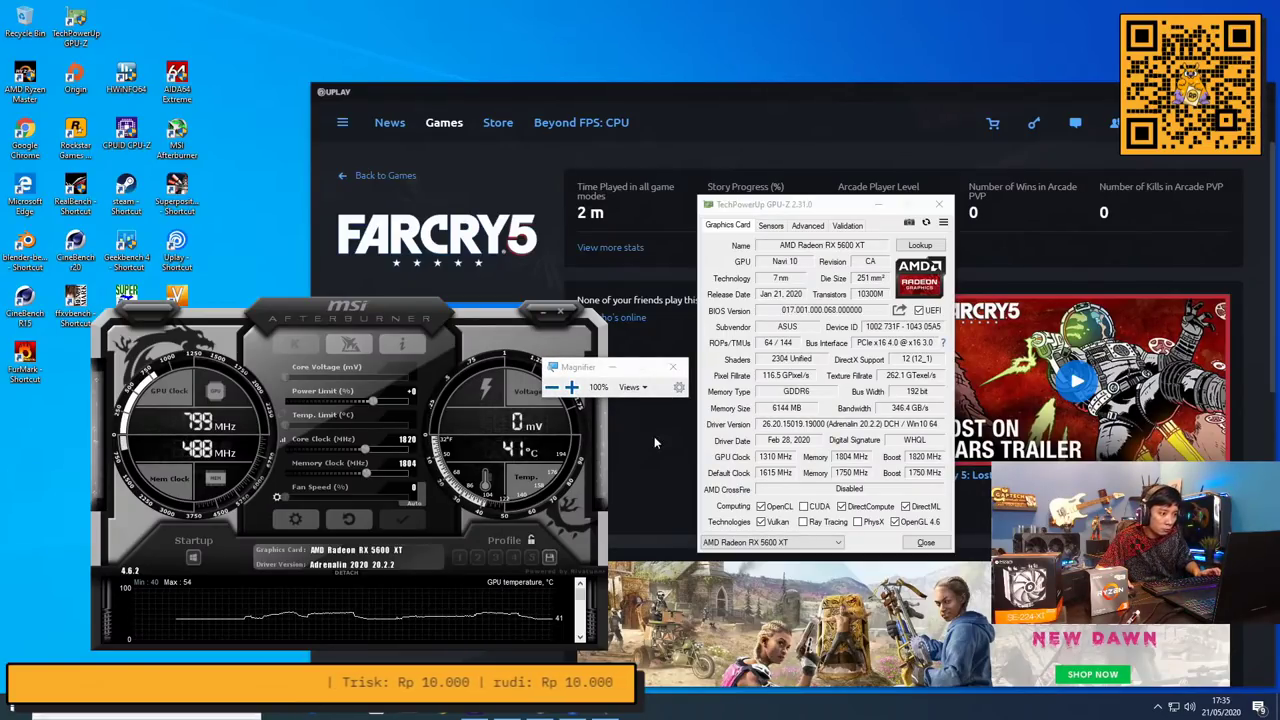
{"action": "left_click", "coordinate": [571, 387]}
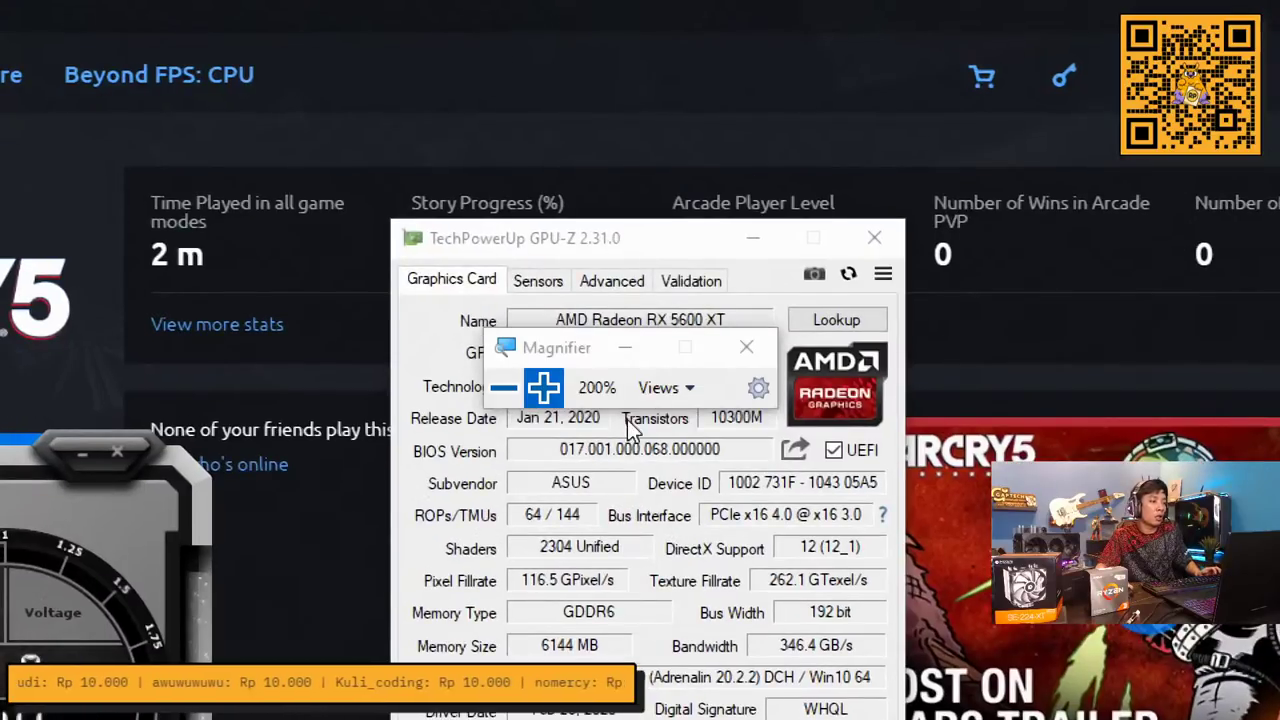
{"action": "left_click", "coordinate": [507, 388]}
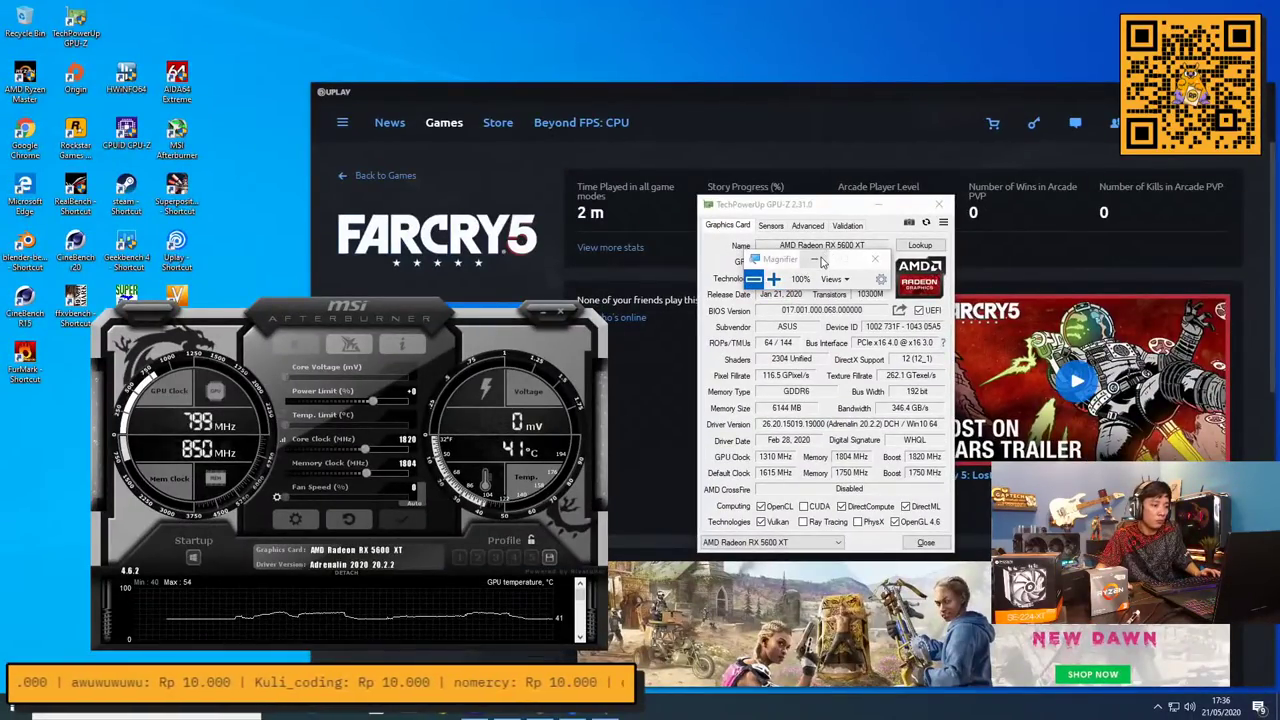
{"action": "key", "text": "super+Escape"}
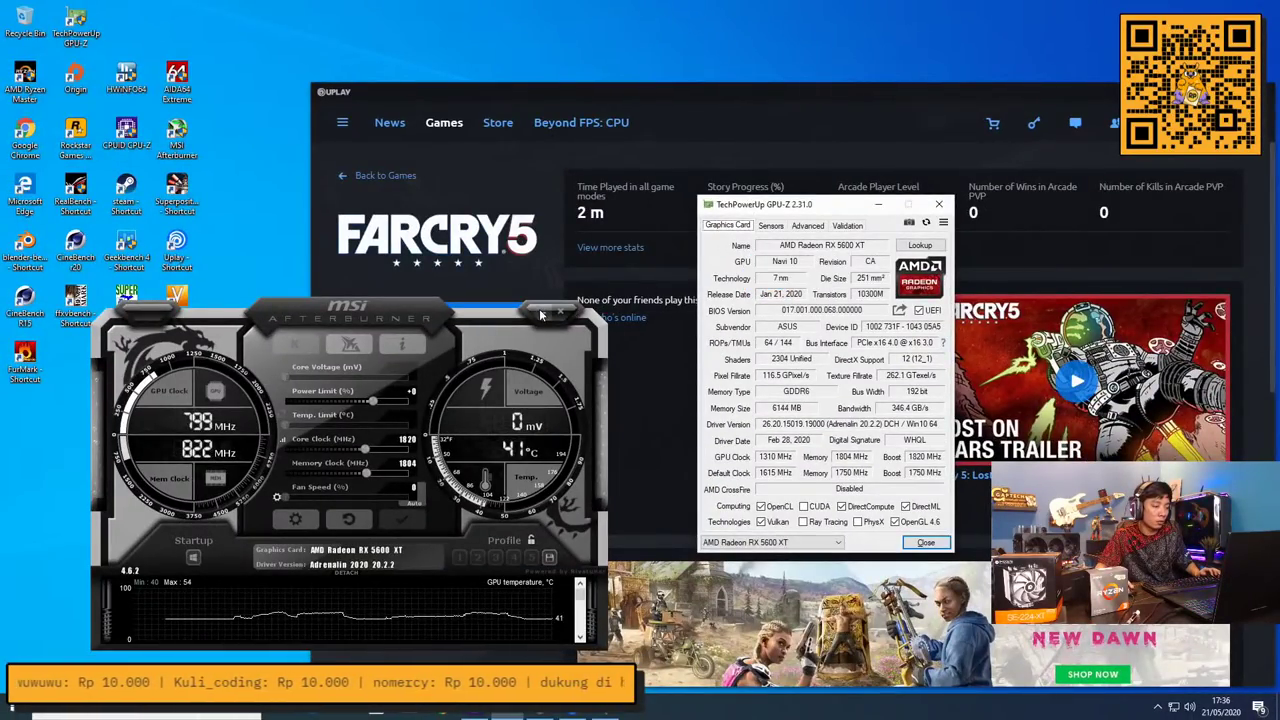
{"action": "left_click", "coordinate": [541, 311]}
{"action": "left_click", "coordinate": [479, 320]}
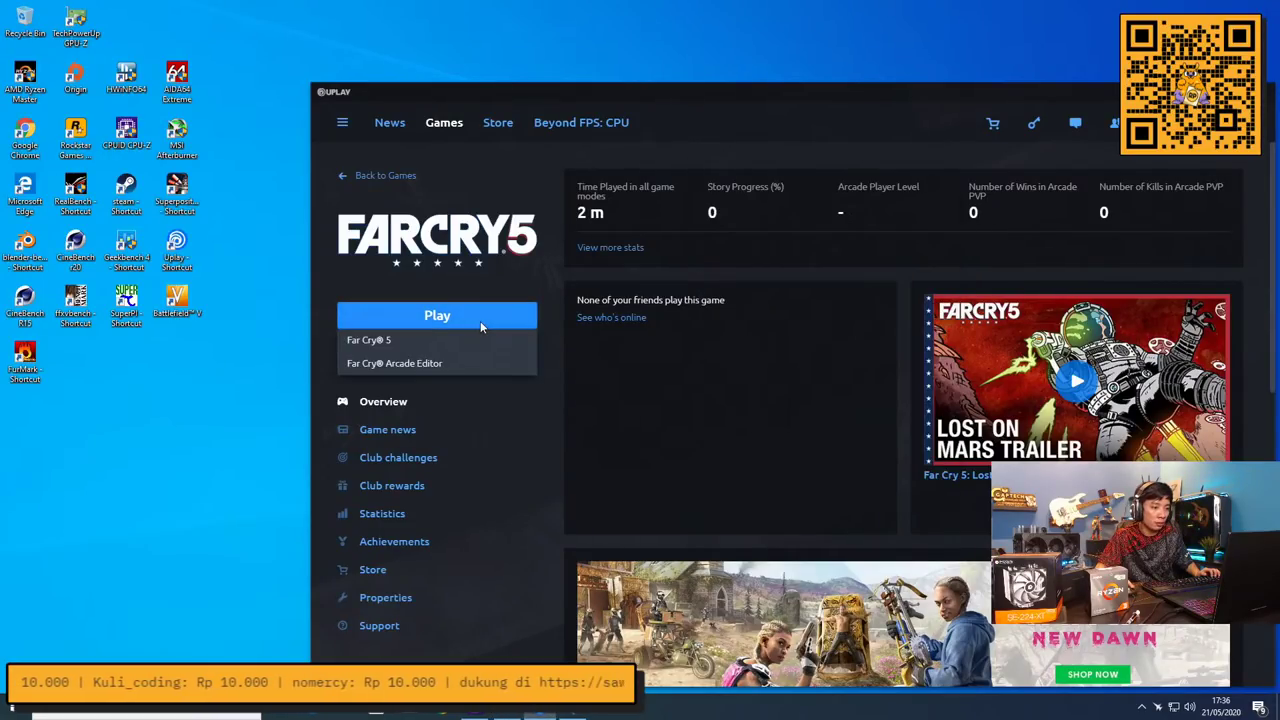
{"action": "left_click", "coordinate": [590, 714]}
{"action": "left_click", "coordinate": [507, 714]}
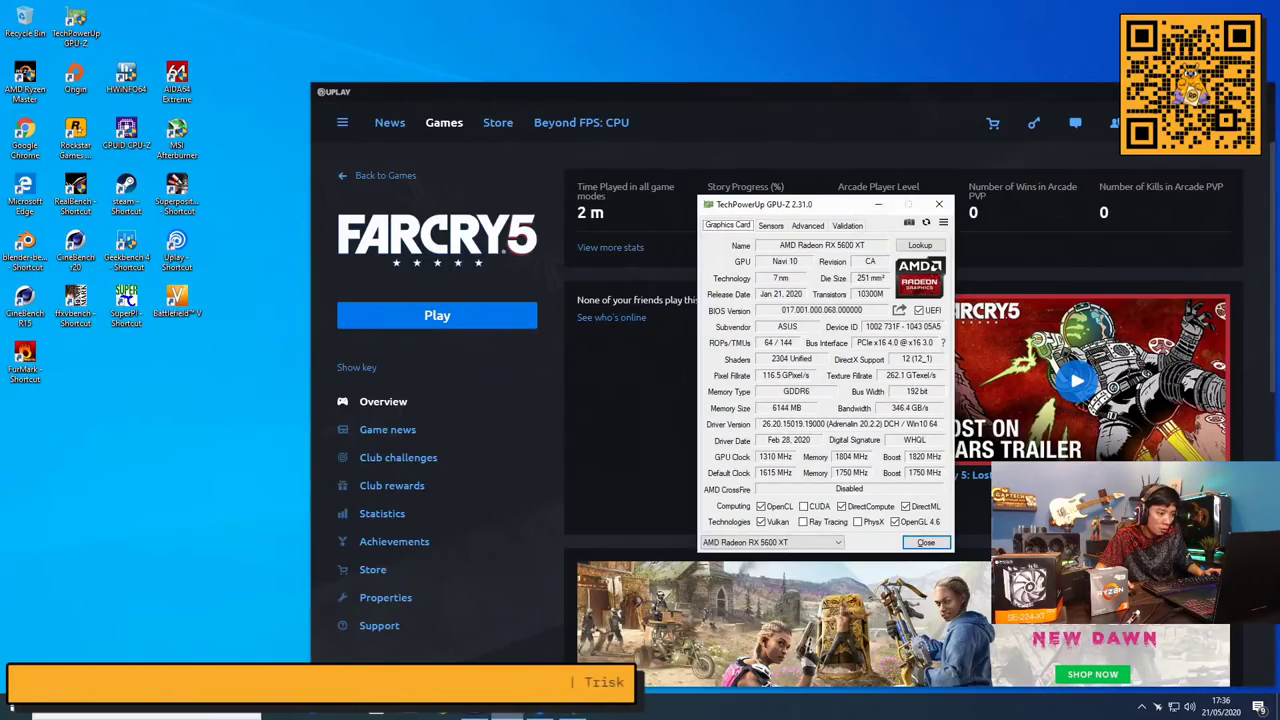
{"action": "key", "text": "alt+Tab"}
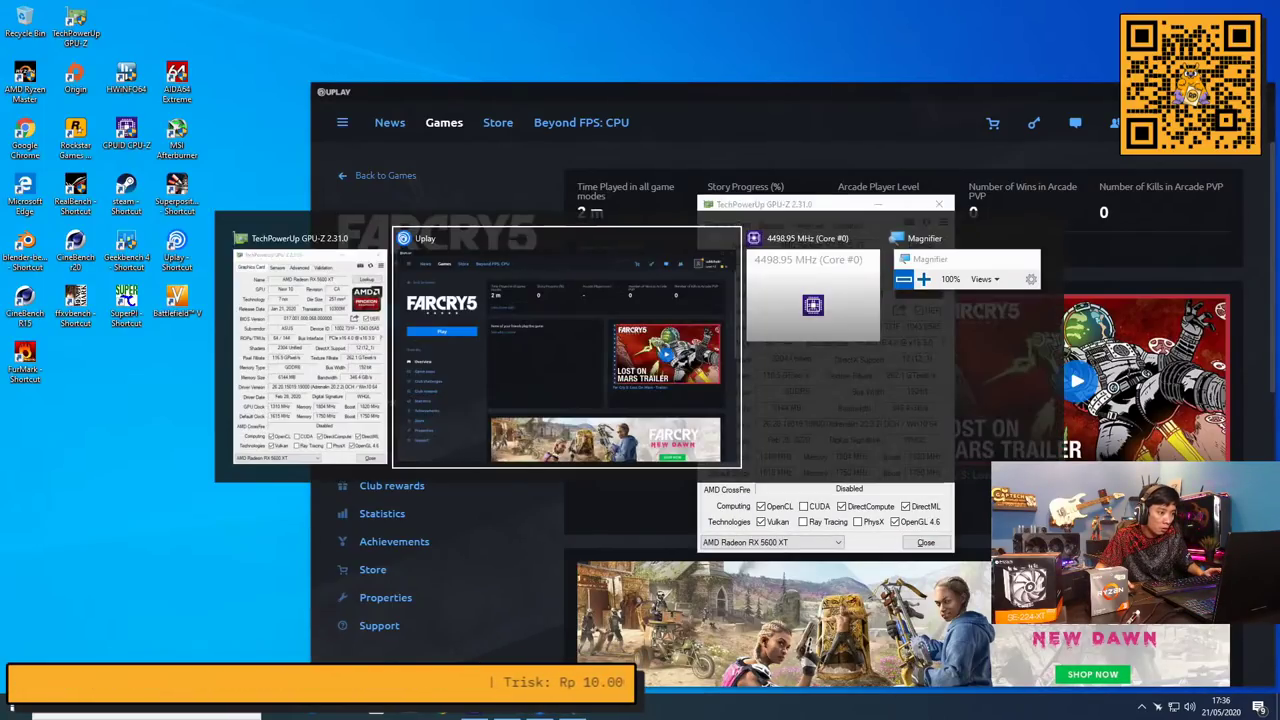
{"action": "key", "text": "Tab"}
{"action": "key", "text": "Tab"}
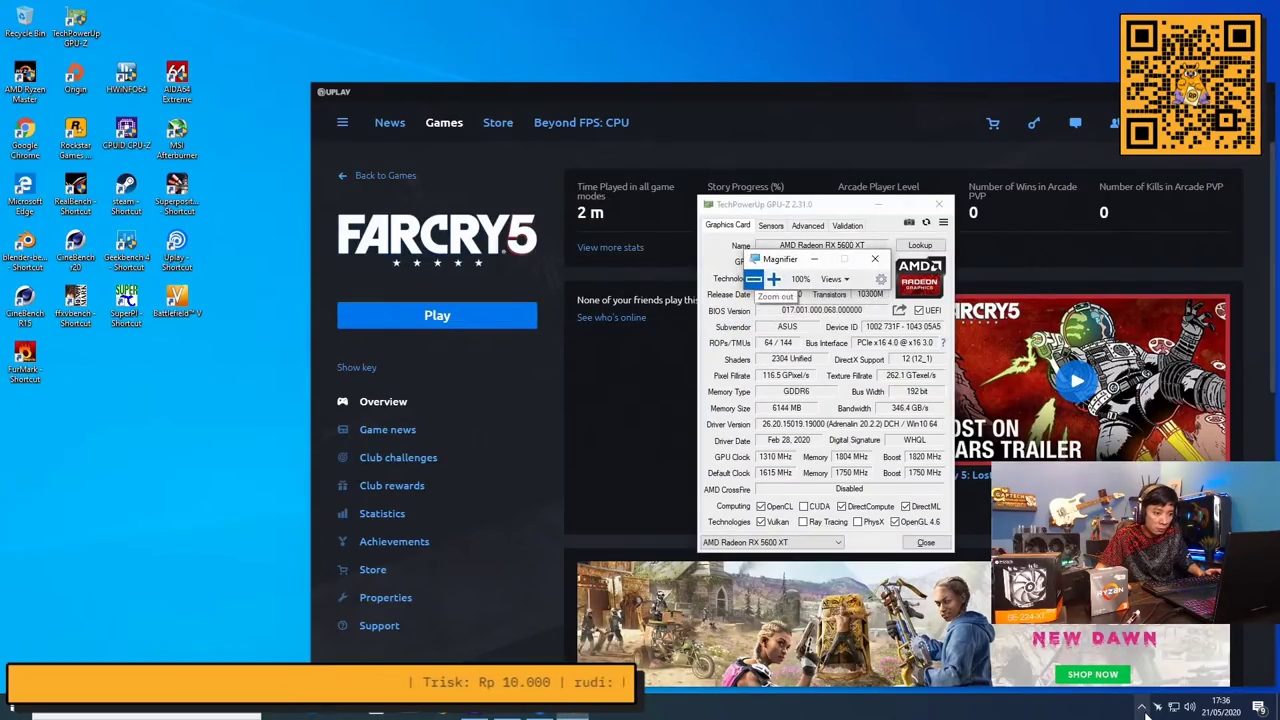
Bring back MSI Afterburner, raise the graphics card's power limit to +20%, and apply it
{"action": "left_click", "coordinate": [1141, 707]}
{"action": "left_click", "coordinate": [1145, 681]}
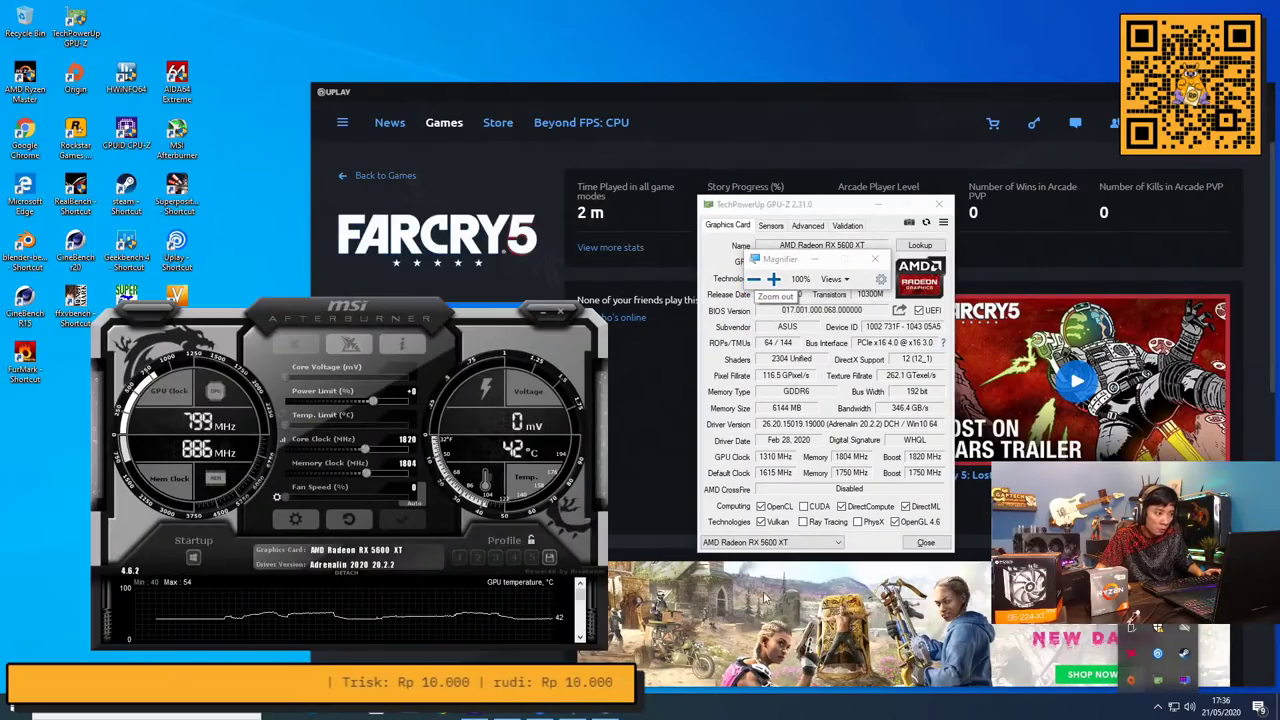
{"action": "left_click_drag", "start_coordinate": [373, 401], "coordinate": [420, 393]}
{"action": "left_click", "coordinate": [413, 521]}
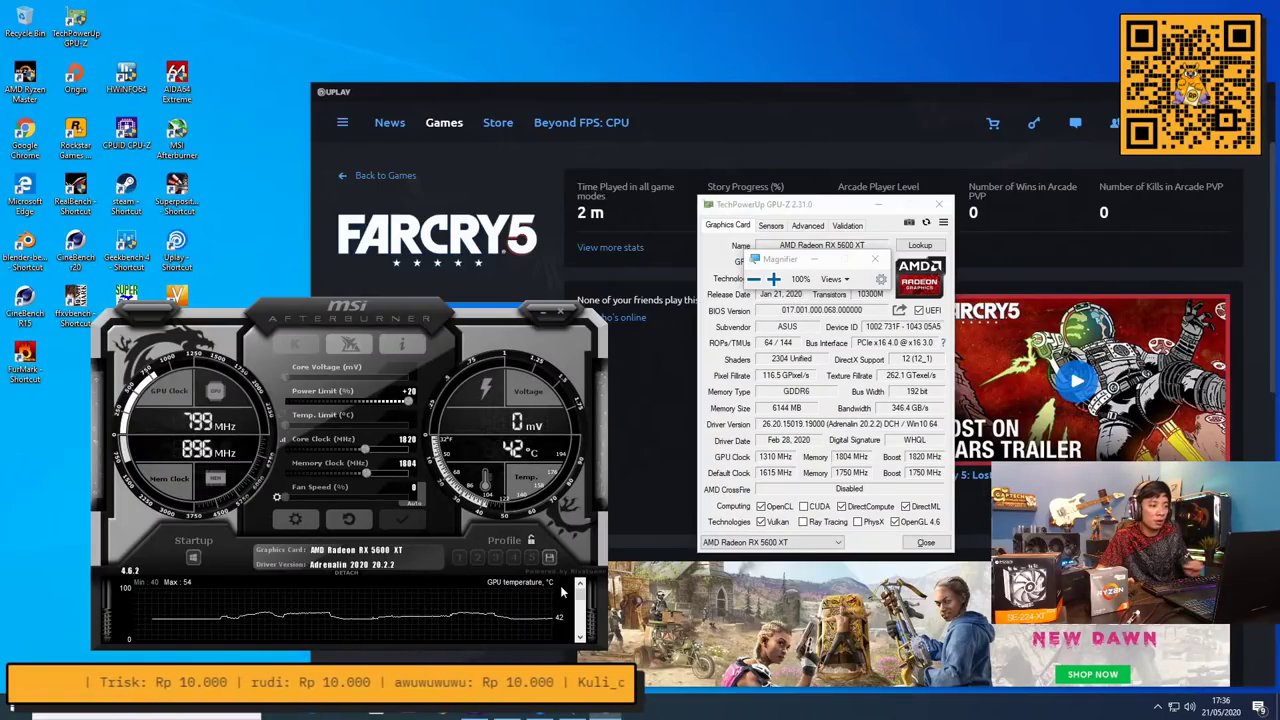
Put Magnifier away, bring Uplay to the front, and launch Far Cry 5
{"action": "left_click", "coordinate": [820, 262]}
{"action": "left_click", "coordinate": [660, 150]}
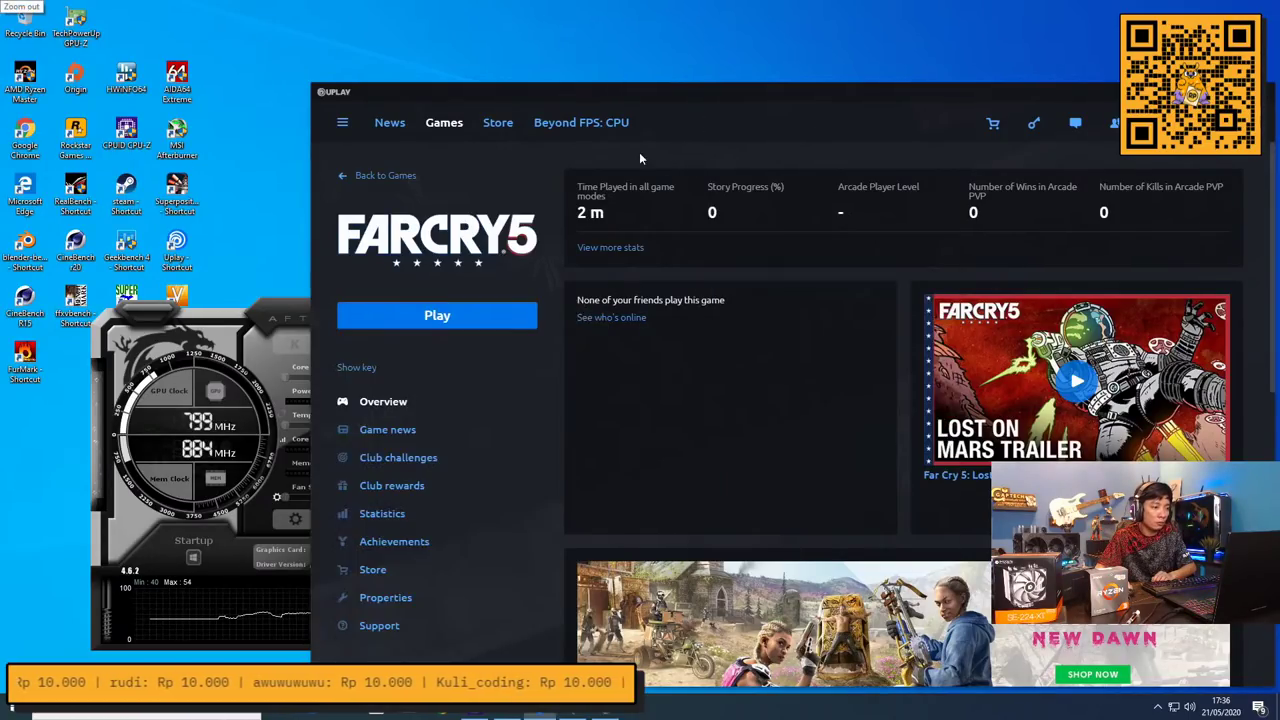
{"action": "left_click", "coordinate": [503, 318]}
{"action": "left_click", "coordinate": [488, 342]}
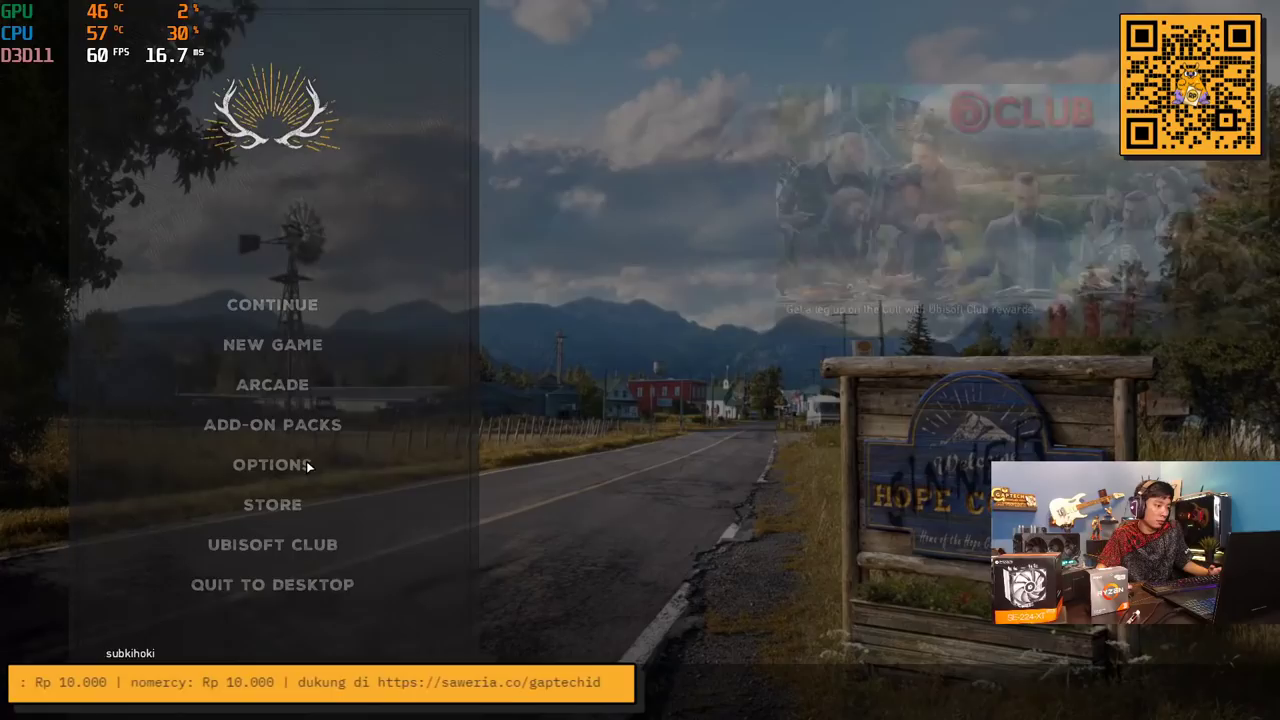
Check the video quality preset in Far Cry 5's options and run the built-in benchmark on the overclocked card
{"action": "left_click", "coordinate": [305, 464]}
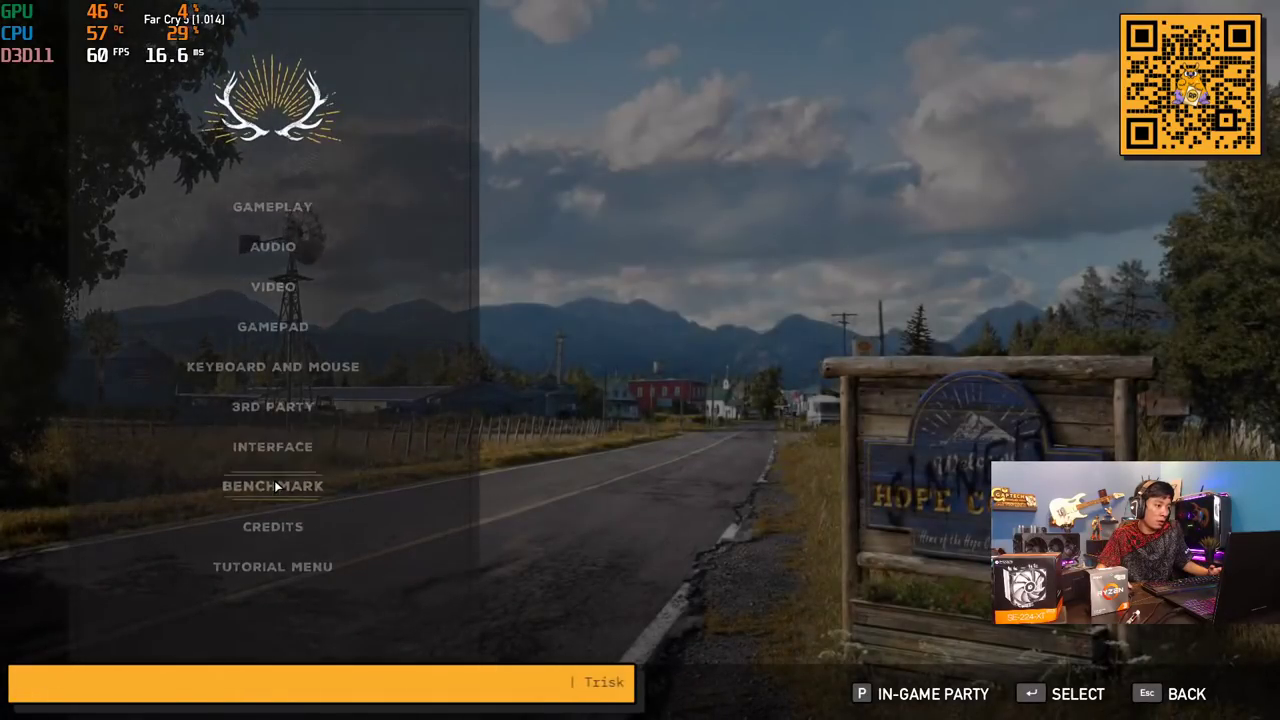
{"action": "left_click", "coordinate": [272, 286]}
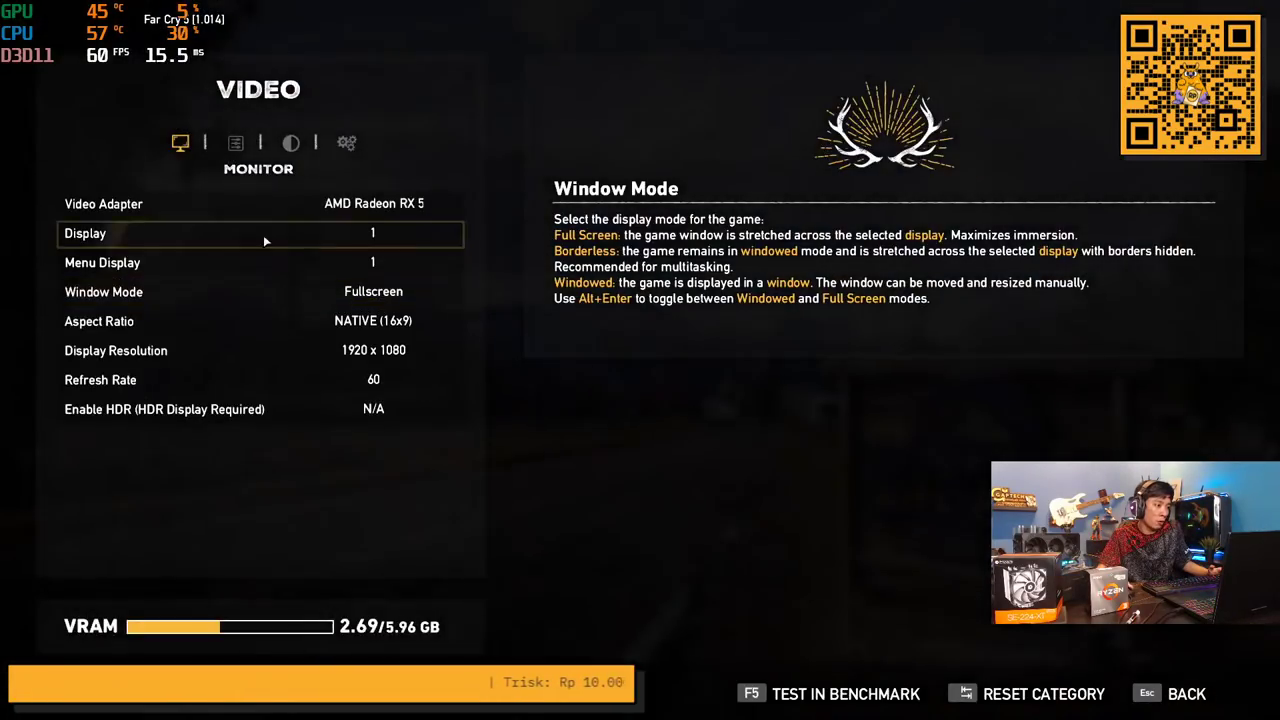
{"action": "left_click", "coordinate": [235, 143]}
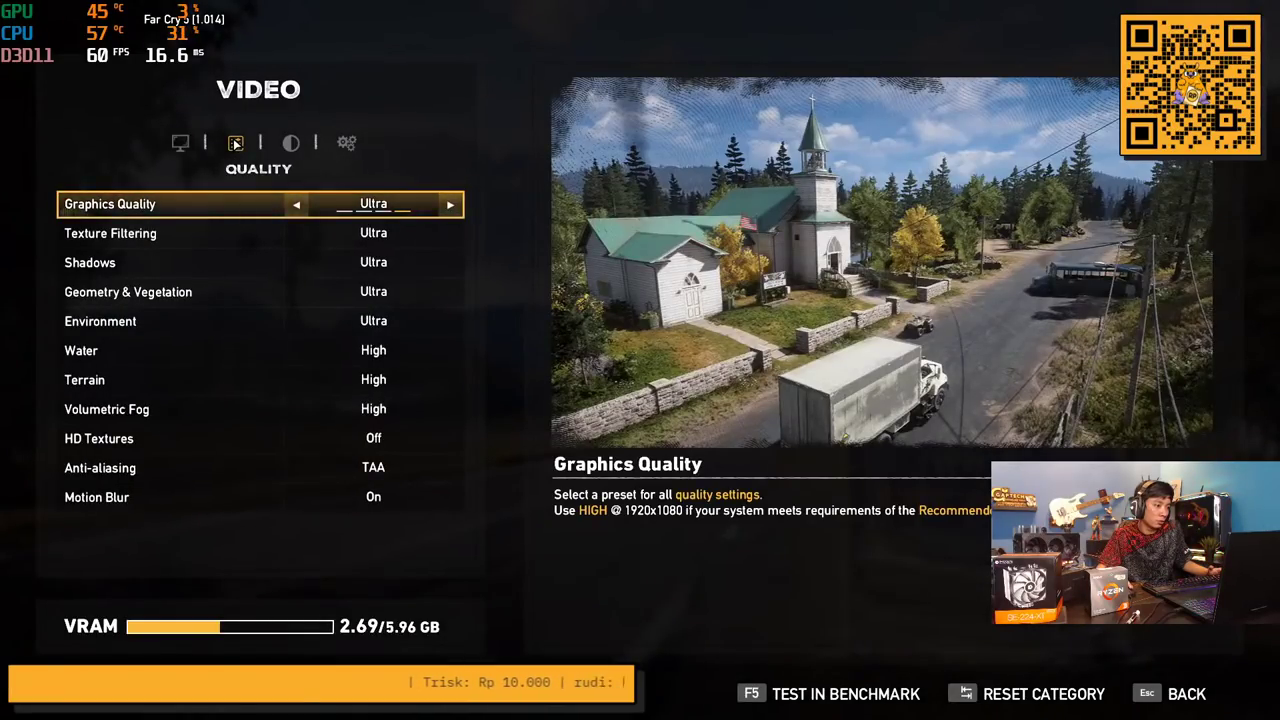
{"action": "key", "text": "Escape"}
{"action": "left_click", "coordinate": [289, 490]}
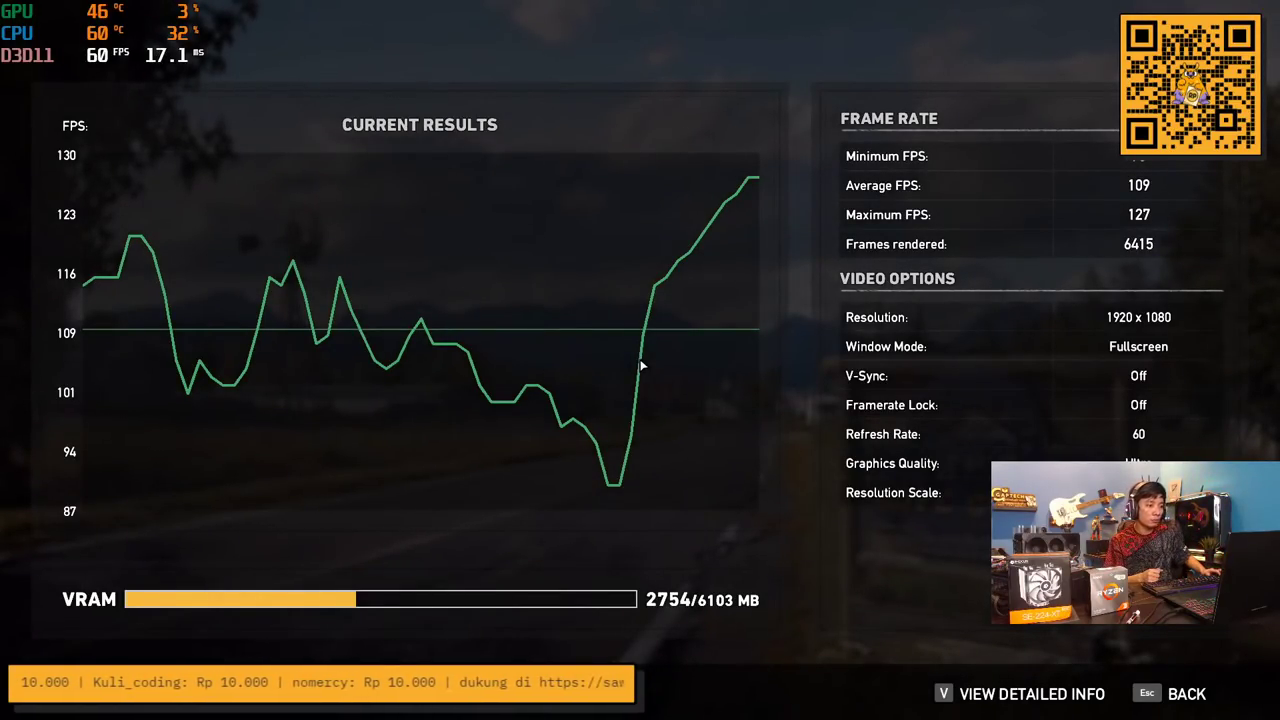
Close Far Cry 5 from the benchmark results and bring MSI Afterburner to the front
{"action": "key", "text": "alt+F4"}
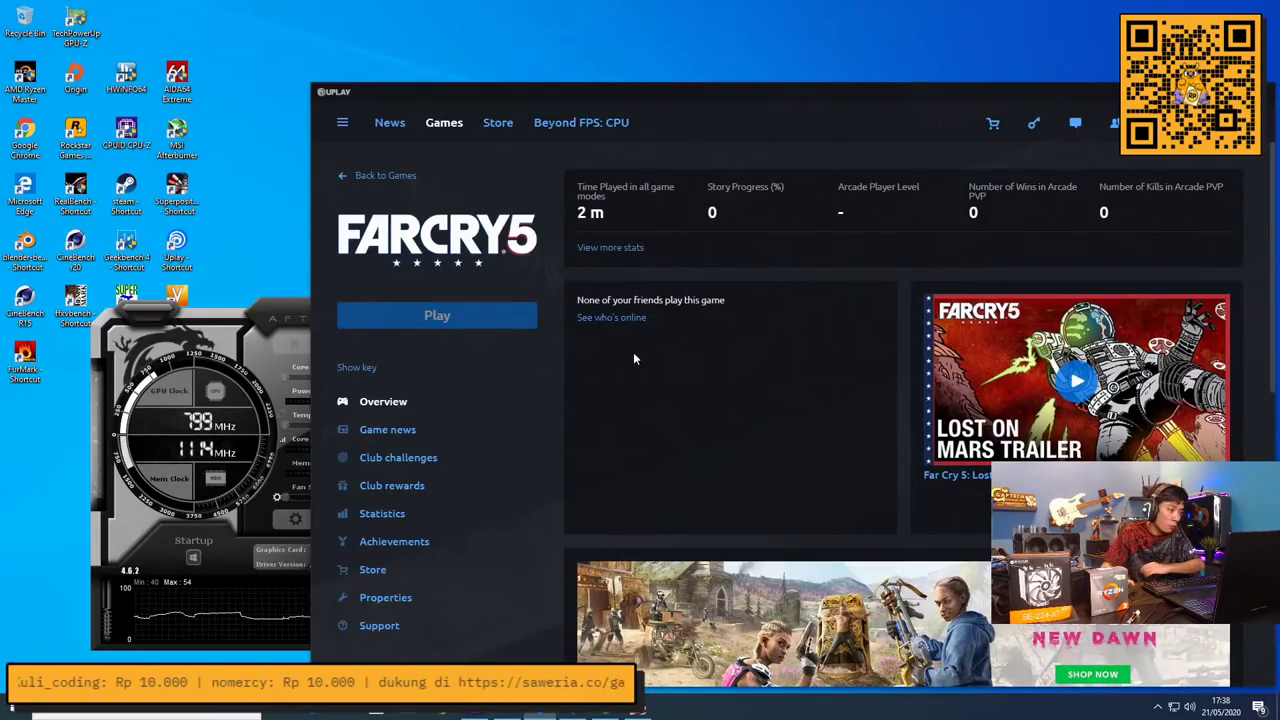
{"action": "left_click", "coordinate": [270, 304]}
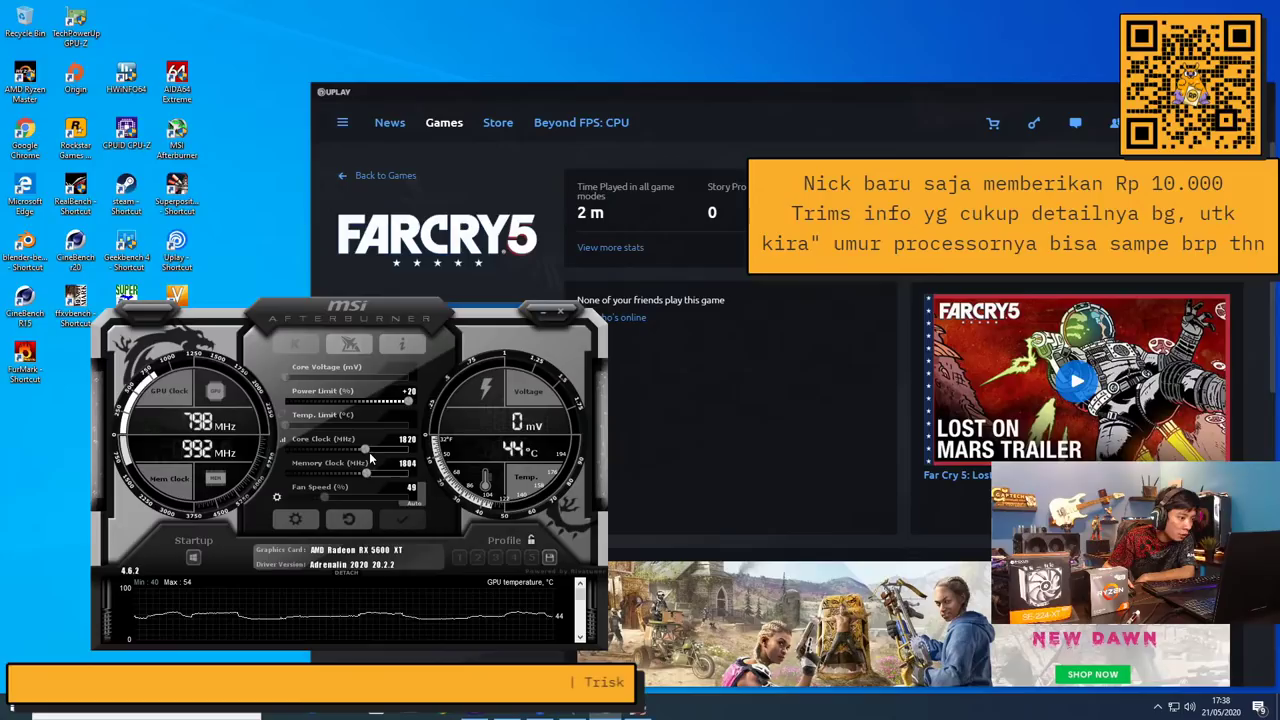
Raise the graphics card's core clock to 1906 MHz and apply it
{"action": "key", "text": "Right"}
{"action": "key", "text": "Right"}
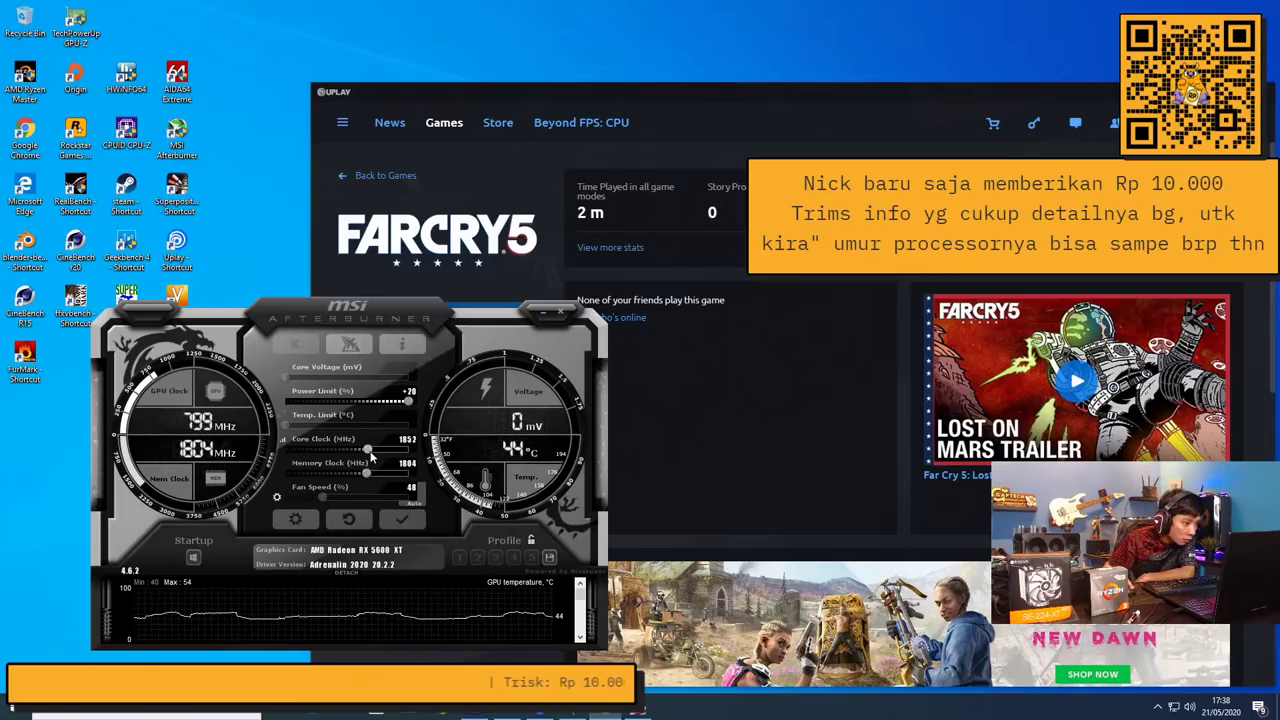
{"action": "left_click_drag", "start_coordinate": [370, 457], "coordinate": [375, 452]}
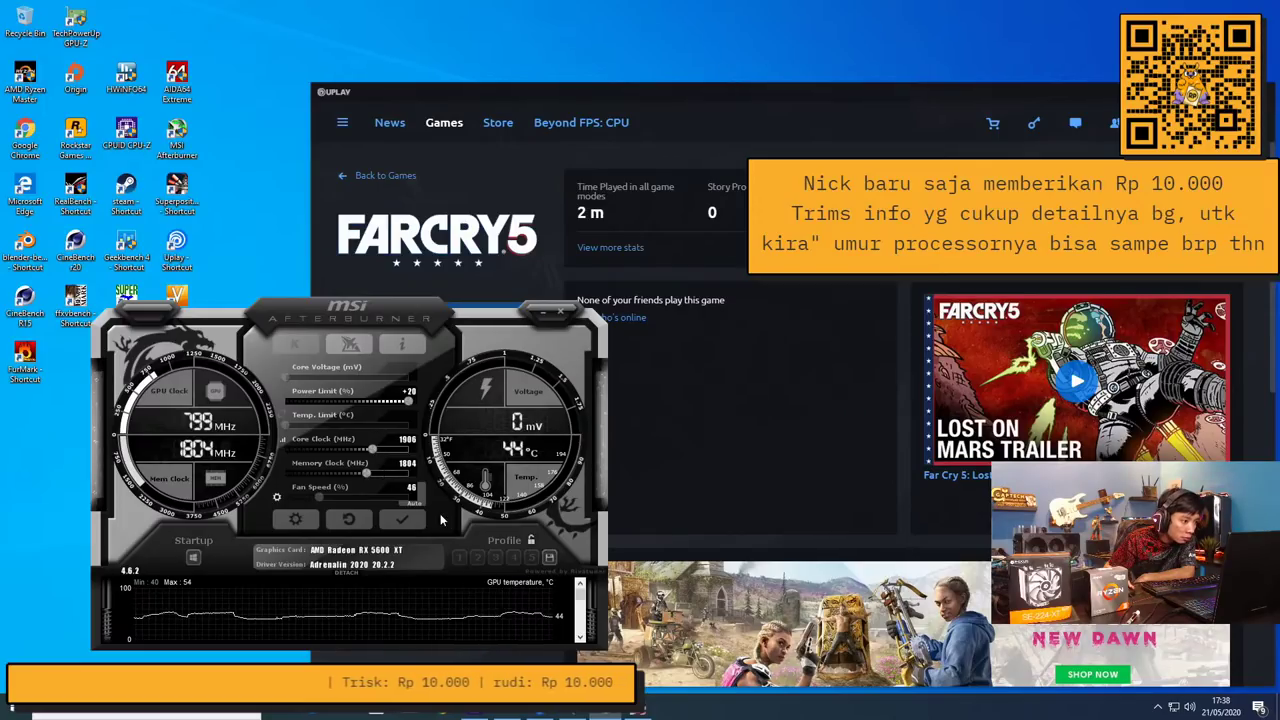
{"action": "left_click", "coordinate": [411, 520]}
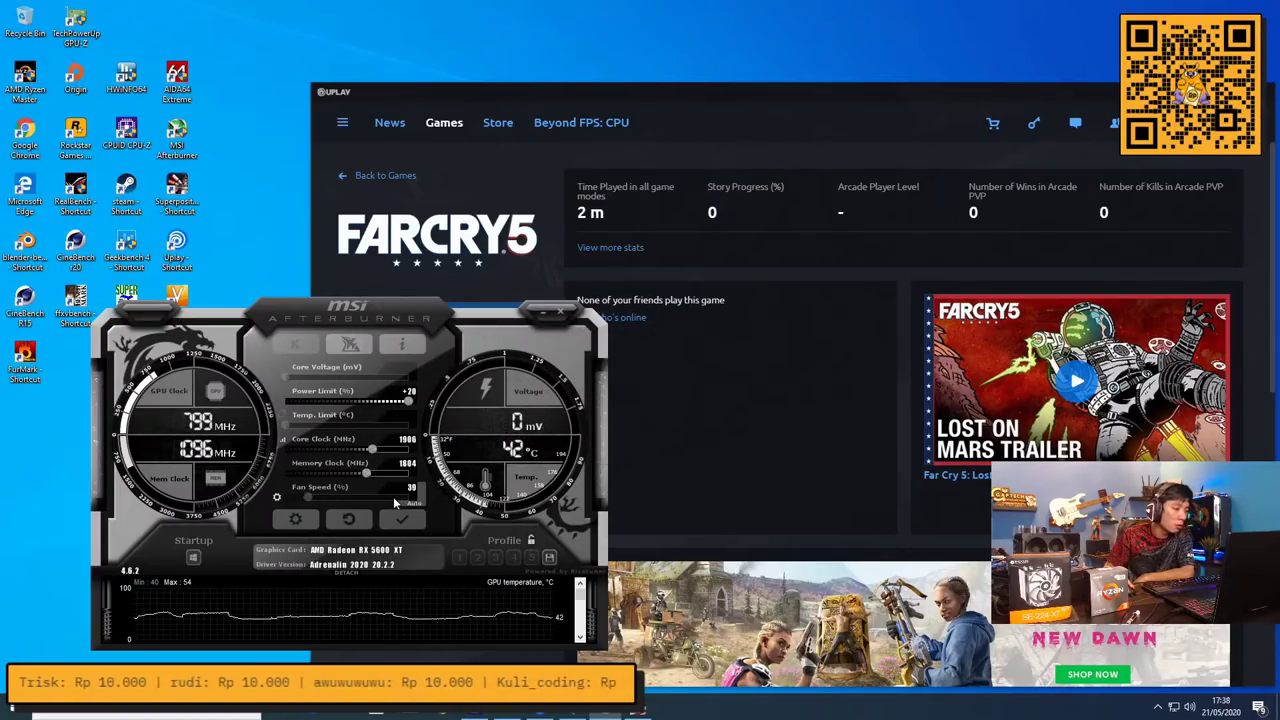
Open Calculator and multiply 1800 by 8 for the effective memory speed
{"action": "left_click", "coordinate": [126, 716]}
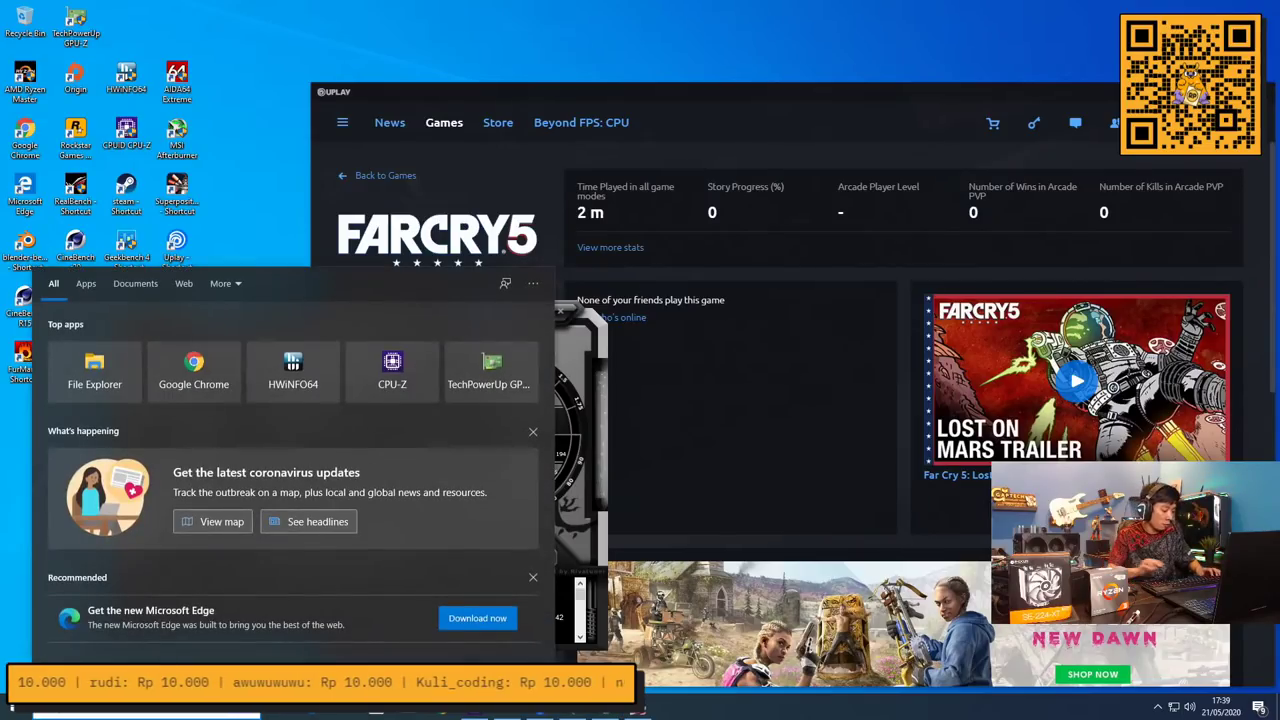
{"action": "type", "text": "calc"}
{"action": "key", "text": "Return"}
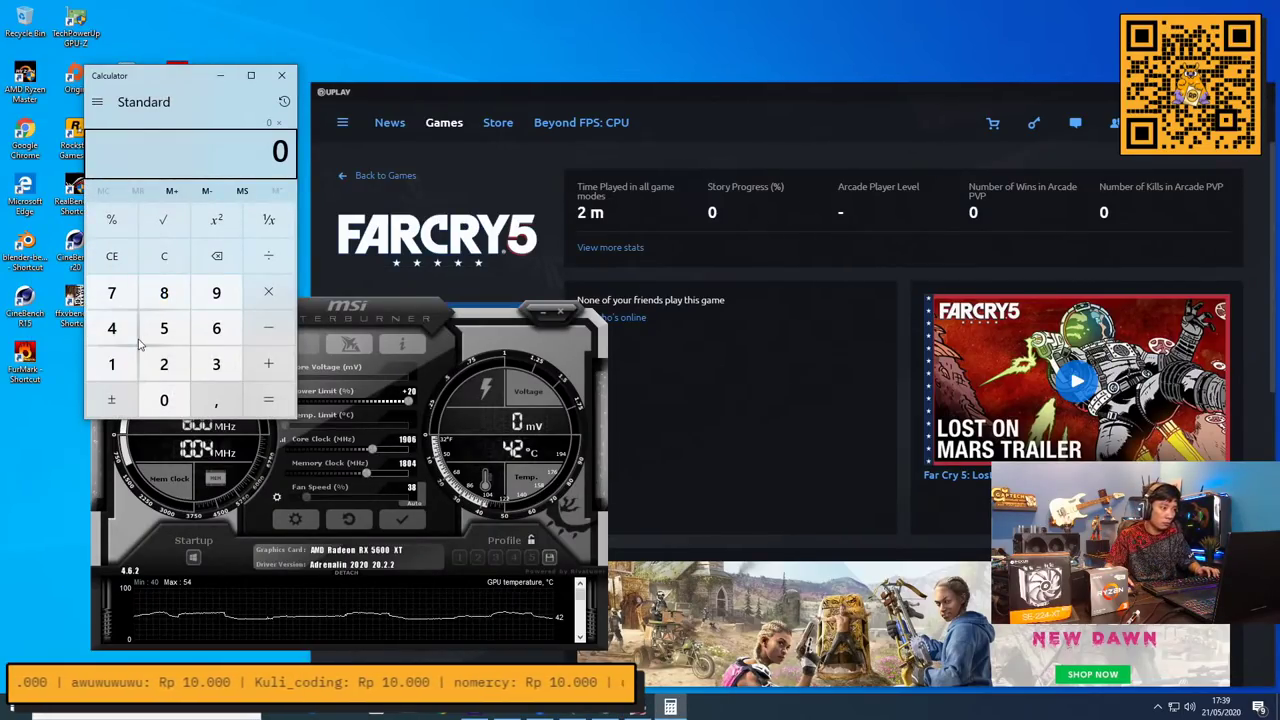
{"action": "type", "text": "1800*8"}
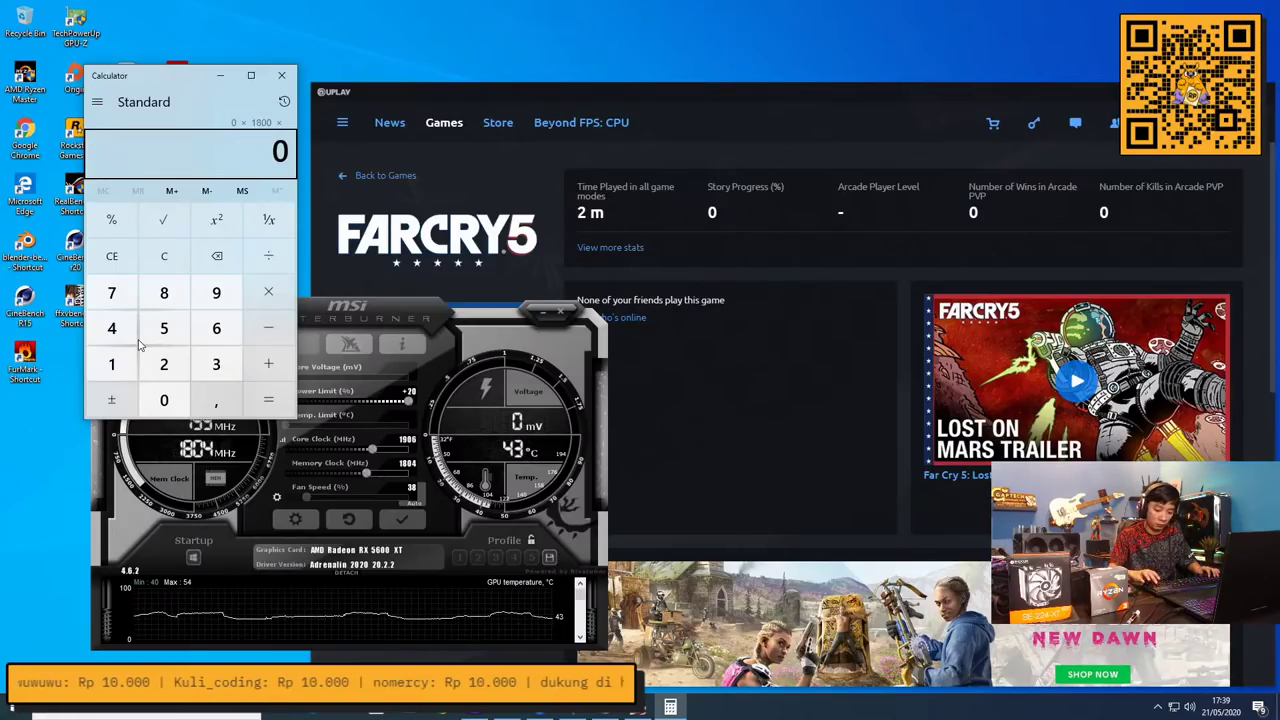
{"action": "key", "text": "Return"}
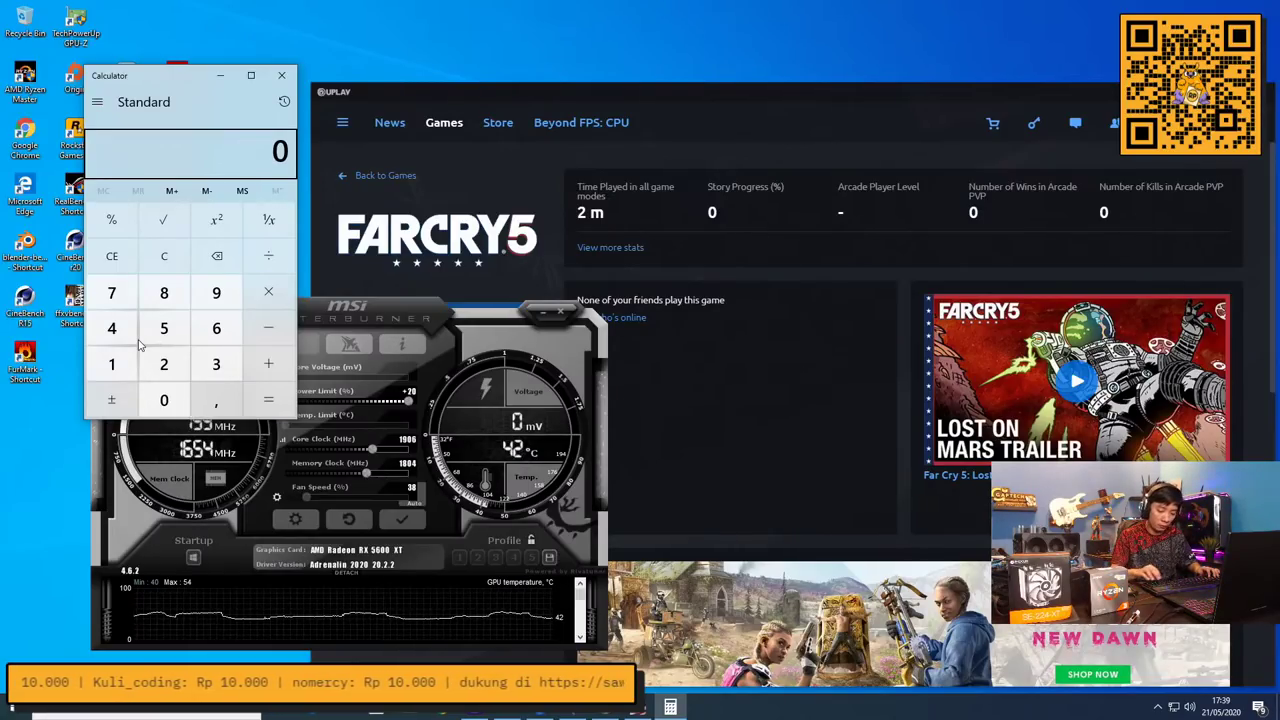
{"action": "type", "text": "1800*8"}
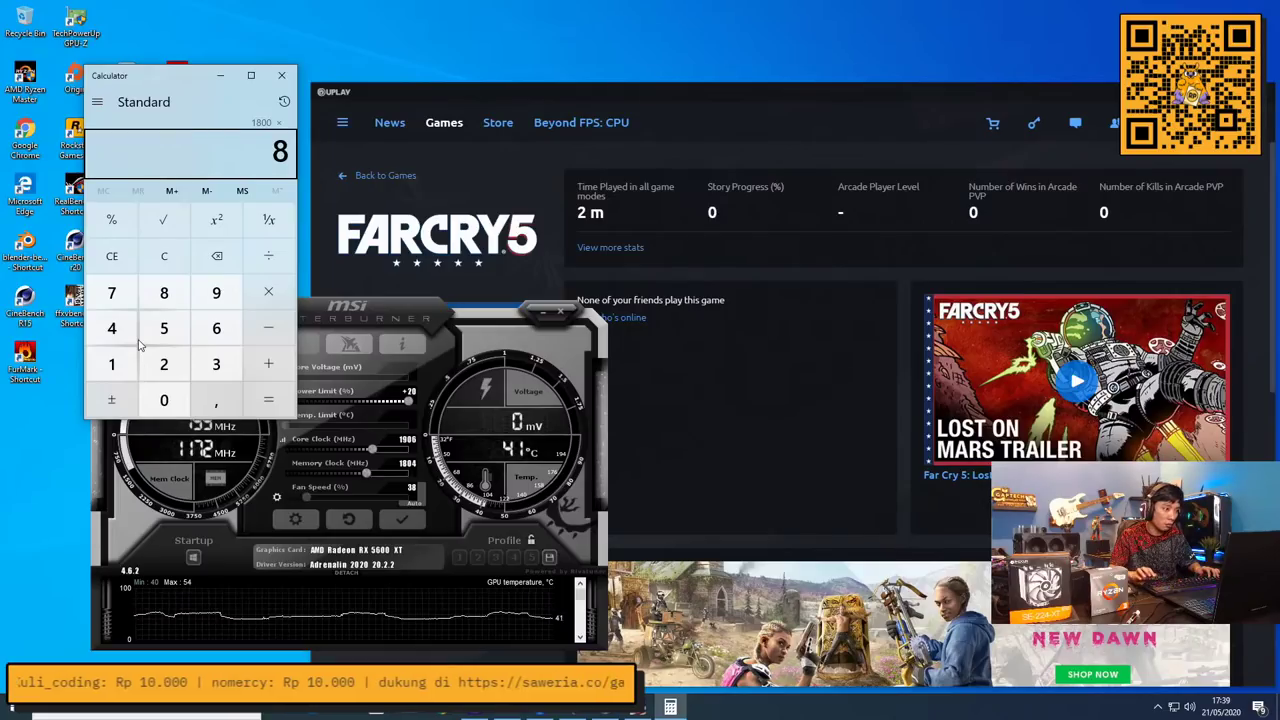
{"action": "key", "text": "Return"}
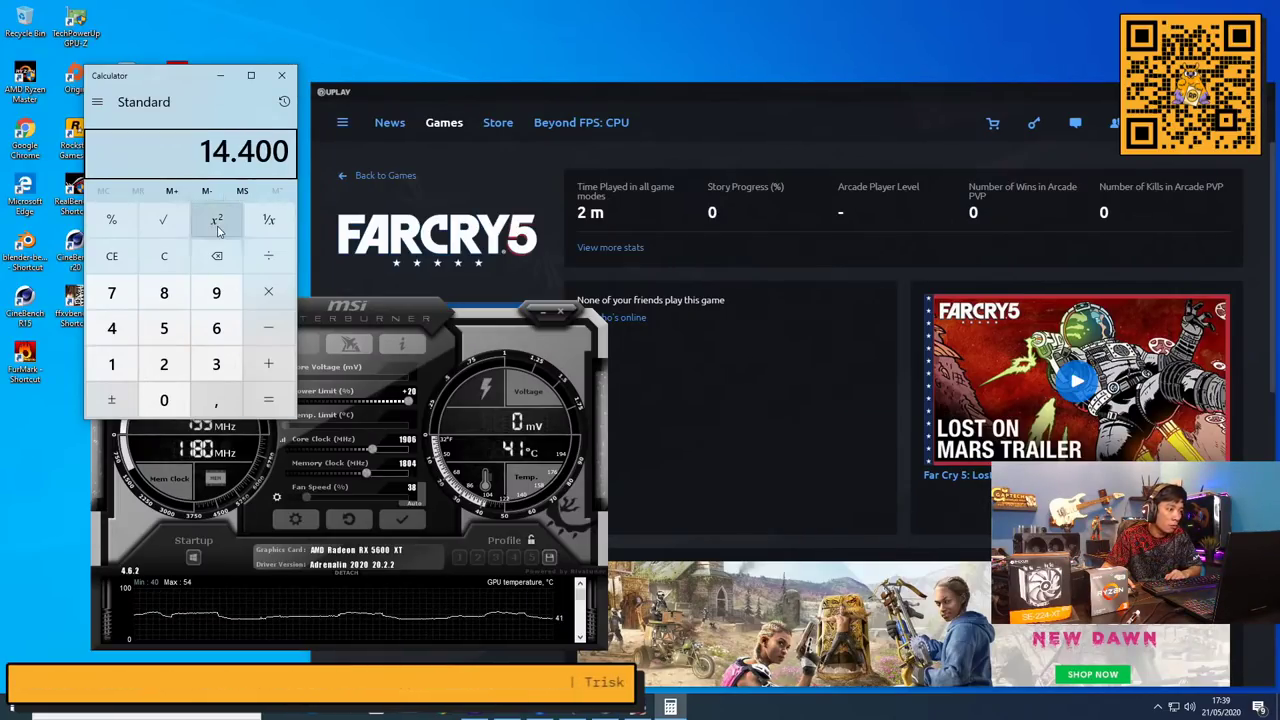
Divide 15000 by 8 for the target memory clock and close Calculator
{"action": "left_click", "coordinate": [156, 258]}
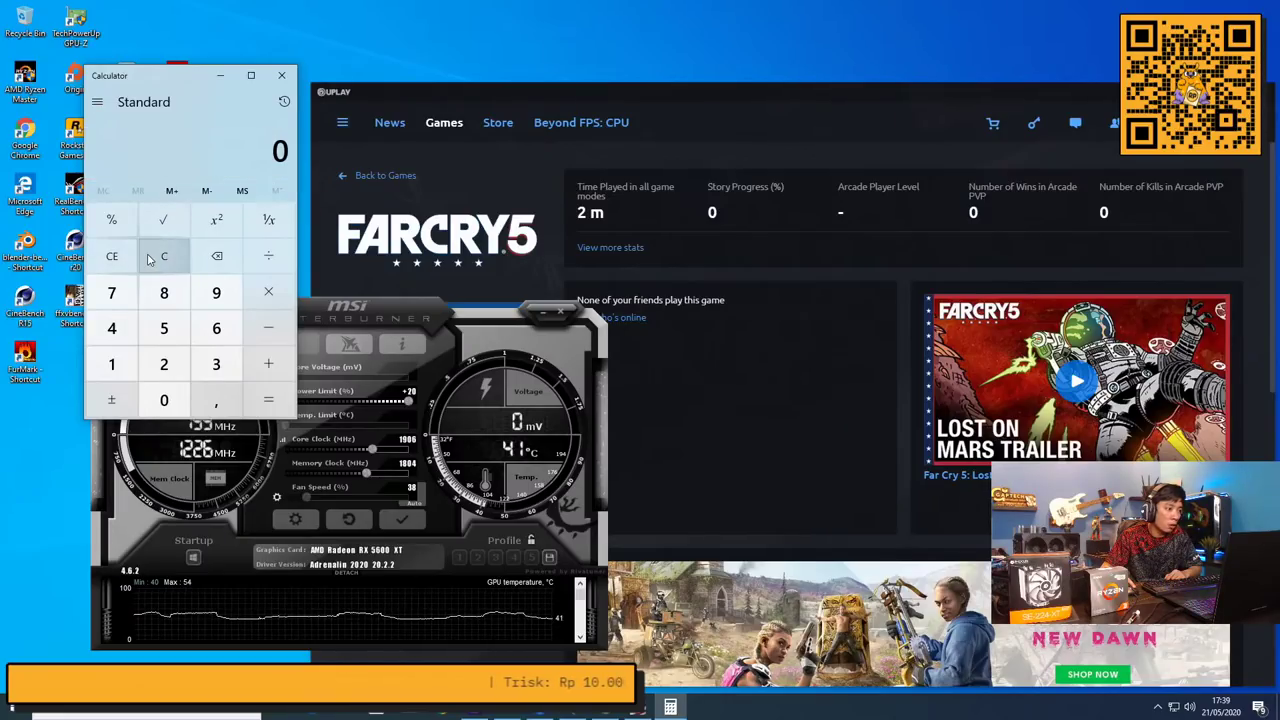
{"action": "type", "text": "15000/8"}
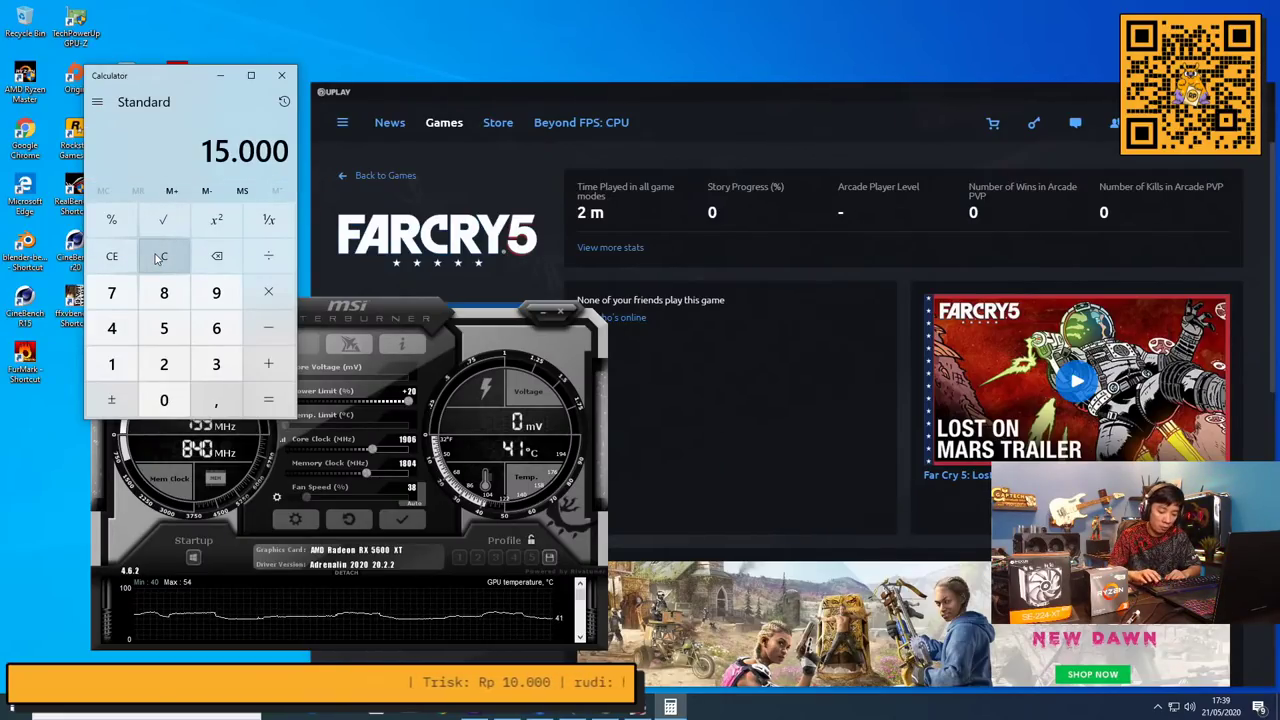
{"action": "key", "text": "Return"}
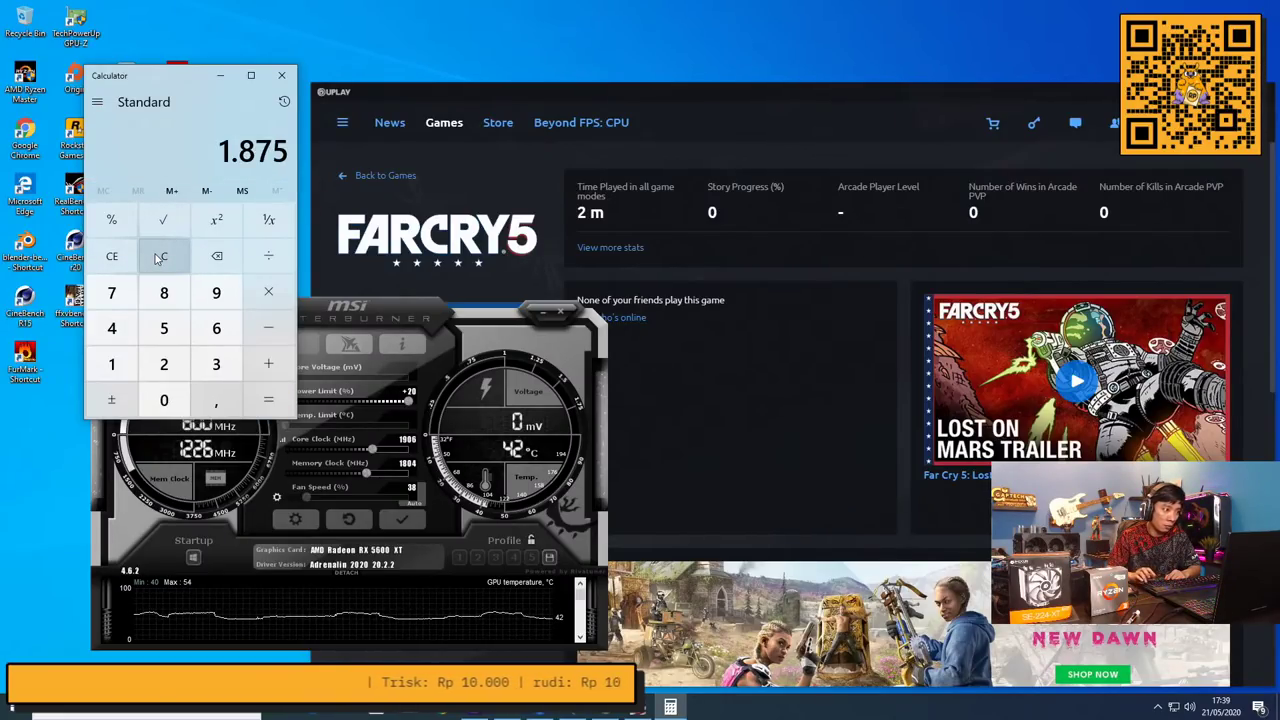
{"action": "left_click", "coordinate": [282, 76]}
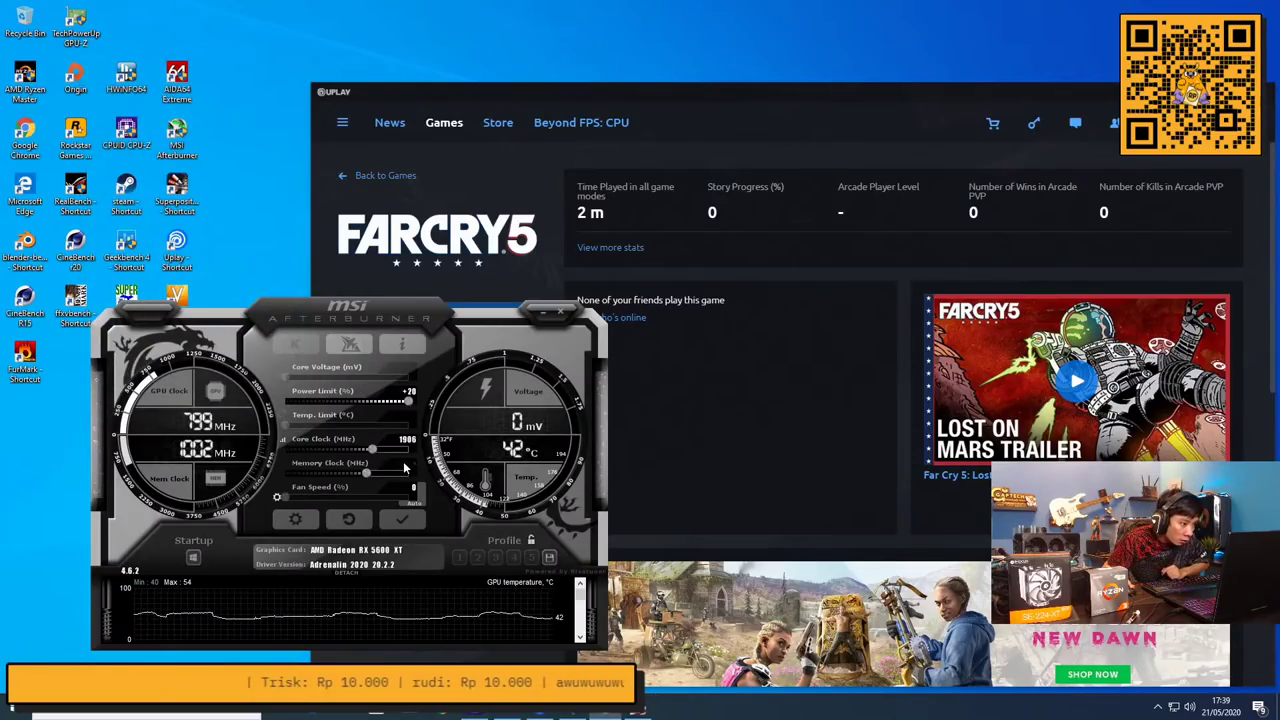
Enter a memory clock of 1875 MHz for the graphics card and apply the settings
{"action": "left_click", "coordinate": [408, 465]}
{"action": "type", "text": "1875"}
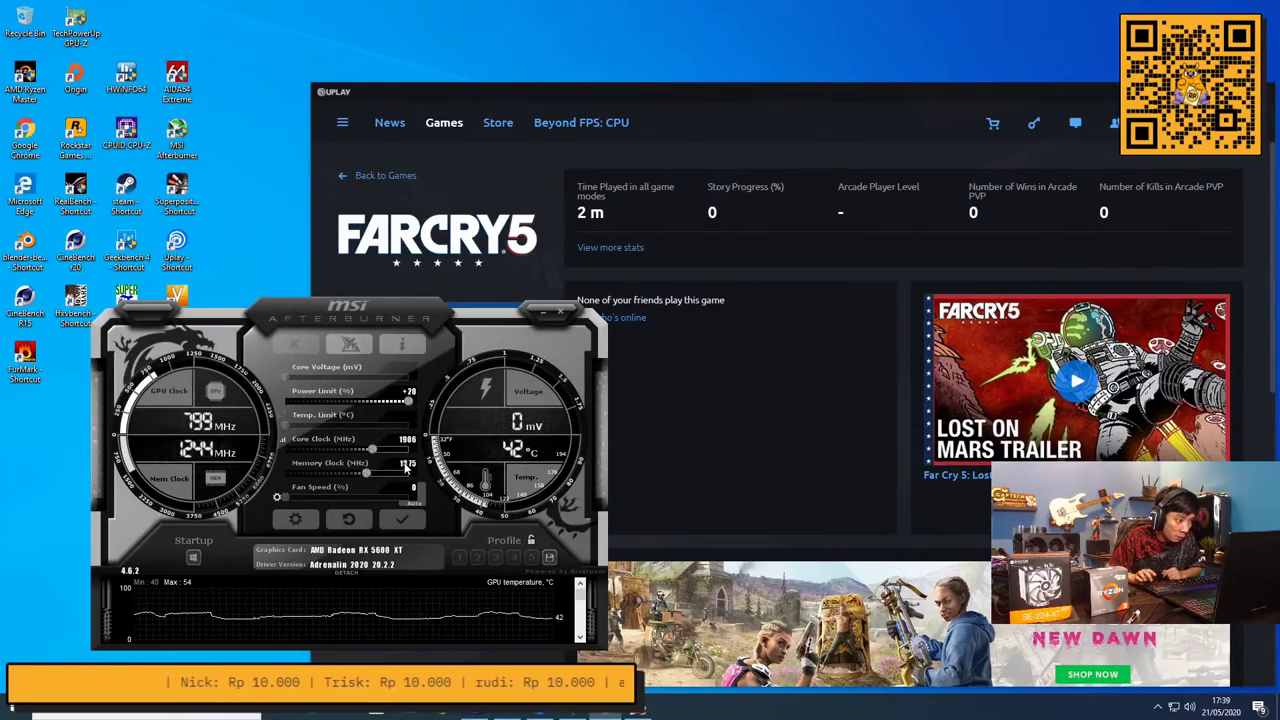
{"action": "key", "text": "Return"}
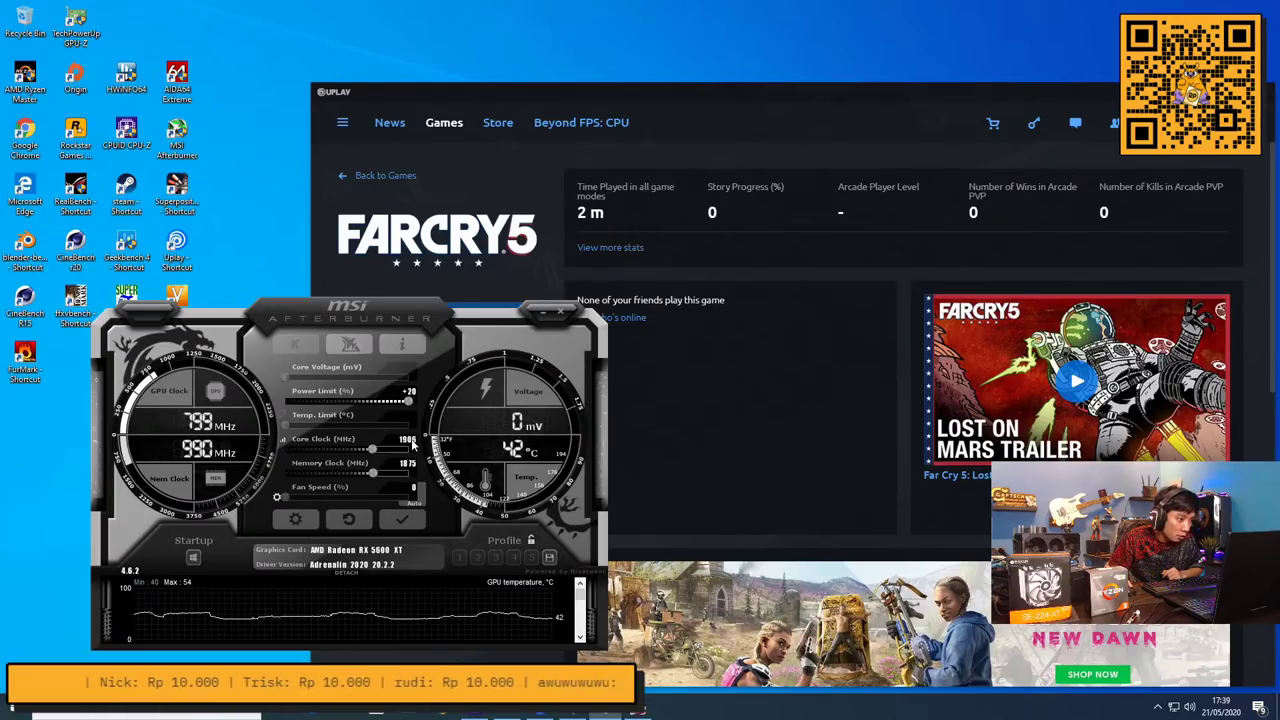
{"action": "left_click", "coordinate": [414, 518]}
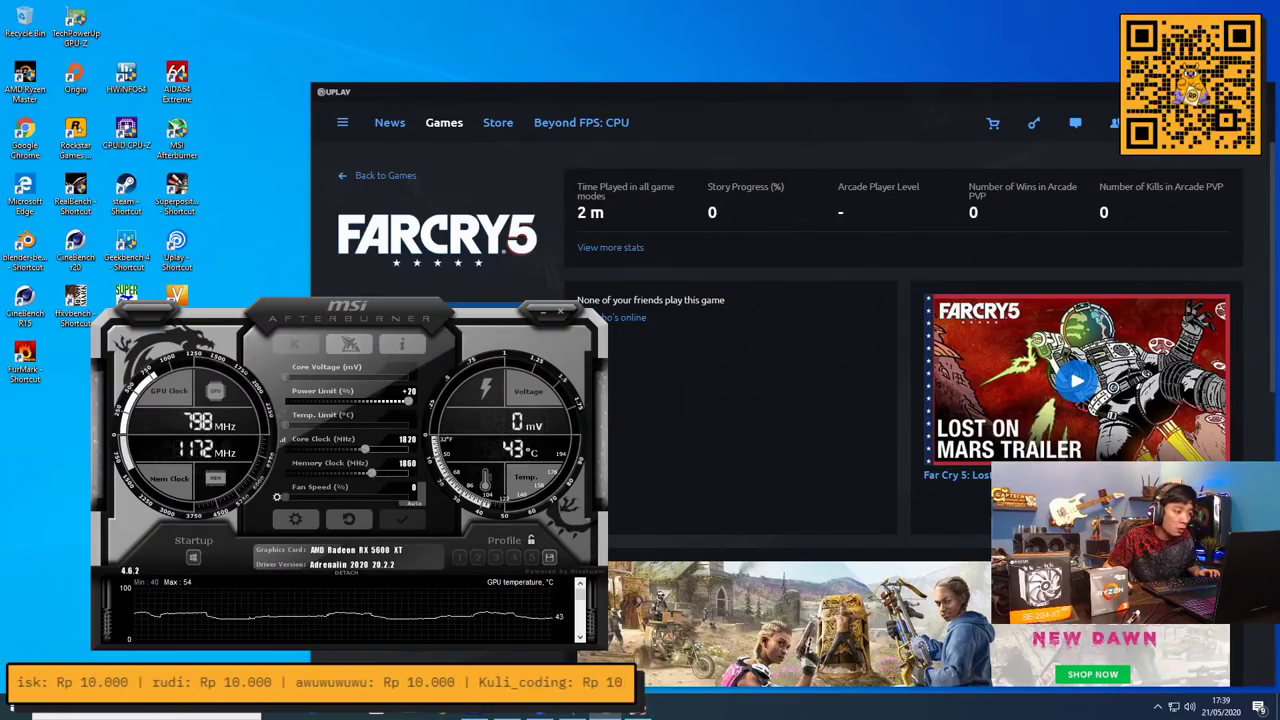
Switch to GPU-Z and check the card's current memory and boost clocks against their defaults
{"action": "key", "text": "alt+Tab"}
{"action": "key", "text": "alt+Tab"}
{"action": "key", "text": "alt+Tab"}
{"action": "key", "text": "alt+Tab"}
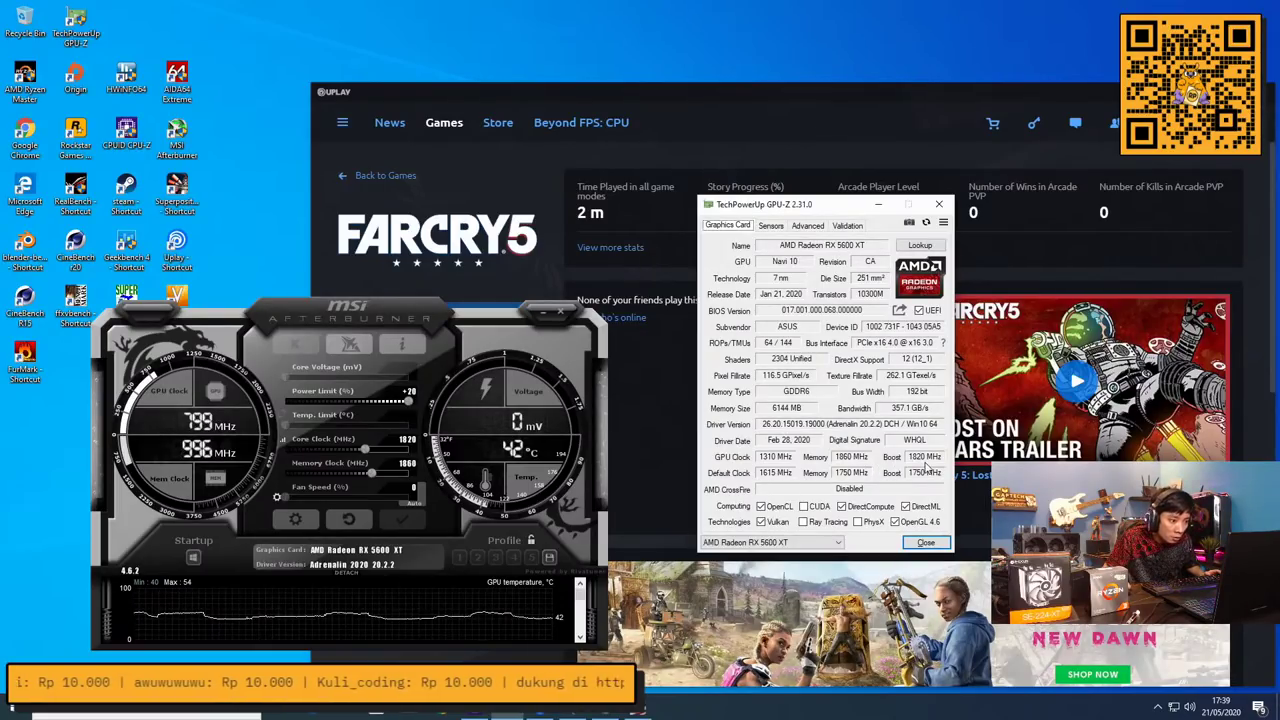
{"action": "mouse_move", "coordinate": [925, 468]}
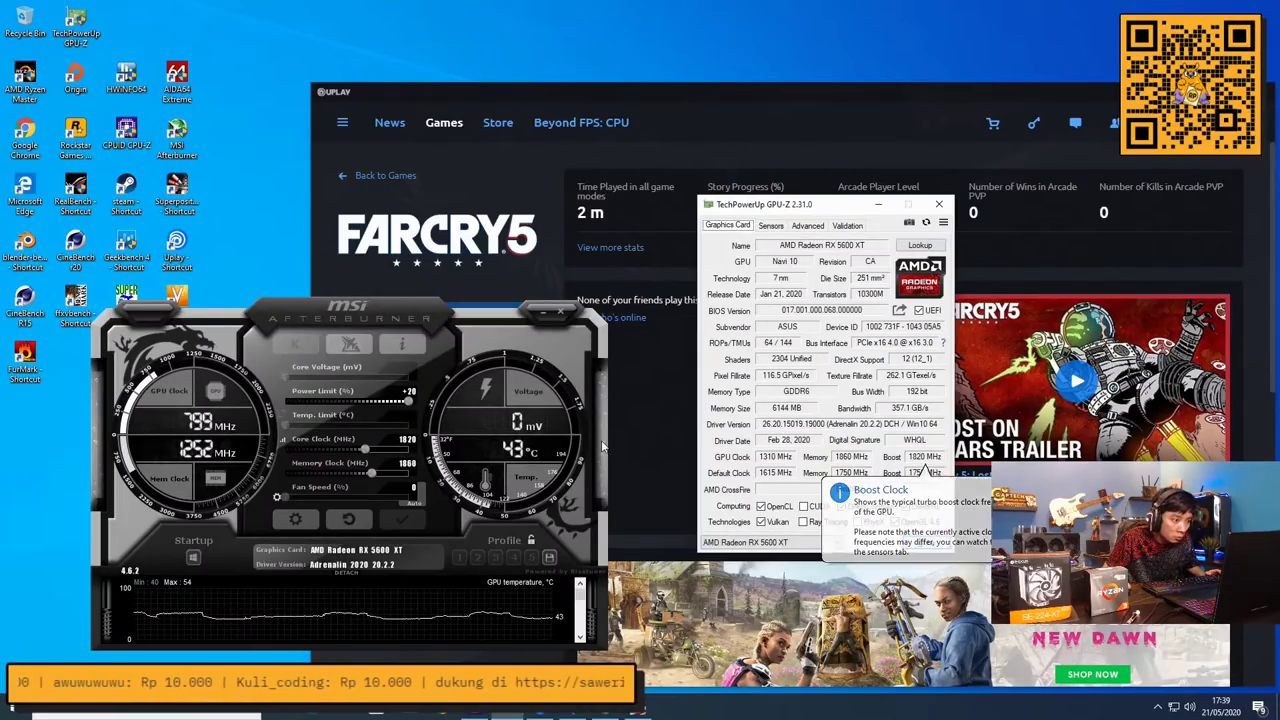
Try to apply a 1900 MHz core clock and a 1875 MHz memory clock in MSI Afterburner
{"action": "left_click", "coordinate": [410, 445]}
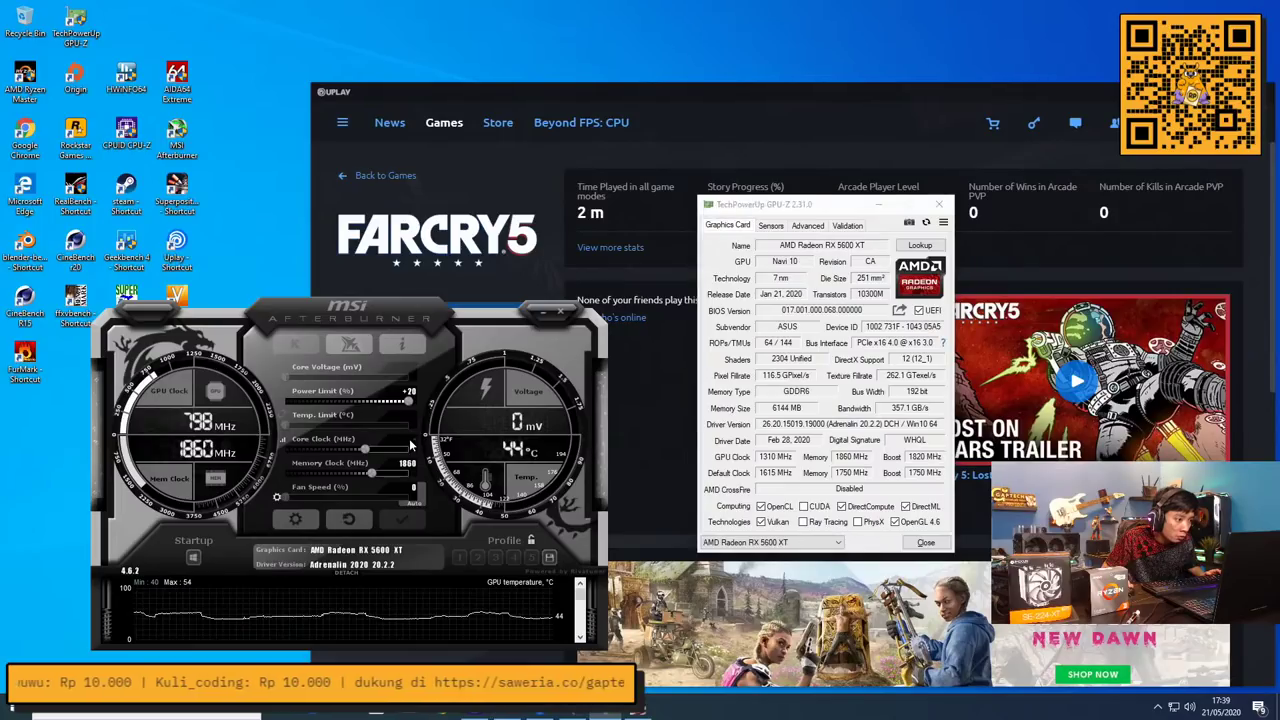
{"action": "type", "text": "1900"}
{"action": "key", "text": "Return"}
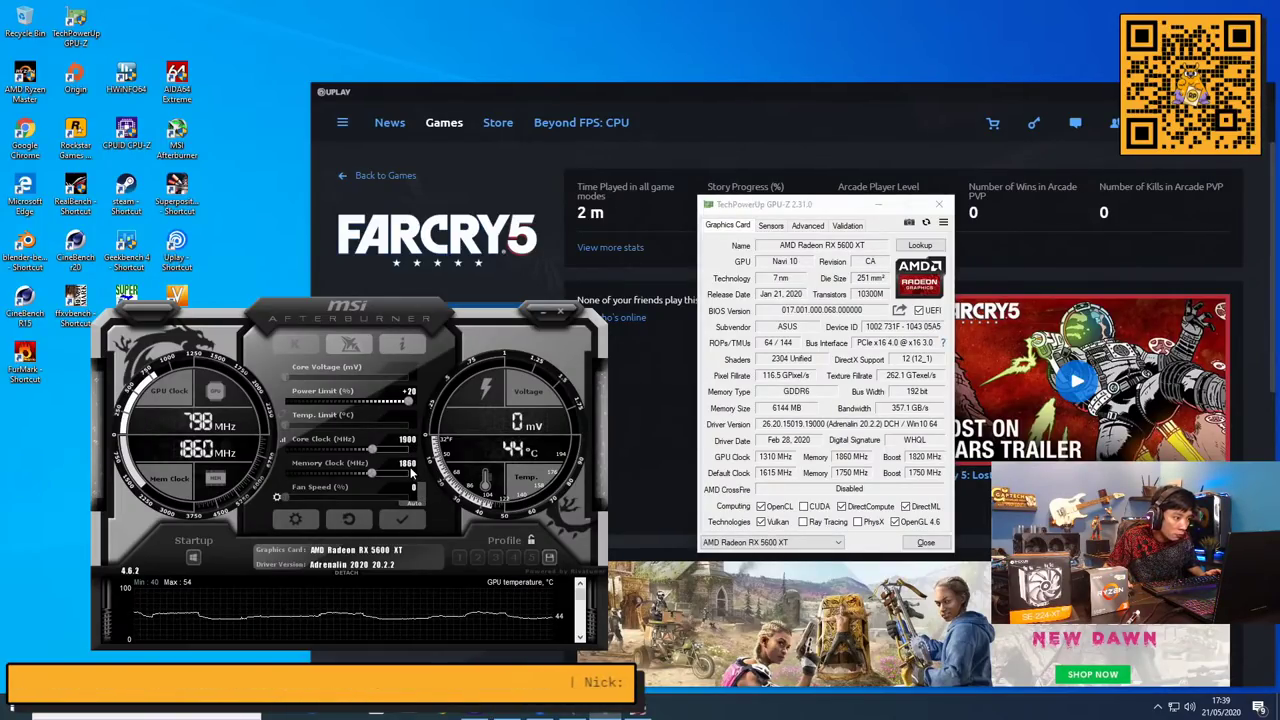
{"action": "left_click", "coordinate": [410, 467]}
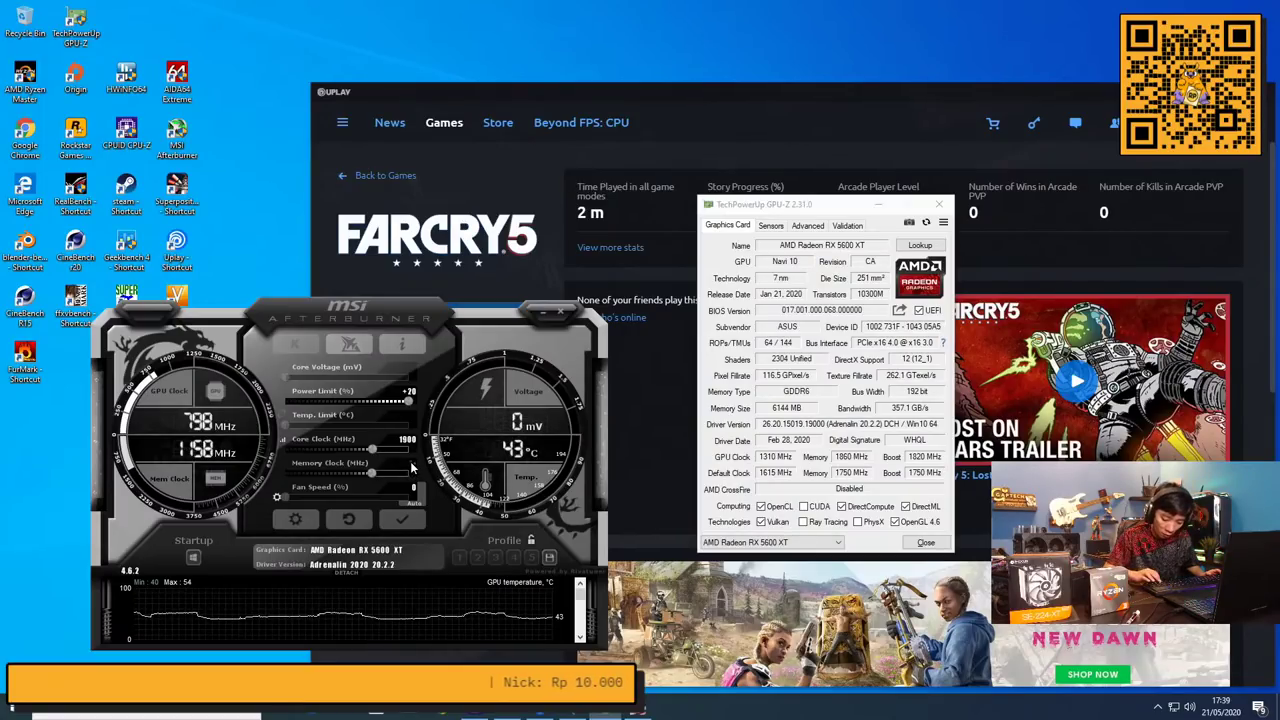
{"action": "type", "text": "1875"}
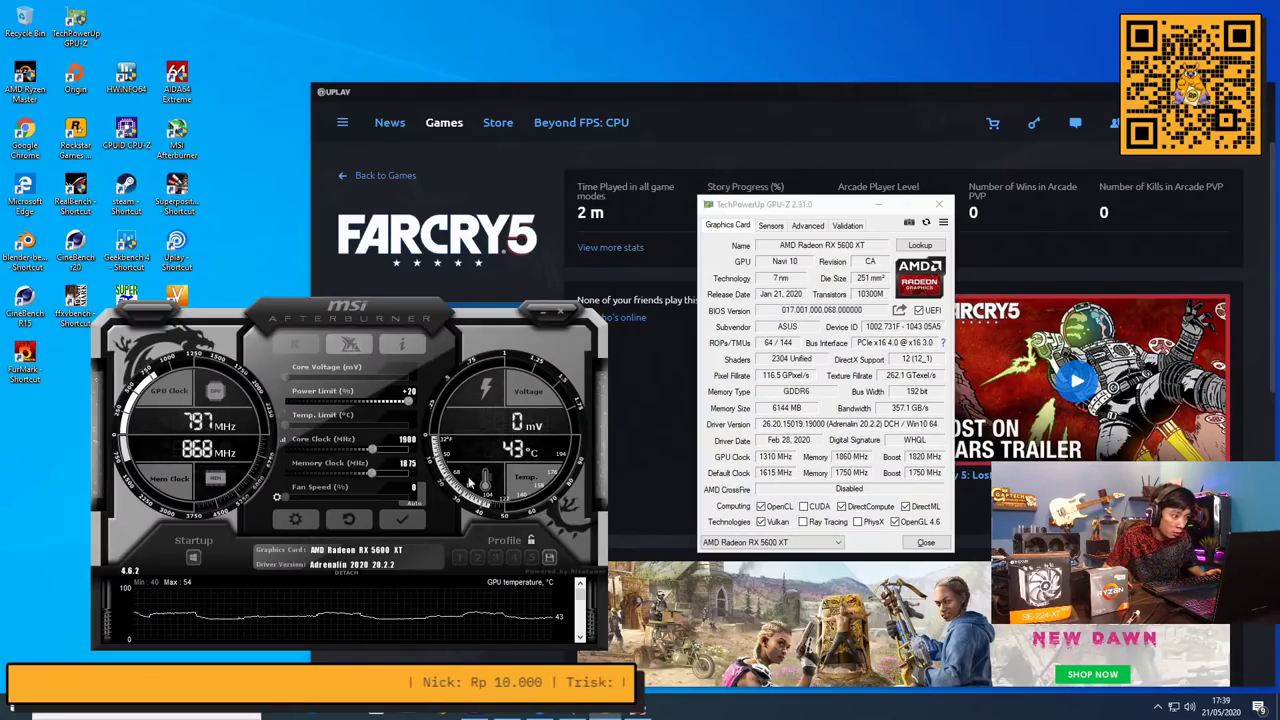
{"action": "key", "text": "Return"}
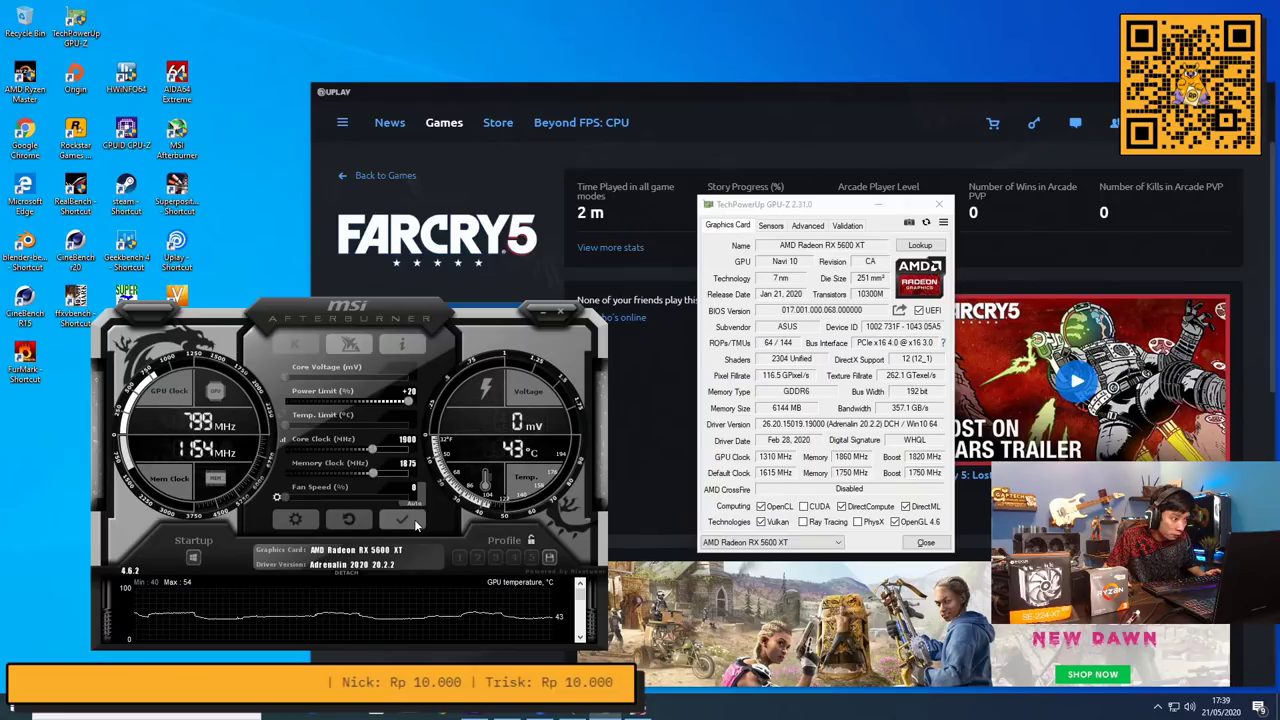
{"action": "left_click", "coordinate": [401, 519]}
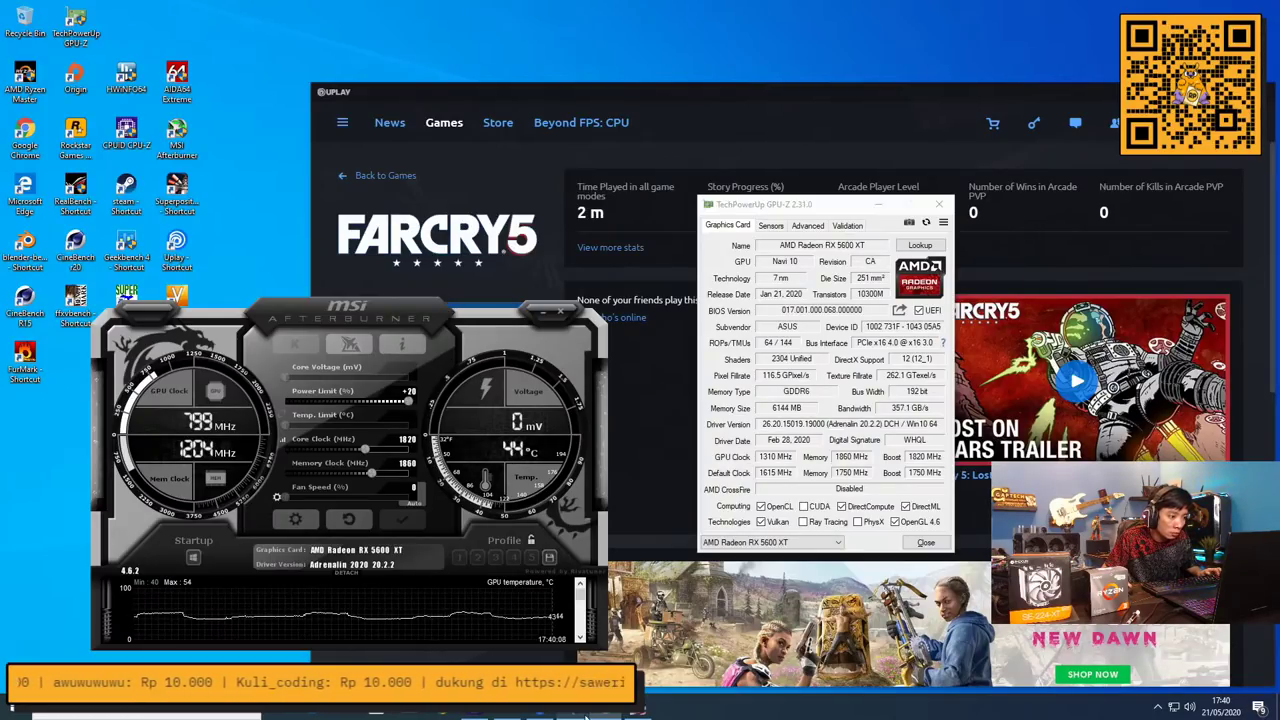
Switch back to Far Cry 5, leave the old results, rerun the built-in benchmark, and exit its results
{"action": "key", "text": "alt+Tab"}
{"action": "key", "text": "alt+Tab"}
{"action": "key", "text": "alt+Tab"}
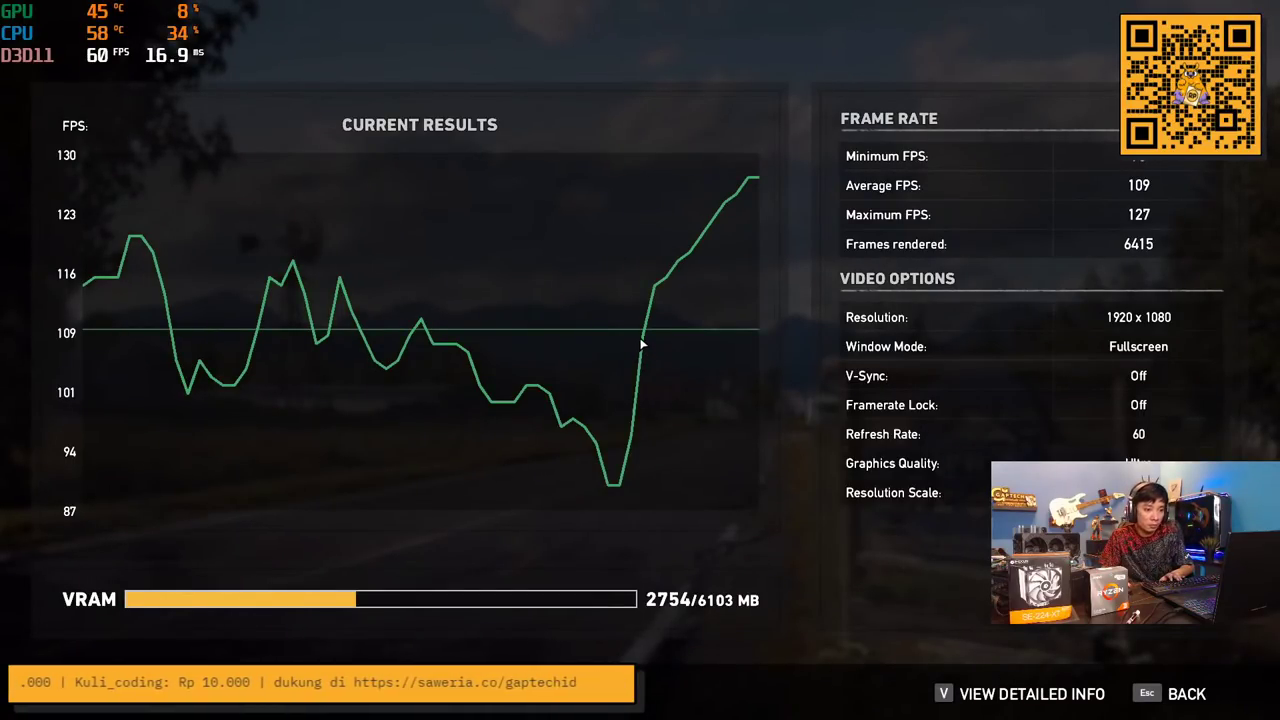
{"action": "key", "text": "Escape"}
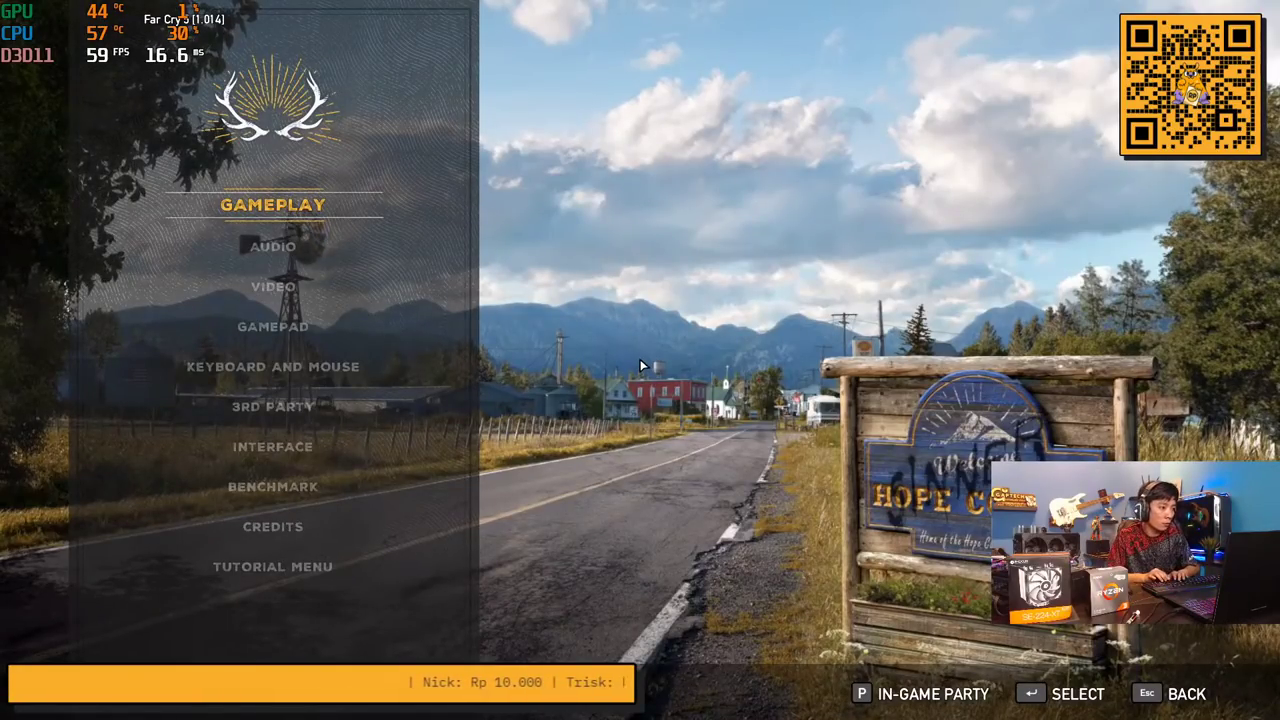
{"action": "left_click", "coordinate": [311, 494]}
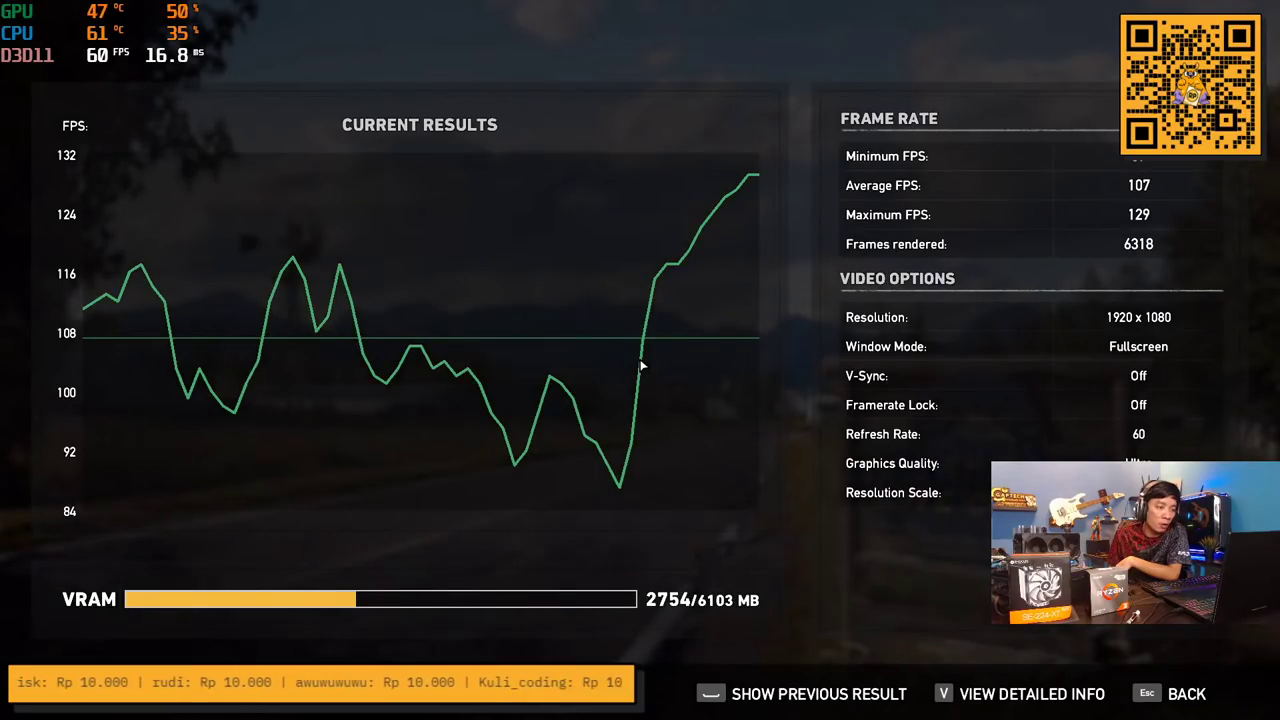
{"action": "key", "text": "Escape"}
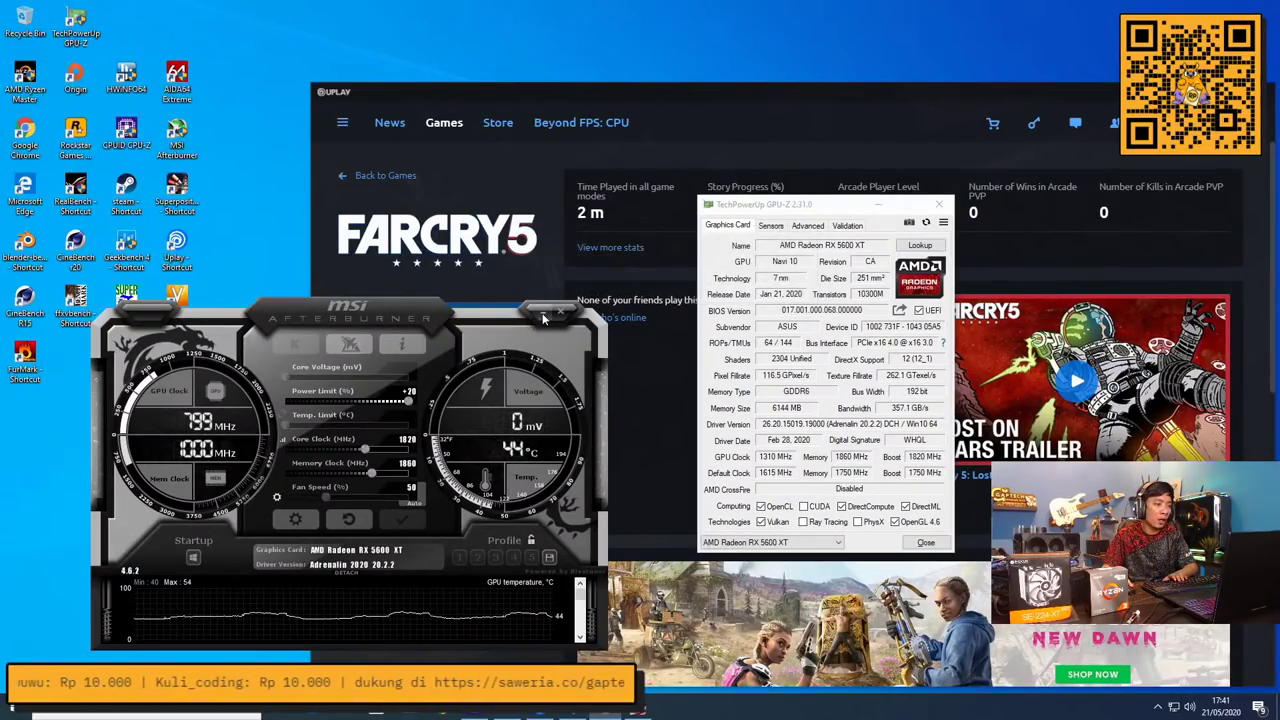
Bring MSI Afterburner back to the front and reset the graphics card's settings to their defaults
{"action": "left_click", "coordinate": [541, 314]}
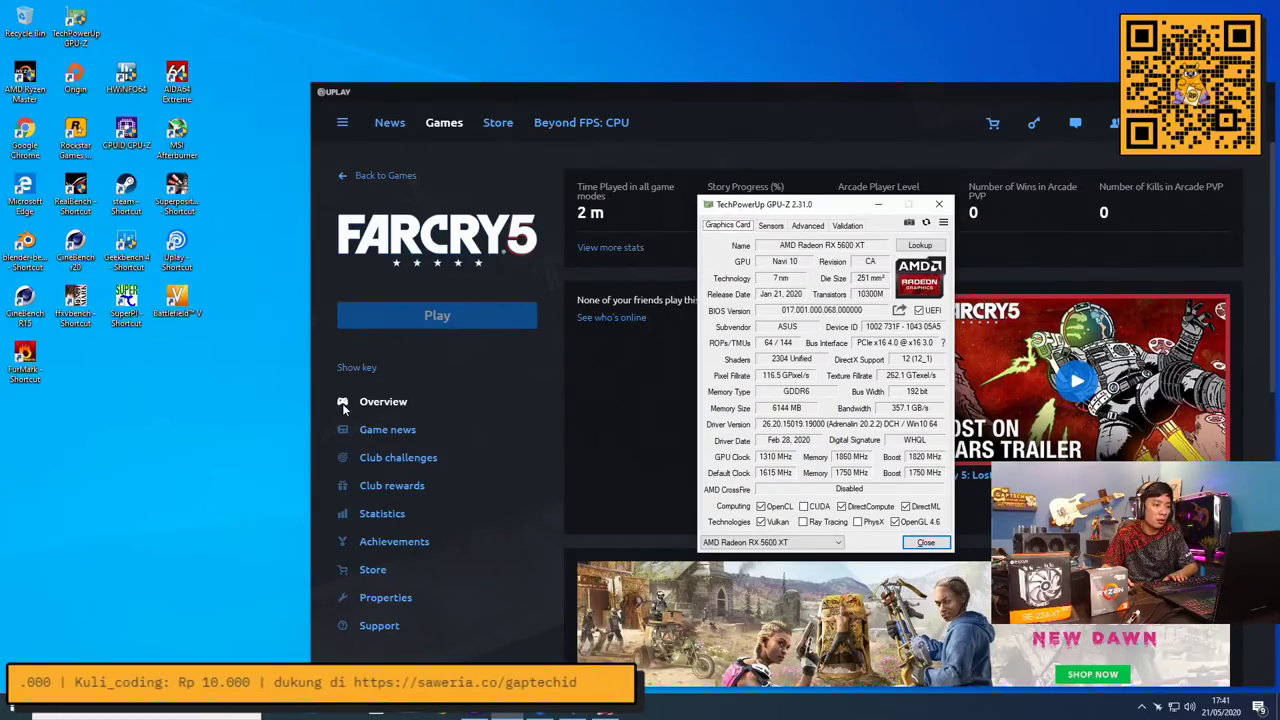
{"action": "key", "text": "alt+Tab"}
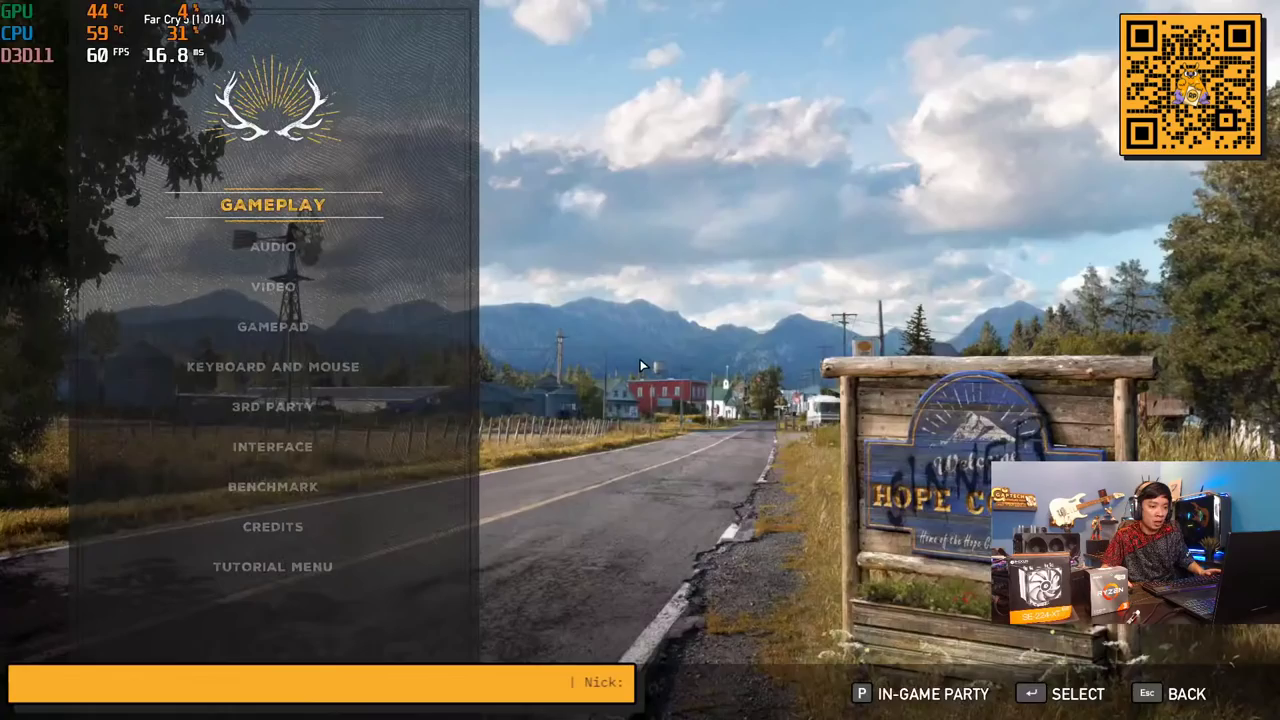
{"action": "key", "text": "alt+Tab"}
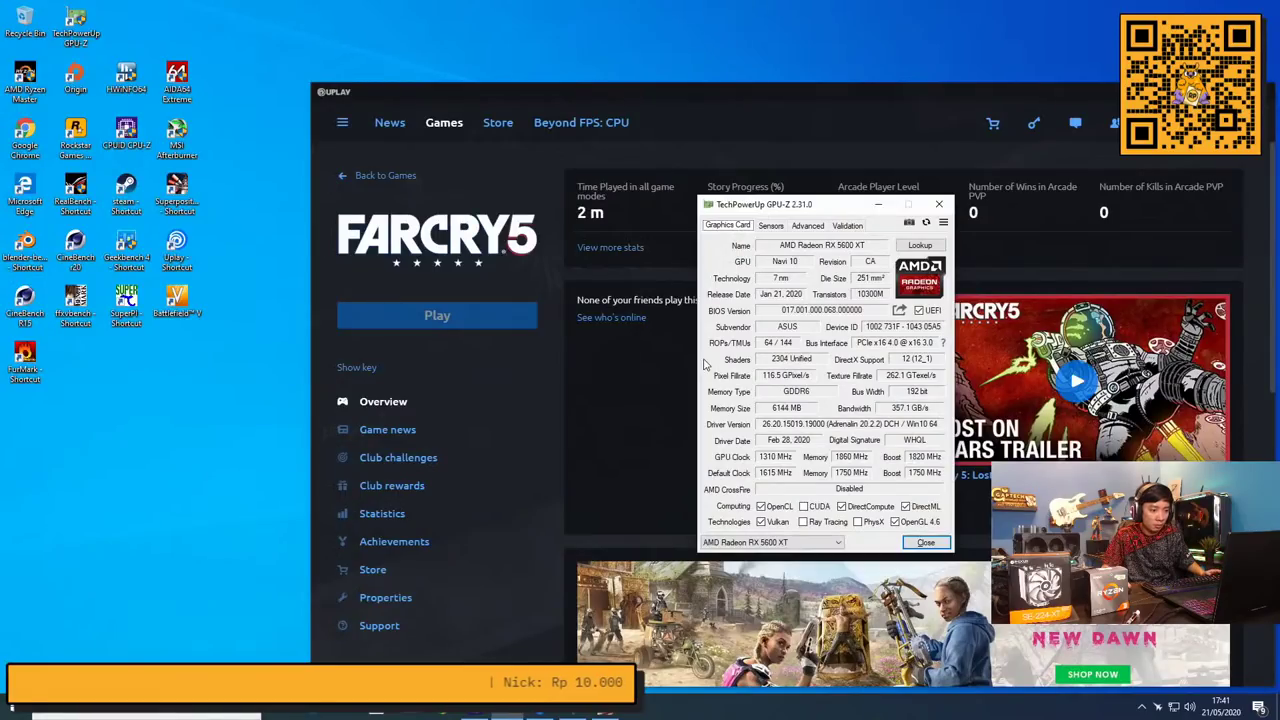
{"action": "left_click", "coordinate": [1157, 706]}
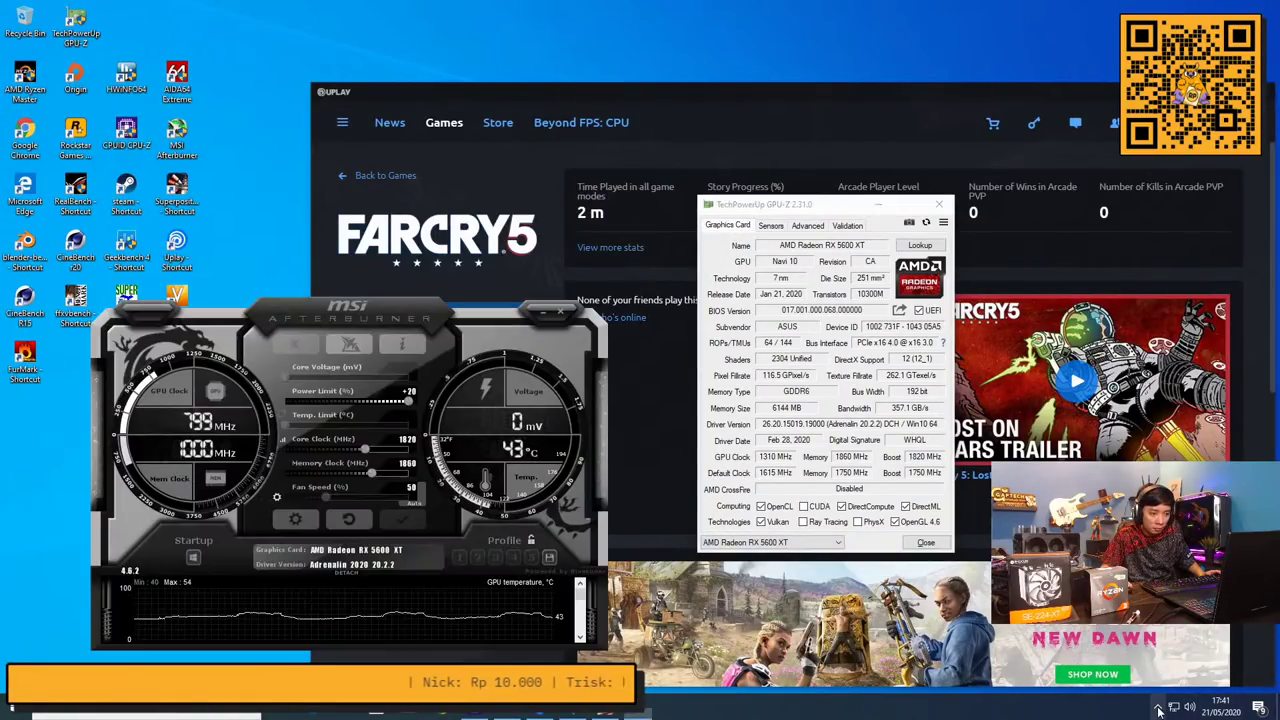
{"action": "left_click", "coordinate": [1157, 706]}
{"action": "left_click", "coordinate": [348, 521]}
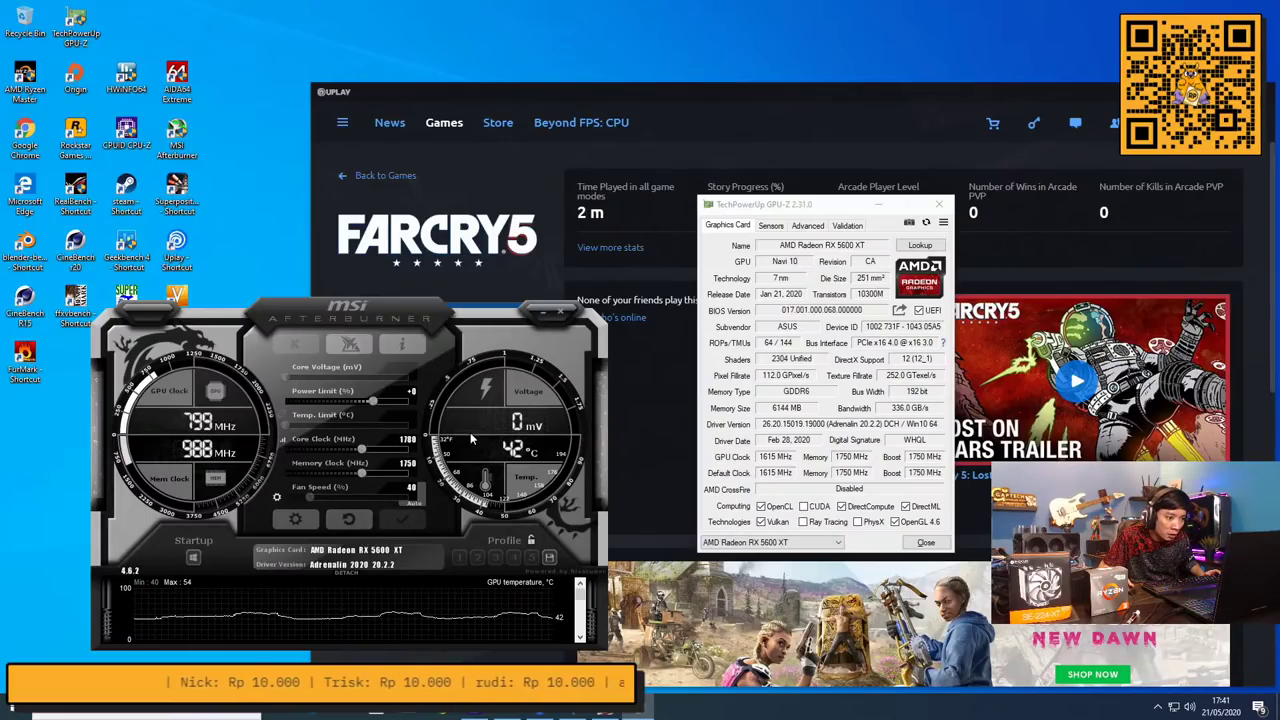
Minimize MSI Afterburner and open AMD Radeon Software from the desktop
{"action": "left_click", "coordinate": [541, 315]}
{"action": "right_click", "coordinate": [199, 392]}
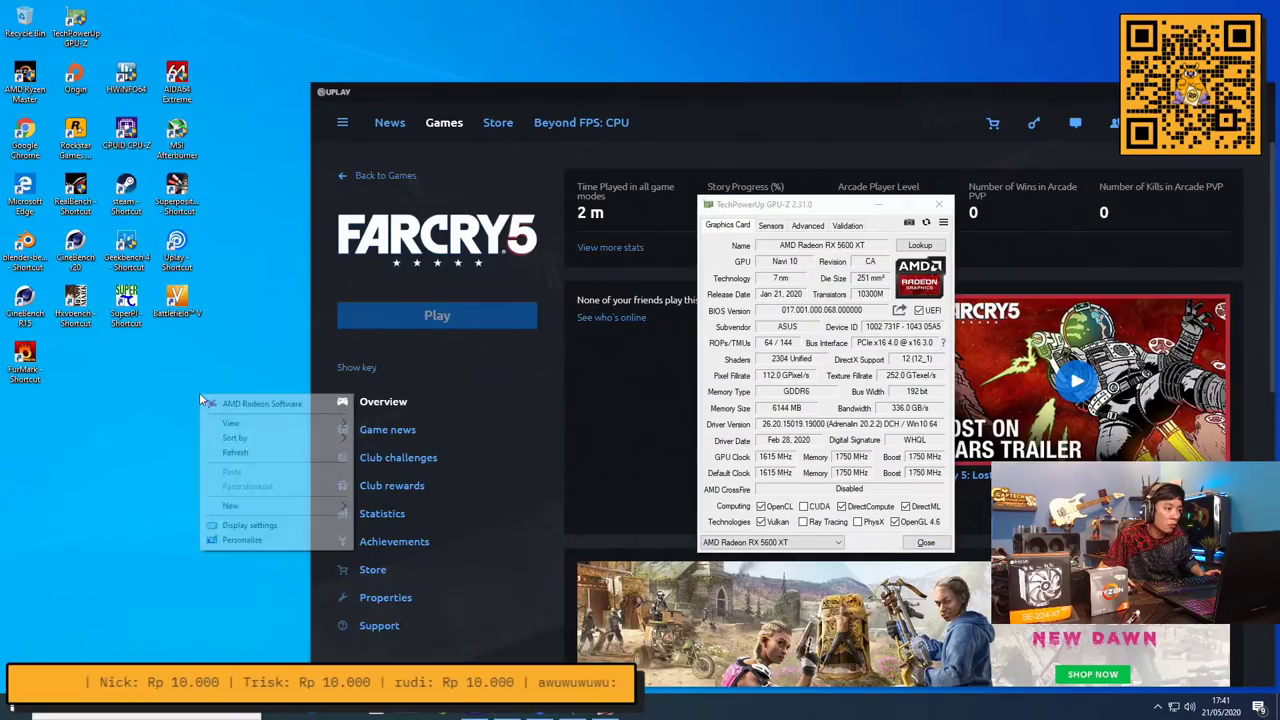
{"action": "left_click", "coordinate": [218, 404]}
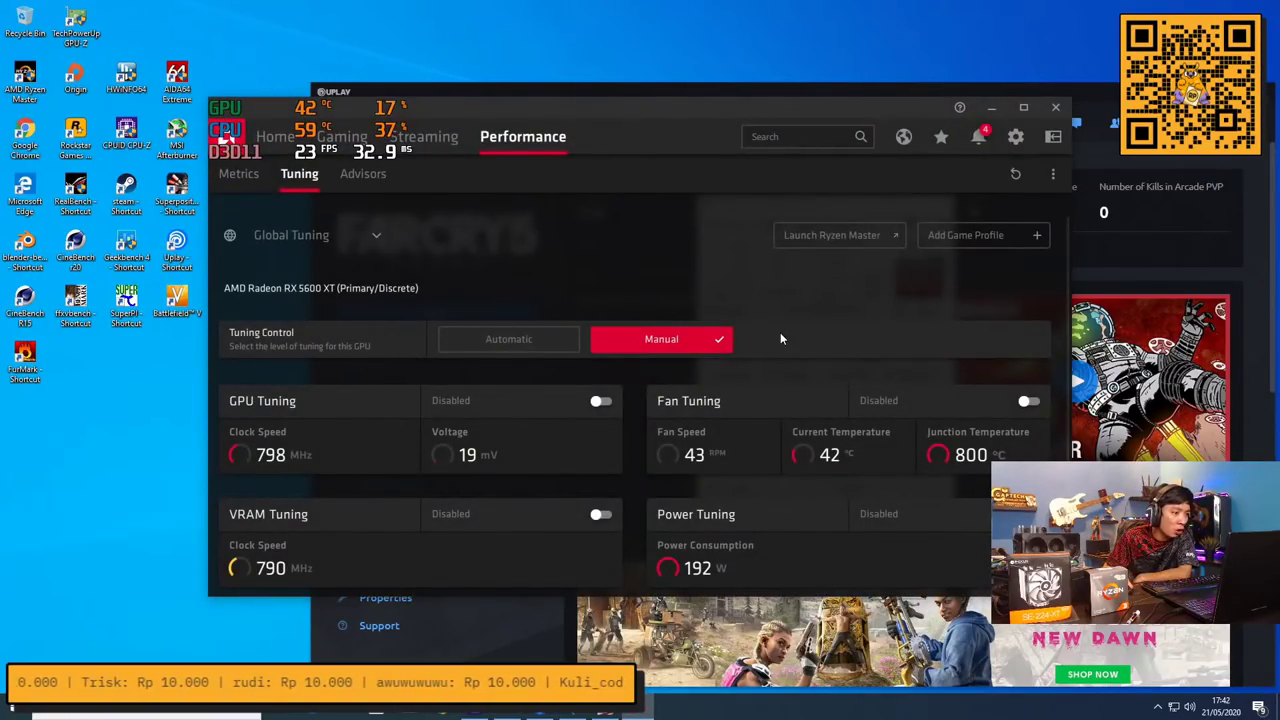
Enable GPU Tuning with Advanced Control for the RX 5600 XT and expand the curve's Fine Tuning Controls
{"action": "left_click_drag", "start_coordinate": [686, 108], "coordinate": [631, 57]}
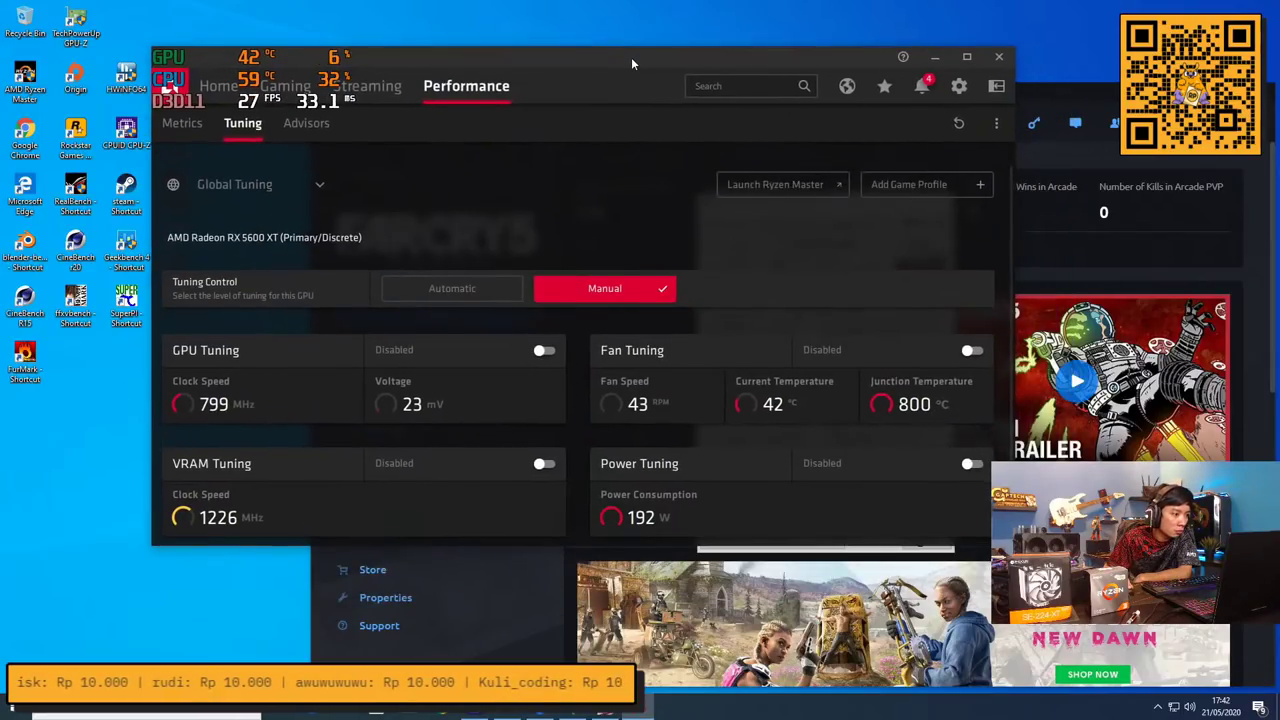
{"action": "scroll", "coordinate": [723, 299], "scroll_direction": "down", "scroll_amount": 1}
{"action": "left_click", "coordinate": [545, 303]}
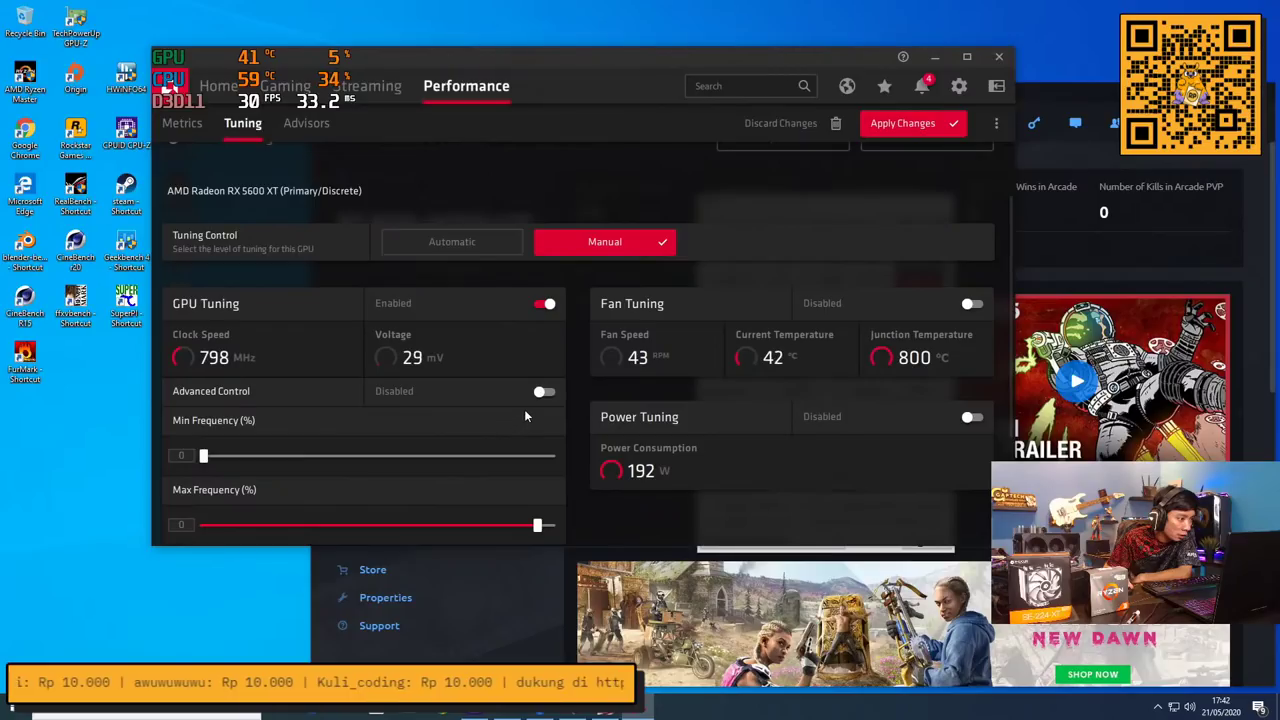
{"action": "left_click", "coordinate": [541, 392]}
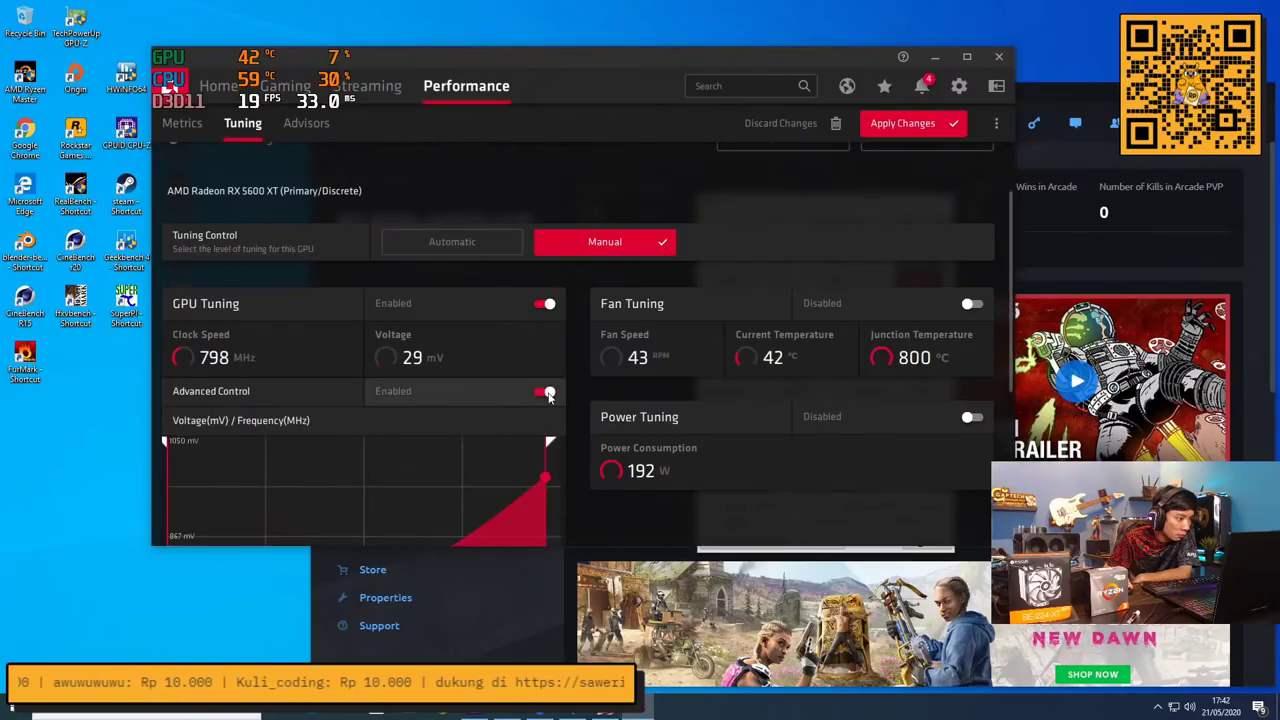
{"action": "scroll", "coordinate": [790, 470], "scroll_direction": "down", "scroll_amount": 2}
{"action": "scroll", "coordinate": [790, 477], "scroll_direction": "down", "scroll_amount": 2}
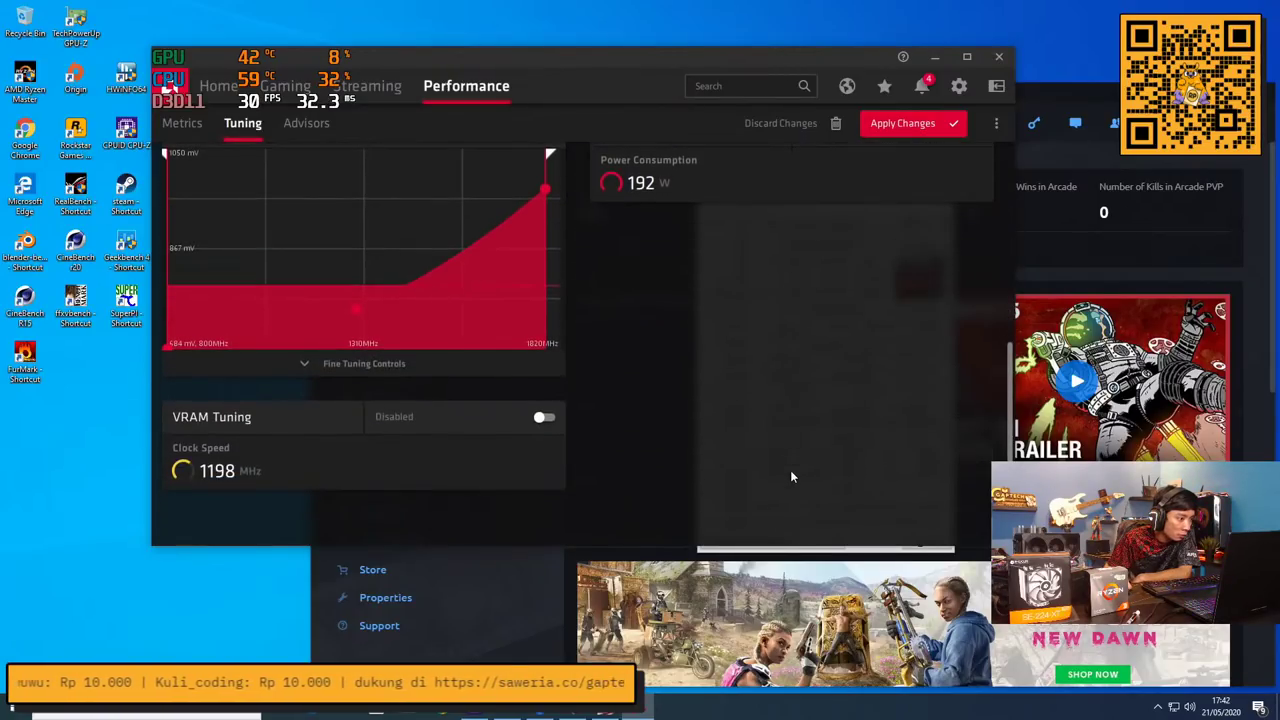
{"action": "left_click", "coordinate": [305, 365]}
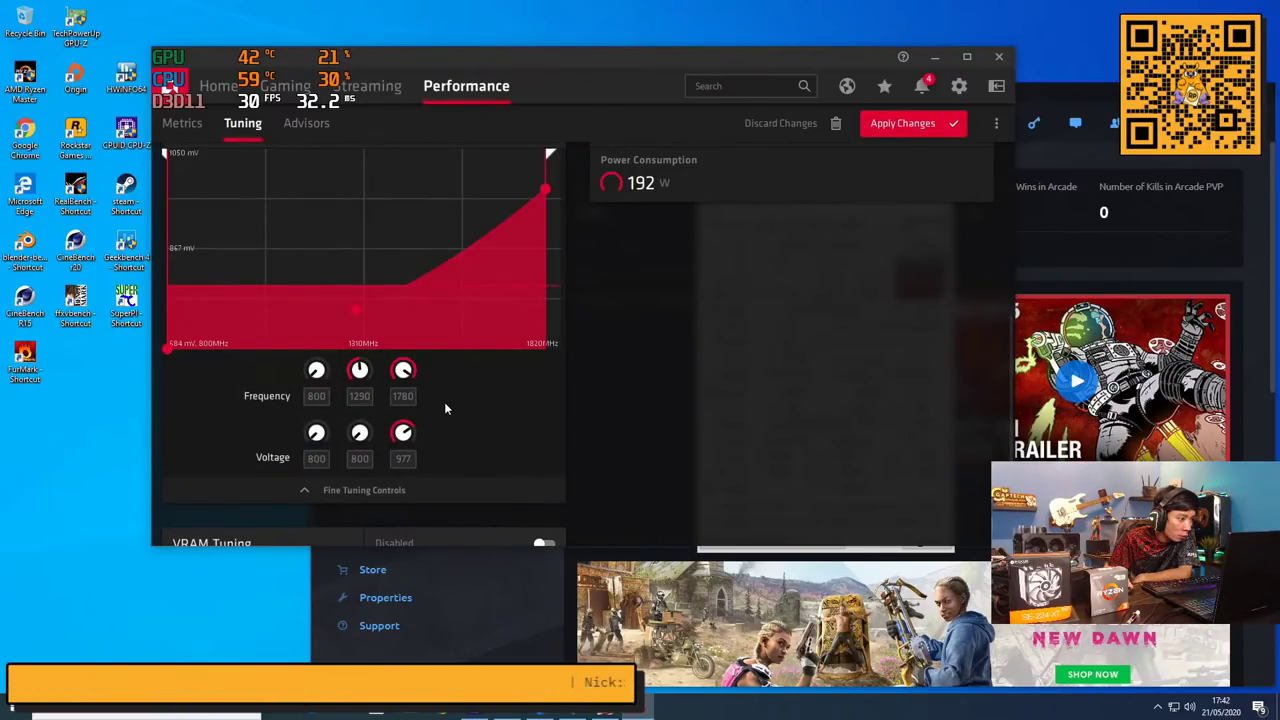
Try to set the highest frequency point of the GPU voltage/frequency curve to 1900 MHz
{"action": "left_click", "coordinate": [410, 396]}
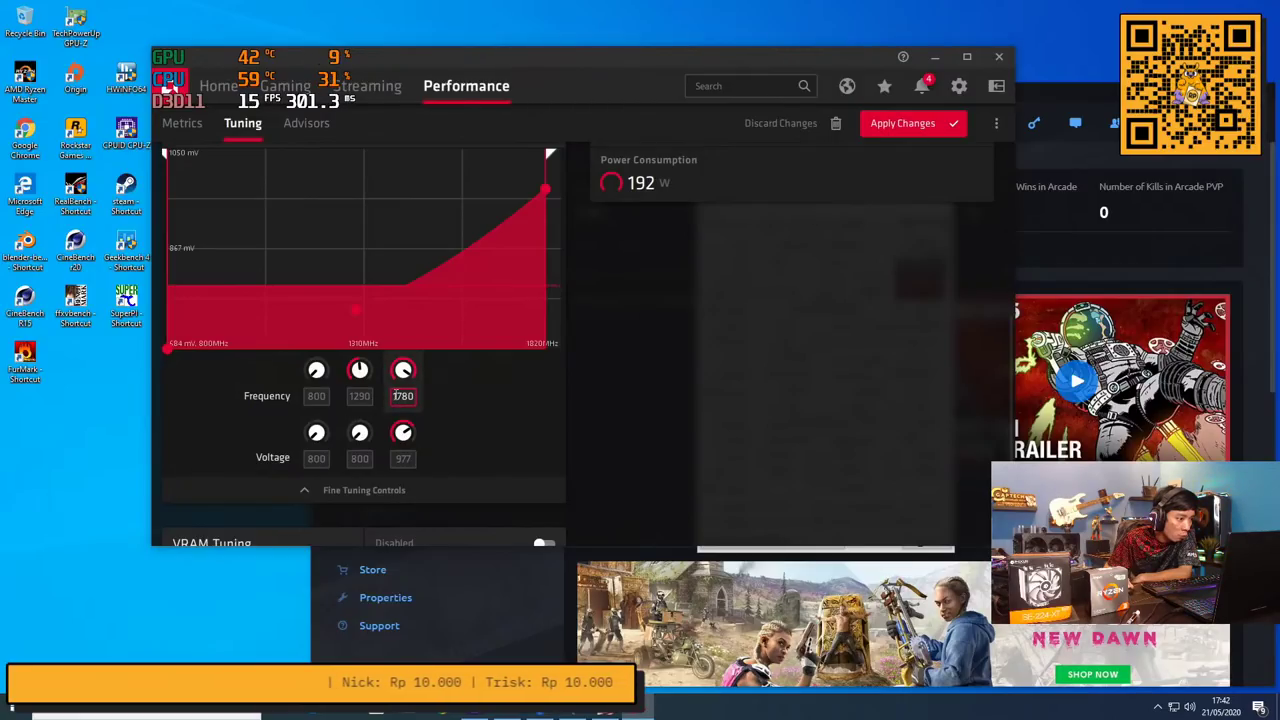
{"action": "double_click", "coordinate": [400, 396]}
{"action": "type", "text": "1900"}
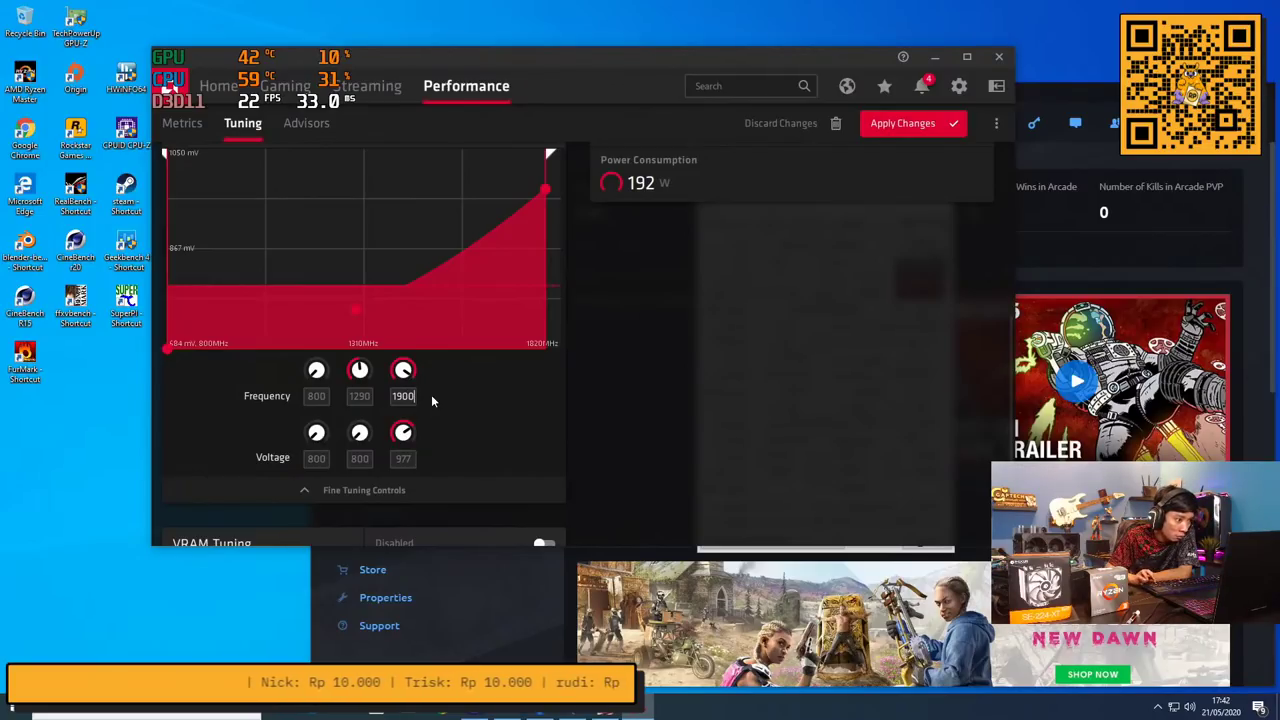
{"action": "key", "text": "Return"}
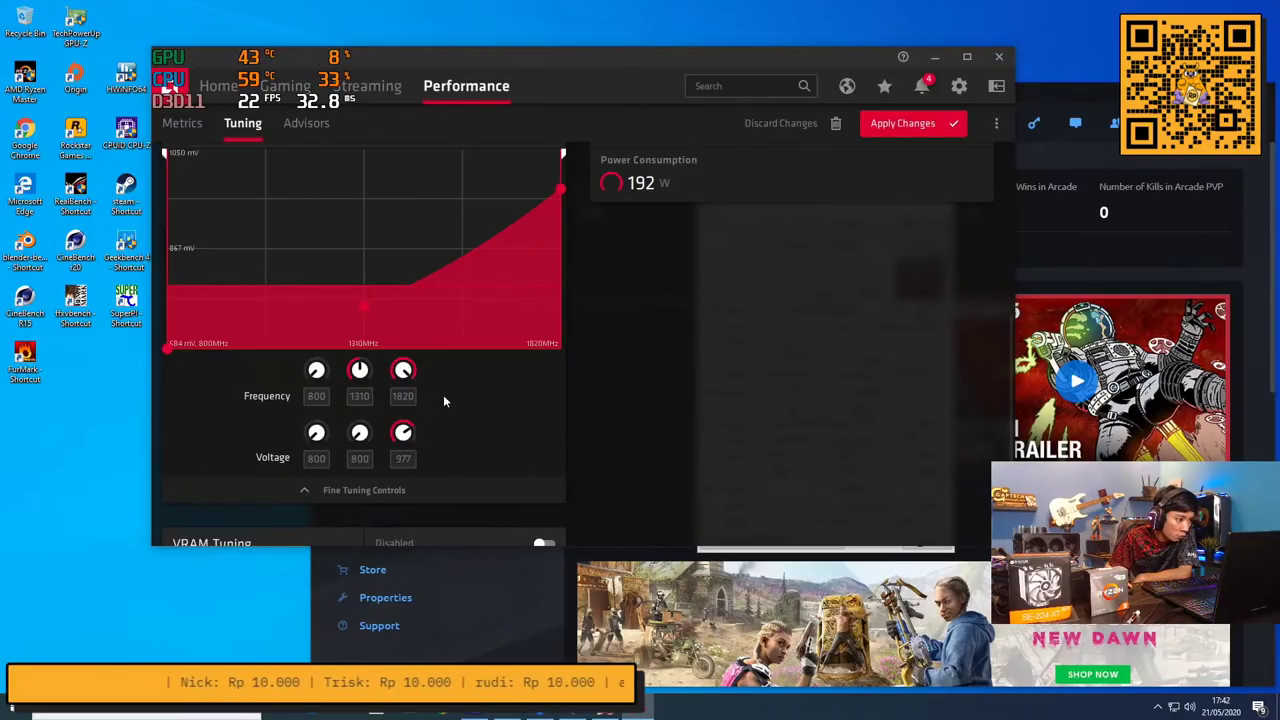
Glance at GPU-Z, return to Radeon Software, and try to set the highest curve point's voltage to 1100 mV
{"action": "scroll", "coordinate": [624, 421], "scroll_direction": "up", "scroll_amount": 3}
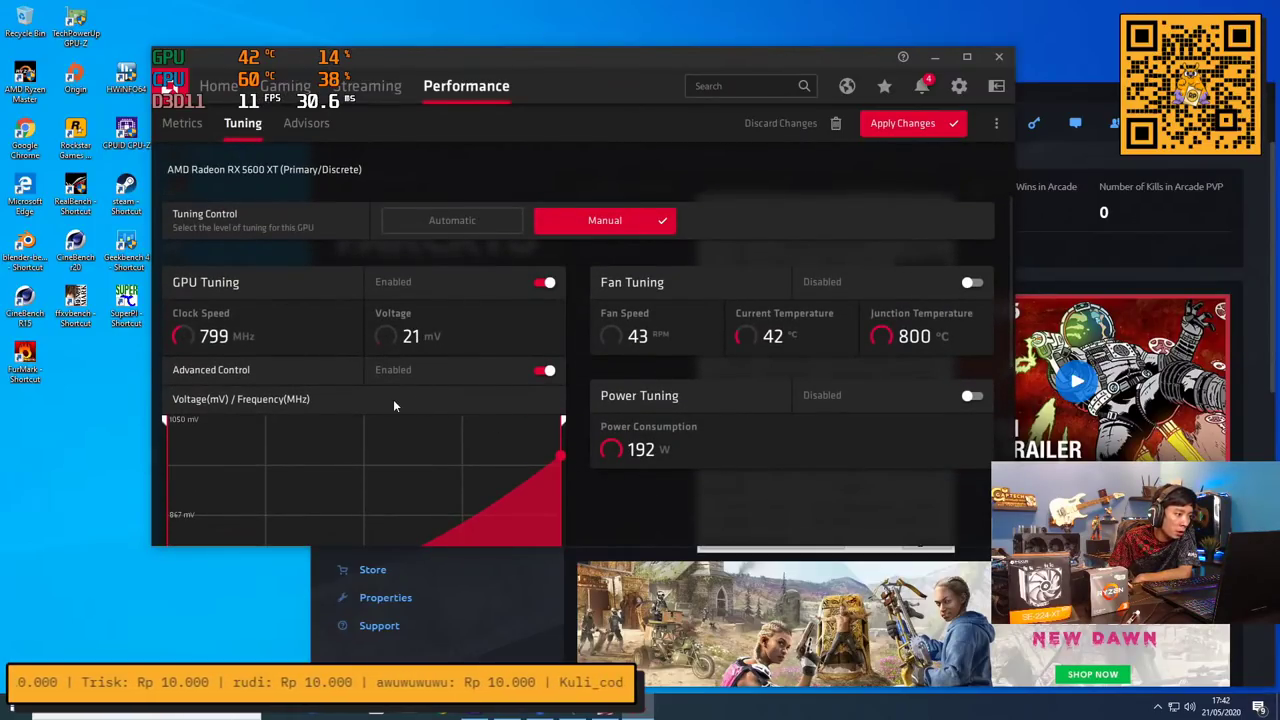
{"action": "scroll", "coordinate": [648, 488], "scroll_direction": "down", "scroll_amount": 5}
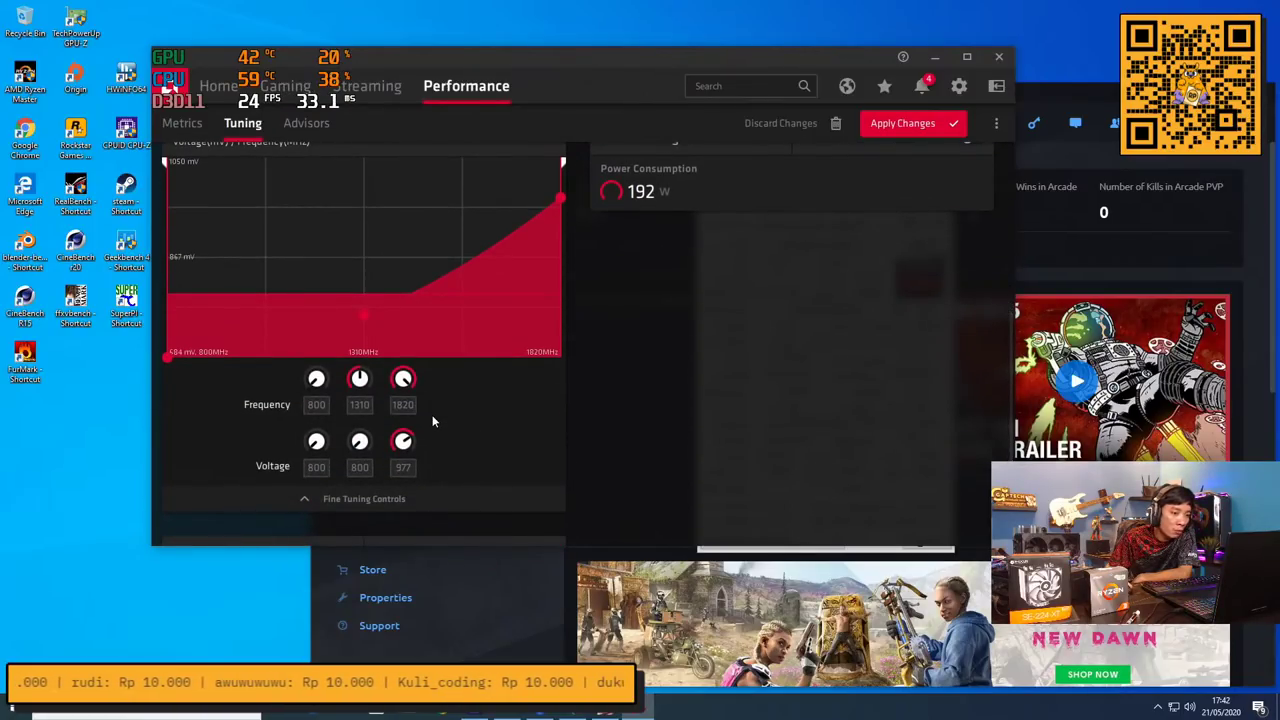
{"action": "scroll", "coordinate": [432, 421], "scroll_direction": "down", "scroll_amount": 3}
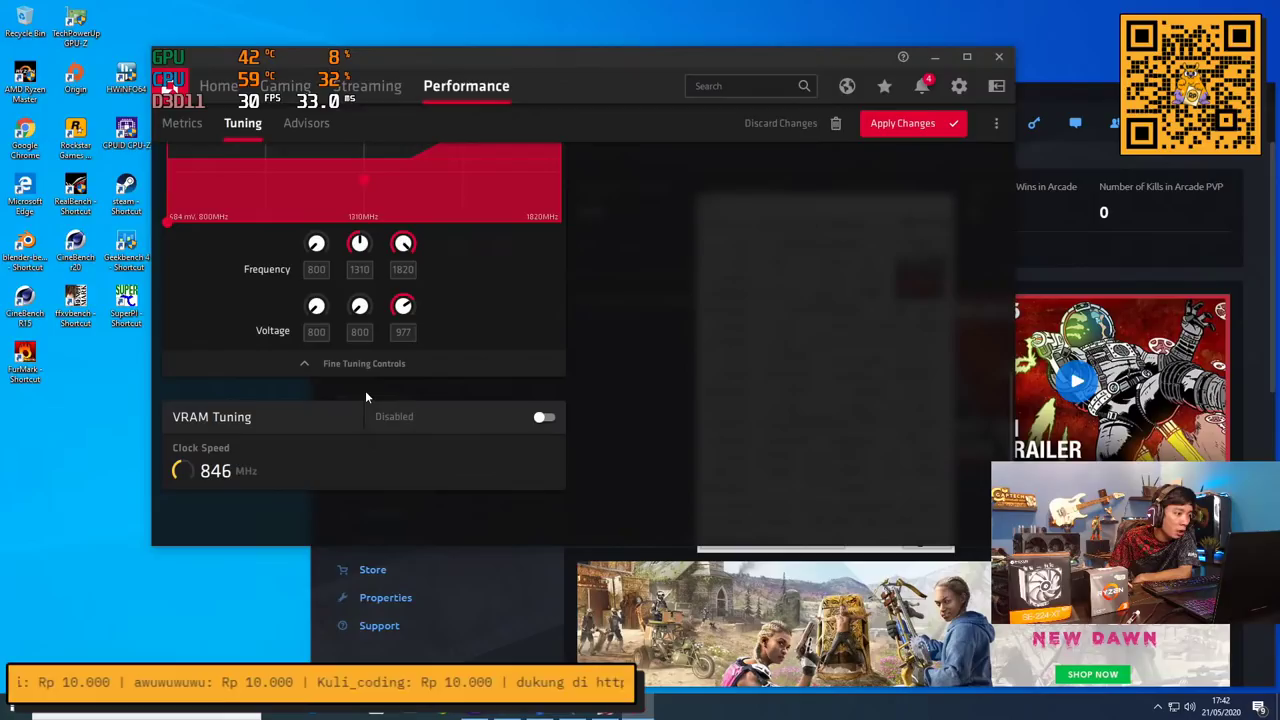
{"action": "key", "text": "alt+Tab"}
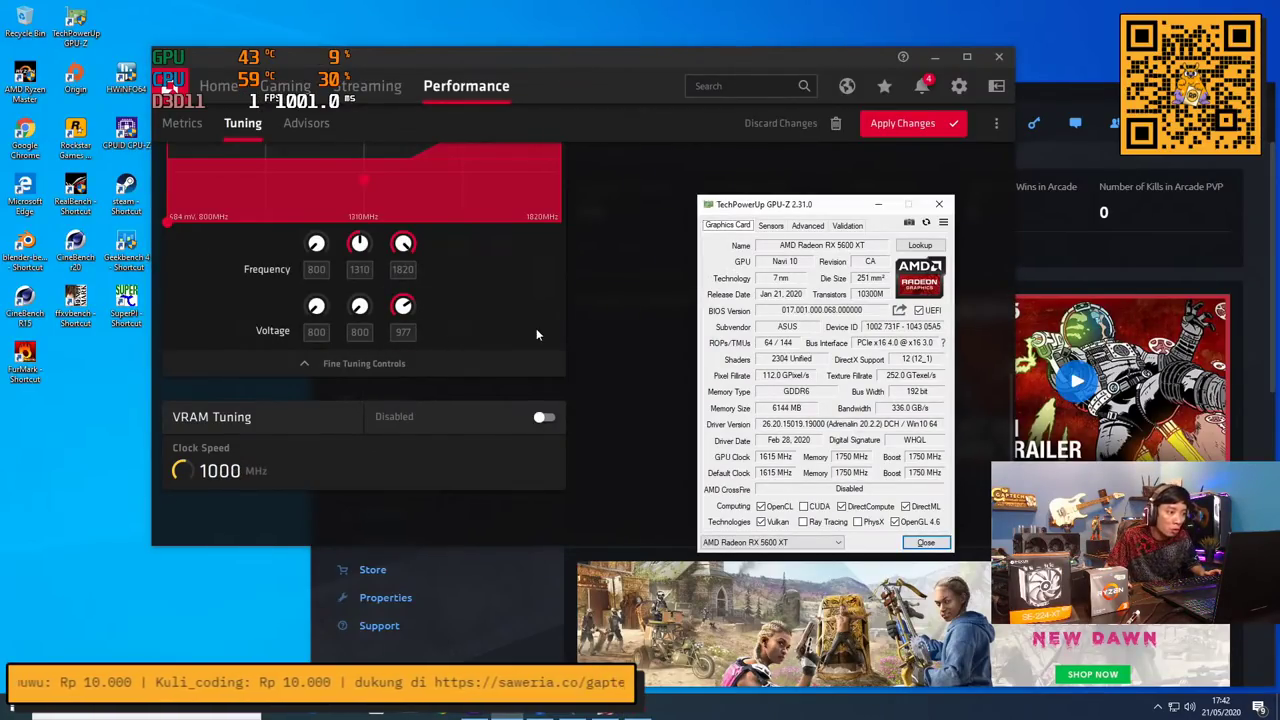
{"action": "left_click", "coordinate": [584, 296]}
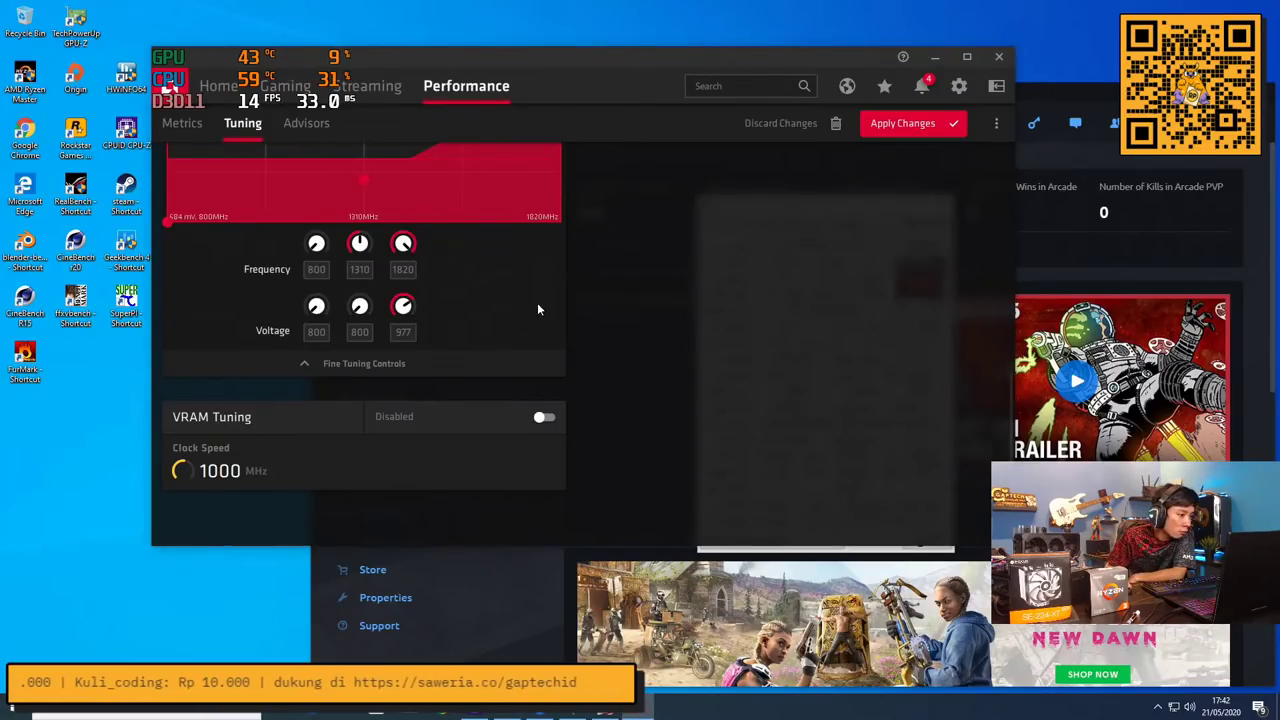
{"action": "left_click", "coordinate": [413, 332]}
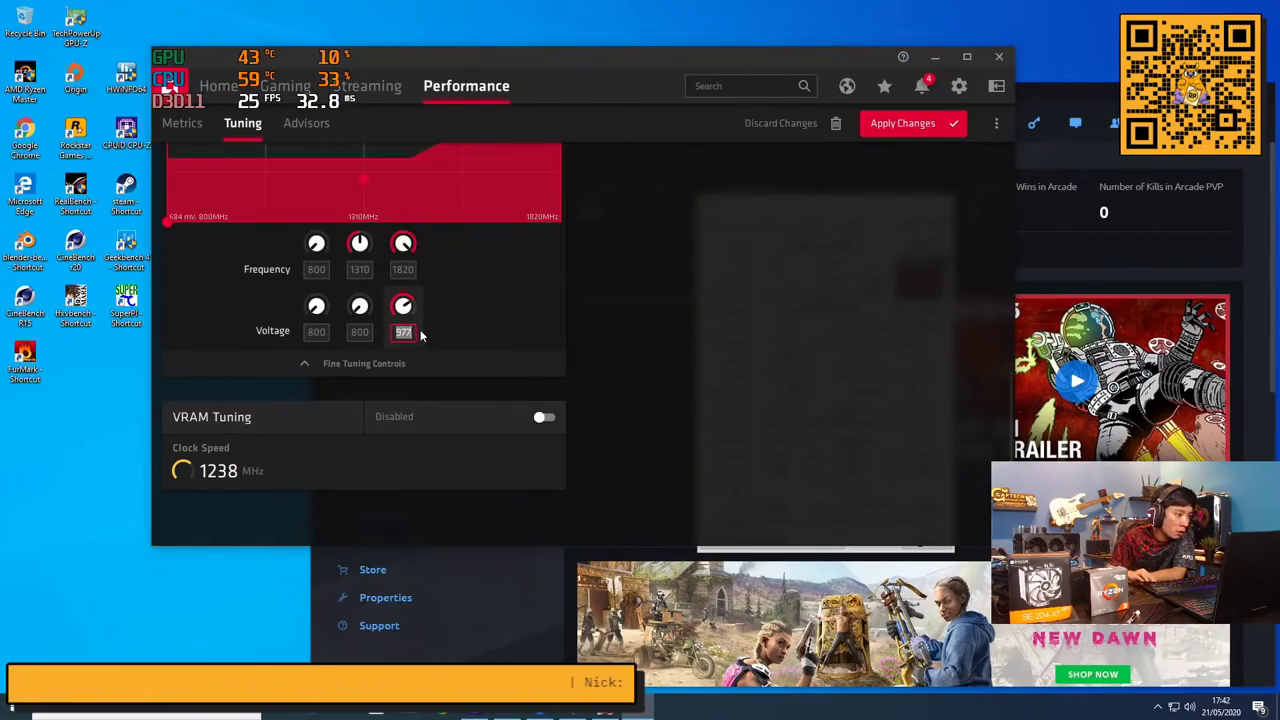
{"action": "type", "text": "1100"}
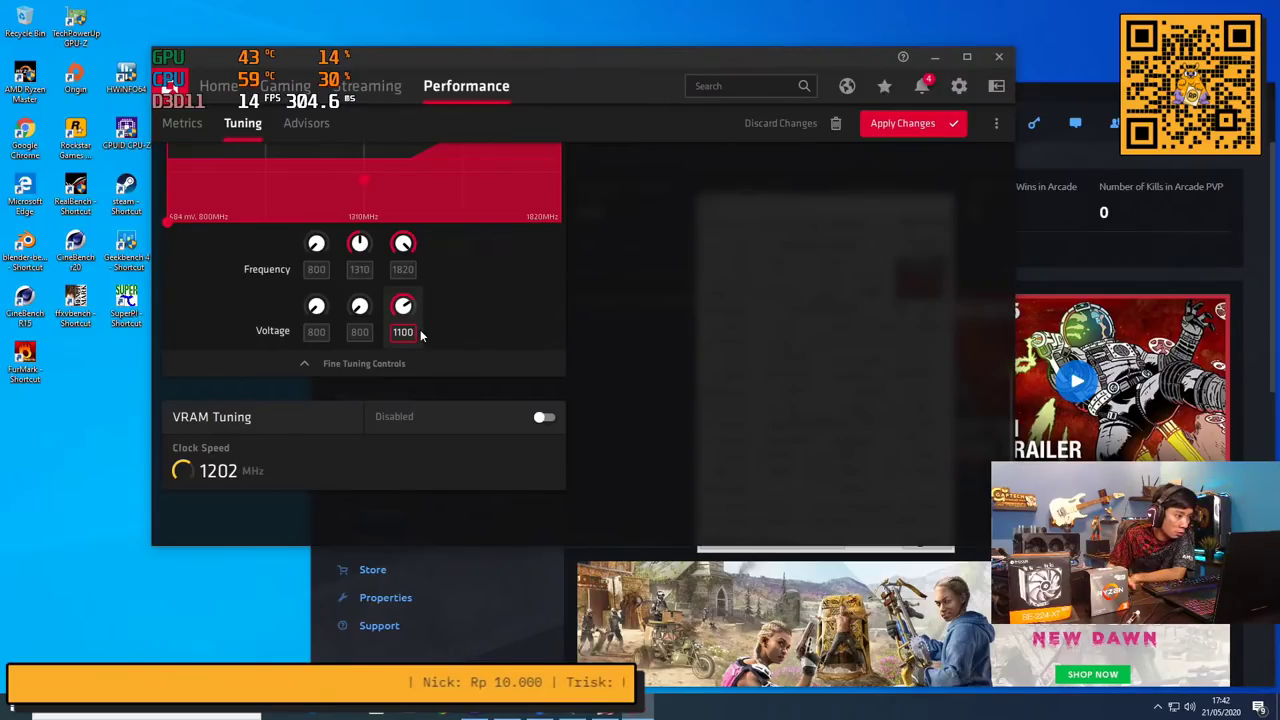
{"action": "key", "text": "Return"}
Try again to set the highest GPU frequency point to 1900 MHz with the raised voltage in place
{"action": "scroll", "coordinate": [445, 318], "scroll_direction": "up", "scroll_amount": 3}
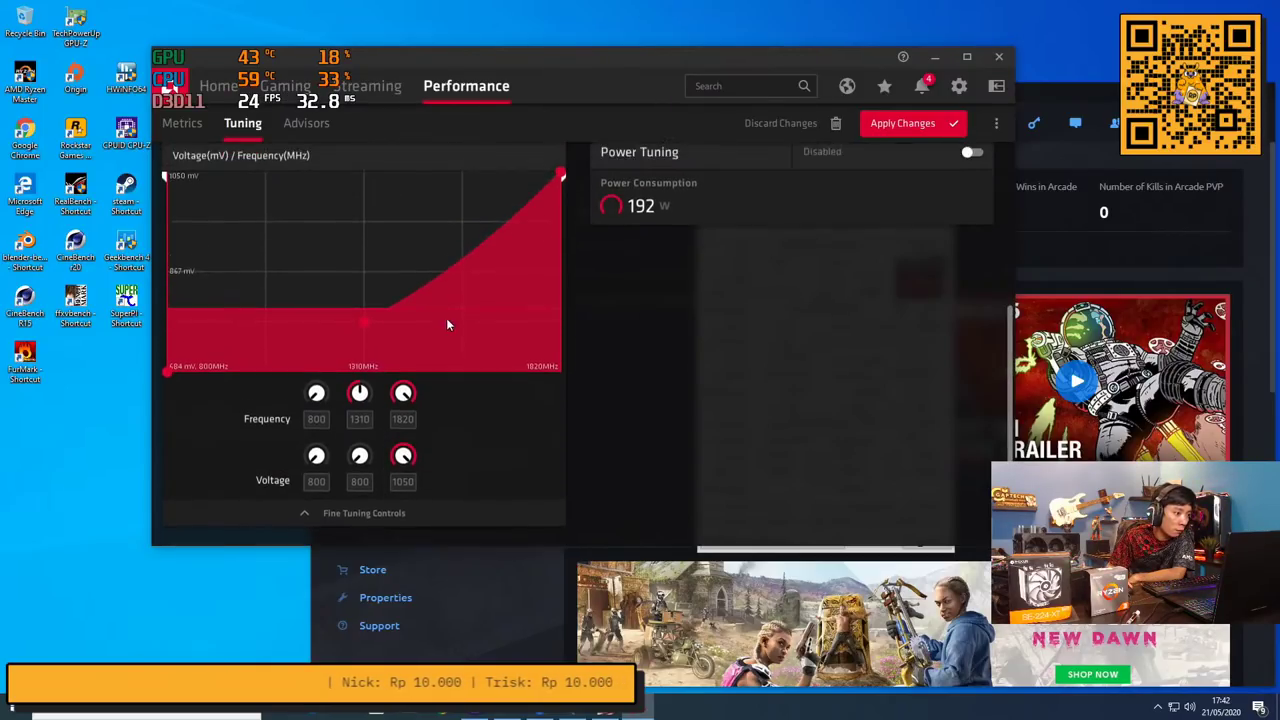
{"action": "left_click", "coordinate": [400, 431]}
{"action": "type", "text": "19"}
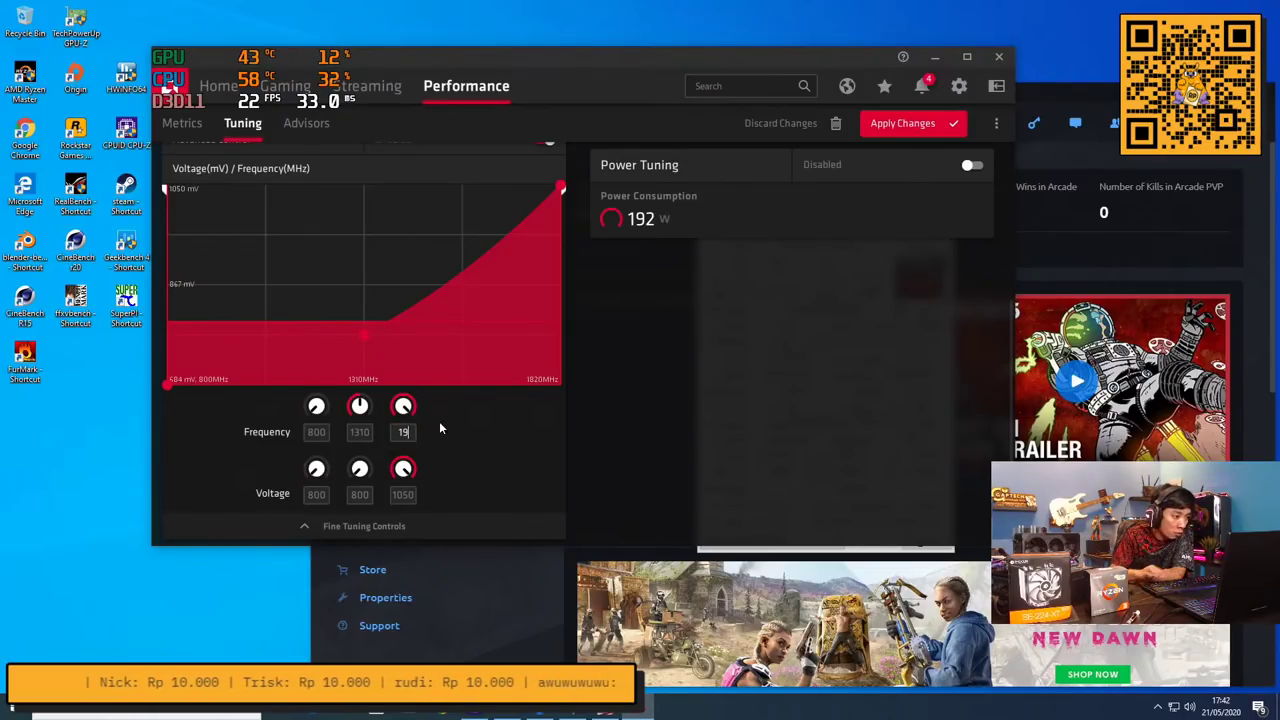
{"action": "type", "text": "00"}
{"action": "key", "text": "Return"}
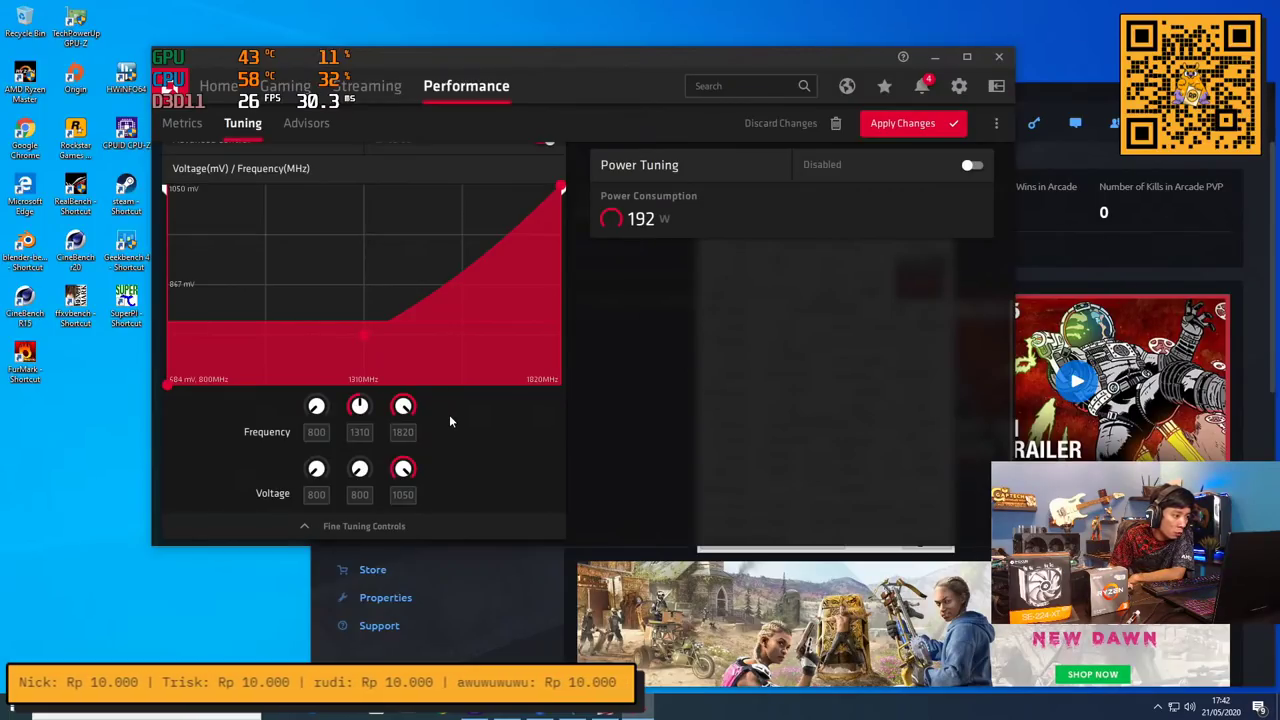
Enable Power Tuning and raise the power limit to 20%
{"action": "scroll", "coordinate": [608, 457], "scroll_direction": "up", "scroll_amount": 5}
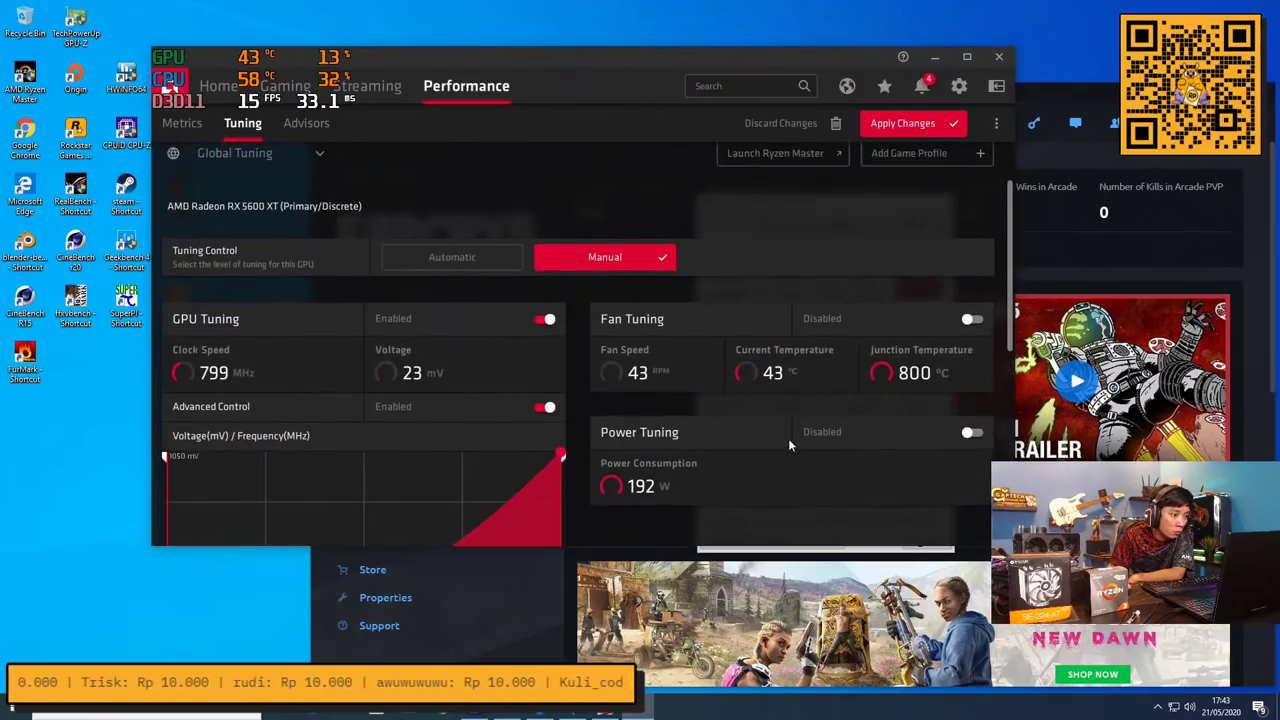
{"action": "left_click", "coordinate": [970, 432]}
{"action": "scroll", "coordinate": [824, 495], "scroll_direction": "down", "scroll_amount": 3}
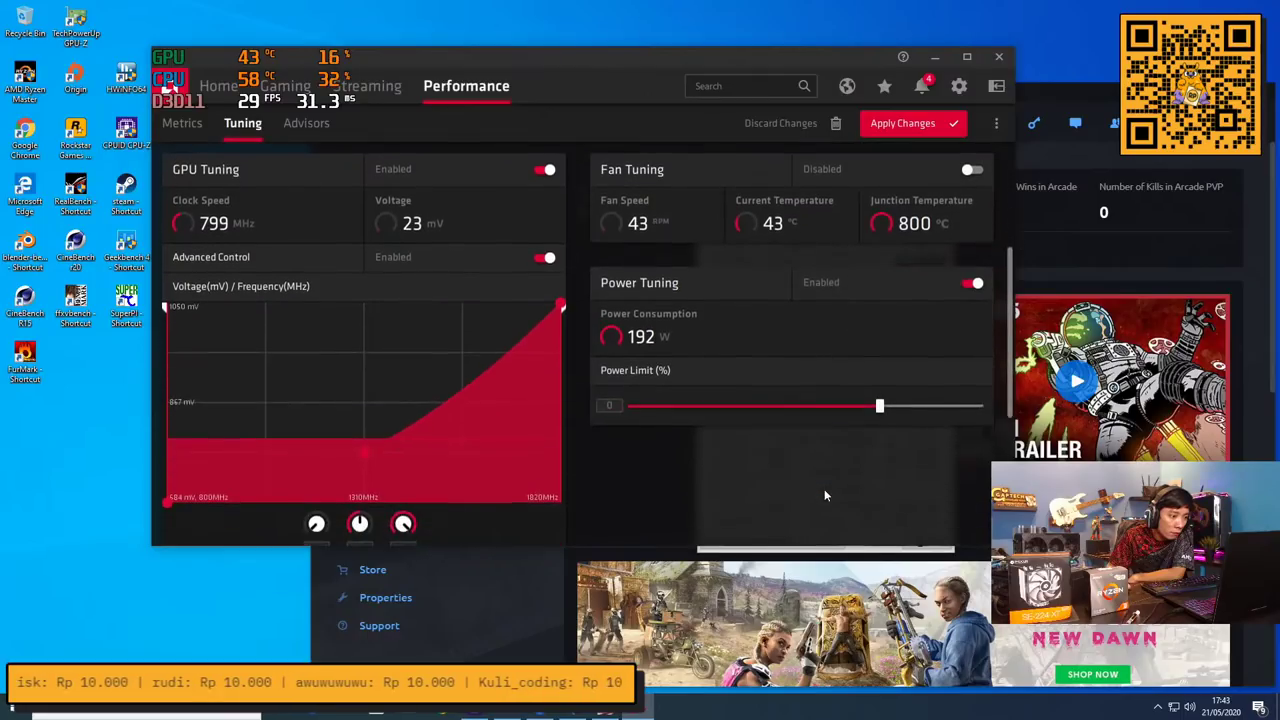
{"action": "left_click_drag", "start_coordinate": [880, 392], "coordinate": [992, 395]}
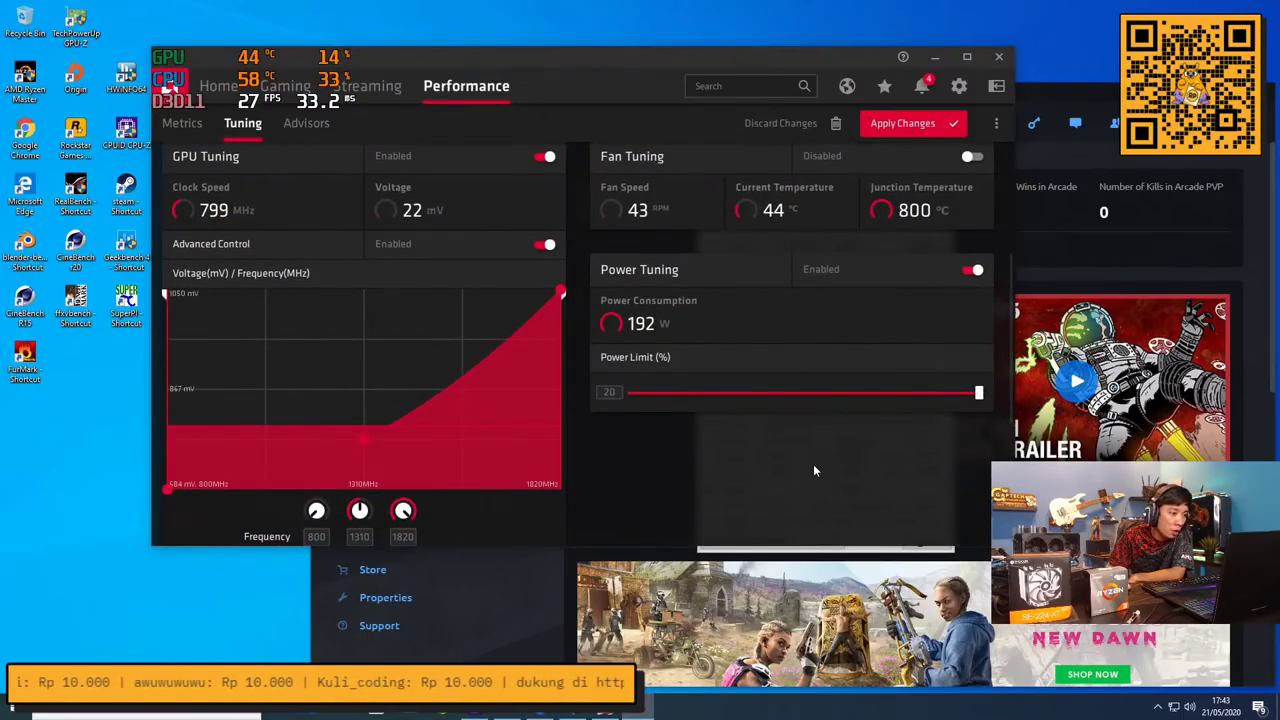
{"action": "scroll", "coordinate": [812, 464], "scroll_direction": "up", "scroll_amount": 3}
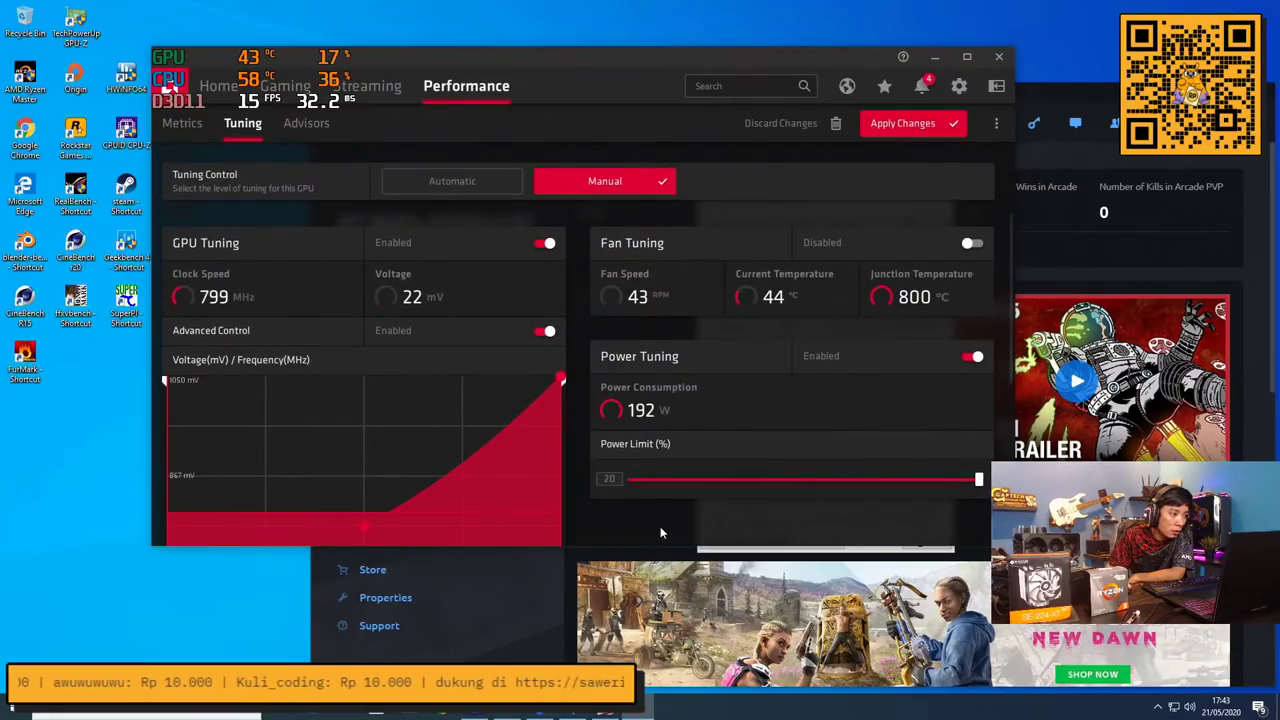
Enable VRAM Tuning with Advanced Control and set the maximum memory frequency to 1860 MHz
{"action": "scroll", "coordinate": [660, 530], "scroll_direction": "down", "scroll_amount": 2}
{"action": "scroll", "coordinate": [660, 530], "scroll_direction": "down", "scroll_amount": 5}
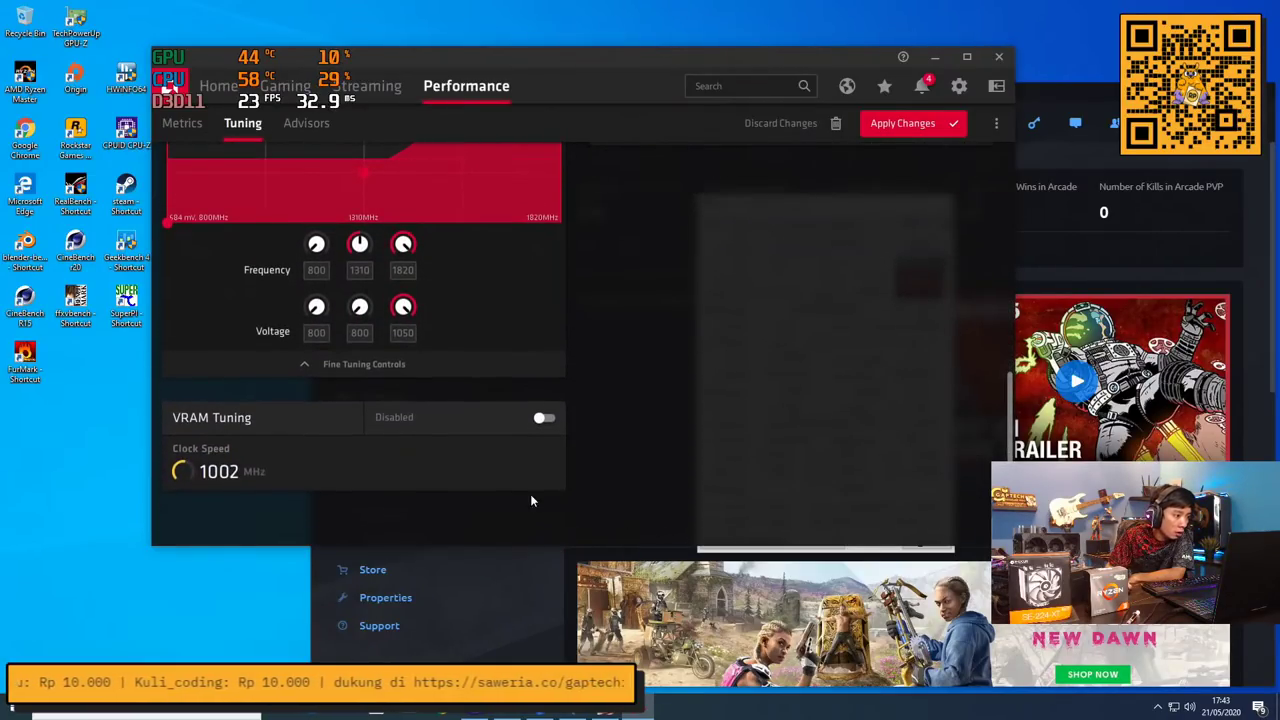
{"action": "left_click", "coordinate": [552, 420]}
{"action": "scroll", "coordinate": [627, 416], "scroll_direction": "down", "scroll_amount": 2}
{"action": "left_click", "coordinate": [546, 406]}
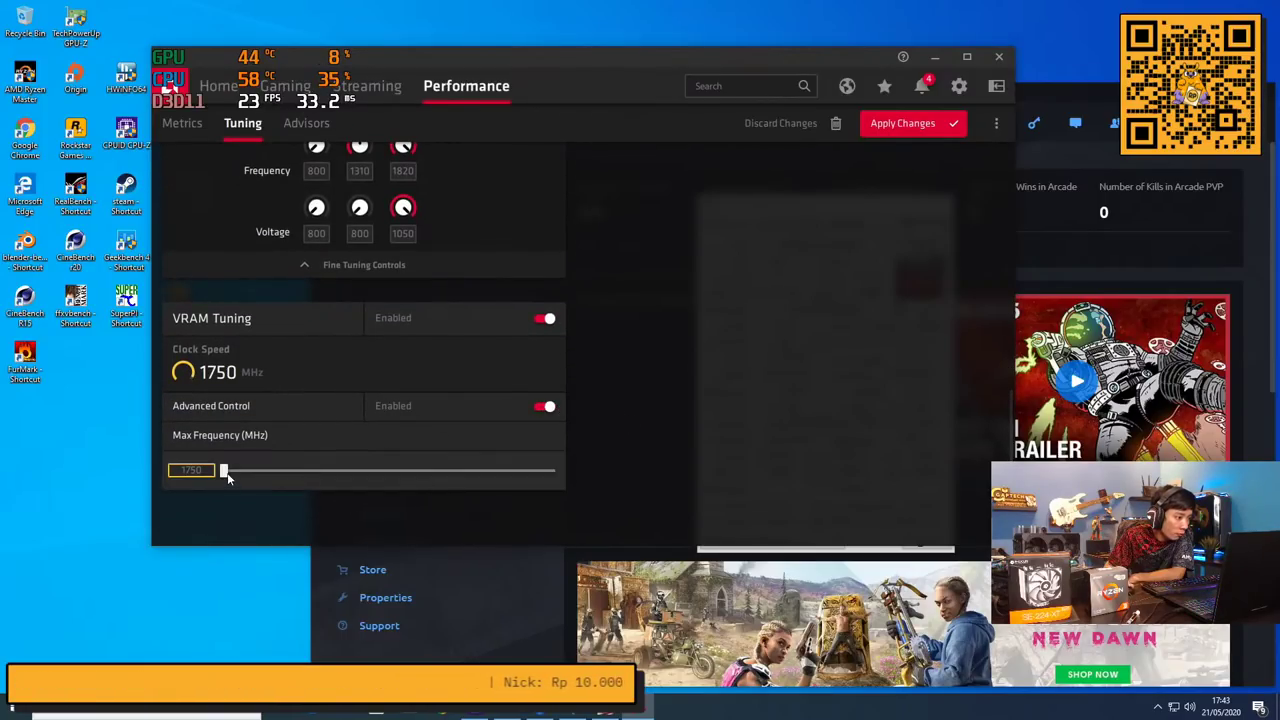
{"action": "left_click_drag", "start_coordinate": [228, 478], "coordinate": [606, 458]}
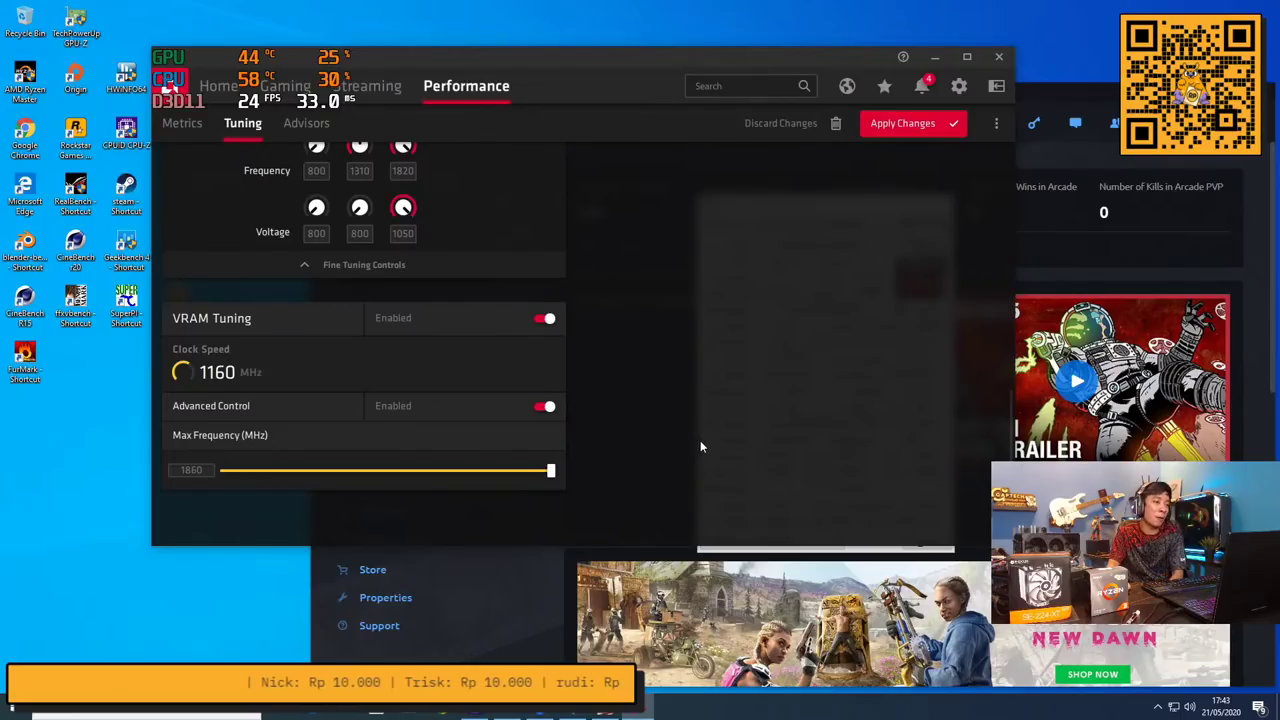
Apply the tuning changes and check the card's GPU, memory and boost clocks in GPU-Z
{"action": "scroll", "coordinate": [700, 440], "scroll_direction": "up", "scroll_amount": 5}
{"action": "scroll", "coordinate": [700, 438], "scroll_direction": "up", "scroll_amount": 3}
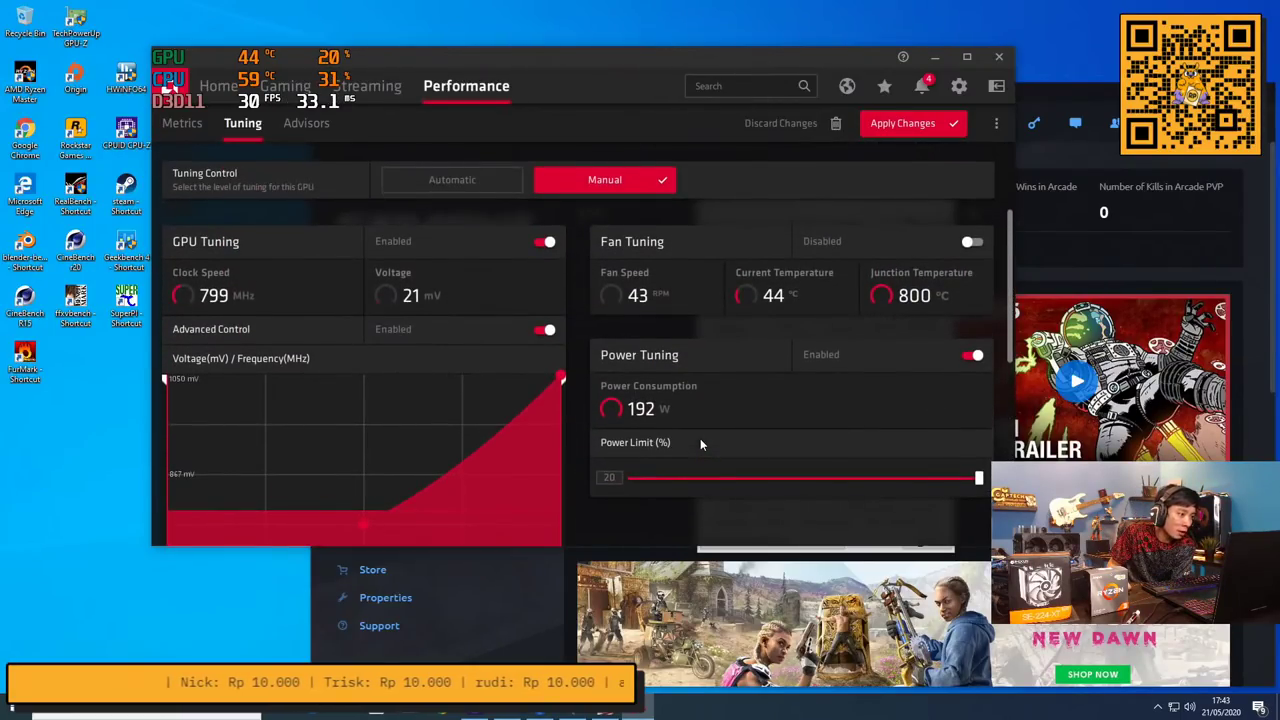
{"action": "left_click", "coordinate": [897, 125]}
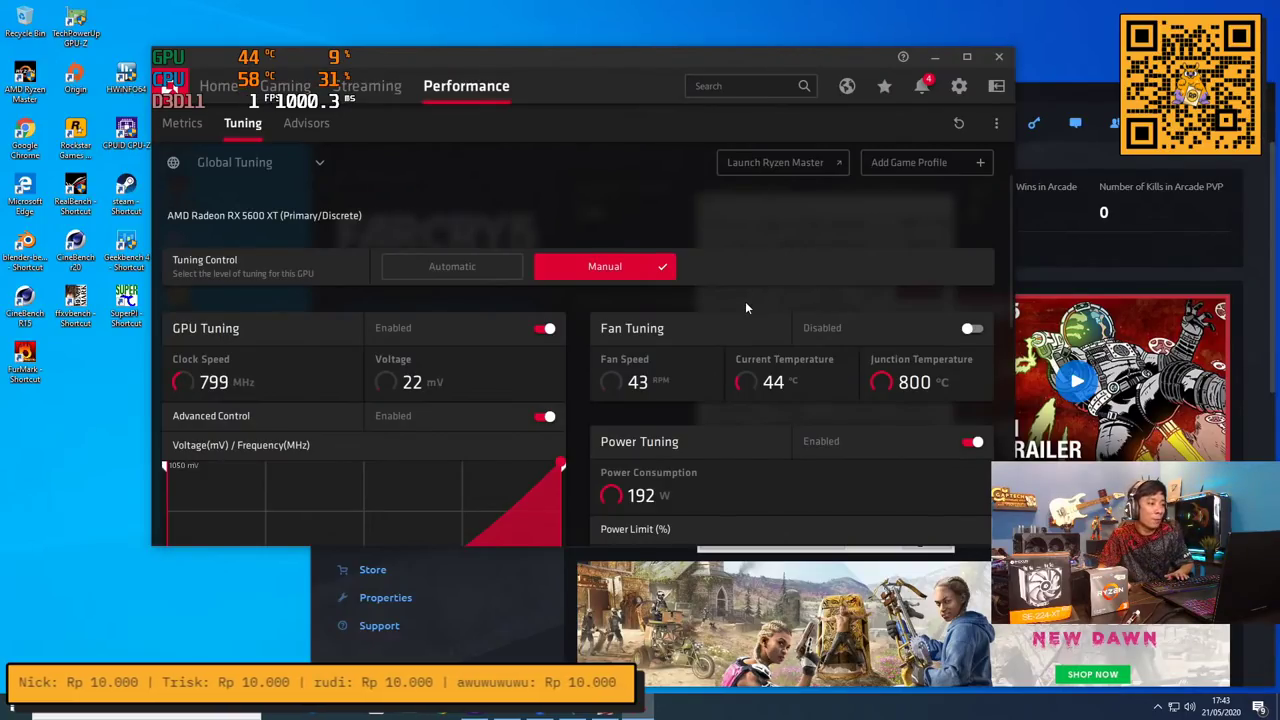
{"action": "scroll", "coordinate": [745, 301], "scroll_direction": "down", "scroll_amount": 3}
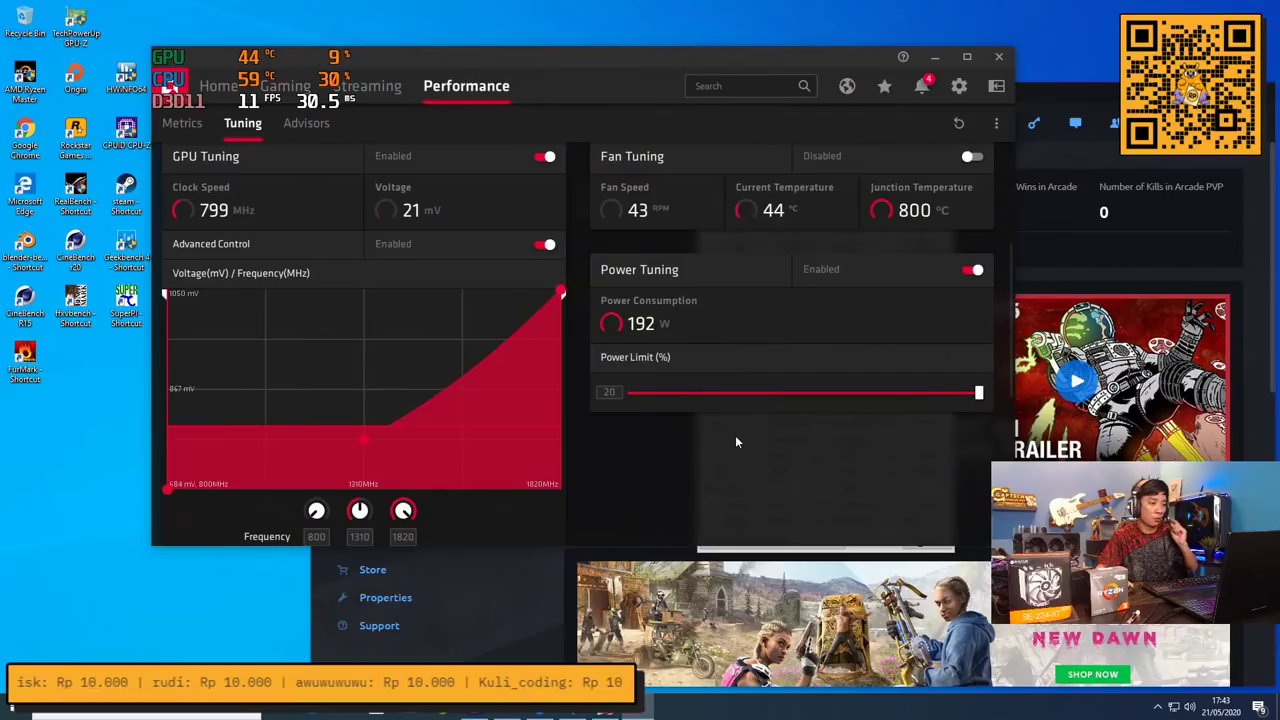
{"action": "key", "text": "alt+Tab"}
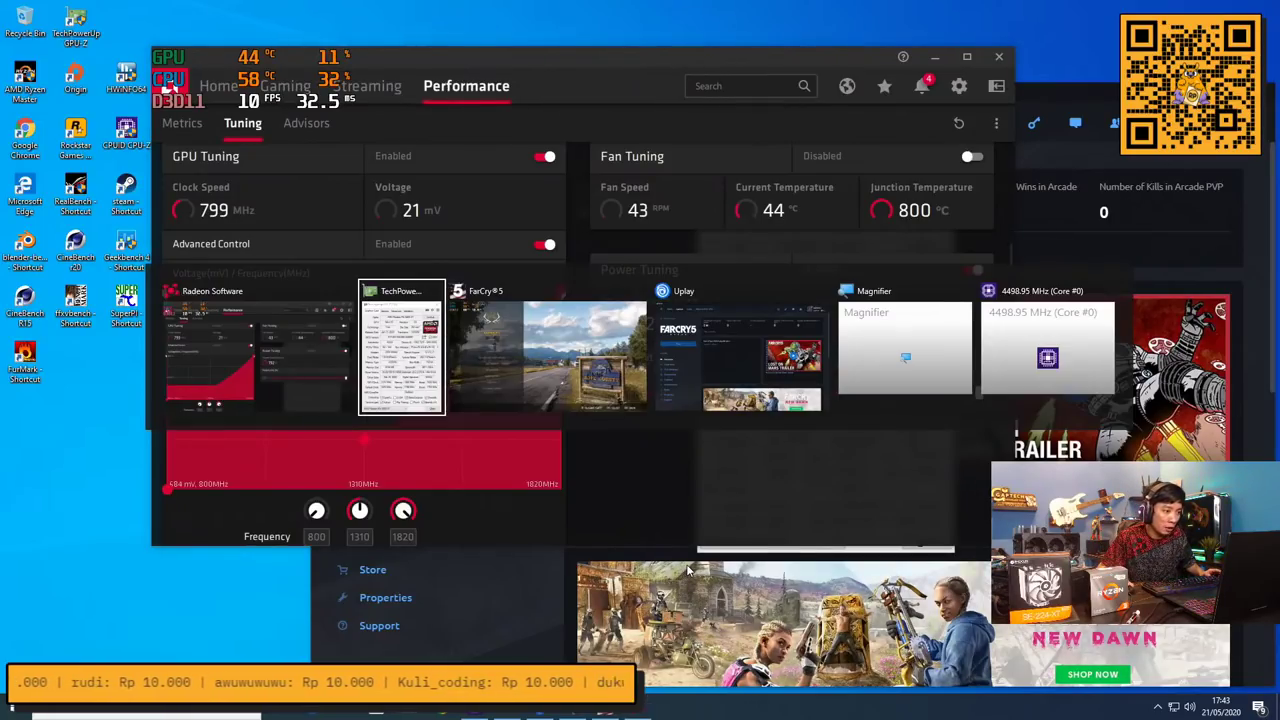
{"action": "mouse_move", "coordinate": [928, 468]}
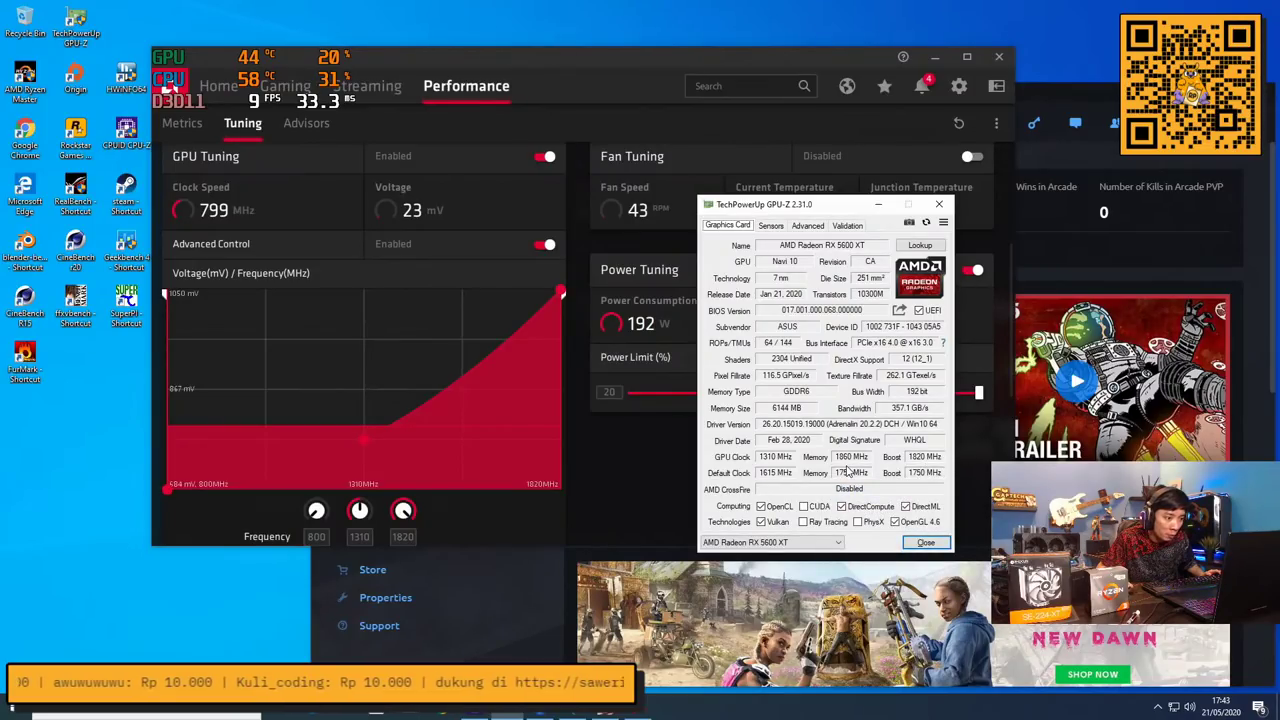
{"action": "mouse_move", "coordinate": [847, 492]}
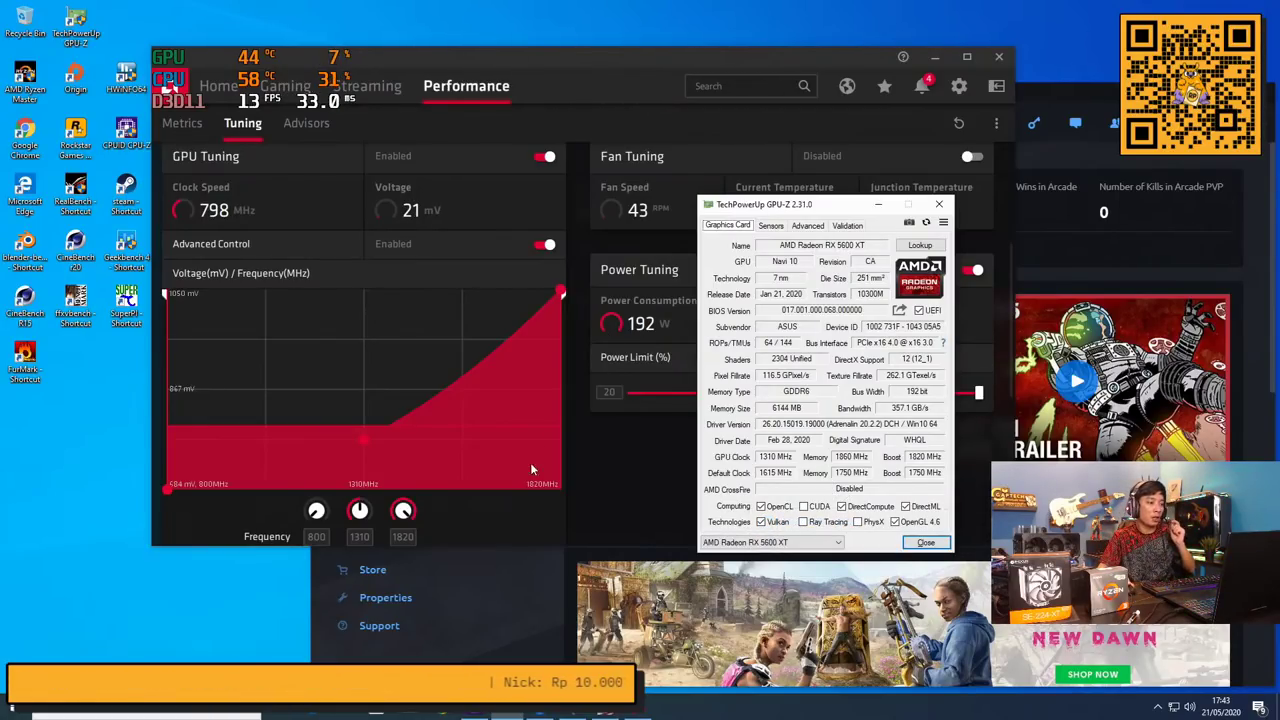
Switch back to Far Cry 5, run the built-in benchmark with the Radeon Software overclock, and exit its results
{"action": "key", "text": "alt+Tab"}
{"action": "key", "text": "alt+Tab"}
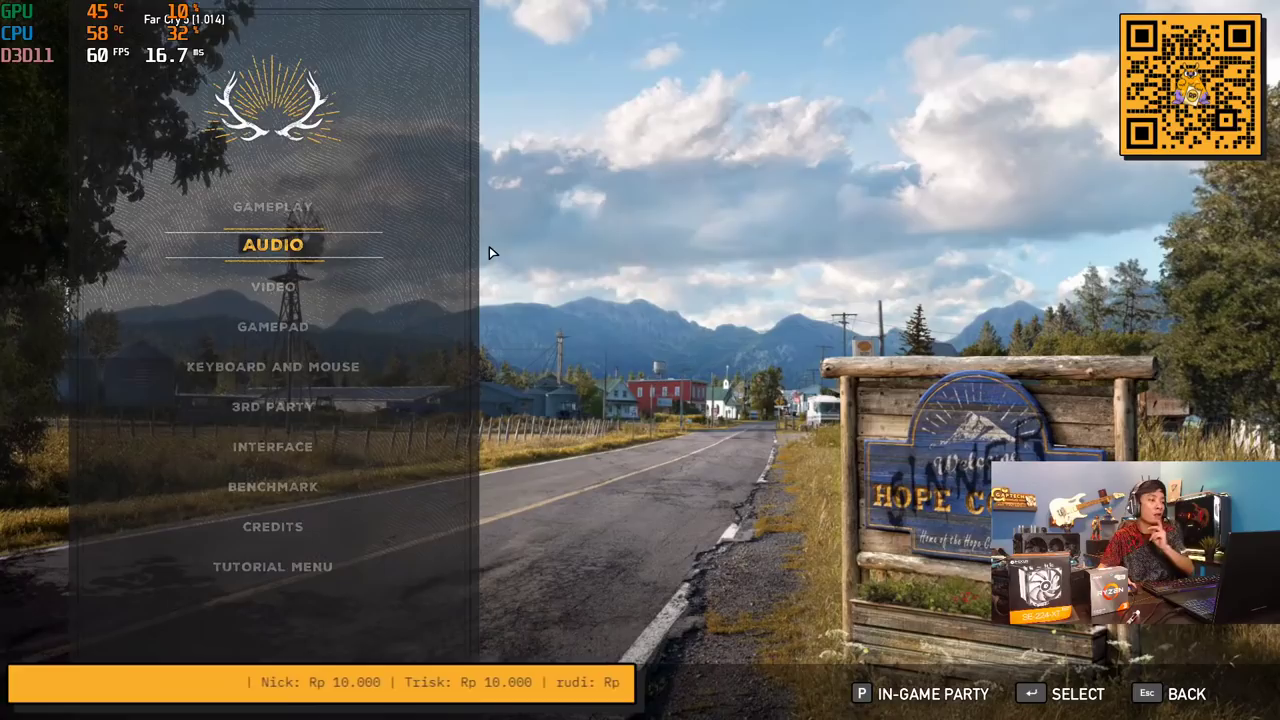
{"action": "left_click", "coordinate": [318, 494]}
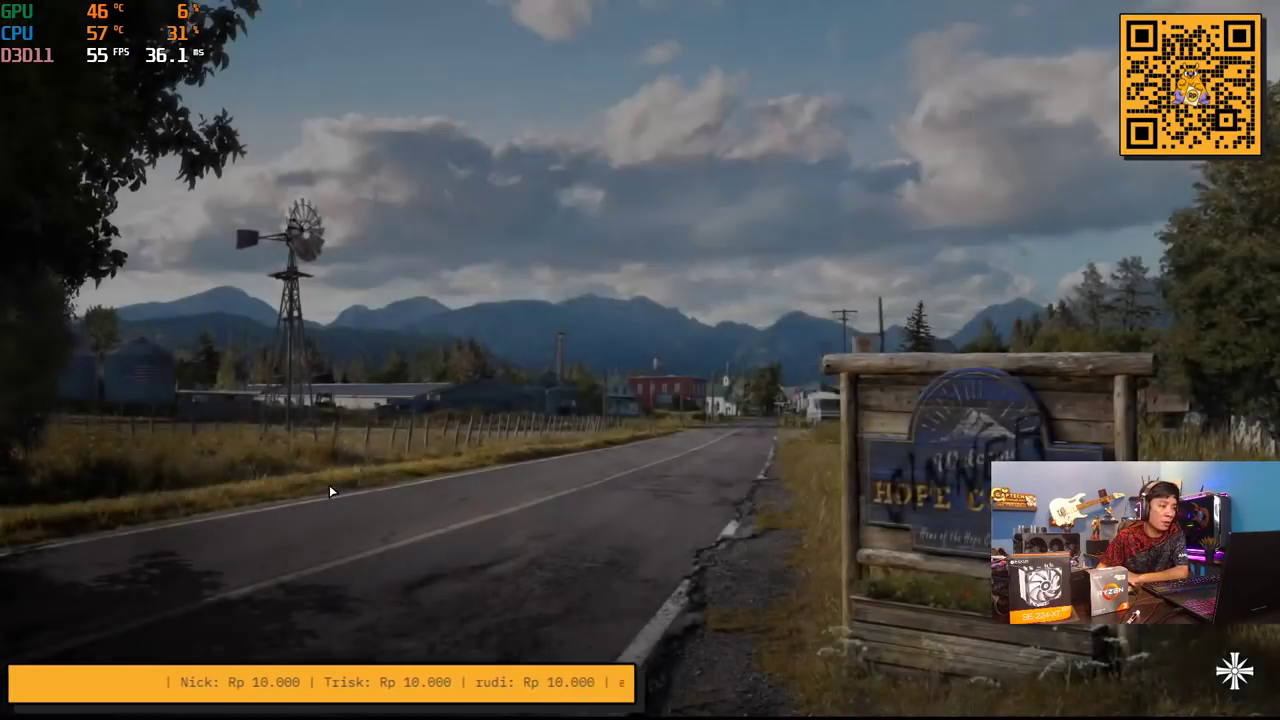
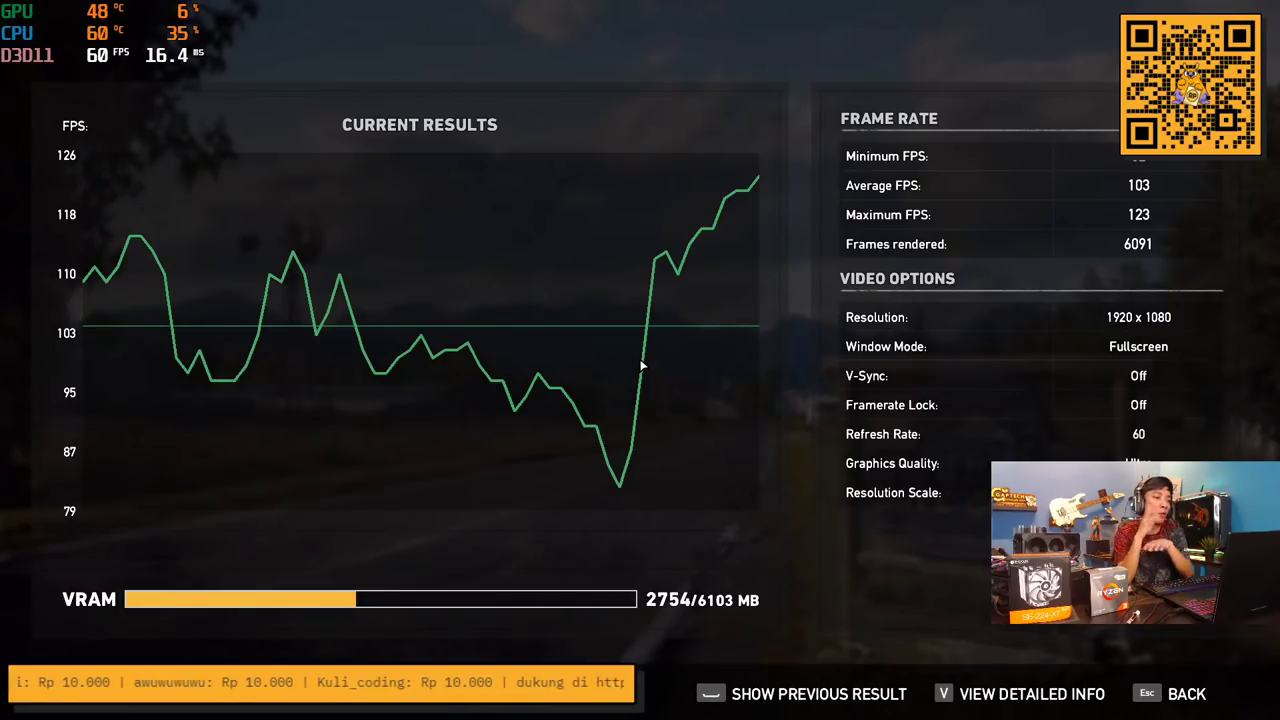
{"action": "key", "text": "Escape"}
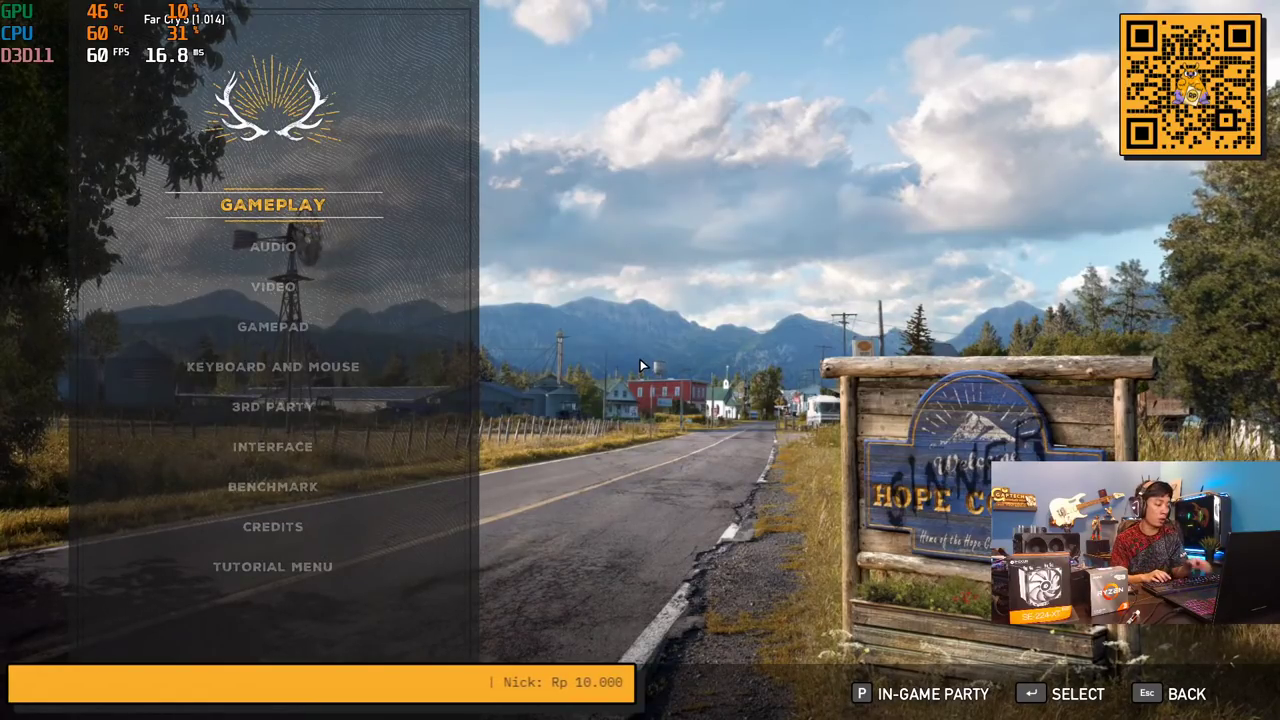
Leave the Far Cry 5 options and quit the game to the desktop
{"action": "key", "text": "Escape"}
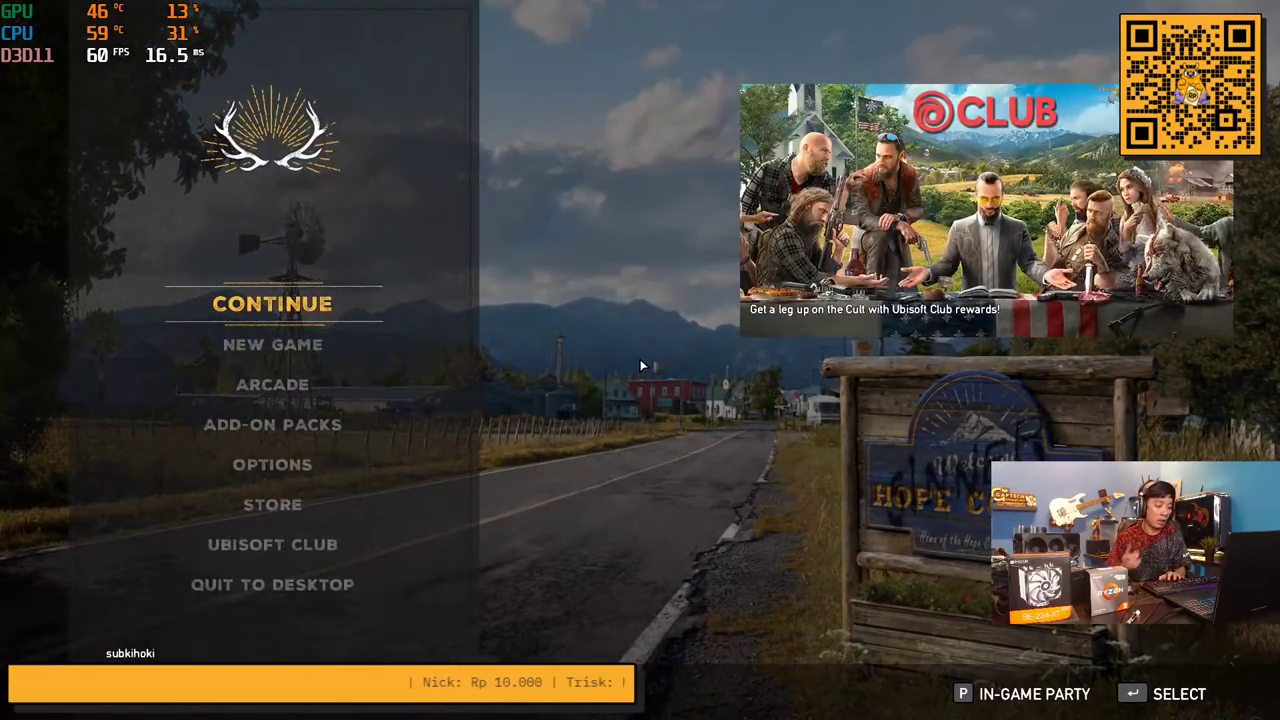
{"action": "key", "text": "Down"}
{"action": "key", "text": "Down"}
{"action": "key", "text": "Down"}
{"action": "key", "text": "Down"}
{"action": "key", "text": "Down"}
{"action": "key", "text": "Down"}
{"action": "key", "text": "Down"}
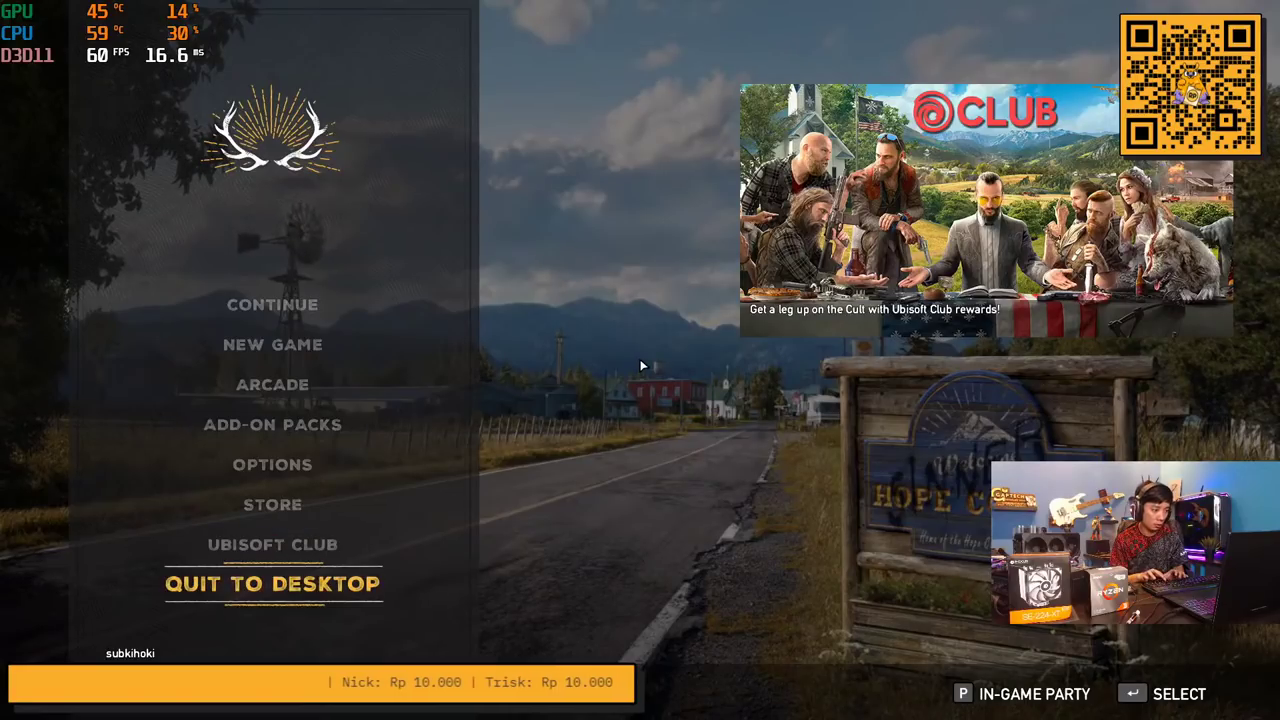
{"action": "key", "text": "Return"}
{"action": "key", "text": "Return"}
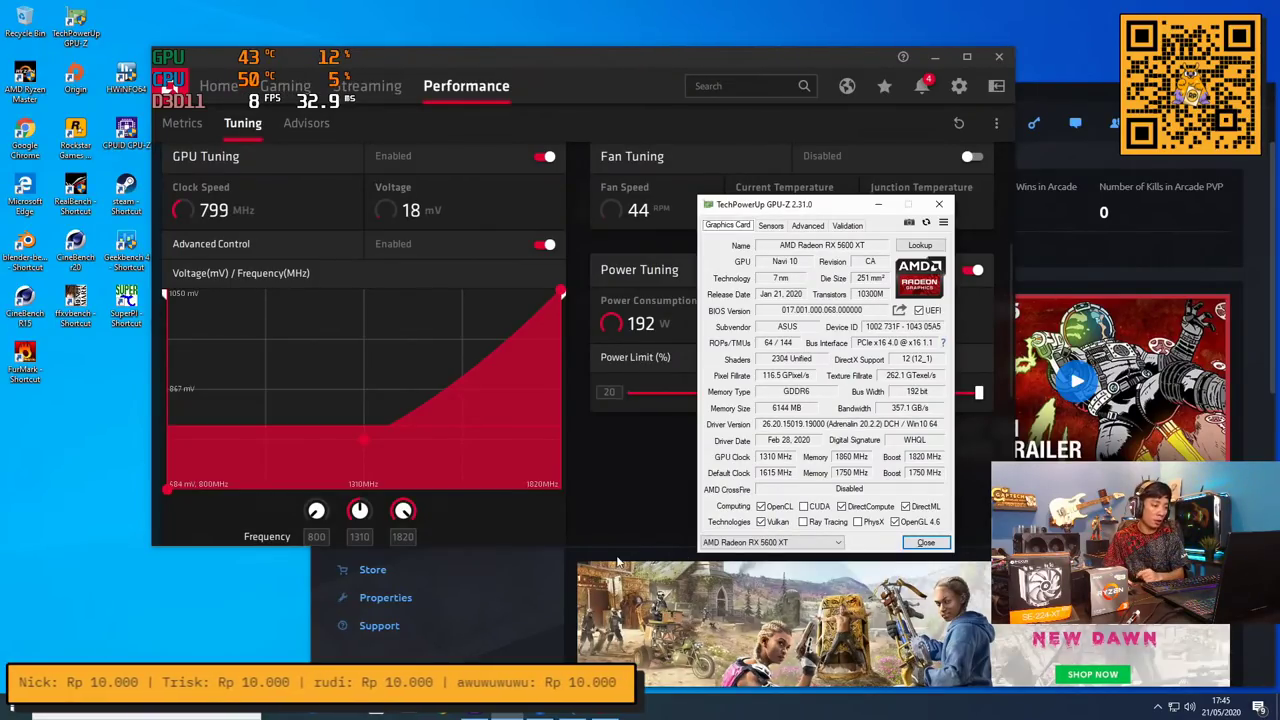
Launch Magnifier and enlarge the screen to 200%
{"action": "key", "text": "super+s"}
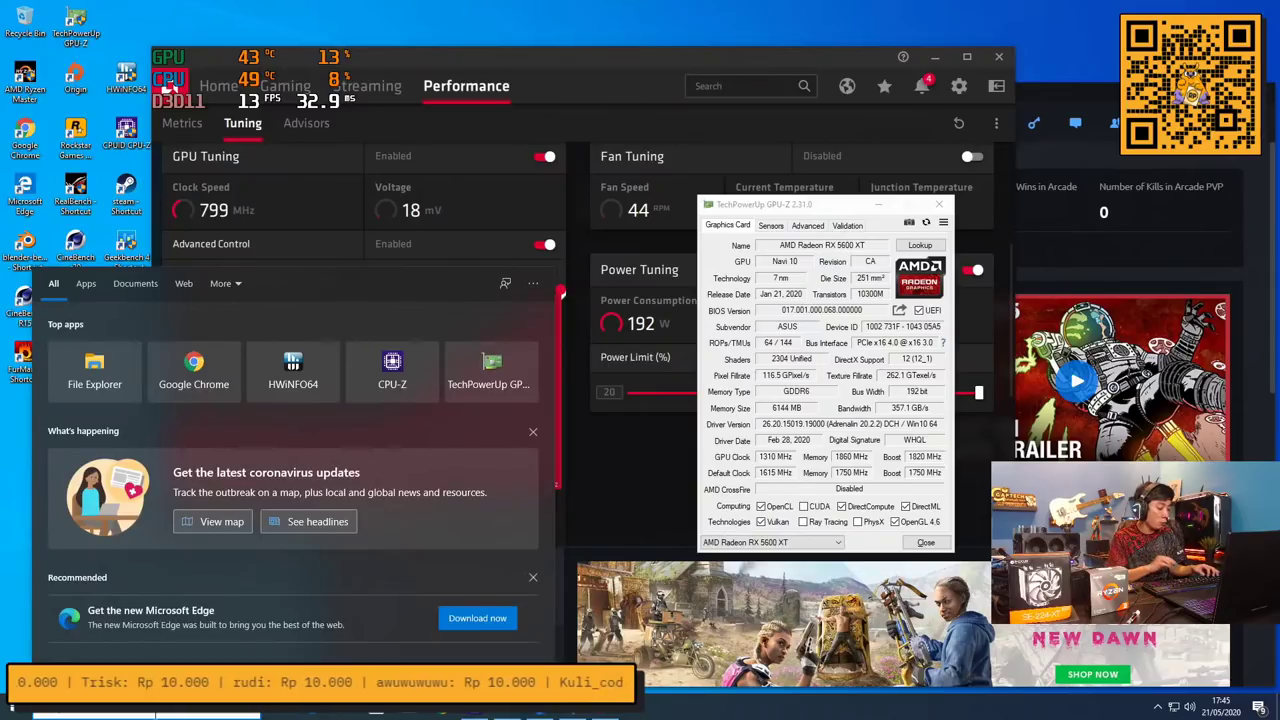
{"action": "type", "text": "mag"}
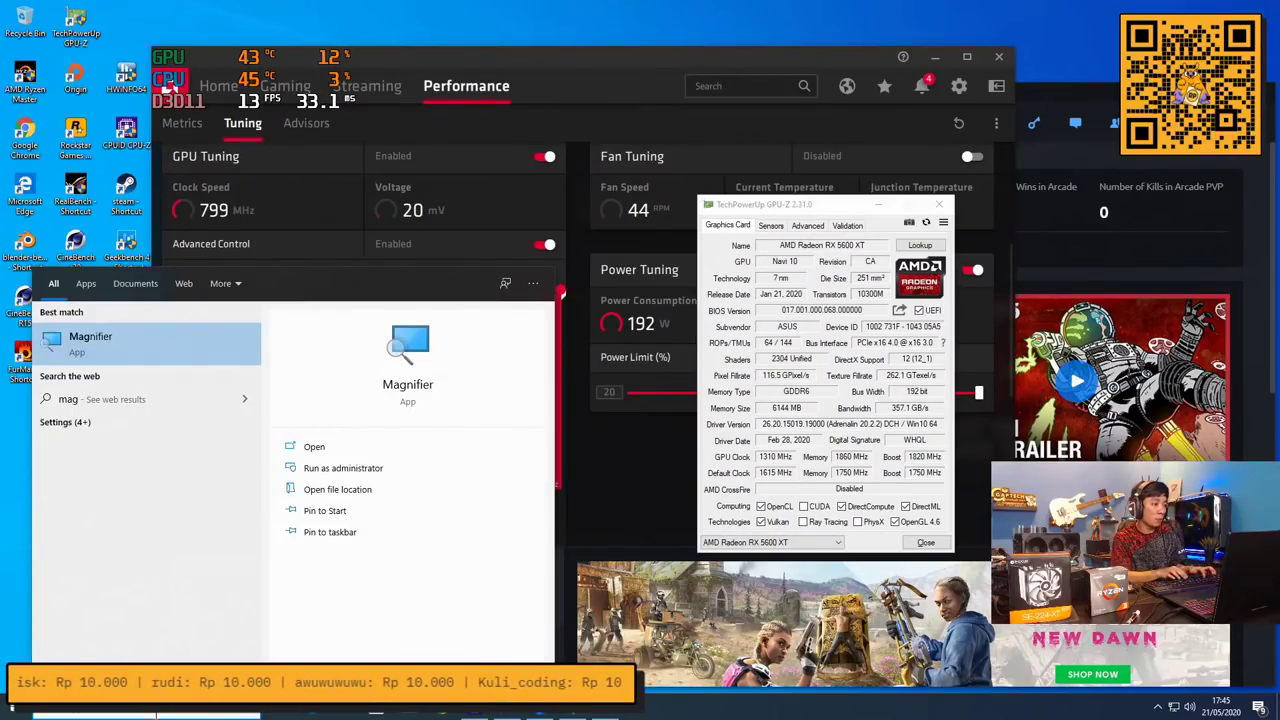
{"action": "key", "text": "Return"}
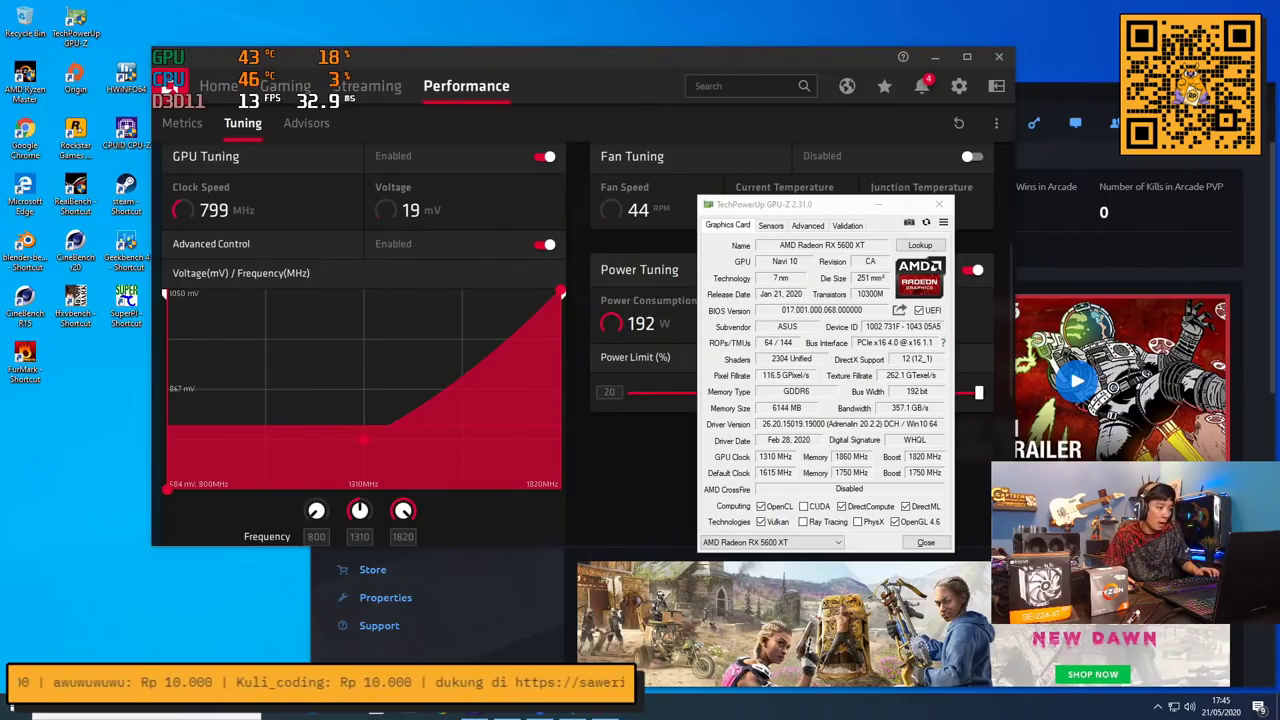
{"action": "key", "text": "super"}
{"action": "type", "text": "mag"}
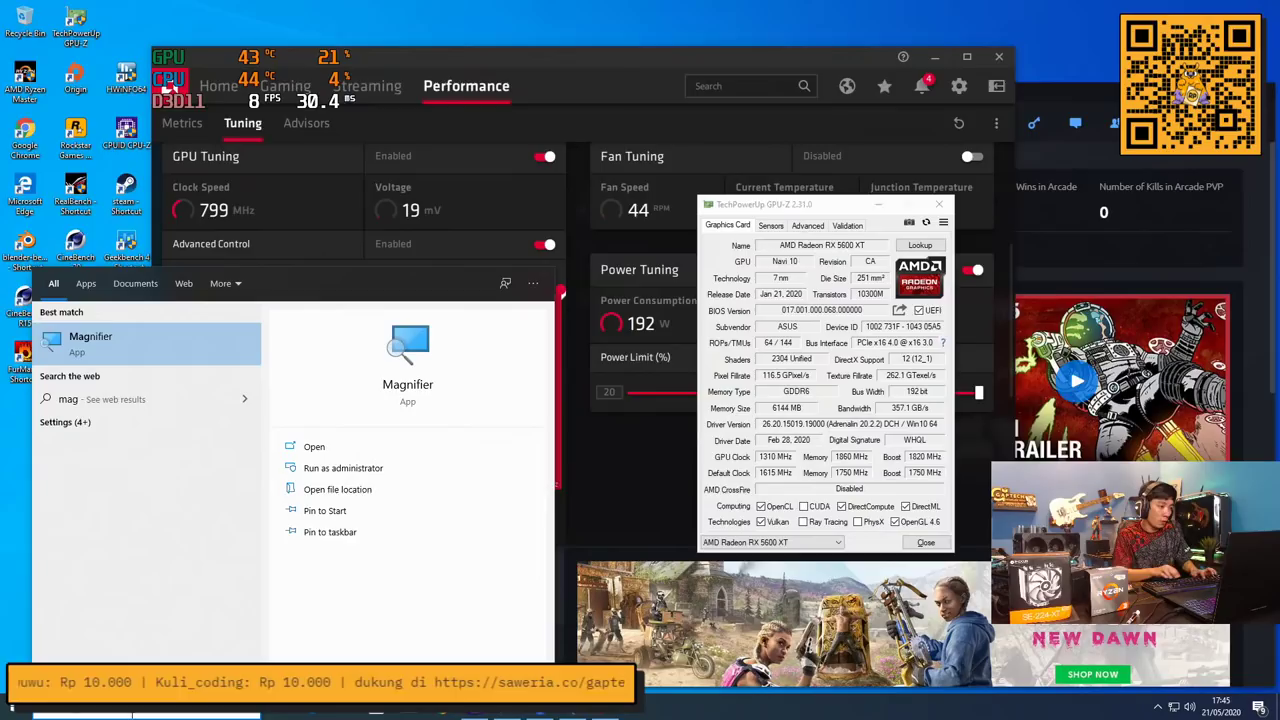
{"action": "left_click", "coordinate": [148, 356]}
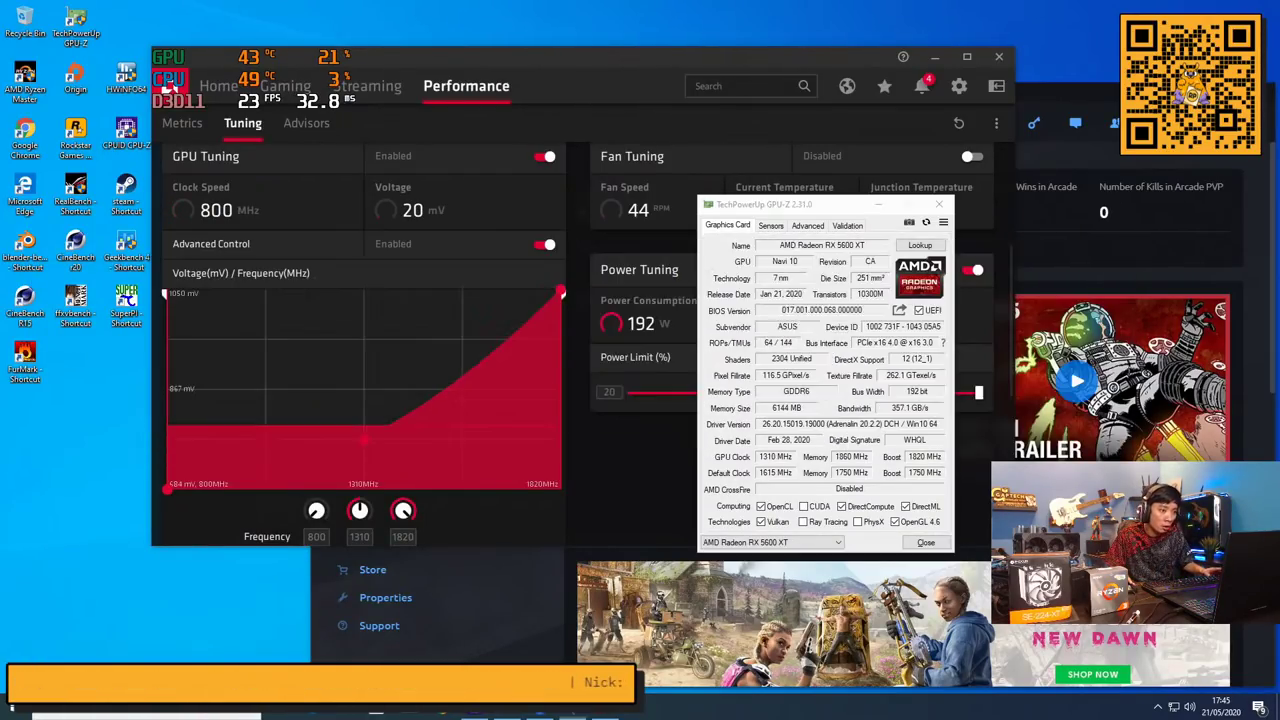
{"action": "left_click", "coordinate": [773, 279]}
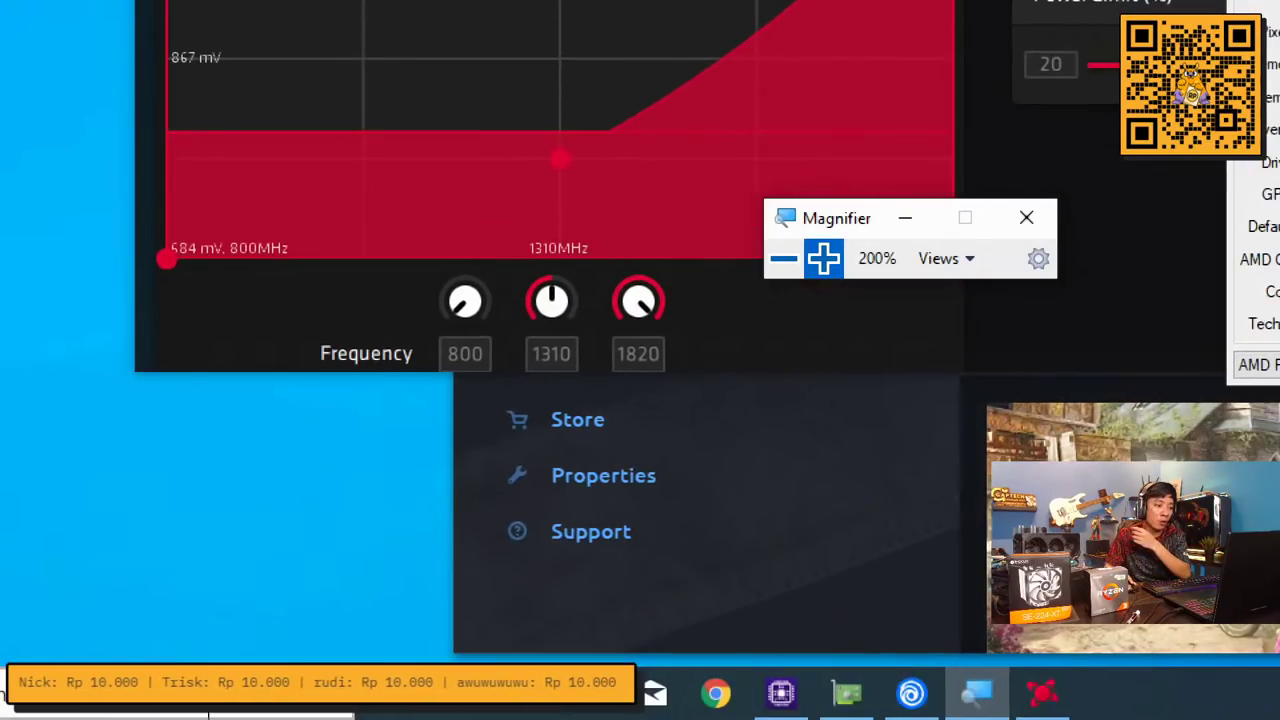
Switch to Chrome at 100% magnification, search for "asus tuf gaming rx 5600 xt", and open the ASUS TUF 3-RX5600XT-O6G-EVO-GAMING product page
{"action": "left_click", "coordinate": [714, 696]}
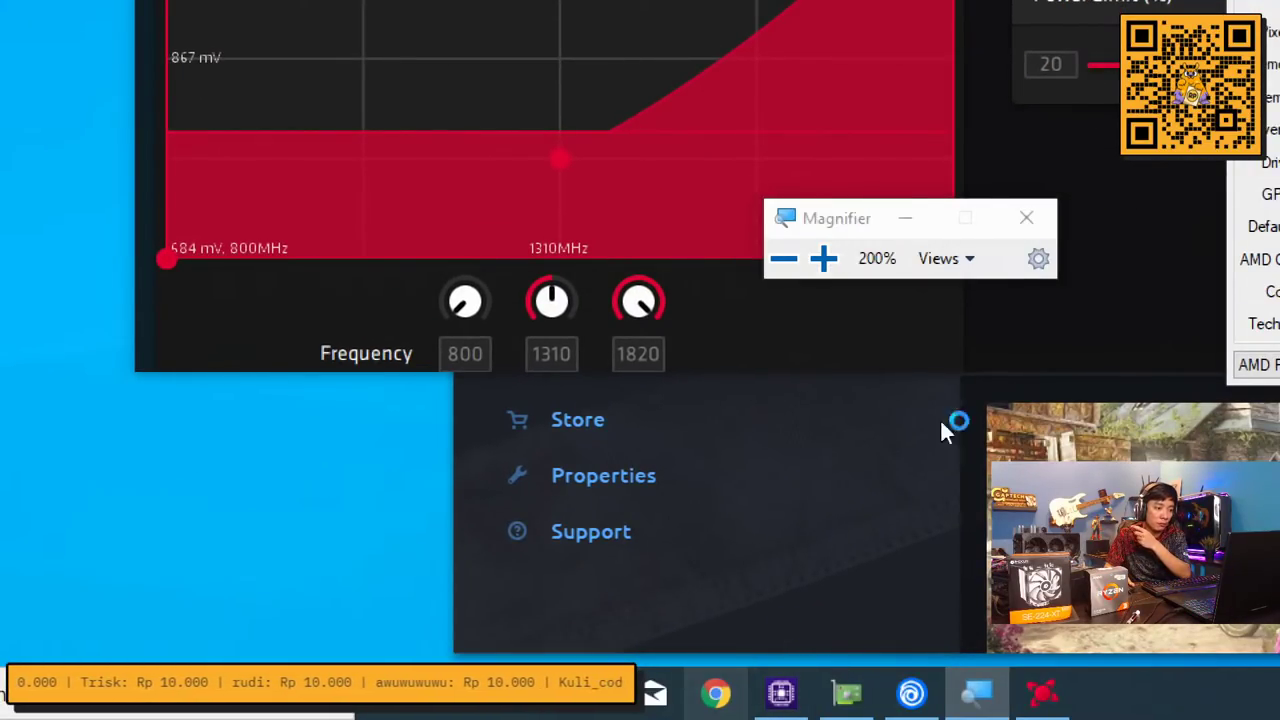
{"action": "left_click", "coordinate": [780, 265]}
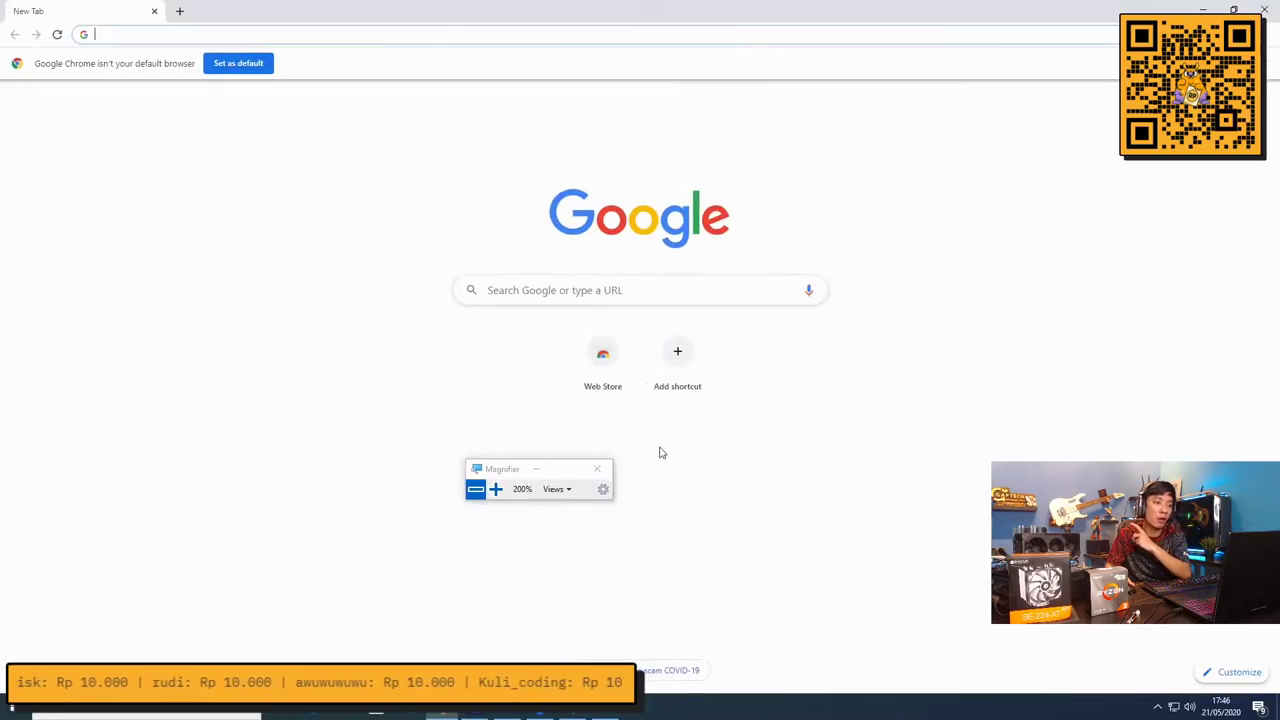
{"action": "left_click", "coordinate": [522, 37]}
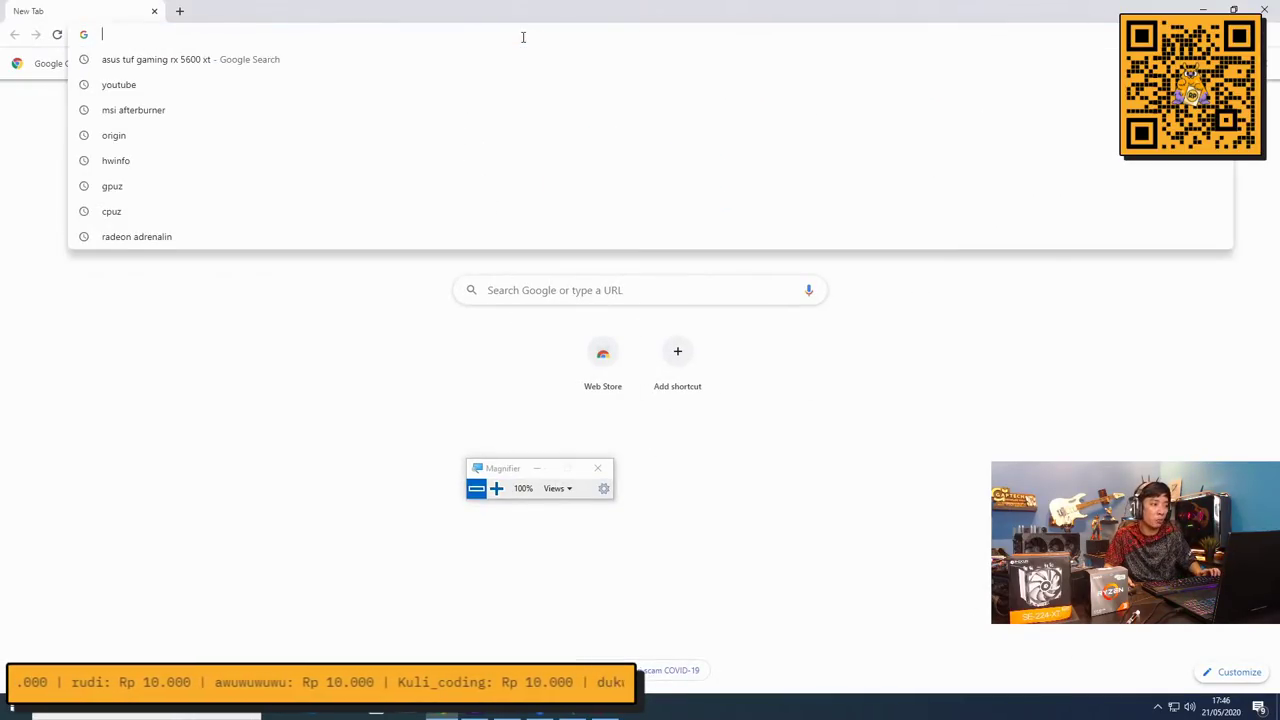
{"action": "key", "text": "Down"}
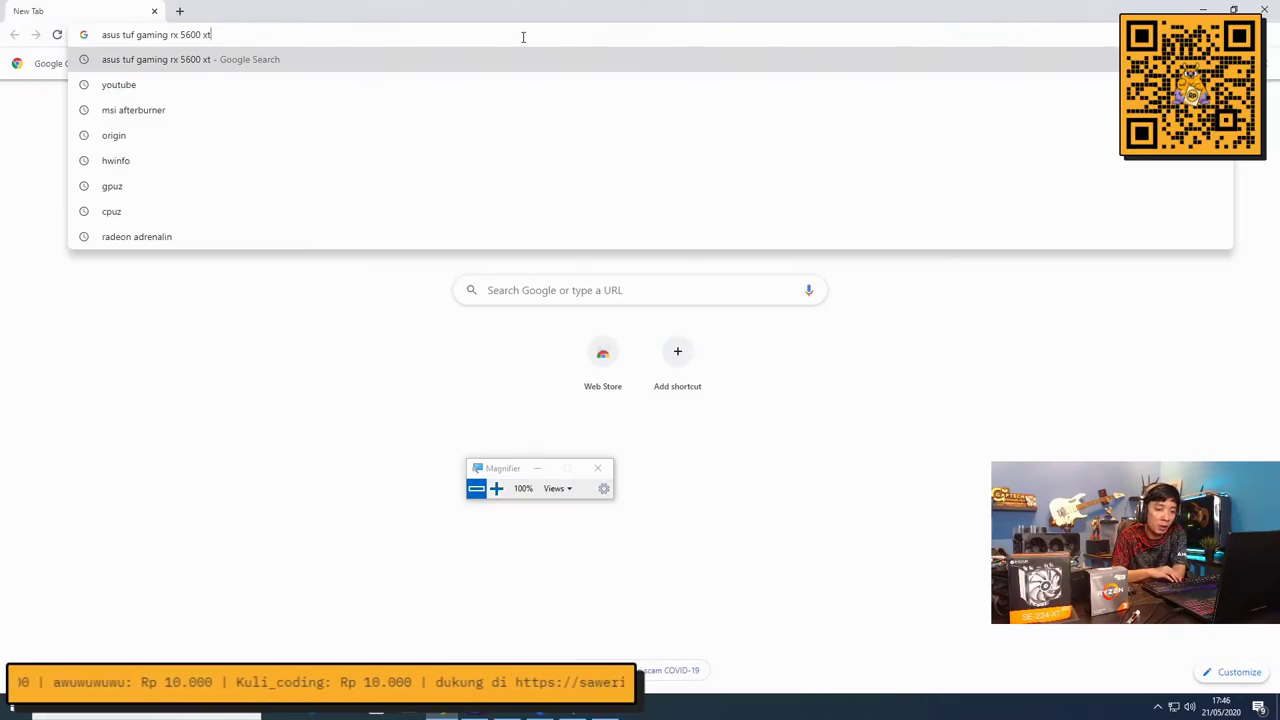
{"action": "key", "text": "Return"}
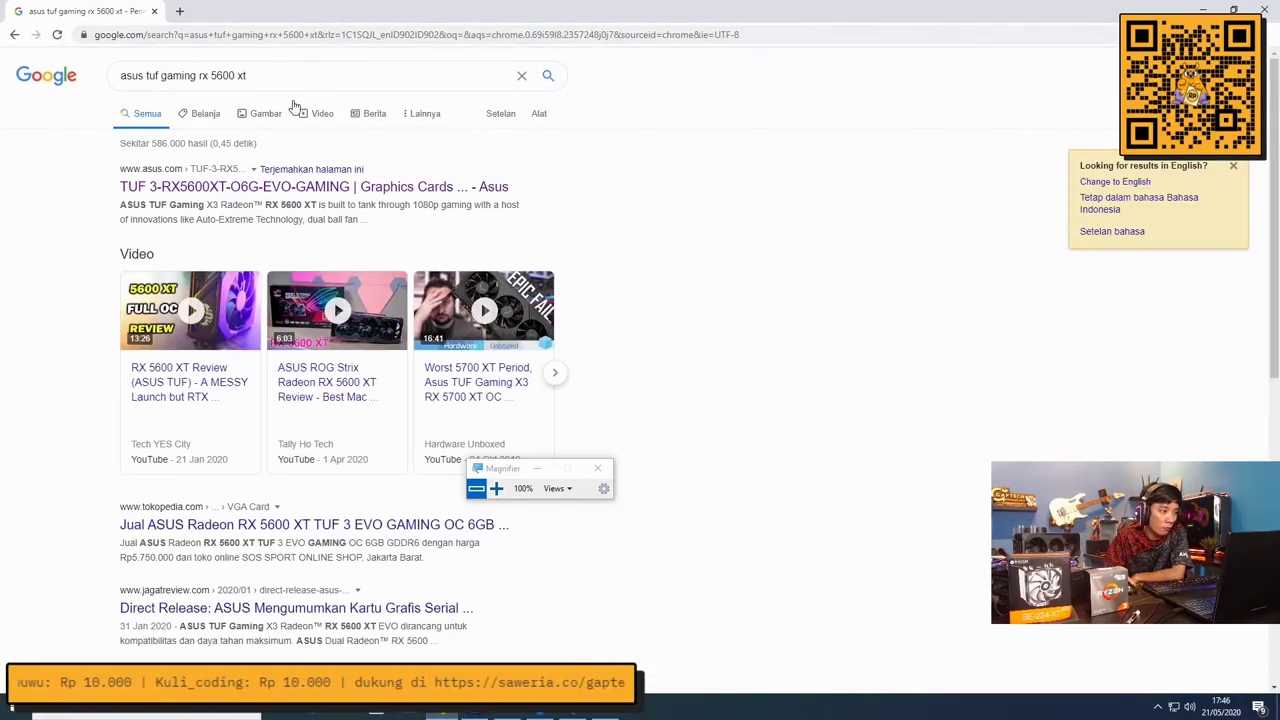
{"action": "left_click", "coordinate": [286, 186]}
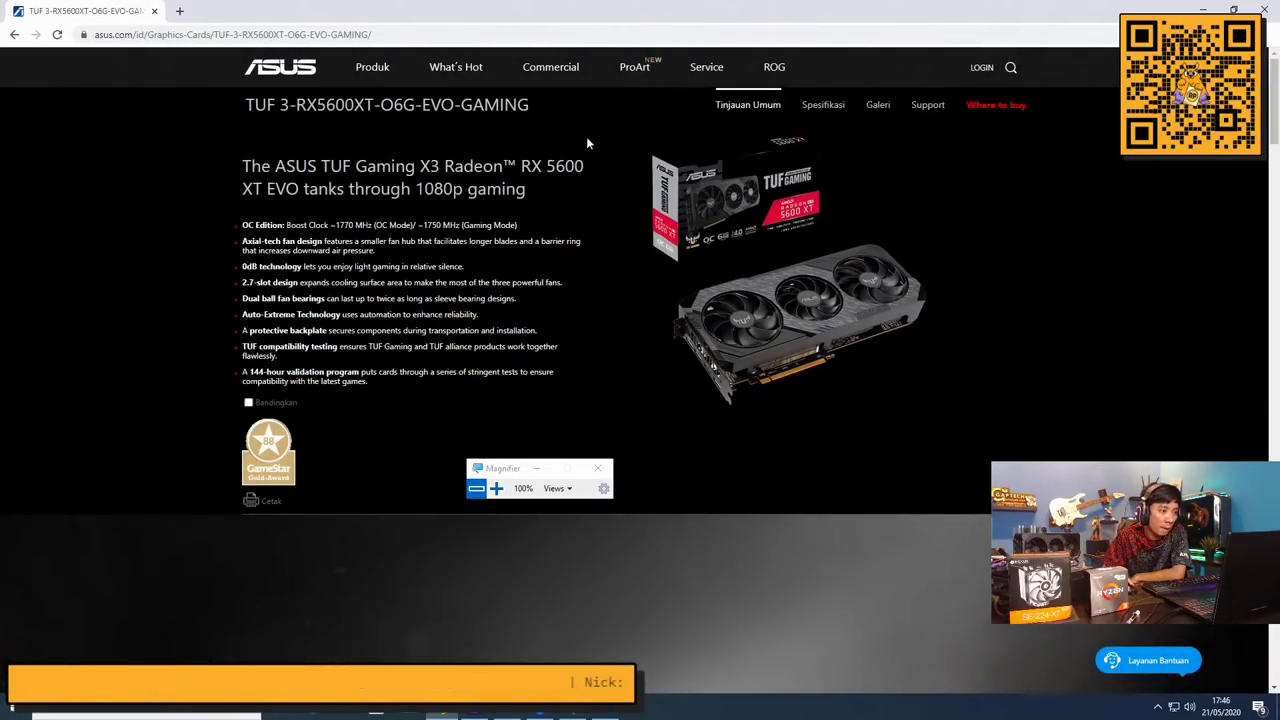
Open the card's support downloads for Windows 10 64-bit, examine the BIOS and utilities entries, and close Magnifier
{"action": "left_click", "coordinate": [927, 106]}
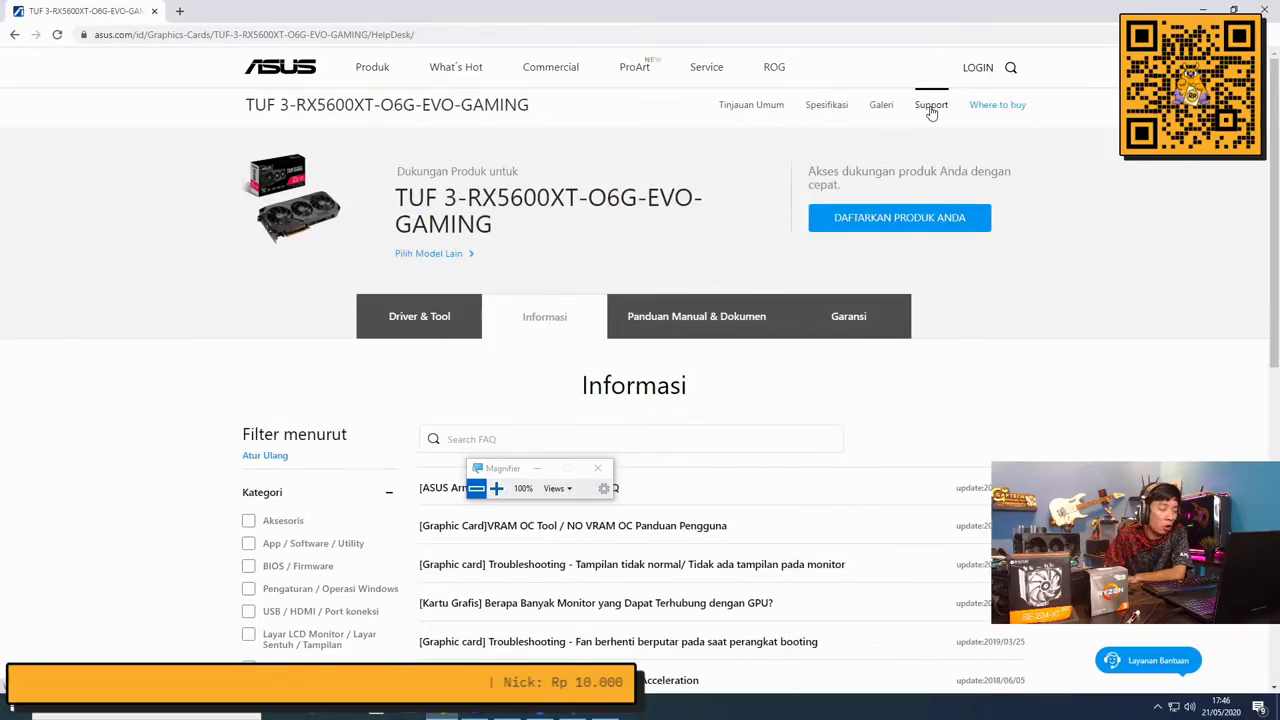
{"action": "left_click", "coordinate": [462, 324]}
{"action": "scroll", "coordinate": [769, 371], "scroll_direction": "down", "scroll_amount": 2}
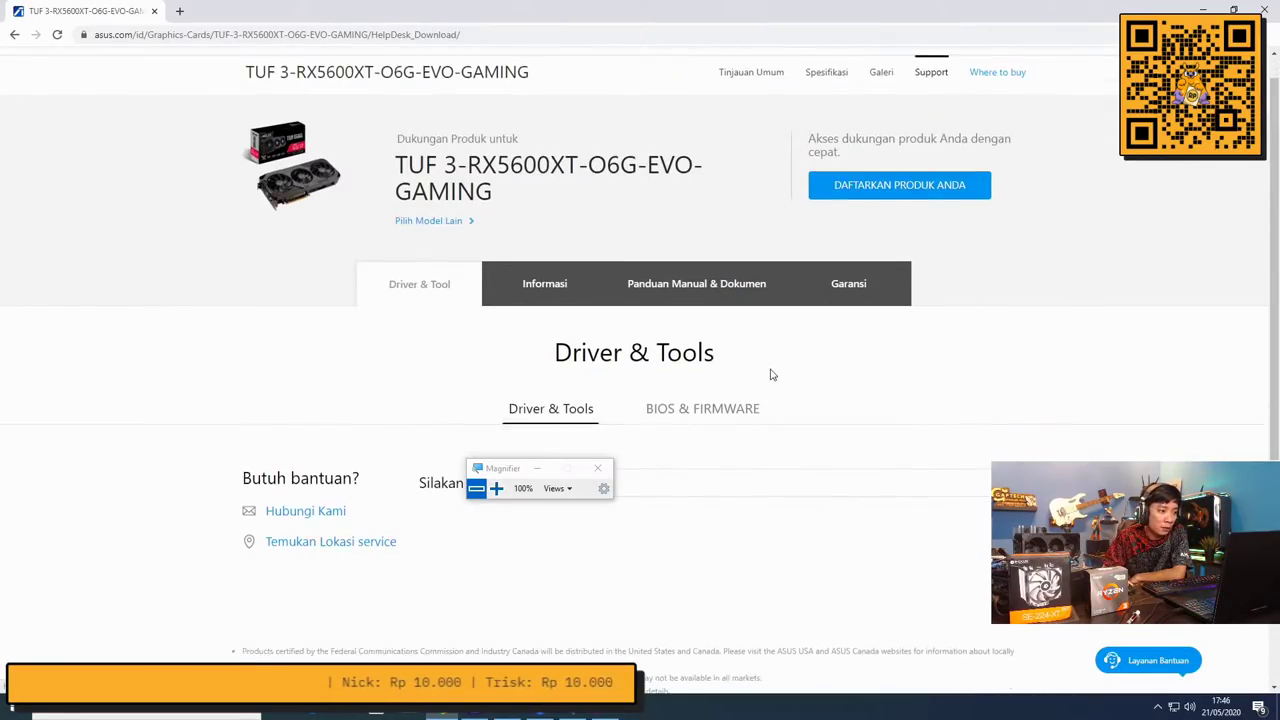
{"action": "left_click", "coordinate": [697, 390]}
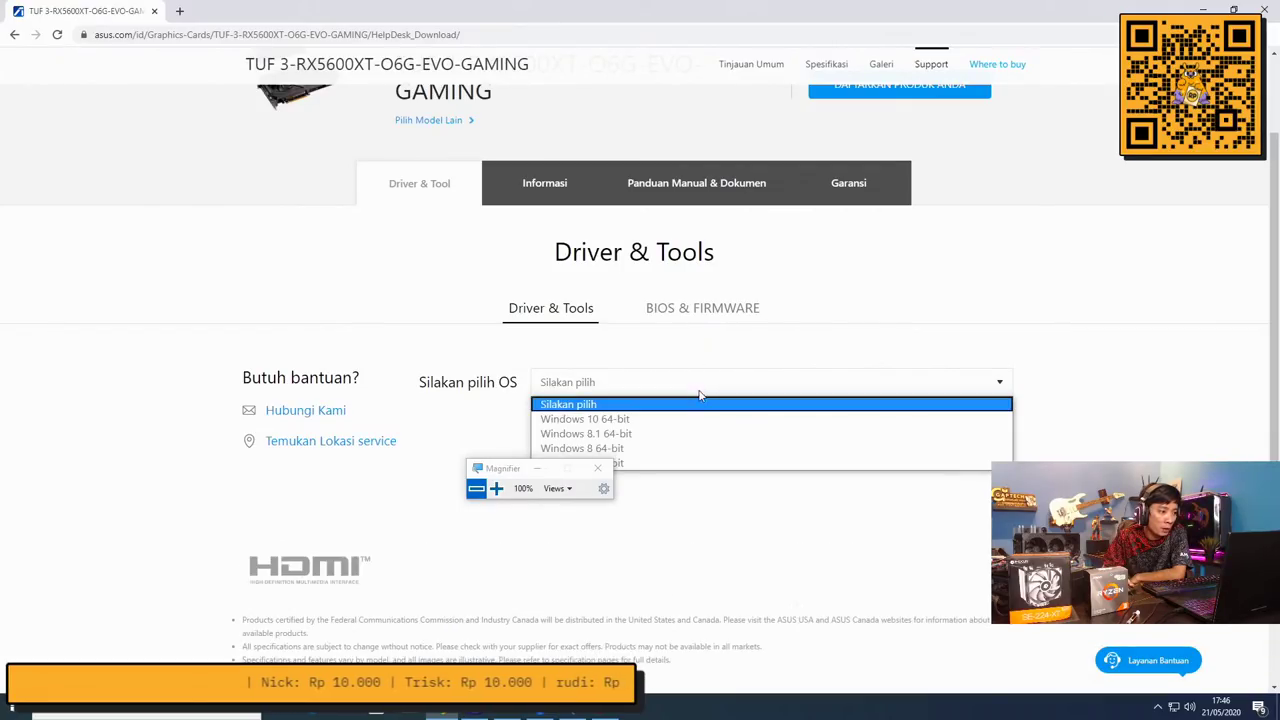
{"action": "left_click", "coordinate": [720, 424]}
{"action": "scroll", "coordinate": [777, 423], "scroll_direction": "down", "scroll_amount": 4}
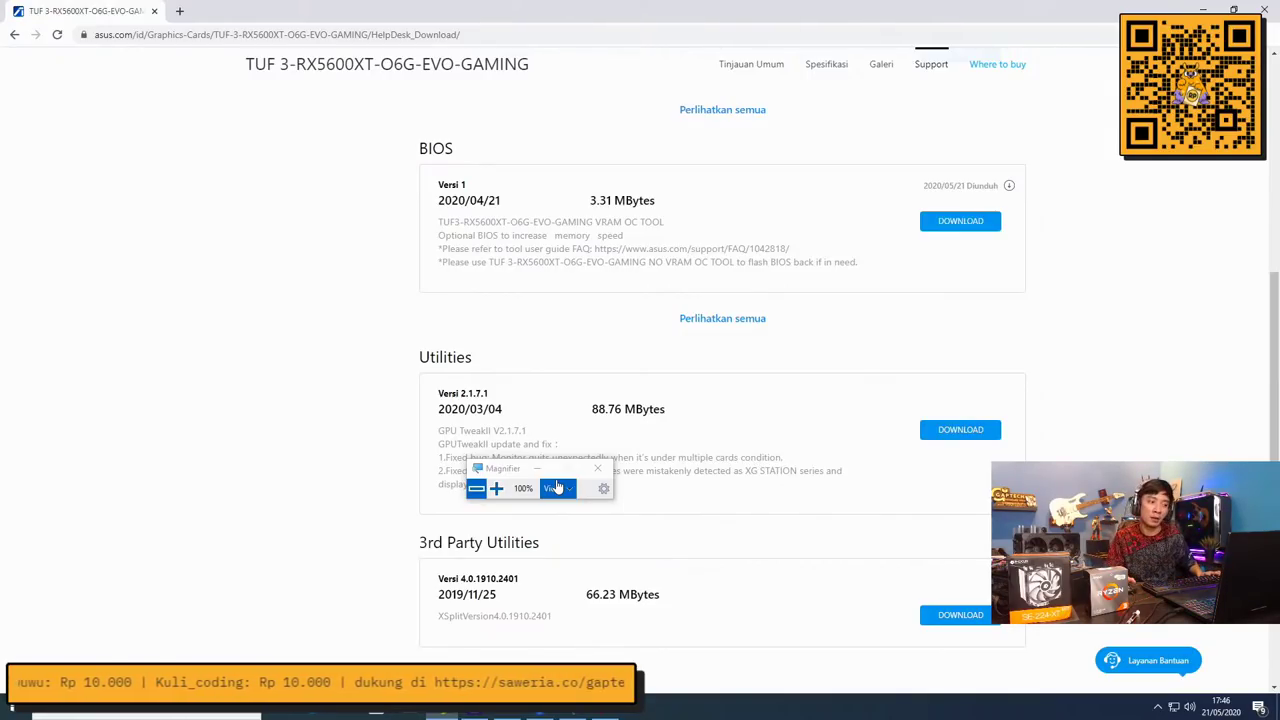
{"action": "left_click", "coordinate": [599, 468]}
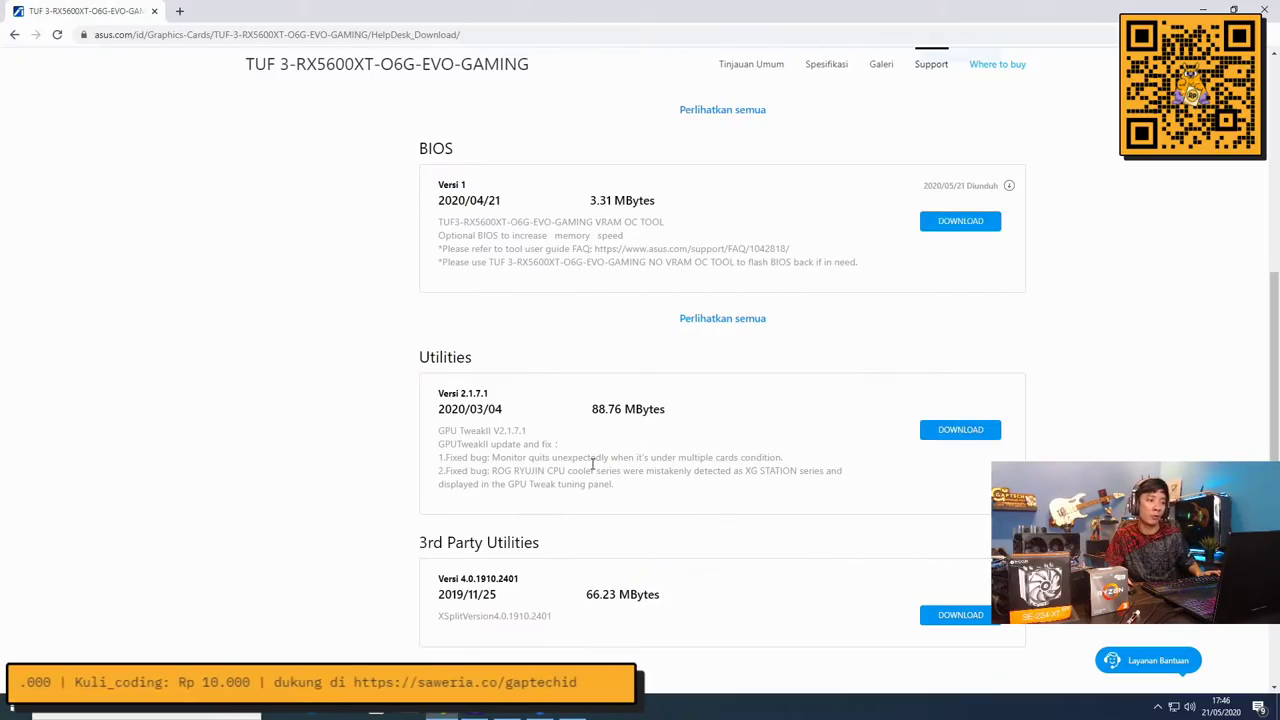
{"action": "scroll", "coordinate": [511, 309], "scroll_direction": "up", "scroll_amount": 5}
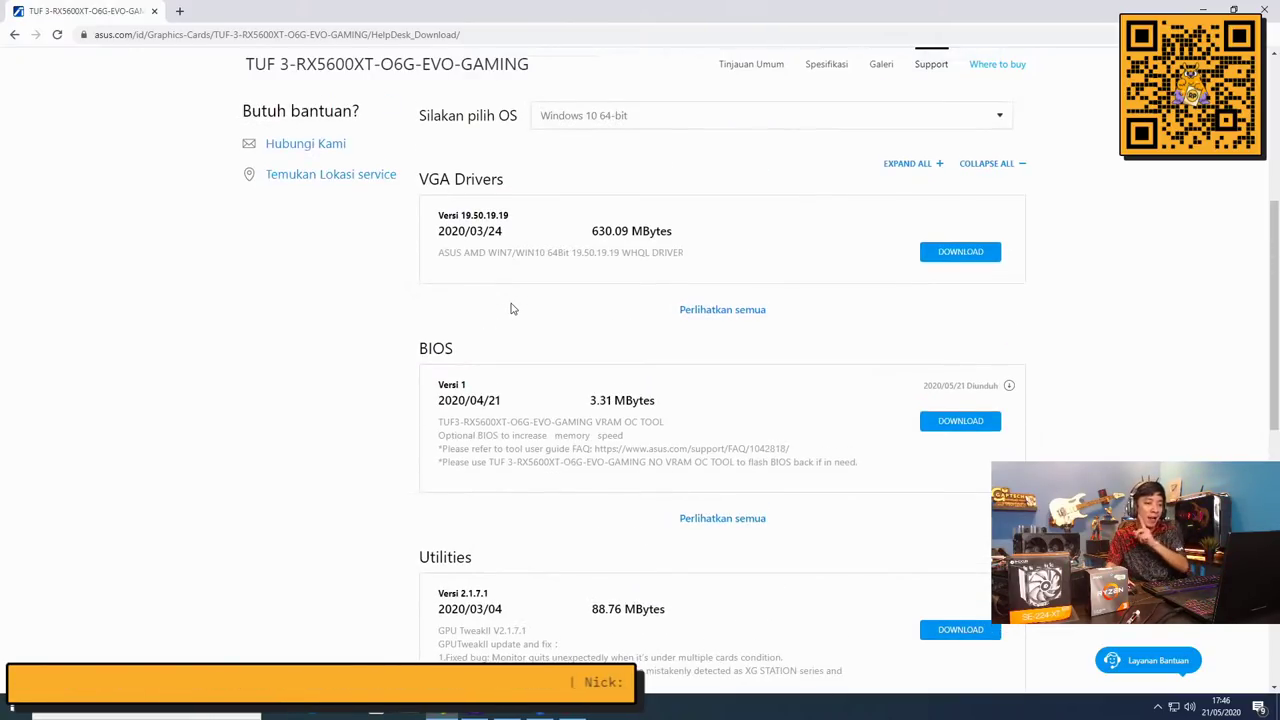
Search the web for "asrock b450m steel legend" and open ASRock's product page for the motherboard
{"action": "left_click", "coordinate": [510, 35]}
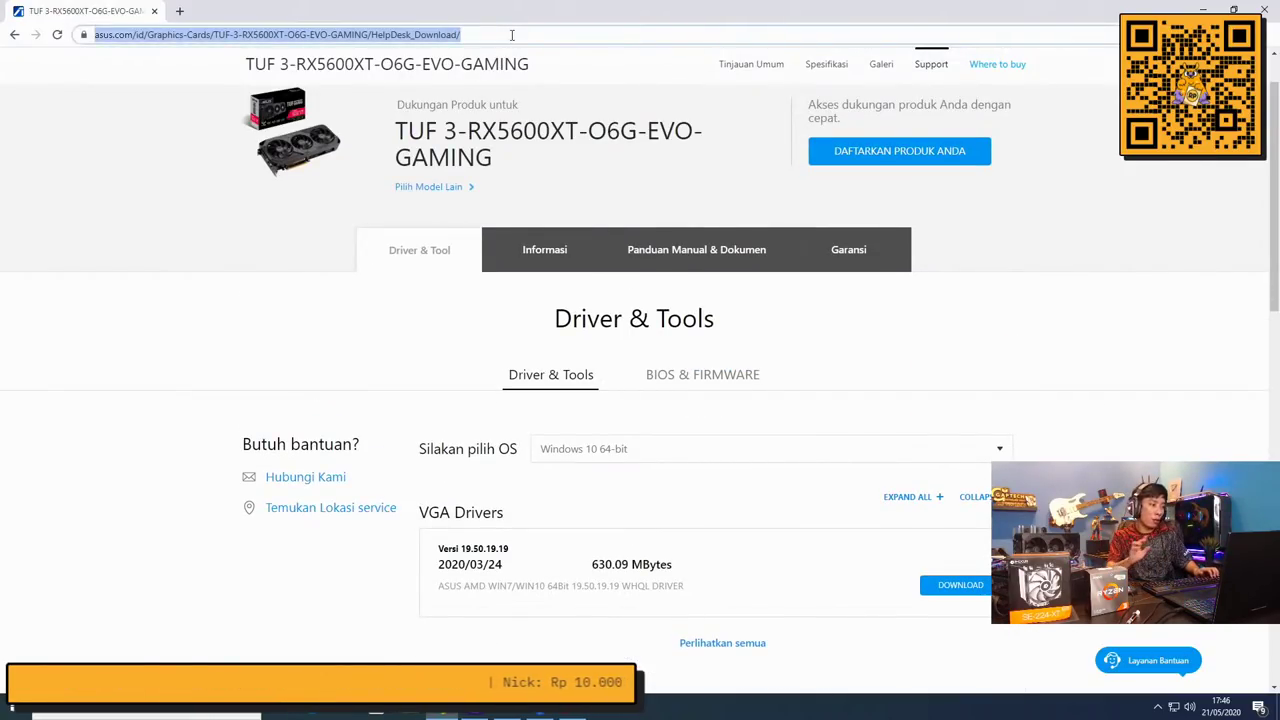
{"action": "type", "text": "asus"}
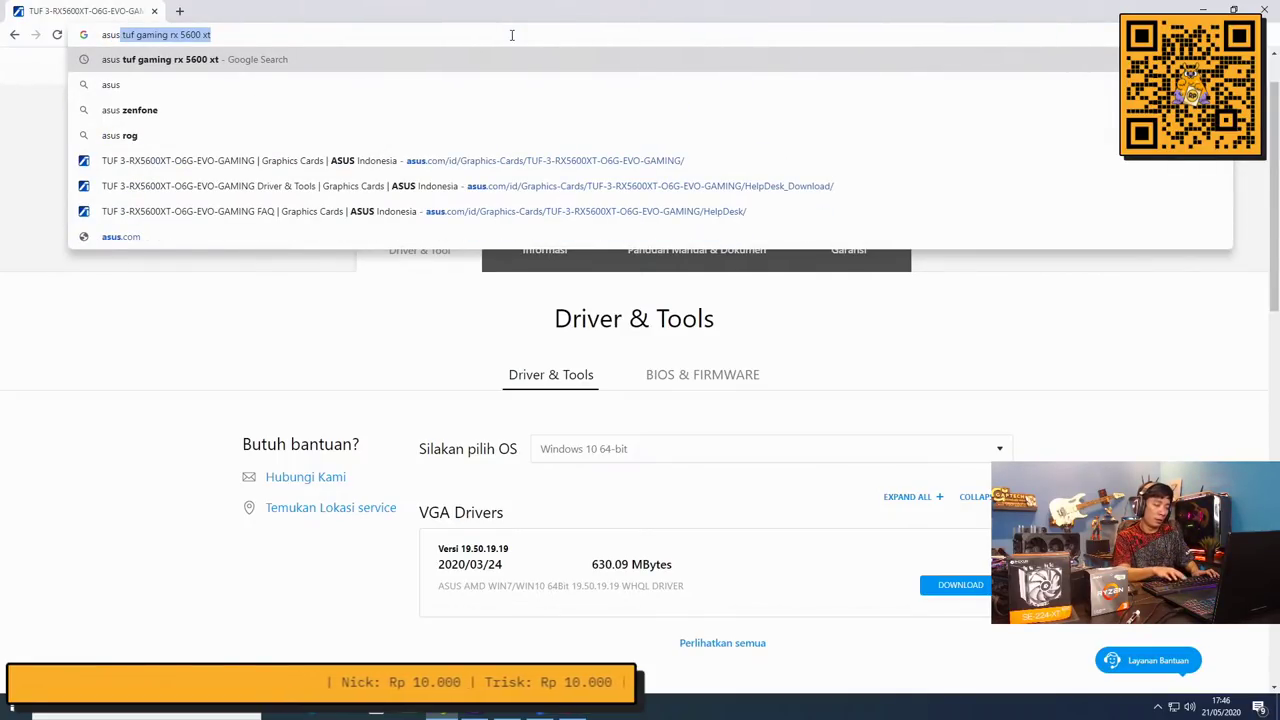
{"action": "key", "text": "BackSpace"}
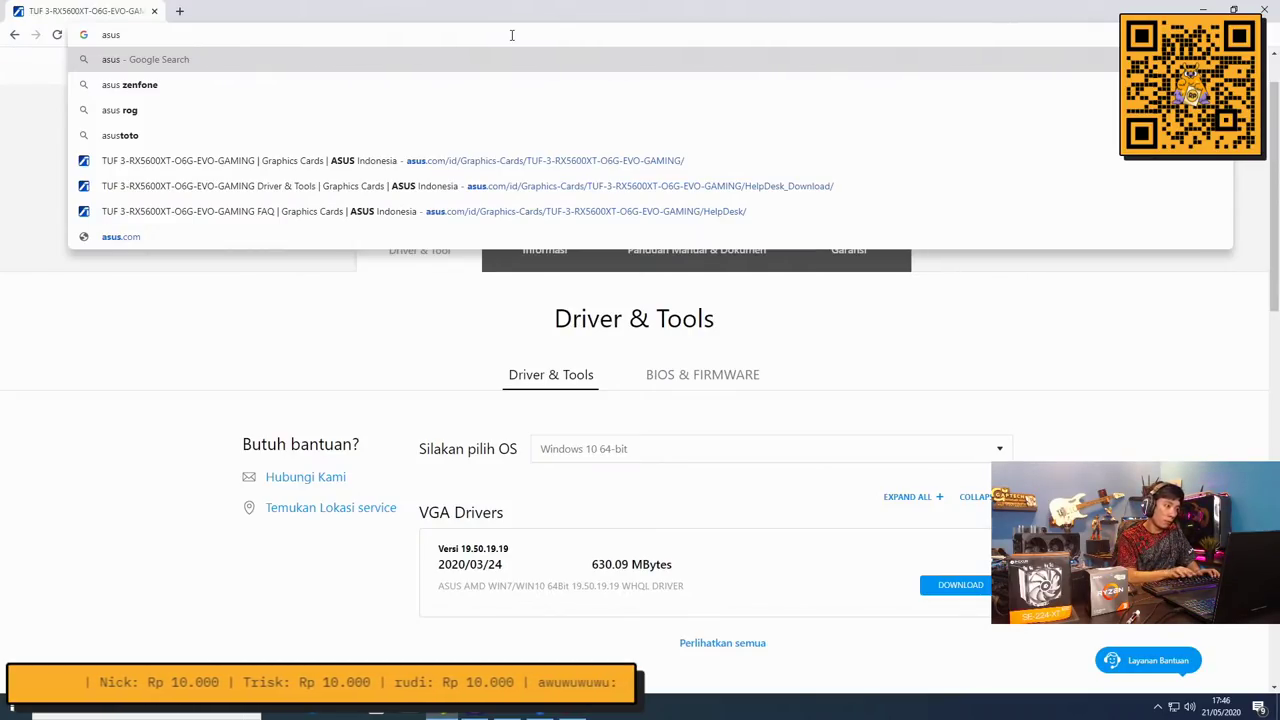
{"action": "key", "text": "BackSpace"}
{"action": "key", "text": "BackSpace"}
{"action": "key", "text": "BackSpace"}
{"action": "type", "text": "srock "}
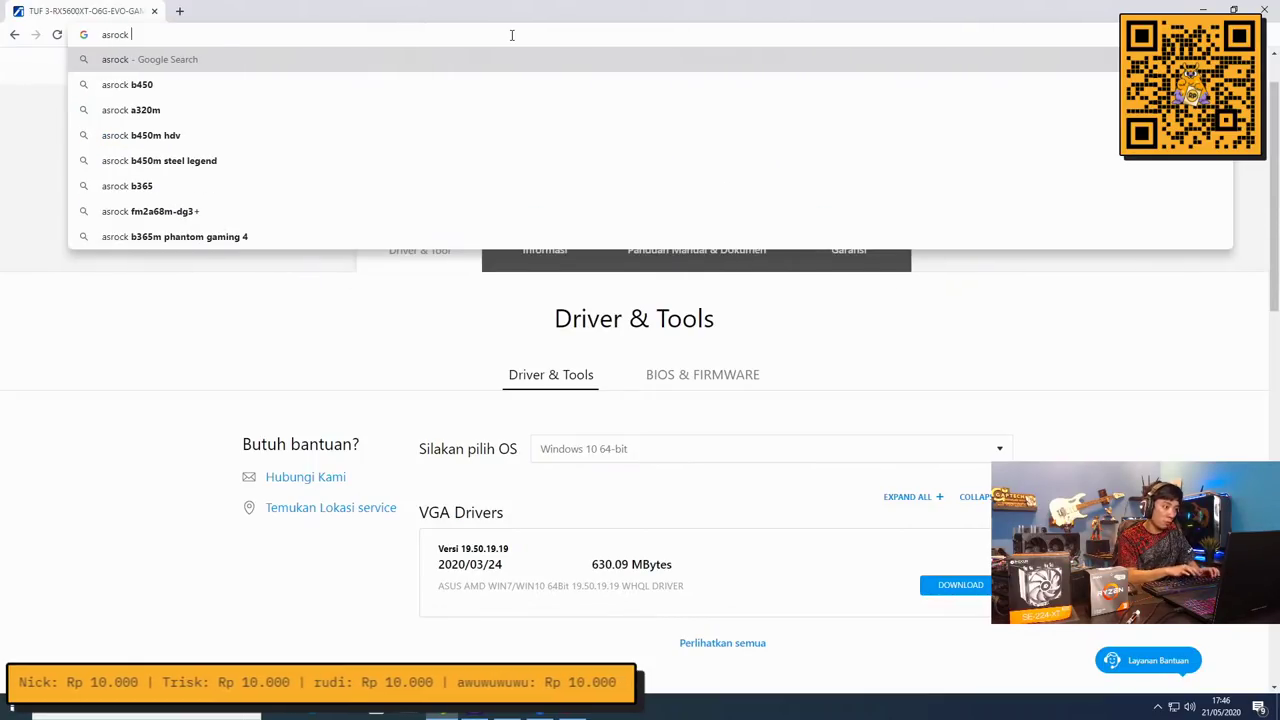
{"action": "type", "text": "b450m"}
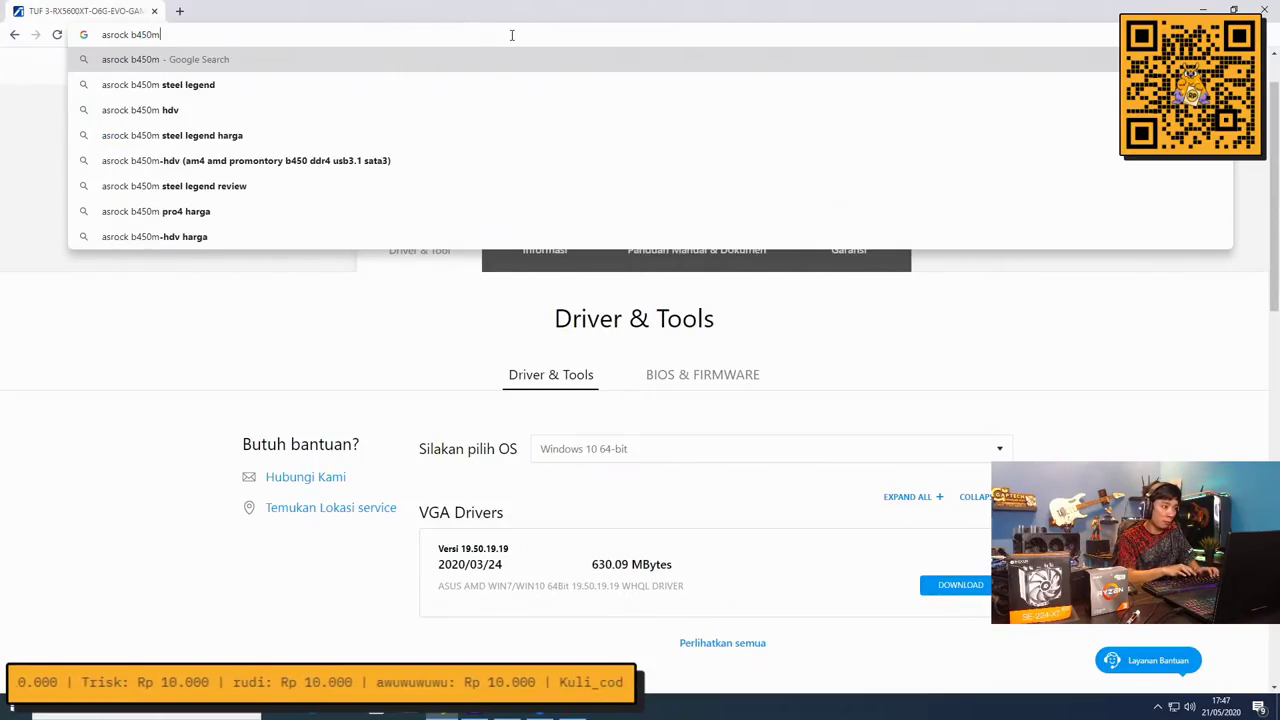
{"action": "type", "text": " steel legend"}
{"action": "key", "text": "Return"}
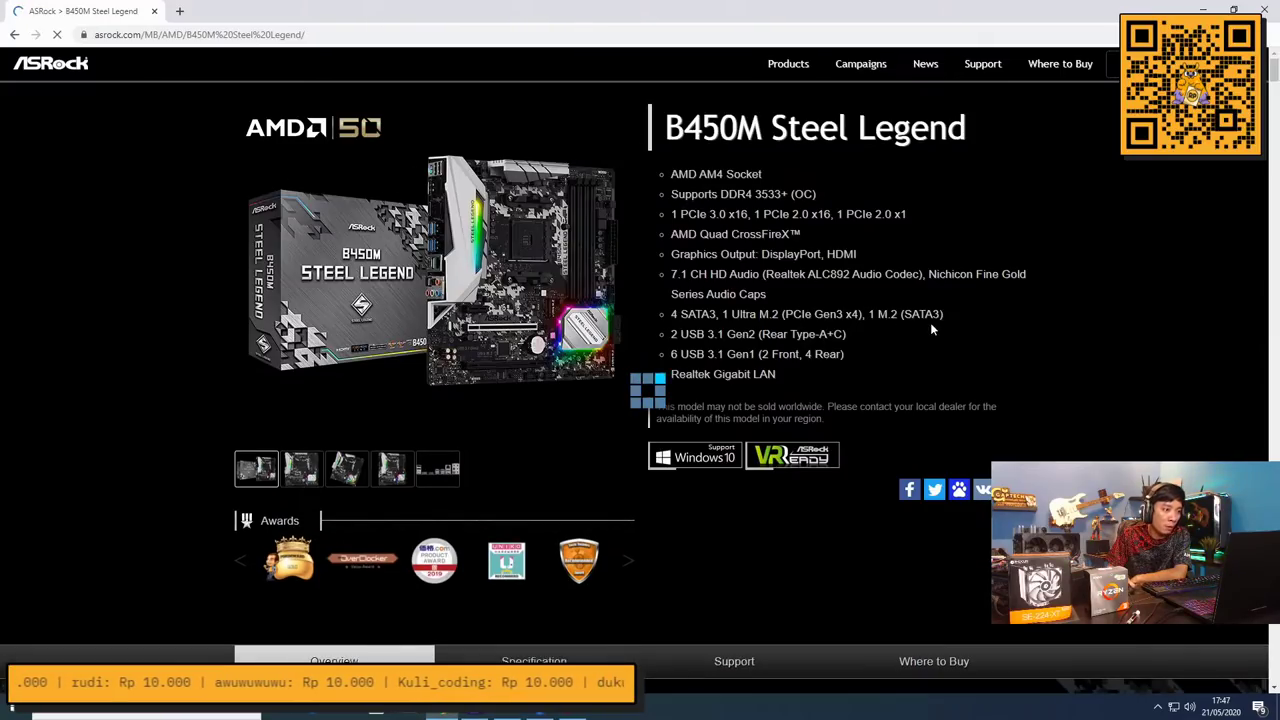
Open the BIOS download list in the B450M Steel Legend's support section
{"action": "scroll", "coordinate": [930, 322], "scroll_direction": "down", "scroll_amount": 3}
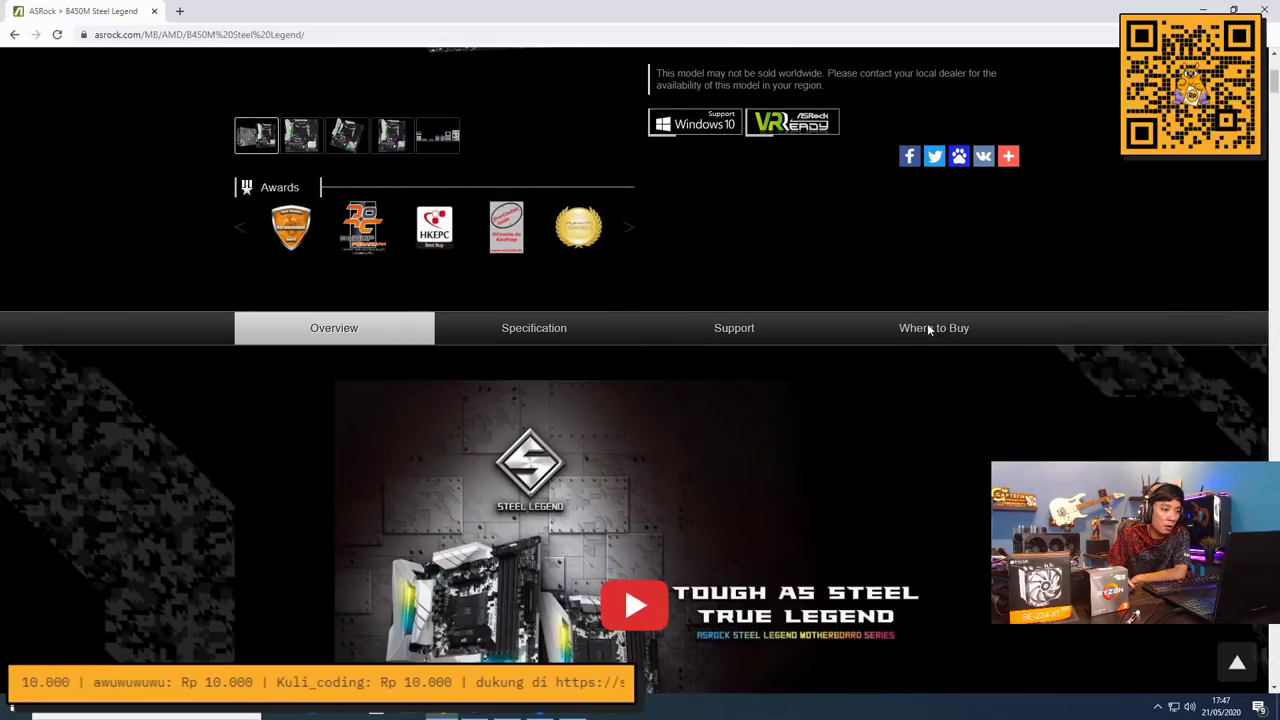
{"action": "left_click", "coordinate": [733, 330]}
{"action": "scroll", "coordinate": [967, 305], "scroll_direction": "down", "scroll_amount": 2}
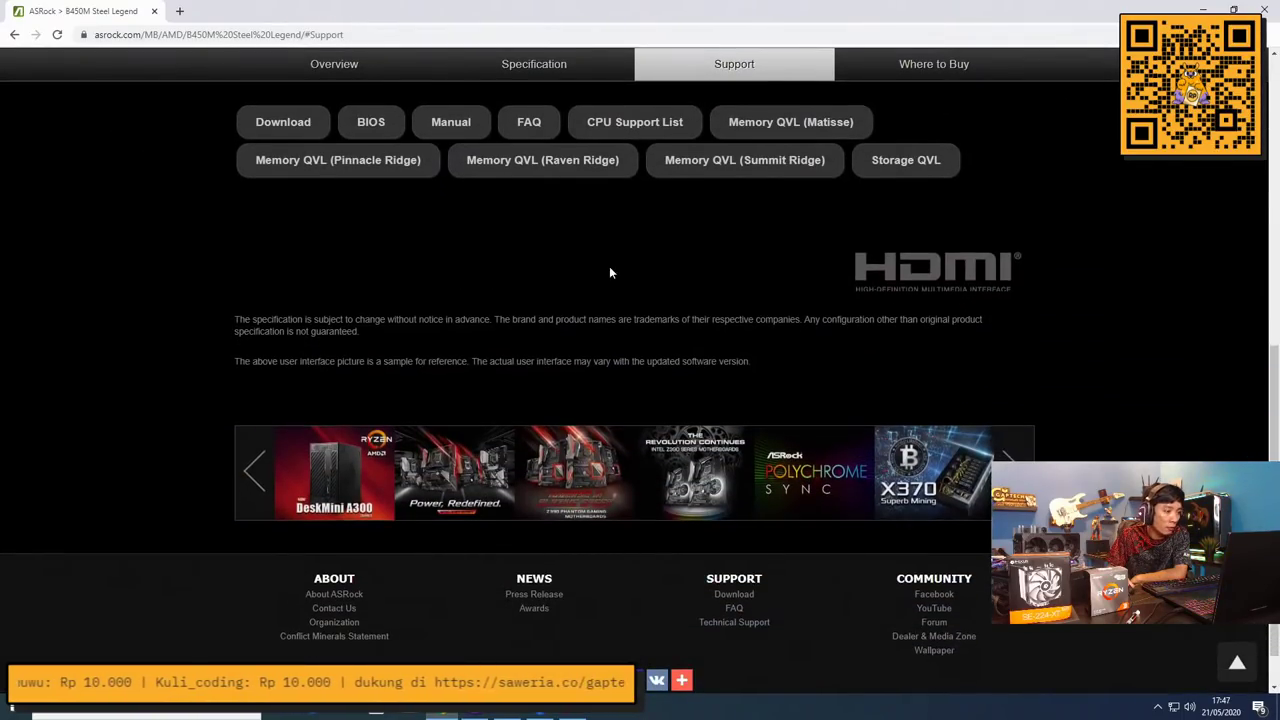
{"action": "left_click", "coordinate": [390, 132]}
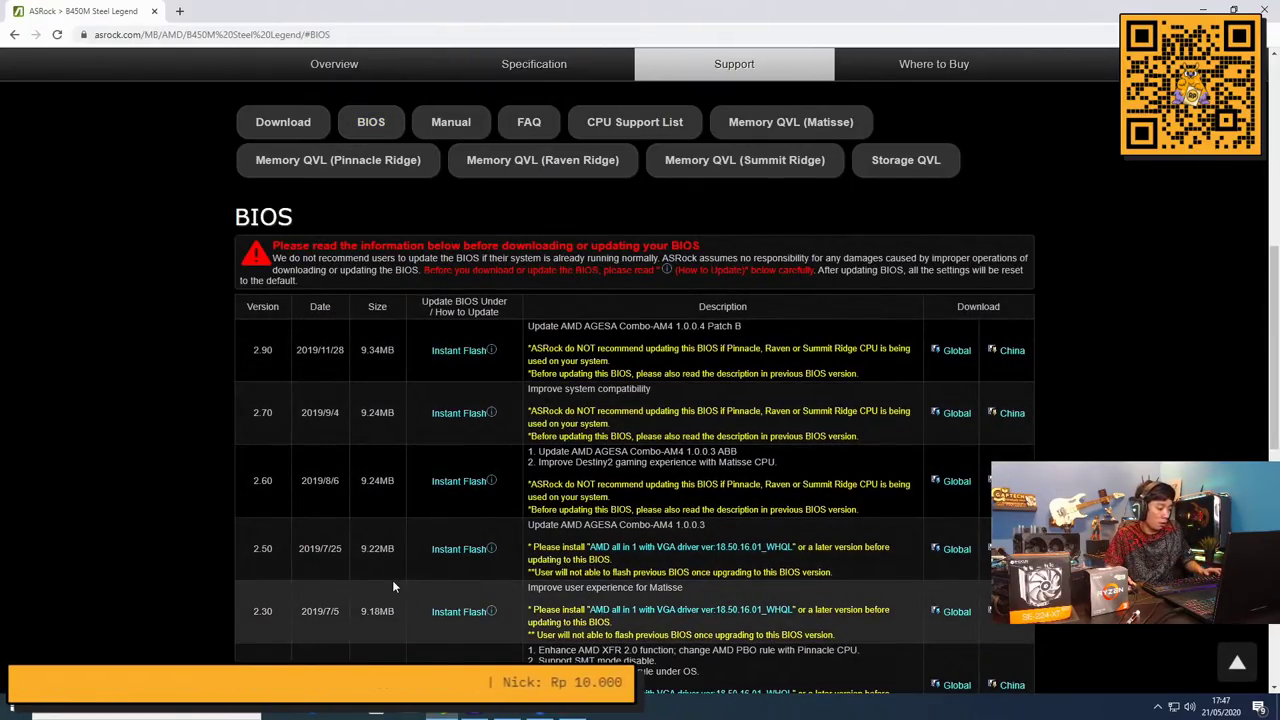
{"action": "key", "text": "alt+Tab"}
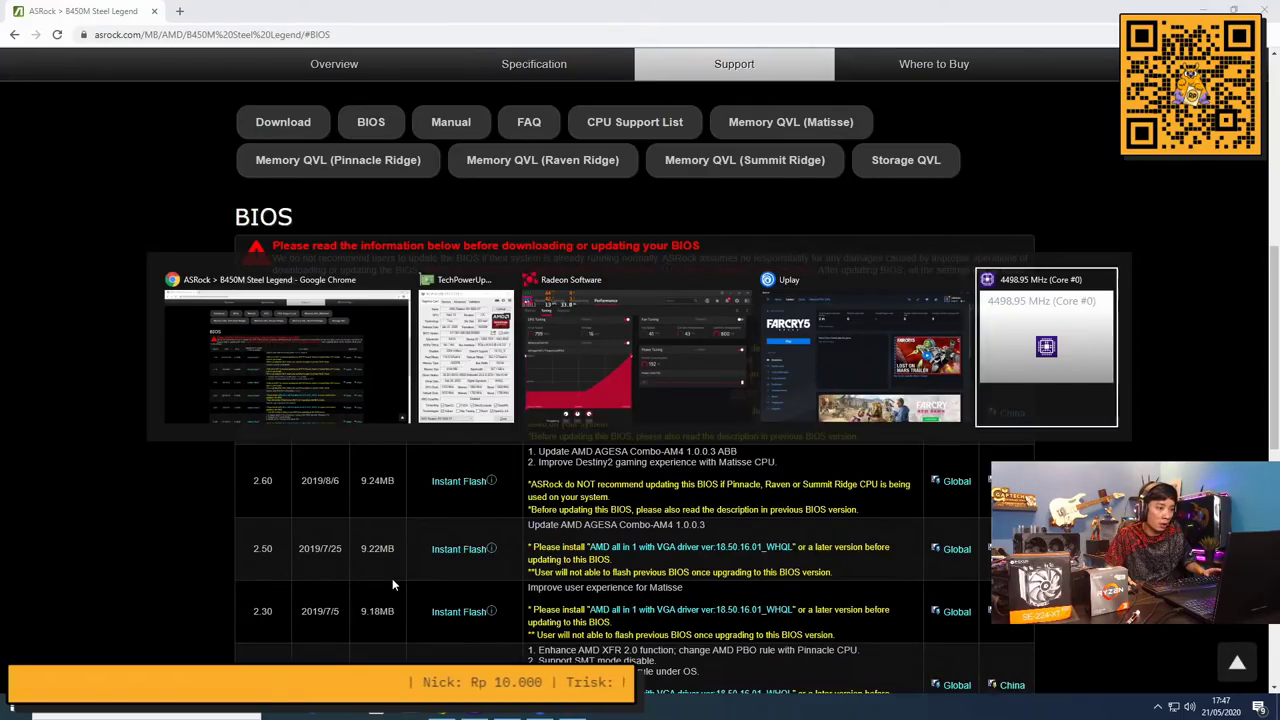
{"action": "key", "text": "alt+Tab"}
{"action": "key", "text": "alt+Tab"}
{"action": "key", "text": "alt+Tab"}
{"action": "key", "text": "alt+Tab"}
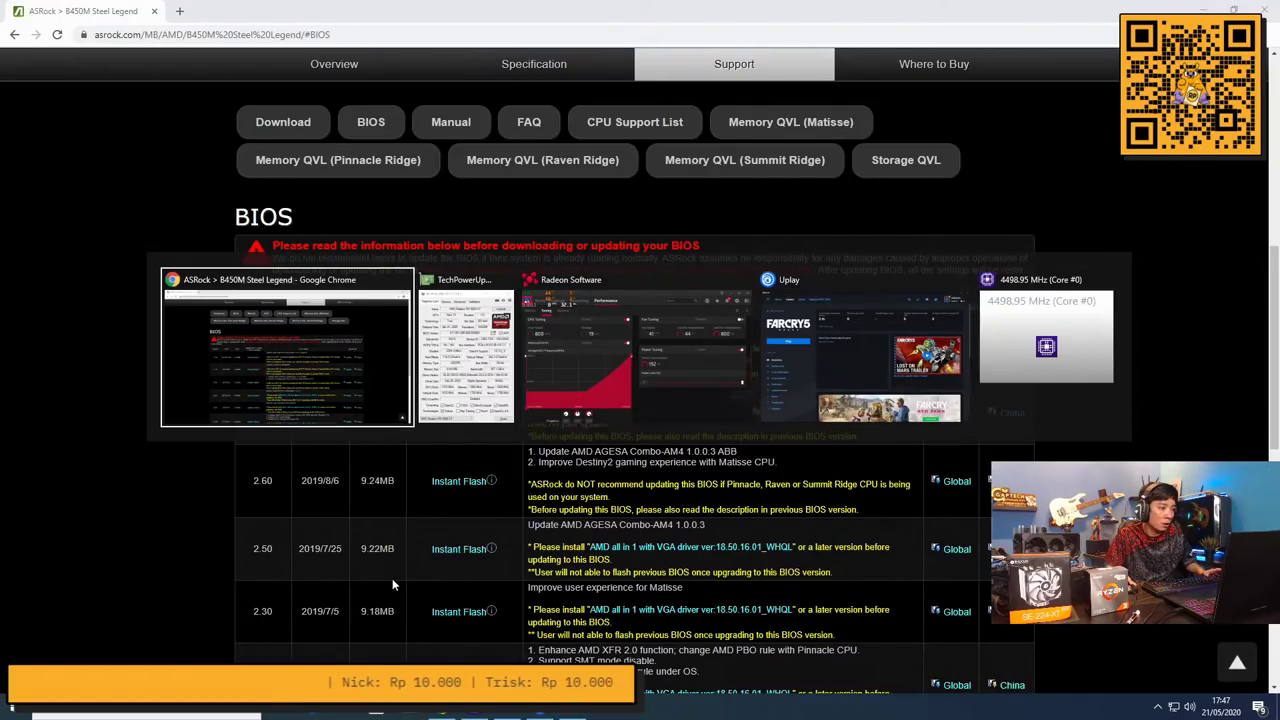
Launch Magnifier and enlarge the B450M Steel Legend BIOS list to 200% to examine its versions and download links
{"action": "key", "text": "super"}
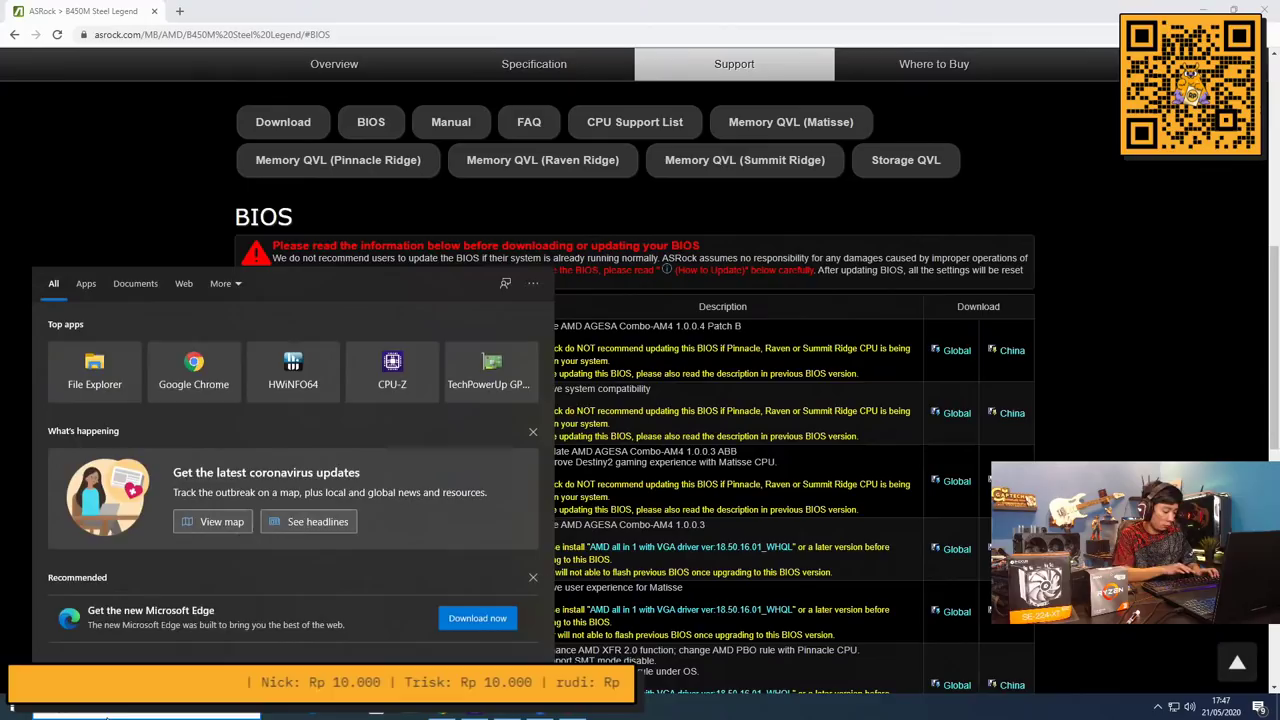
{"action": "type", "text": "mag"}
{"action": "key", "text": "Return"}
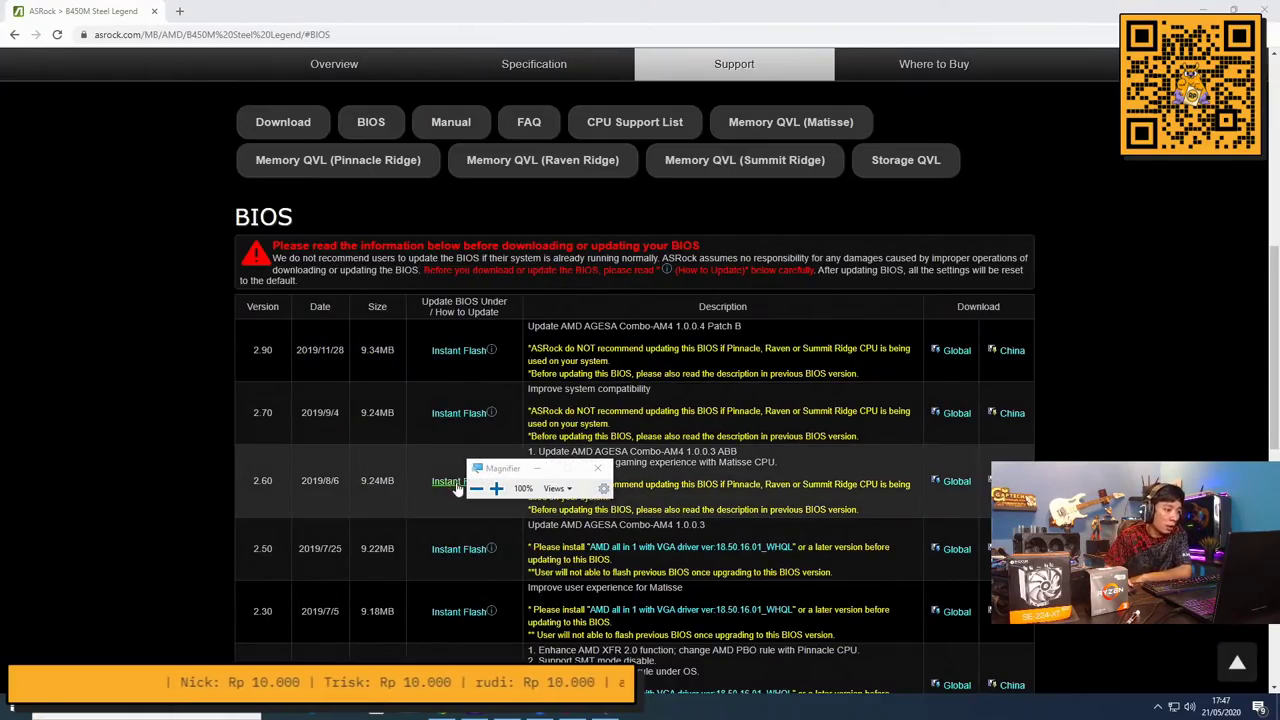
{"action": "left_click", "coordinate": [495, 487]}
{"action": "left_click", "coordinate": [497, 490]}
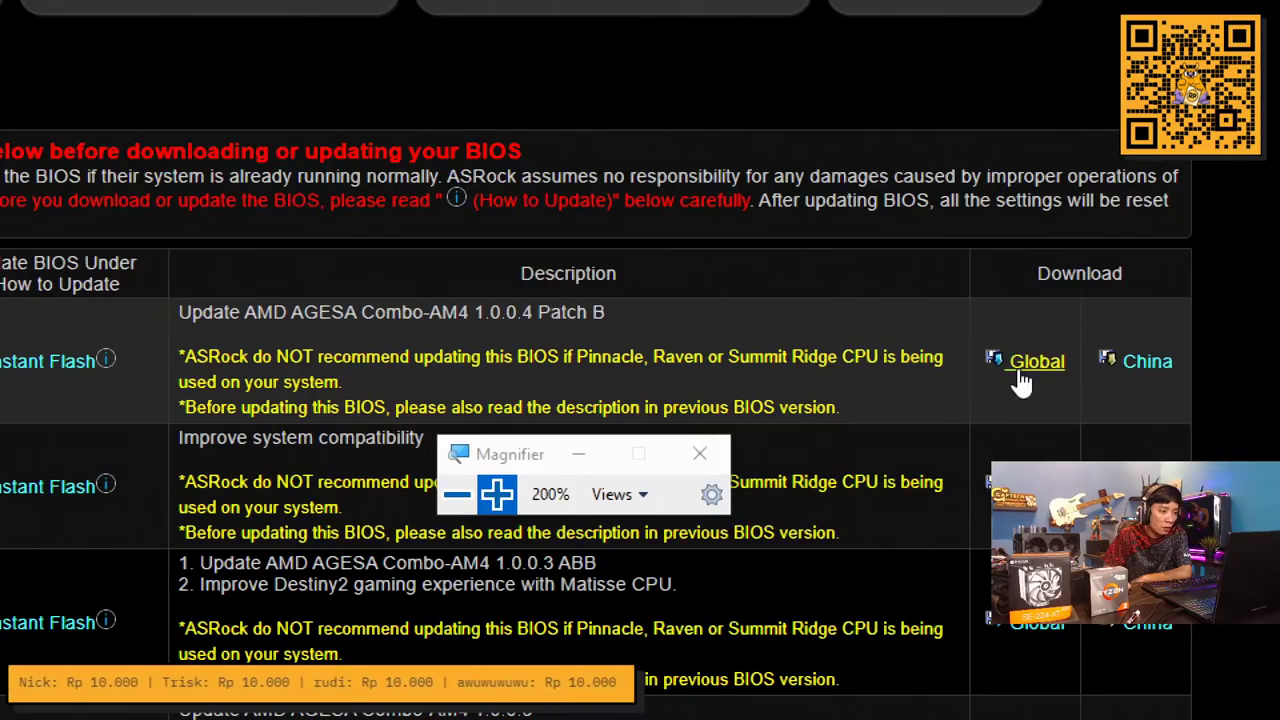
Download the Global version 2.90 BIOS for the B450M Steel Legend, accept the procedure notice, and return Magnifier to 100%
{"action": "left_click", "coordinate": [1020, 376]}
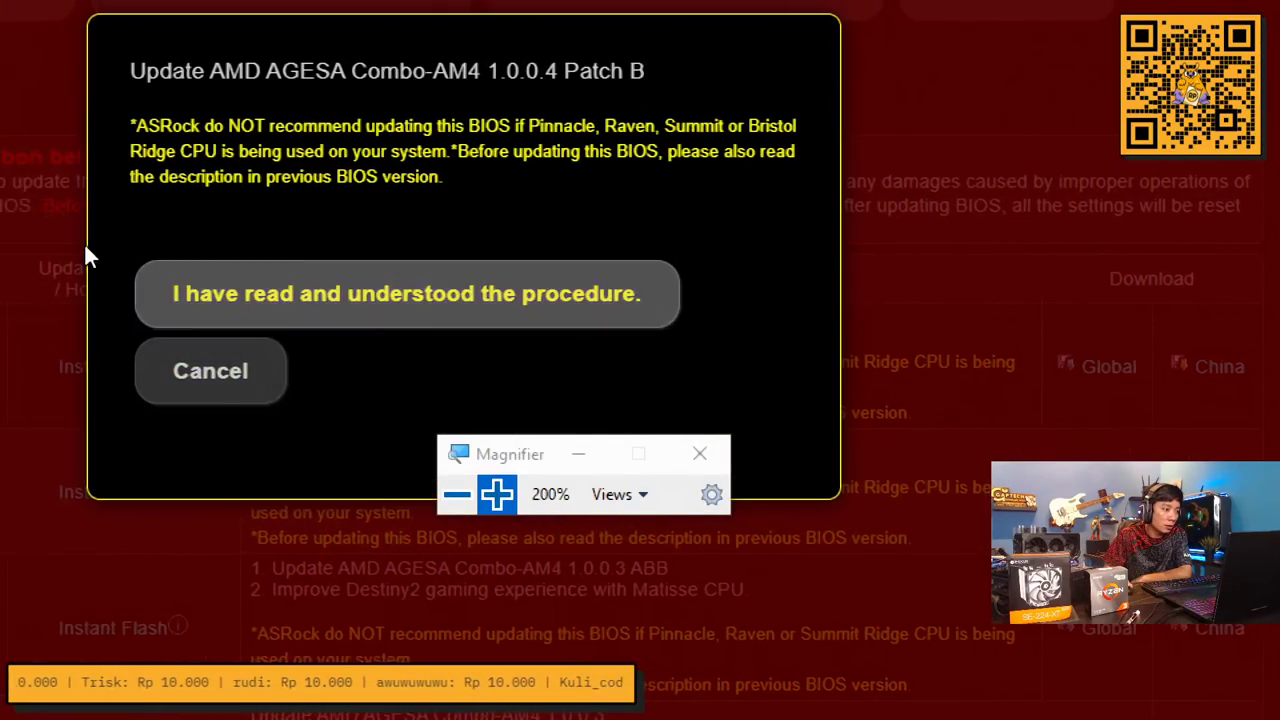
{"action": "left_click", "coordinate": [512, 310]}
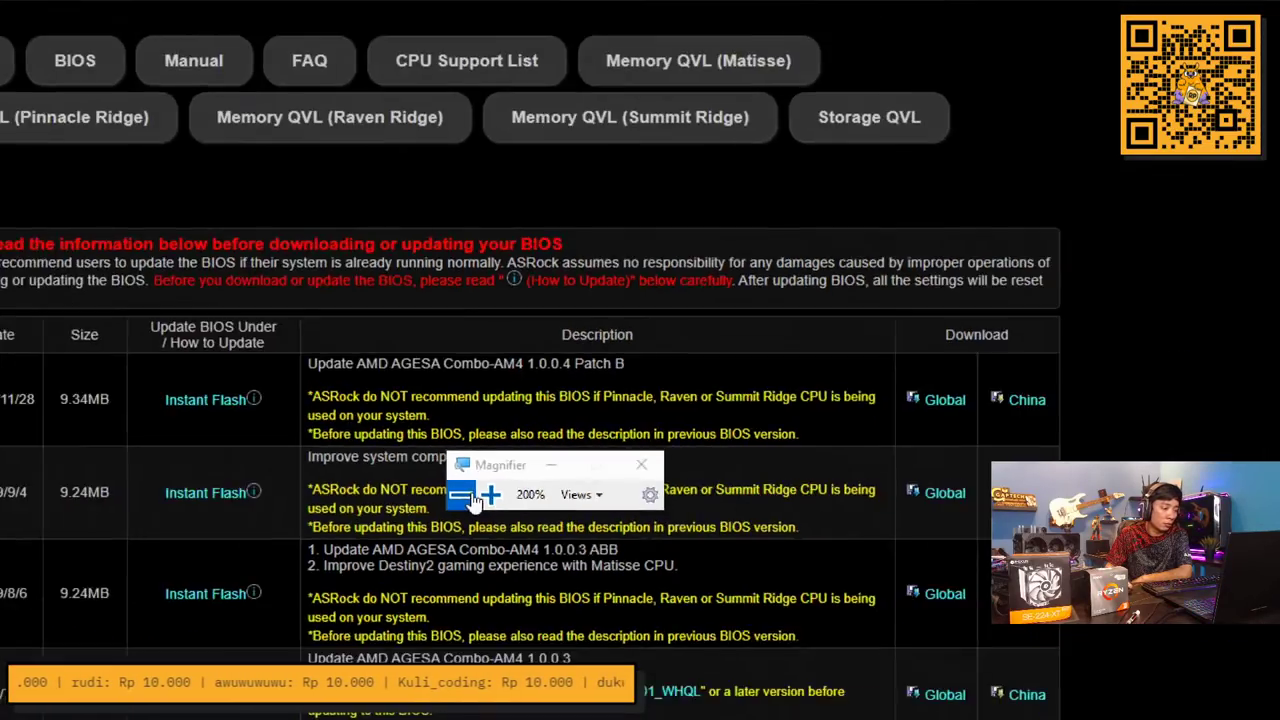
{"action": "left_click", "coordinate": [464, 495]}
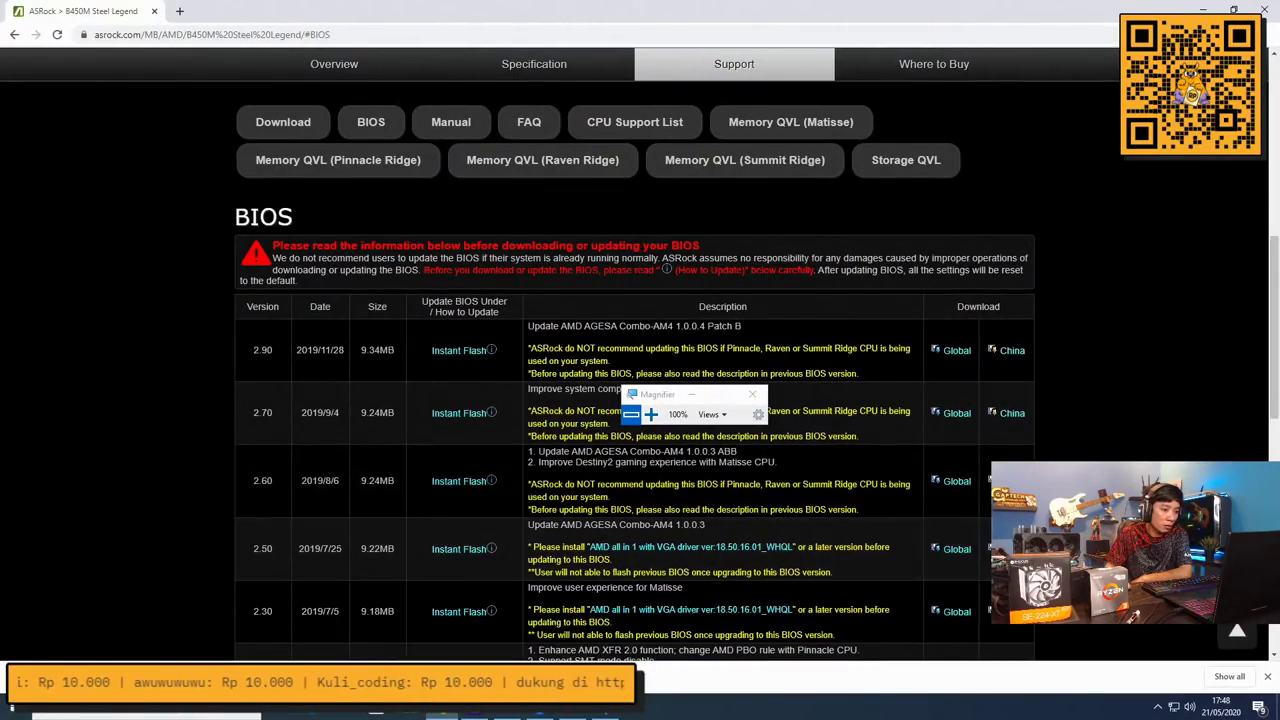
Open the downloaded B450M Steel Legend(2.90)ROM.zip and copy B45MSTL2.90 to USB Drive (E:), replacing the existing file
{"action": "left_click", "coordinate": [1225, 678]}
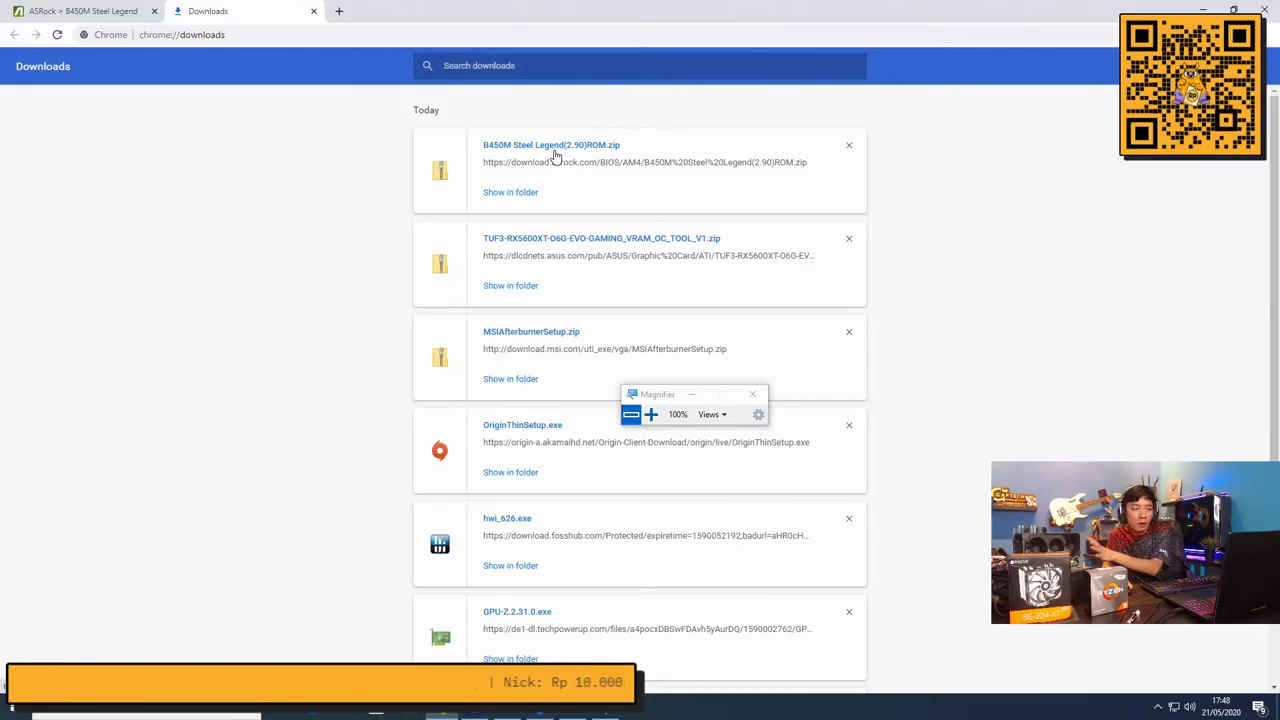
{"action": "left_click", "coordinate": [556, 150]}
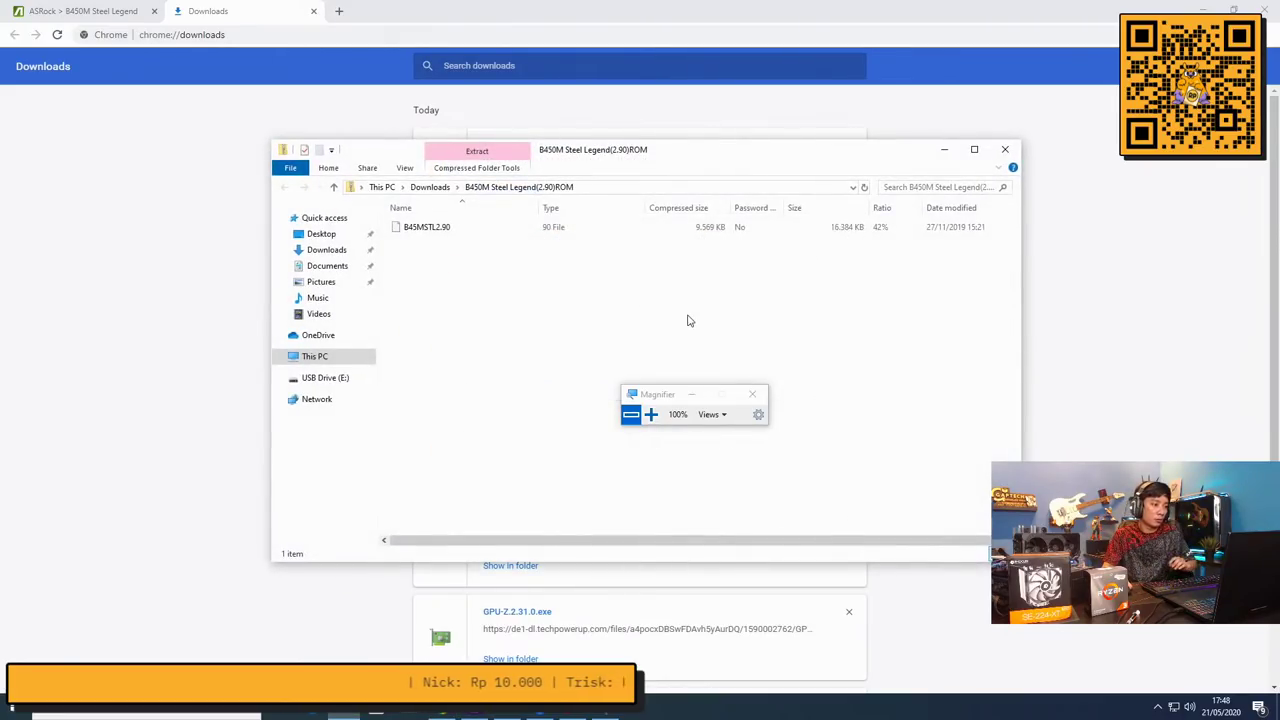
{"action": "left_click", "coordinate": [431, 233]}
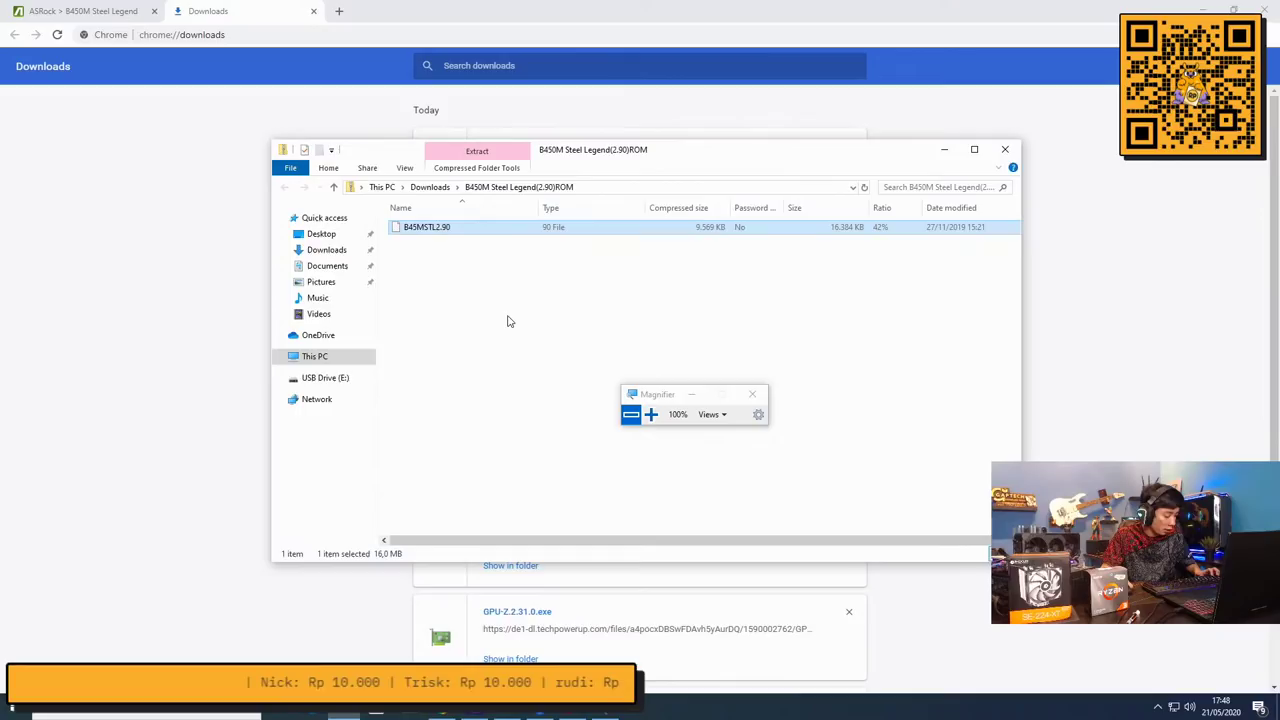
{"action": "left_click", "coordinate": [330, 378]}
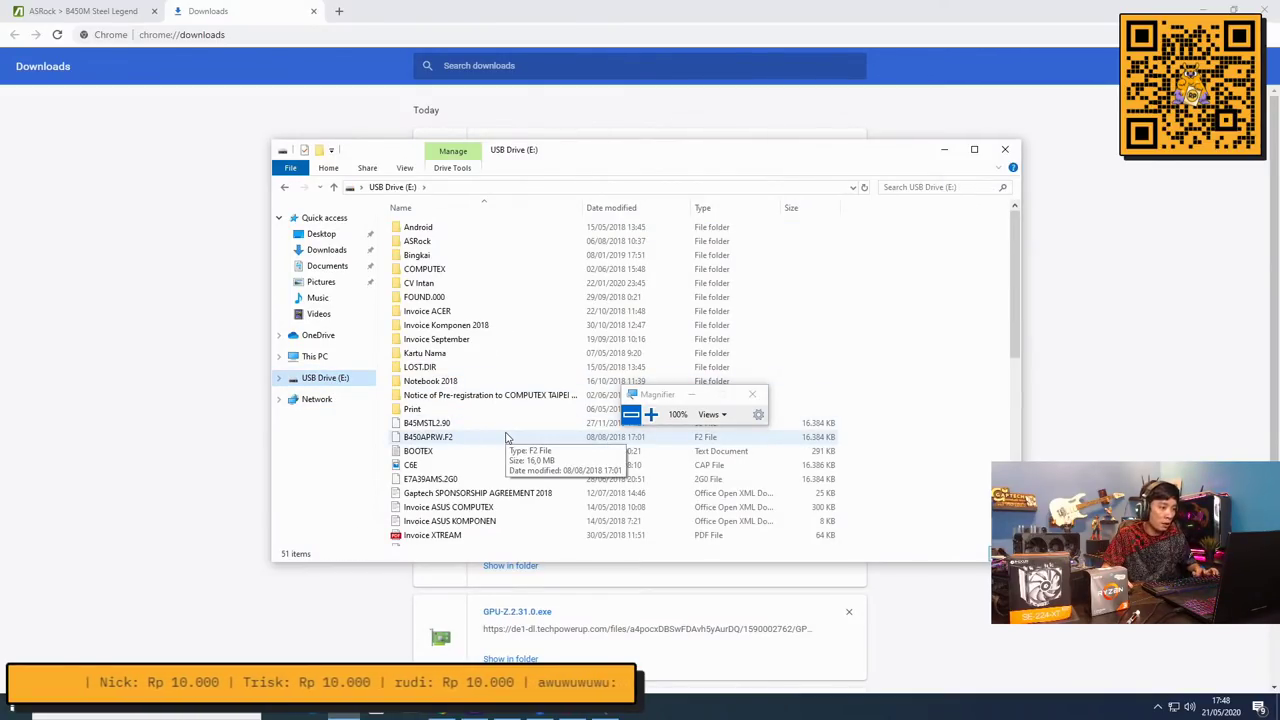
{"action": "key", "text": "ctrl+v"}
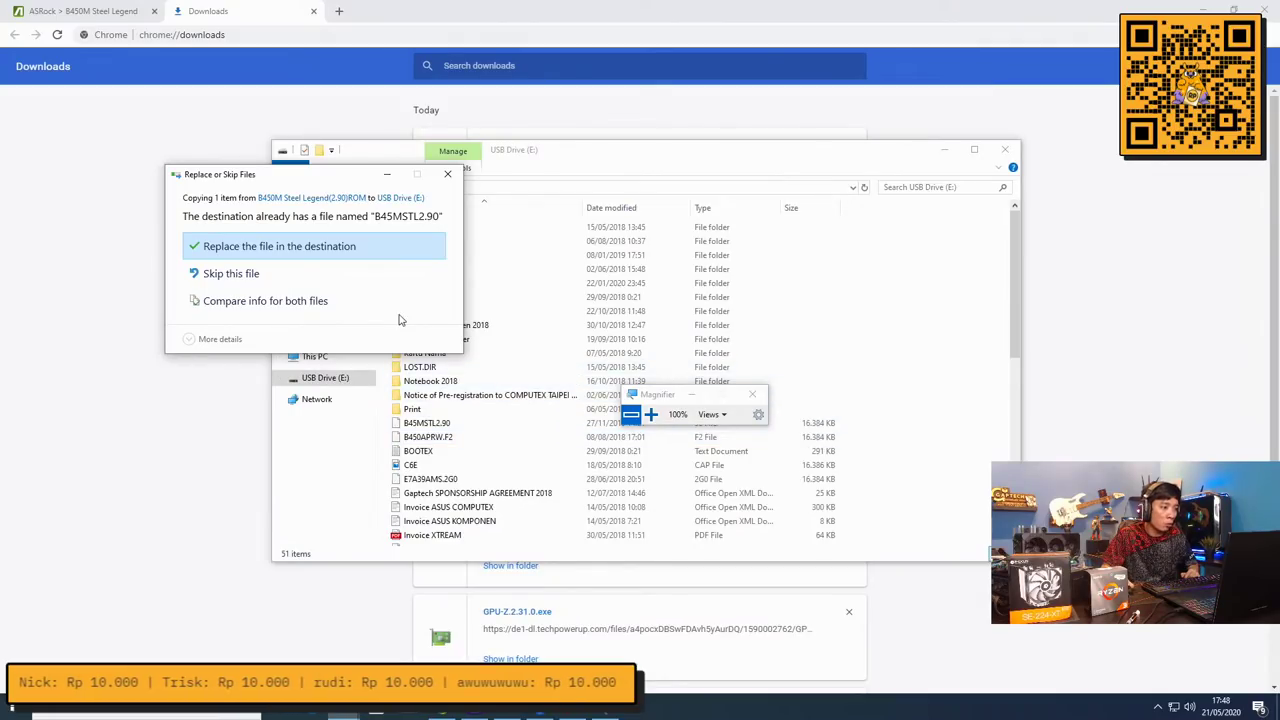
{"action": "left_click", "coordinate": [391, 261]}
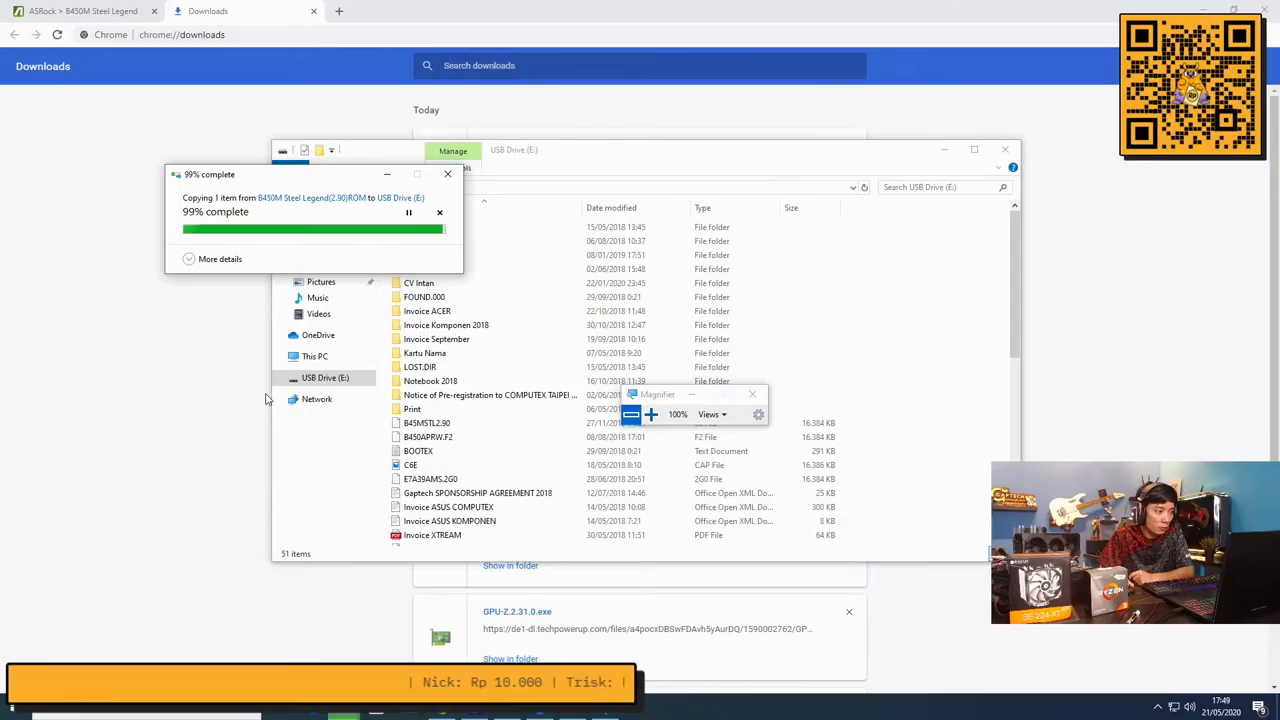
Close all open windows, including File Explorer, the browser, Radeon Software, Uplay, GPU-Z, Magnifier and CPU-Z
{"action": "left_click", "coordinate": [1006, 151]}
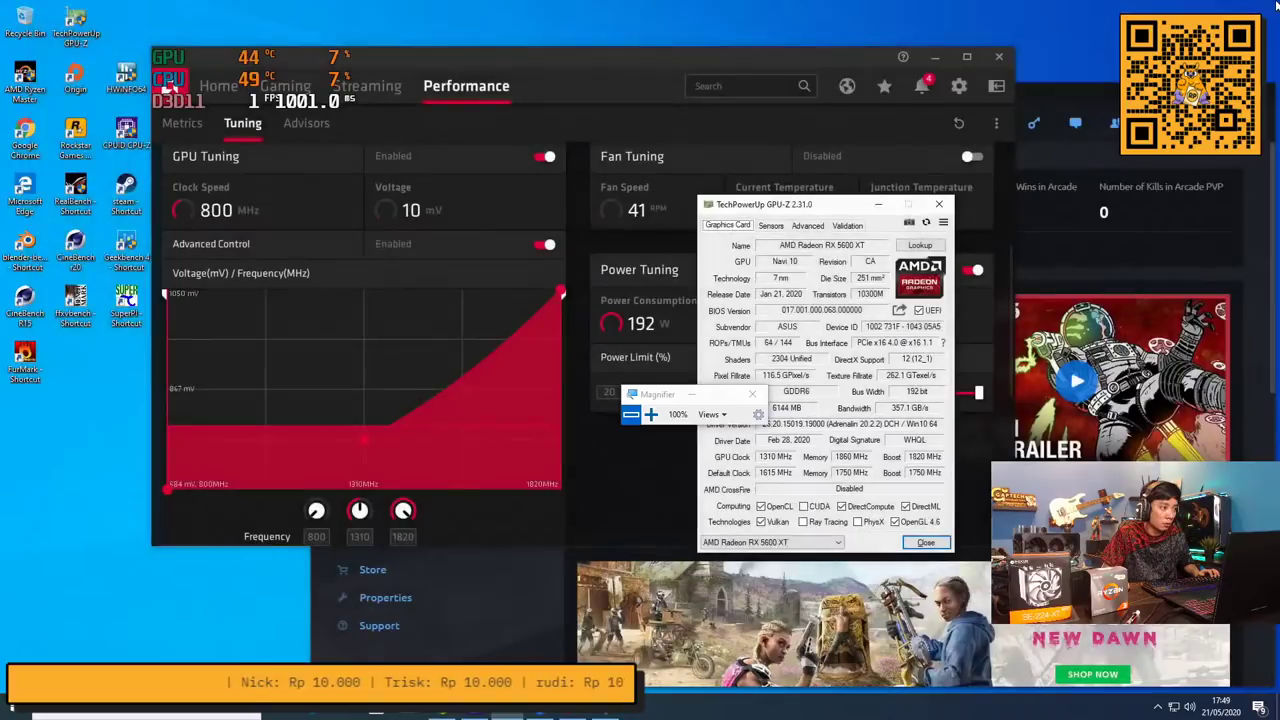
{"action": "left_click", "coordinate": [998, 56]}
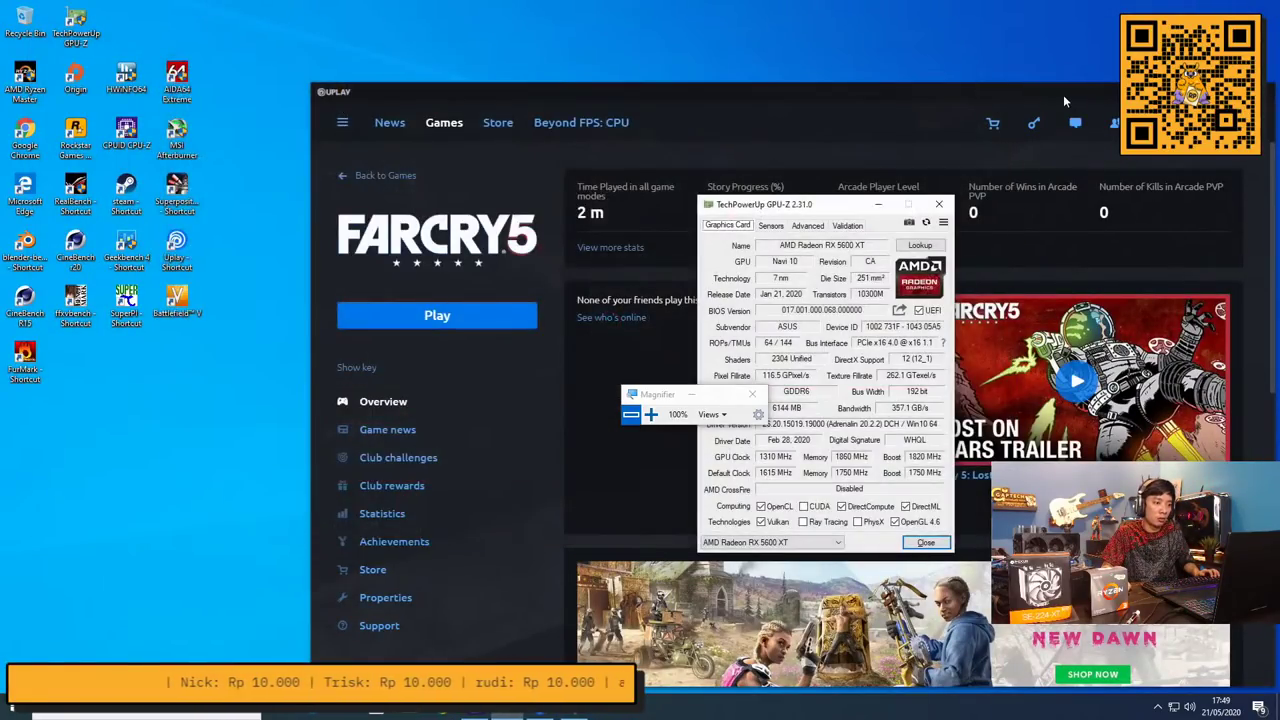
{"action": "left_click_drag", "start_coordinate": [1063, 94], "coordinate": [708, 110]}
{"action": "left_click", "coordinate": [906, 107]}
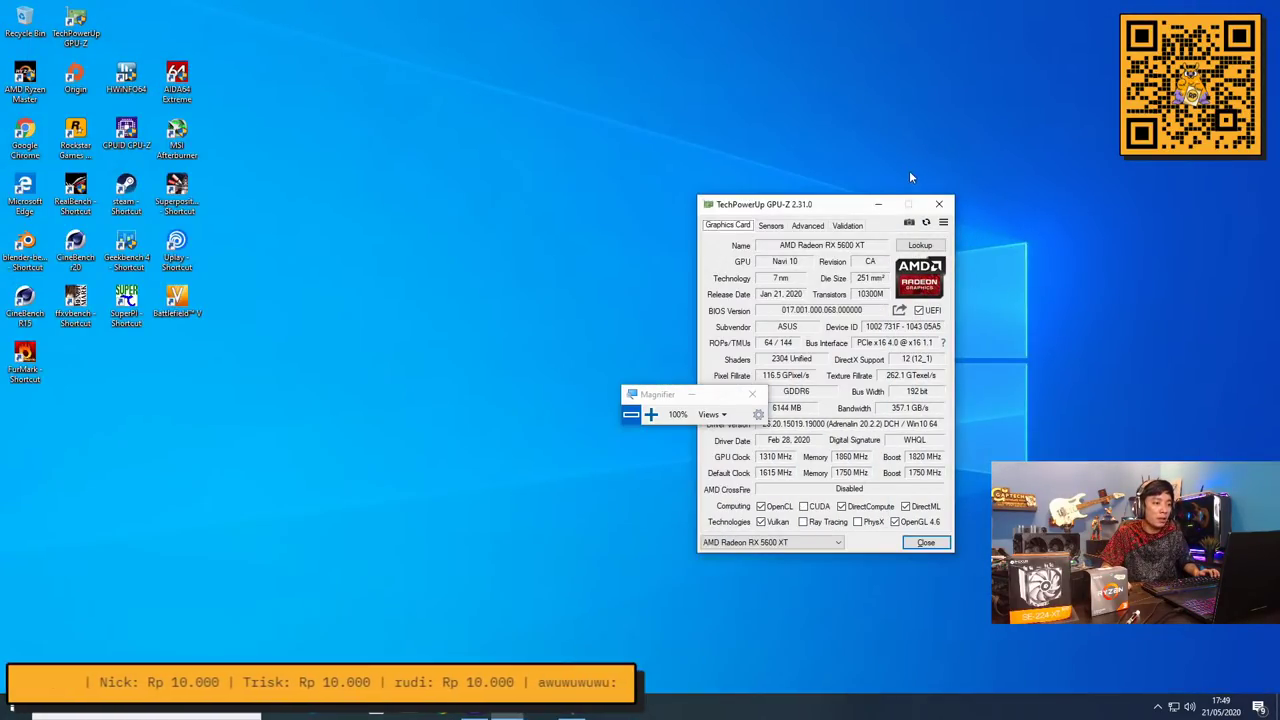
{"action": "left_click", "coordinate": [940, 206]}
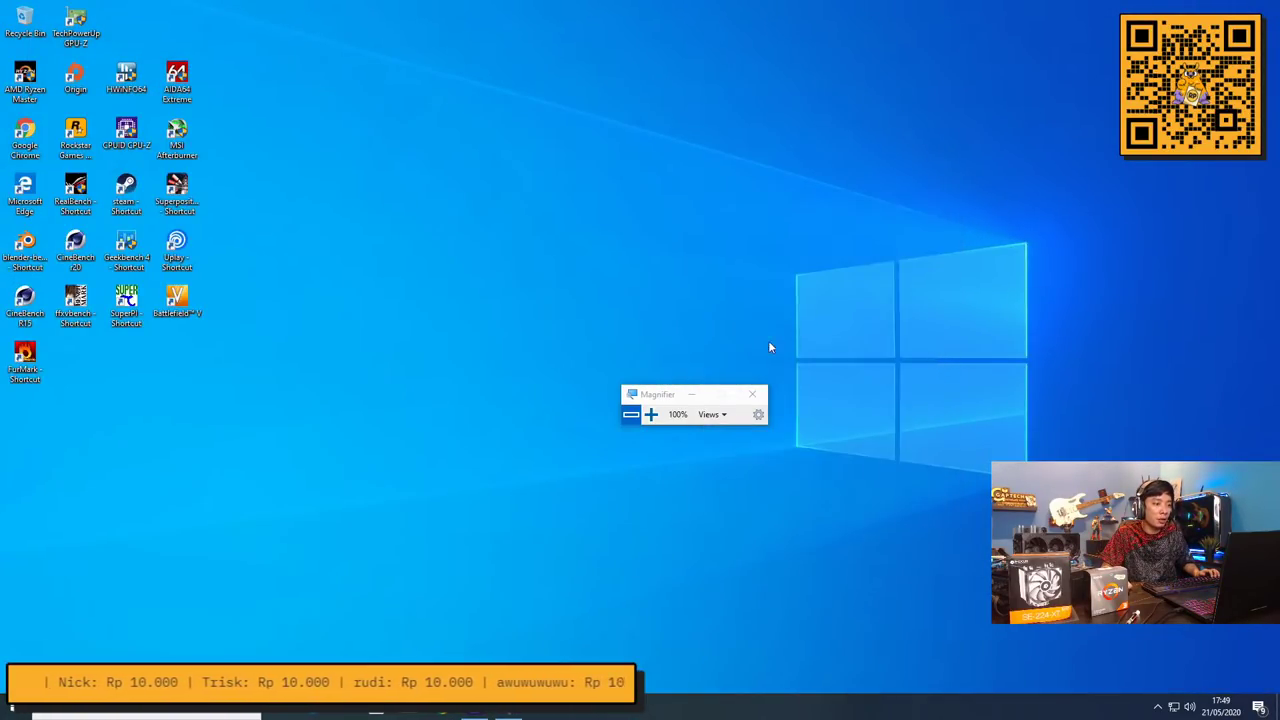
{"action": "left_click", "coordinate": [752, 394]}
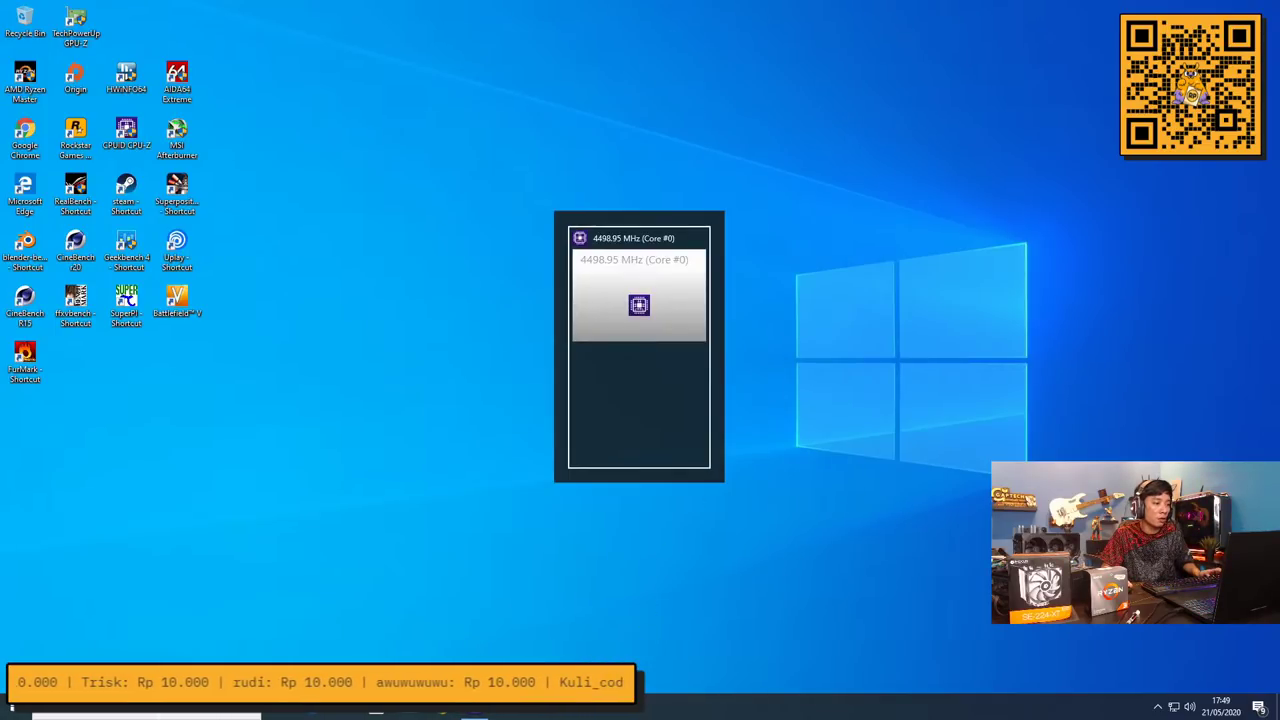
{"action": "left_click", "coordinate": [768, 222]}
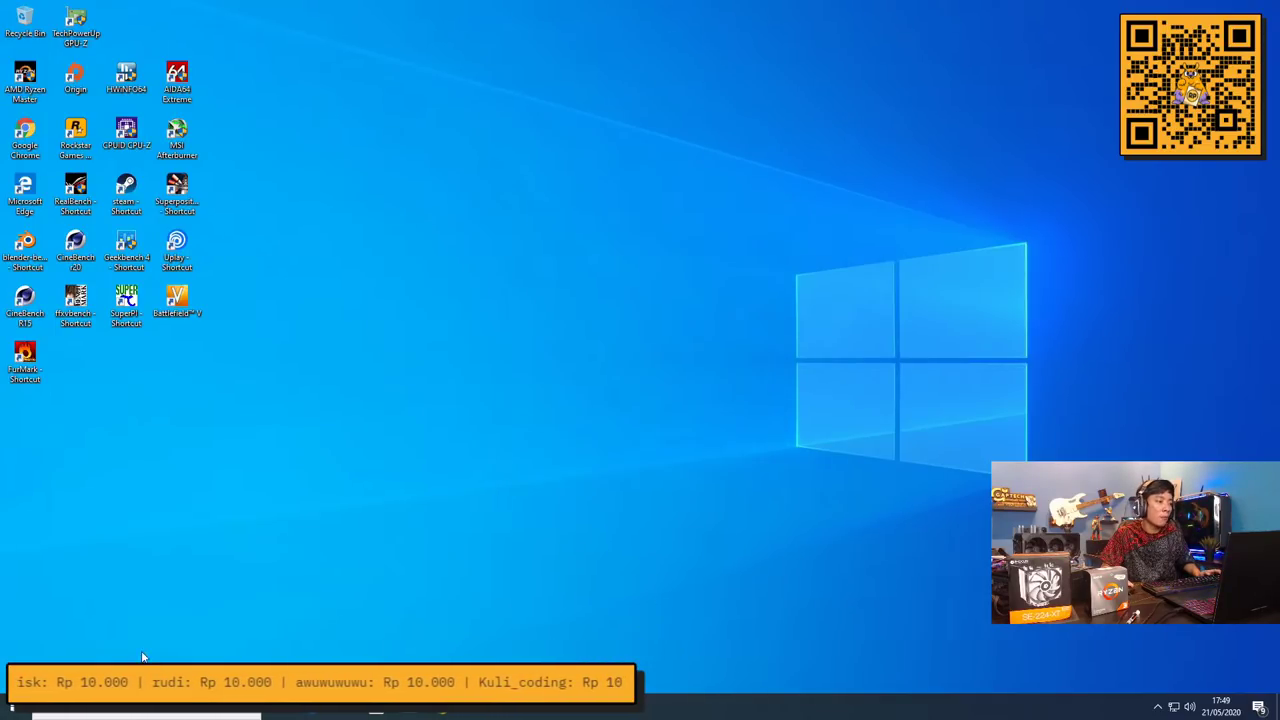
Restart the computer and enter the ASRock UEFI setup during boot
{"action": "left_click", "coordinate": [12, 707]}
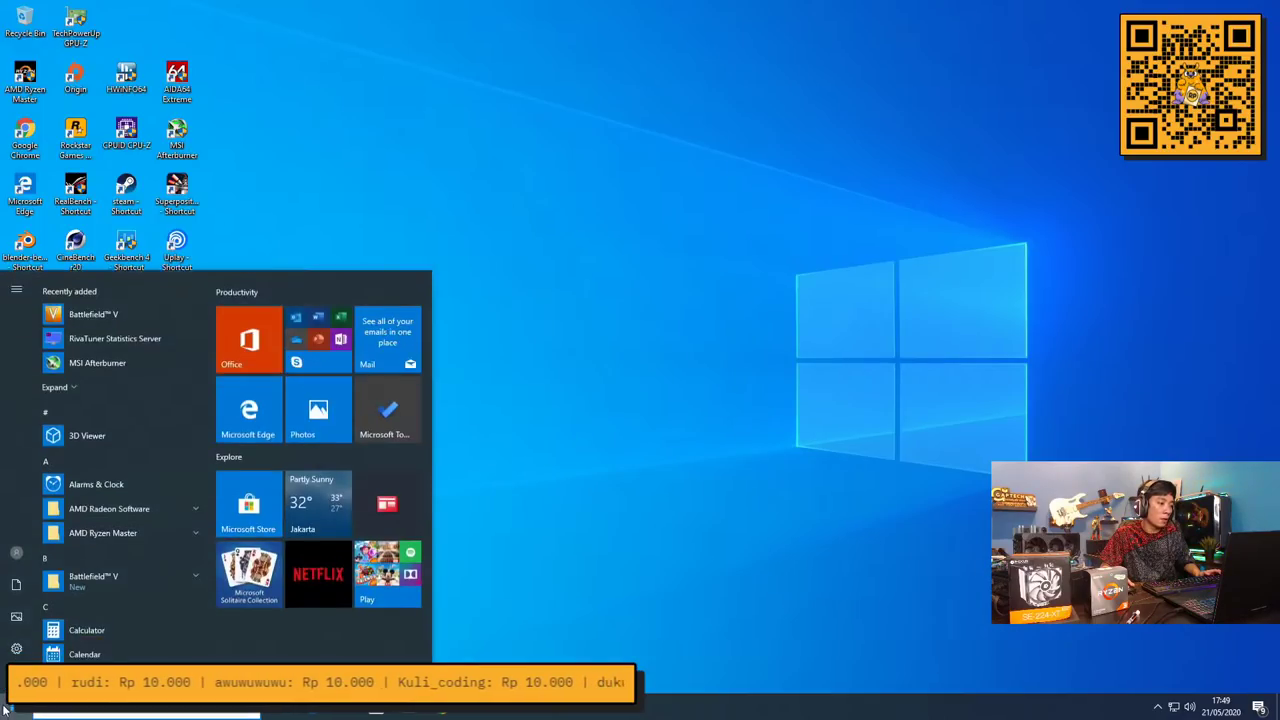
{"action": "left_click", "coordinate": [16, 677]}
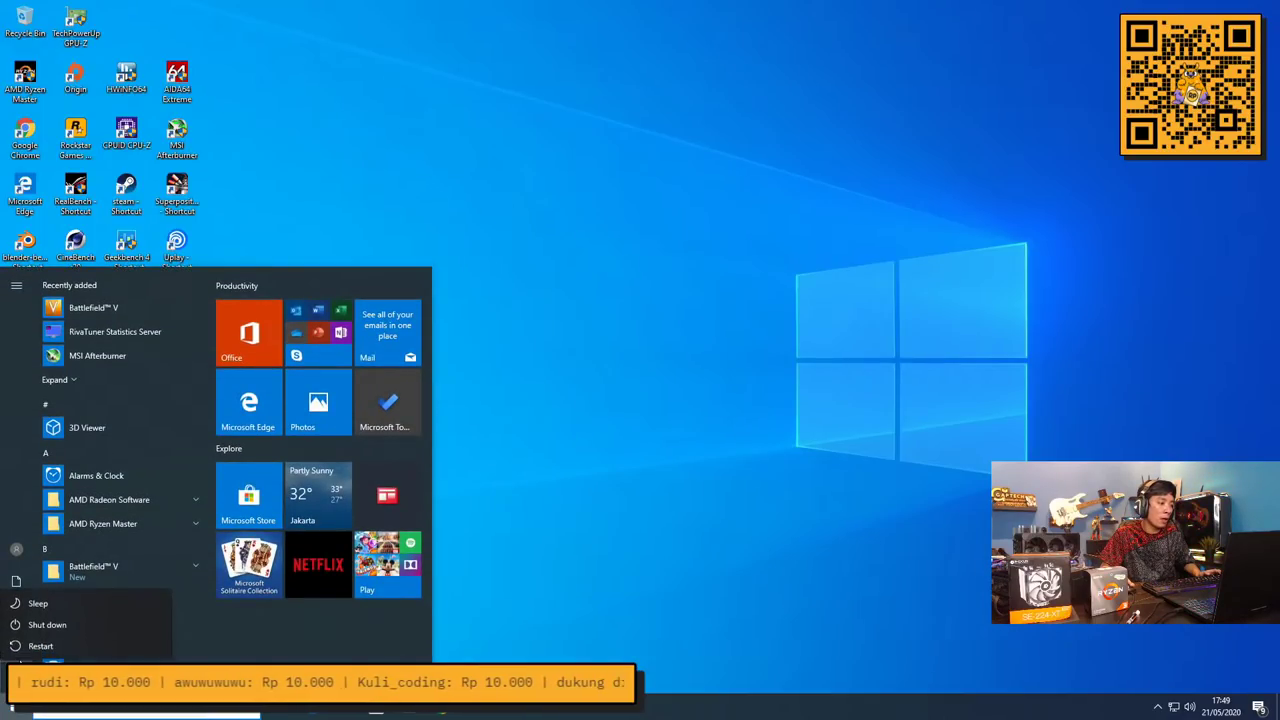
{"action": "left_click", "coordinate": [32, 645]}
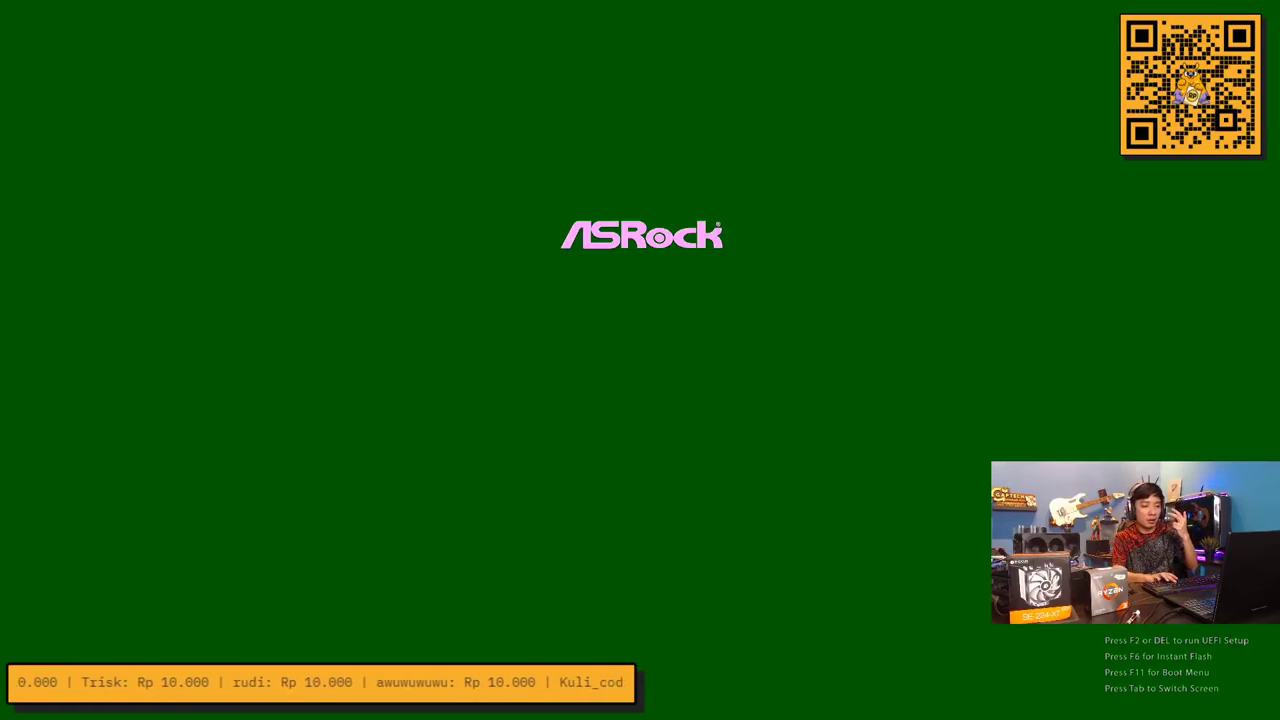
{"action": "key", "text": "Delete"}
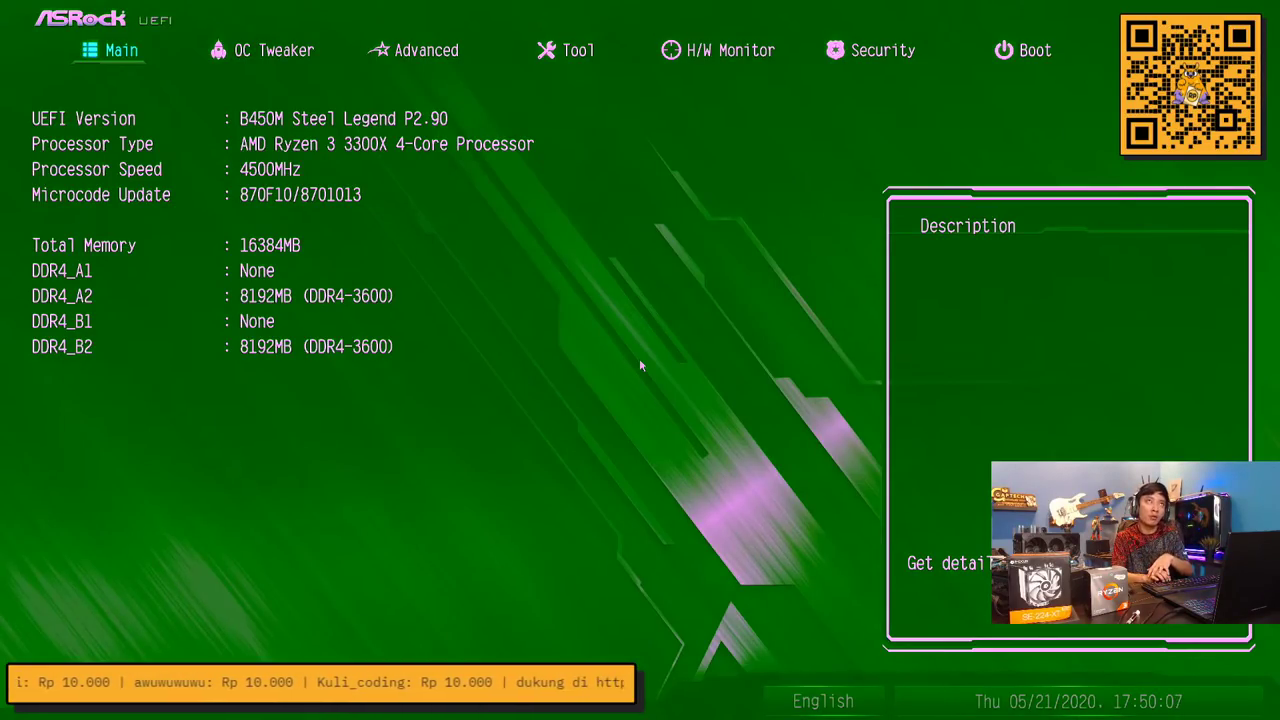
Launch Instant Flash from the UEFI tools and request an update with the B45MSTL2.90 file
{"action": "key", "text": "Right"}
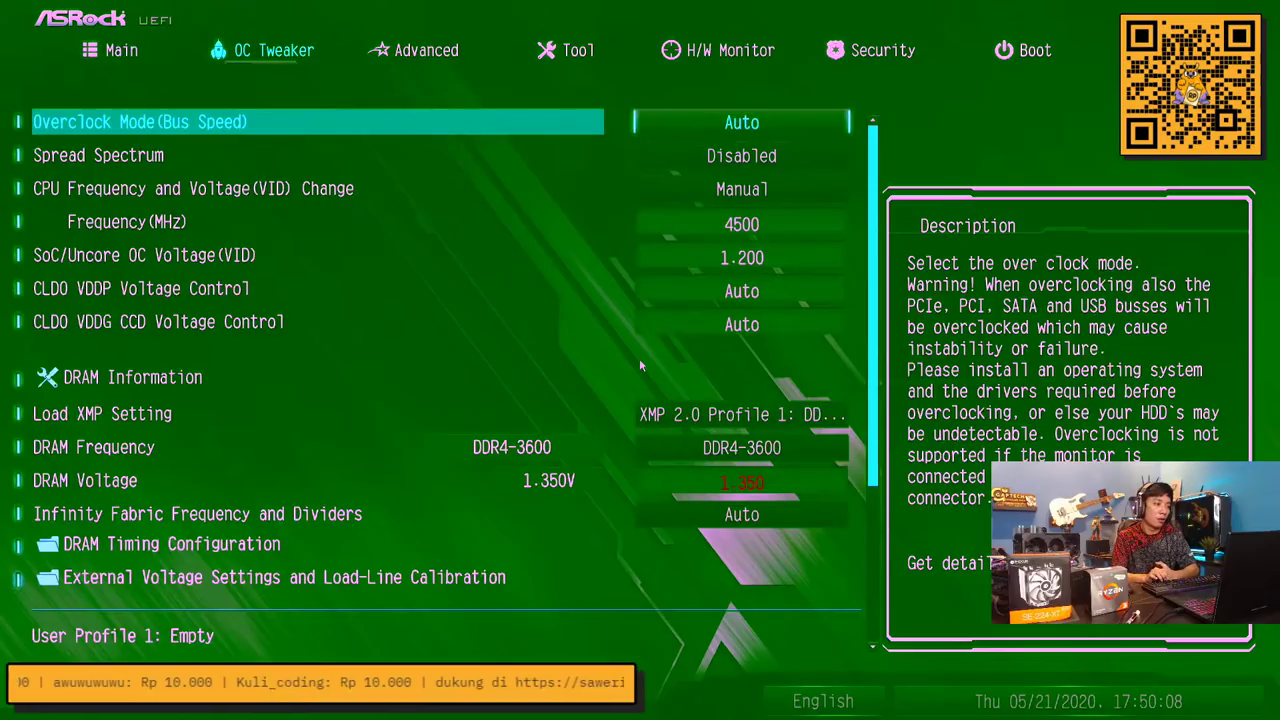
{"action": "key", "text": "Right"}
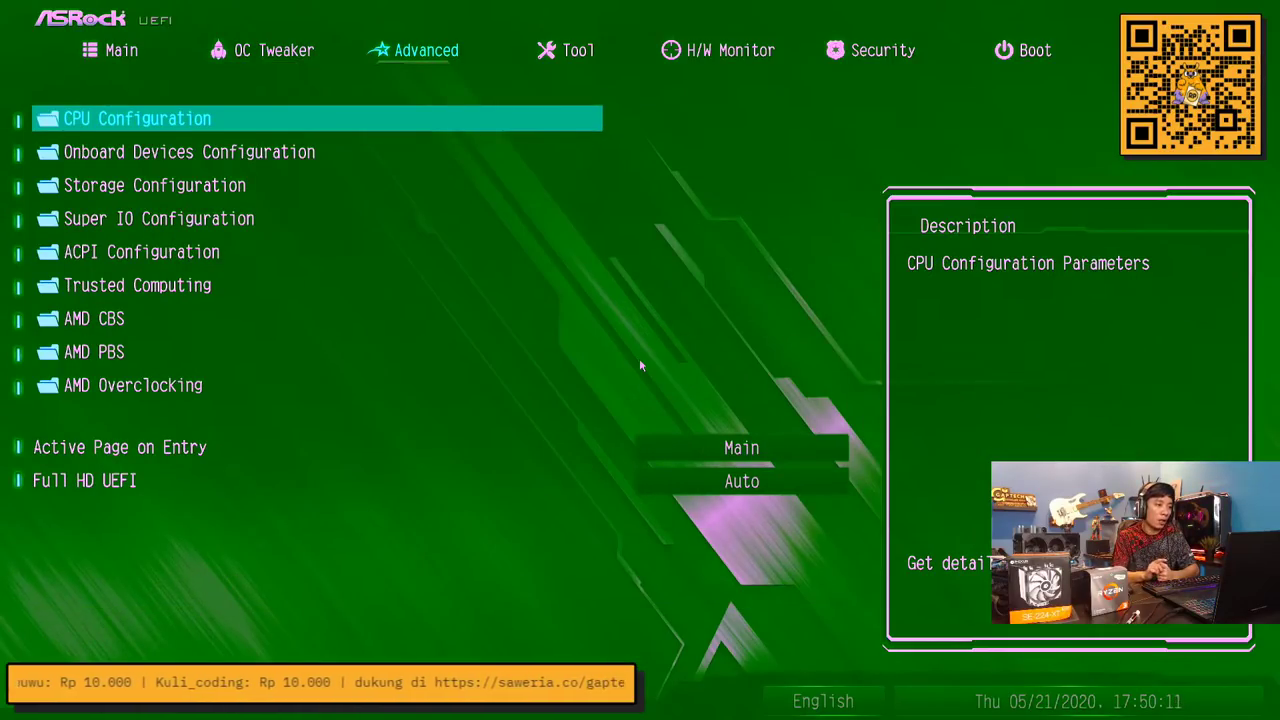
{"action": "key", "text": "Right"}
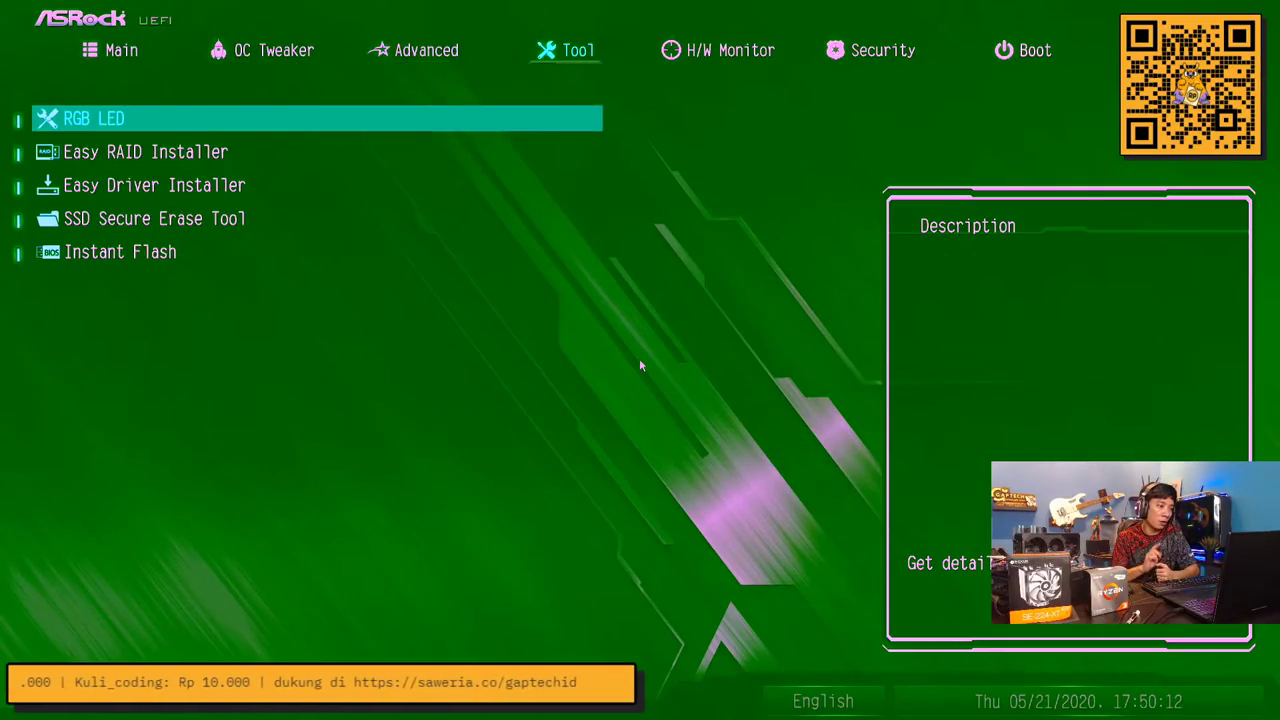
{"action": "key", "text": "Right"}
{"action": "key", "text": "Left"}
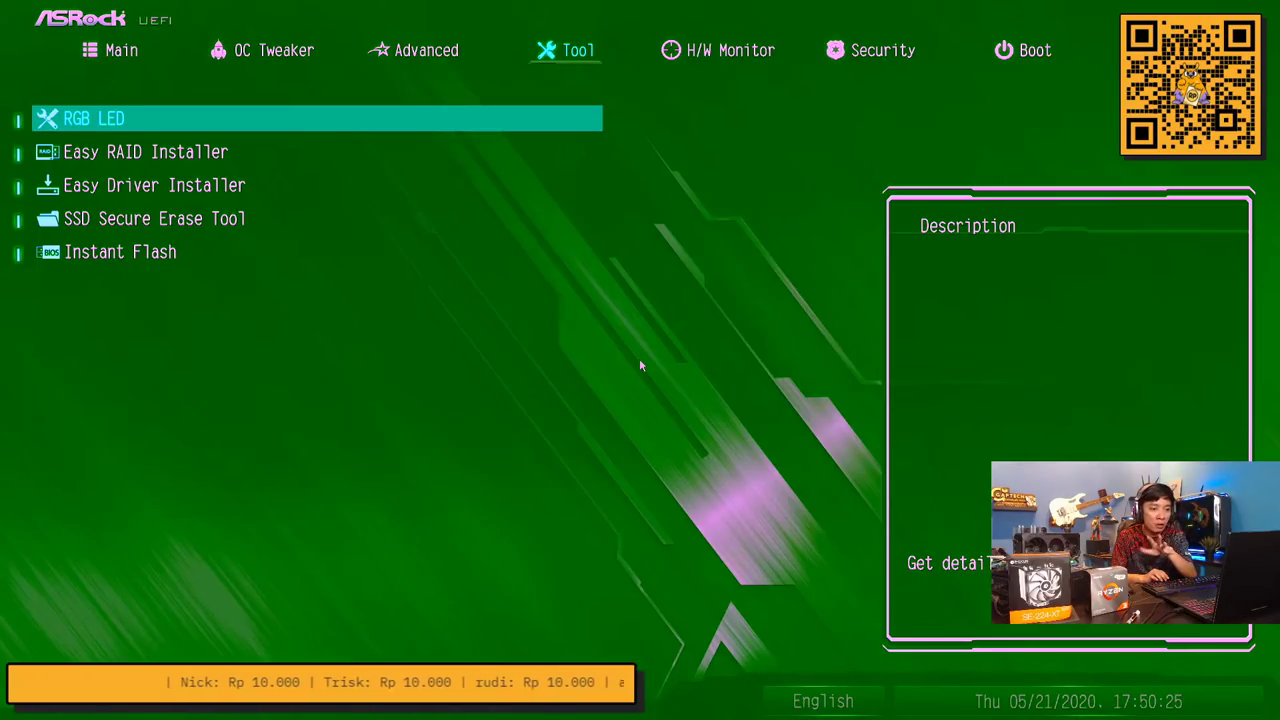
{"action": "key", "text": "Down"}
{"action": "key", "text": "Down"}
{"action": "key", "text": "Down"}
{"action": "key", "text": "Down"}
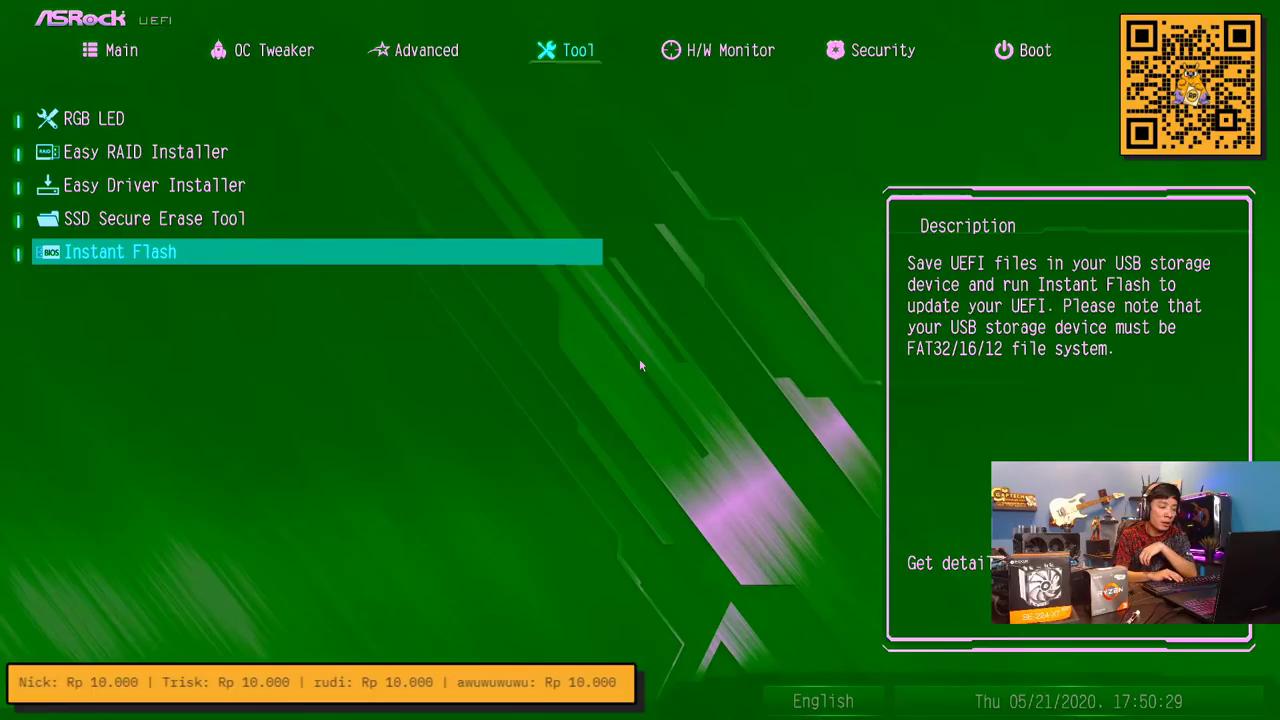
{"action": "key", "text": "Return"}
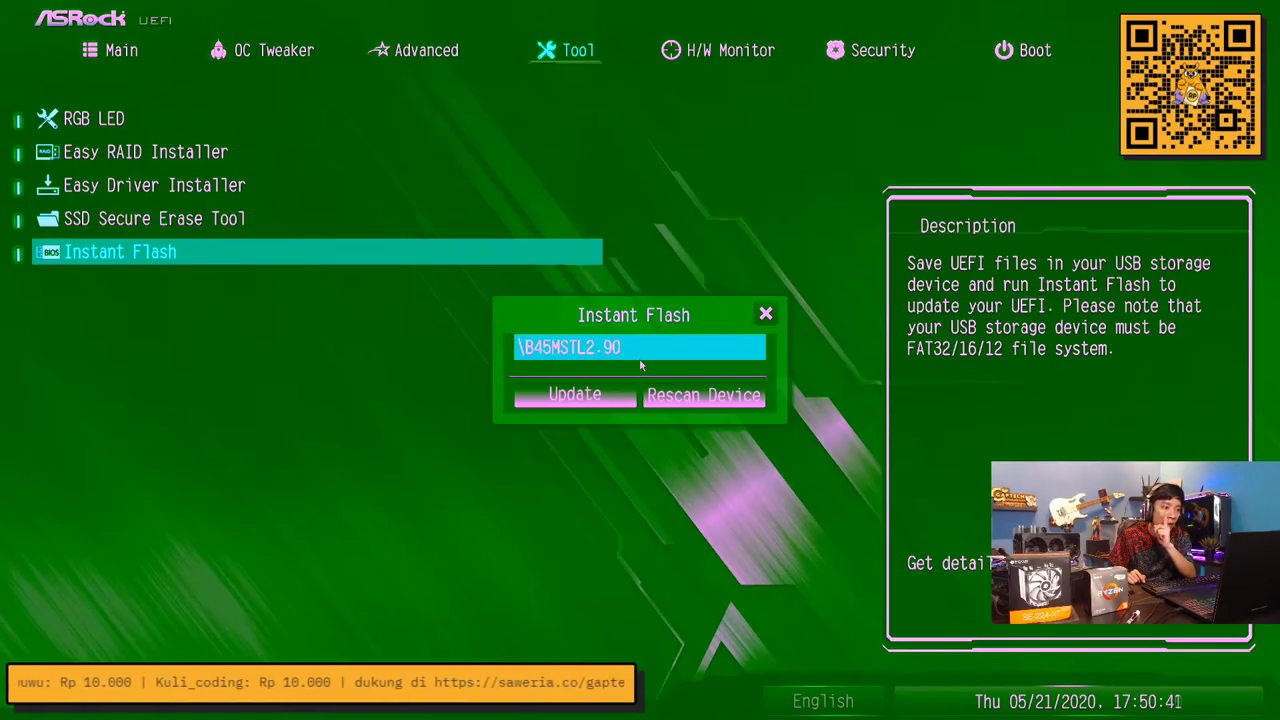
{"action": "left_click", "coordinate": [565, 400]}
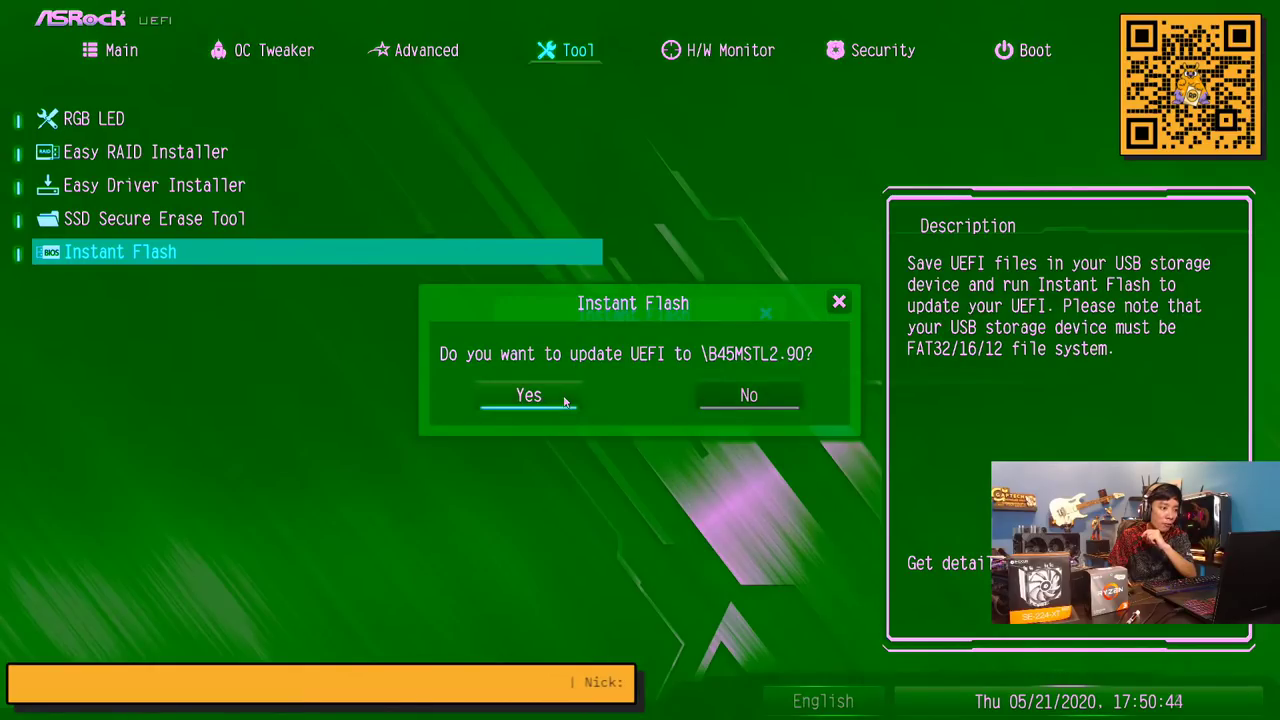